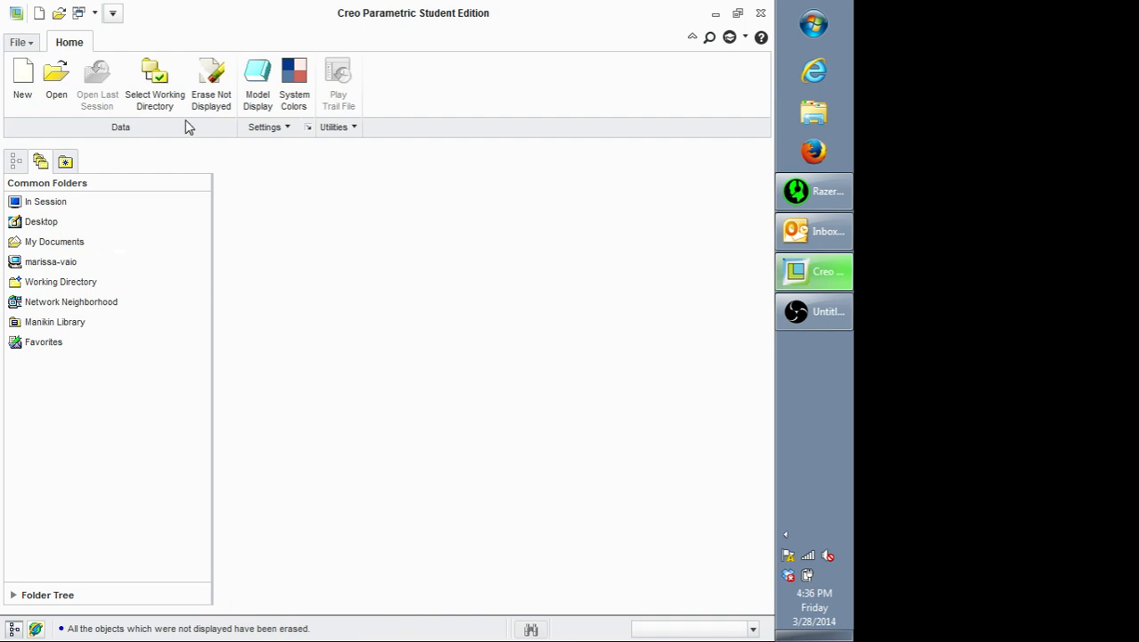
# Step: Open the existing part cover_example.prt
pyautogui.click(33, 80)
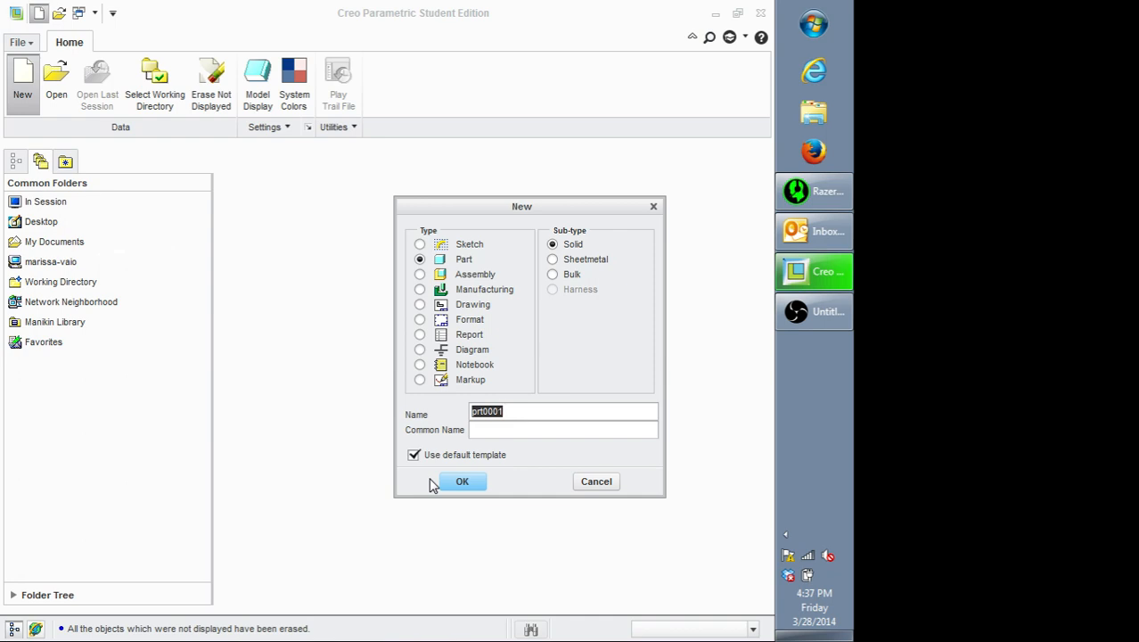
pyautogui.click(603, 481)
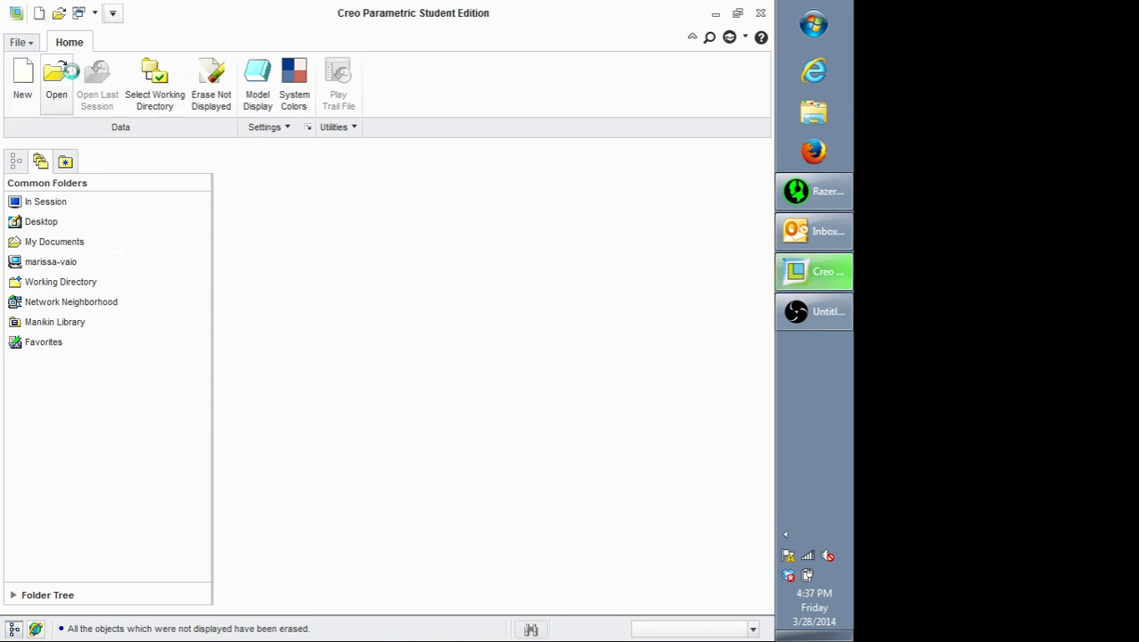
pyautogui.click(57, 78)
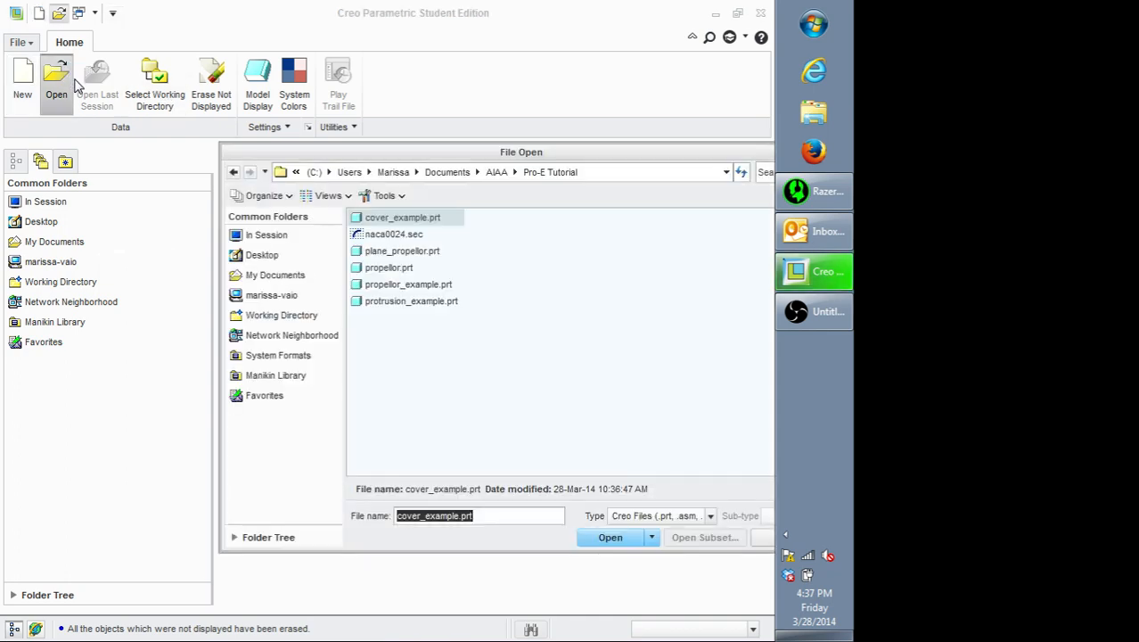
pyautogui.click(611, 537)
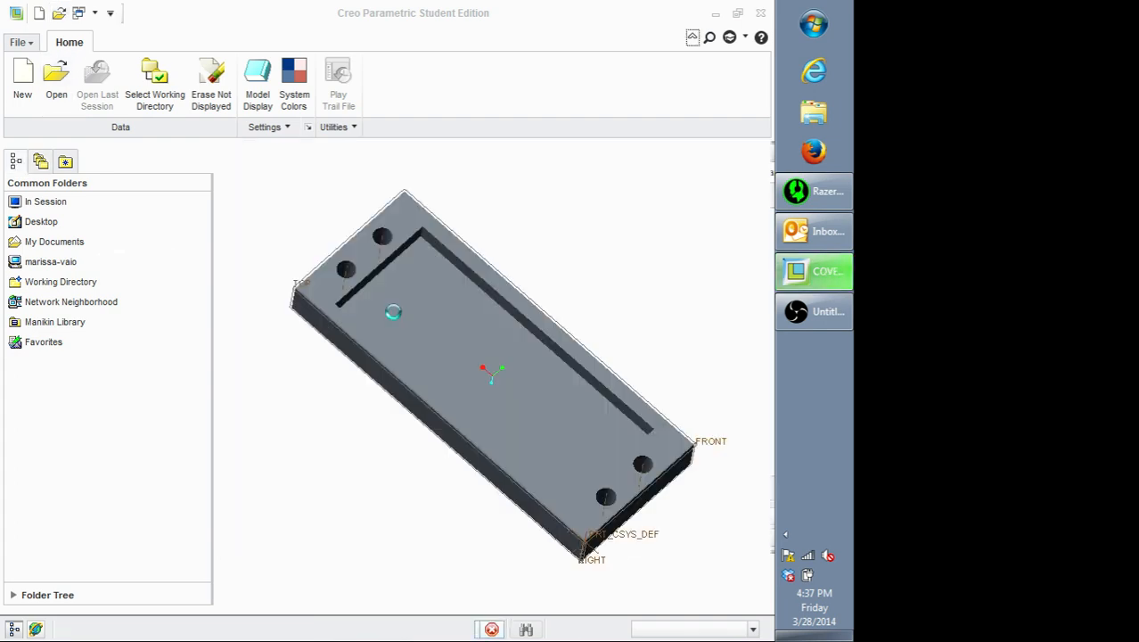
# Step: Examine the example cover's third extrusion and its two hole features in the model
pyautogui.moveTo(548, 257); pyautogui.dragTo(539, 224, button='middle')
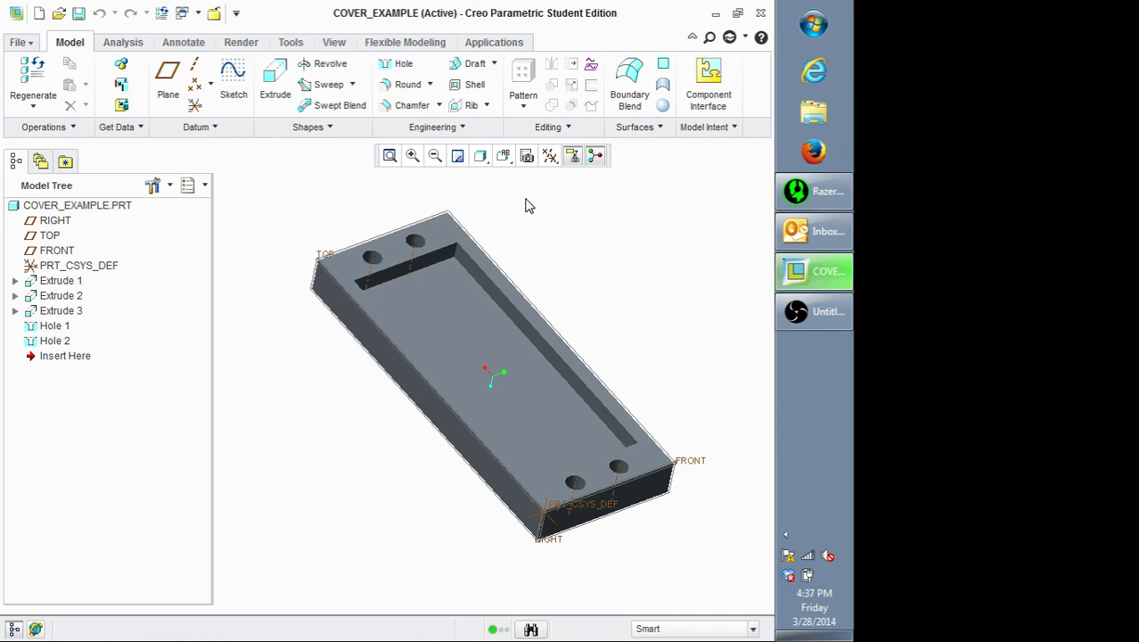
pyautogui.click(60, 313)
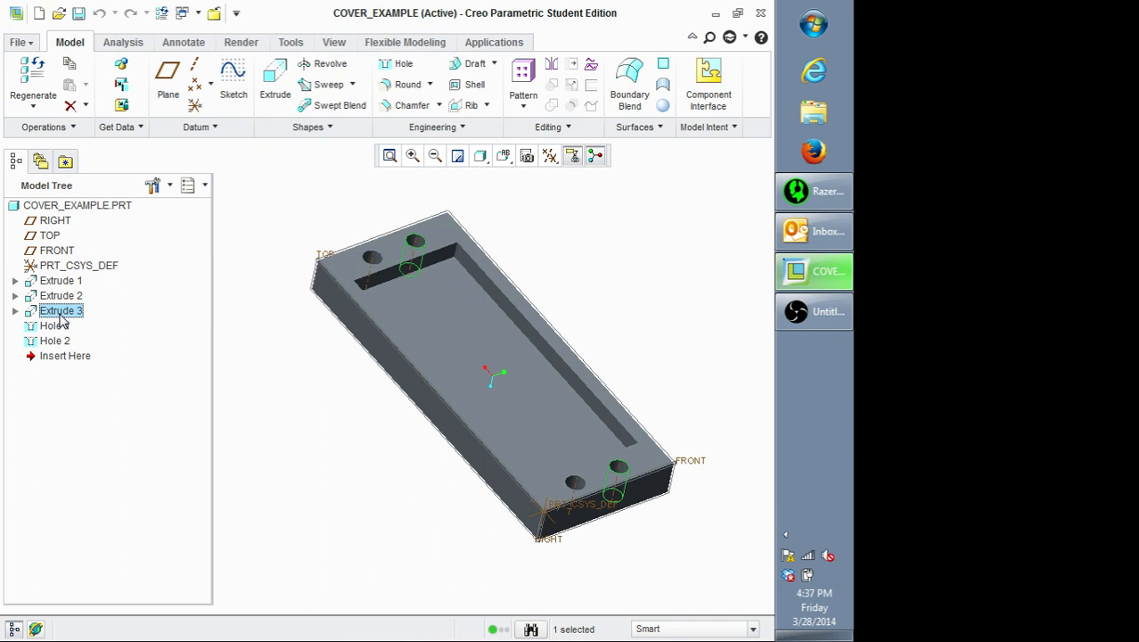
pyautogui.click(64, 328)
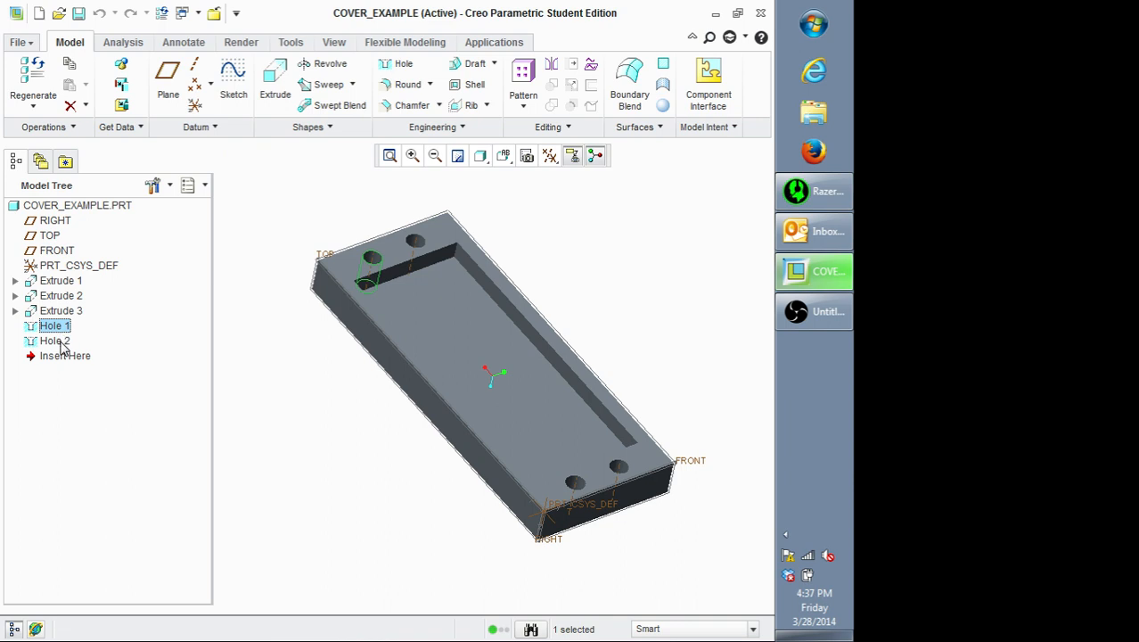
pyautogui.click(59, 342)
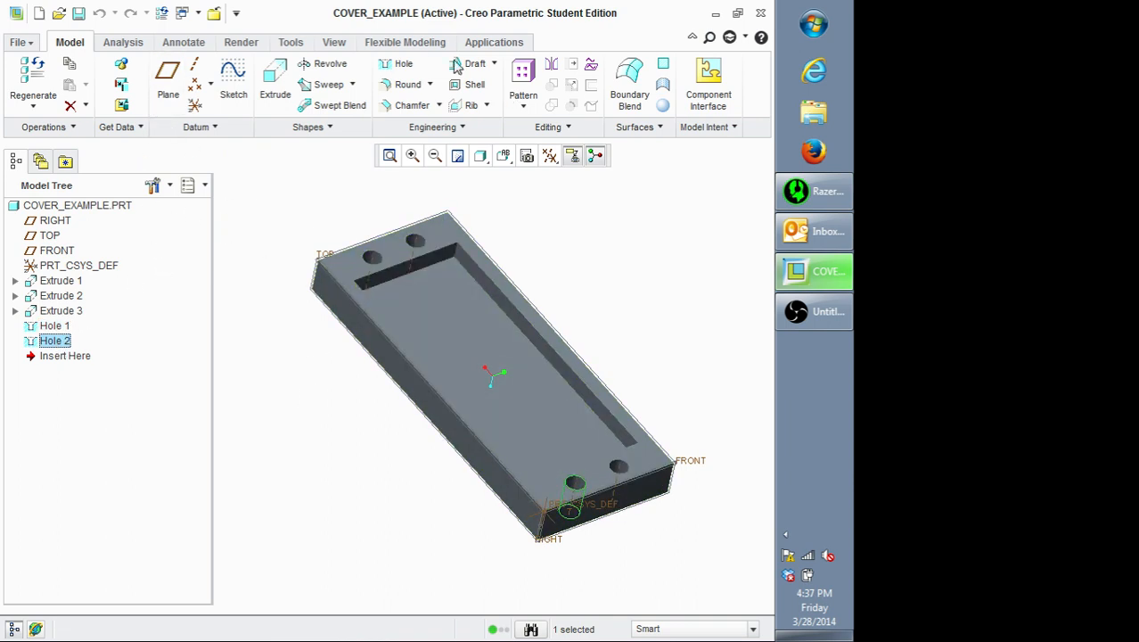
pyautogui.click(332, 43)
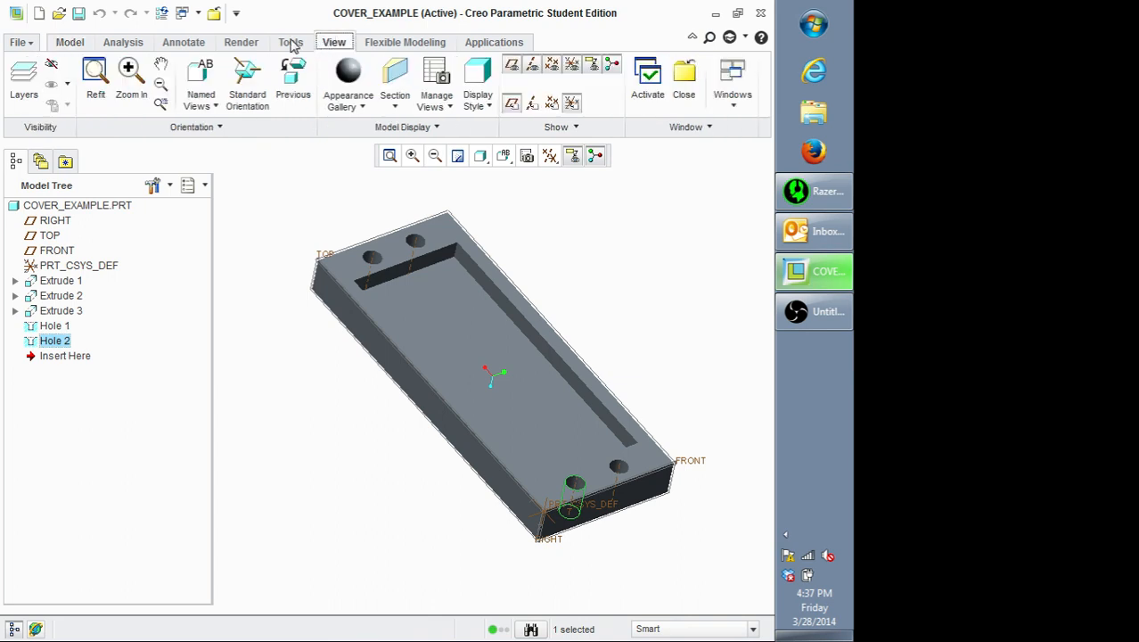
pyautogui.click(289, 43)
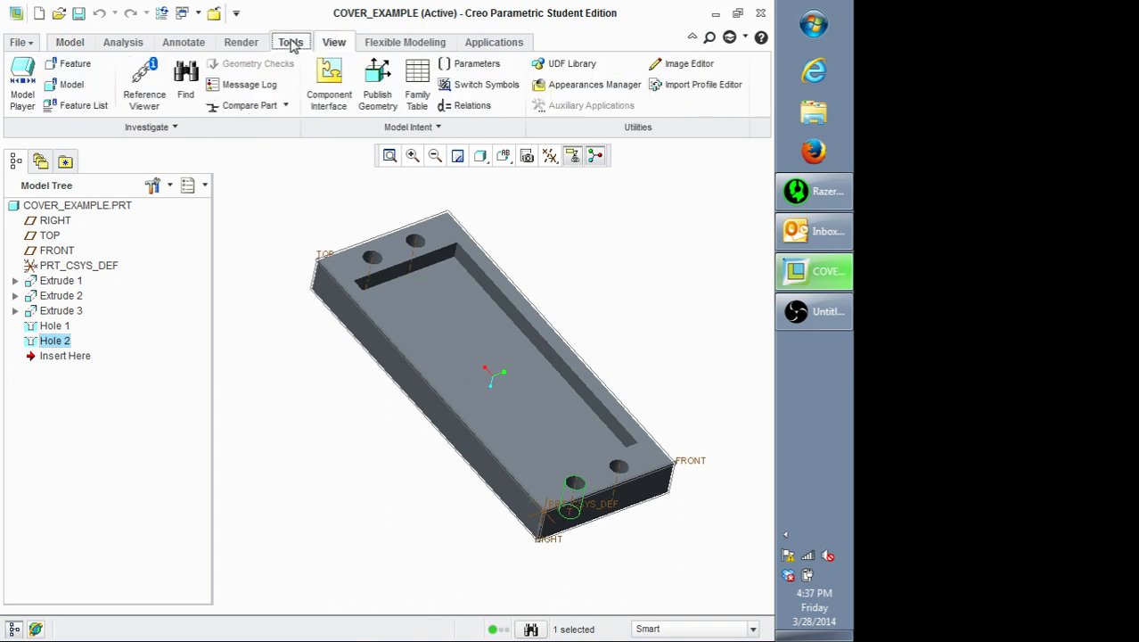
# Step: Create a new solid part named cover using the default template
pyautogui.click(18, 42)
pyautogui.click(26, 74)
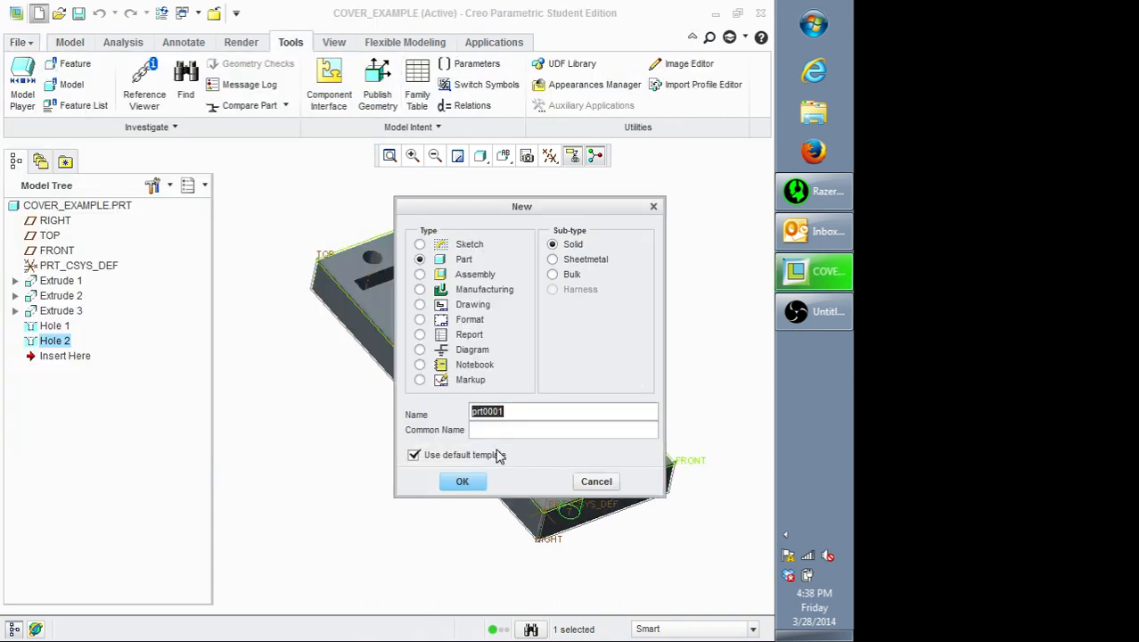
pyautogui.click(466, 484)
pyautogui.write('cover')
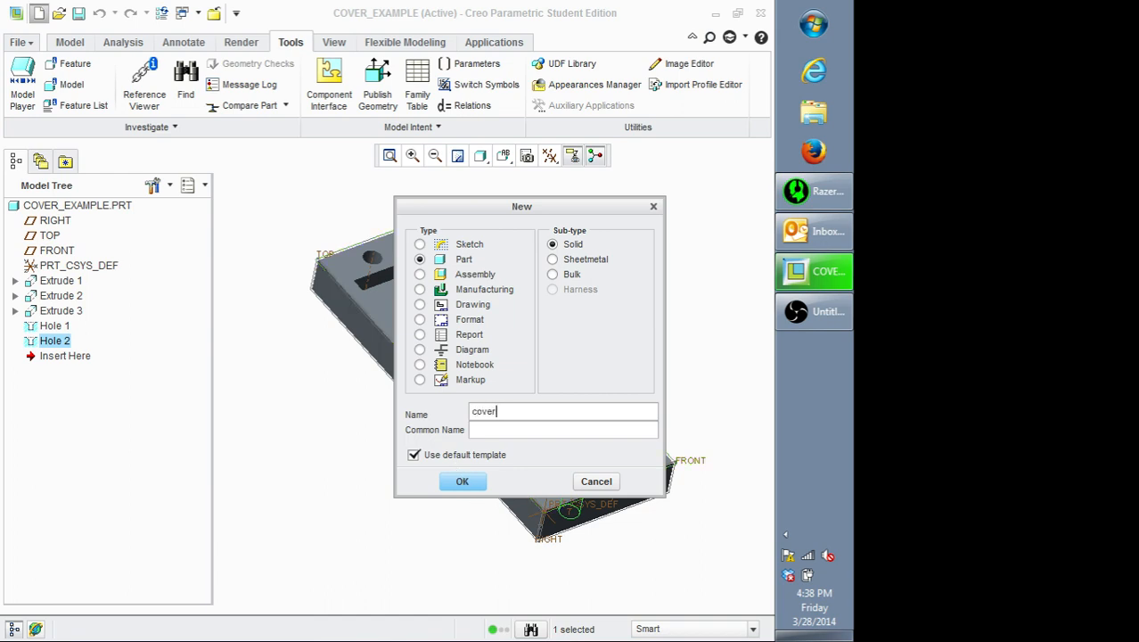
pyautogui.click(462, 482)
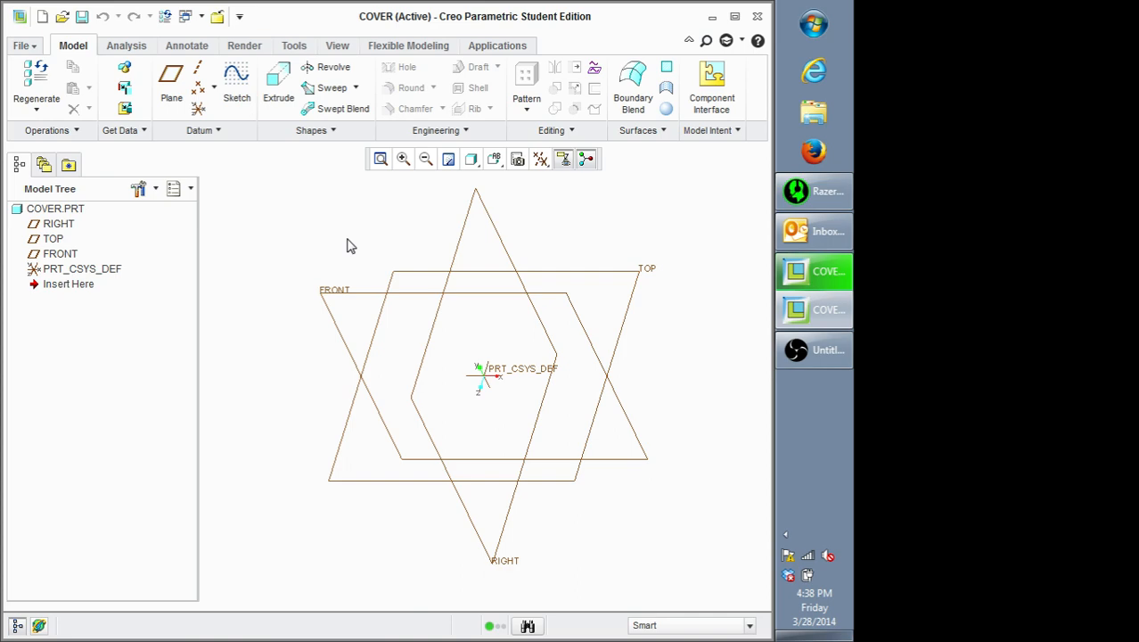
# Step: Switch to the COVER_EXAMPLE window, view the finished plate from above, and return to the new COVER part
pyautogui.click(813, 309)
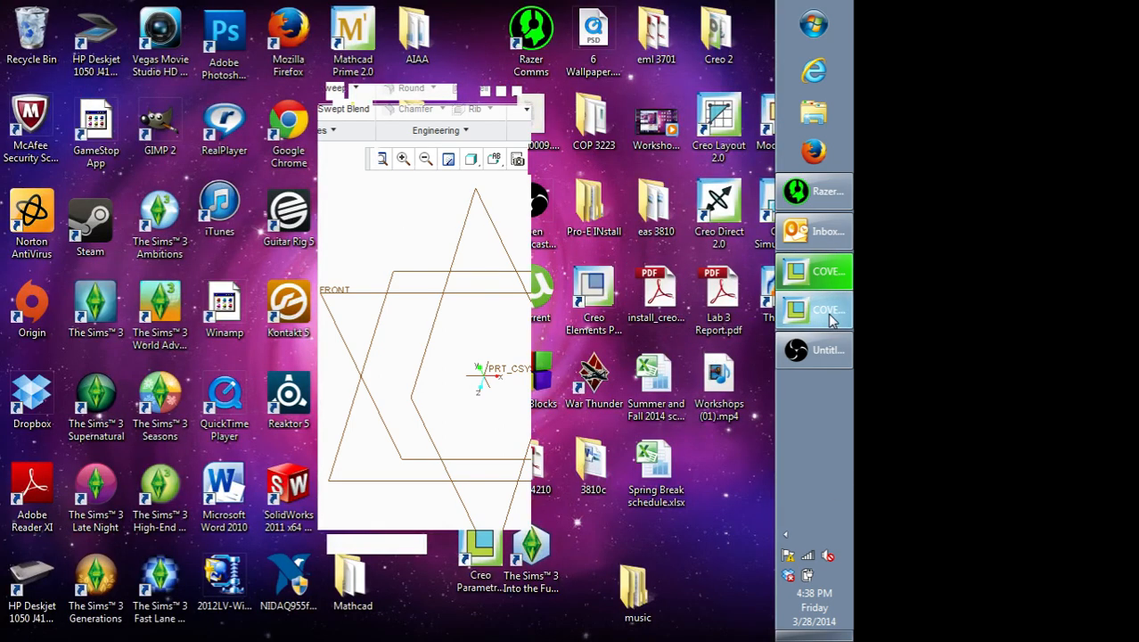
pyautogui.click(834, 276)
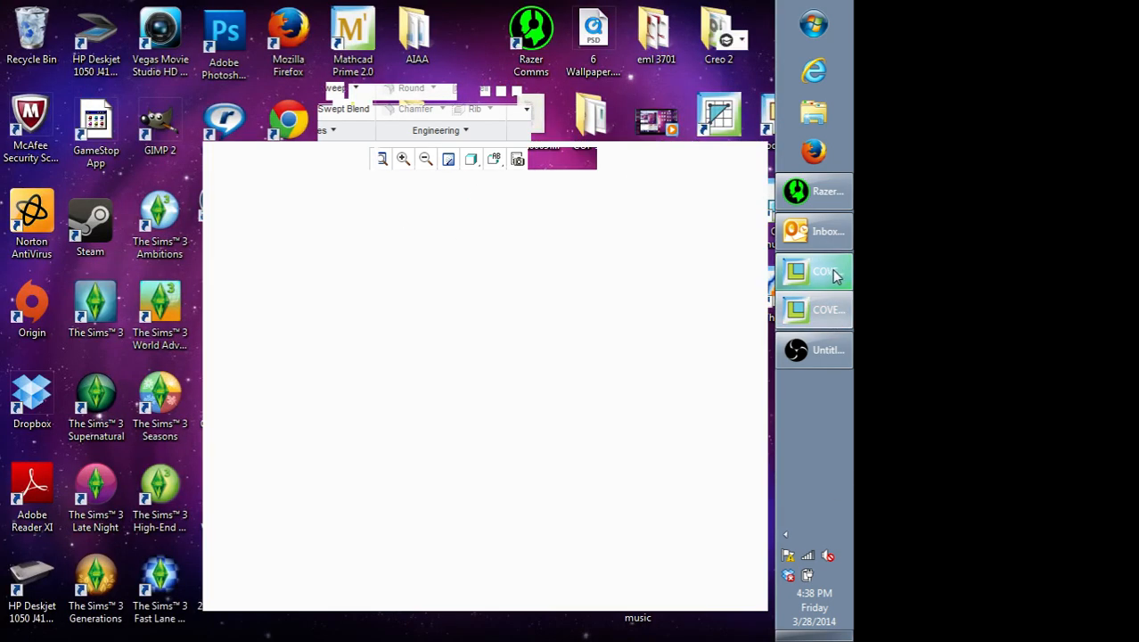
pyautogui.click(838, 275)
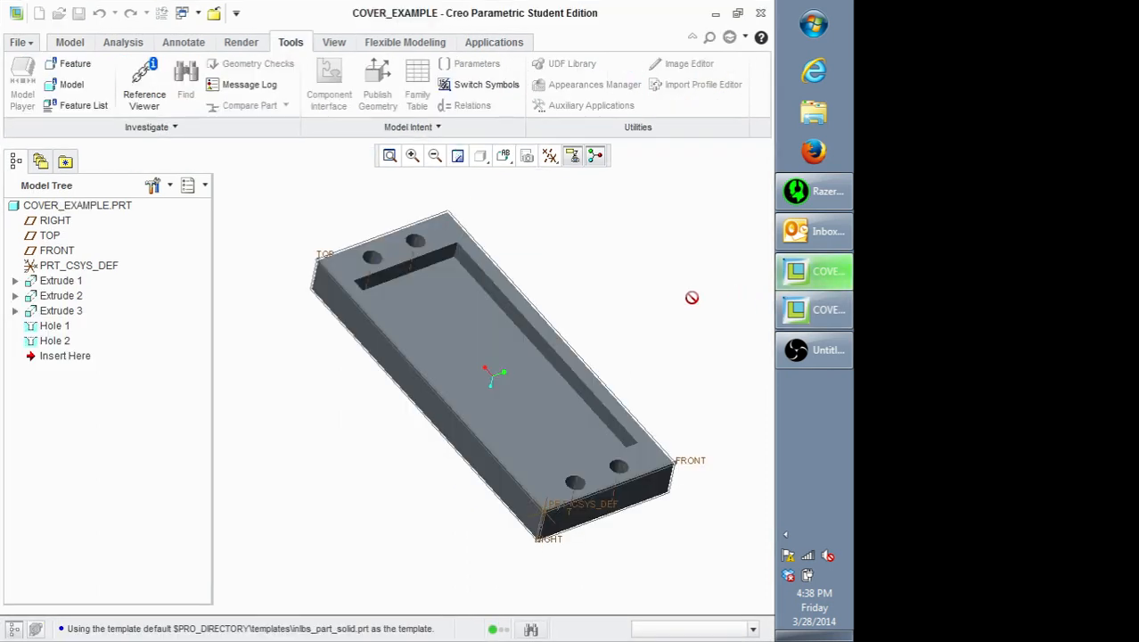
pyautogui.moveTo(691, 297); pyautogui.dragTo(704, 332, button='middle')
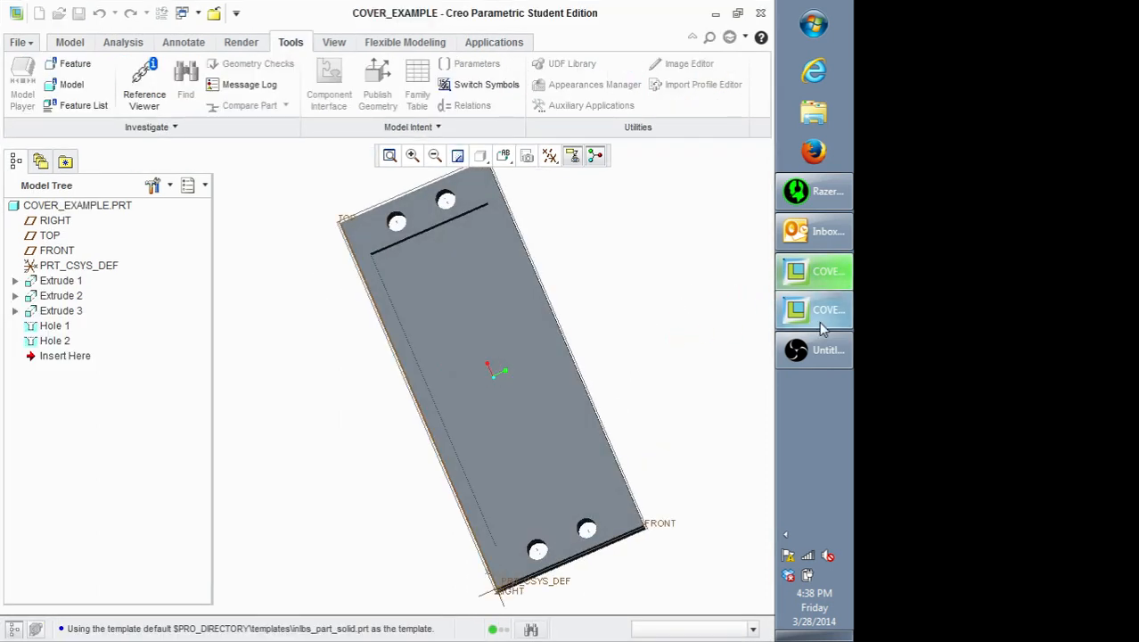
pyautogui.click(819, 319)
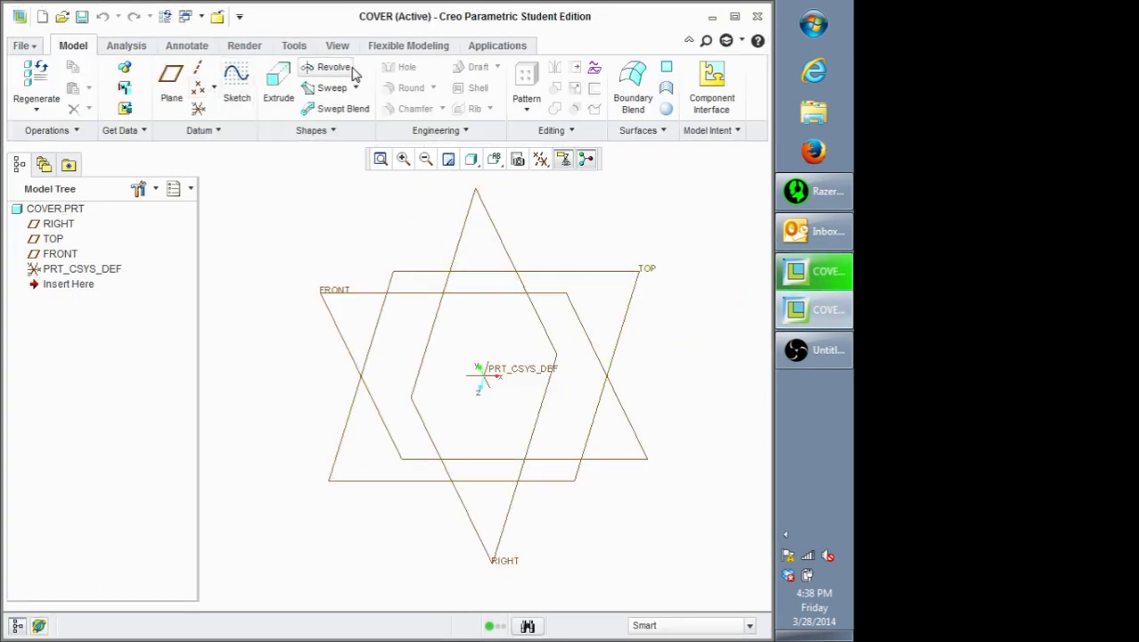
# Step: Orient the new part's view to face the FRONT datum plane
pyautogui.click(337, 45)
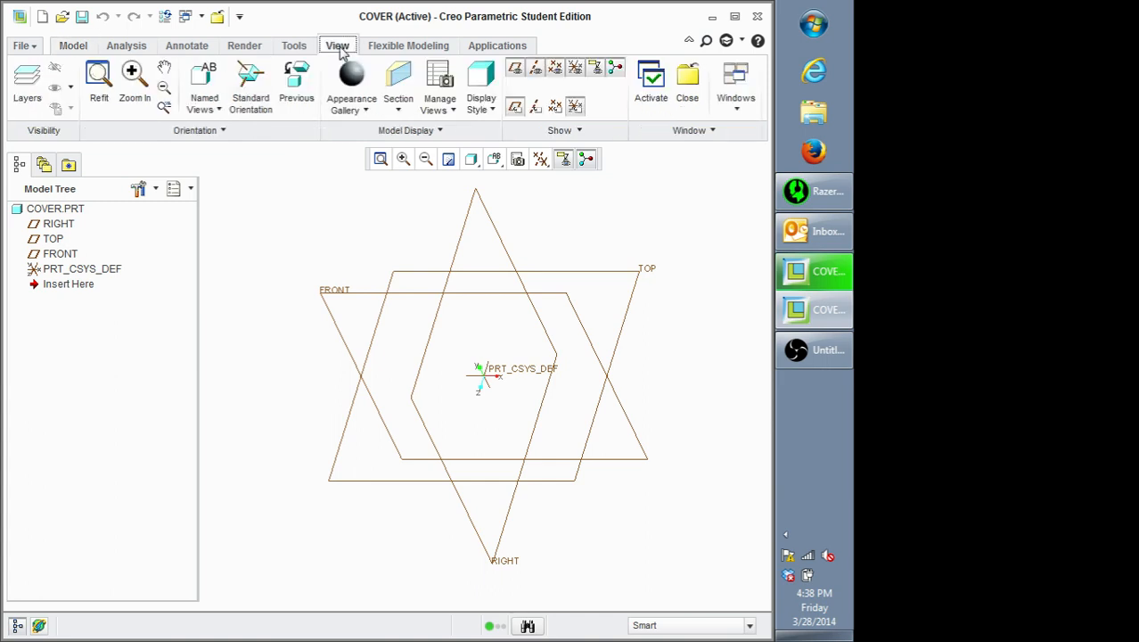
pyautogui.click(218, 107)
pyautogui.click(229, 193)
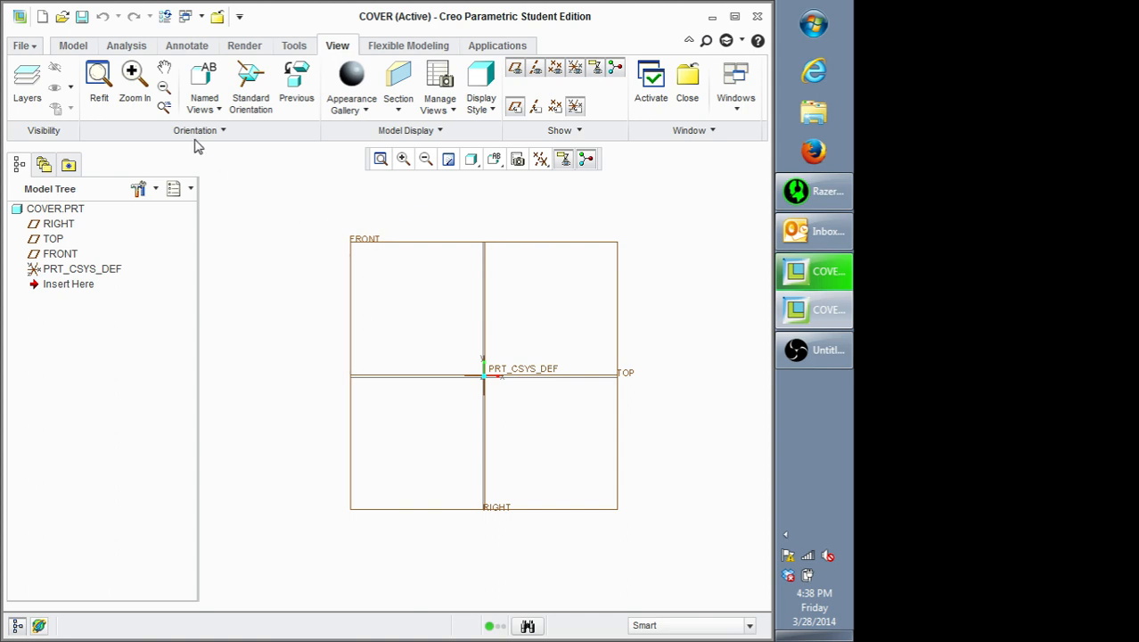
# Step: Start an Extrude with an internal sketch on the FRONT plane, using the RIGHT plane as reference with Right orientation
pyautogui.click(74, 44)
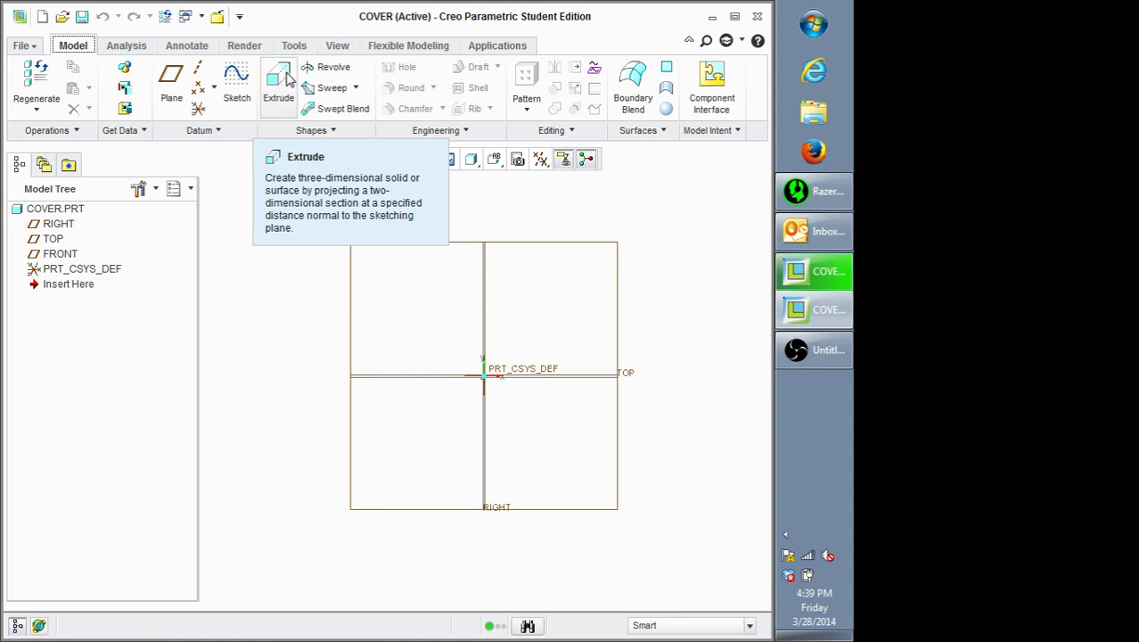
pyautogui.click(286, 78)
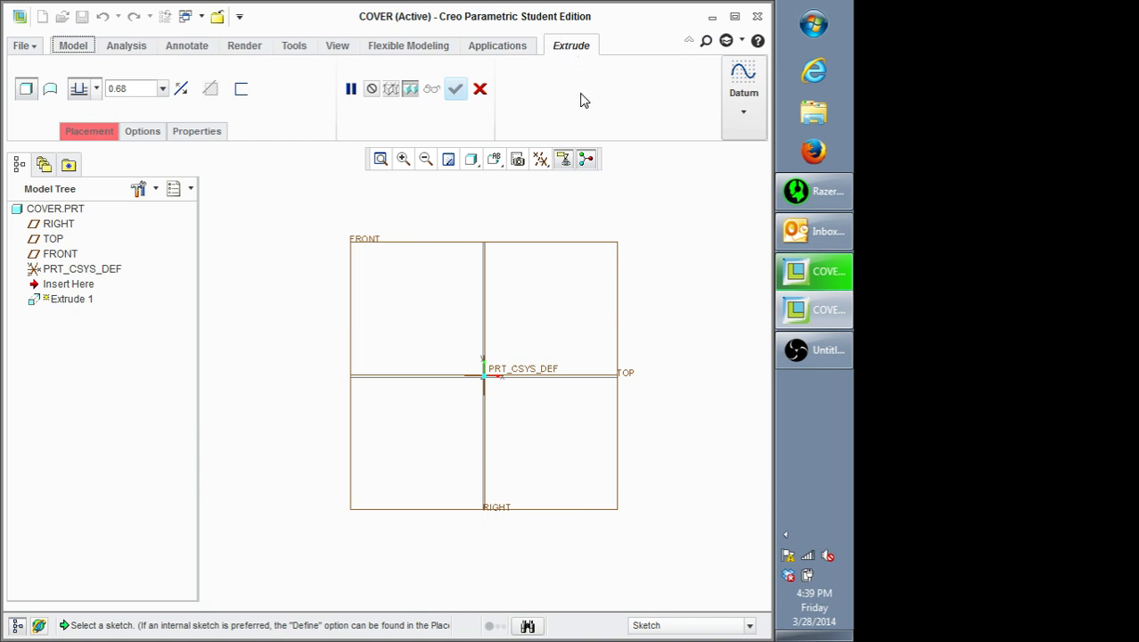
pyautogui.click(98, 132)
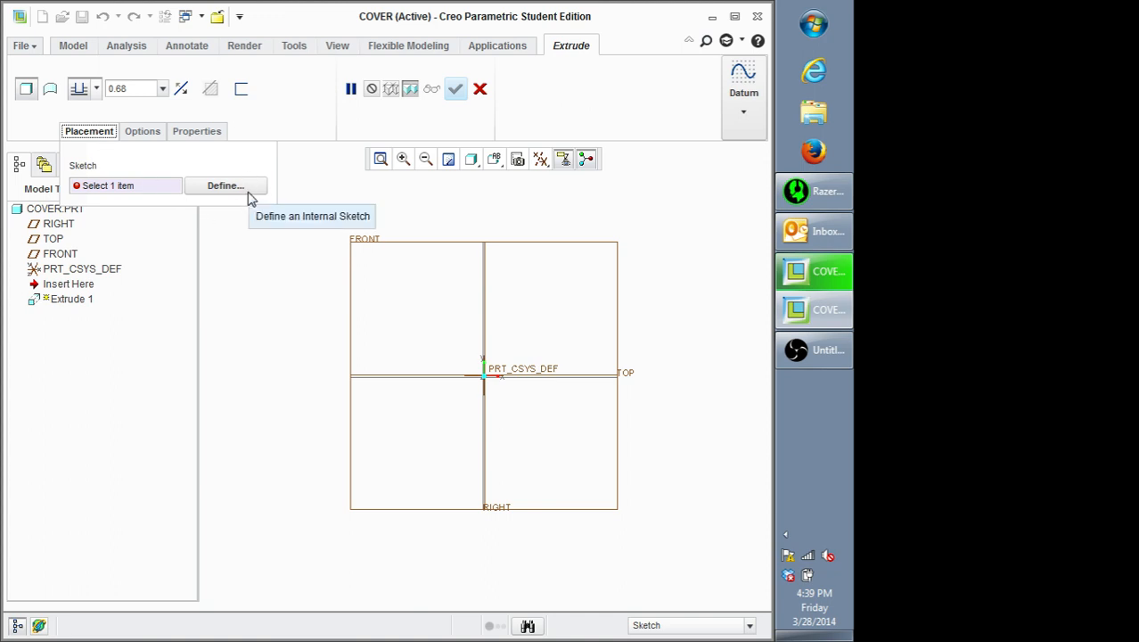
pyautogui.rightClick(279, 270)
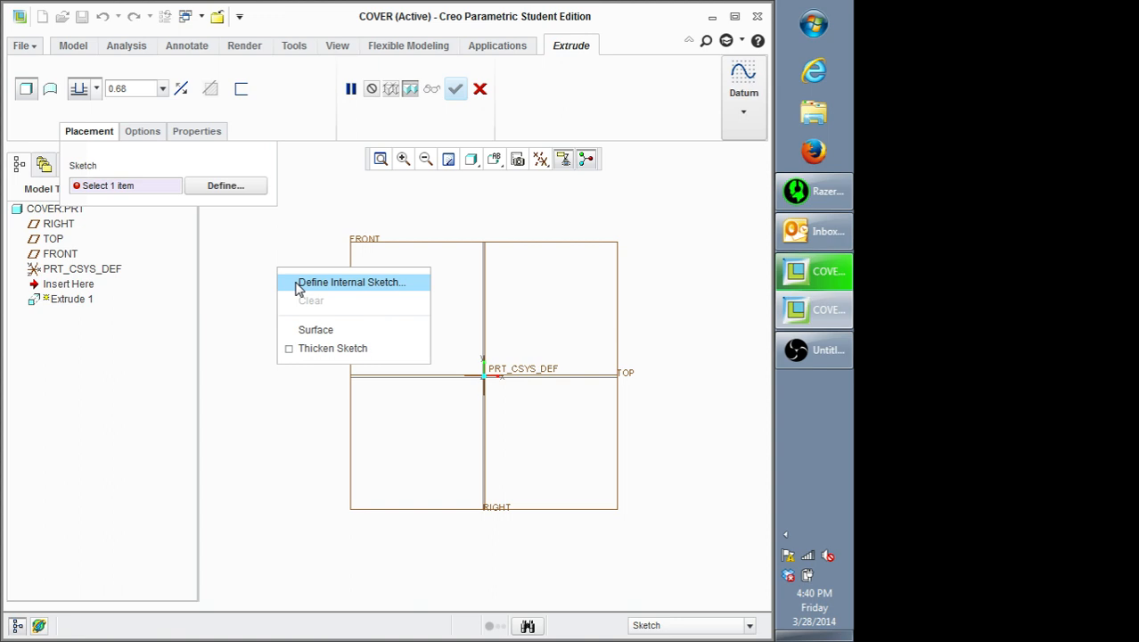
pyautogui.click(348, 282)
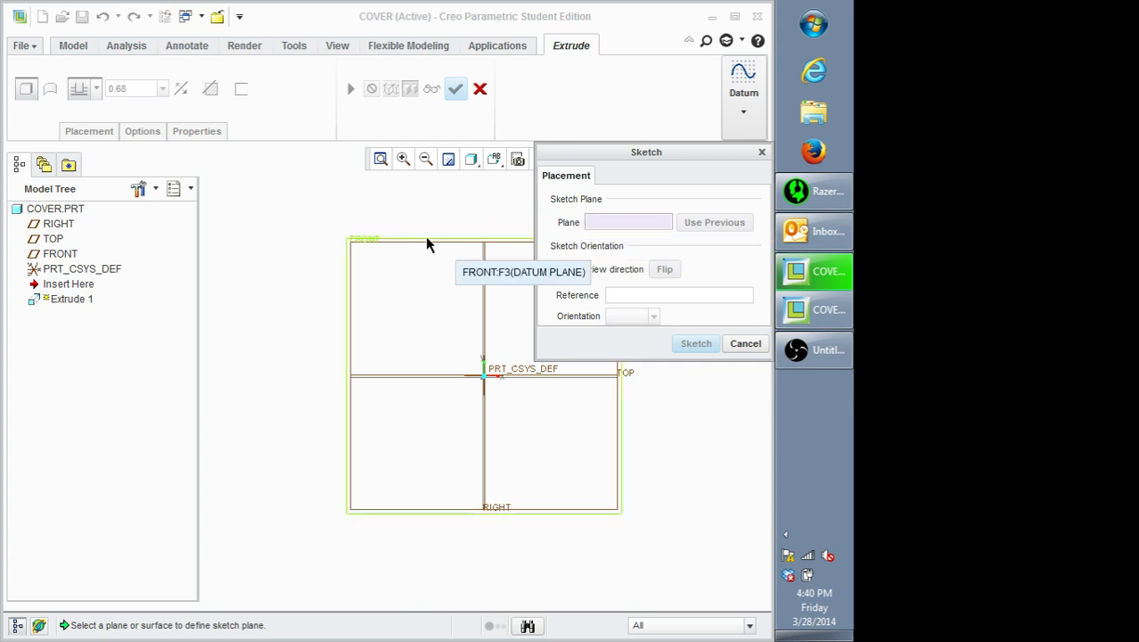
pyautogui.click(398, 247)
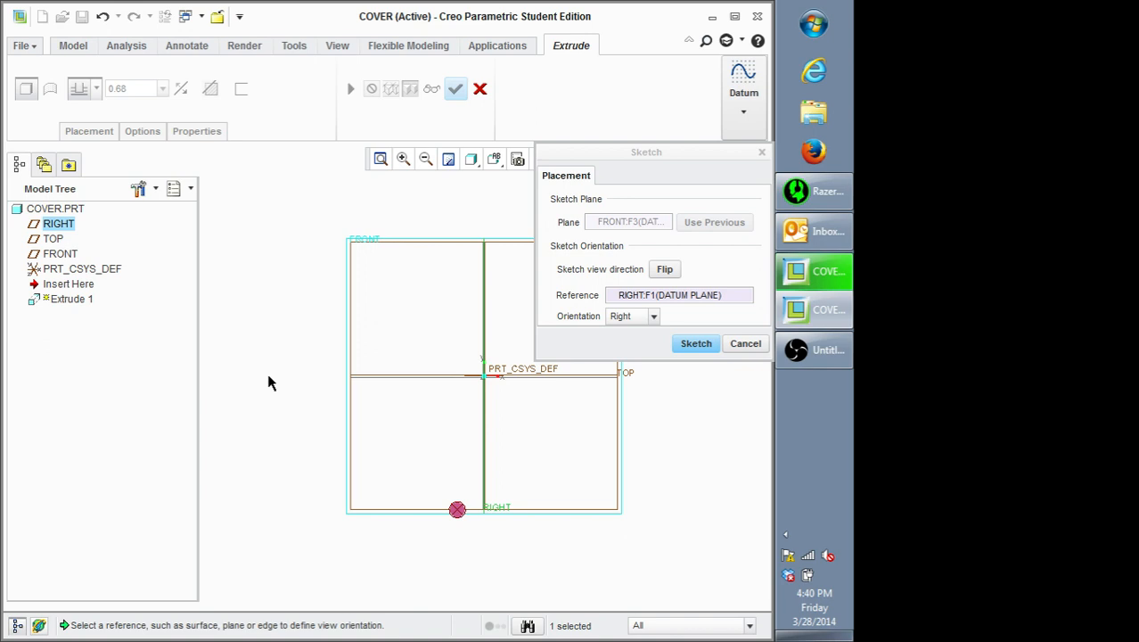
pyautogui.click(696, 345)
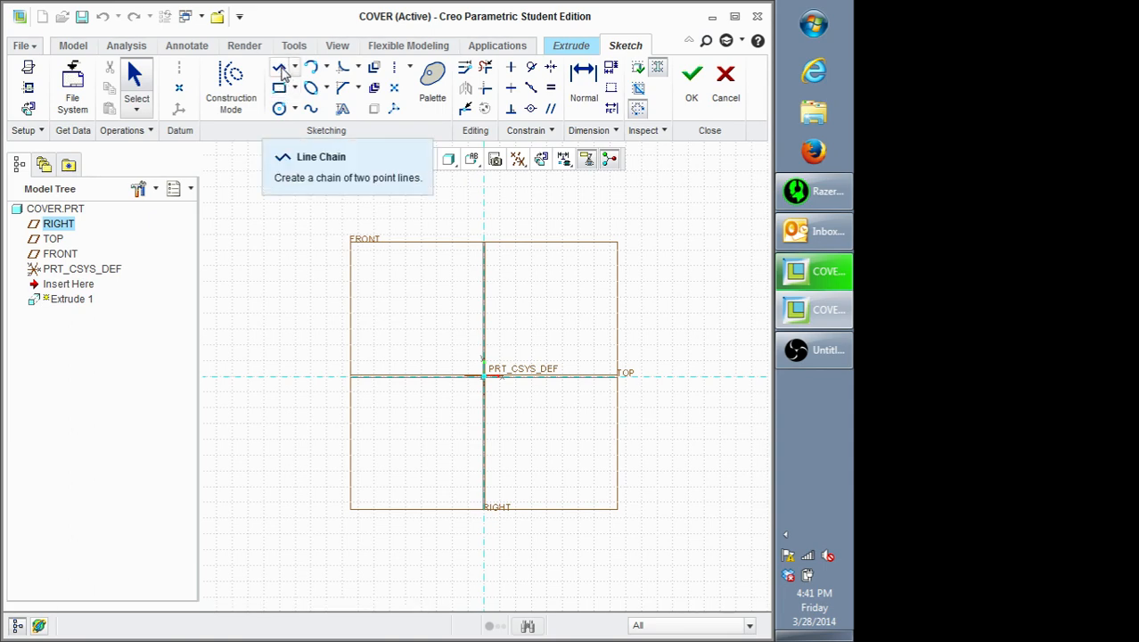
# Step: Sketch a vertical line about 113 units long, running upward from the origin
pyautogui.click(280, 69)
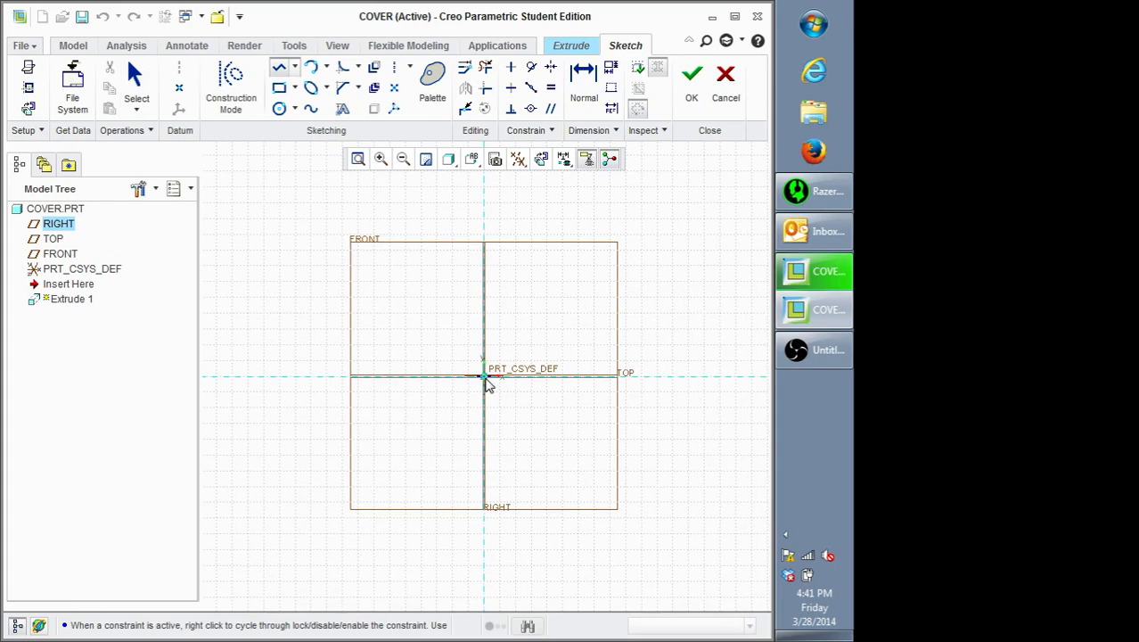
pyautogui.click(483, 376)
pyautogui.click(492, 322)
pyautogui.scroll(3, 537, 324)
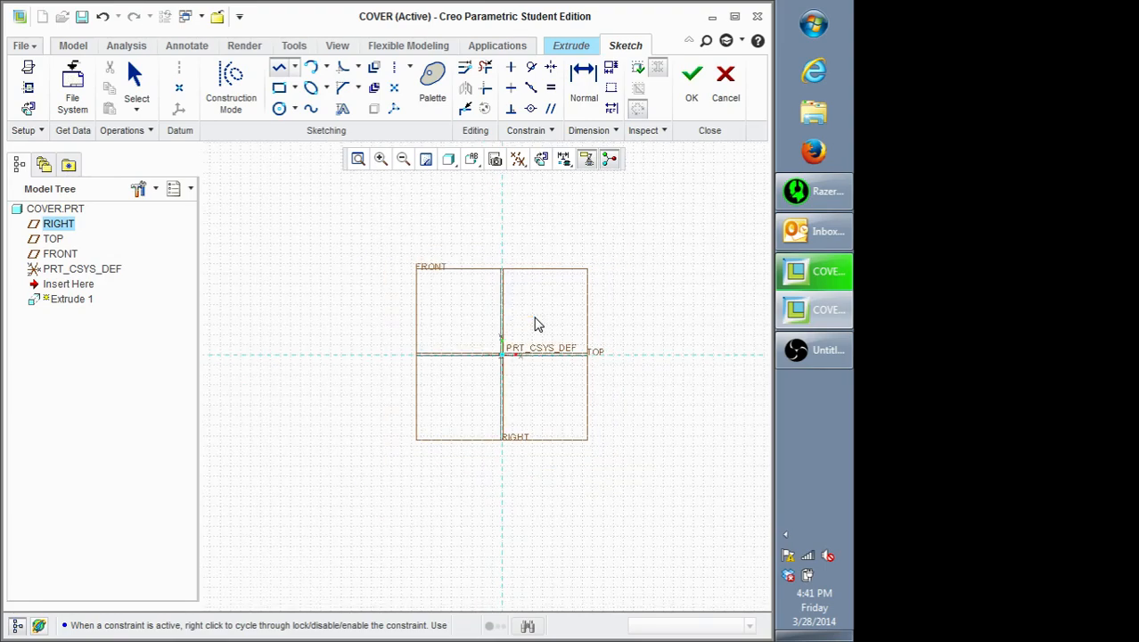
pyautogui.scroll(-5, 536, 321)
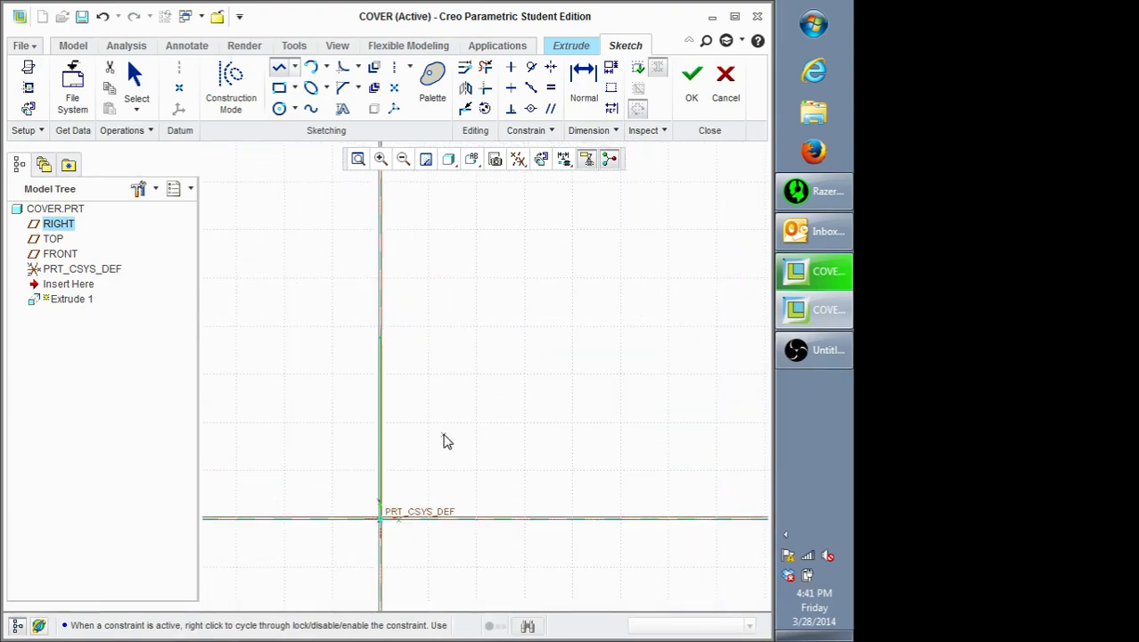
pyautogui.middleClick(522, 368)
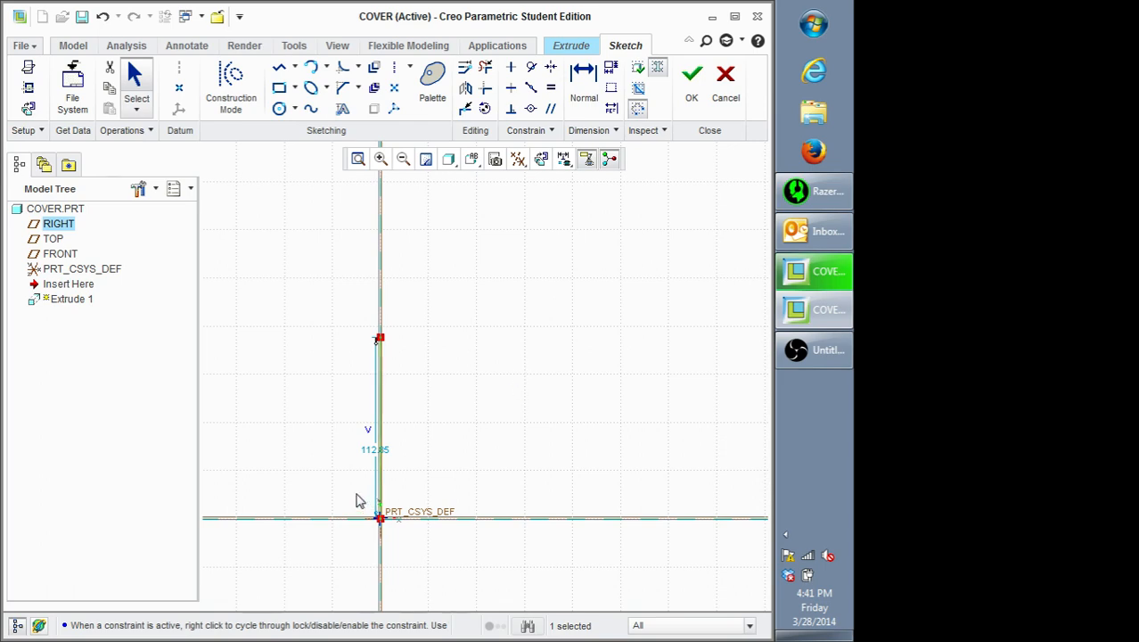
# Step: Set the vertical line's length to 1
pyautogui.doubleClick(374, 456)
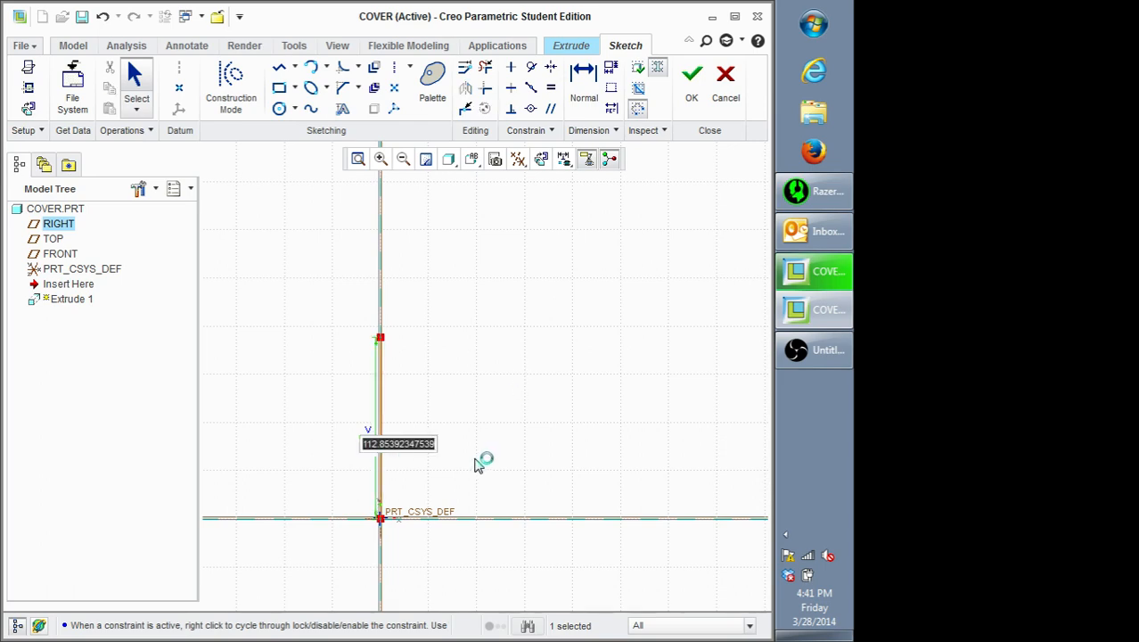
pyautogui.write('1')
pyautogui.press('Return')
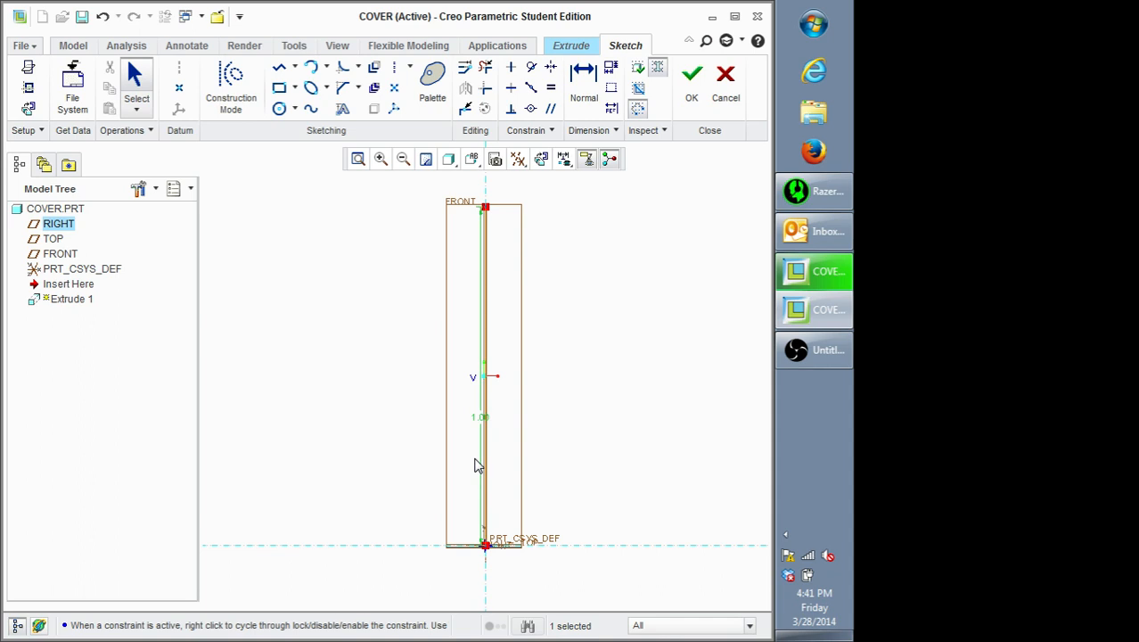
pyautogui.click(38, 48)
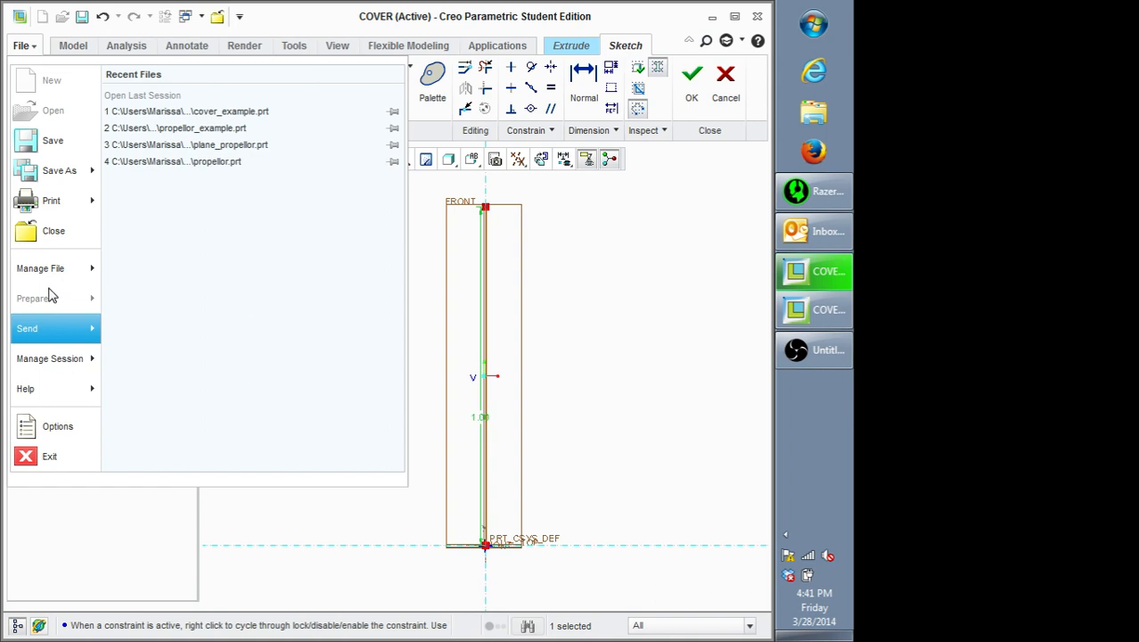
pyautogui.click(613, 256)
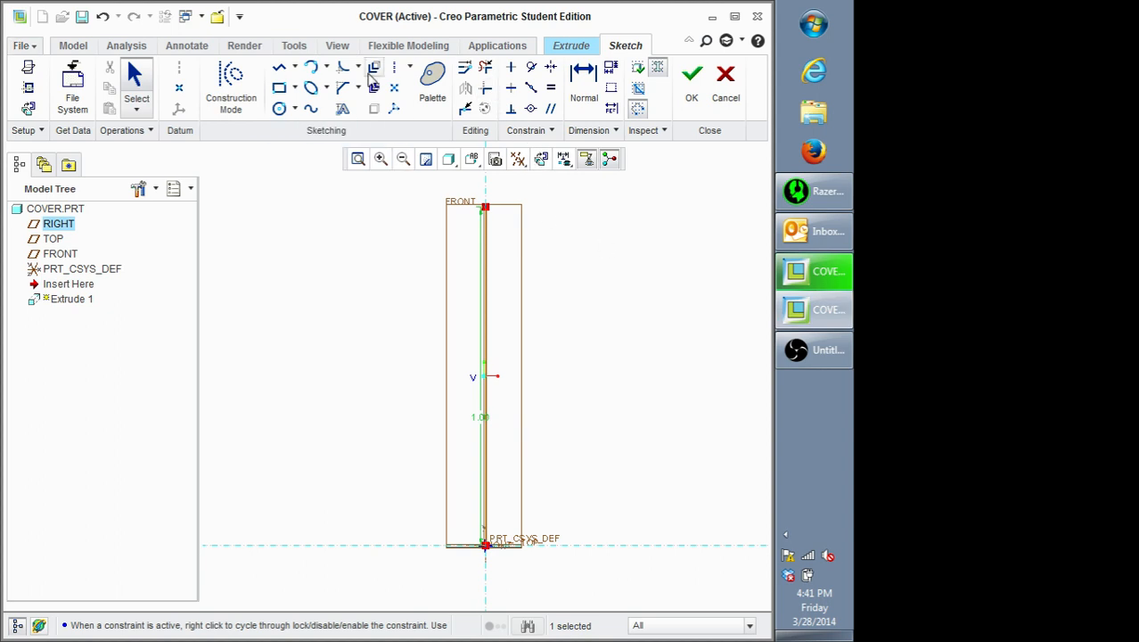
# Step: Sketch three lines from the vertical line's upper end back to the origin, closing a rectangle about 0.78 wide
pyautogui.click(279, 67)
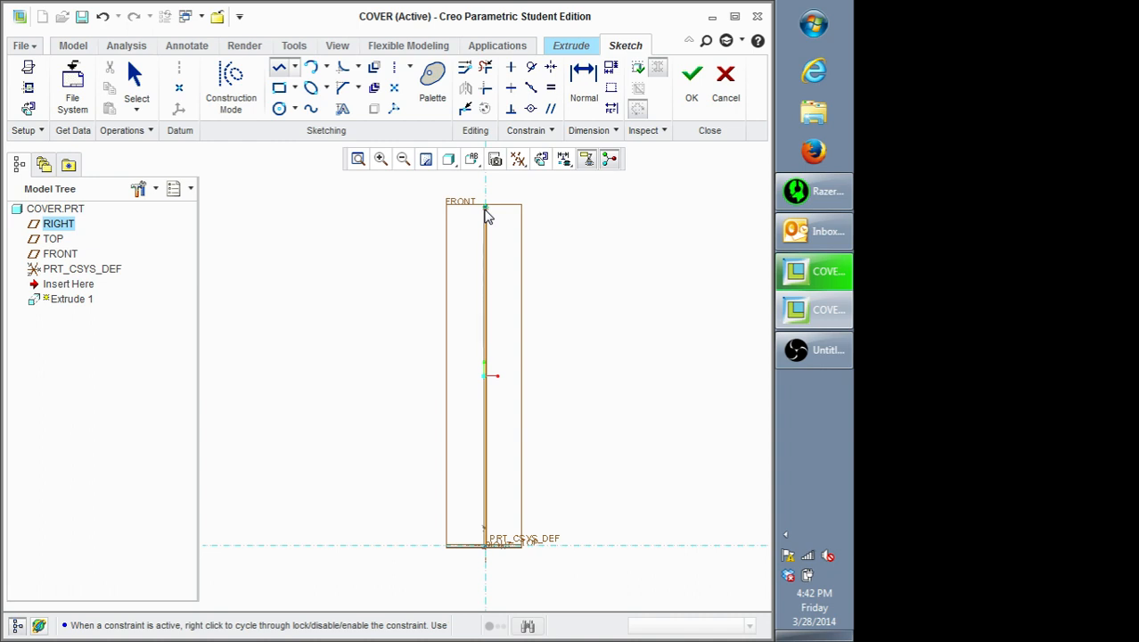
pyautogui.click(487, 217)
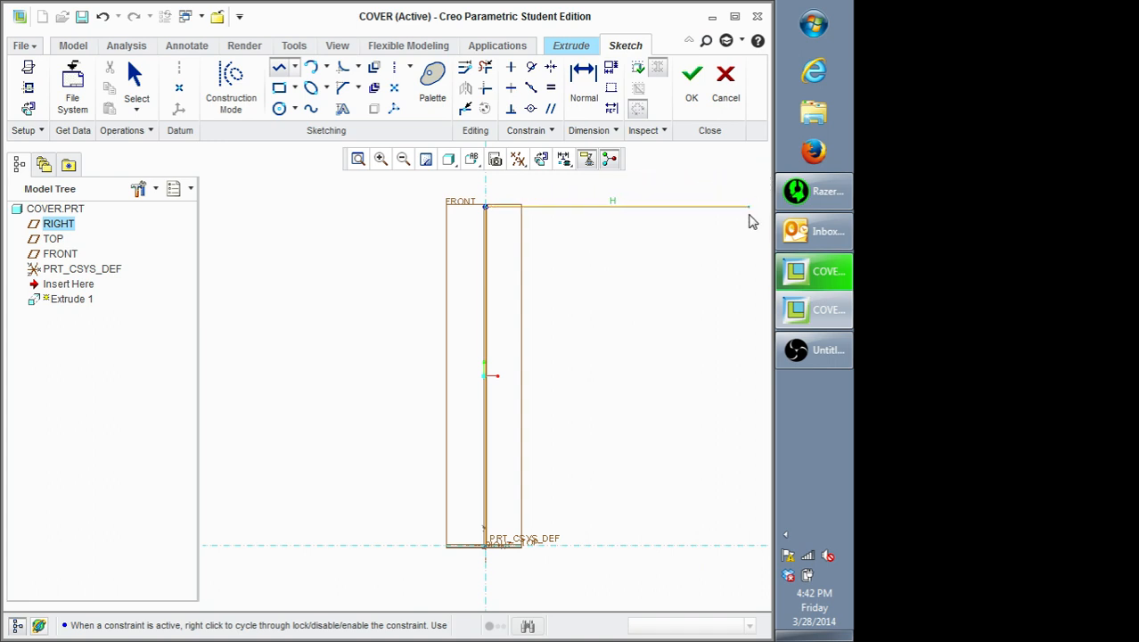
pyautogui.click(749, 214)
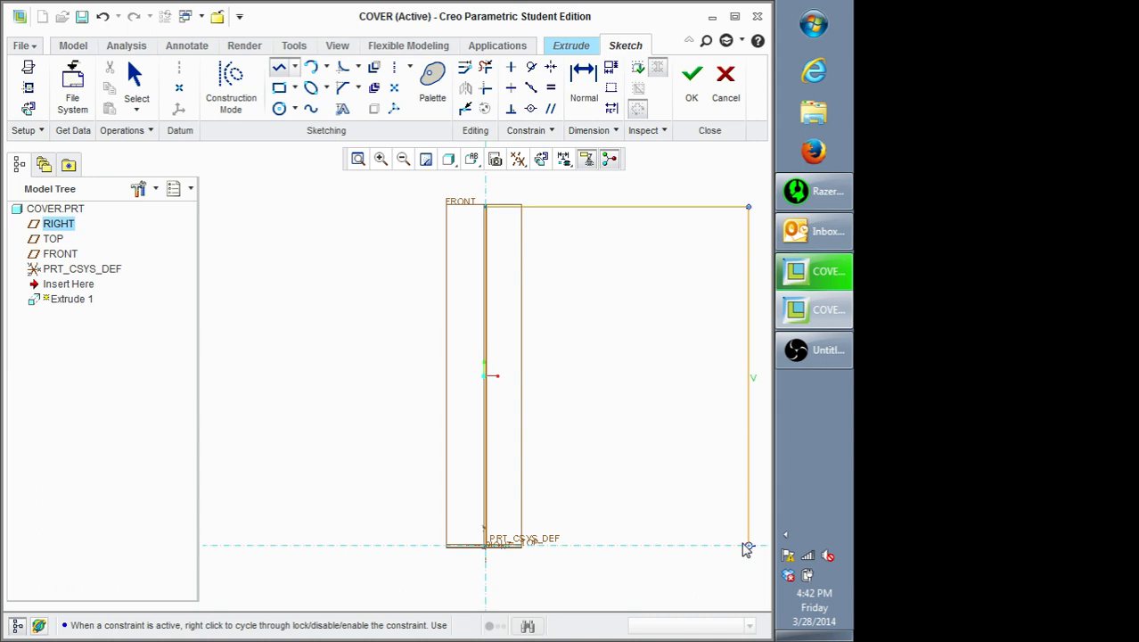
pyautogui.scroll(-2, 747, 547)
pyautogui.scroll(2, 745, 546)
pyautogui.scroll(-3, 745, 547)
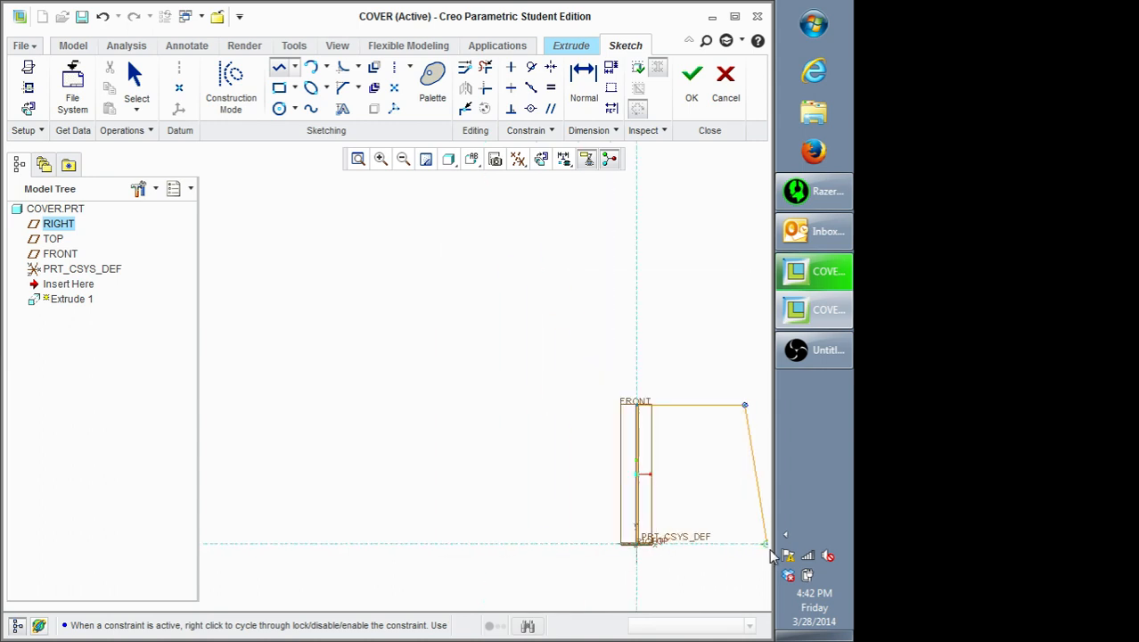
pyautogui.scroll(4, 771, 549)
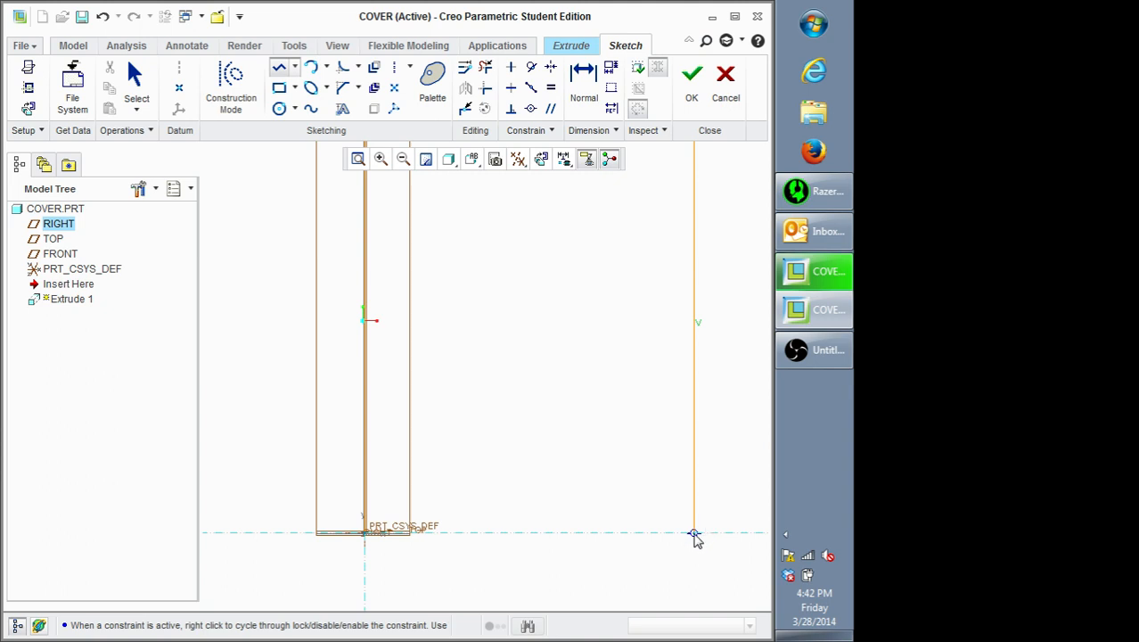
pyautogui.click(694, 534)
pyautogui.click(366, 539)
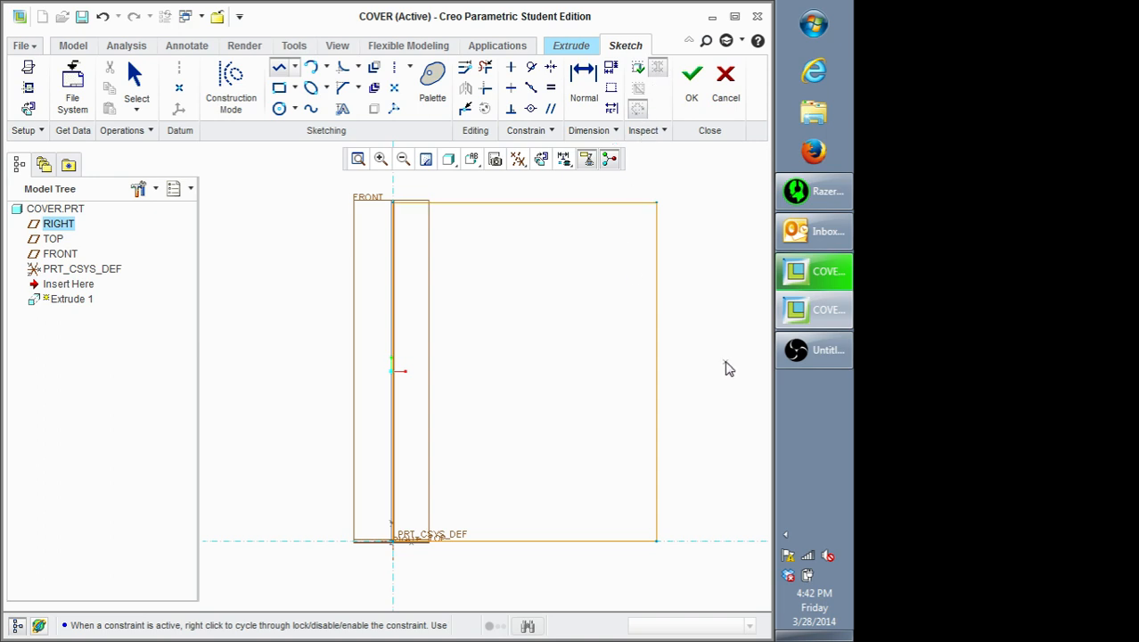
pyautogui.scroll(-2, 719, 372)
pyautogui.scroll(2, 707, 375)
pyautogui.middleClick(709, 381)
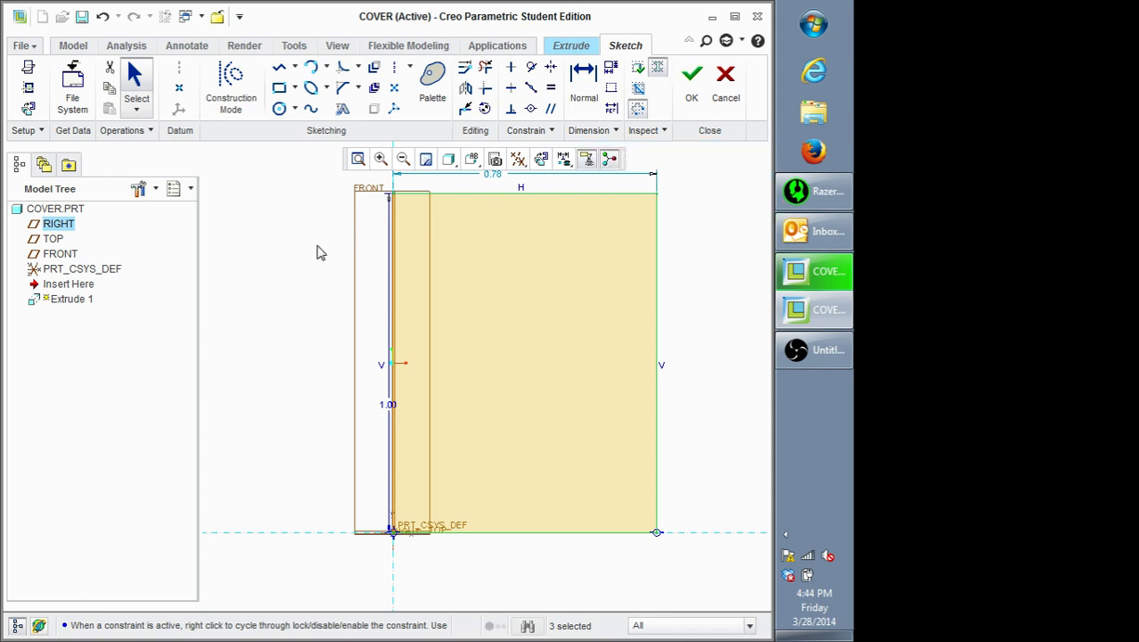
# Step: Set the rectangle's width to 2.5 and finish the sketch
pyautogui.doubleClick(496, 177)
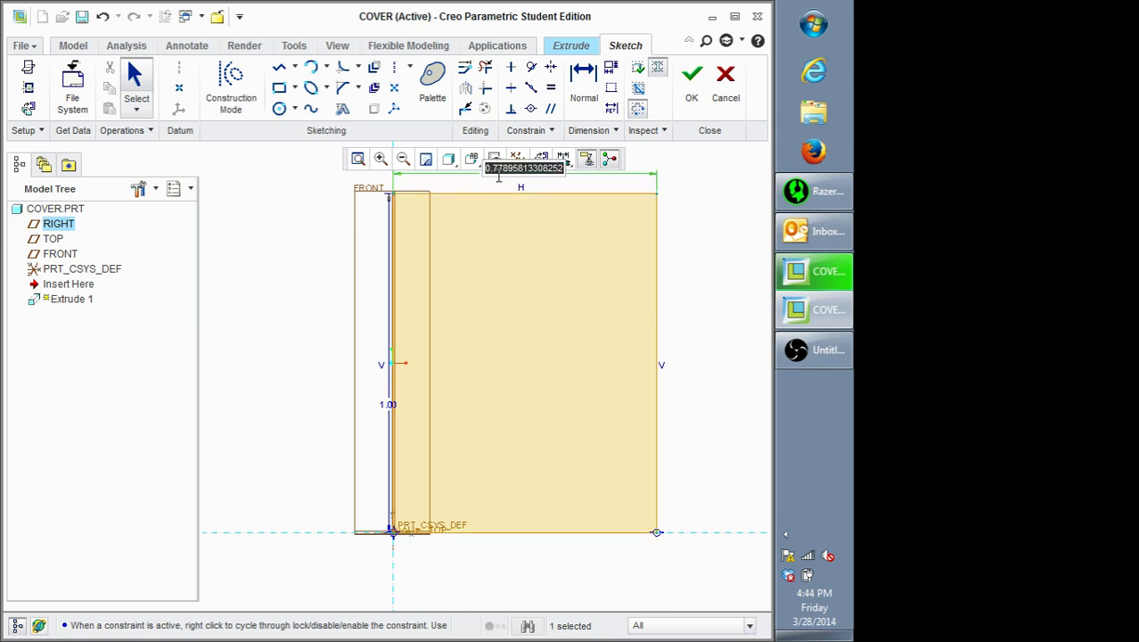
pyautogui.write('2.5')
pyautogui.press('Return')
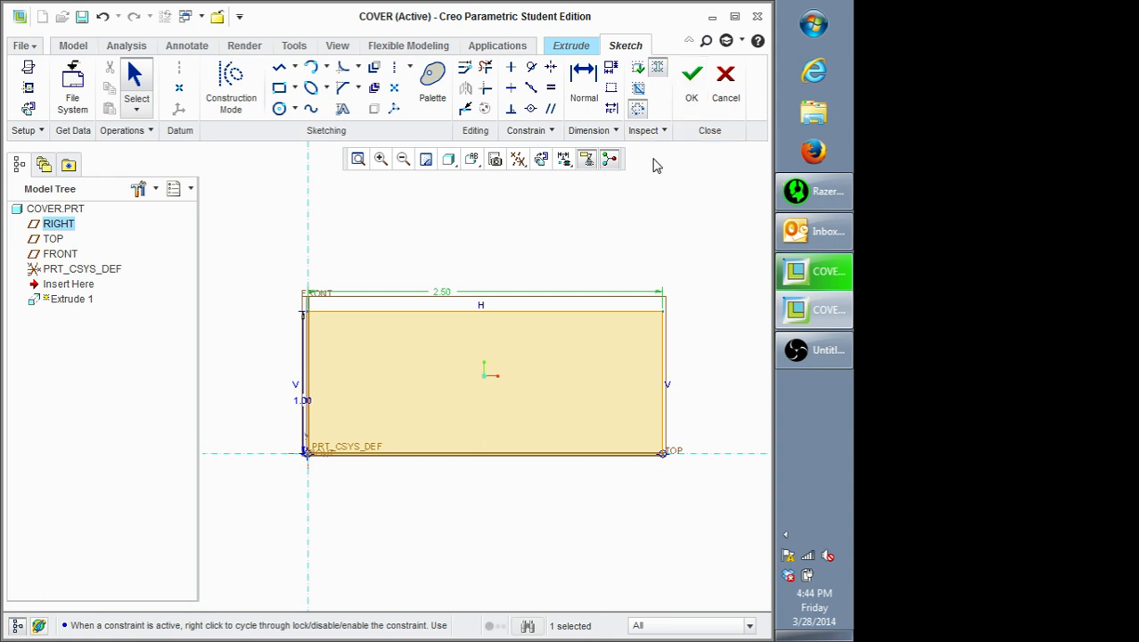
pyautogui.click(692, 75)
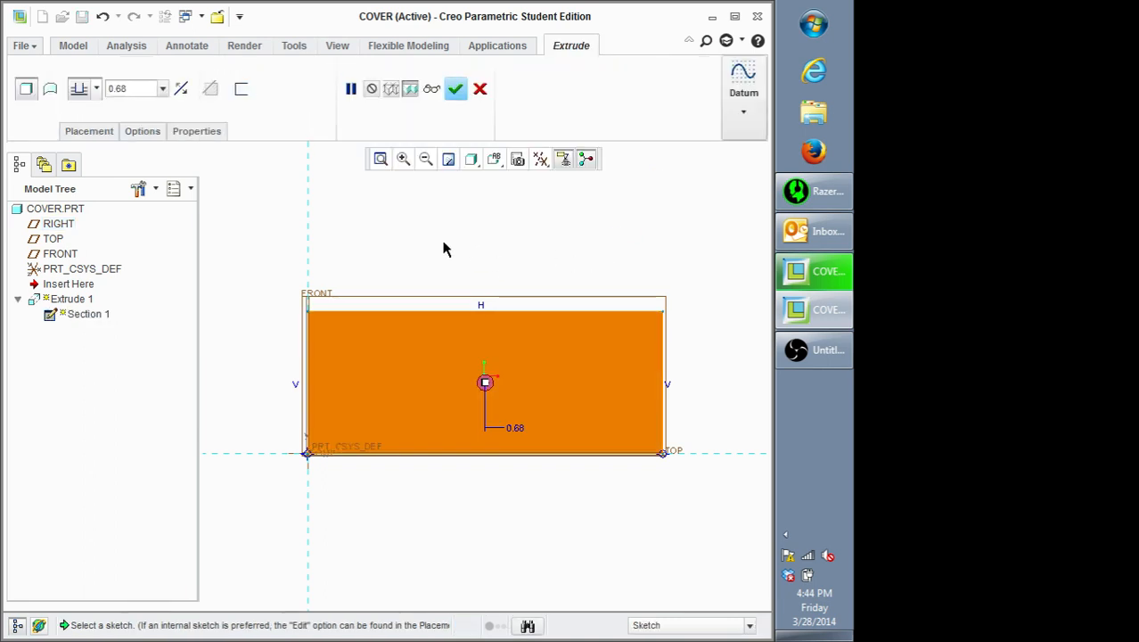
# Step: Set the extrusion depth of the rectangular base to 0.25
pyautogui.scroll(2, 443, 249)
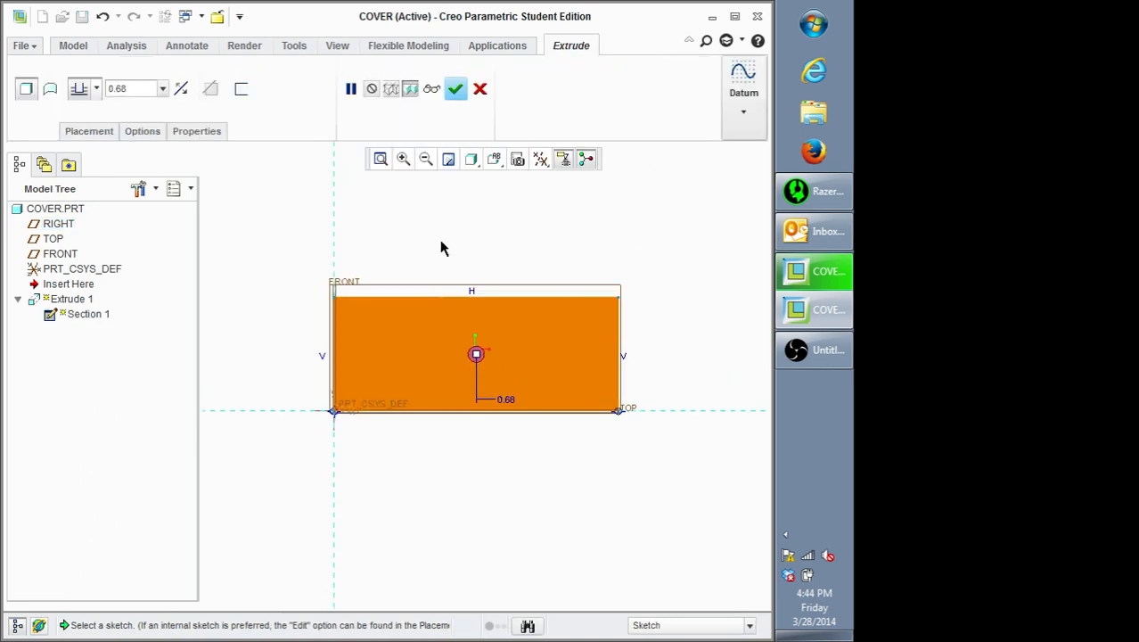
pyautogui.scroll(-1, 441, 242)
pyautogui.scroll(1, 448, 238)
pyautogui.moveTo(448, 239); pyautogui.dragTo(487, 264, button='middle')
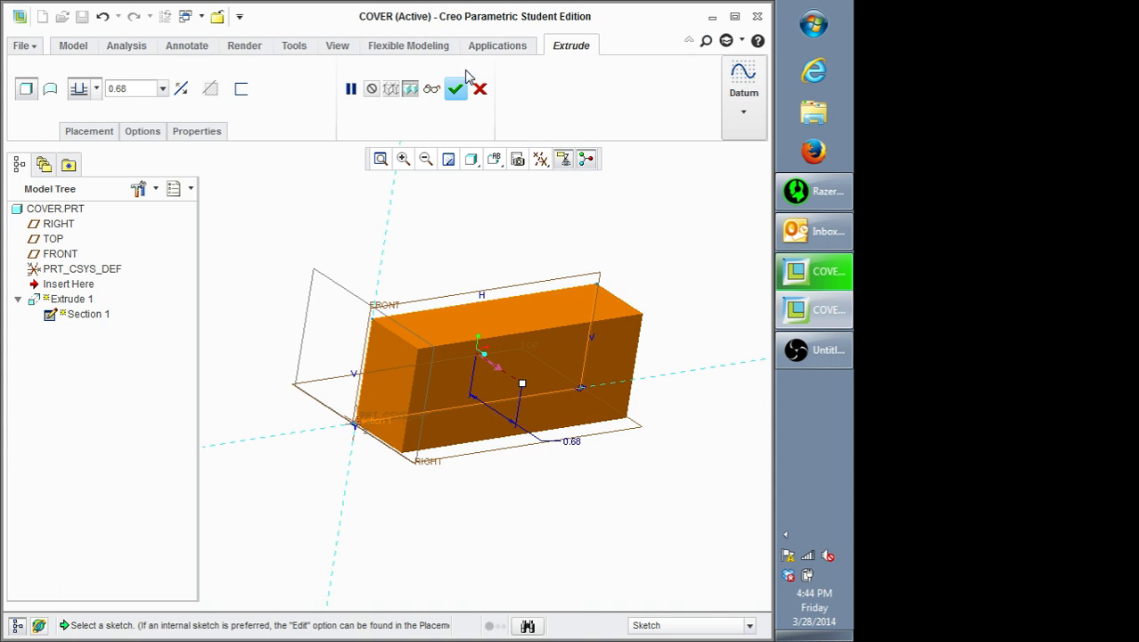
pyautogui.doubleClick(133, 88)
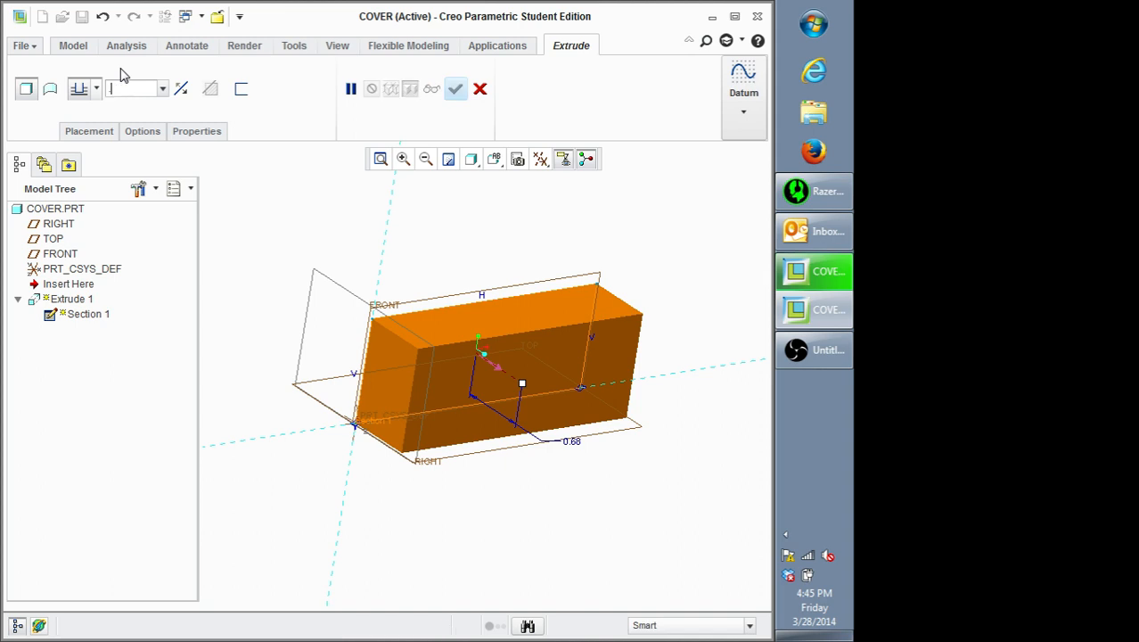
pyautogui.write('25')
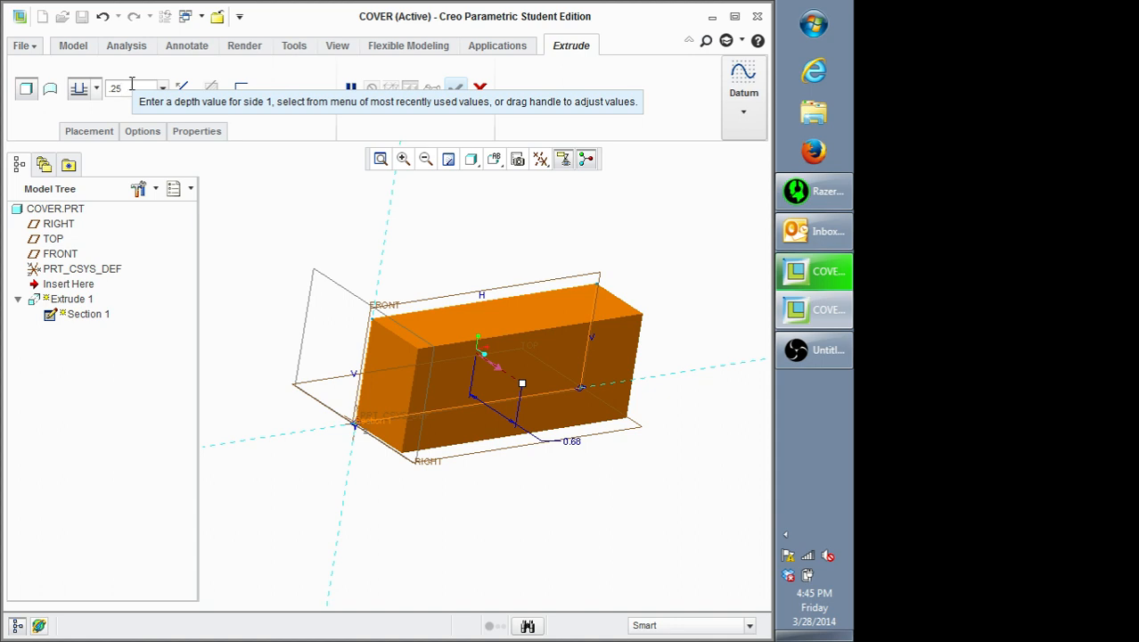
pyautogui.press('Return')
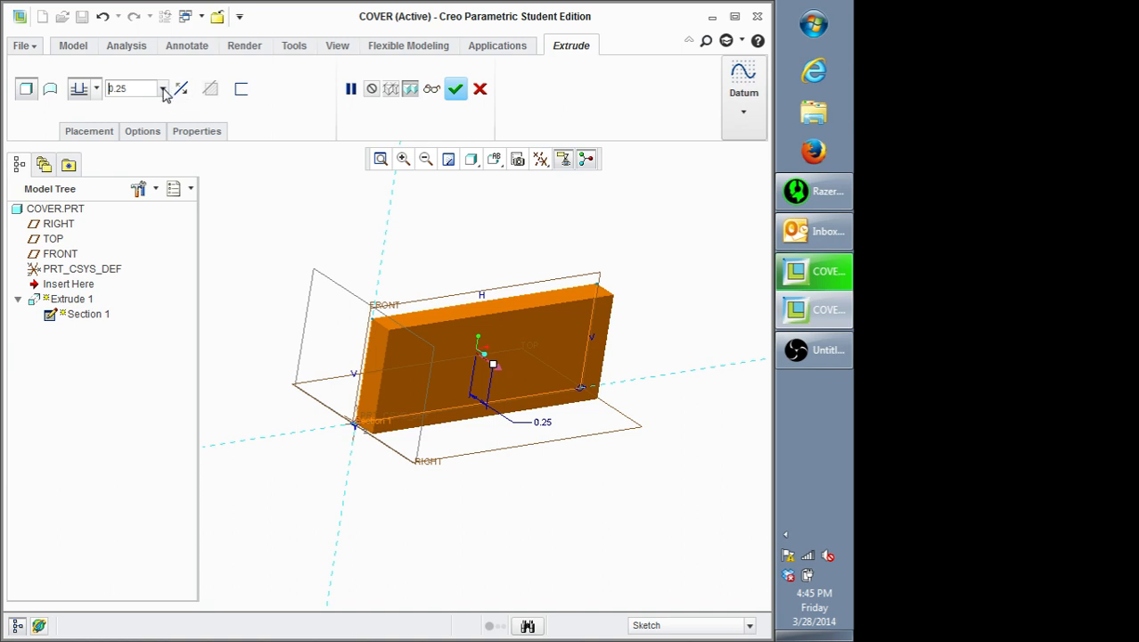
pyautogui.click(162, 89)
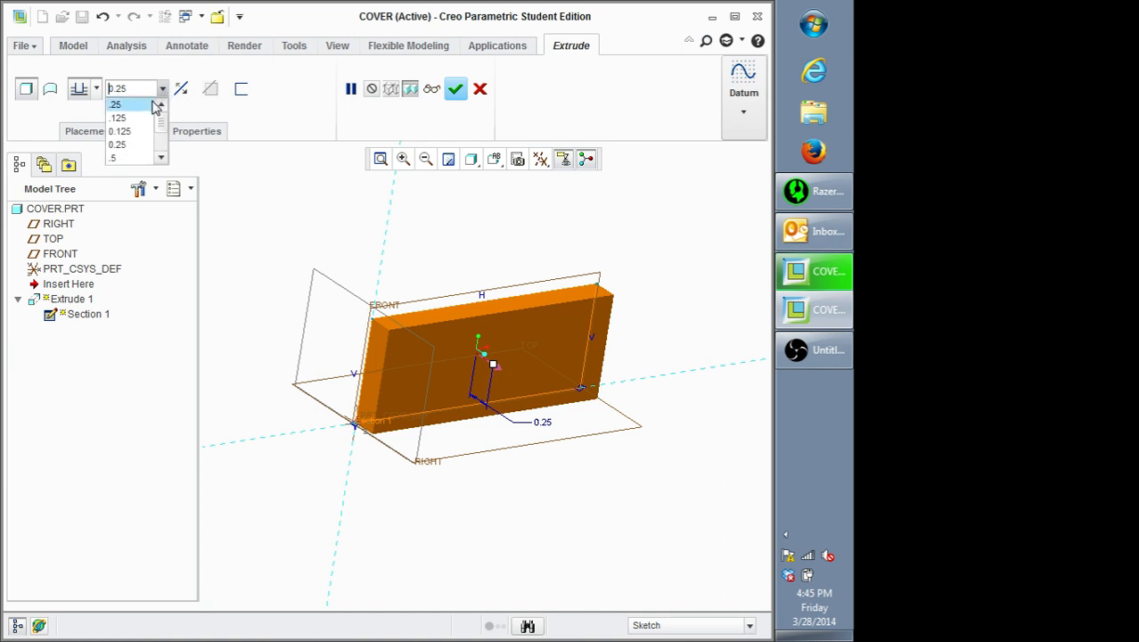
pyautogui.scroll(-2, 146, 119)
pyautogui.scroll(2, 142, 118)
pyautogui.click(162, 89)
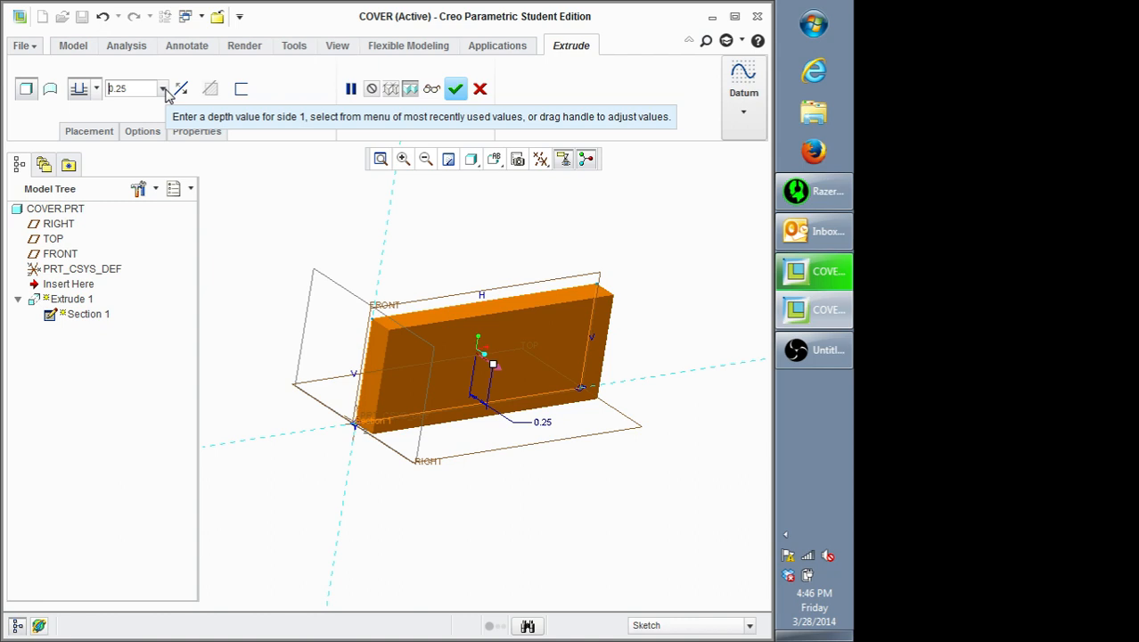
pyautogui.click(163, 89)
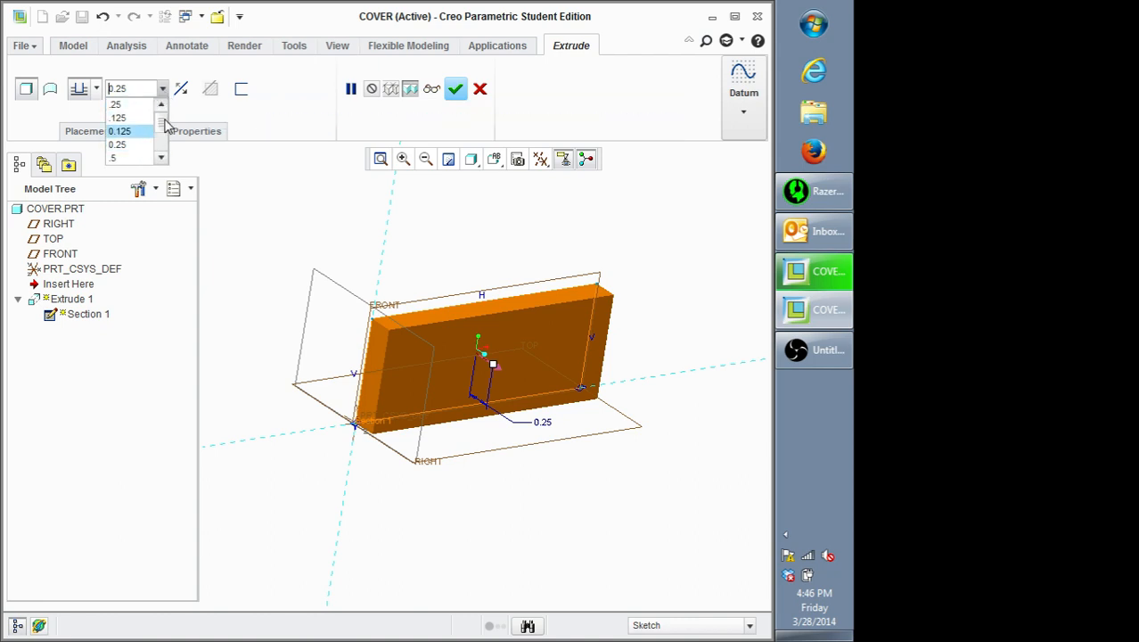
pyautogui.click(164, 88)
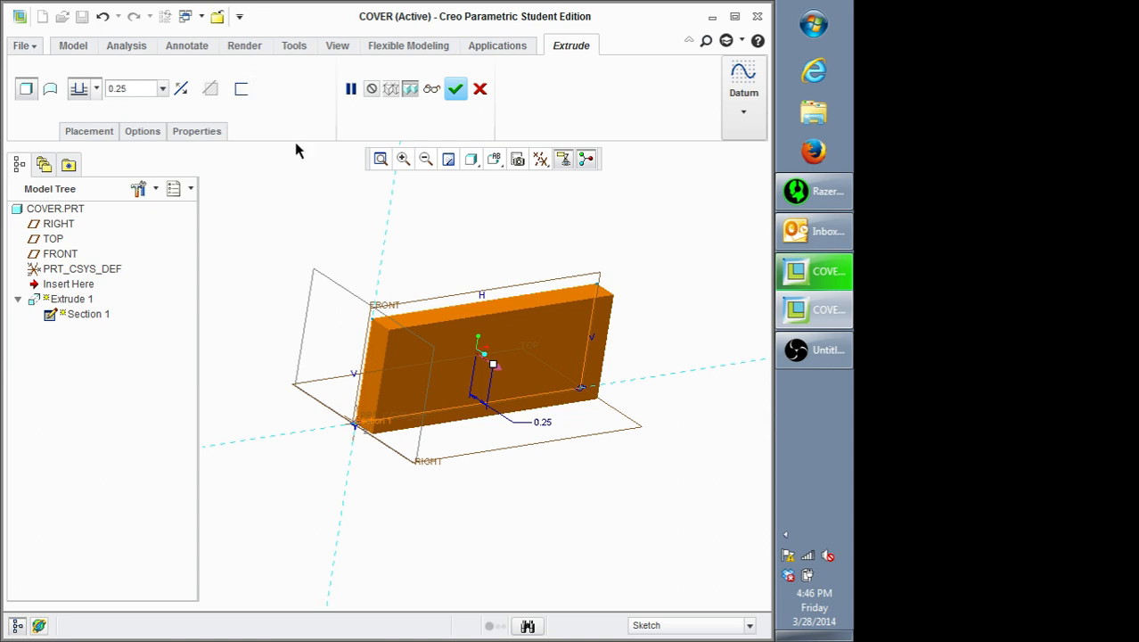
# Step: Complete the base plate extrusion
pyautogui.click(456, 92)
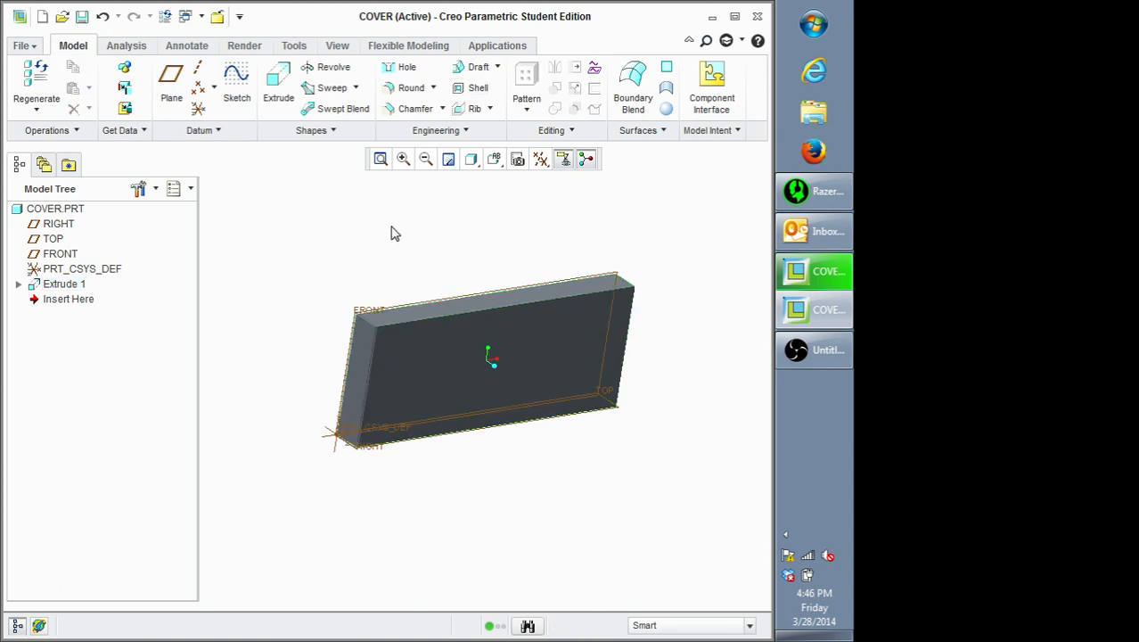
pyautogui.moveTo(391, 232)
pyautogui.mouseDown(button='middle')
pyautogui.moveTo(356, 214)
pyautogui.moveTo(434, 241)
pyautogui.moveTo(505, 231)
pyautogui.moveTo(378, 224)
pyautogui.moveTo(364, 199)
pyautogui.moveTo(384, 219)
pyautogui.mouseUp(button='middle')
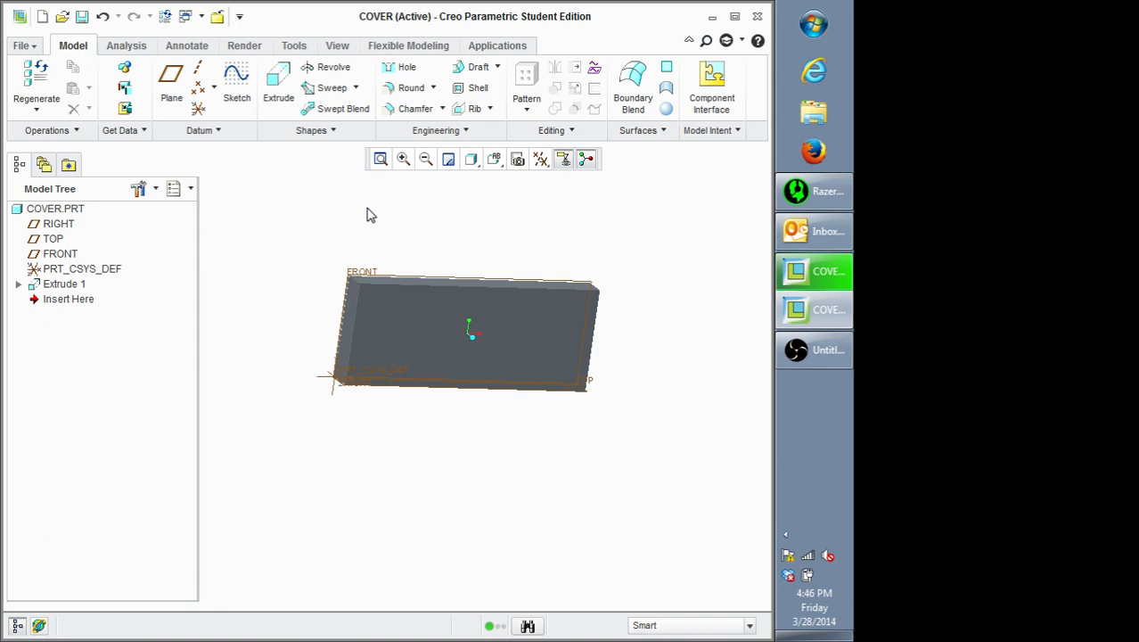
# Step: Switch to the COVER_EXAMPLE part to examine its recessed pocket and holes, and return to the COVER part
pyautogui.click(836, 273)
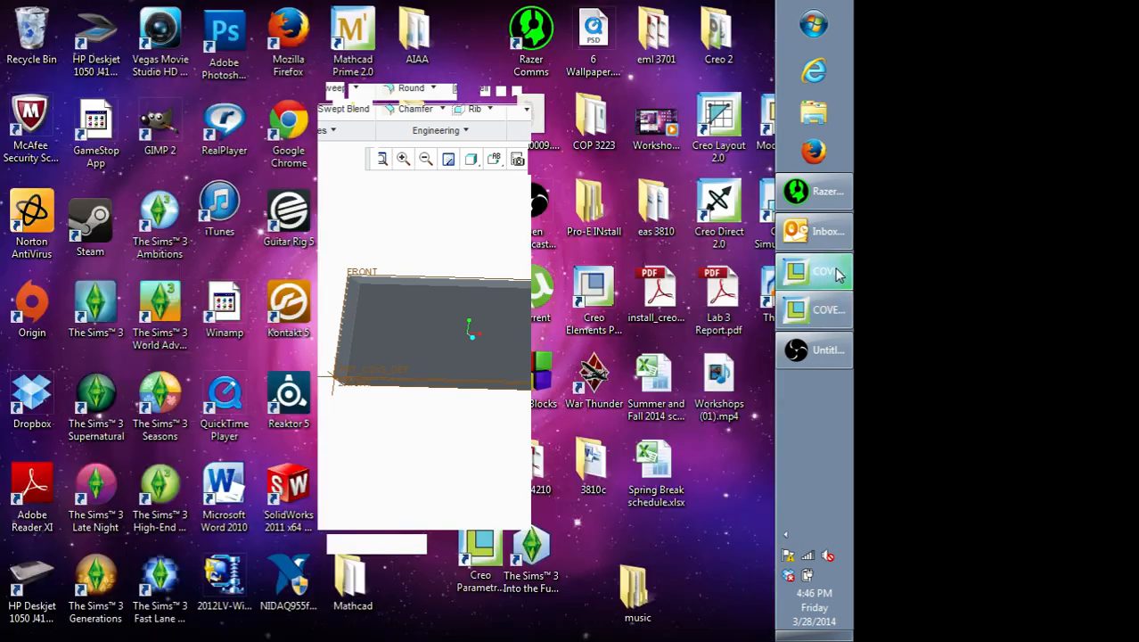
pyautogui.click(836, 272)
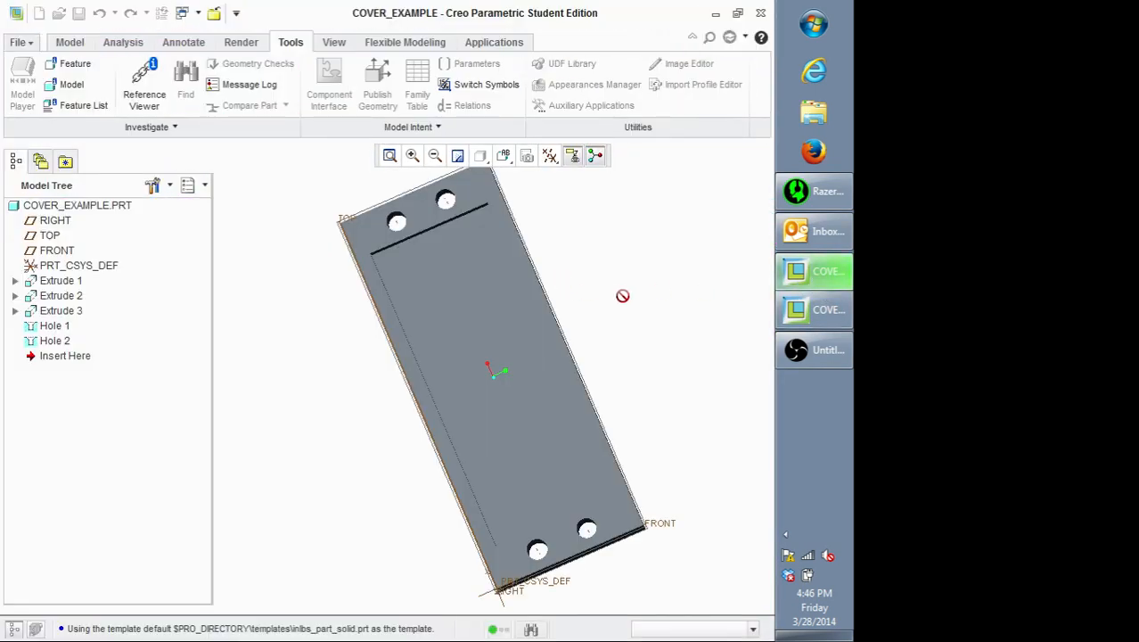
pyautogui.hotkey('ctrl', 'd')
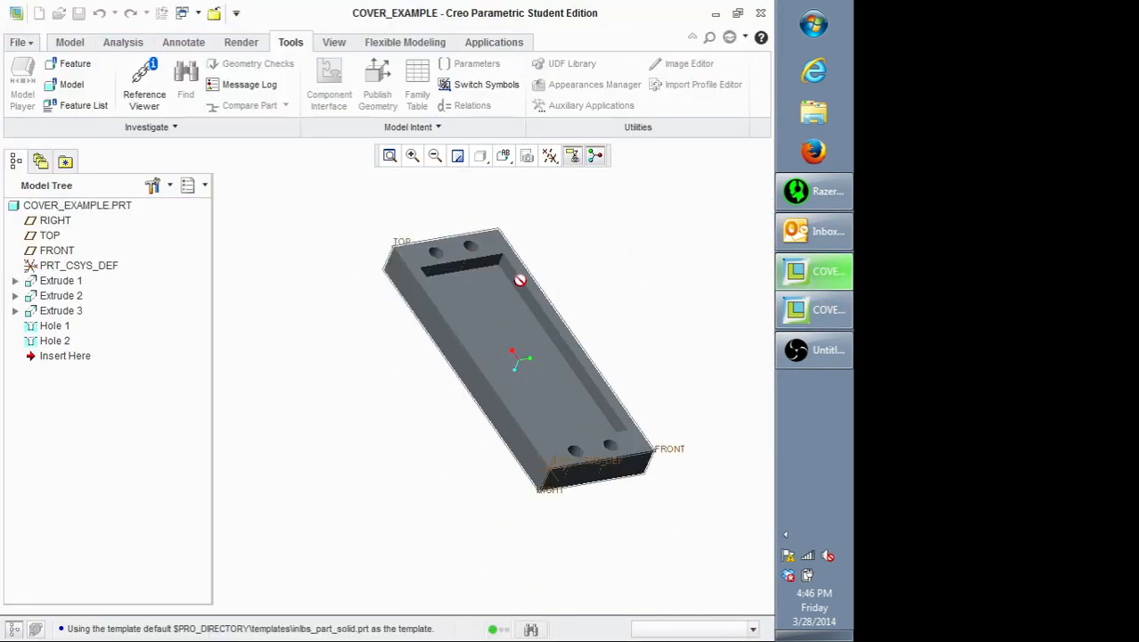
pyautogui.click(840, 306)
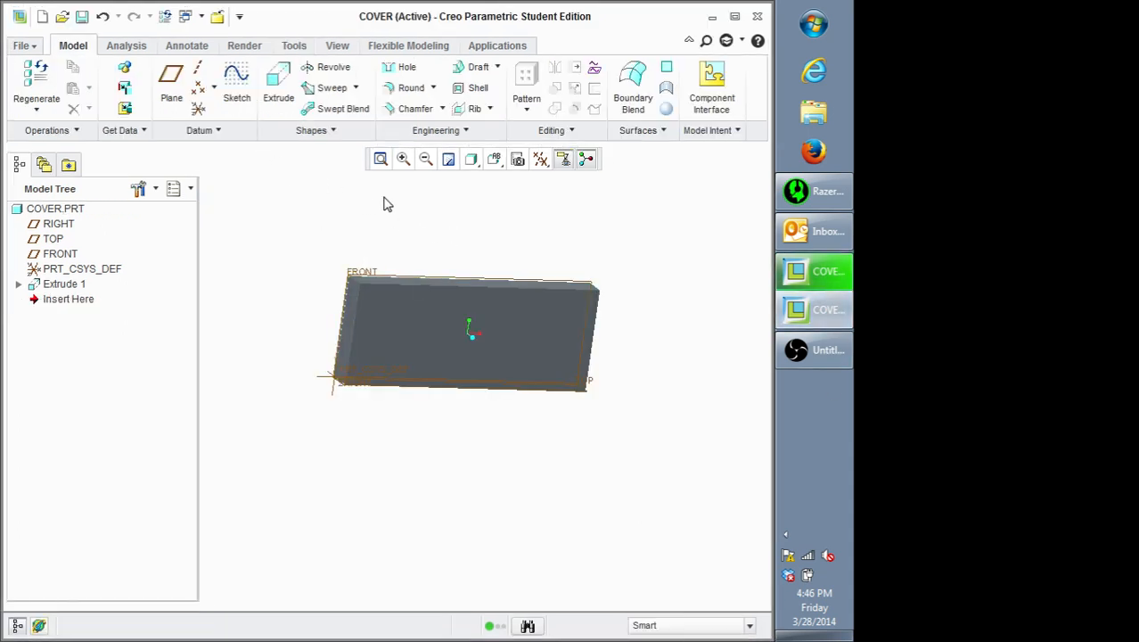
# Step: Orient the cover plate to the FRONT named view
pyautogui.moveTo(315, 285); pyautogui.dragTo(351, 320, button='middle')
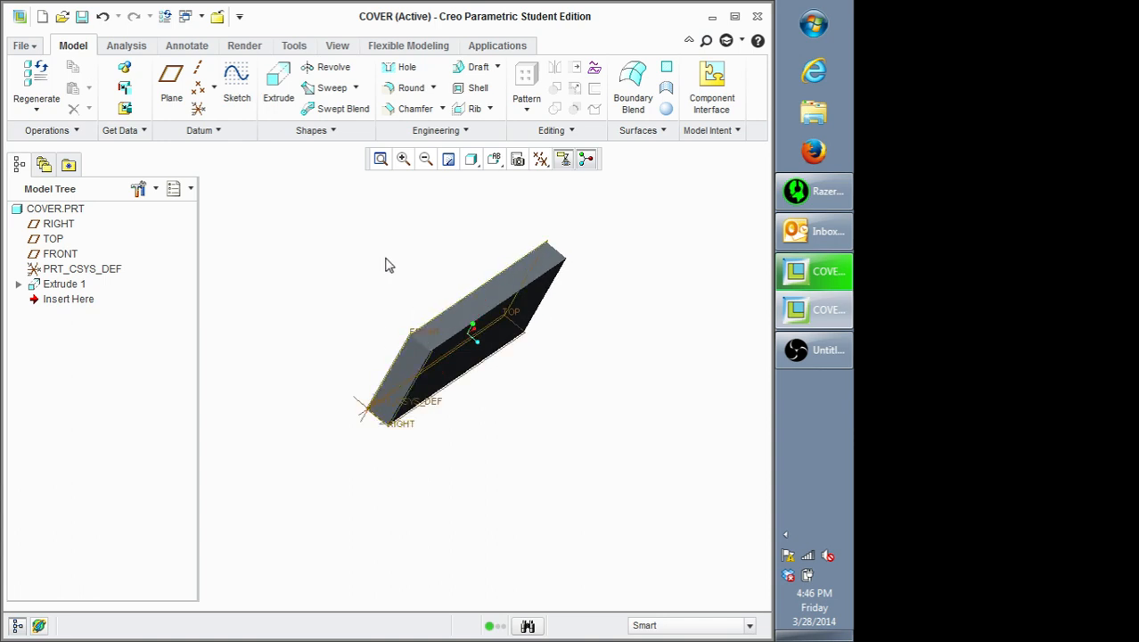
pyautogui.click(337, 46)
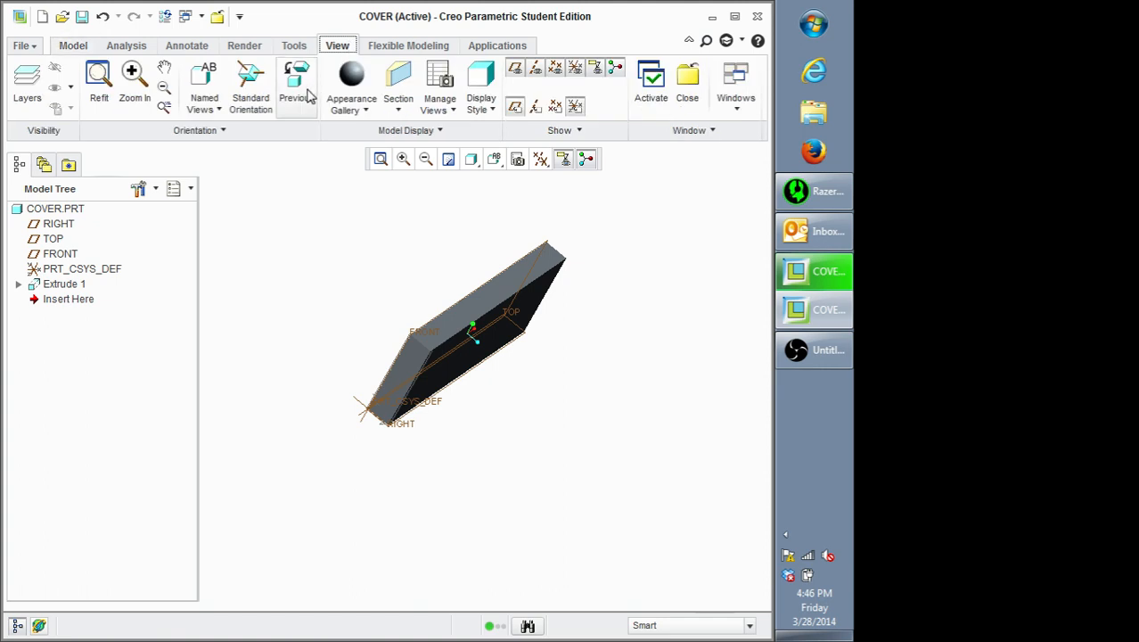
pyautogui.click(205, 110)
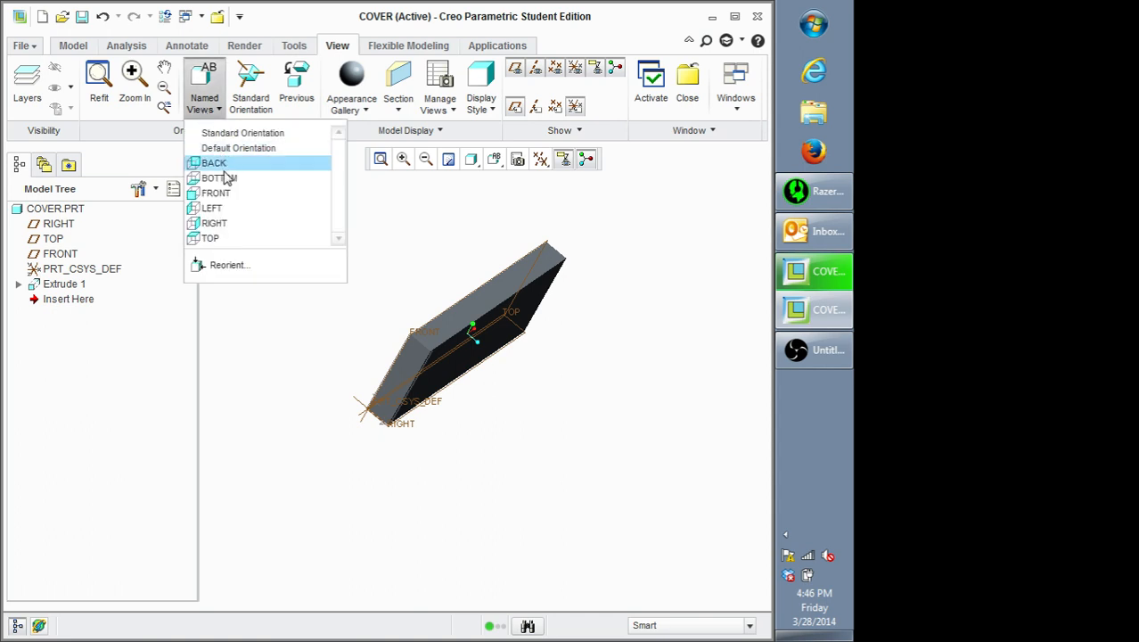
pyautogui.click(231, 195)
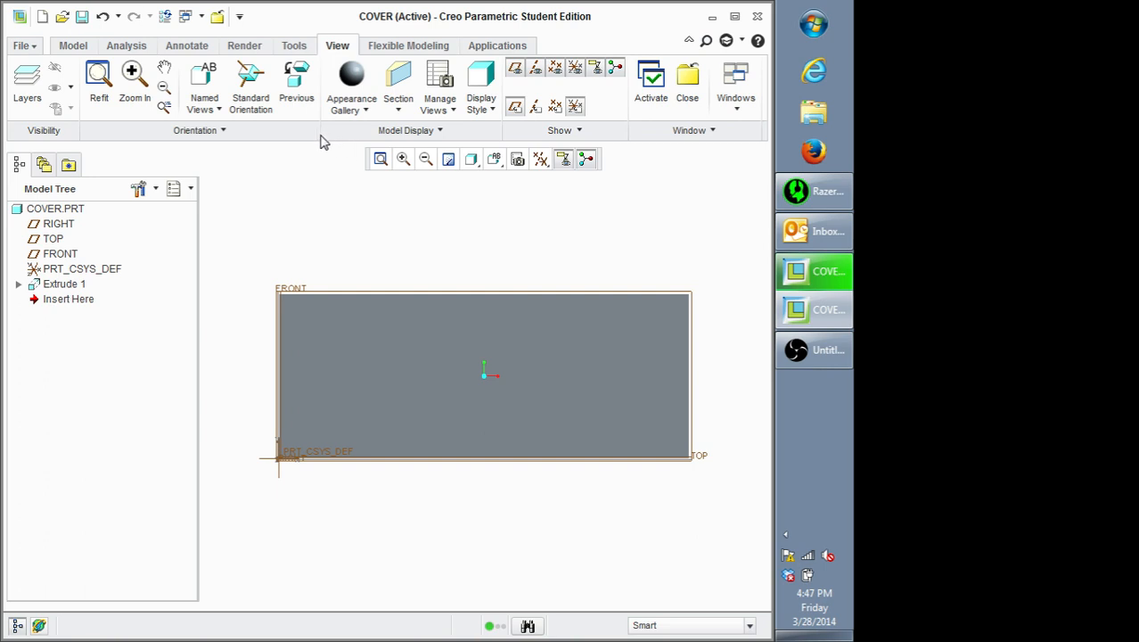
# Step: Start a second Extrude with an internal sketch on the FRONT plane, using the RIGHT plane as reference with Right orientation
pyautogui.click(74, 45)
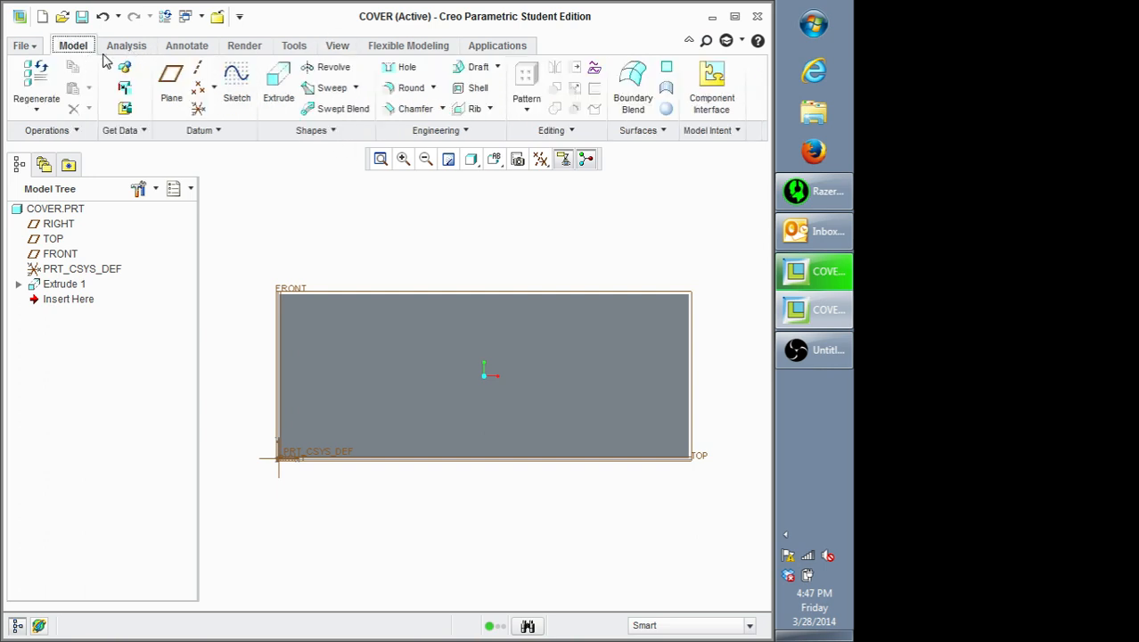
pyautogui.click(285, 96)
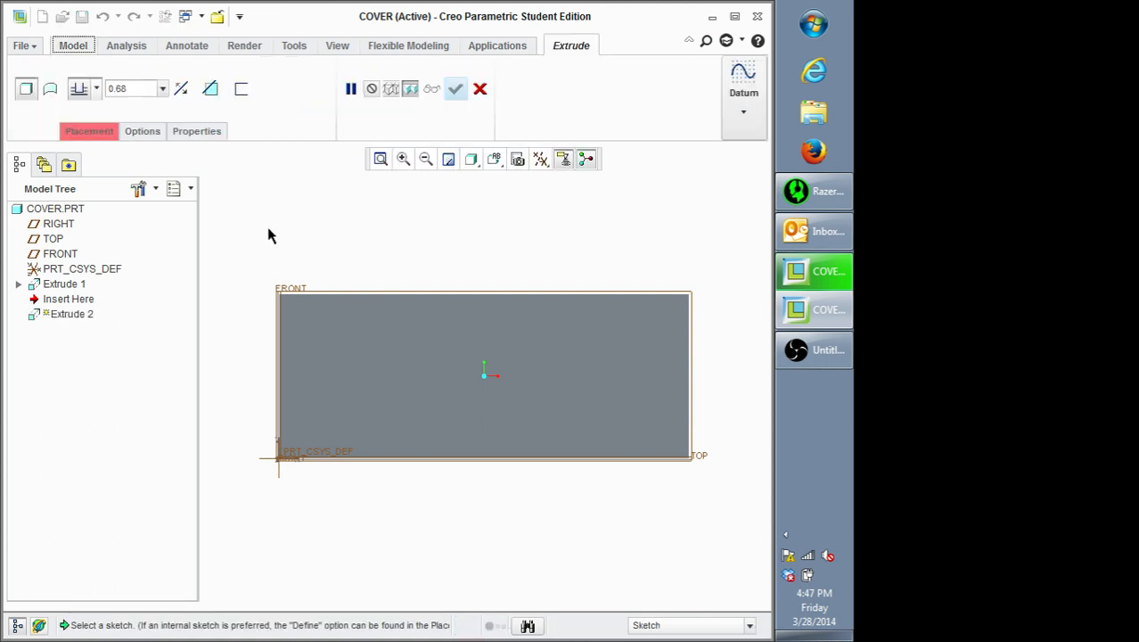
pyautogui.rightClick(330, 243)
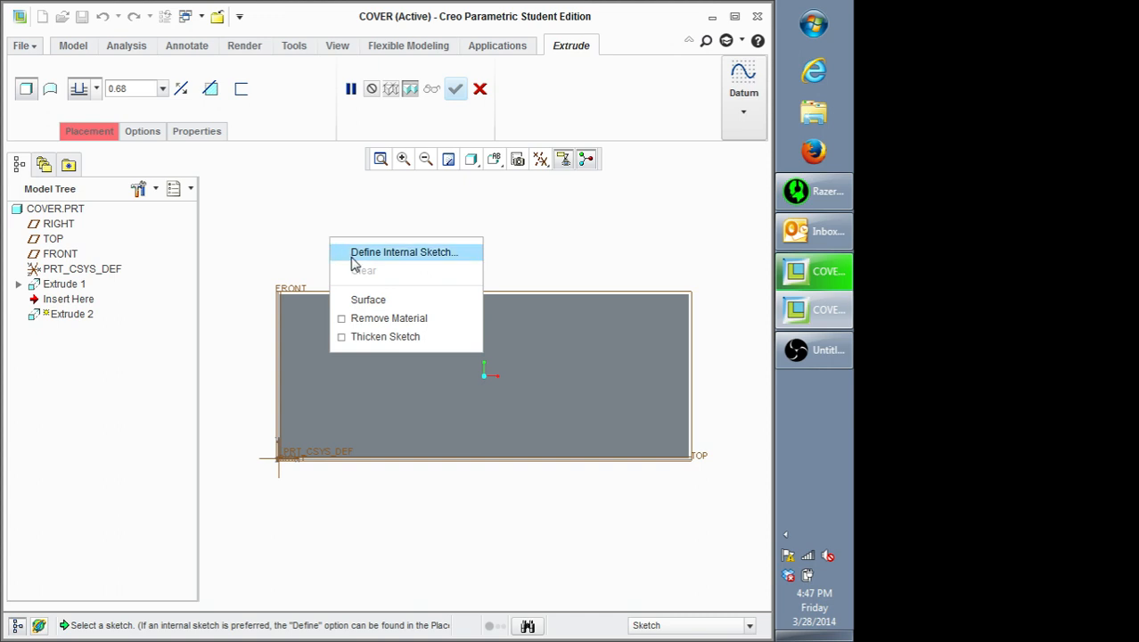
pyautogui.click(383, 252)
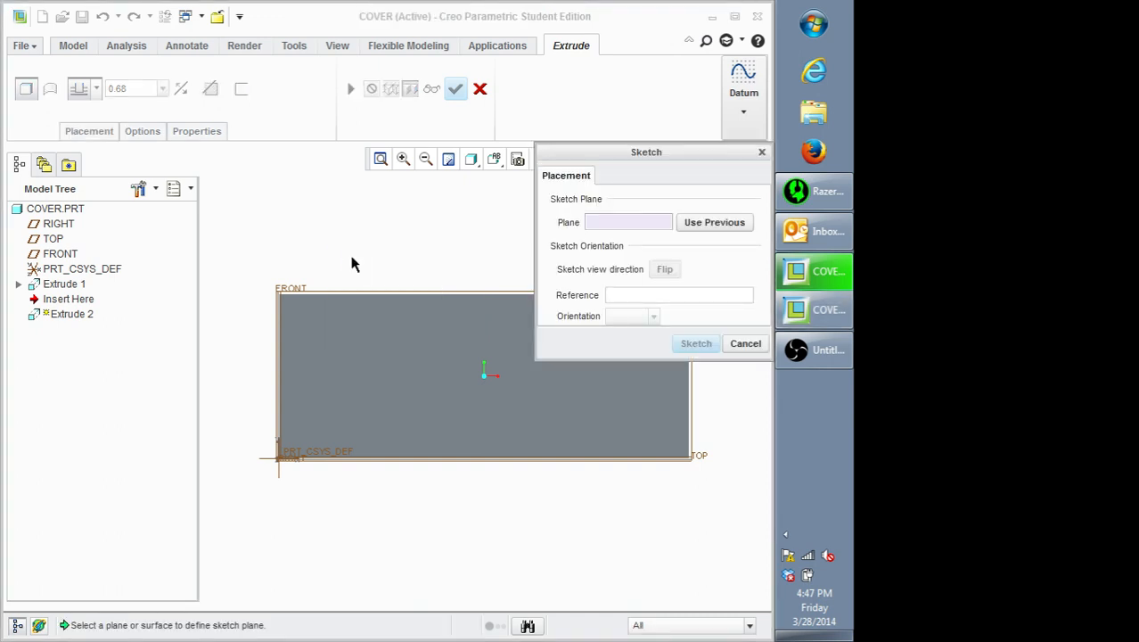
pyautogui.click(298, 295)
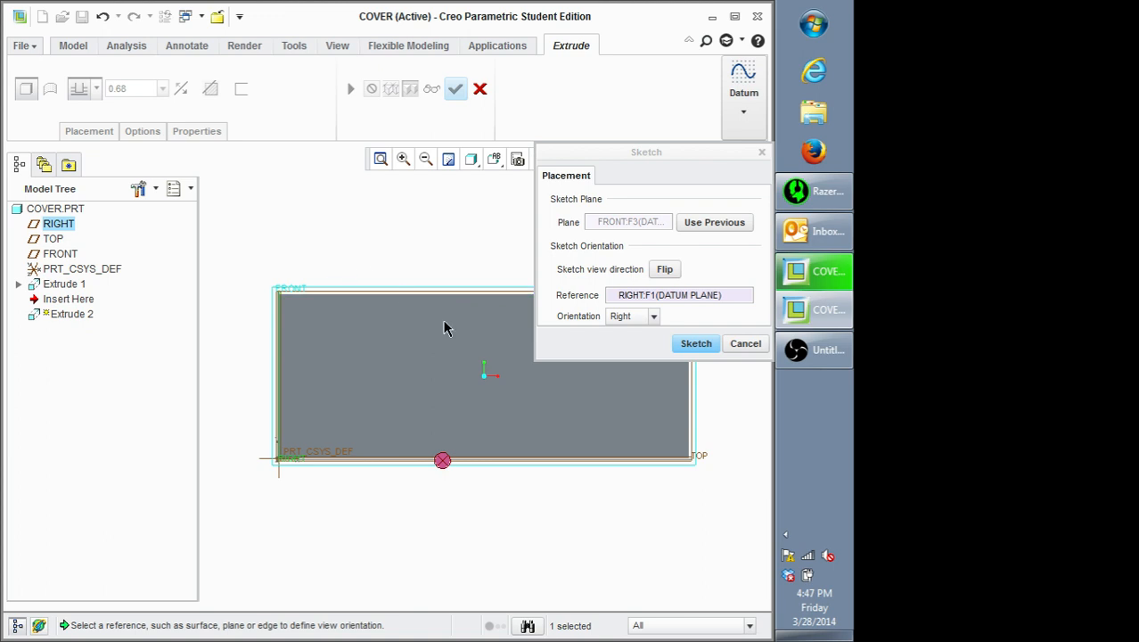
pyautogui.click(696, 344)
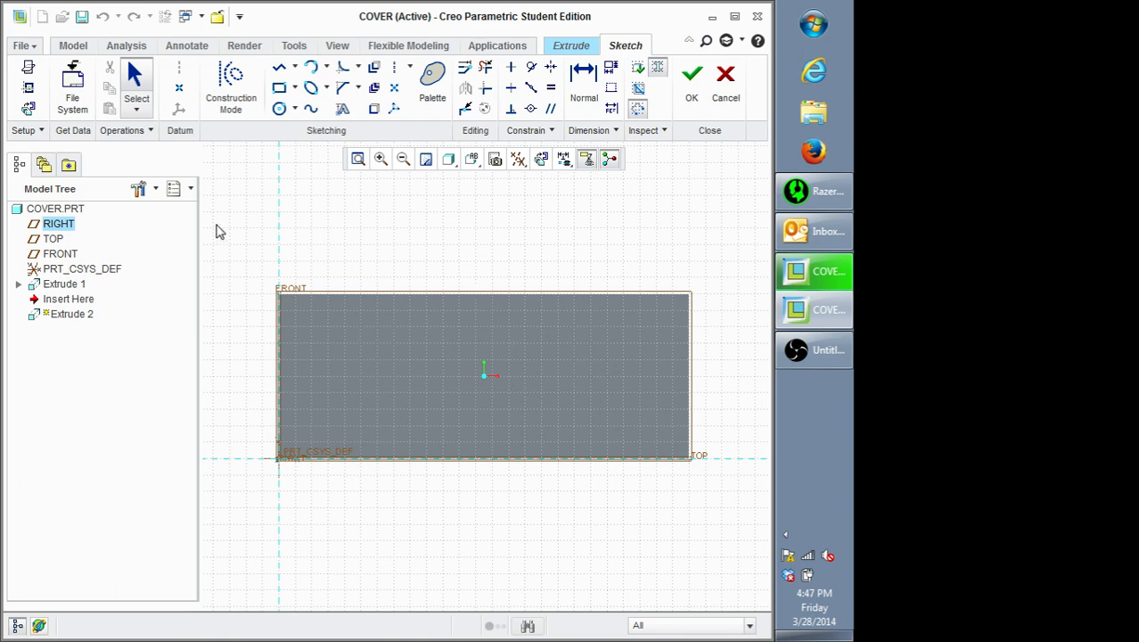
# Step: Offset the plate's upper and lower long edges inward by 0.1 as single-edge sketch lines, entering -.1 for each
pyautogui.click(375, 71)
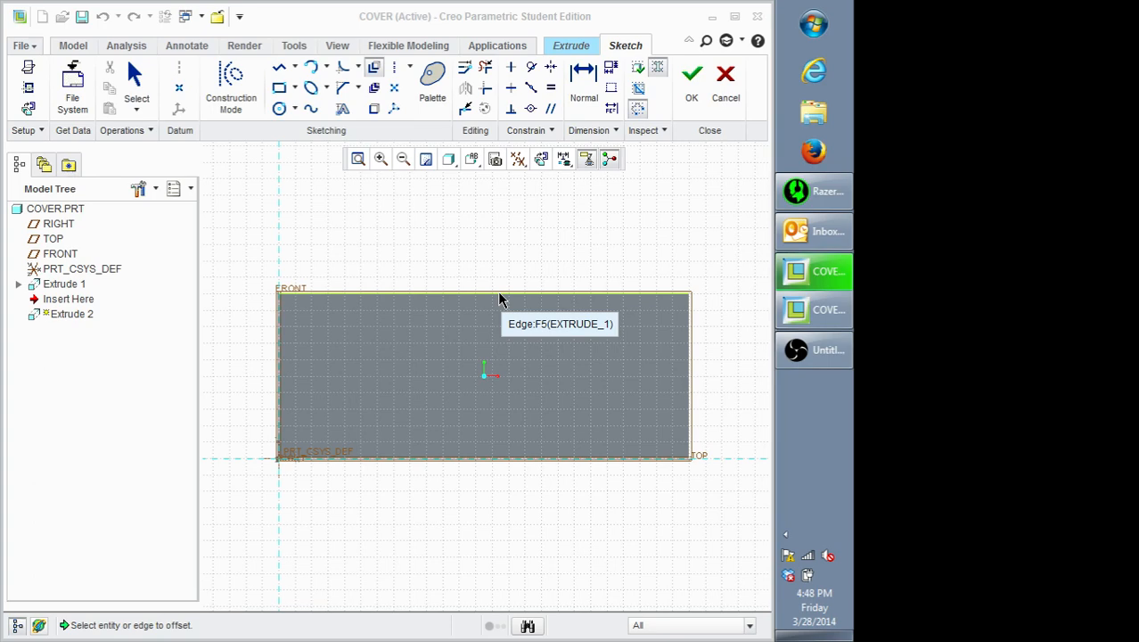
pyautogui.click(500, 299)
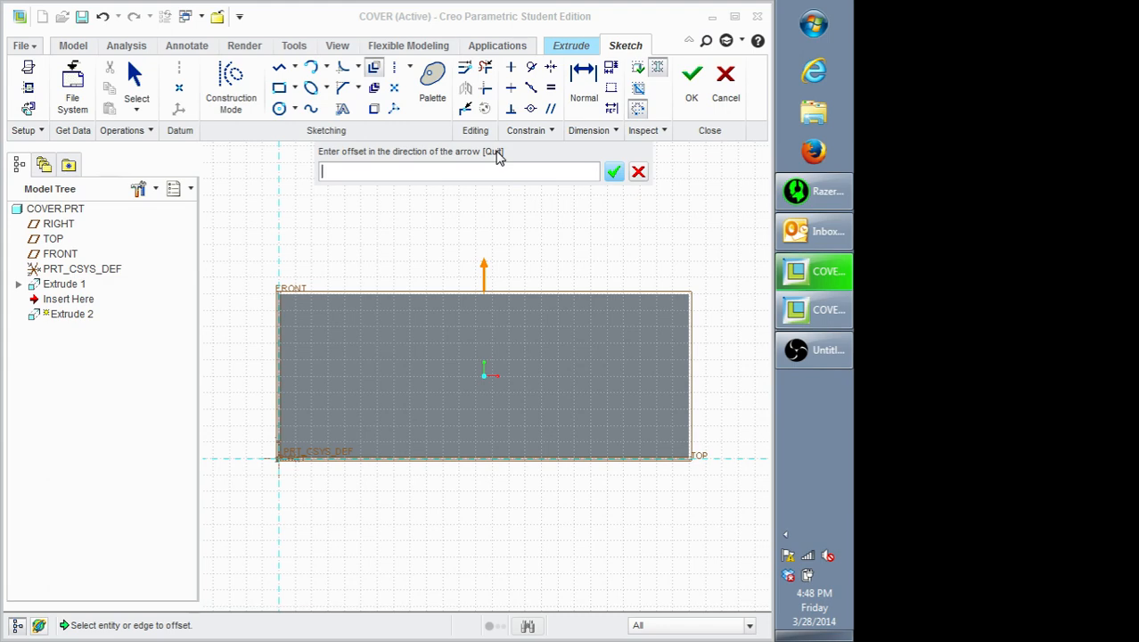
pyautogui.write('-.1')
pyautogui.press('Return')
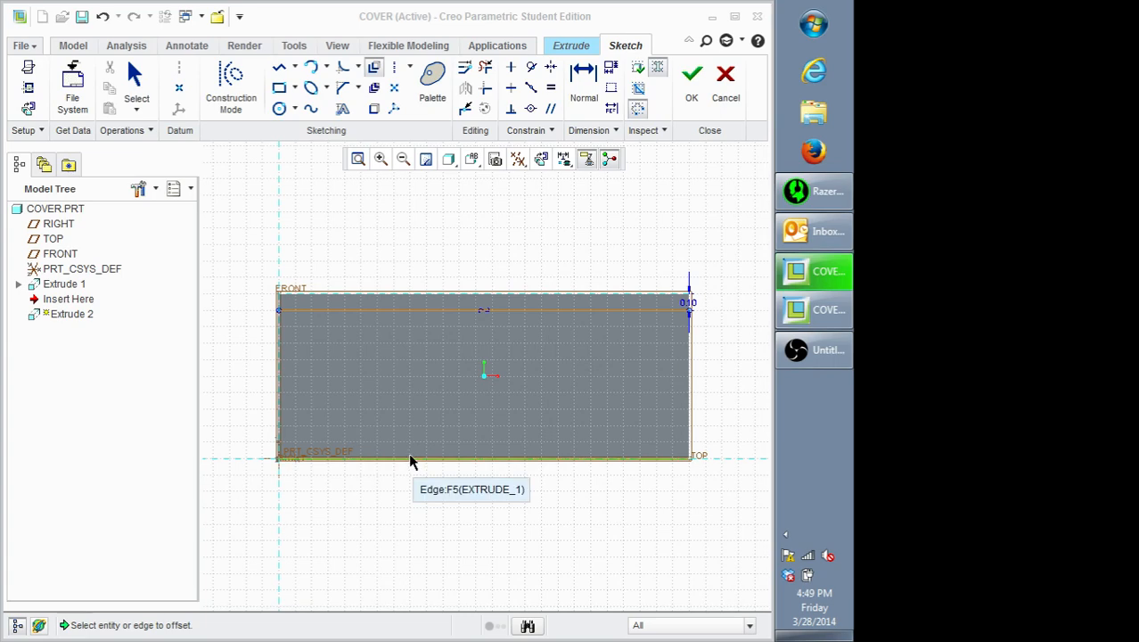
pyautogui.click(412, 459)
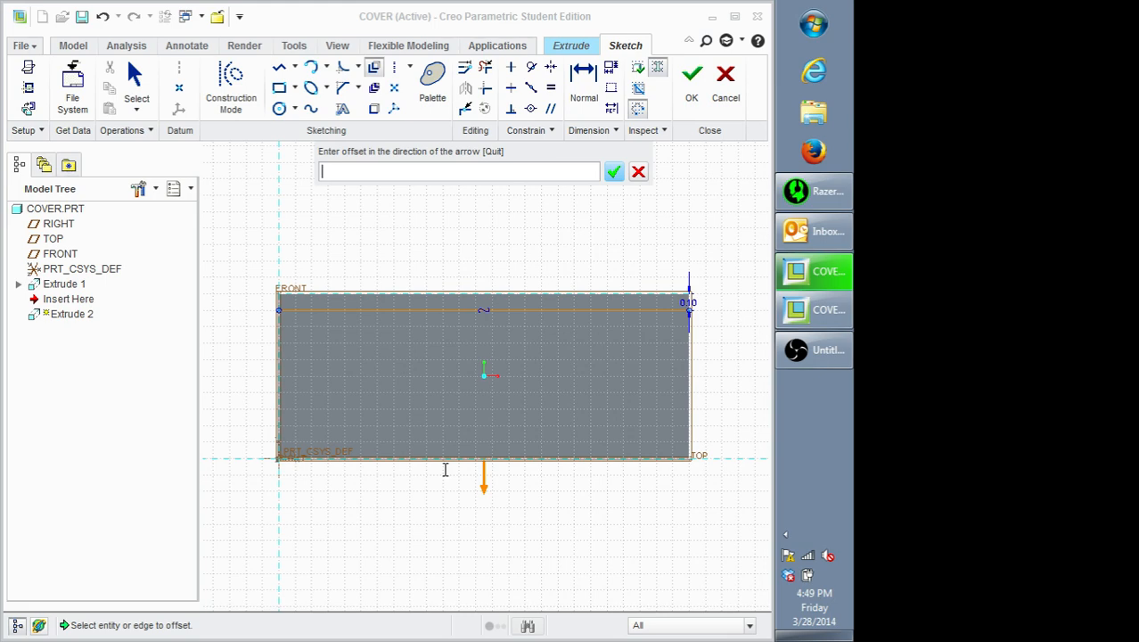
pyautogui.write('-.1')
pyautogui.press('Return')
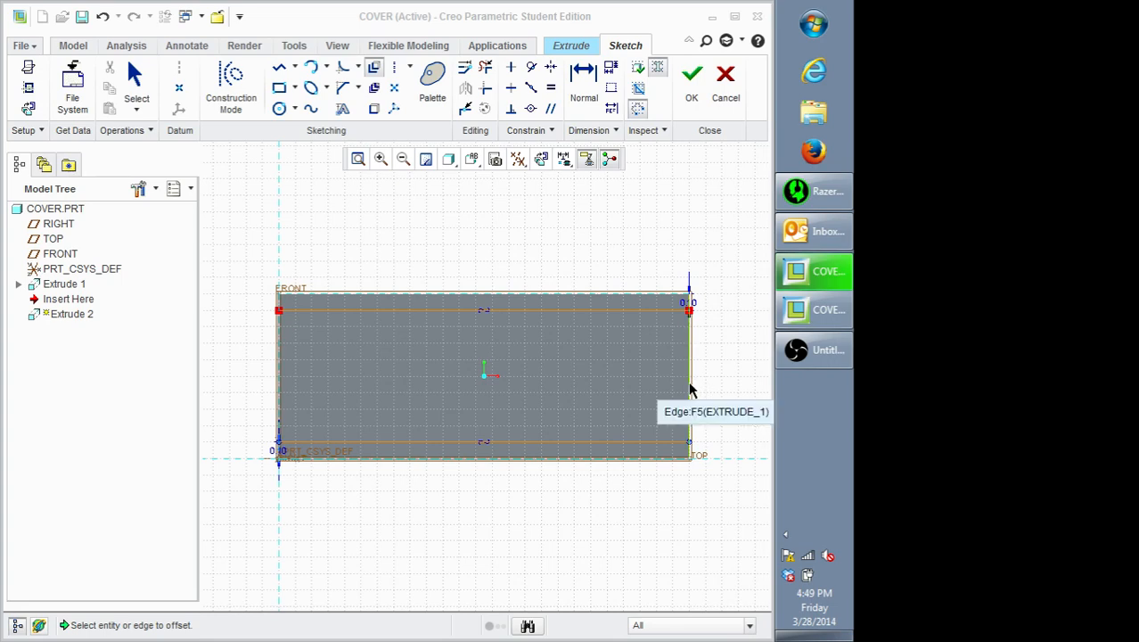
# Step: Offset the plate's two short edges inward by 0.25, try to finish the sketch untrimmed, and exit the sketcher
pyautogui.click(692, 390)
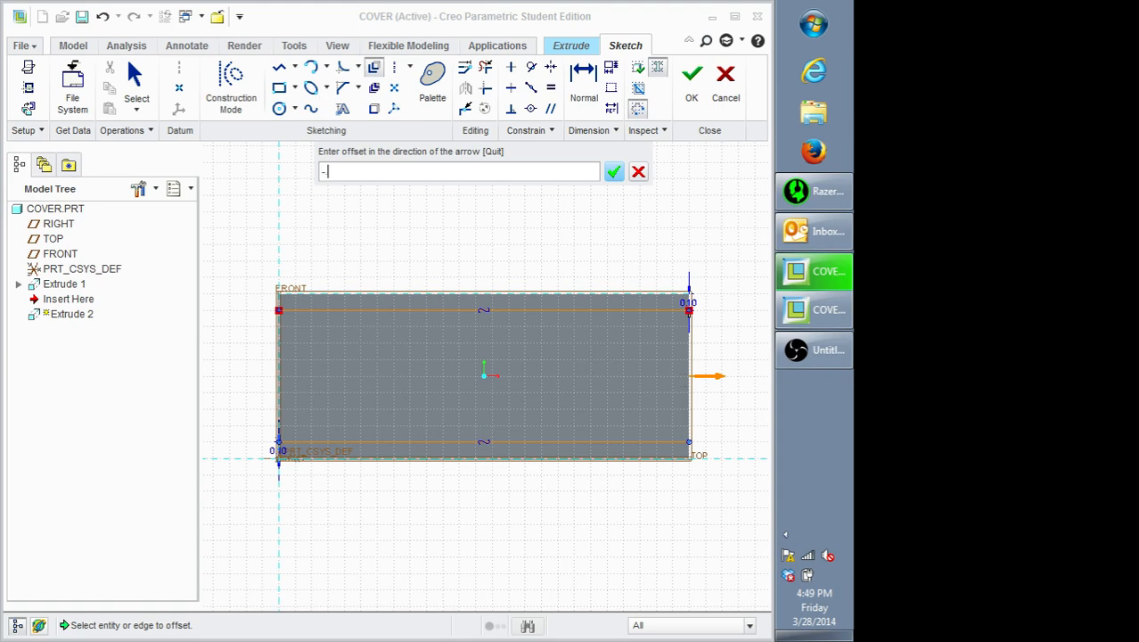
pyautogui.write('-.25')
pyautogui.press('Return')
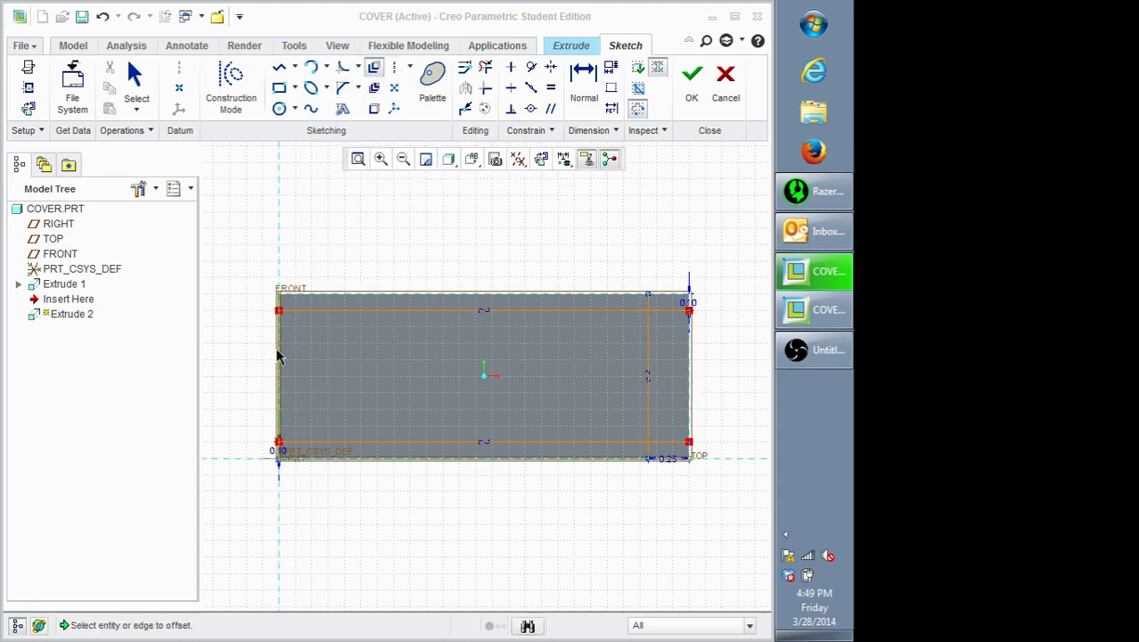
pyautogui.click(279, 372)
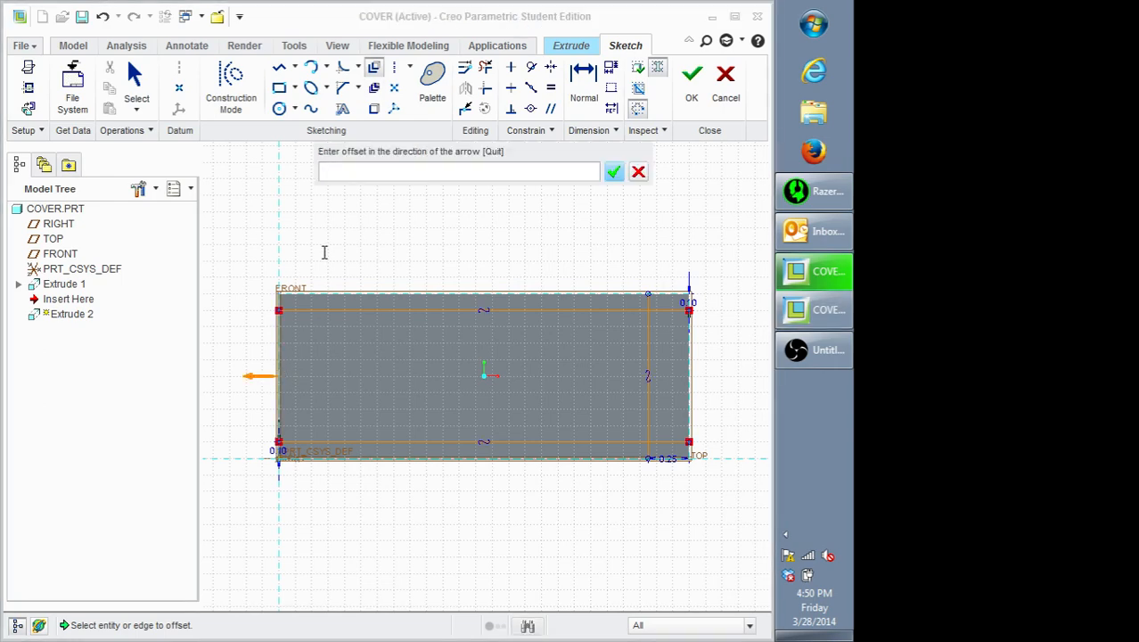
pyautogui.write('-.25')
pyautogui.press('Return')
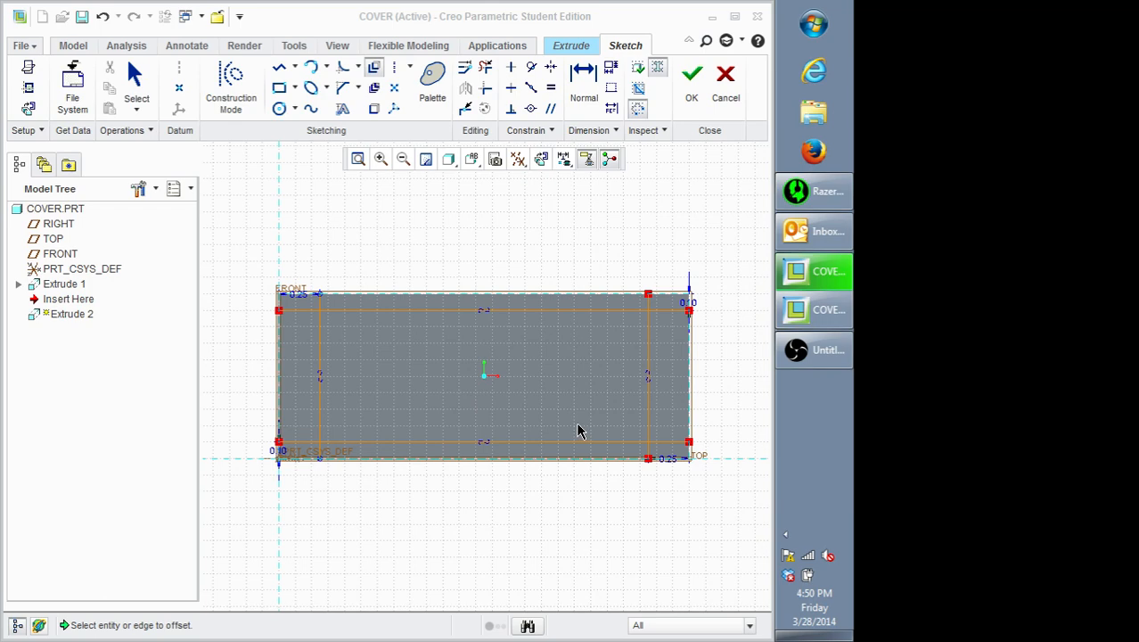
pyautogui.click(688, 89)
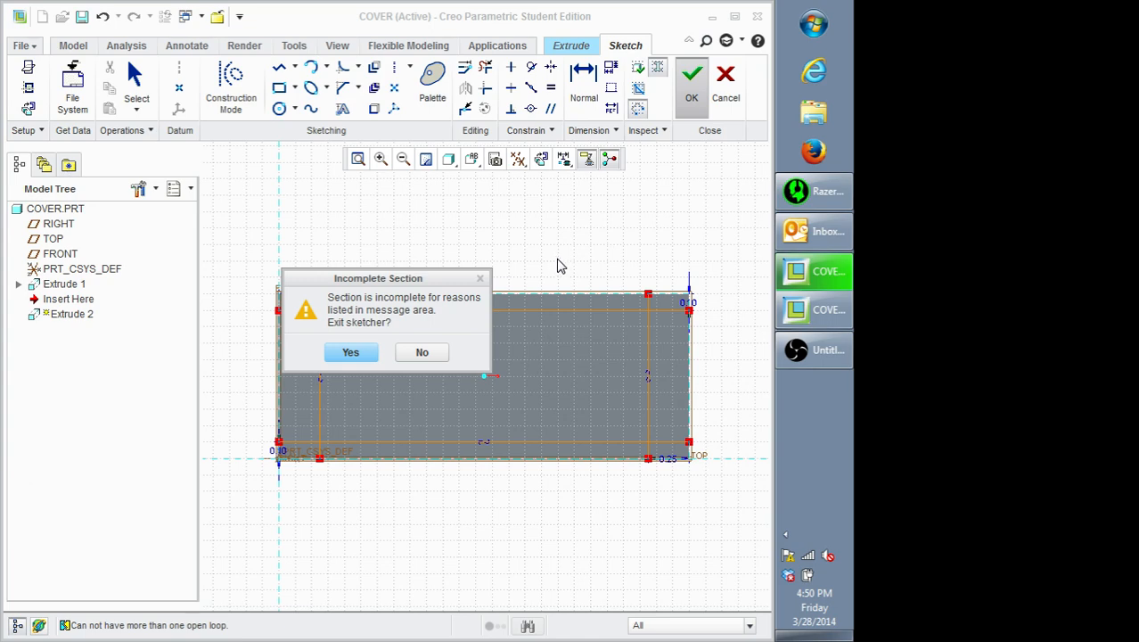
pyautogui.click(363, 354)
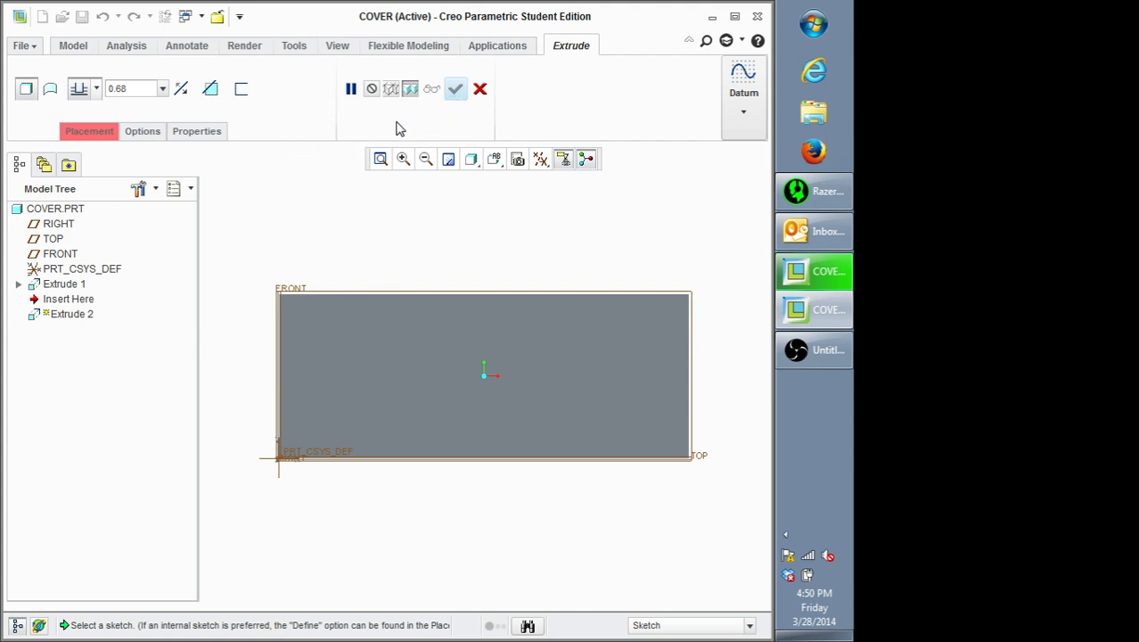
# Step: Define a new internal sketch for the second extrusion, reusing the previous sketch plane and orientation
pyautogui.click(83, 138)
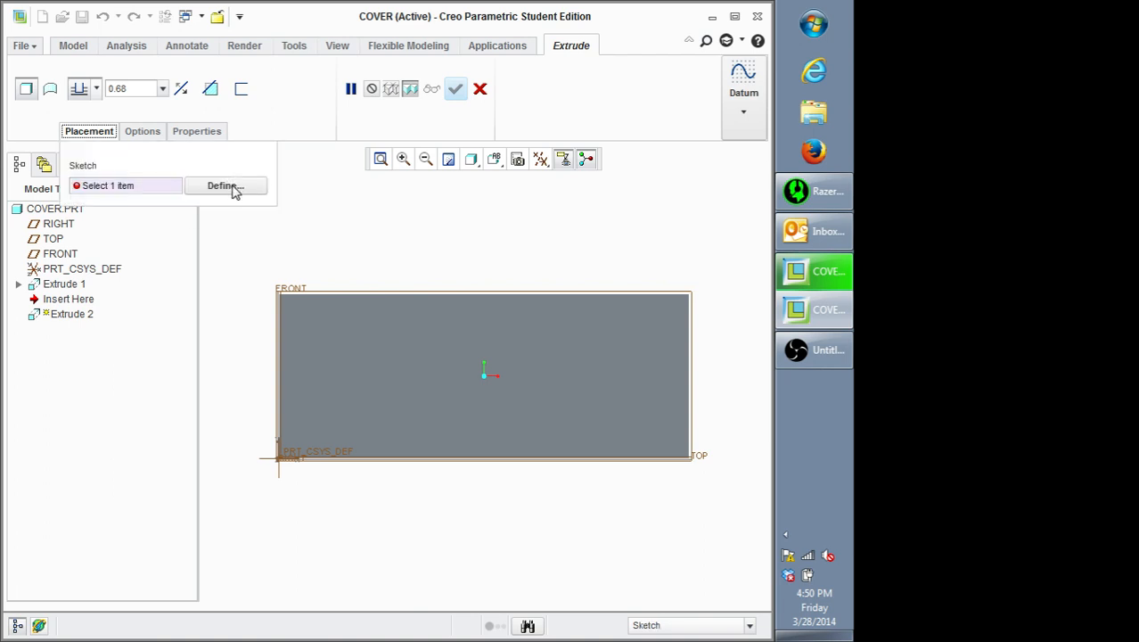
pyautogui.click(234, 190)
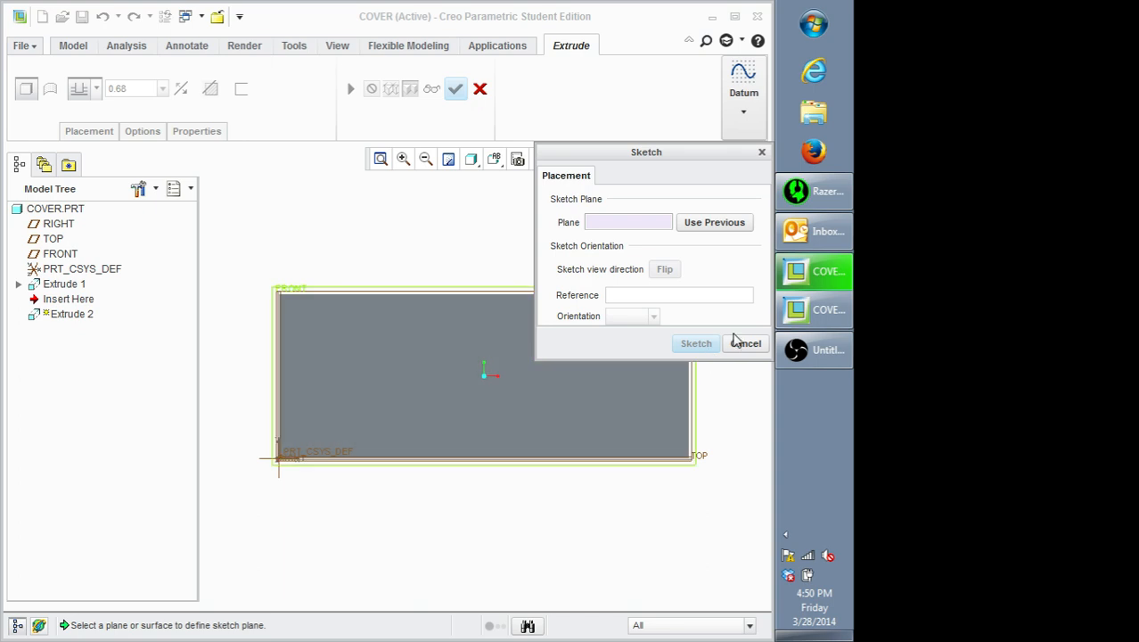
pyautogui.click(689, 222)
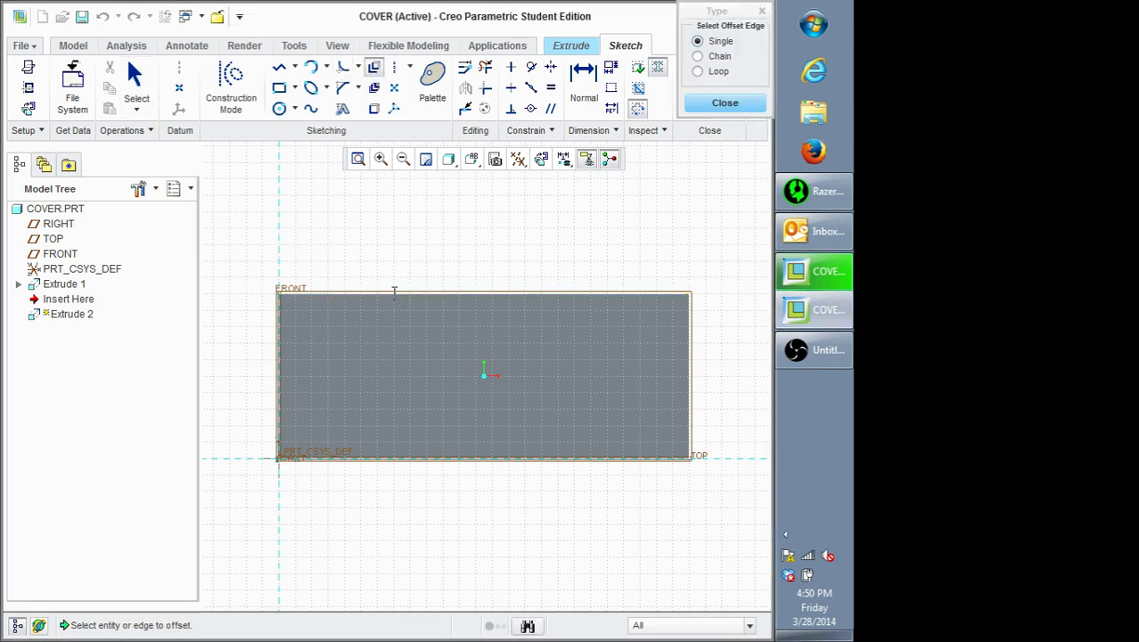
# Step: Offset the plate's upper and lower long edges inward by 0.1 with single-edge offsets of -0.1
pyautogui.click(393, 291)
pyautogui.write('-0.1')
pyautogui.press('Return')
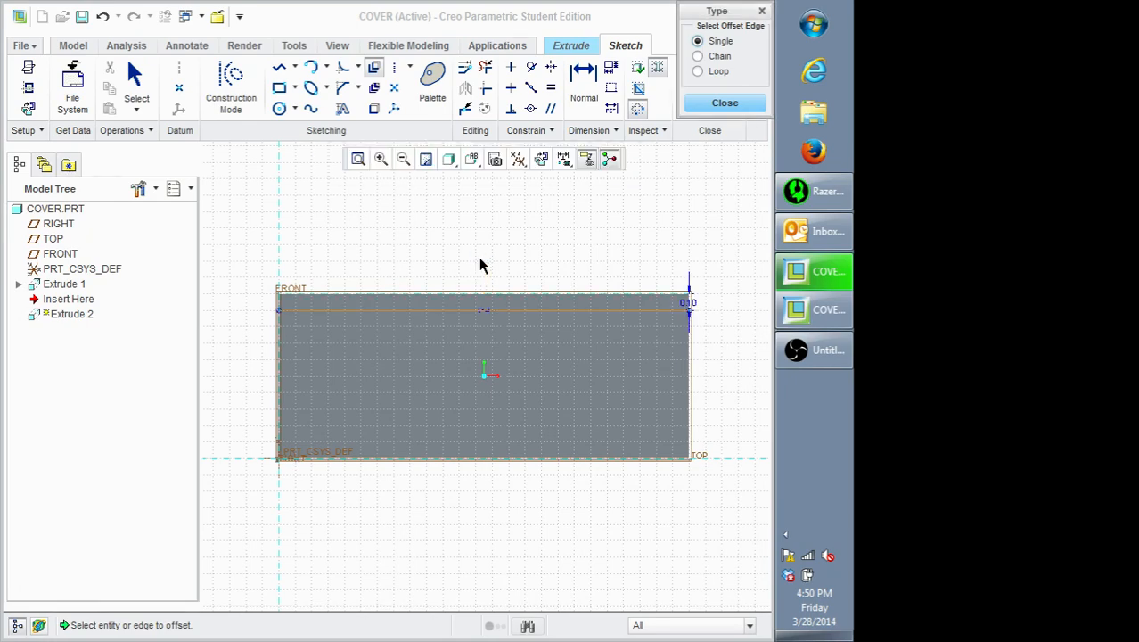
pyautogui.click(428, 460)
pyautogui.write('-0.1')
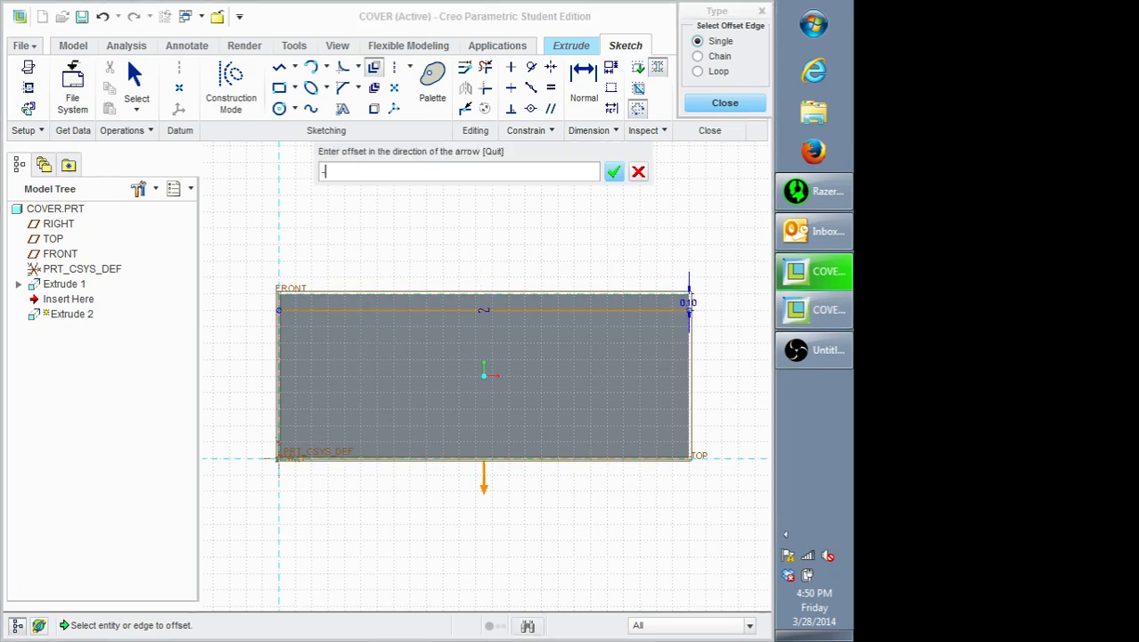
pyautogui.press('Return')
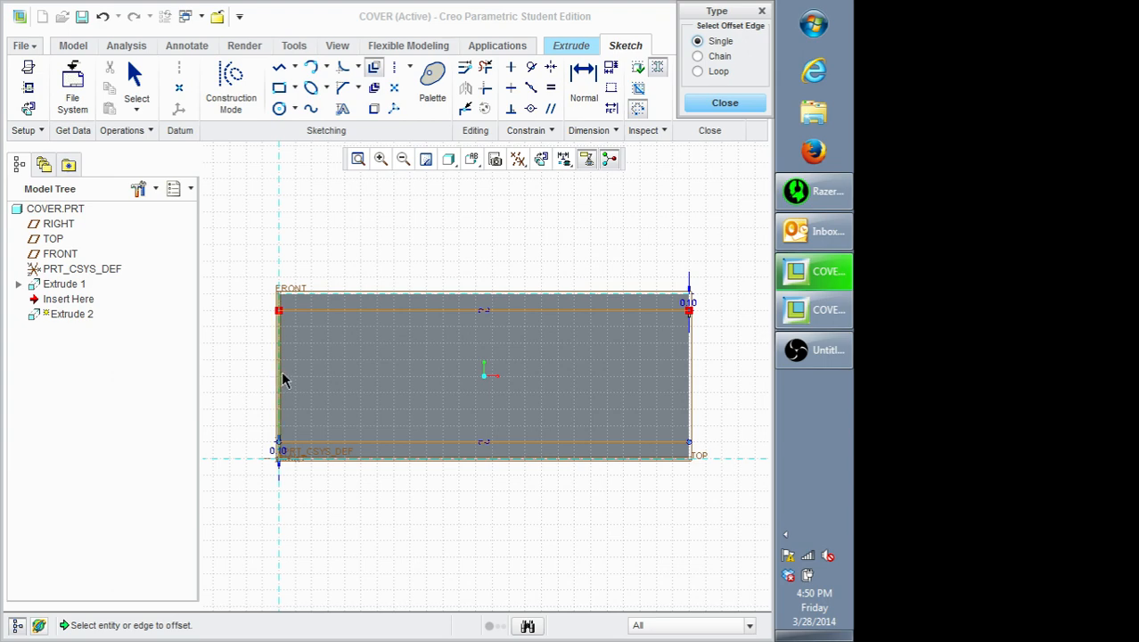
# Step: Offset the plate's two short edges inward by 0.25, entering -.25 for each, and finish offsetting edges
pyautogui.click(281, 377)
pyautogui.write('-.25')
pyautogui.press('Return')
pyautogui.click(689, 374)
pyautogui.write('-.25')
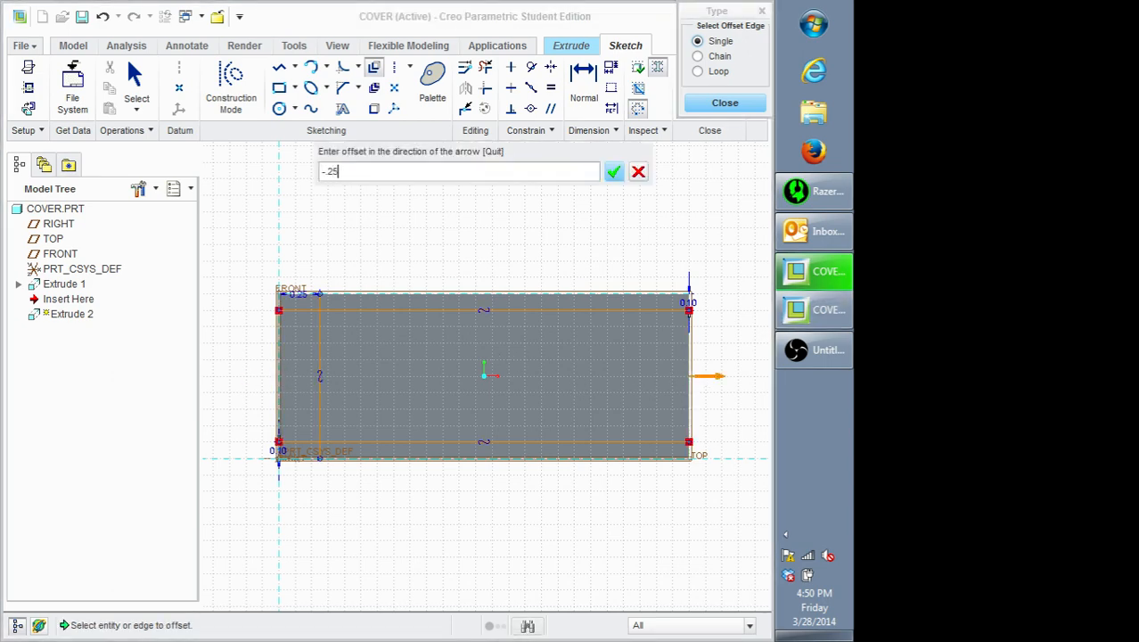
pyautogui.press('Return')
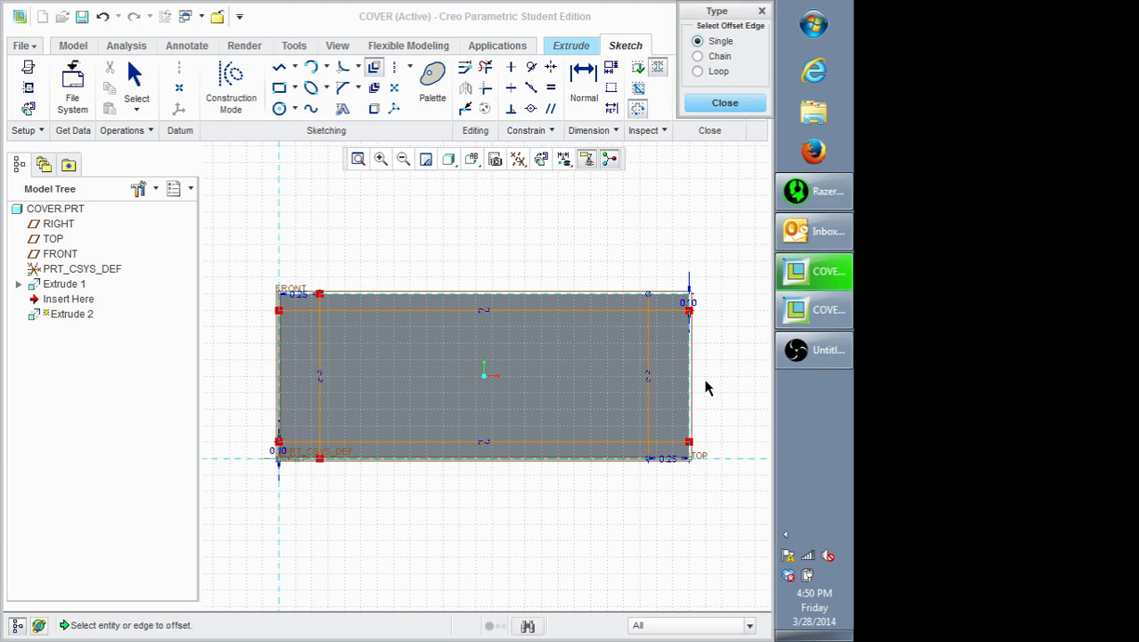
pyautogui.click(725, 104)
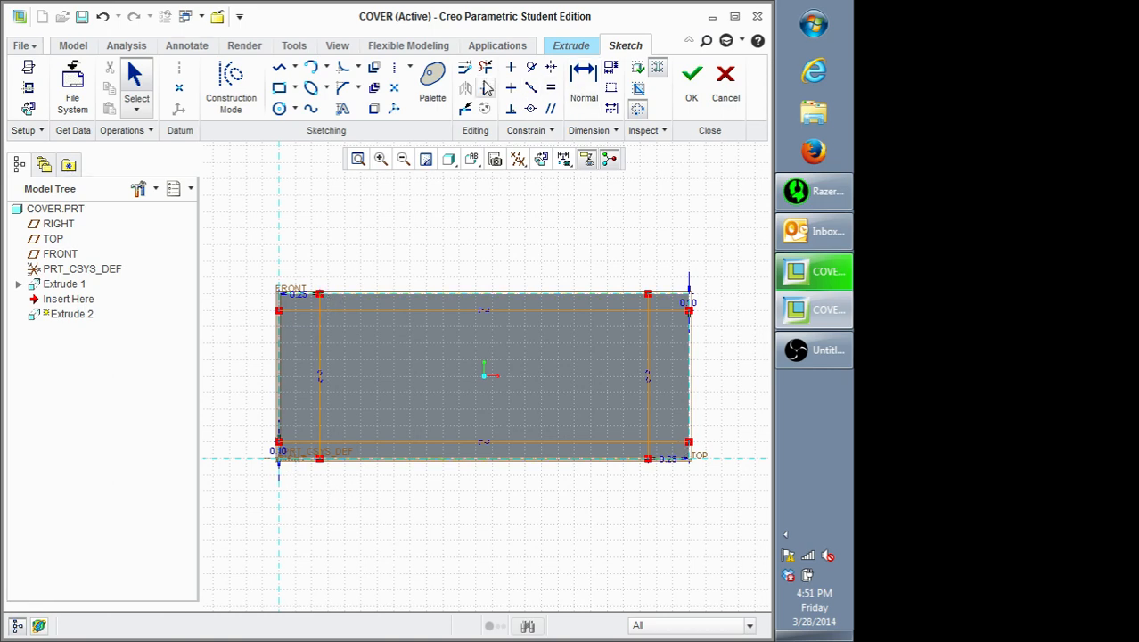
# Step: Trim the offset line ends that overrun the four corners with Delete Segment, leaving a closed inner rectangle
pyautogui.click(486, 70)
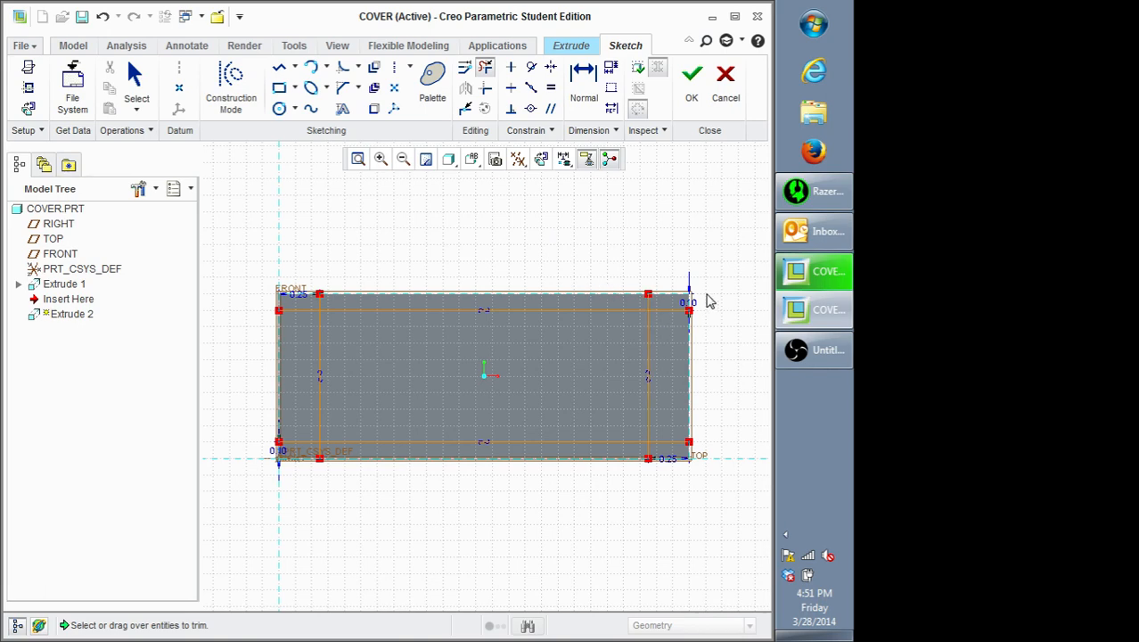
pyautogui.click(664, 310)
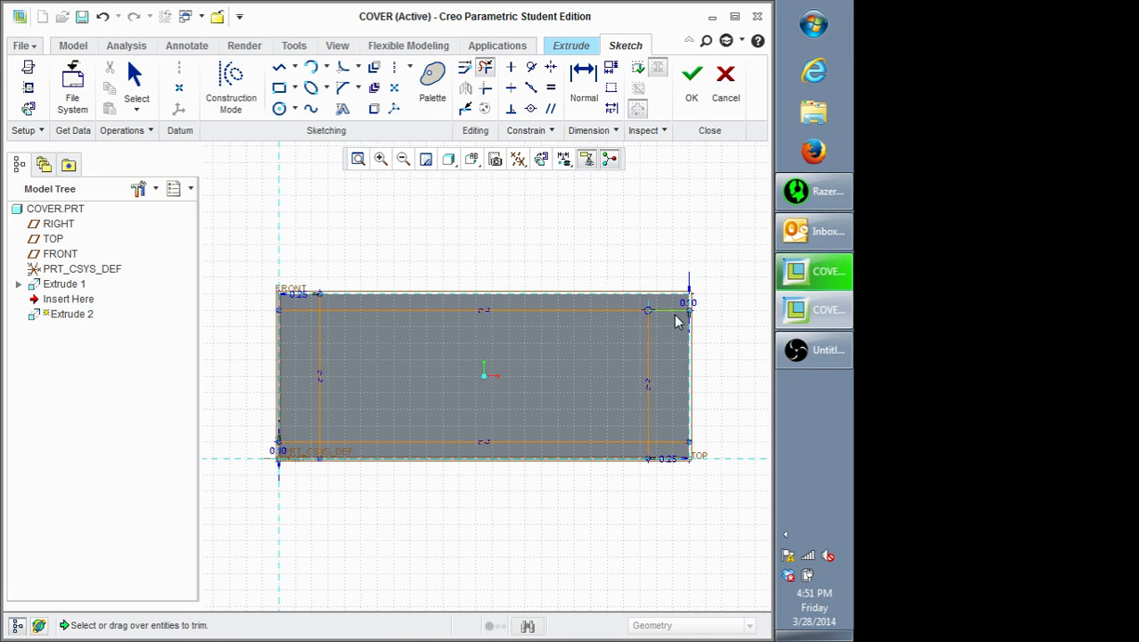
pyautogui.click(681, 446)
pyautogui.click(681, 444)
pyautogui.click(647, 453)
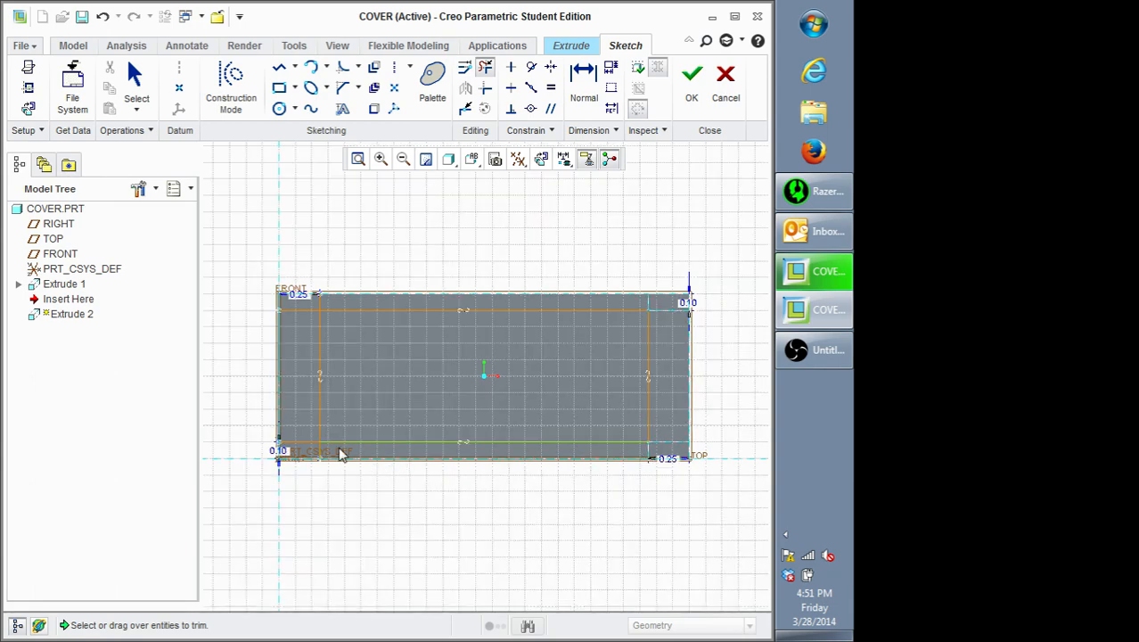
pyautogui.scroll(1, 323, 457)
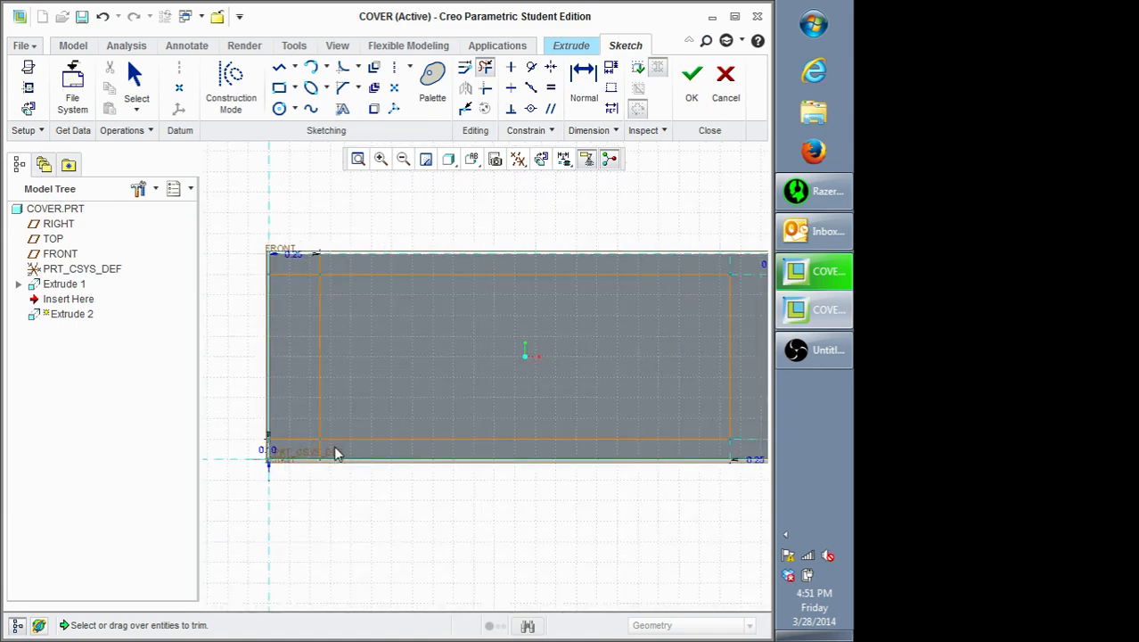
pyautogui.moveTo(336, 453)
pyautogui.mouseDown()
pyautogui.moveTo(279, 451)
pyautogui.moveTo(277, 433)
pyautogui.mouseUp()
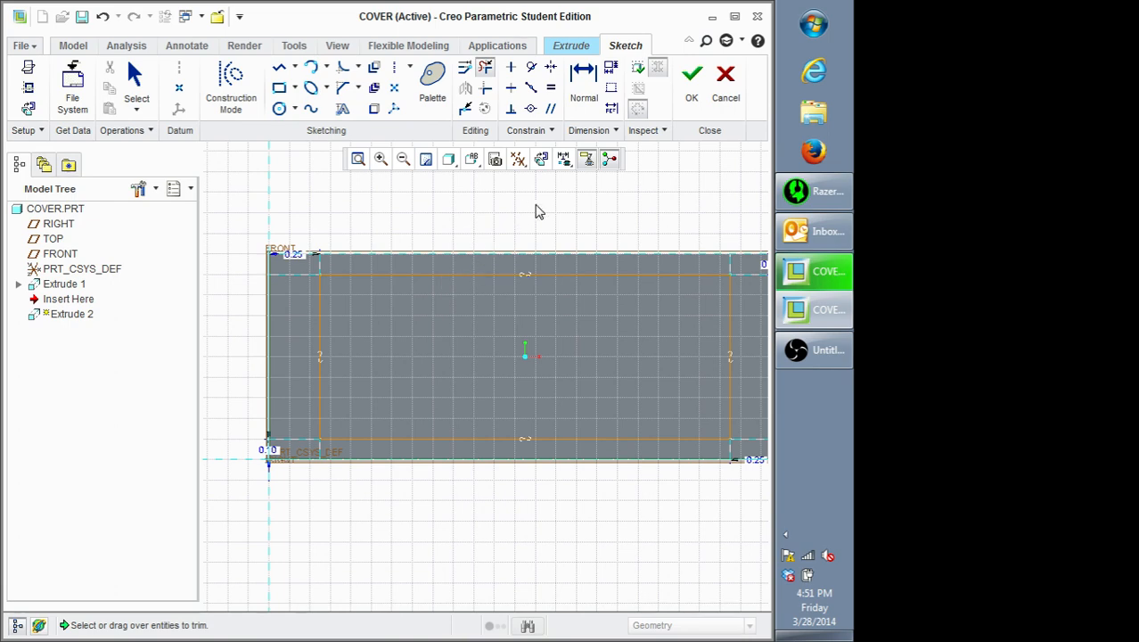
pyautogui.scroll(-1, 538, 211)
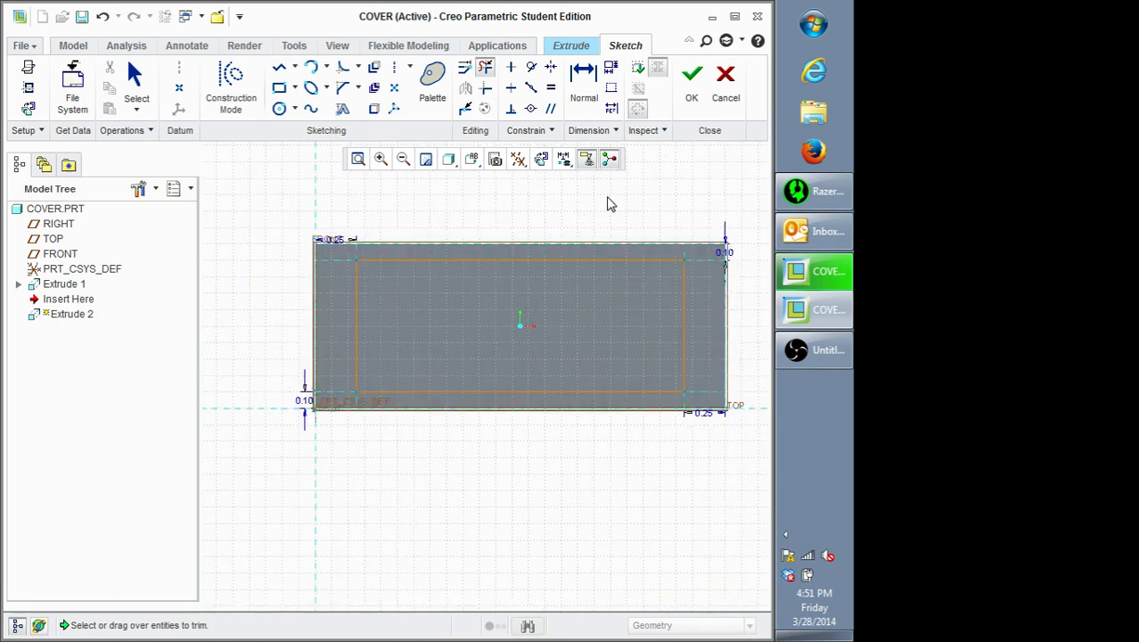
pyautogui.middleClick(612, 201)
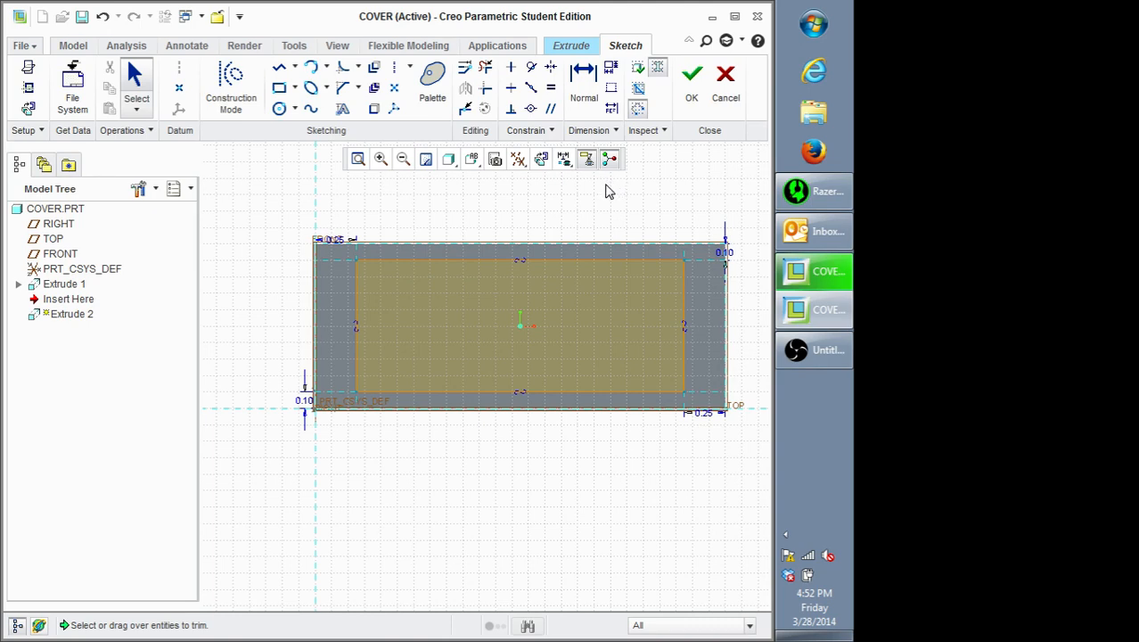
# Step: Complete the rectangle sketch and set the extrusion's blind depth to 0.125
pyautogui.click(694, 90)
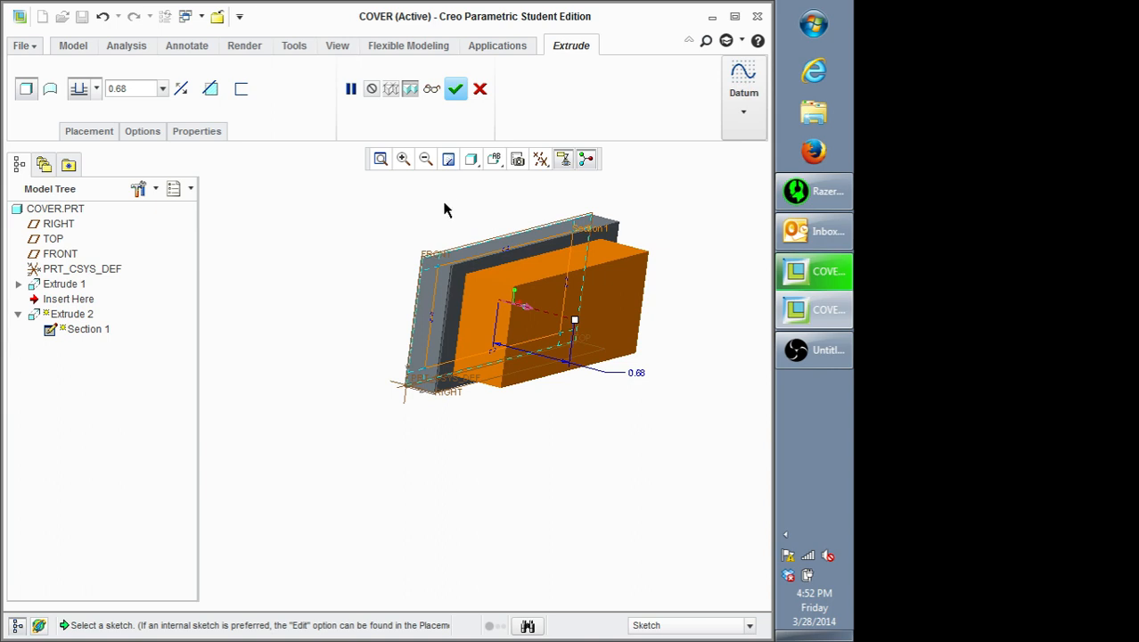
pyautogui.moveTo(404, 230); pyautogui.dragTo(456, 237, button='middle')
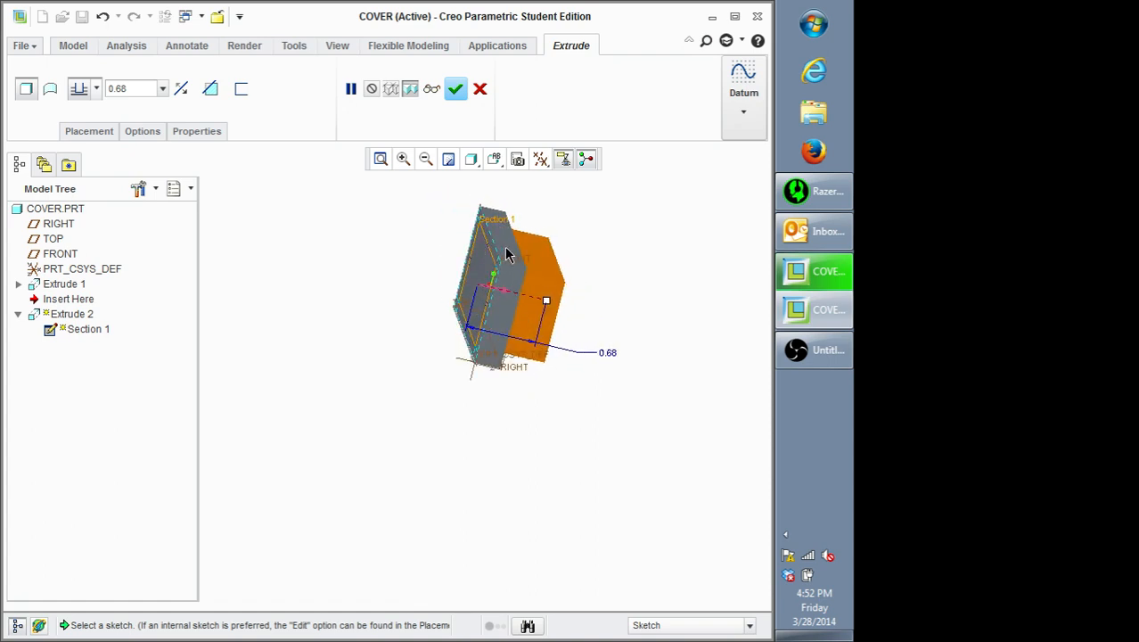
pyautogui.click(147, 88)
pyautogui.write('.125')
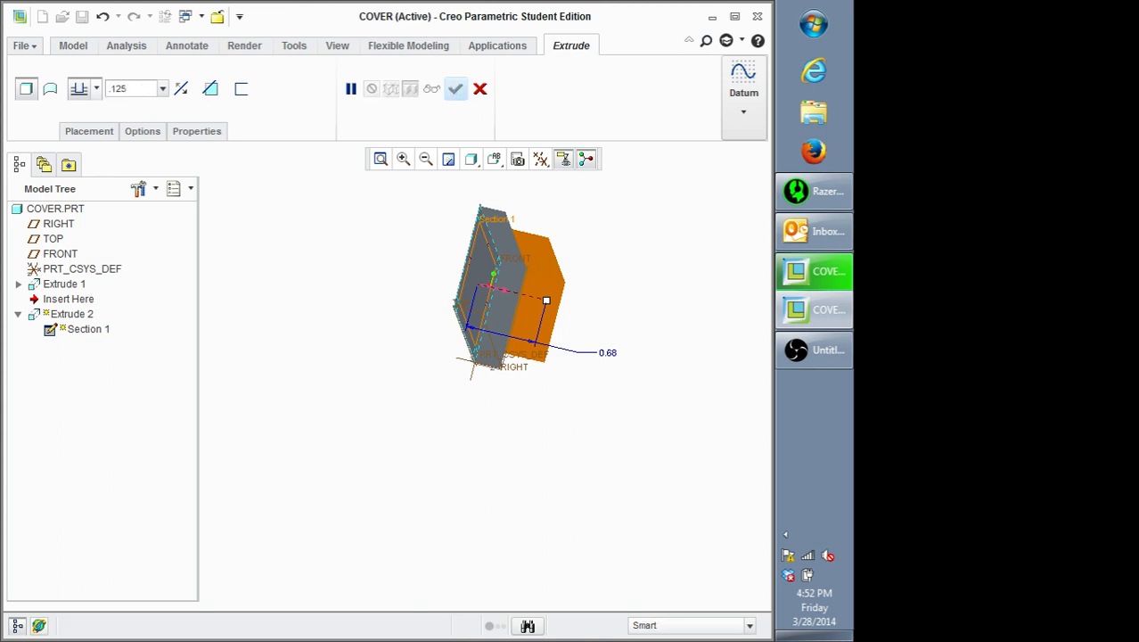
pyautogui.press('Return')
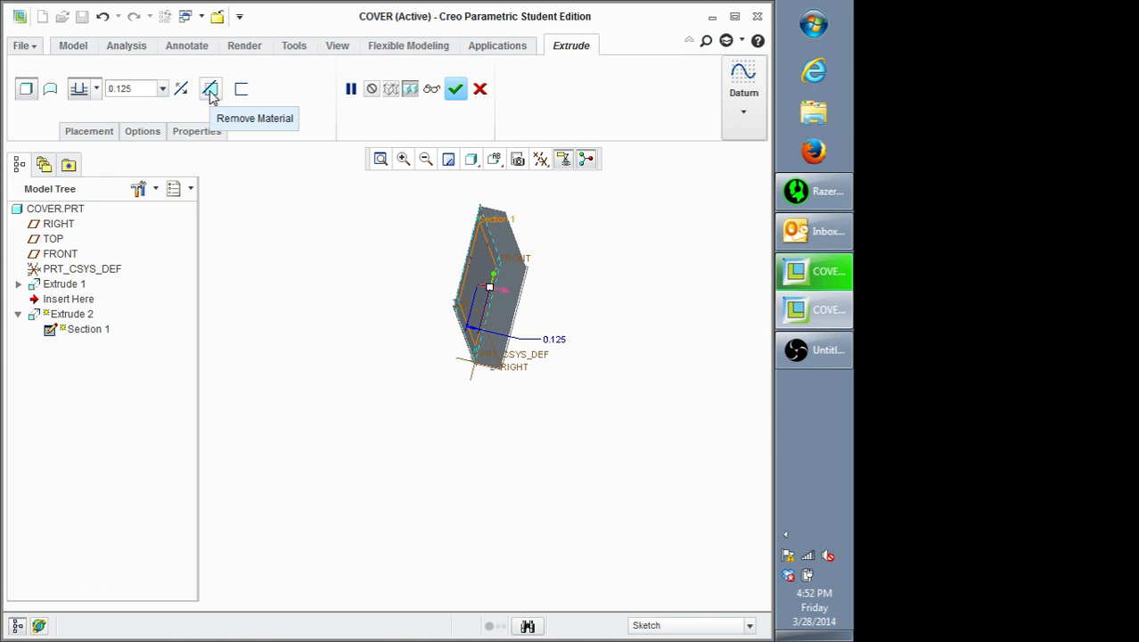
# Step: Change the extrusion to remove material so it cuts a pocket into the plate, and show its depth options
pyautogui.click(211, 91)
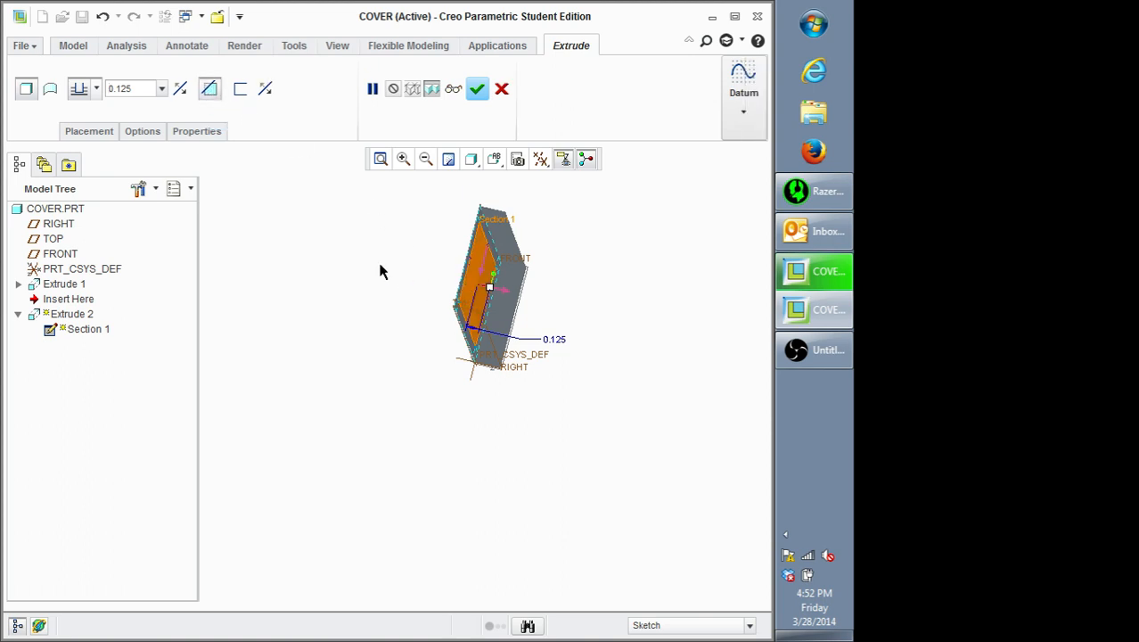
pyautogui.moveTo(382, 269); pyautogui.dragTo(359, 249, button='middle')
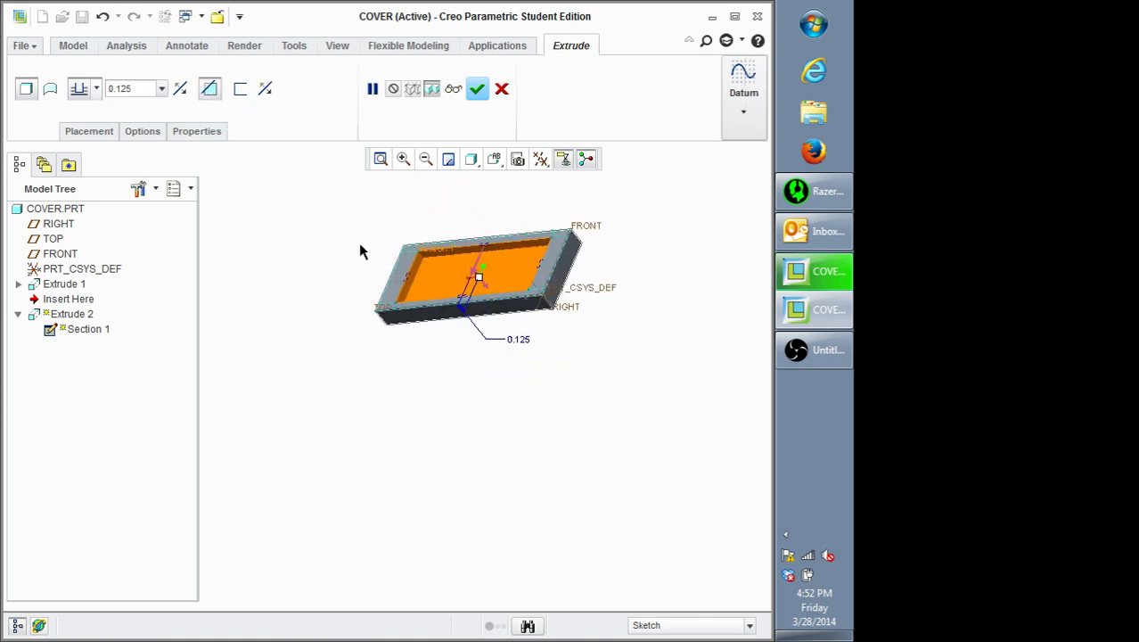
pyautogui.scroll(2, 462, 284)
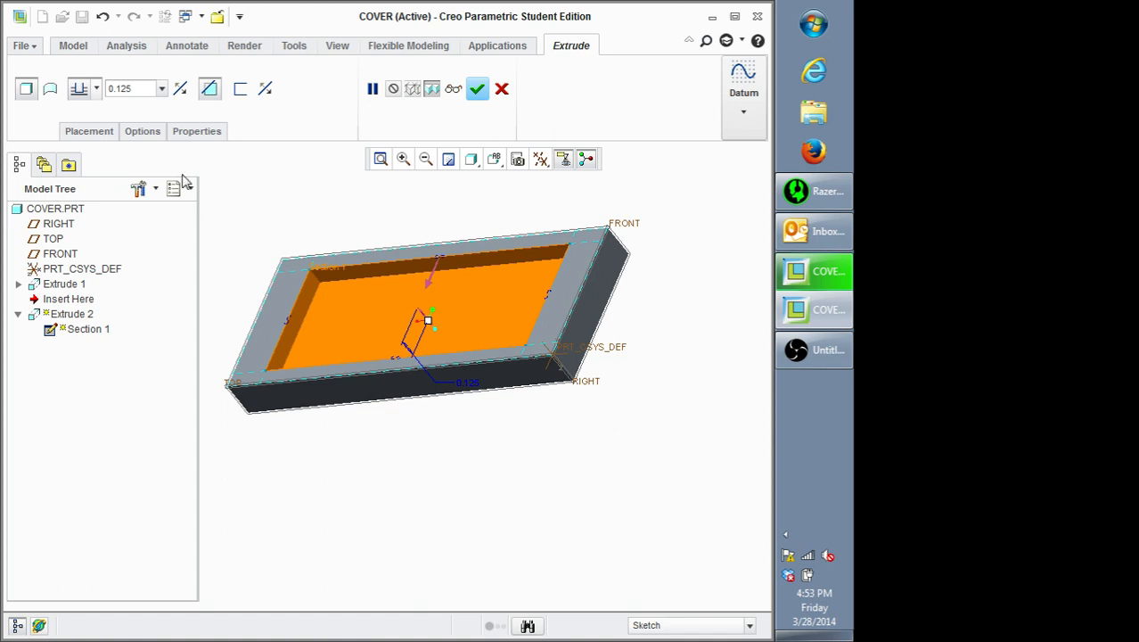
pyautogui.click(98, 90)
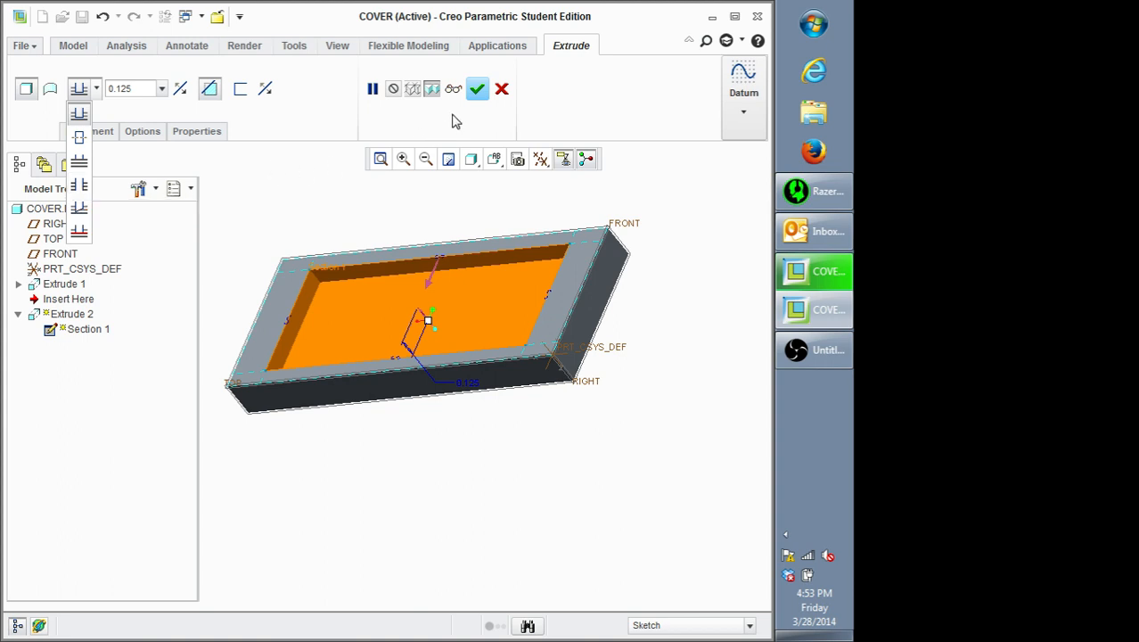
# Step: Accept the 0.125 deep material-removing extrusion that forms the plate's pocket
pyautogui.click(266, 122)
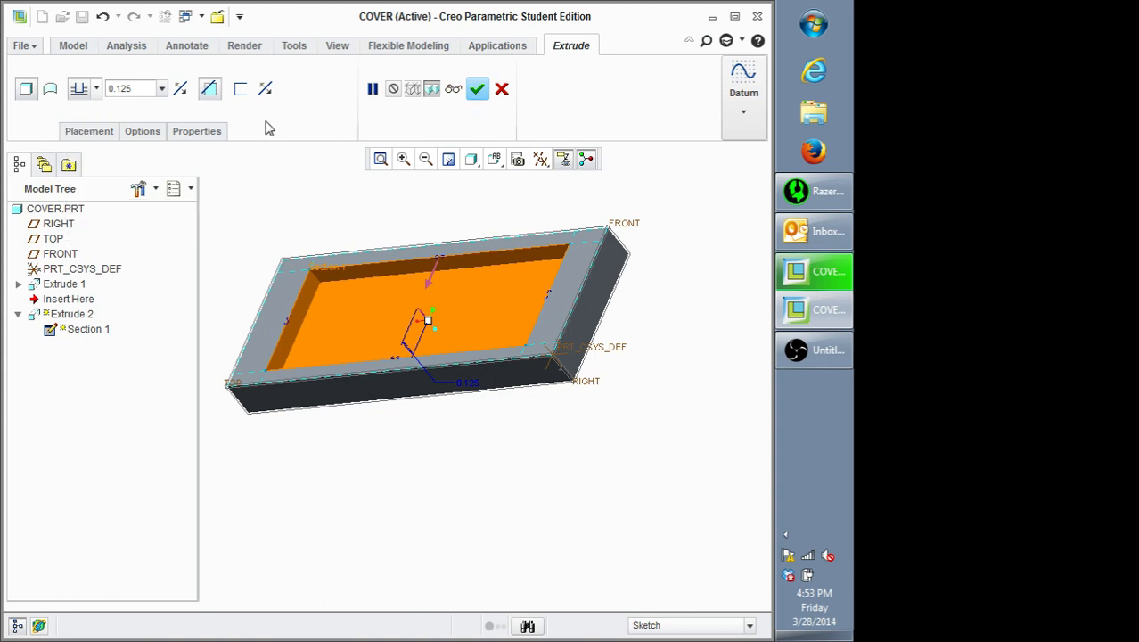
pyautogui.click(478, 90)
pyautogui.moveTo(314, 219)
pyautogui.mouseDown(button='middle')
pyautogui.moveTo(327, 229)
pyautogui.moveTo(326, 212)
pyautogui.mouseUp(button='middle')
pyautogui.click(327, 219)
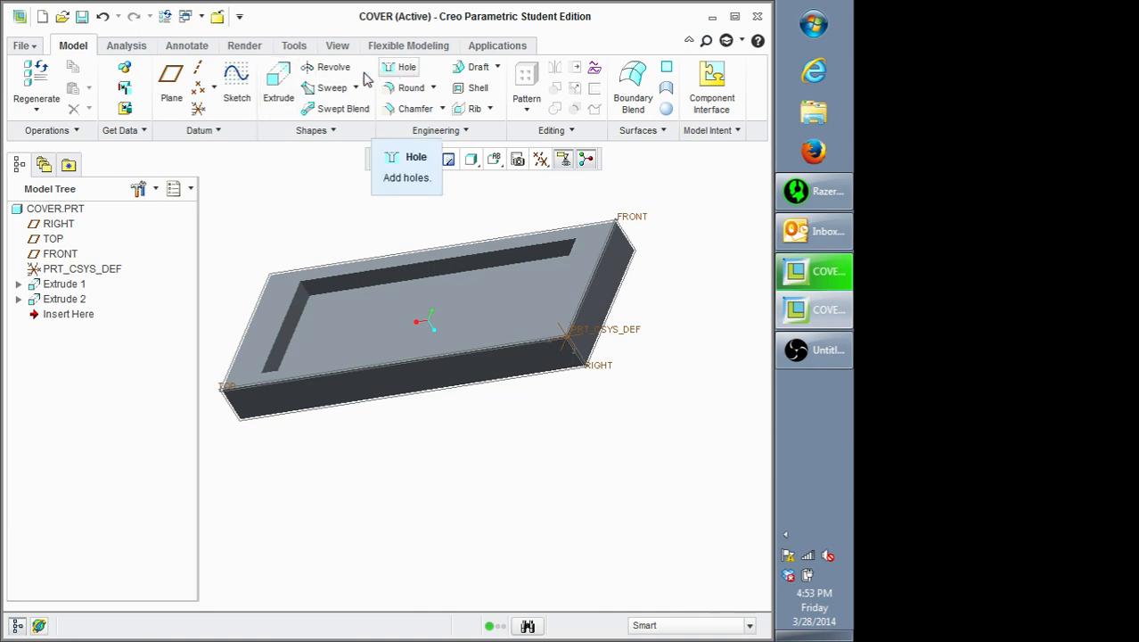
# Step: Start a new extrusion and open its internal sketch on the plate's rim face around the pocket, with the RIGHT datum plane as reference
pyautogui.click(284, 99)
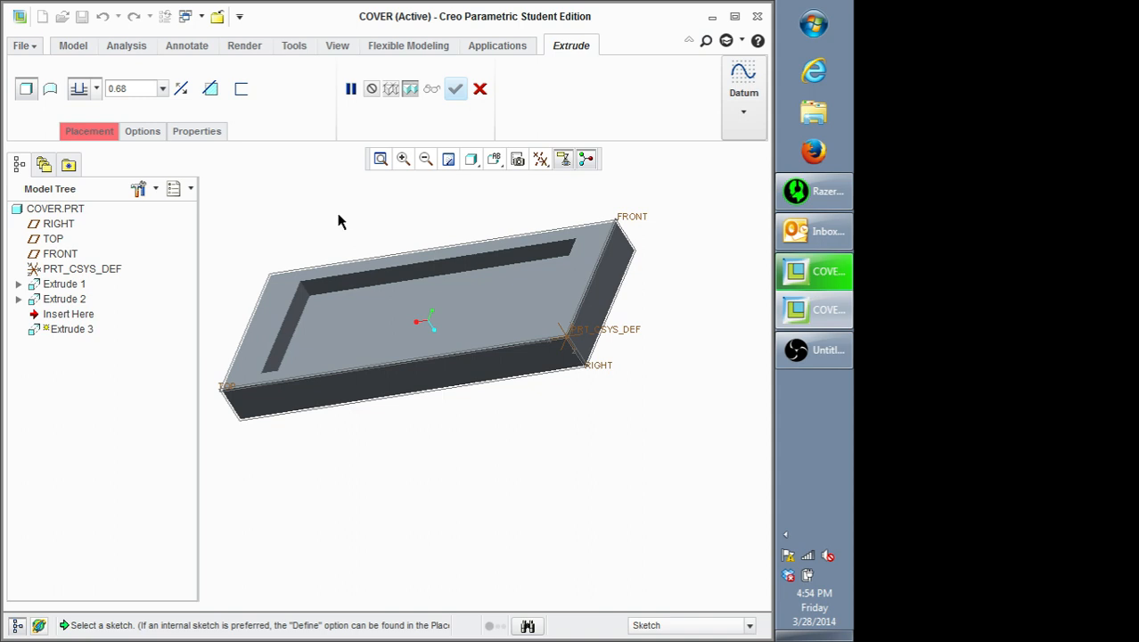
pyautogui.moveTo(330, 226); pyautogui.dragTo(352, 242, button='middle')
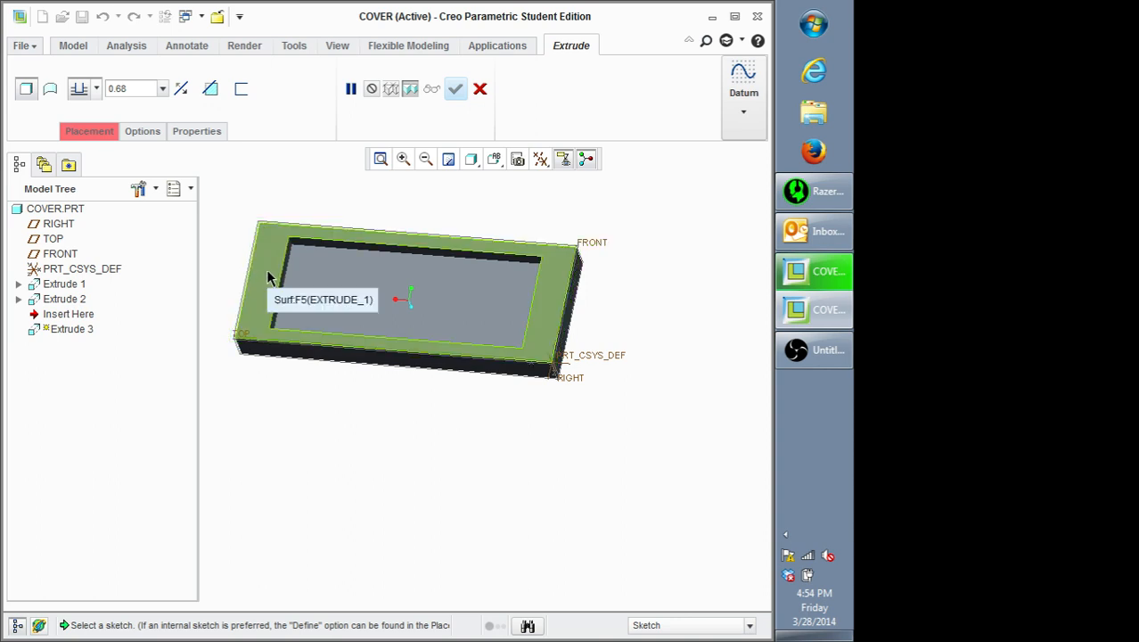
pyautogui.moveTo(603, 302); pyautogui.dragTo(453, 290, button='middle')
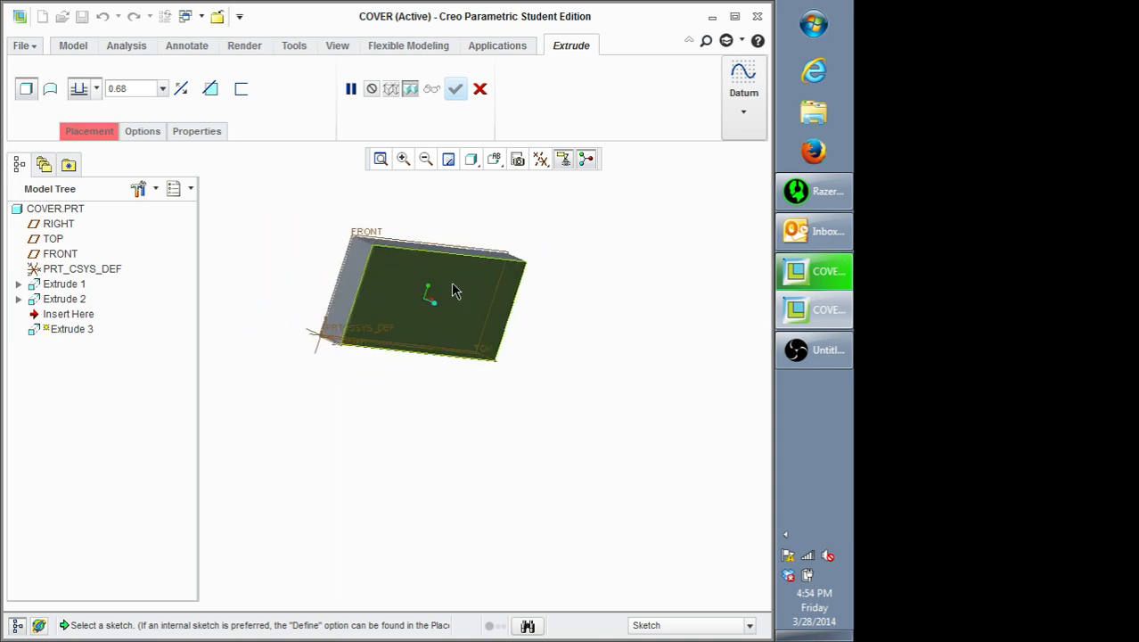
pyautogui.moveTo(498, 214); pyautogui.dragTo(659, 216, button='middle')
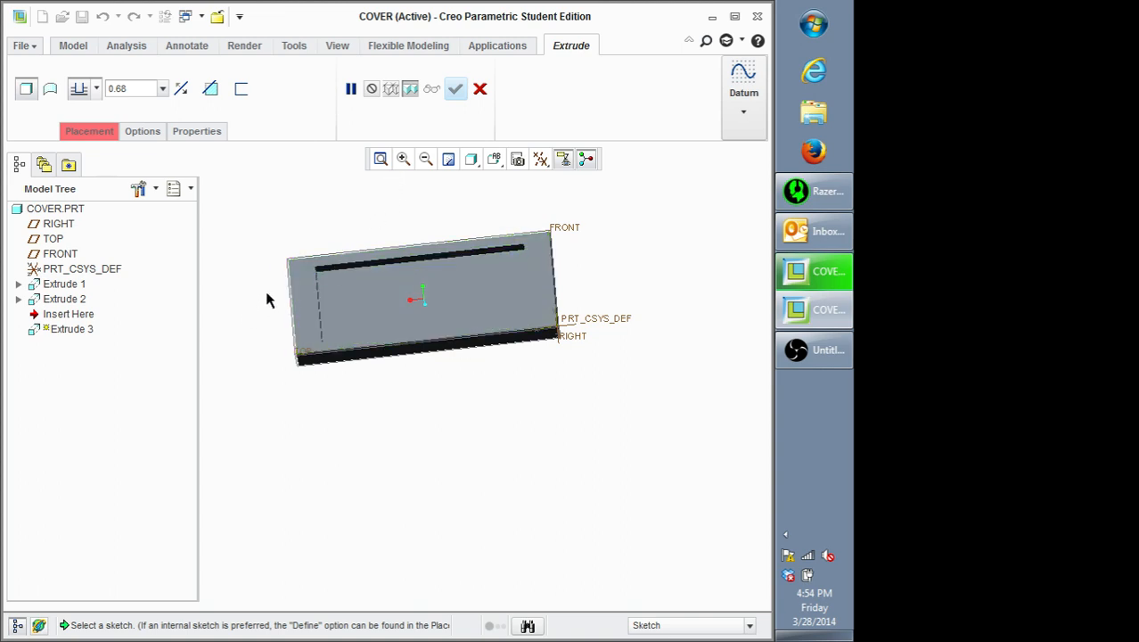
pyautogui.rightClick(287, 207)
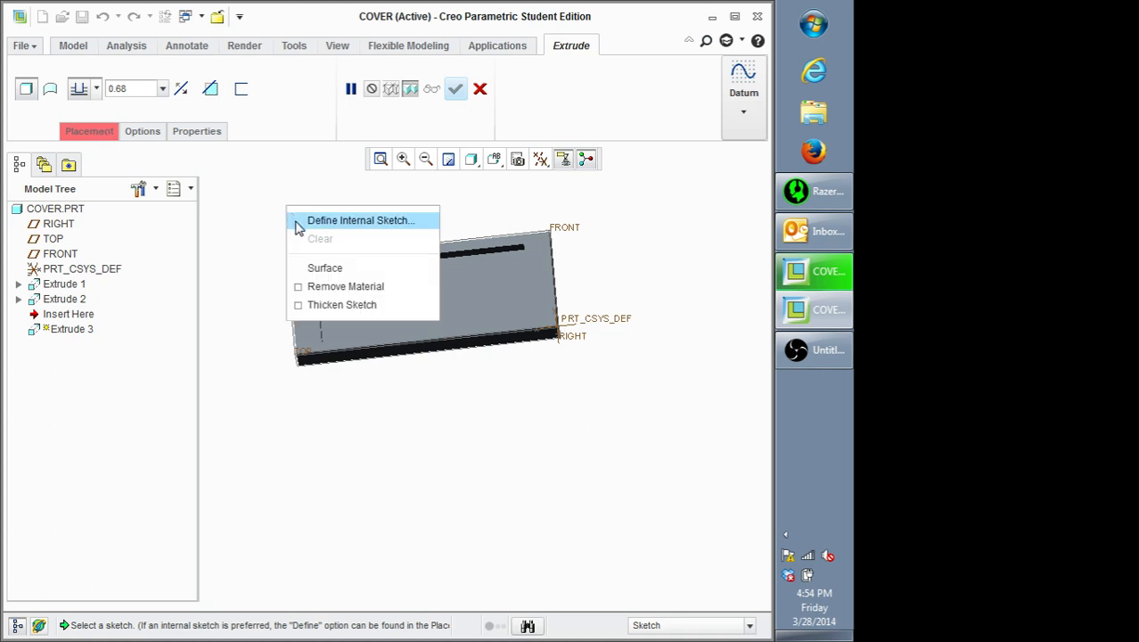
pyautogui.click(299, 224)
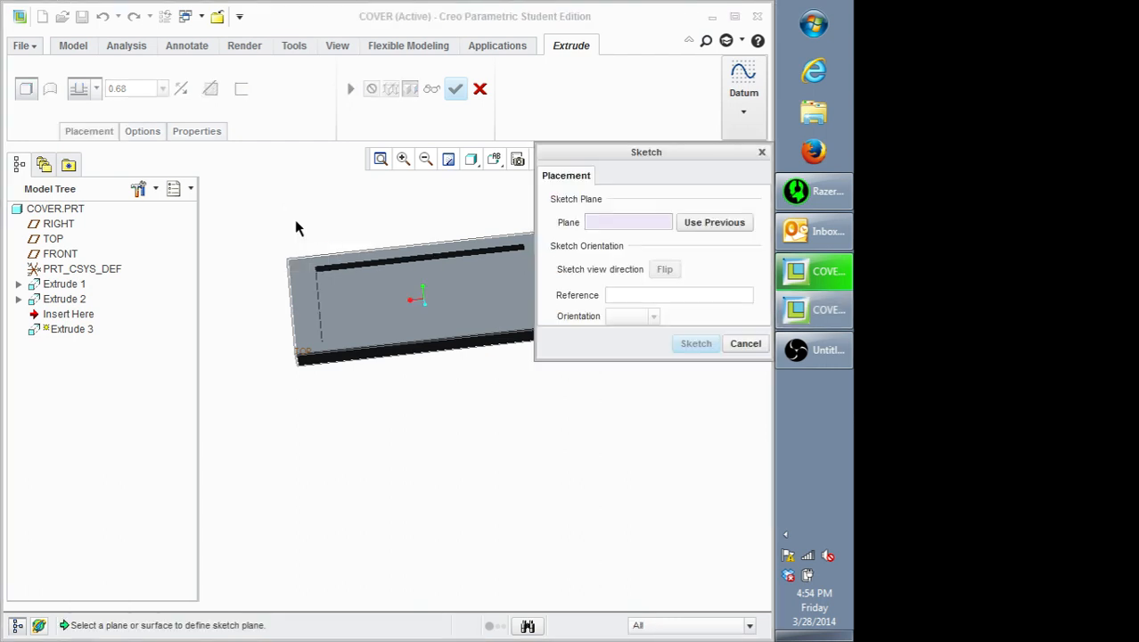
pyautogui.click(306, 282)
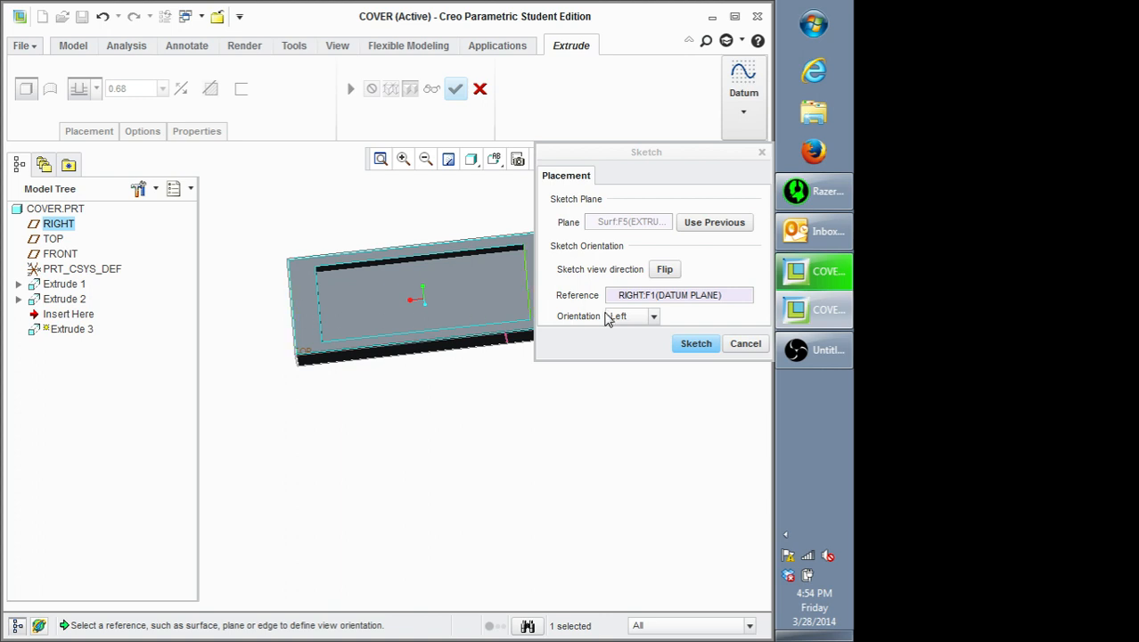
pyautogui.click(694, 344)
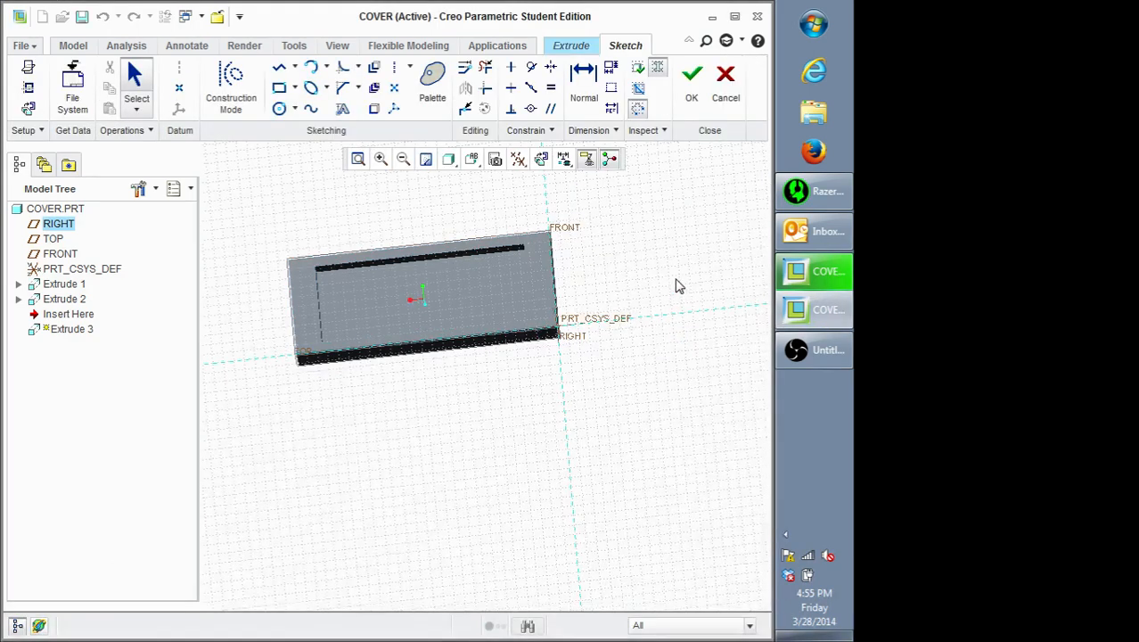
# Step: Orient the sketch to the BACK named view and return to the sketching tools
pyautogui.scroll(4, 557, 303)
pyautogui.scroll(-8, 516, 295)
pyautogui.scroll(5, 544, 299)
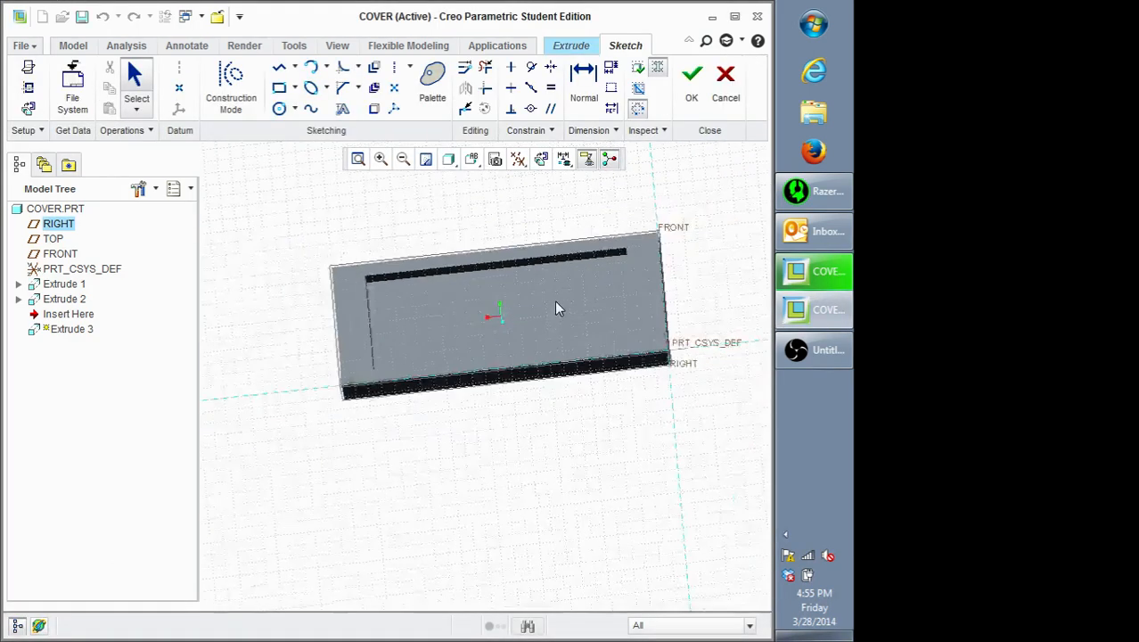
pyautogui.moveTo(557, 303)
pyautogui.mouseDown(button='middle')
pyautogui.moveTo(548, 326)
pyautogui.moveTo(572, 321)
pyautogui.moveTo(570, 331)
pyautogui.mouseUp(button='middle')
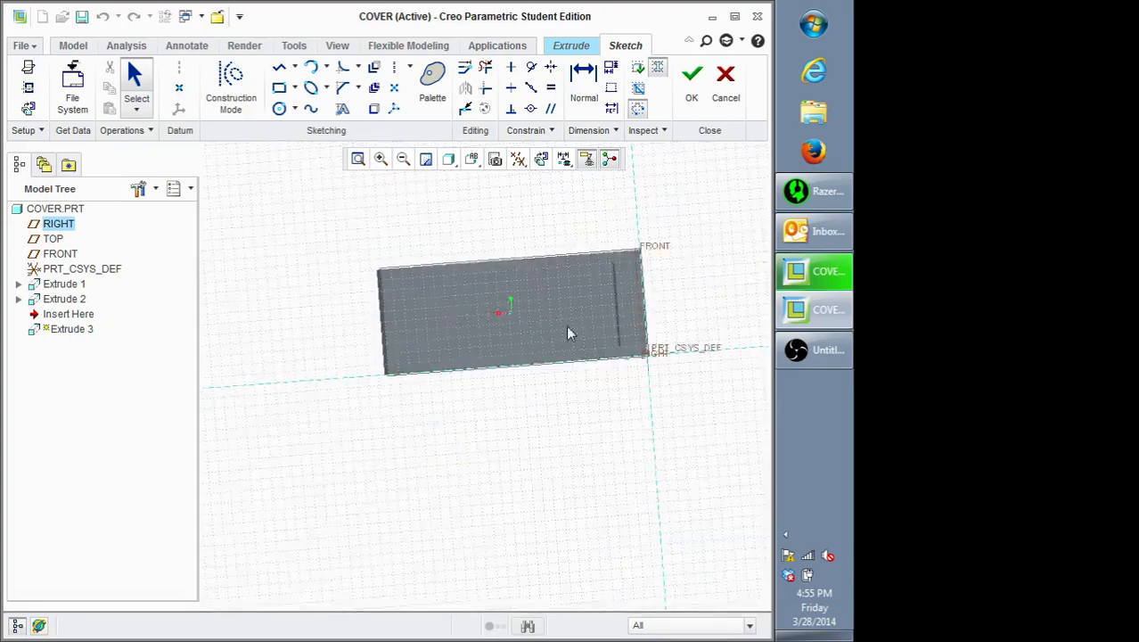
pyautogui.click(337, 45)
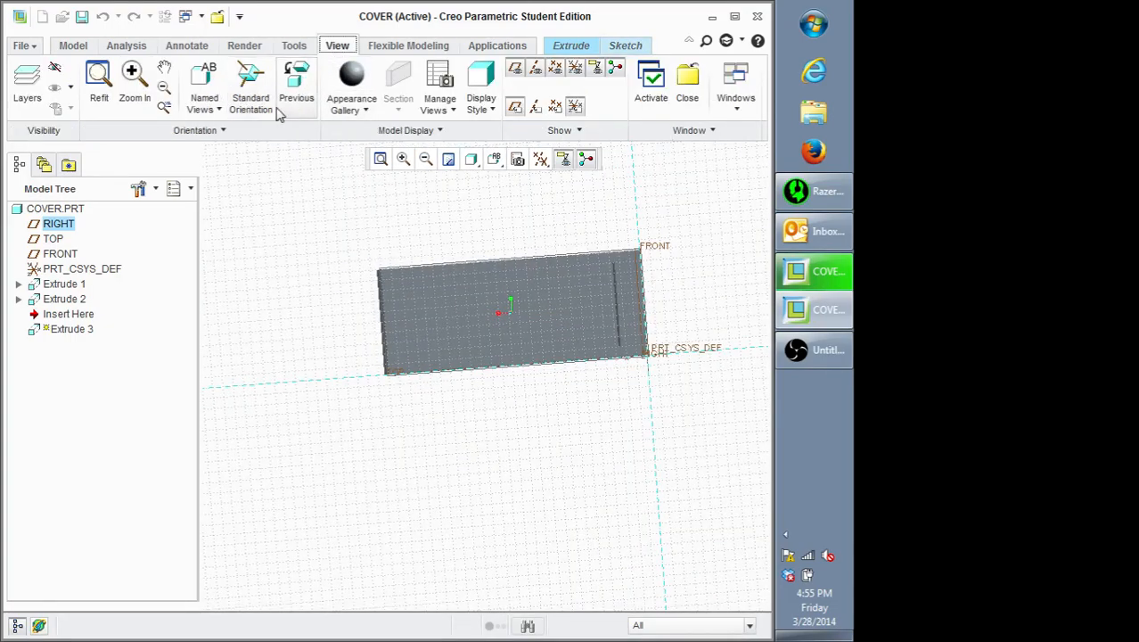
pyautogui.click(215, 108)
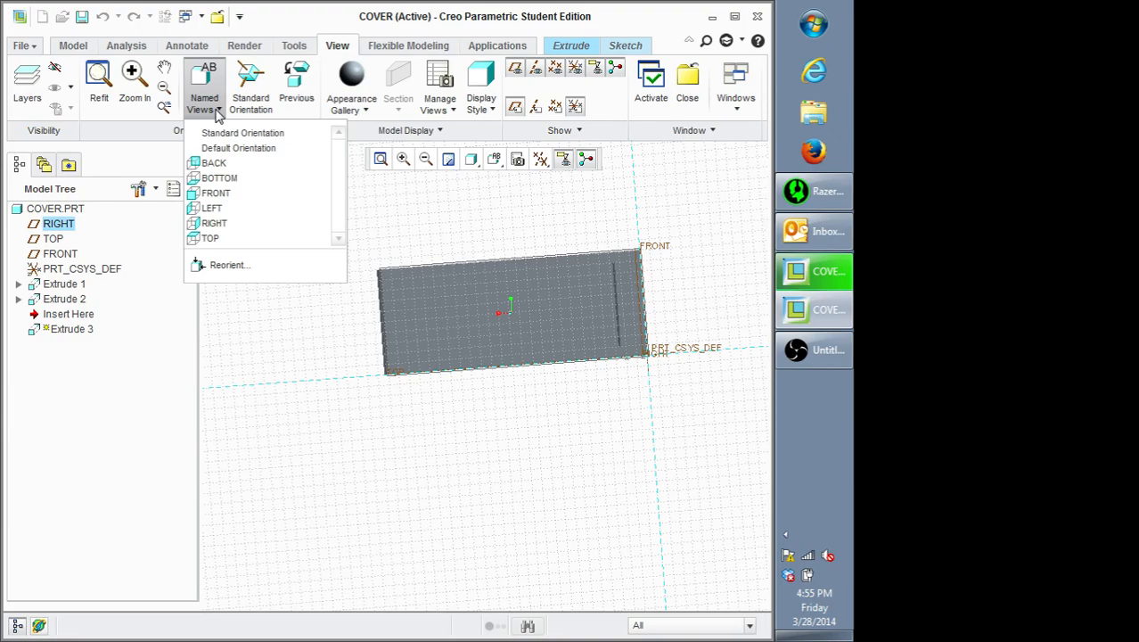
pyautogui.click(223, 166)
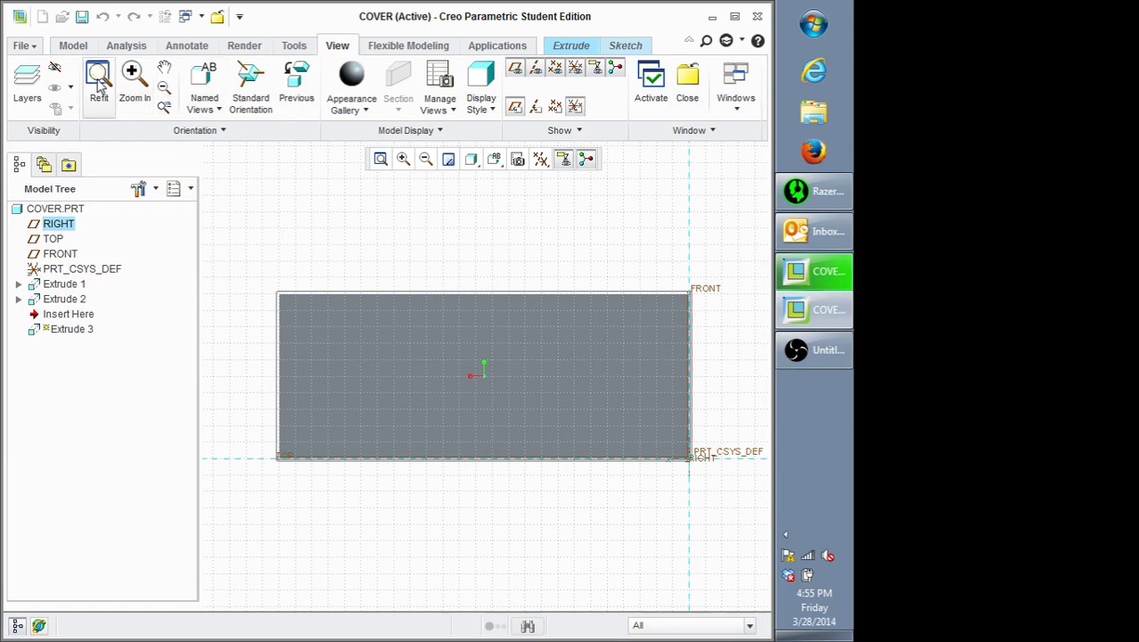
pyautogui.click(625, 46)
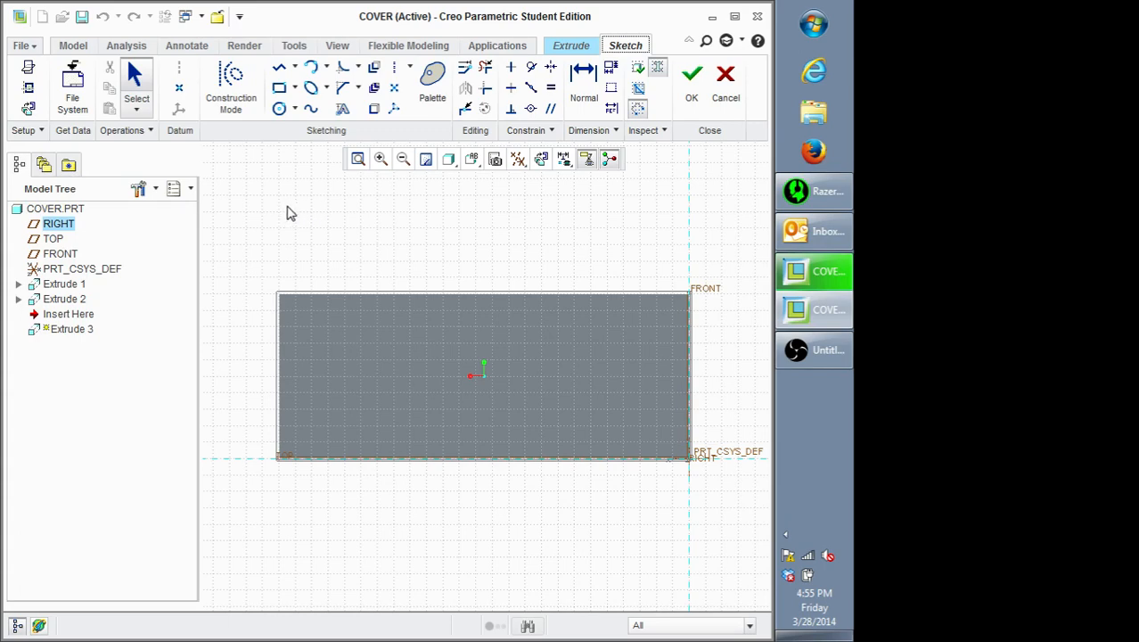
# Step: Add the pocket's four side walls as sketch references
pyautogui.click(30, 90)
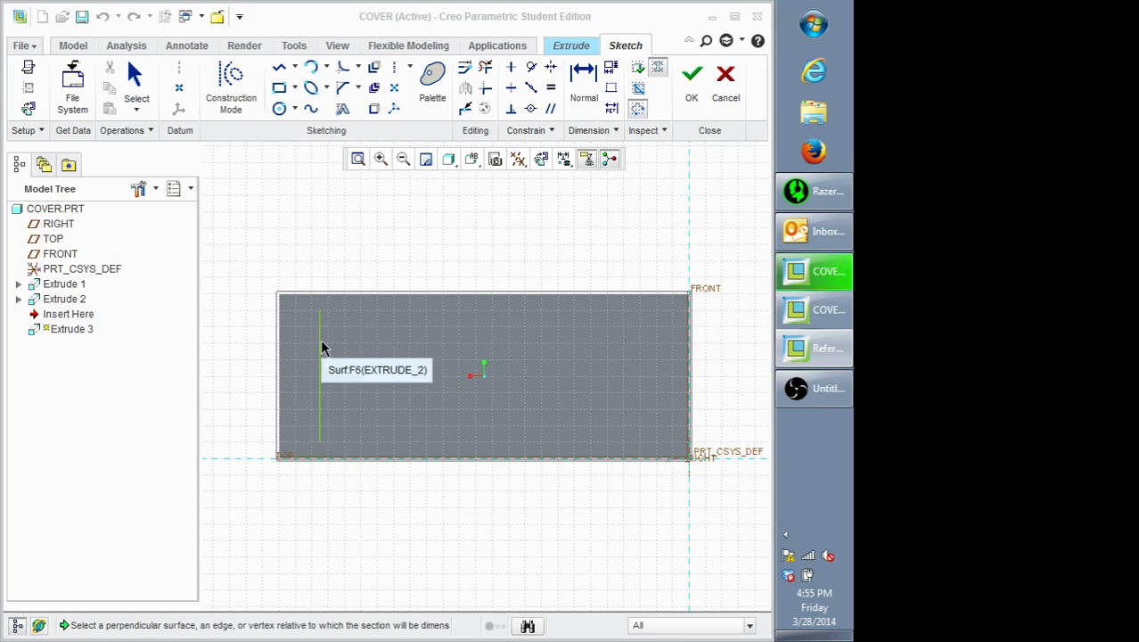
pyautogui.click(322, 343)
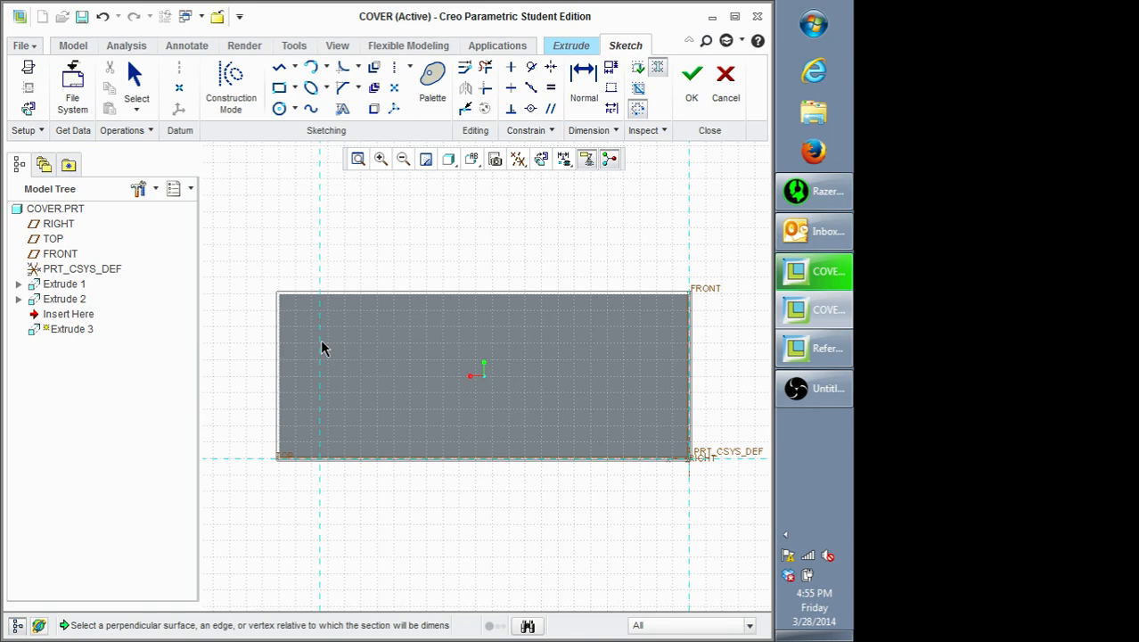
pyautogui.click(371, 313)
pyautogui.click(649, 379)
pyautogui.scroll(1, 726, 364)
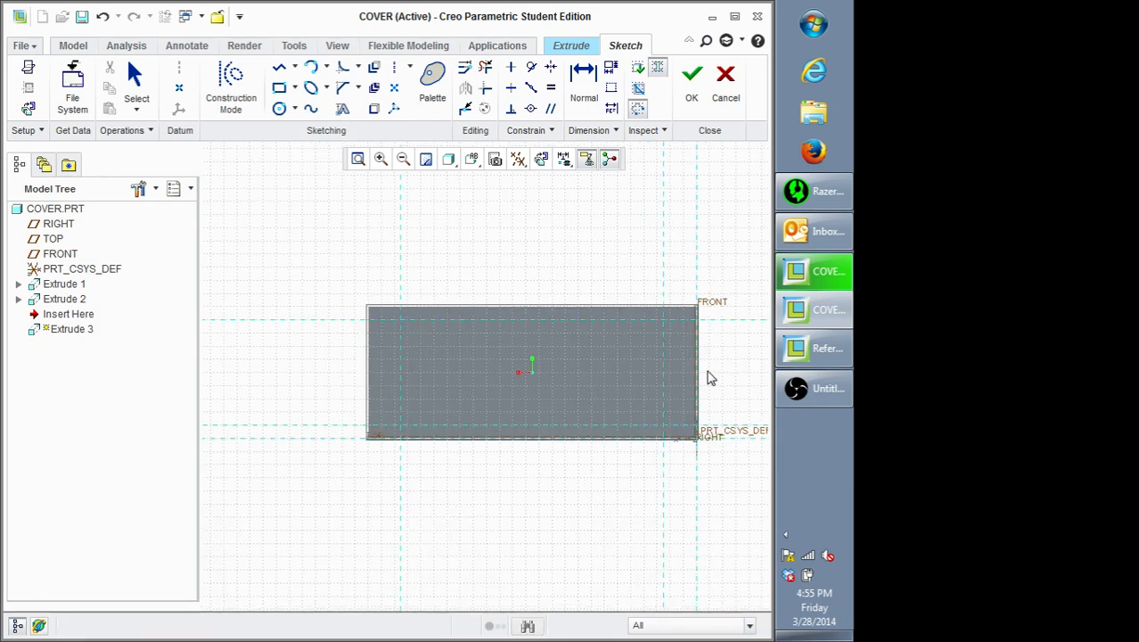
# Step: Close the references and delete the two horizontal ones along the pocket's long walls
pyautogui.middleClick(720, 427)
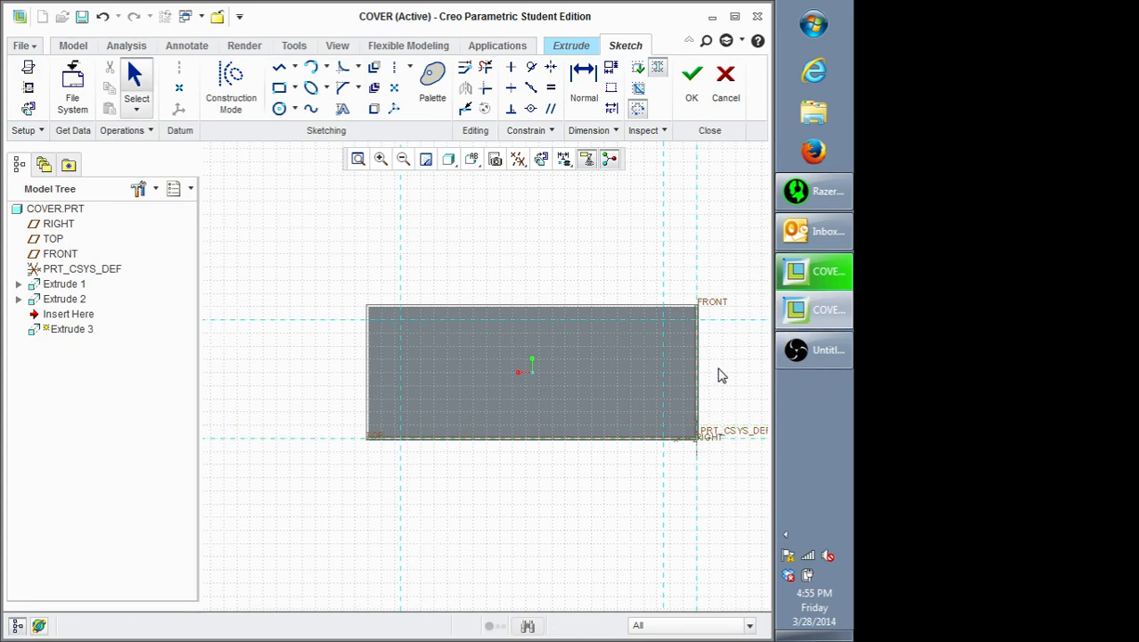
pyautogui.click(729, 326)
pyautogui.click(726, 359)
pyautogui.scroll(3, 713, 383)
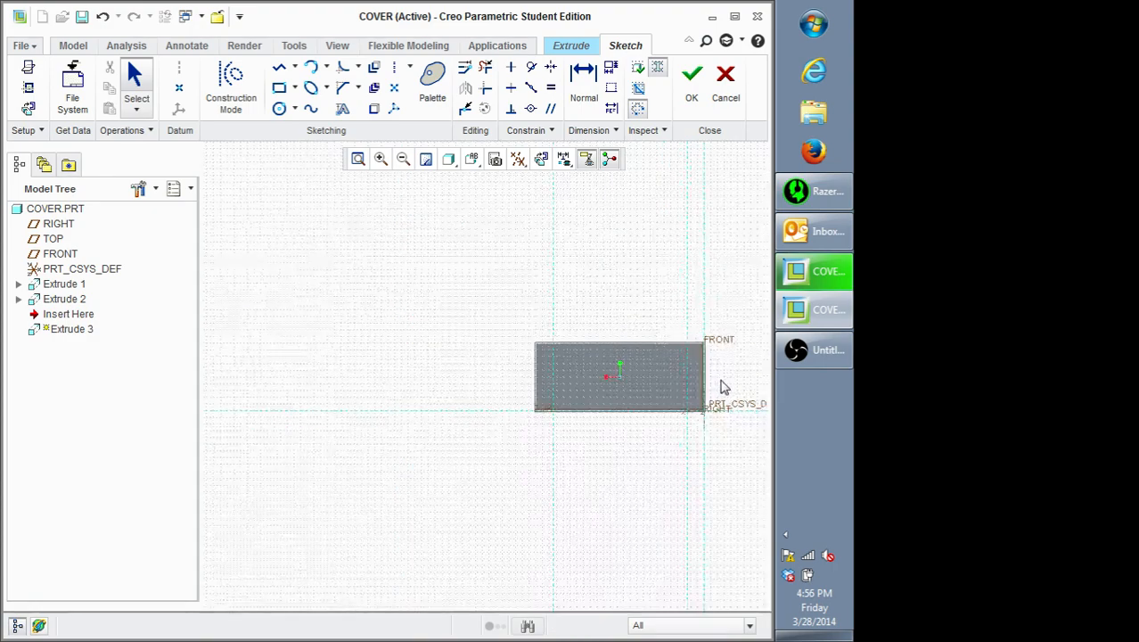
pyautogui.scroll(-4, 720, 380)
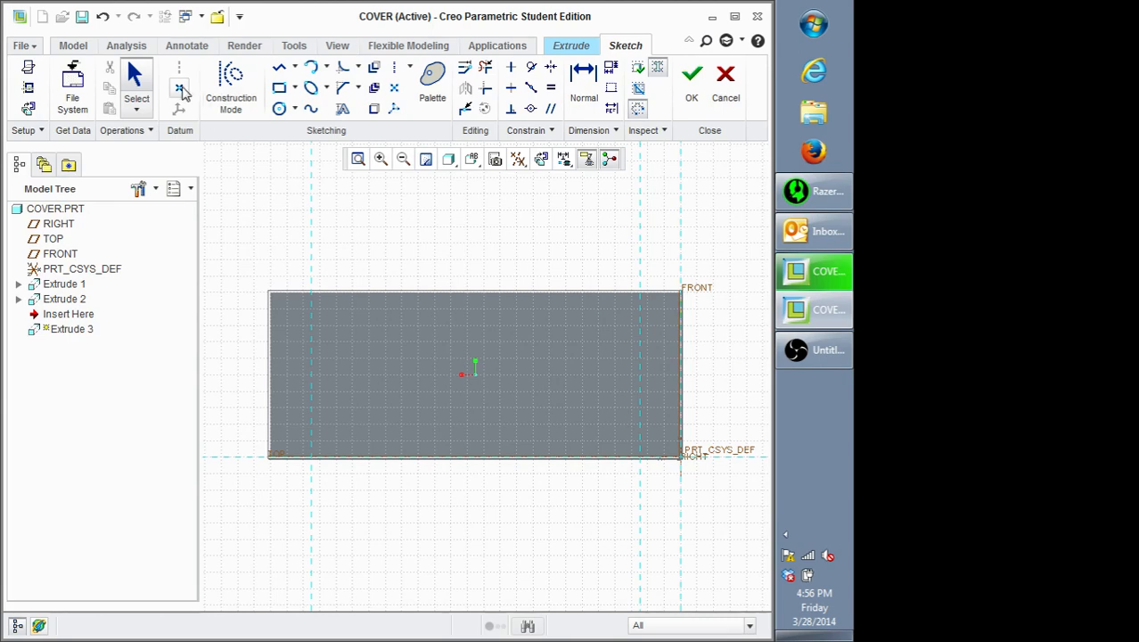
# Step: Add a reference dimension above the plate between the short edge at the RIGHT datum and the neighbouring pocket wall
pyautogui.click(136, 99)
pyautogui.click(583, 85)
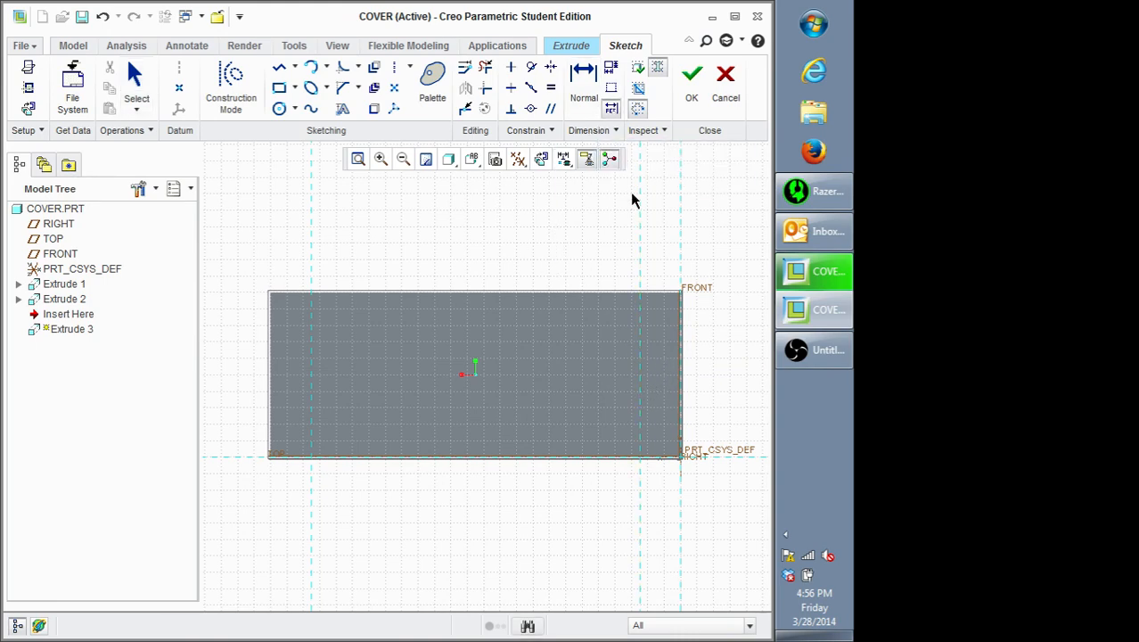
pyautogui.click(612, 108)
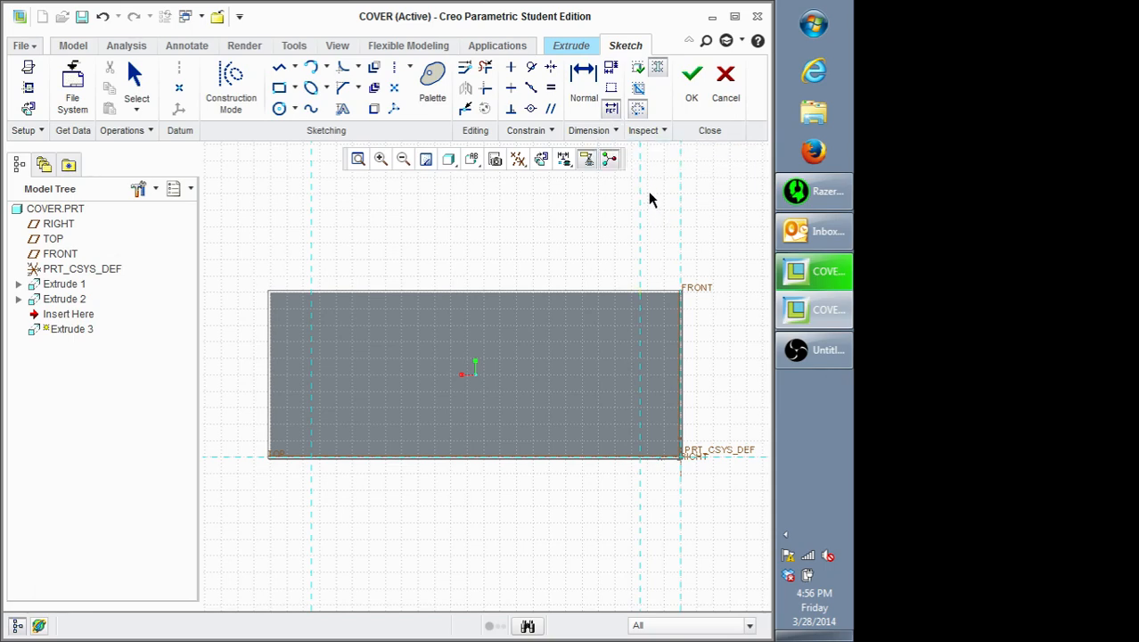
pyautogui.click(639, 191)
pyautogui.scroll(1, 709, 200)
pyautogui.middleClick(710, 200)
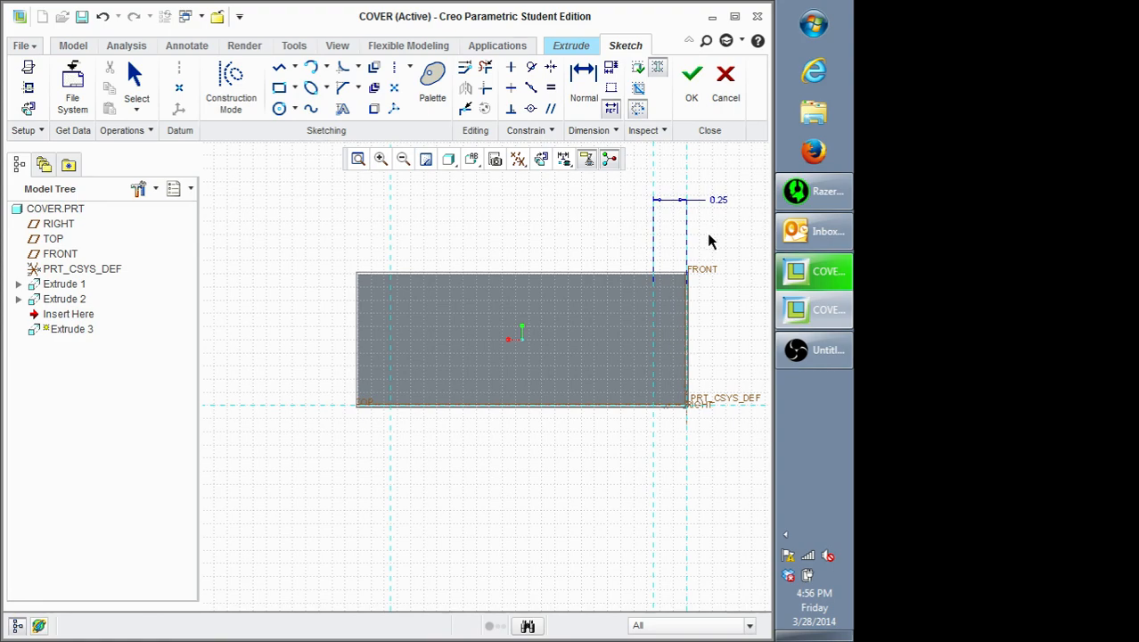
pyautogui.middleClick(727, 254)
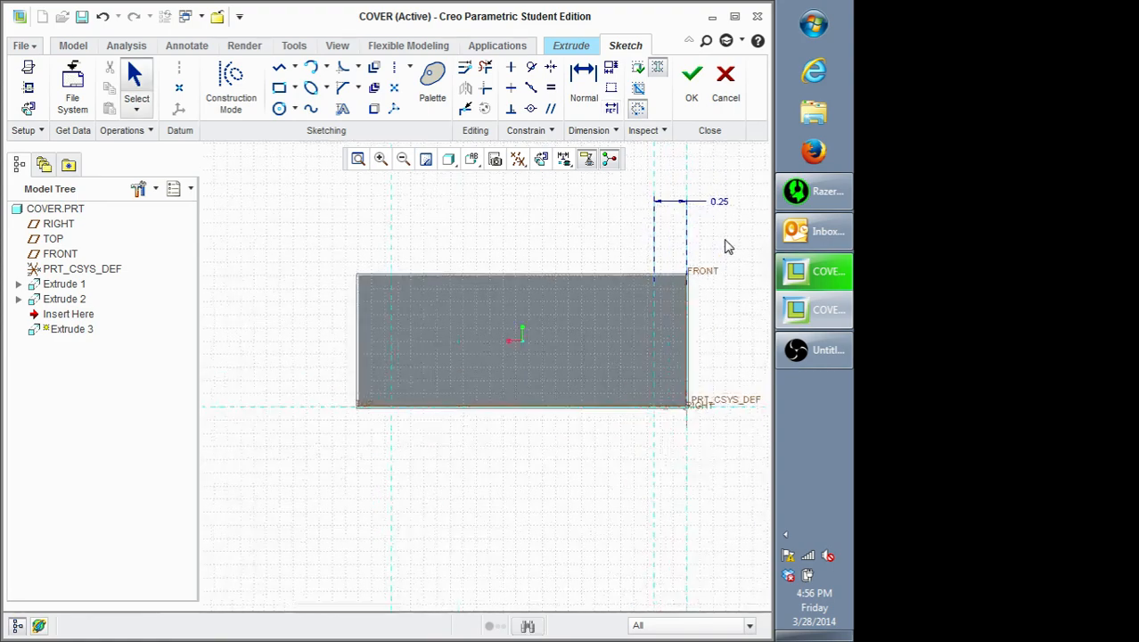
pyautogui.scroll(-1, 726, 254)
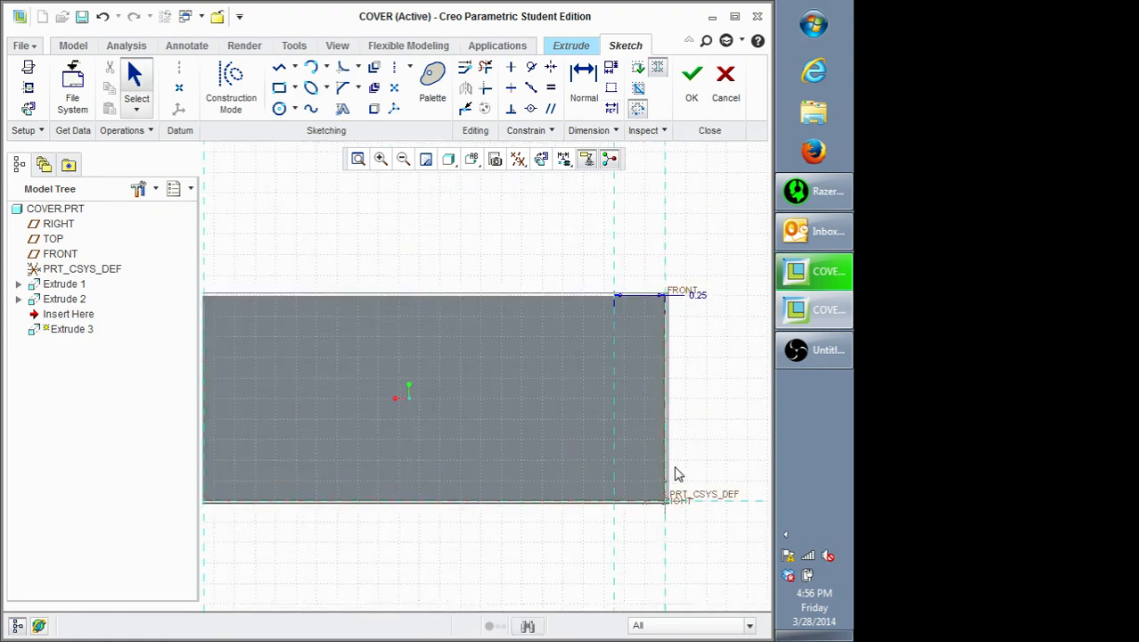
pyautogui.scroll(2, 287, 251)
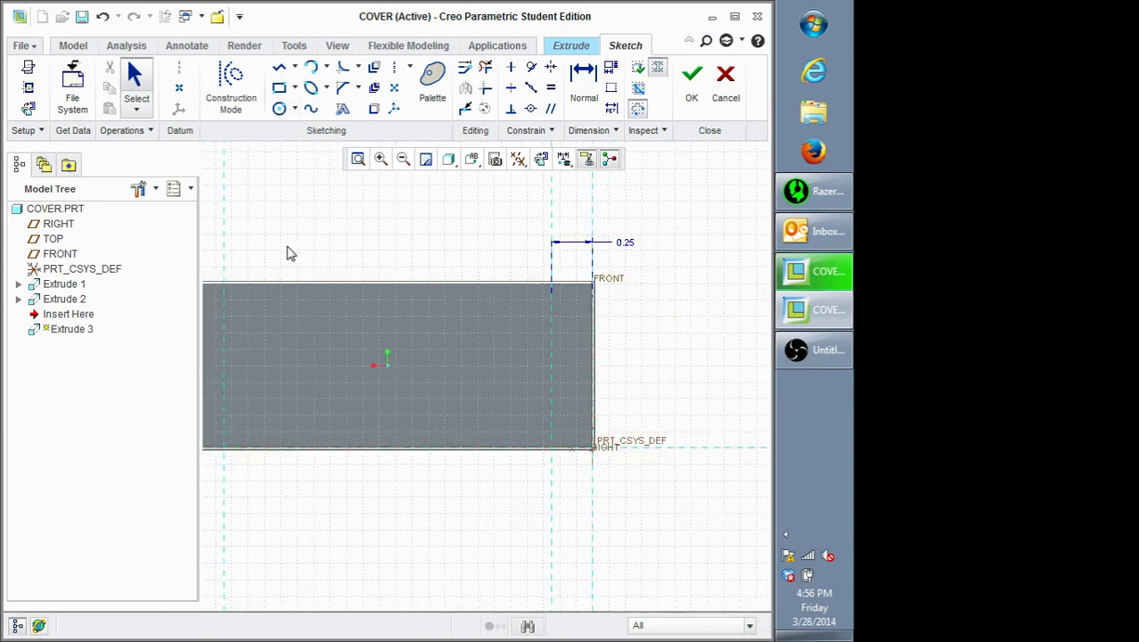
pyautogui.scroll(-1, 221, 288)
pyautogui.scroll(-1, 247, 206)
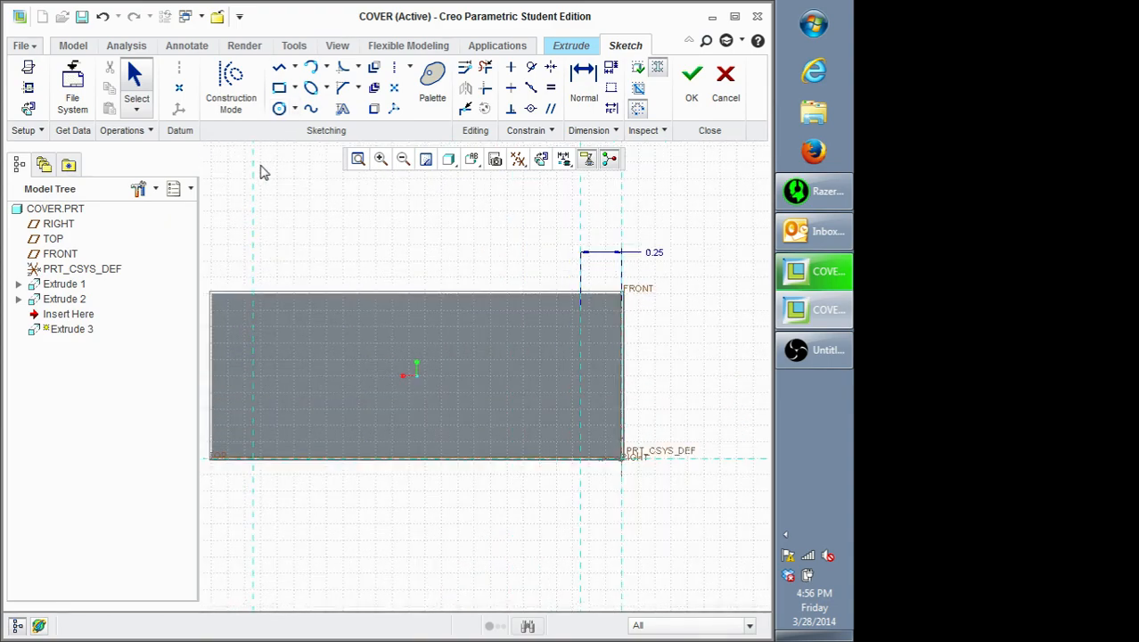
# Step: Sketch two equal-radius circles at the same height near the plate's upper corners, each between the short edge and the pocket wall
pyautogui.click(279, 108)
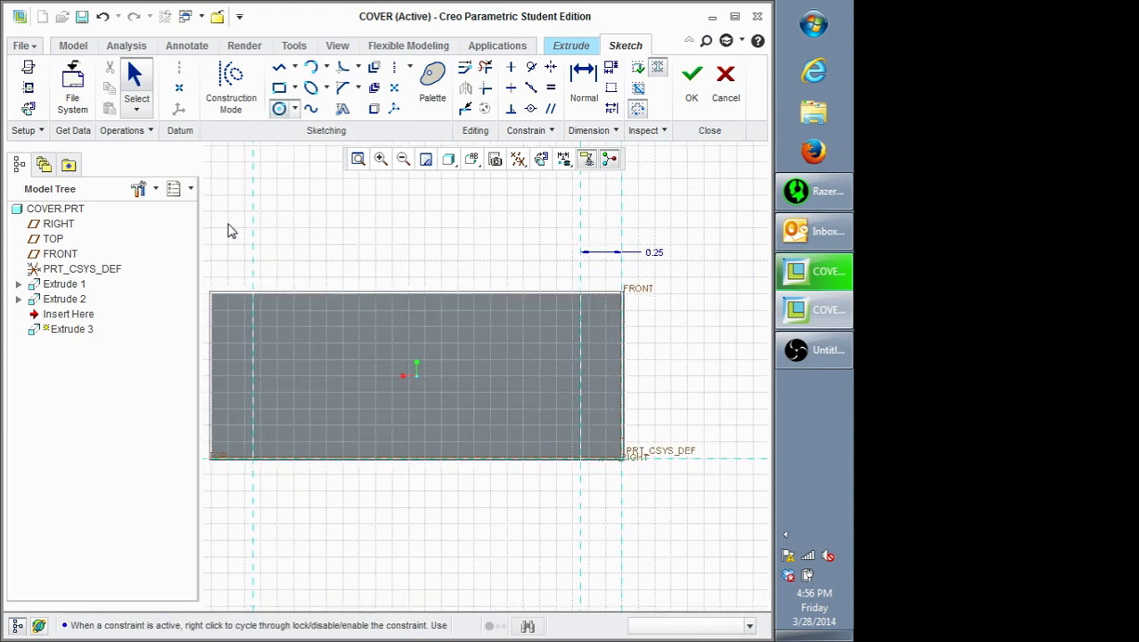
pyautogui.click(231, 327)
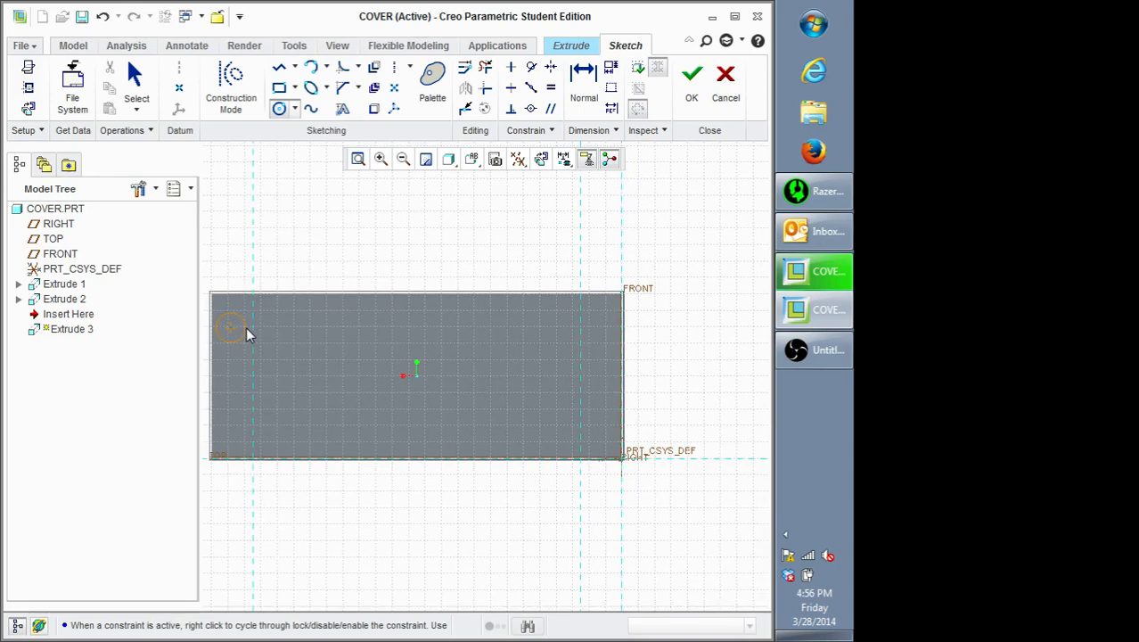
pyautogui.click(251, 329)
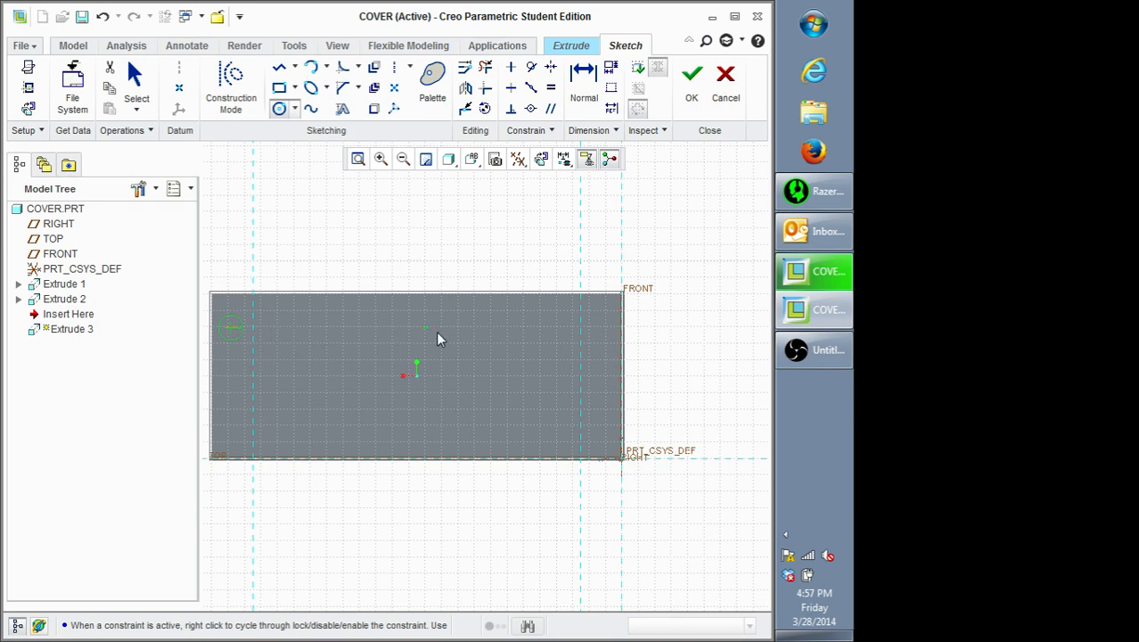
pyautogui.click(605, 328)
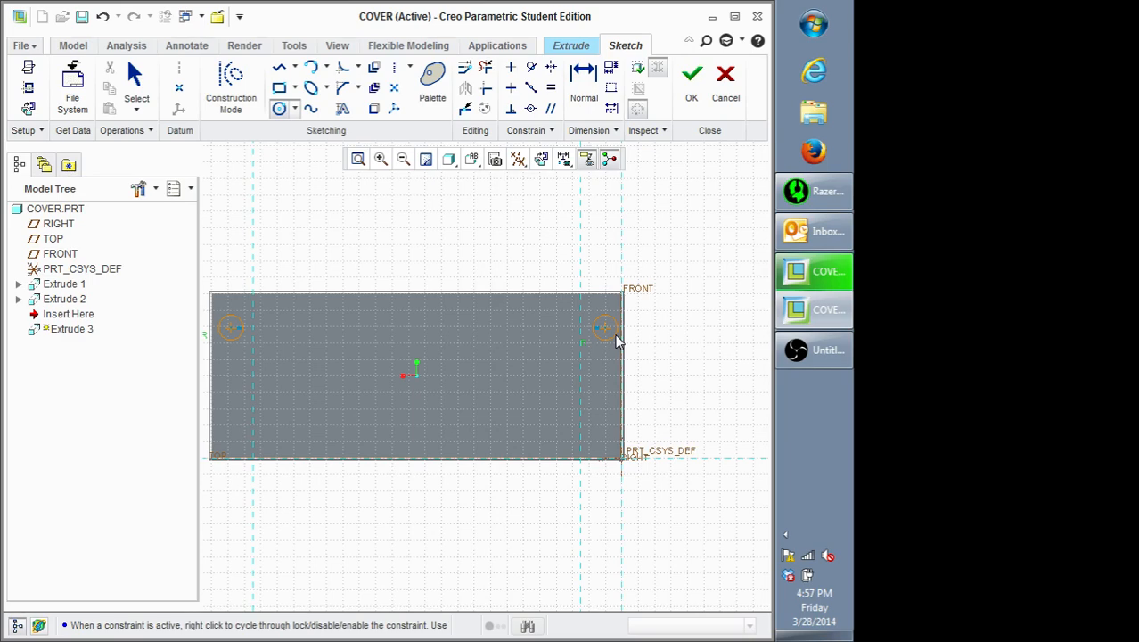
pyautogui.click(617, 341)
pyautogui.middleClick(671, 326)
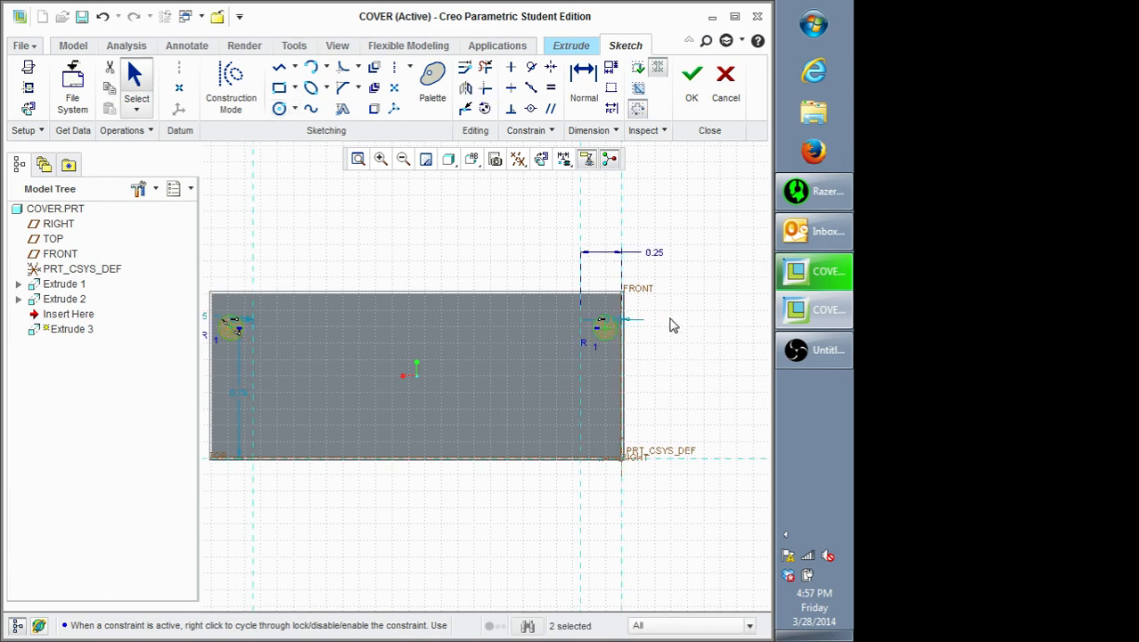
pyautogui.scroll(2, 674, 320)
pyautogui.scroll(-1, 674, 321)
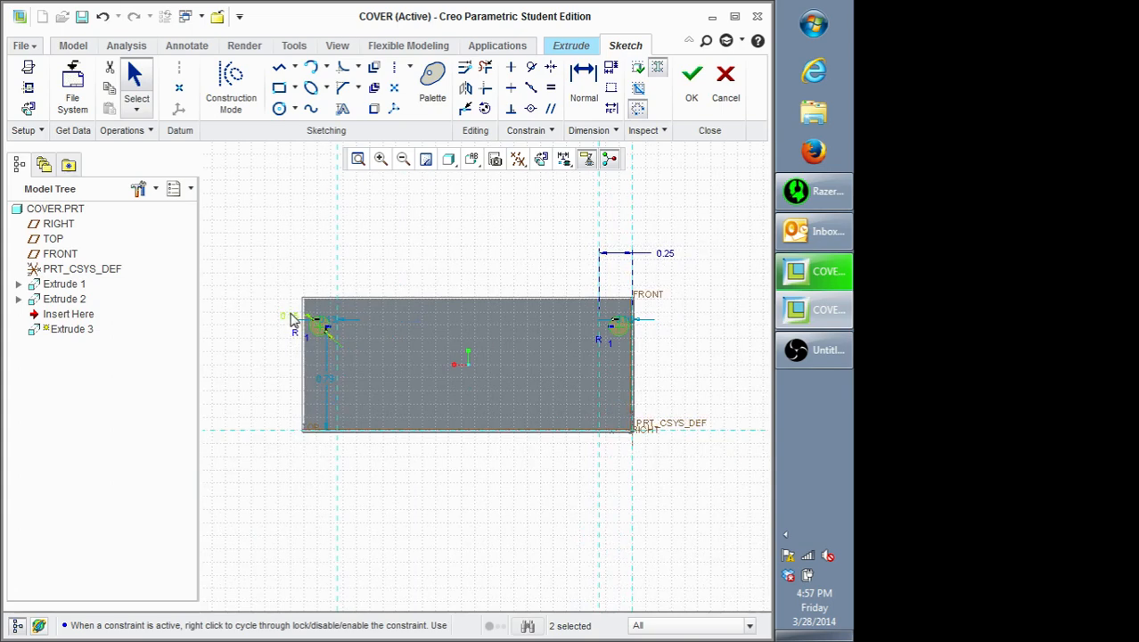
# Step: Set the diameter of the two equal sketched circles to 0.125
pyautogui.moveTo(291, 316); pyautogui.dragTo(249, 309)
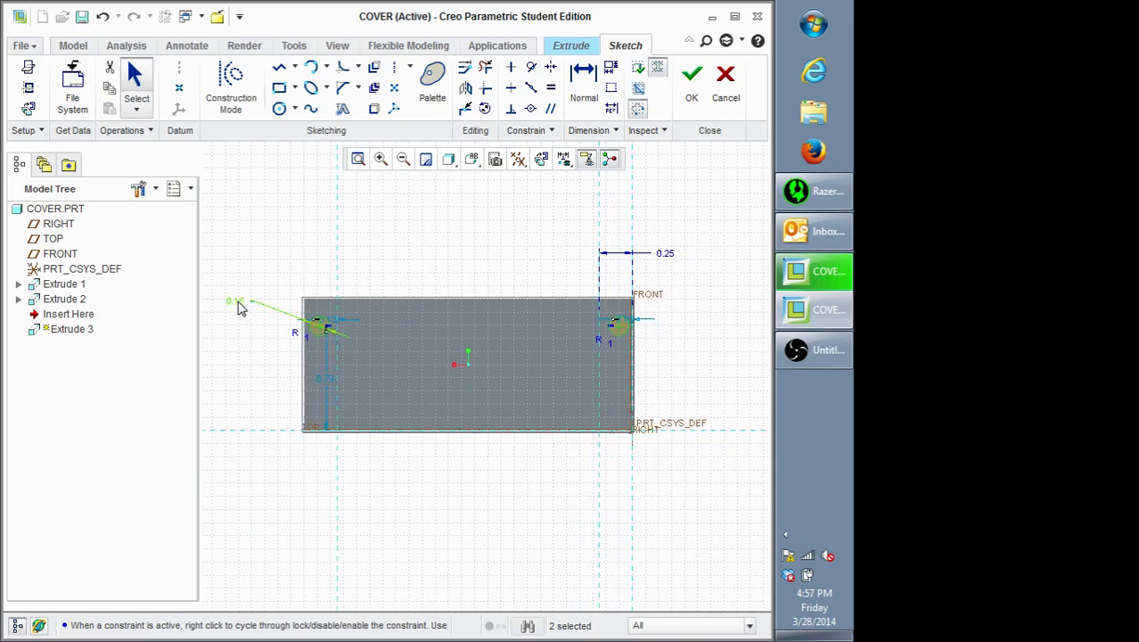
pyautogui.doubleClick(236, 301)
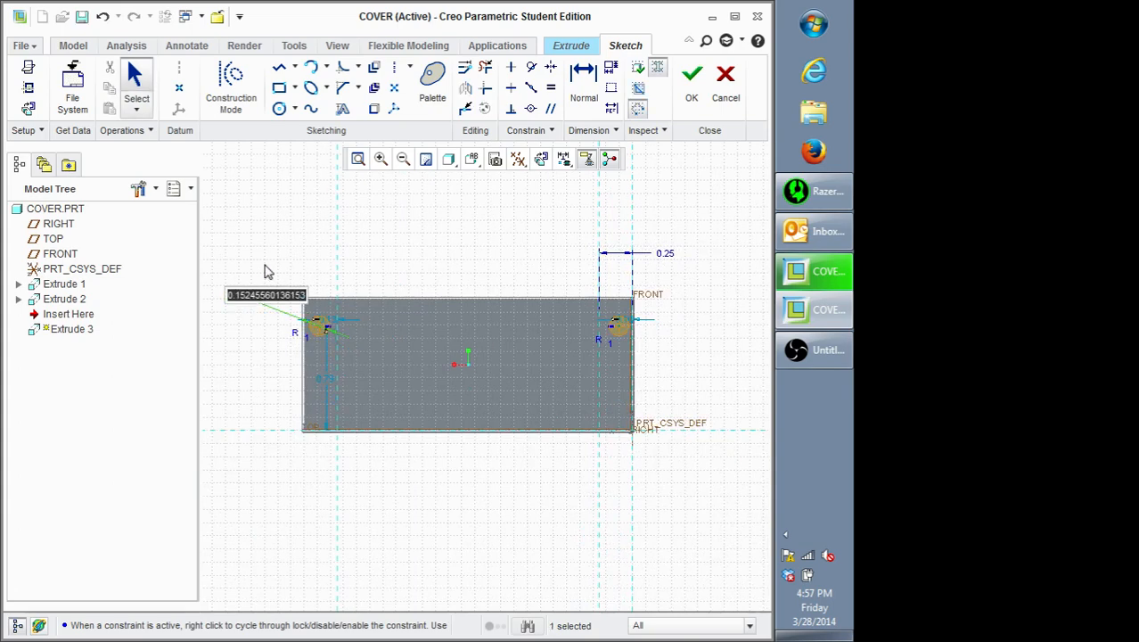
pyautogui.write('.125')
pyautogui.press('Return')
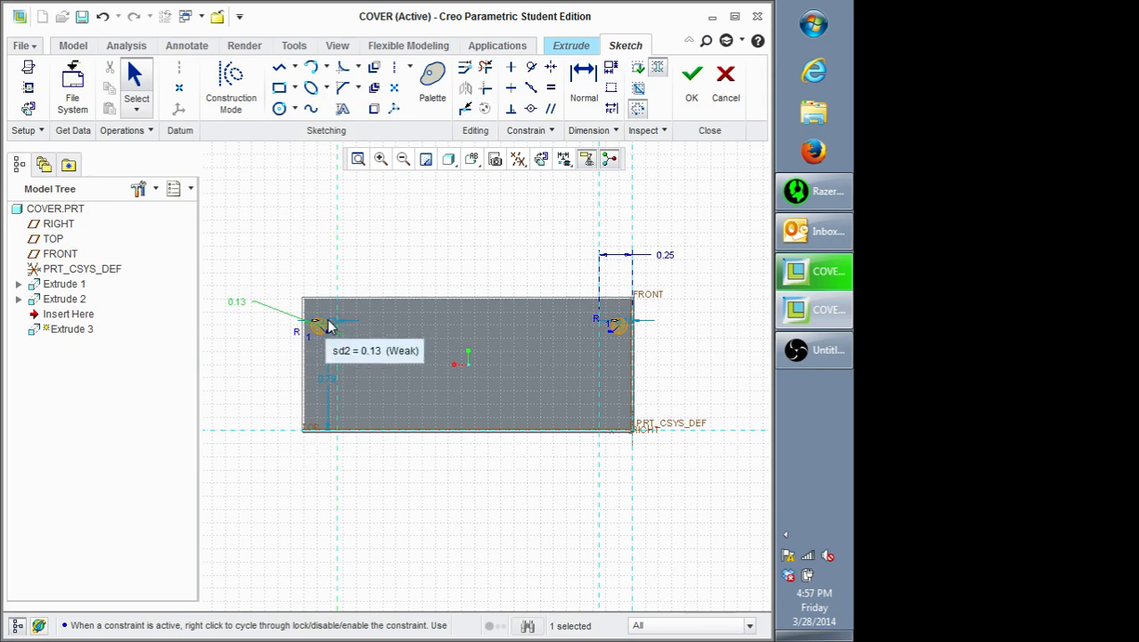
# Step: Position the circles horizontally by setting one centre .25/2 from its pocket wall and the other .25/2 from the short edge at the RIGHT datum
pyautogui.moveTo(328, 321); pyautogui.dragTo(342, 273)
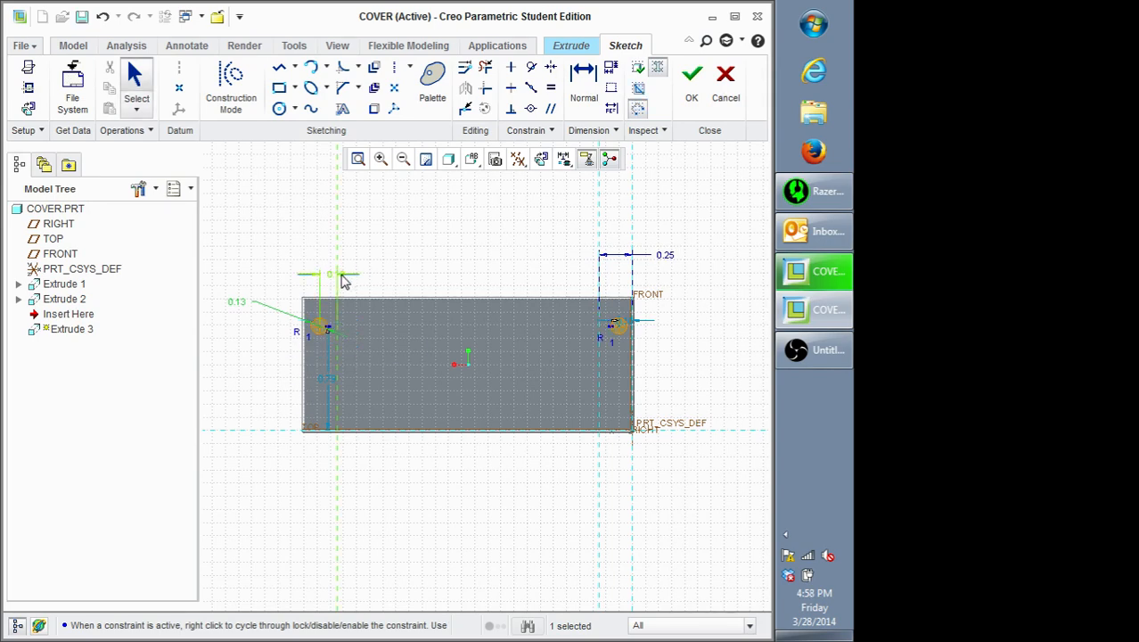
pyautogui.doubleClick(344, 279)
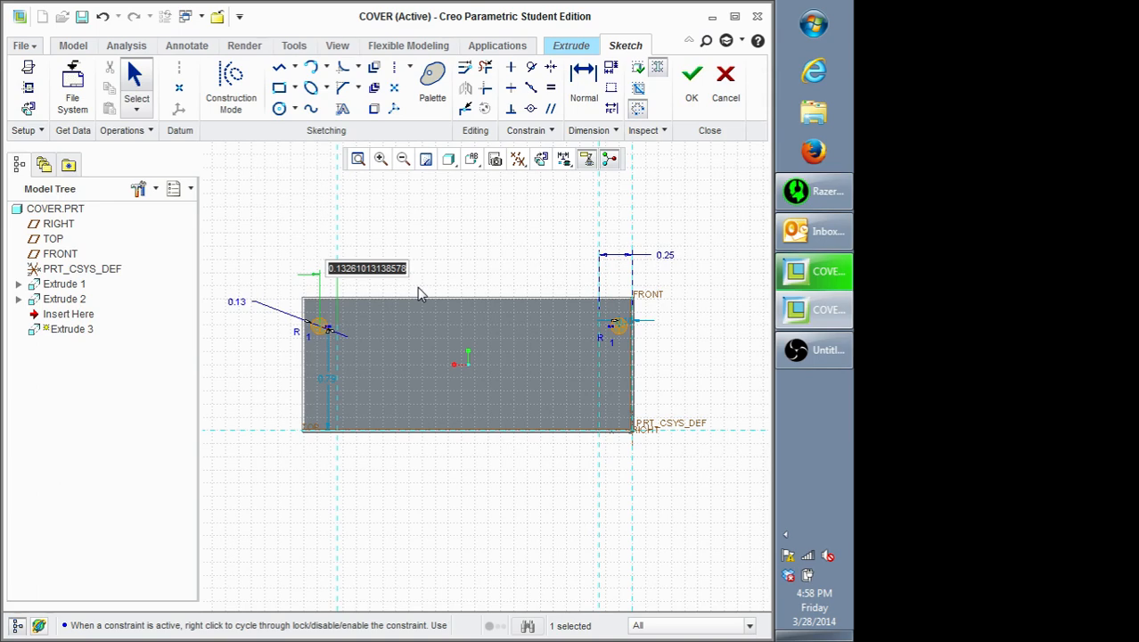
pyautogui.write('.25/2')
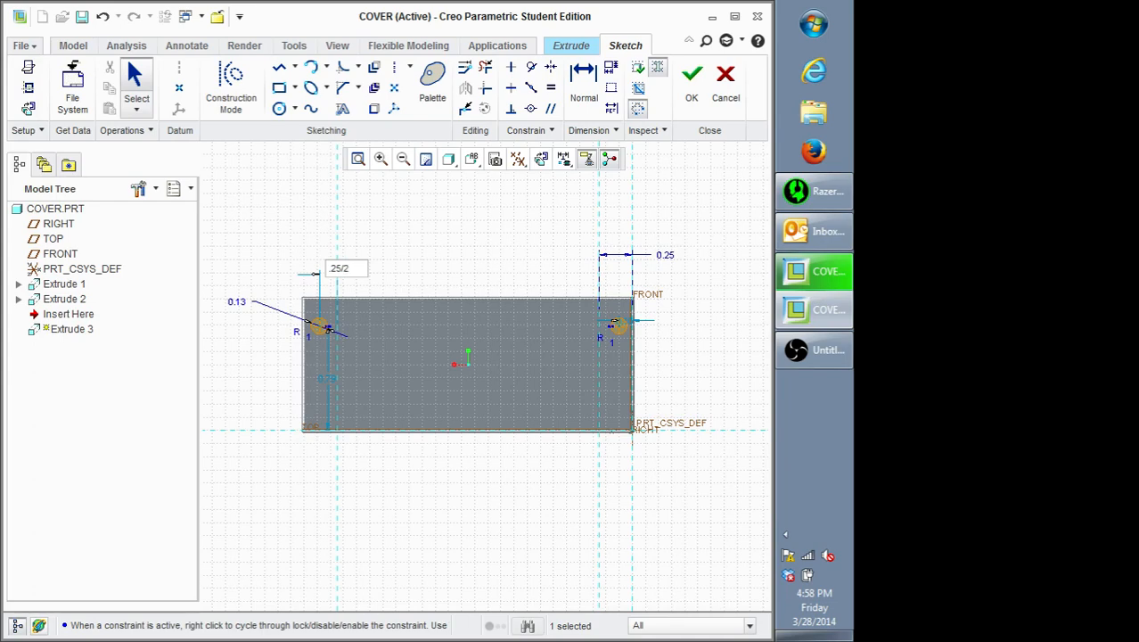
pyautogui.press('Return')
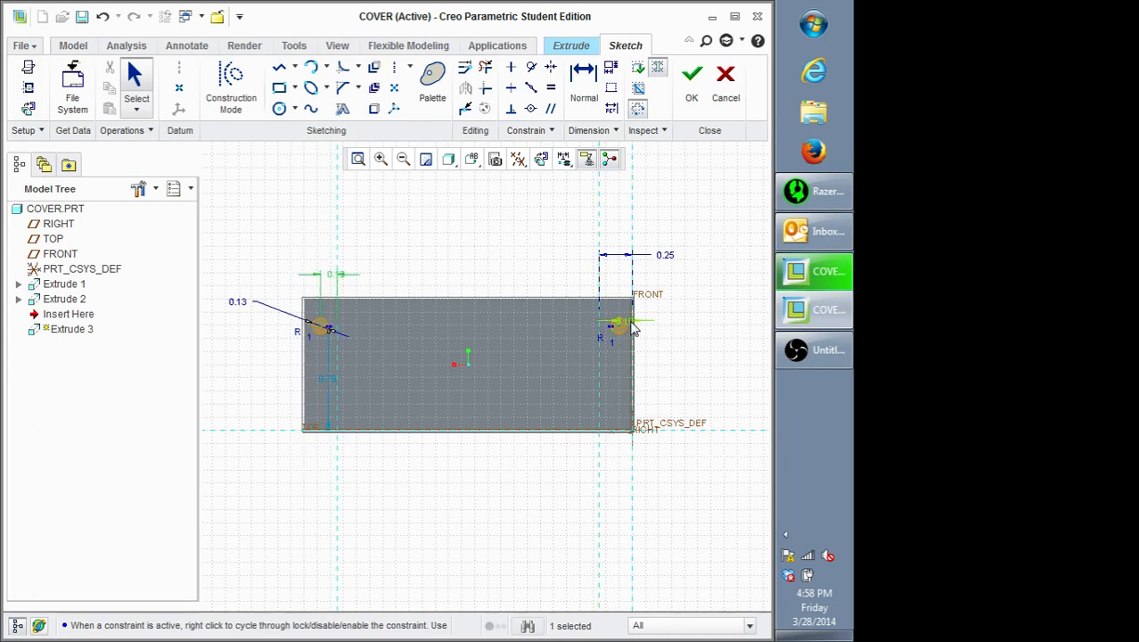
pyautogui.moveTo(631, 319); pyautogui.dragTo(718, 316)
pyautogui.doubleClick(716, 316)
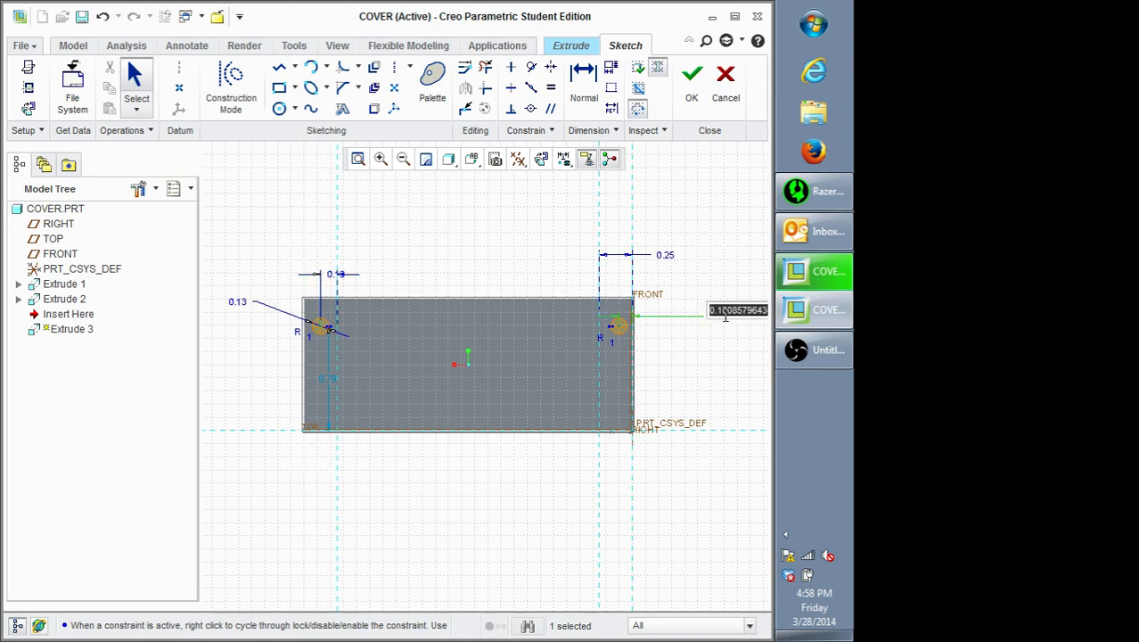
pyautogui.write('.25/2')
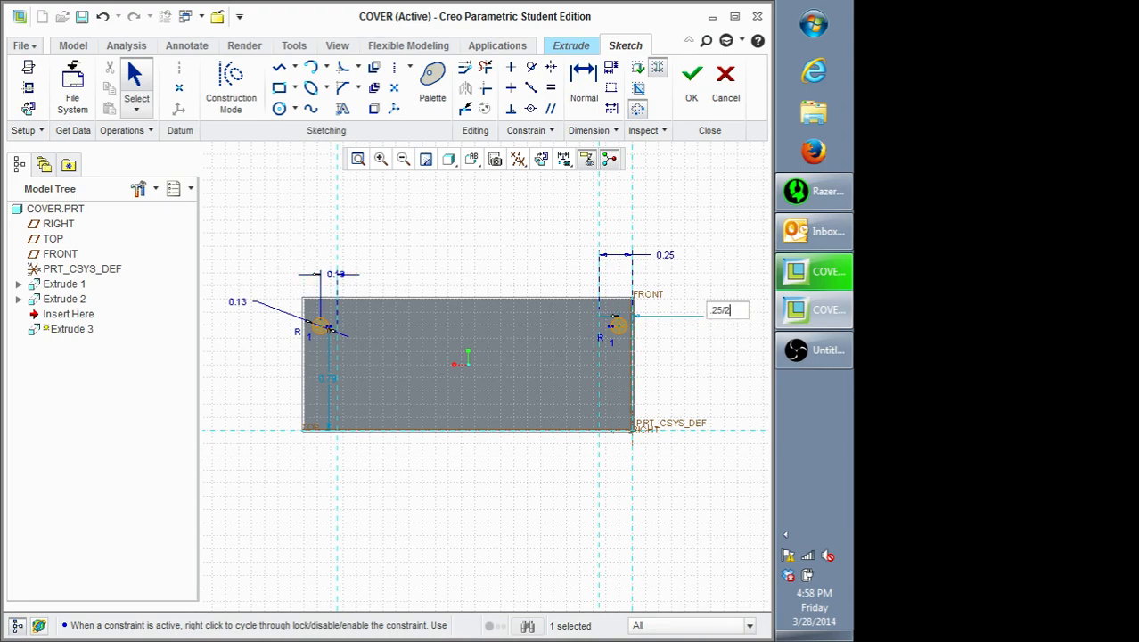
pyautogui.press('Return')
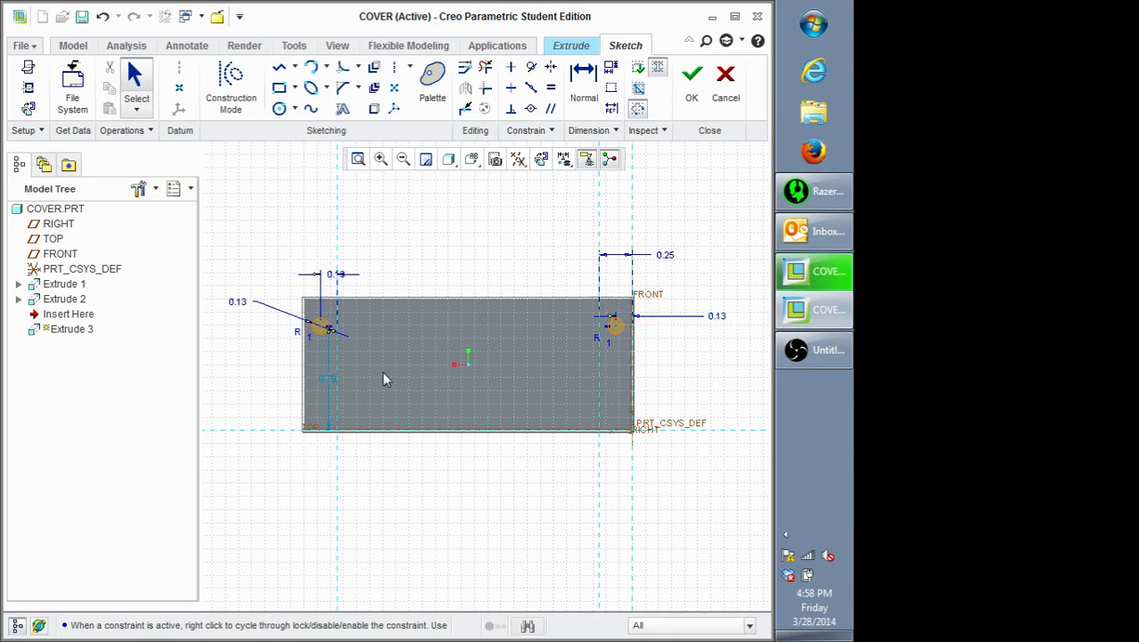
# Step: Set the height of the circle centres above the plate's lower long edge to (1/3)*2
pyautogui.moveTo(331, 381); pyautogui.dragTo(259, 390)
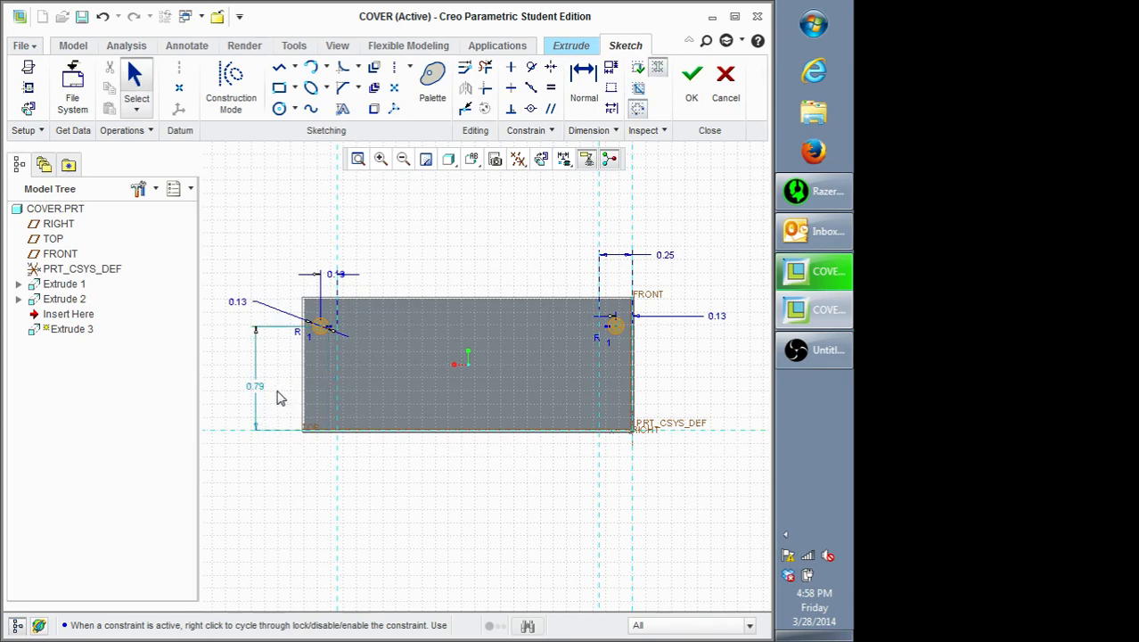
pyautogui.click(255, 395)
pyautogui.doubleClick(263, 388)
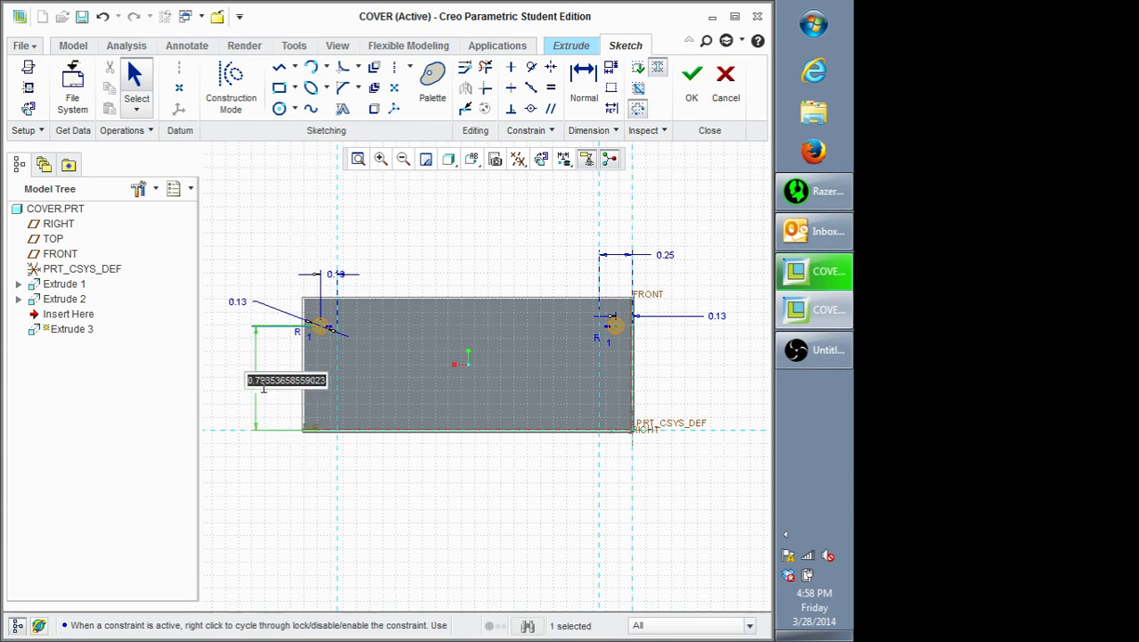
pyautogui.write('1/3')
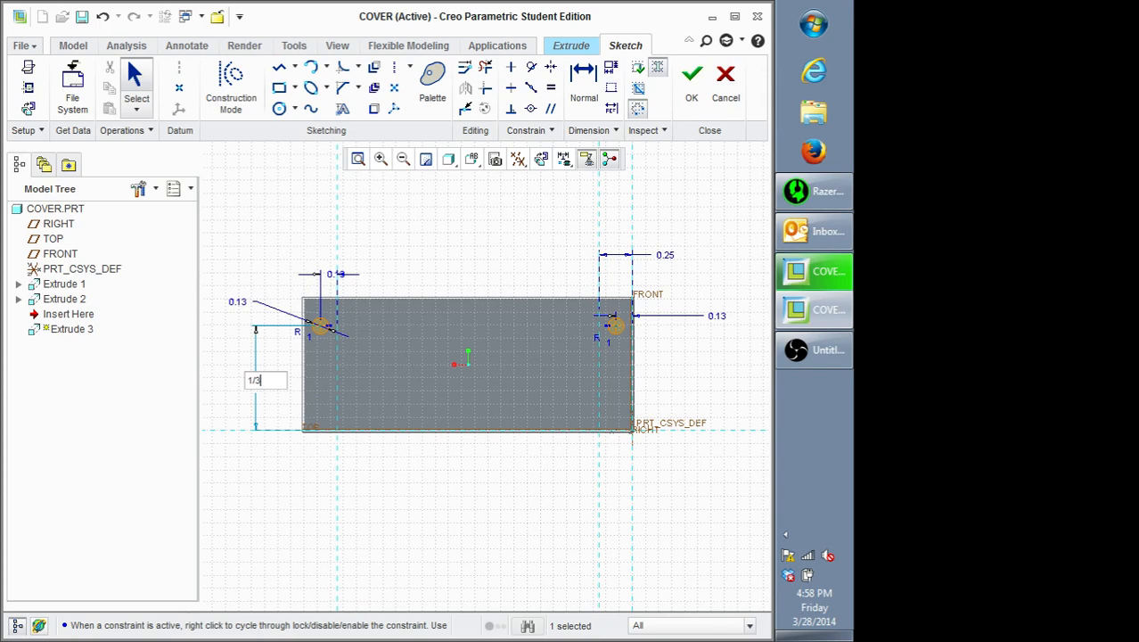
pyautogui.press('BackSpace')
pyautogui.press('BackSpace')
pyautogui.press('BackSpace')
pyautogui.write('1/3')
pyautogui.press('BackSpace')
pyautogui.press('BackSpace')
pyautogui.press('BackSpace')
pyautogui.write('(1/3)*2')
pyautogui.press('Return')
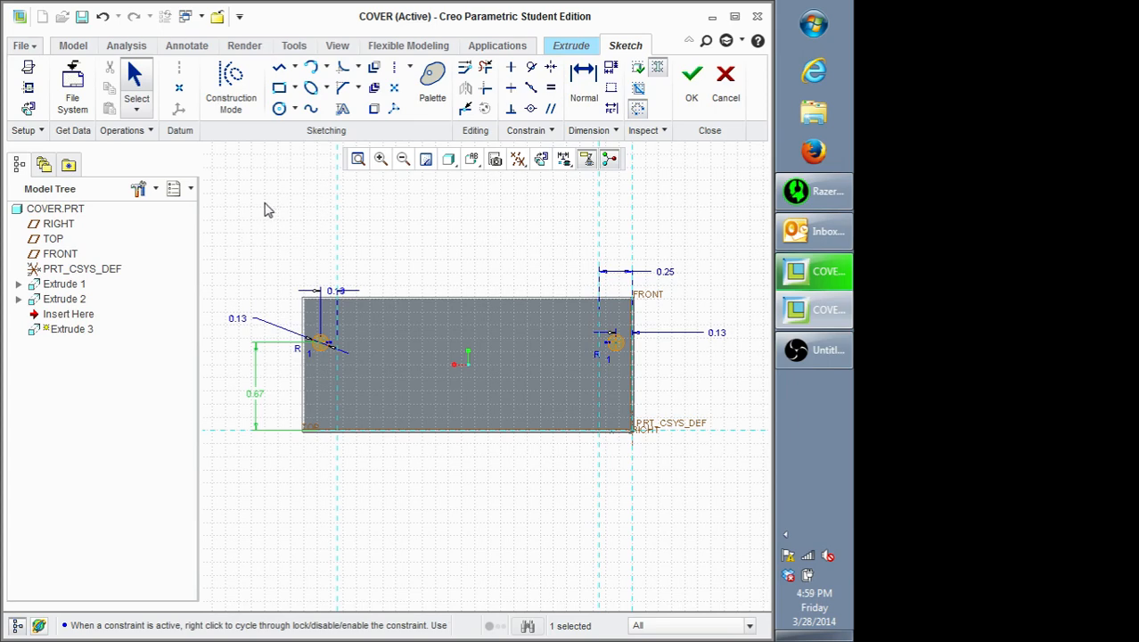
pyautogui.click(320, 254)
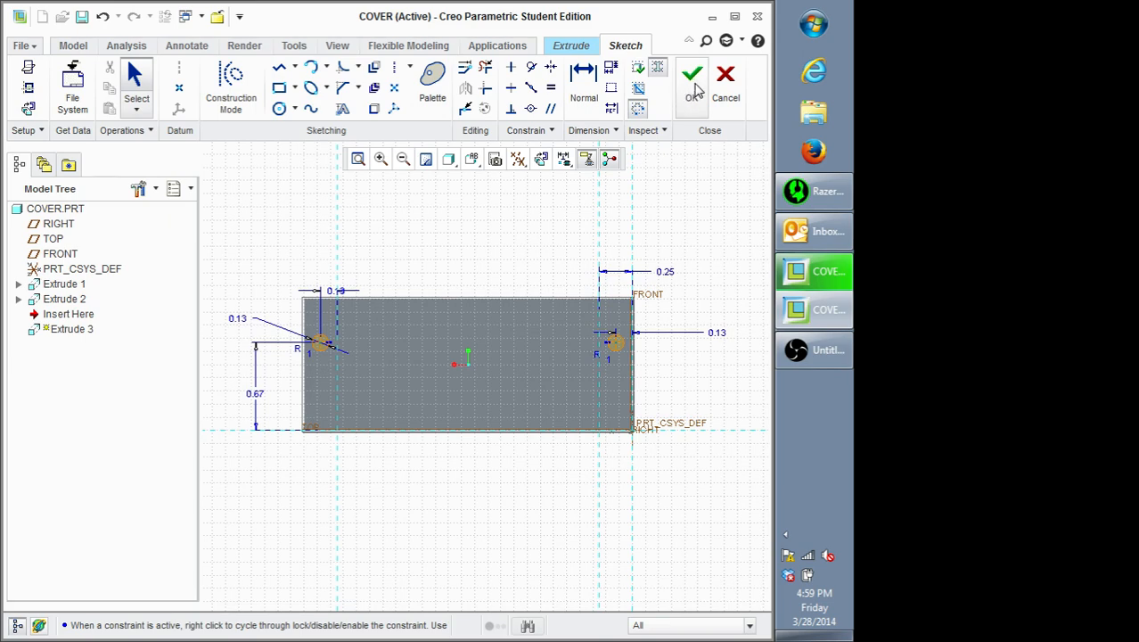
# Step: Finish the circle sketch, reverse the extrusion direction into the plate and switch it to remove material
pyautogui.click(694, 82)
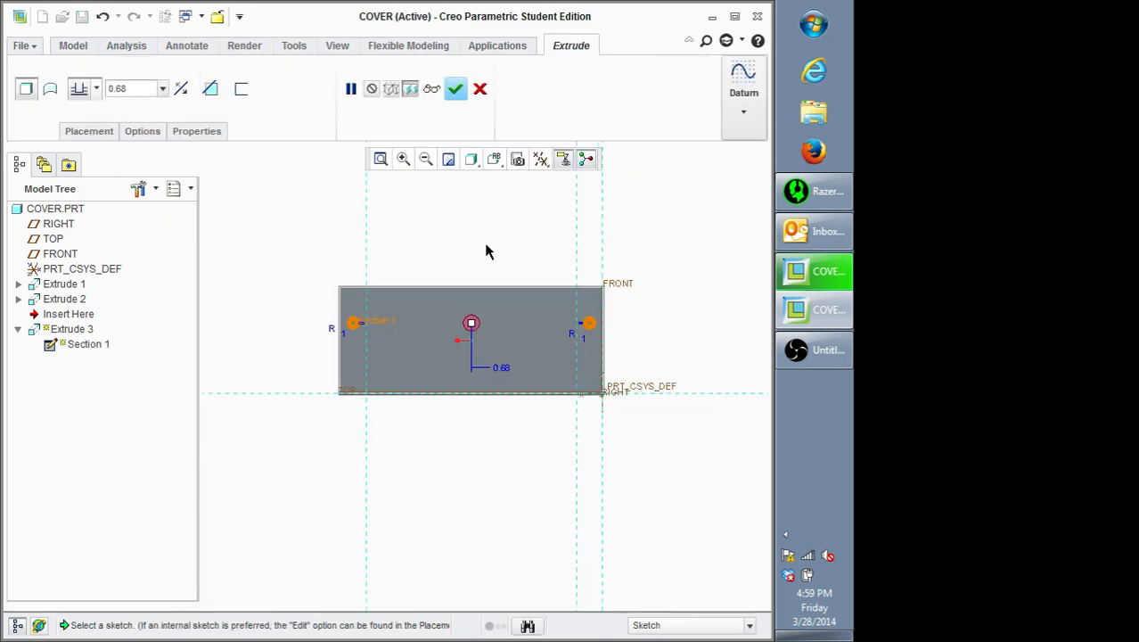
pyautogui.moveTo(485, 252); pyautogui.dragTo(535, 260, button='middle')
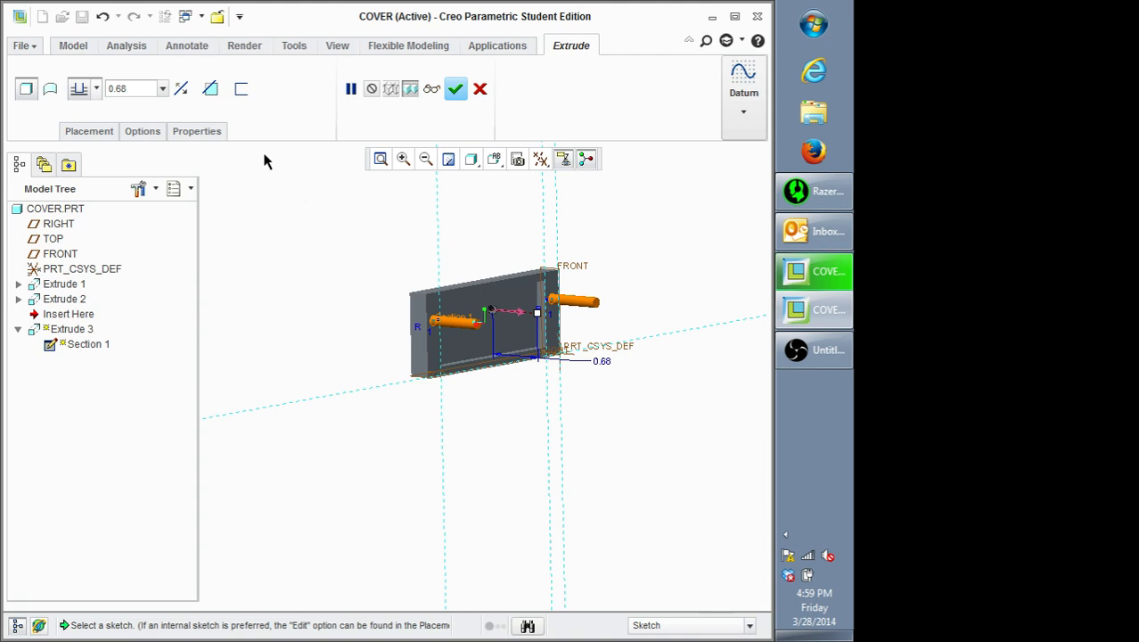
pyautogui.scroll(-2, 415, 273)
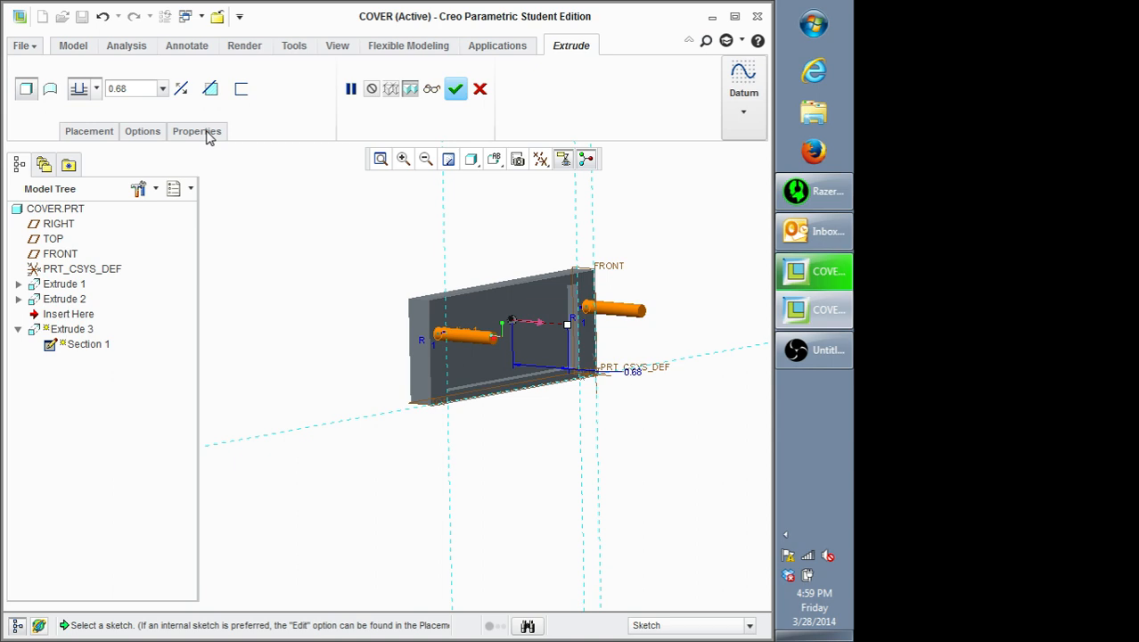
pyautogui.click(182, 90)
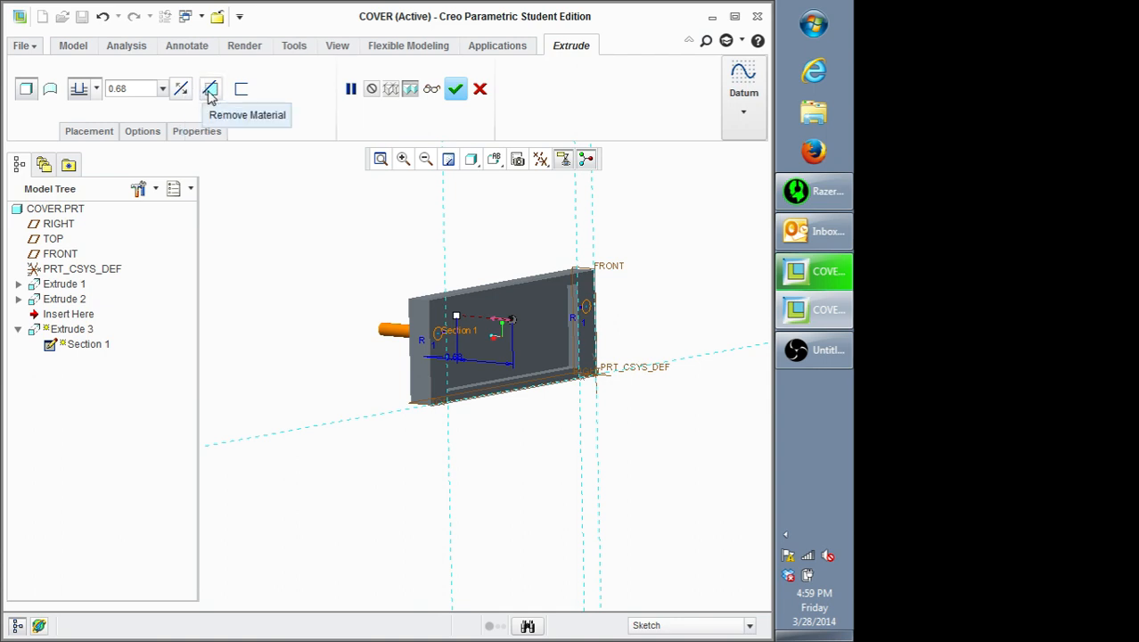
pyautogui.click(209, 90)
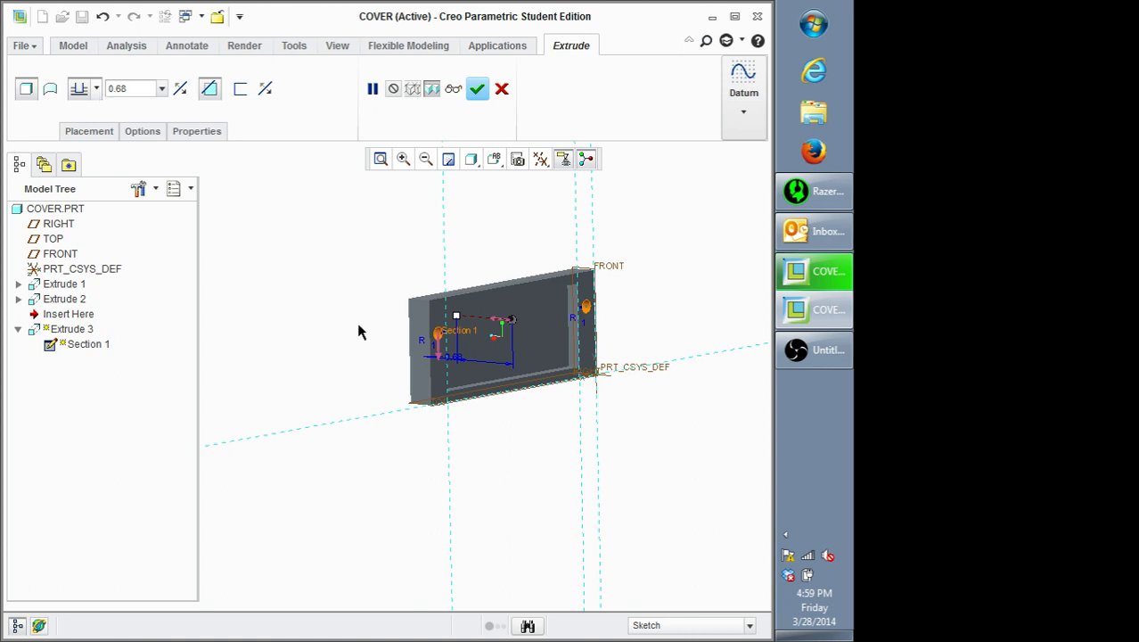
pyautogui.moveTo(361, 332); pyautogui.dragTo(404, 328, button='middle')
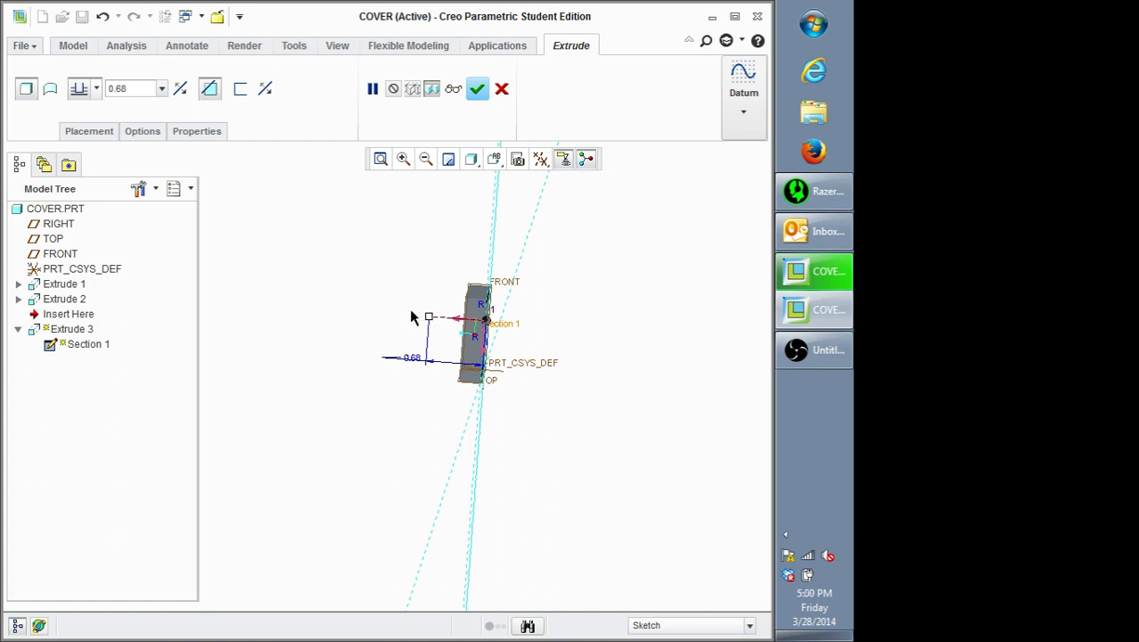
pyautogui.moveTo(412, 316); pyautogui.dragTo(462, 314, button='middle')
pyautogui.scroll(-3, 462, 313)
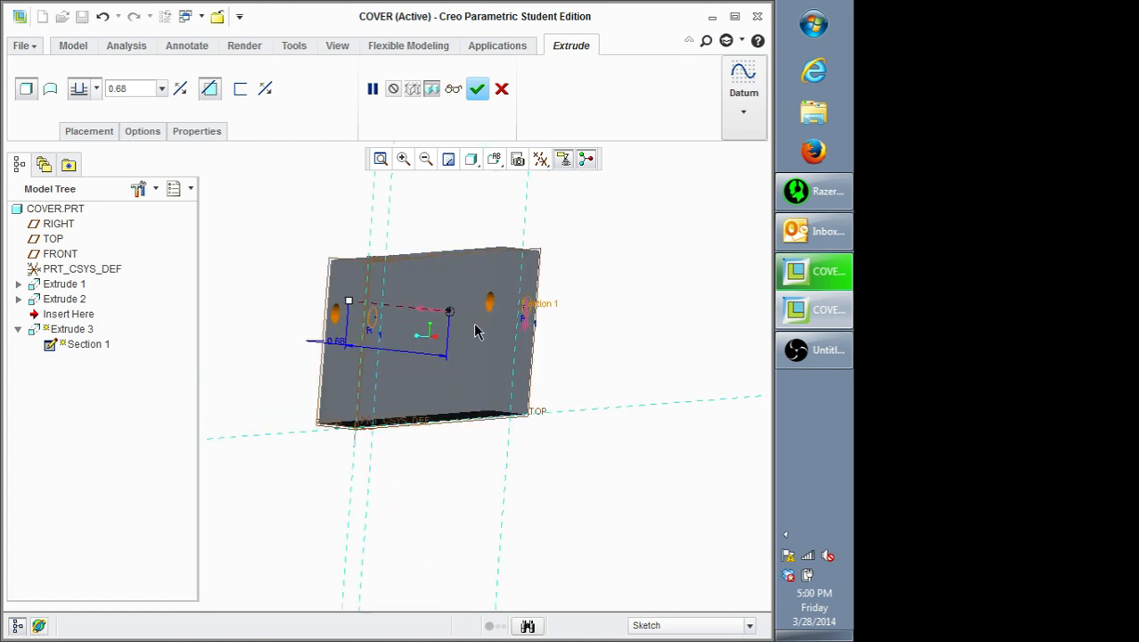
pyautogui.scroll(-3, 481, 328)
pyautogui.scroll(3, 447, 309)
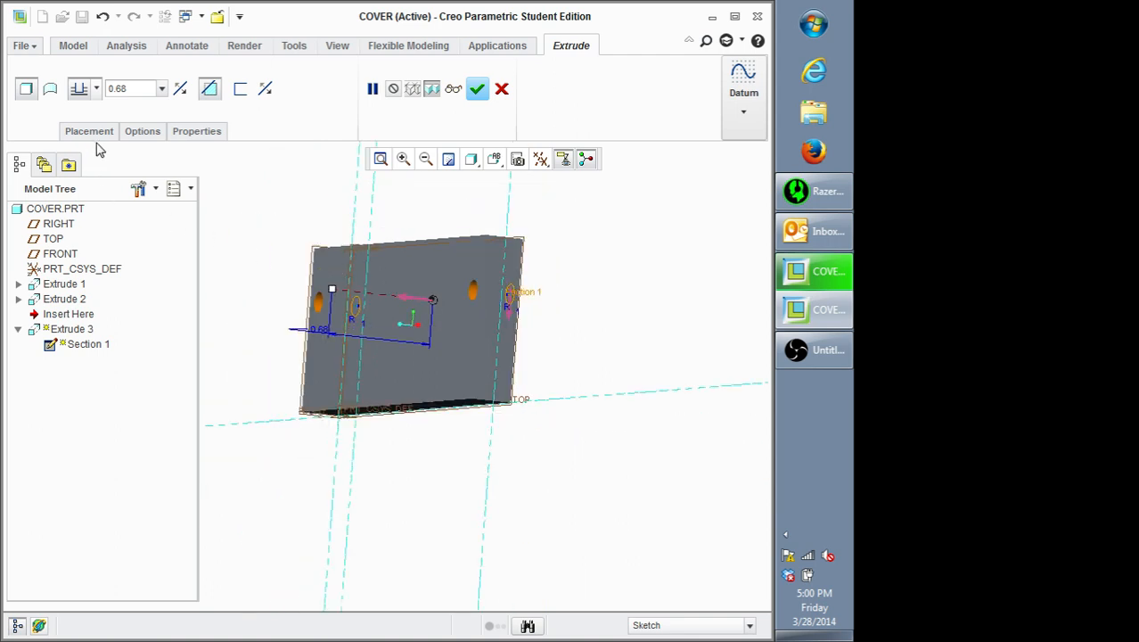
# Step: Set the cut's depth option to To Next and complete the two holes through the plate
pyautogui.click(97, 90)
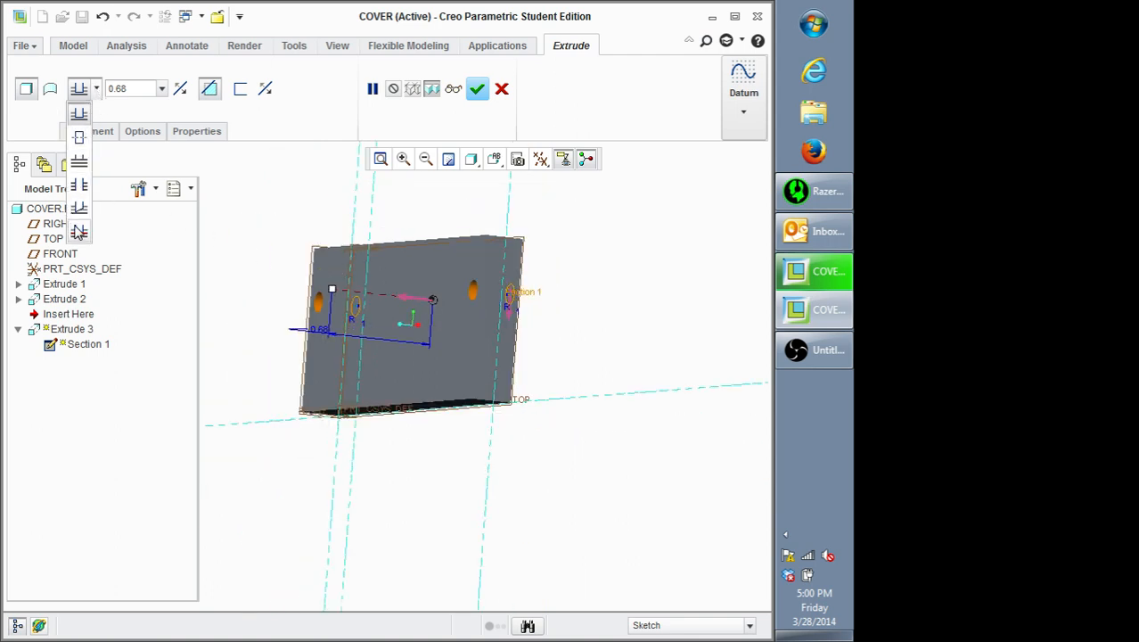
pyautogui.click(79, 164)
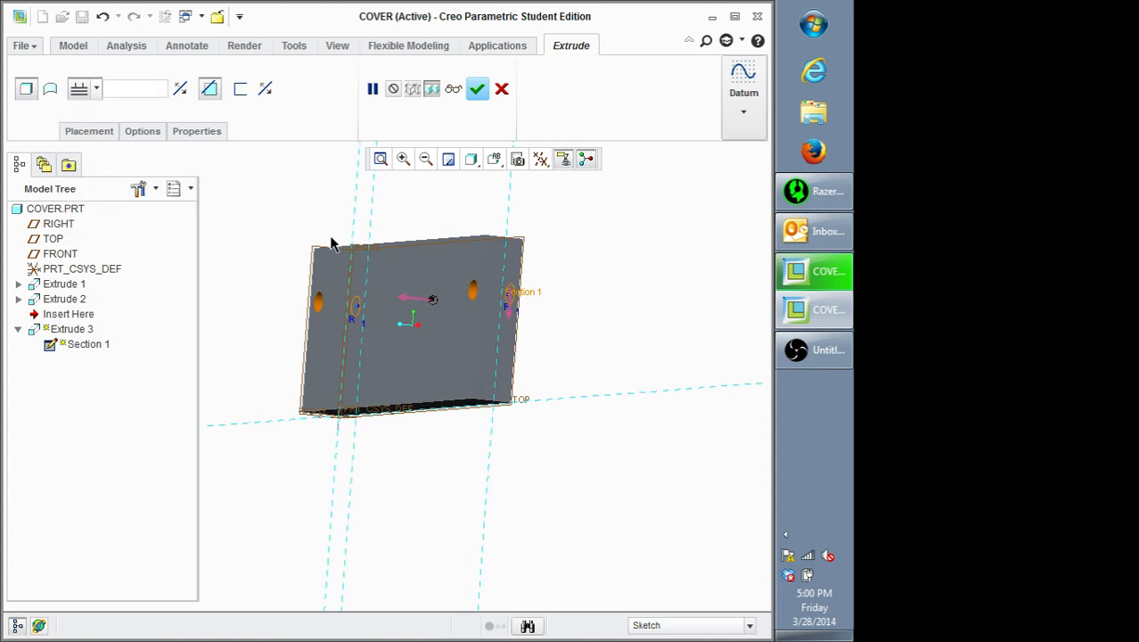
pyautogui.moveTo(369, 214); pyautogui.dragTo(328, 211, button='middle')
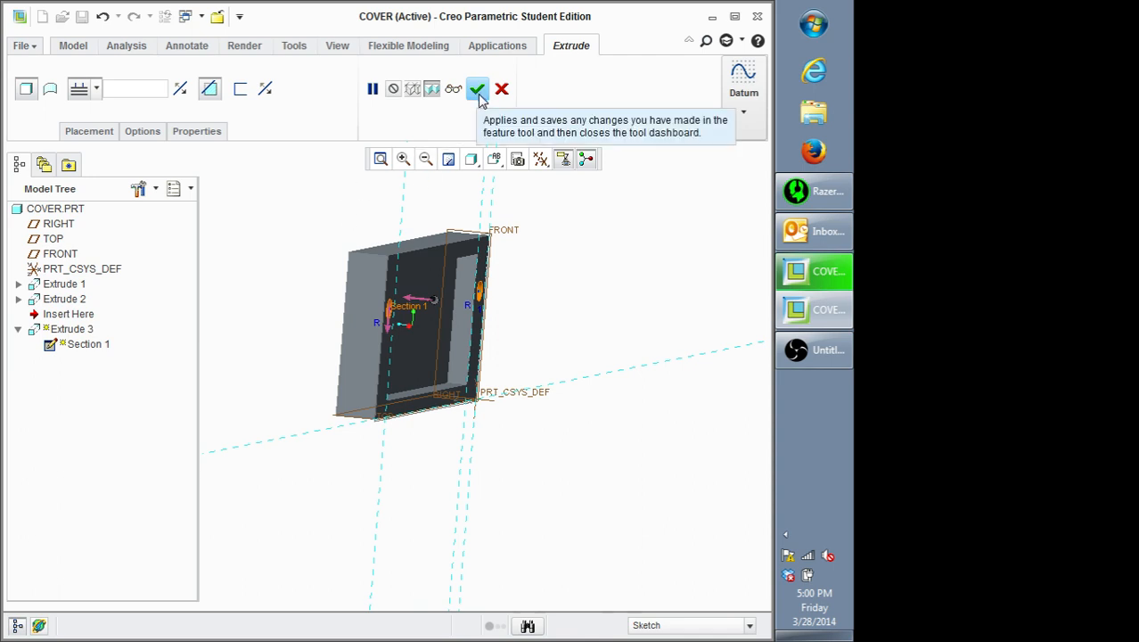
pyautogui.click(478, 89)
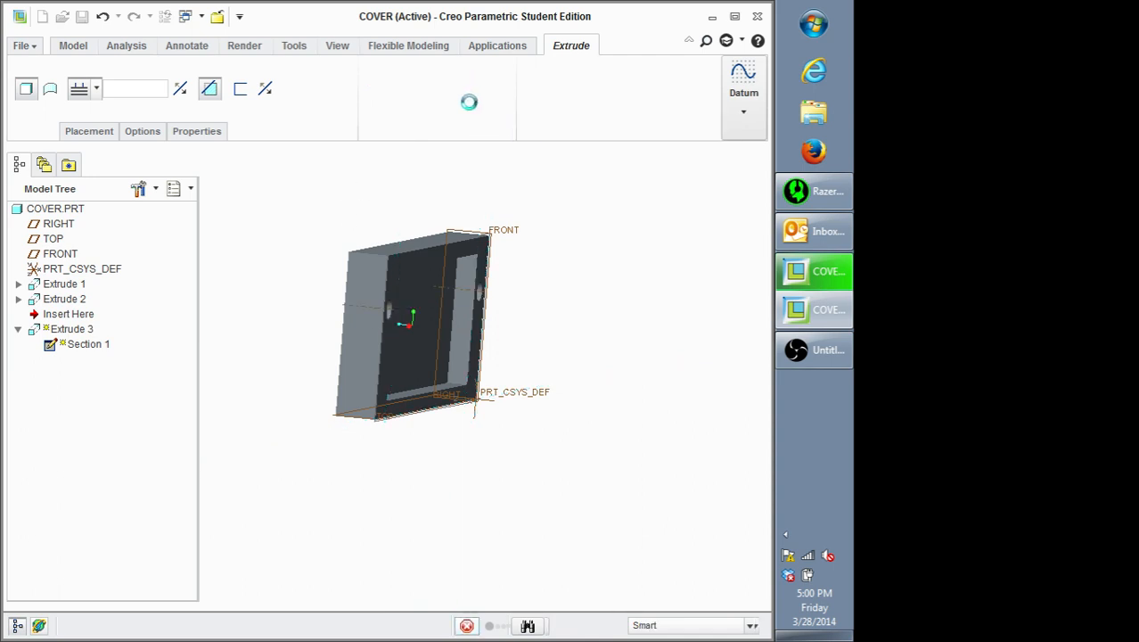
pyautogui.moveTo(597, 352); pyautogui.dragTo(653, 331, button='middle')
pyautogui.click(669, 319)
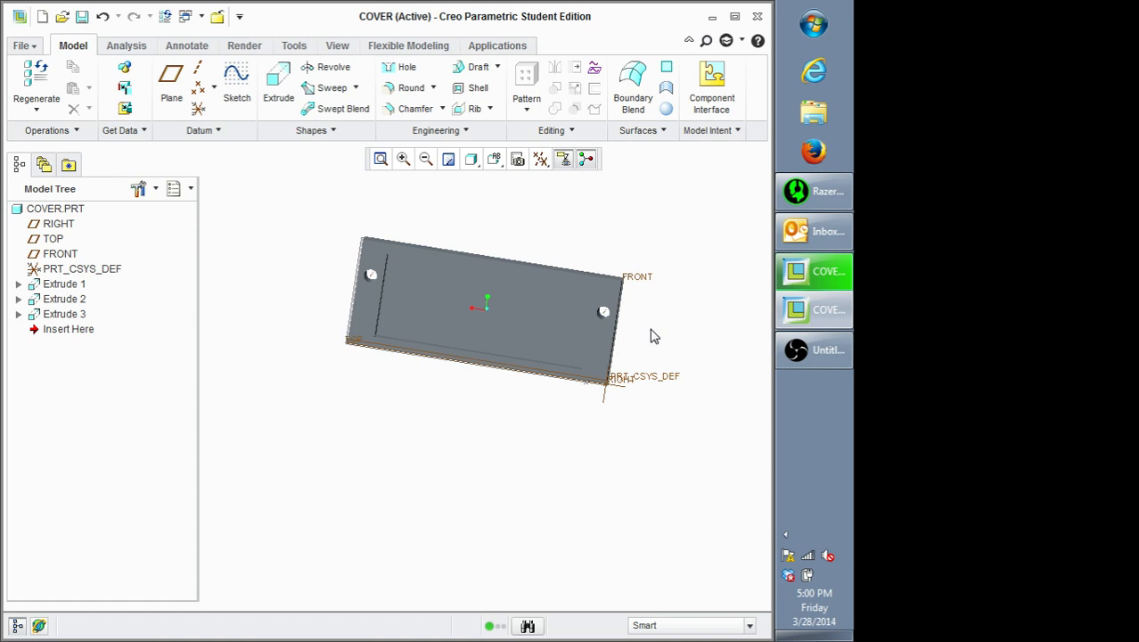
# Step: Start a hole feature, switch it to a standard UNC hole and examine the available screw sizes
pyautogui.click(403, 71)
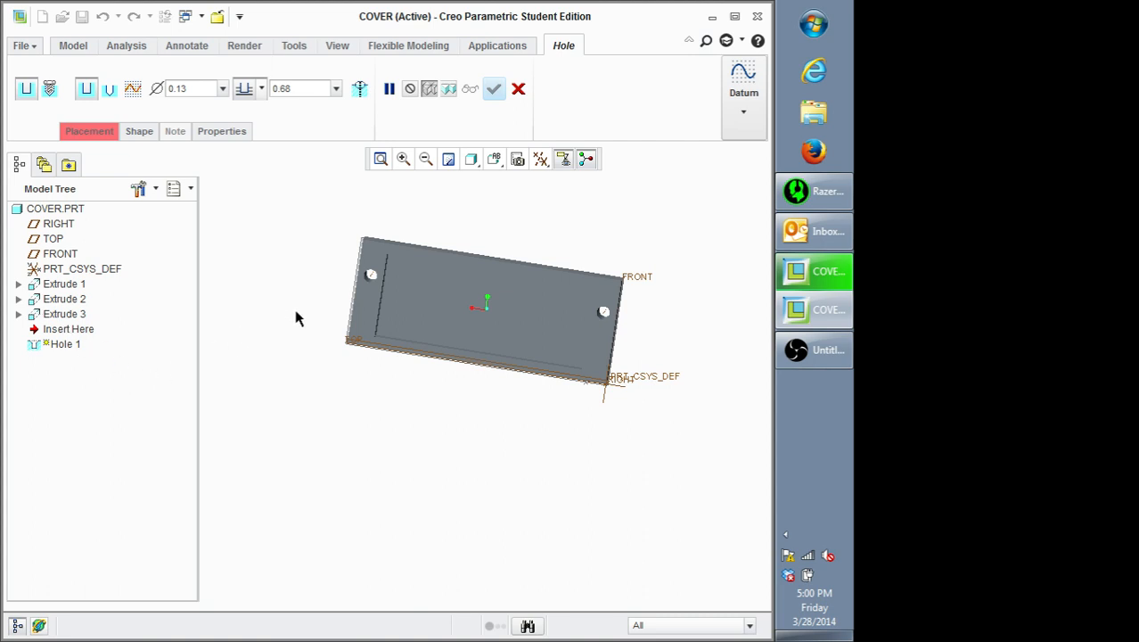
pyautogui.click(49, 90)
pyautogui.click(27, 91)
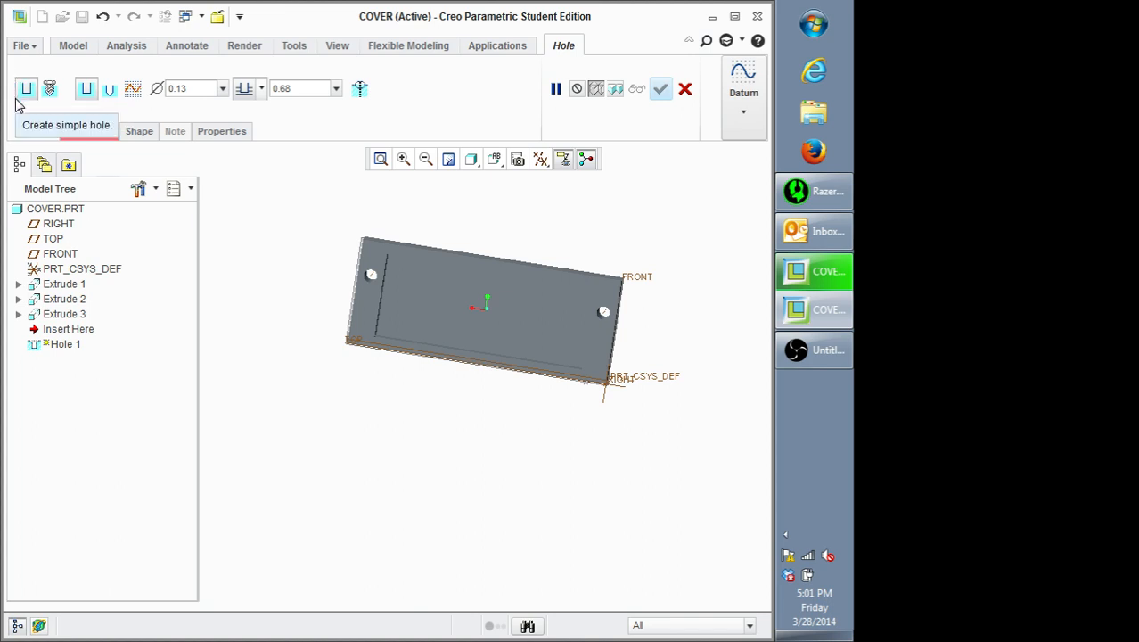
pyautogui.click(49, 89)
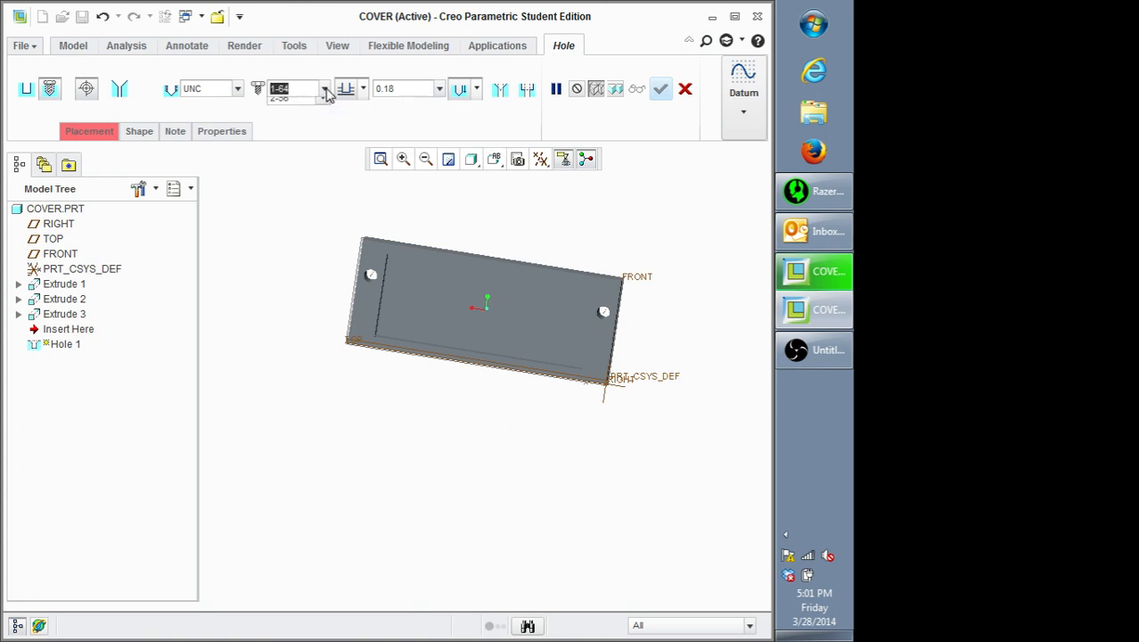
pyautogui.click(325, 89)
pyautogui.scroll(-5, 297, 138)
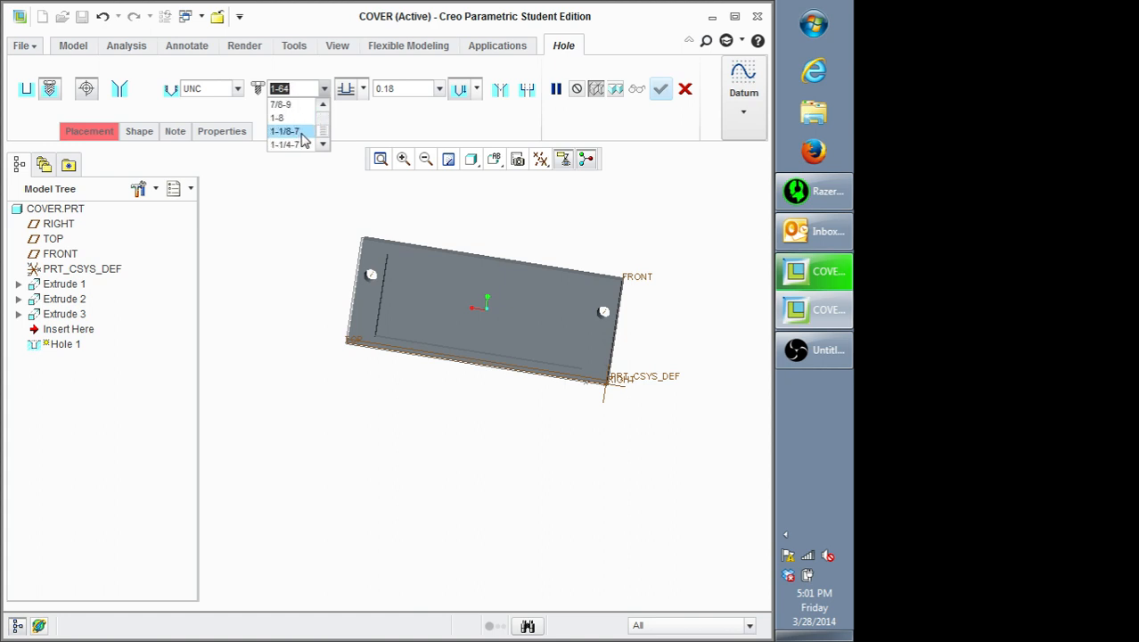
pyautogui.scroll(6, 300, 135)
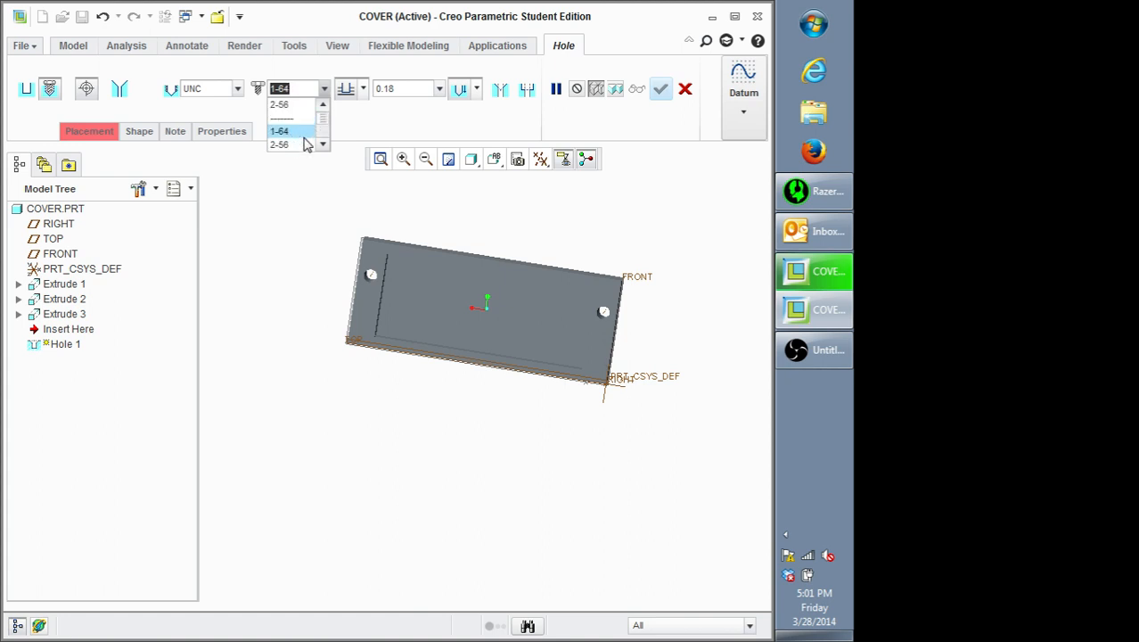
pyautogui.scroll(2, 306, 142)
pyautogui.scroll(-3, 294, 133)
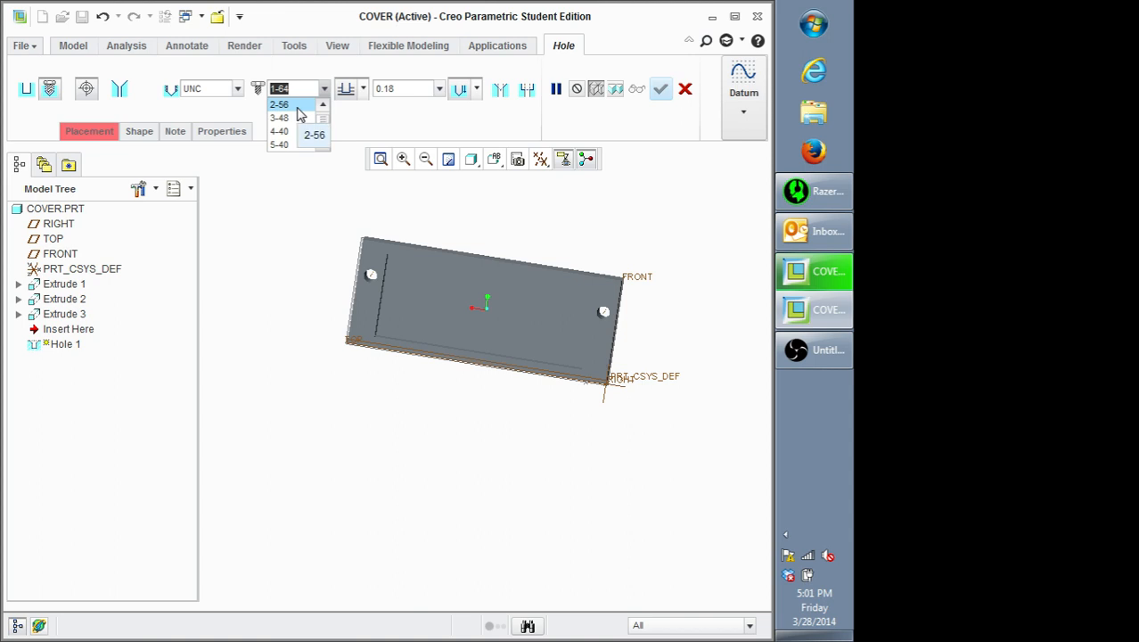
pyautogui.click(323, 91)
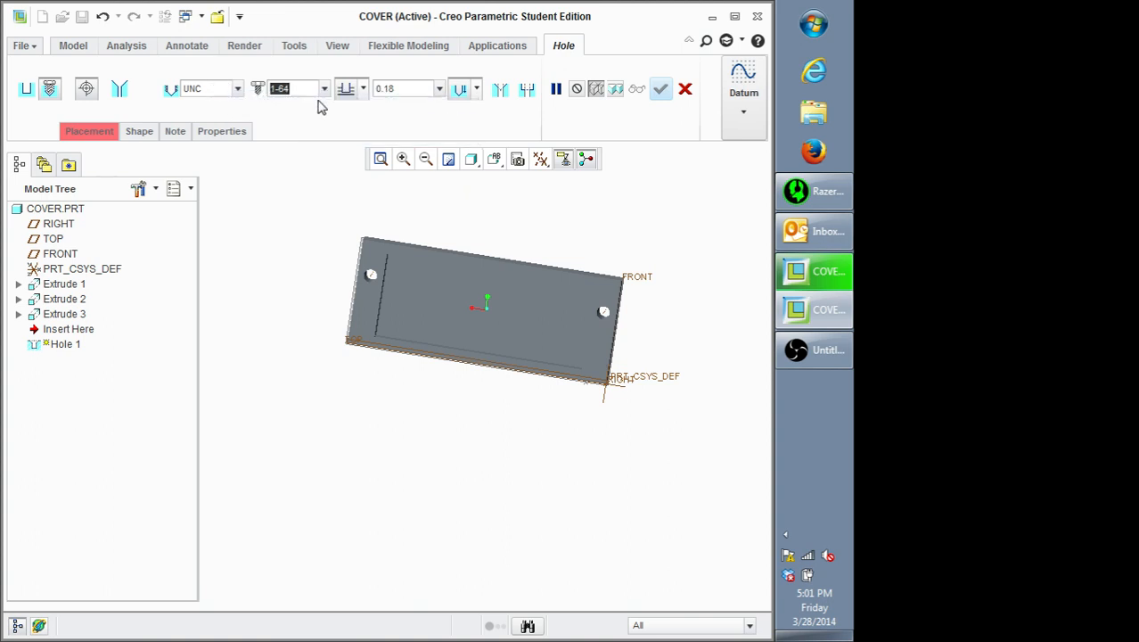
pyautogui.click(237, 89)
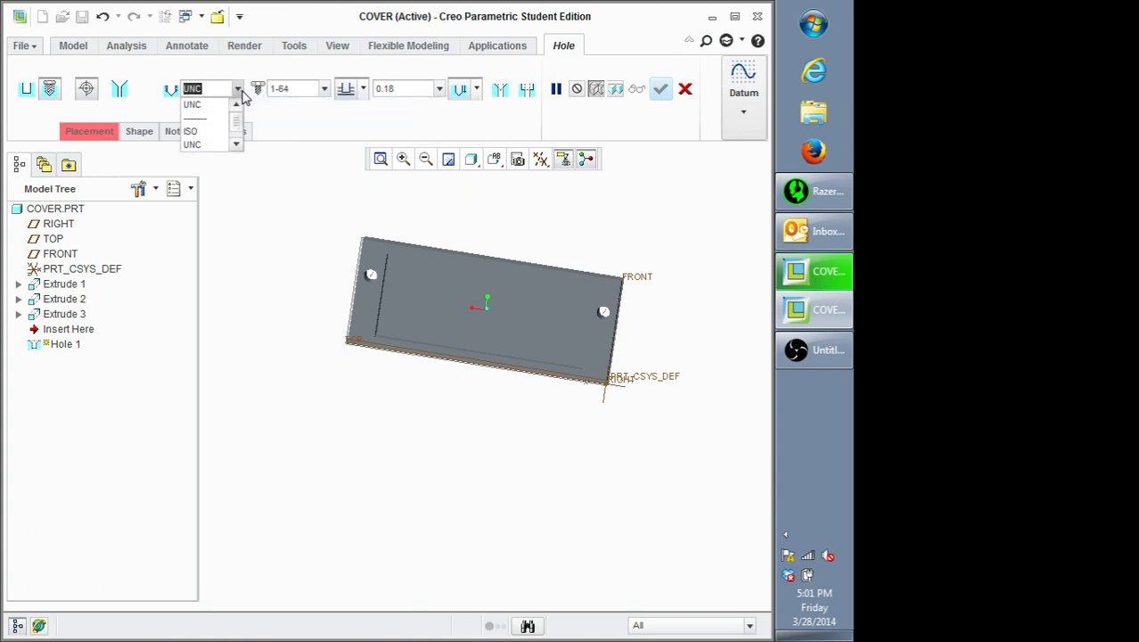
pyautogui.click(239, 90)
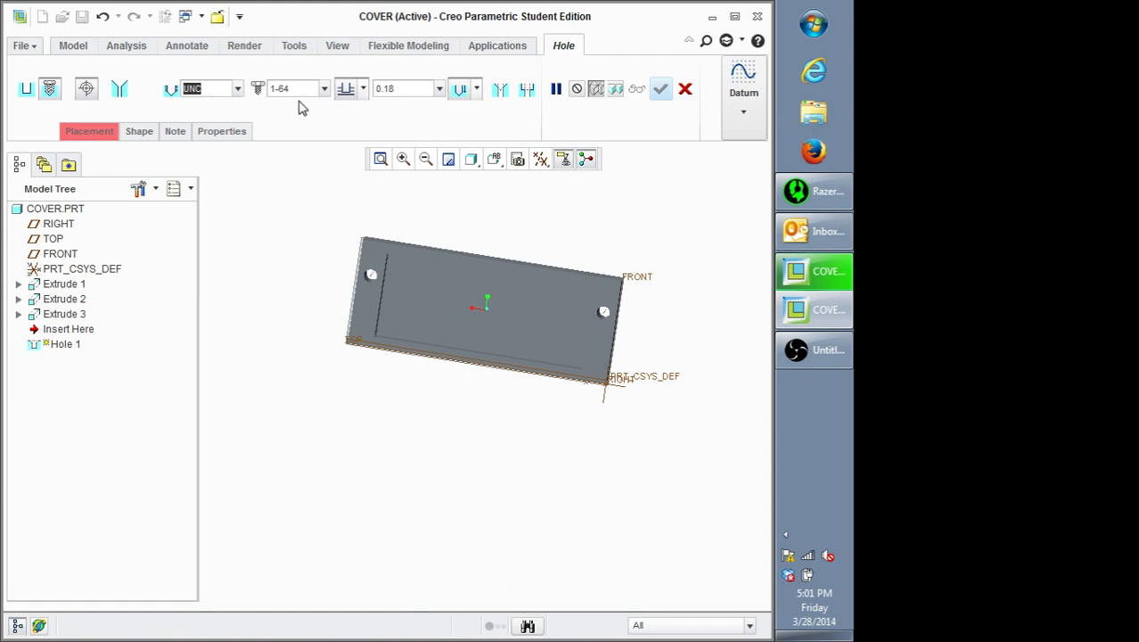
pyautogui.click(436, 90)
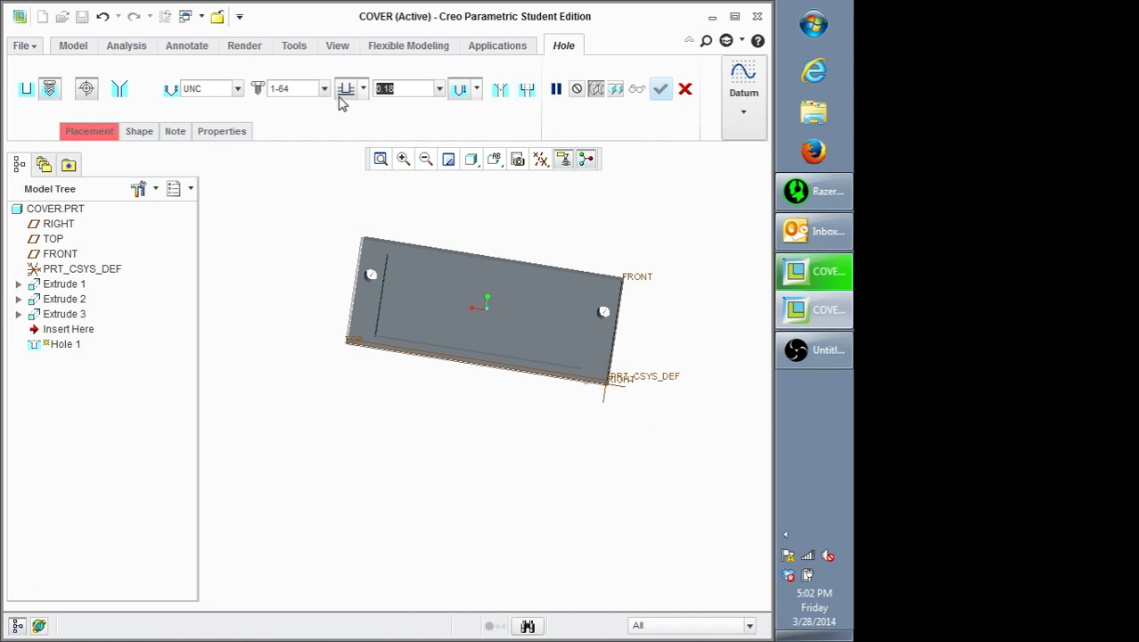
# Step: Switch the hole to a simple hole with a 0.125 diameter and set its depth option to To Next
pyautogui.click(30, 92)
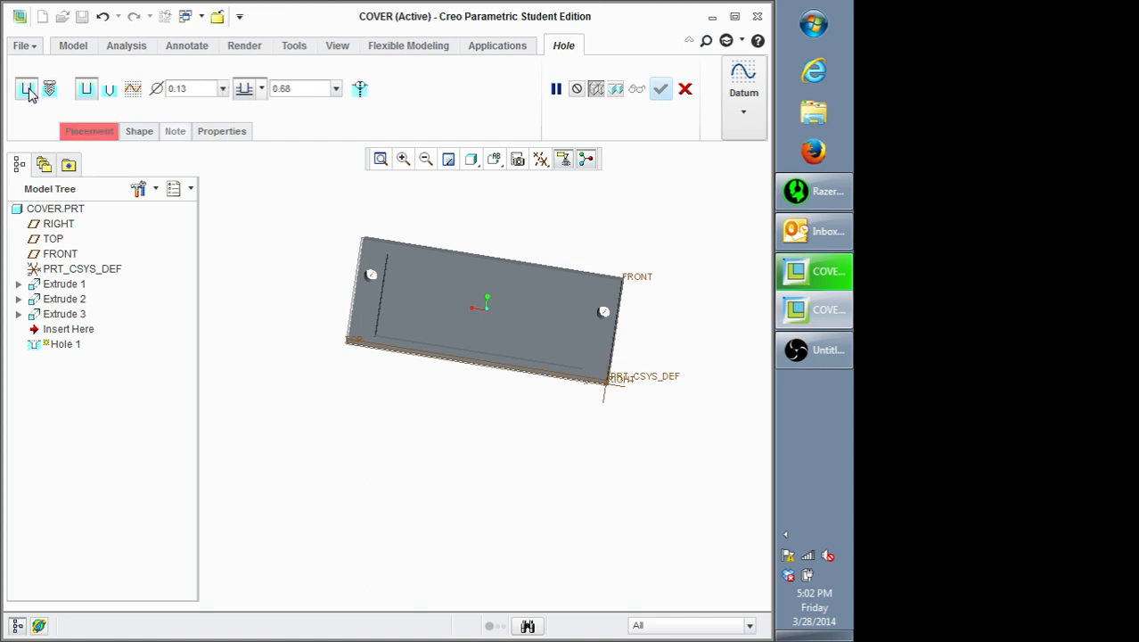
pyautogui.click(197, 89)
pyautogui.write('.12')
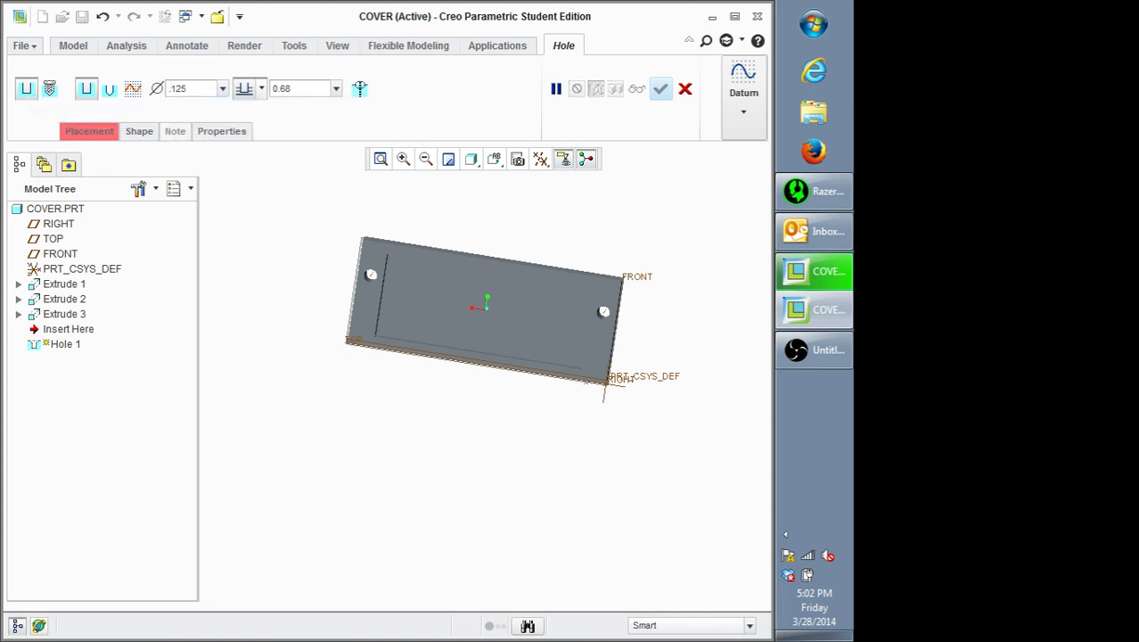
pyautogui.write('5')
pyautogui.press('Return')
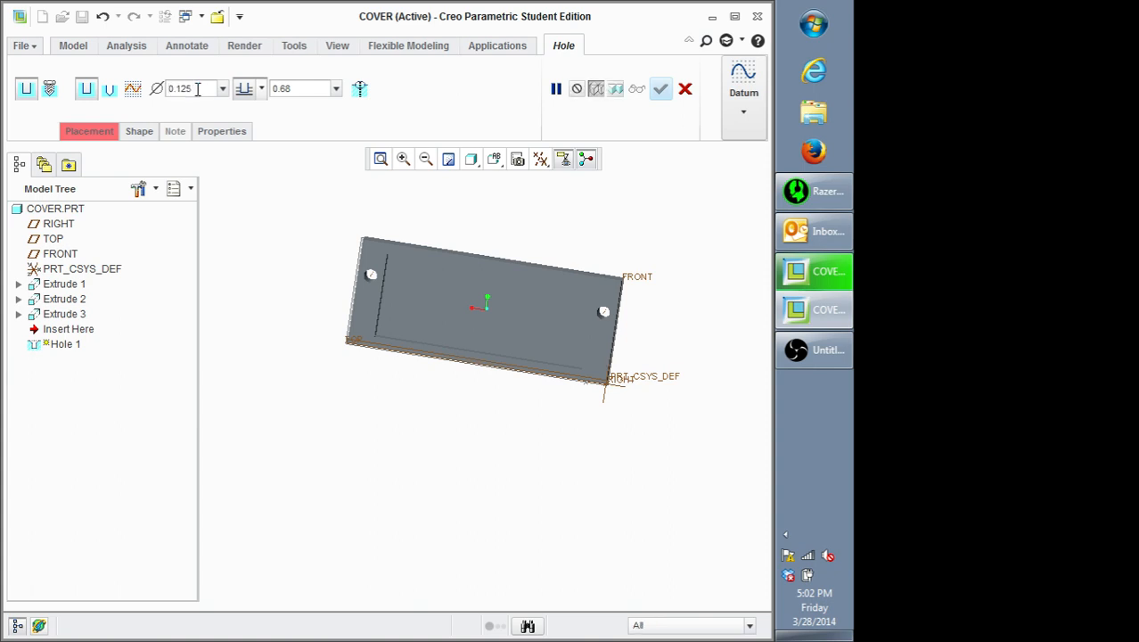
pyautogui.click(261, 92)
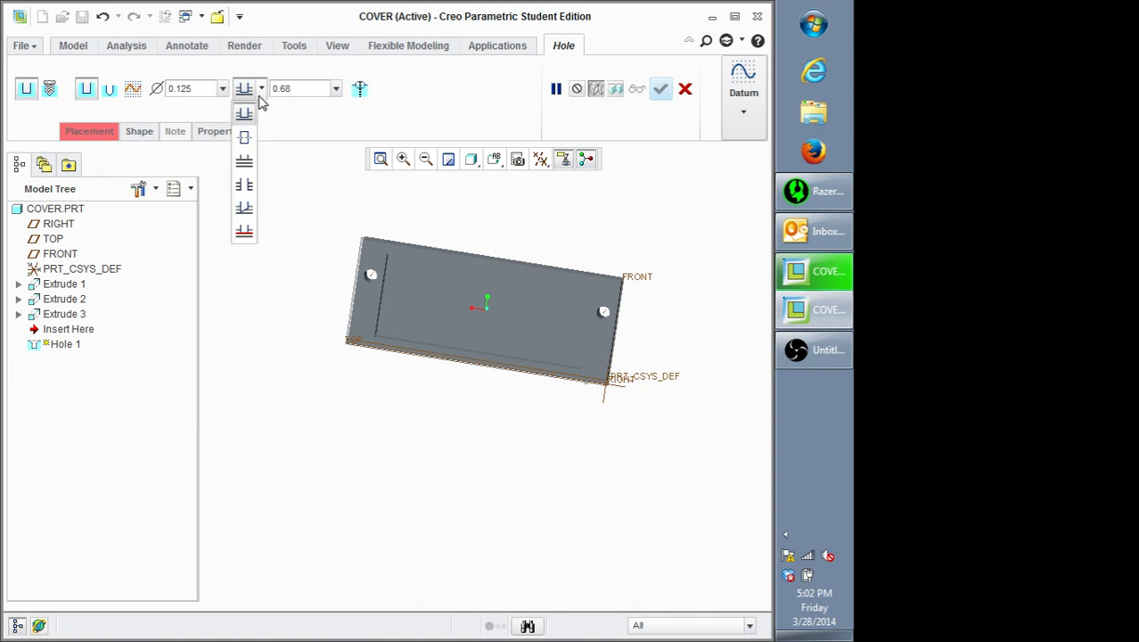
pyautogui.click(248, 164)
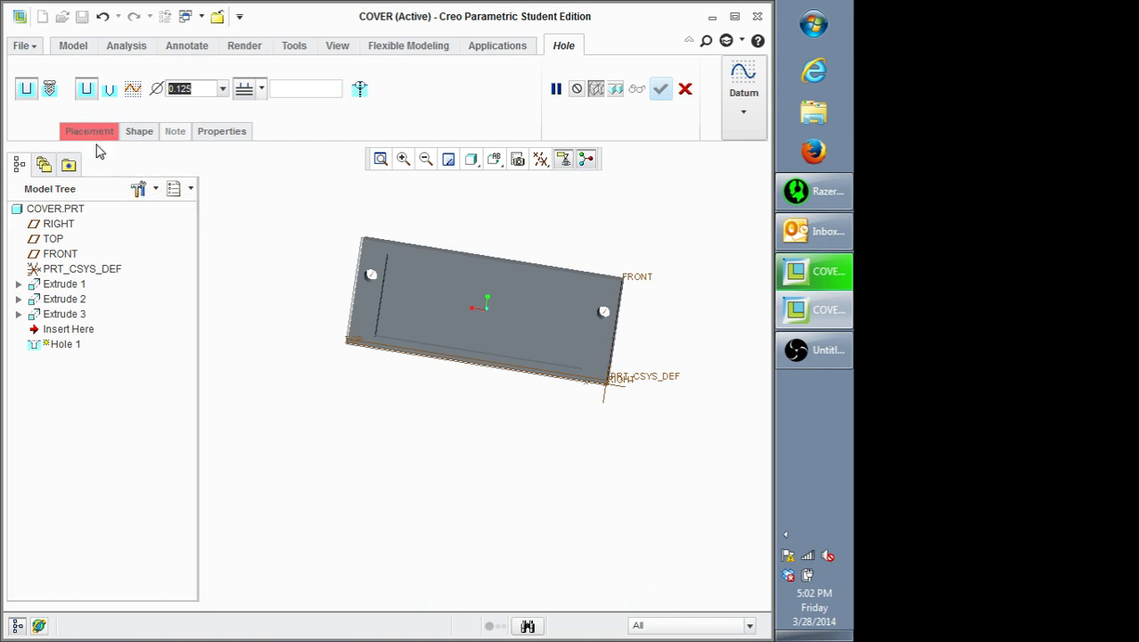
# Step: Place the hole on the plate's rim face, using the adjacent short end face and the lower long side face as offset references
pyautogui.click(85, 132)
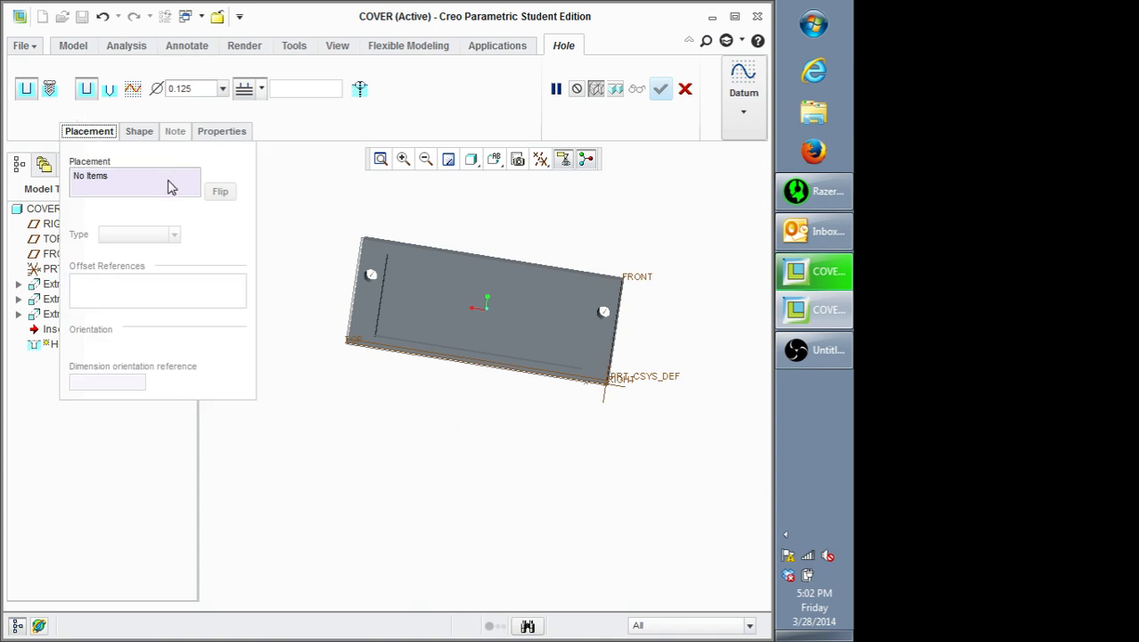
pyautogui.click(93, 182)
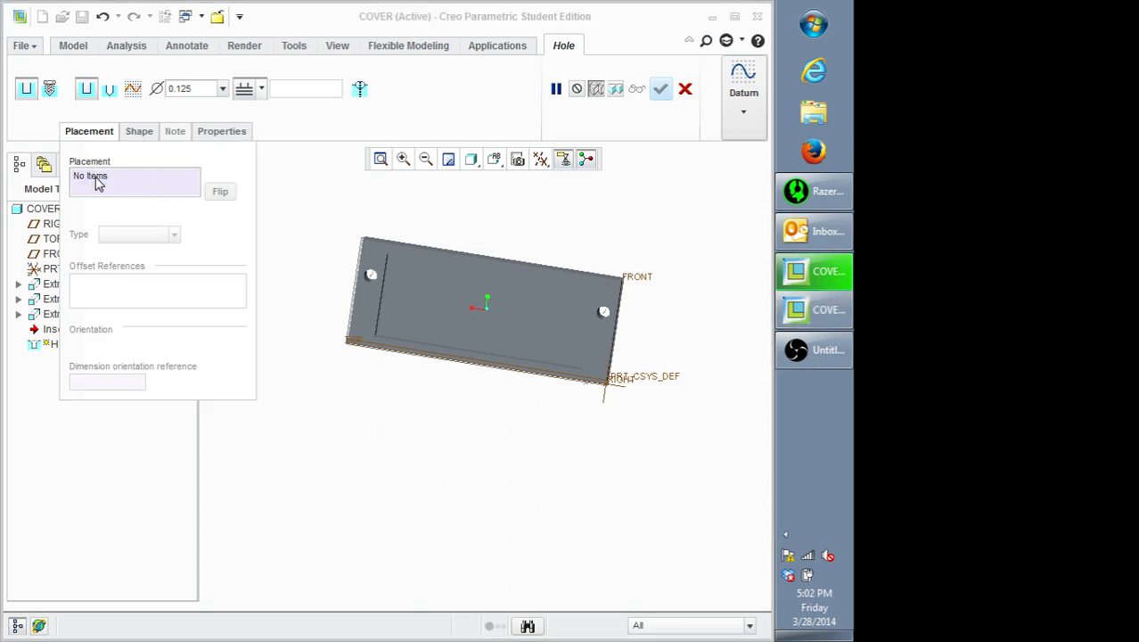
pyautogui.click(374, 270)
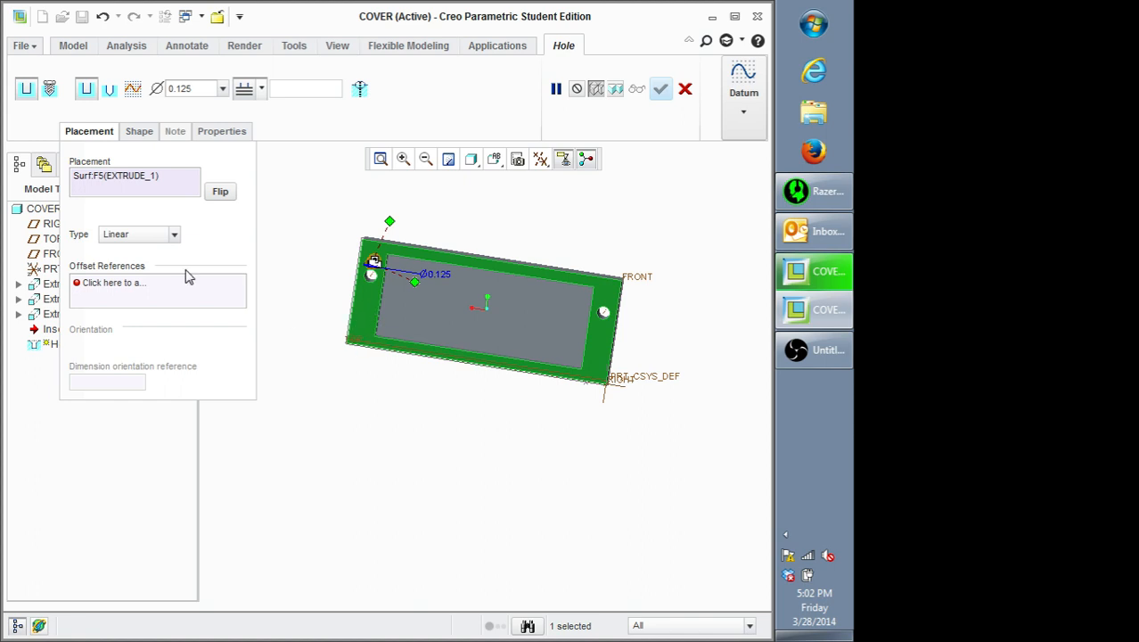
pyautogui.click(151, 286)
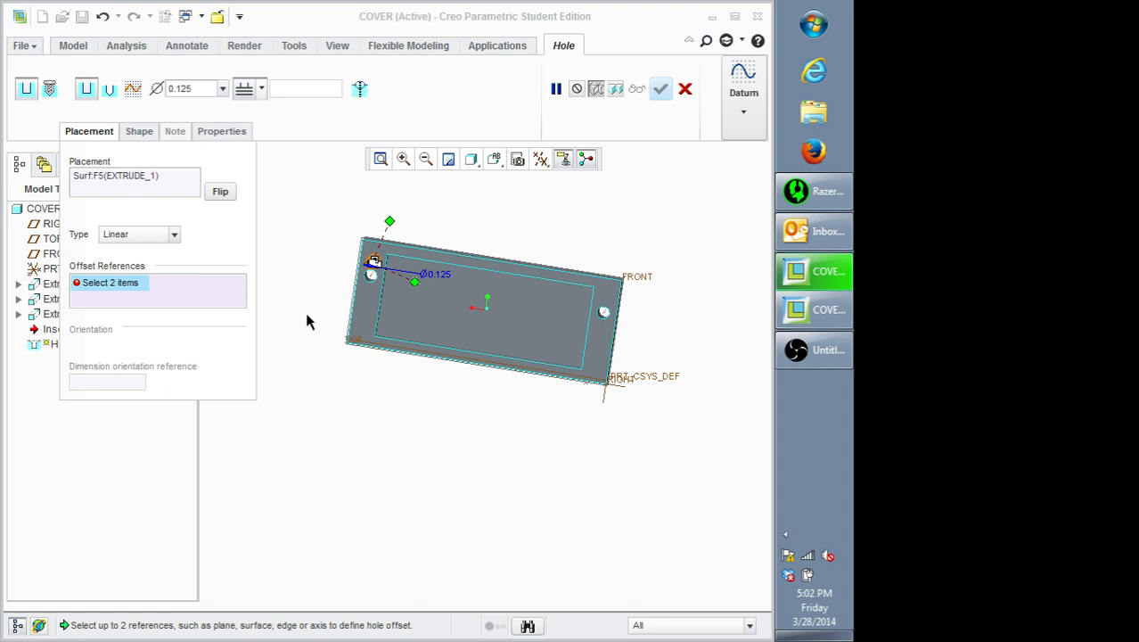
pyautogui.moveTo(405, 385); pyautogui.dragTo(462, 354, button='middle')
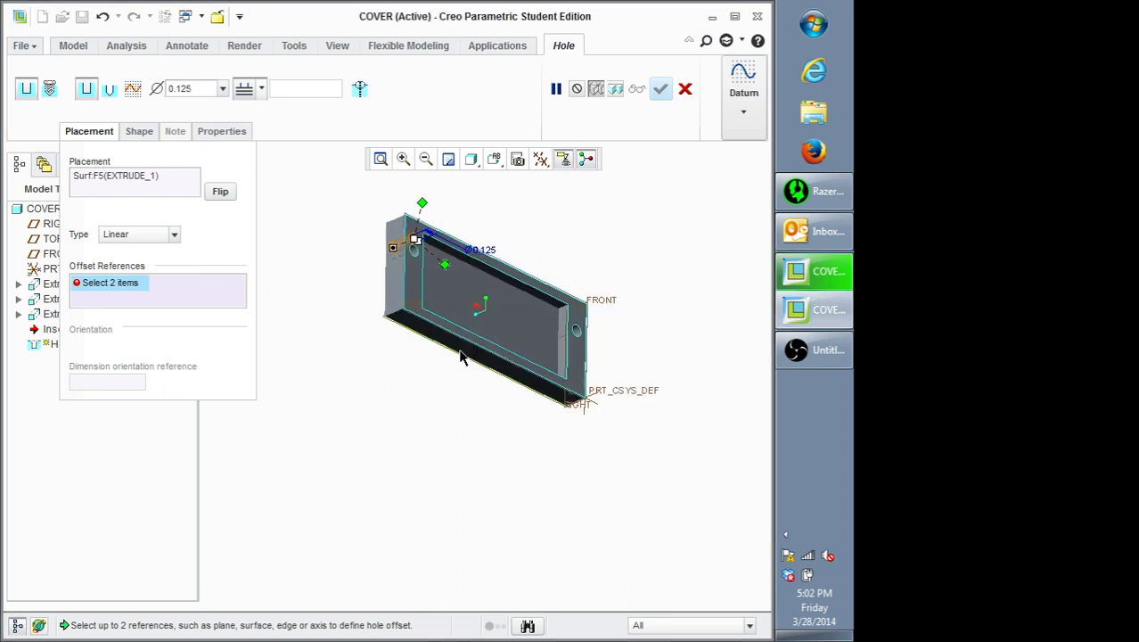
pyautogui.click(400, 277)
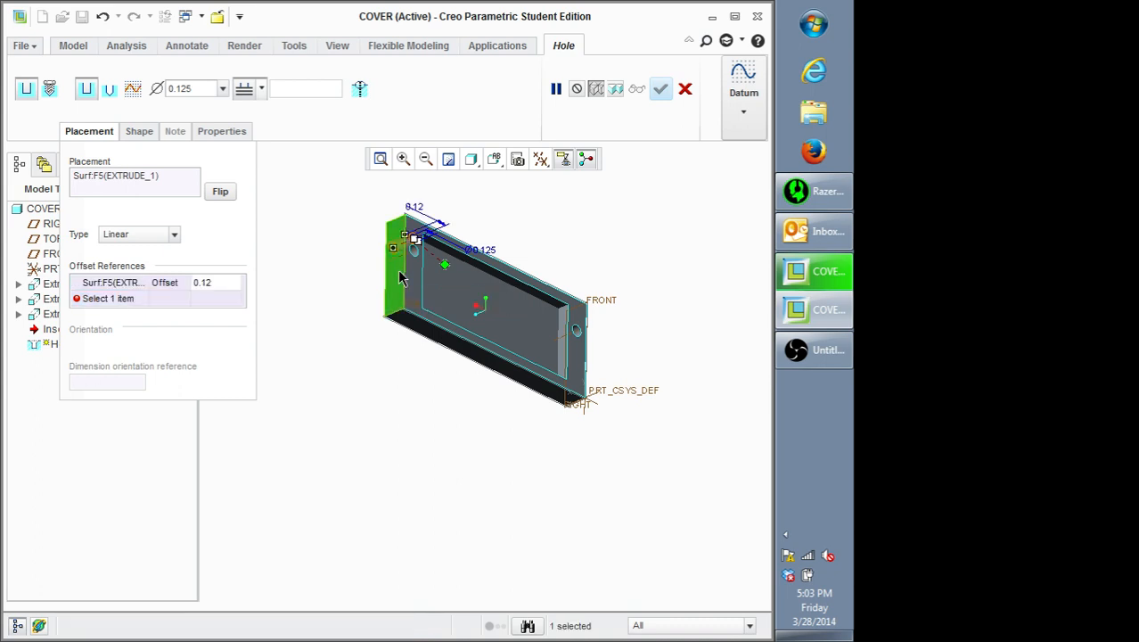
pyautogui.keyDown('ctrl'); pyautogui.click(411, 326); pyautogui.keyUp('ctrl')
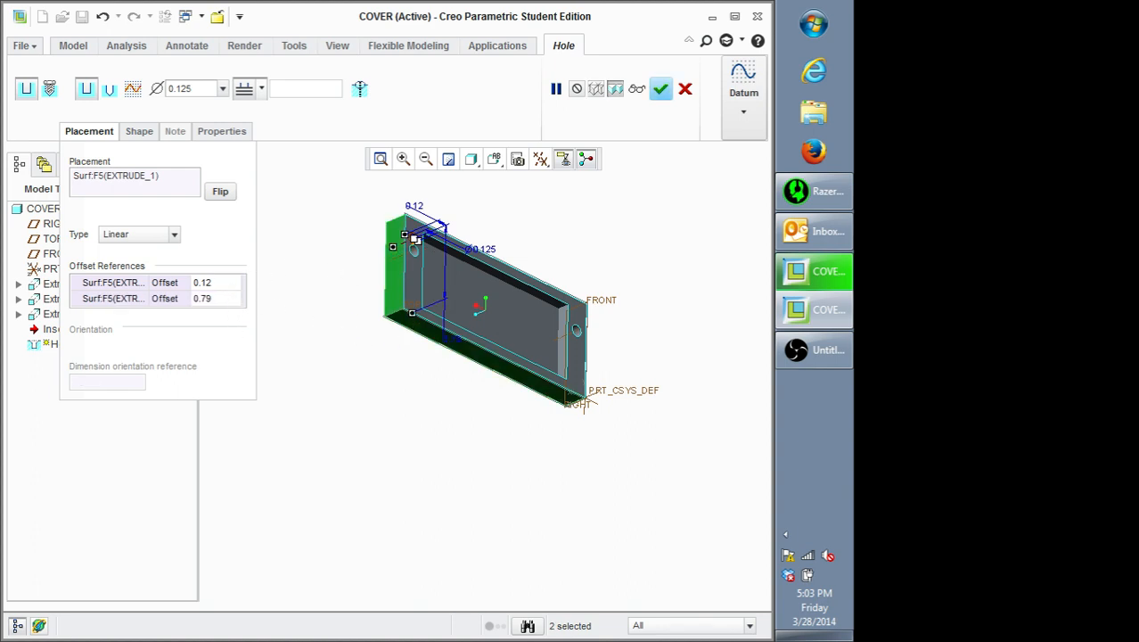
# Step: Set the hole's offsets to .25/2 from the short end face and 1/3 from the lower long face, and complete the hole
pyautogui.moveTo(413, 238); pyautogui.dragTo(312, 286, button='middle')
pyautogui.scroll(1, 313, 286)
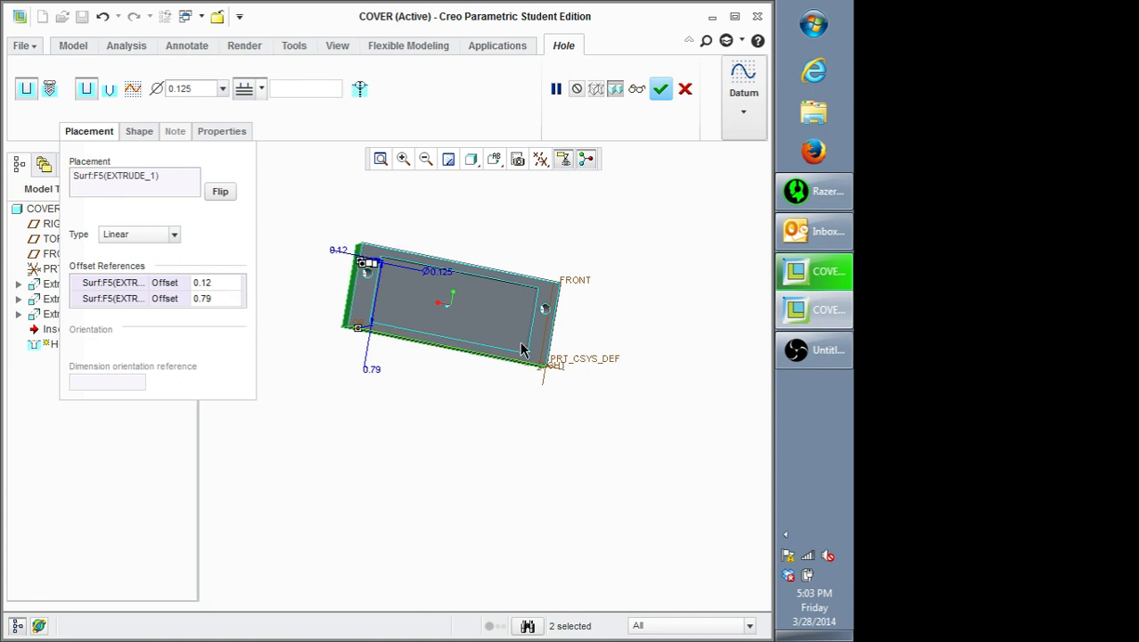
pyautogui.click(214, 283)
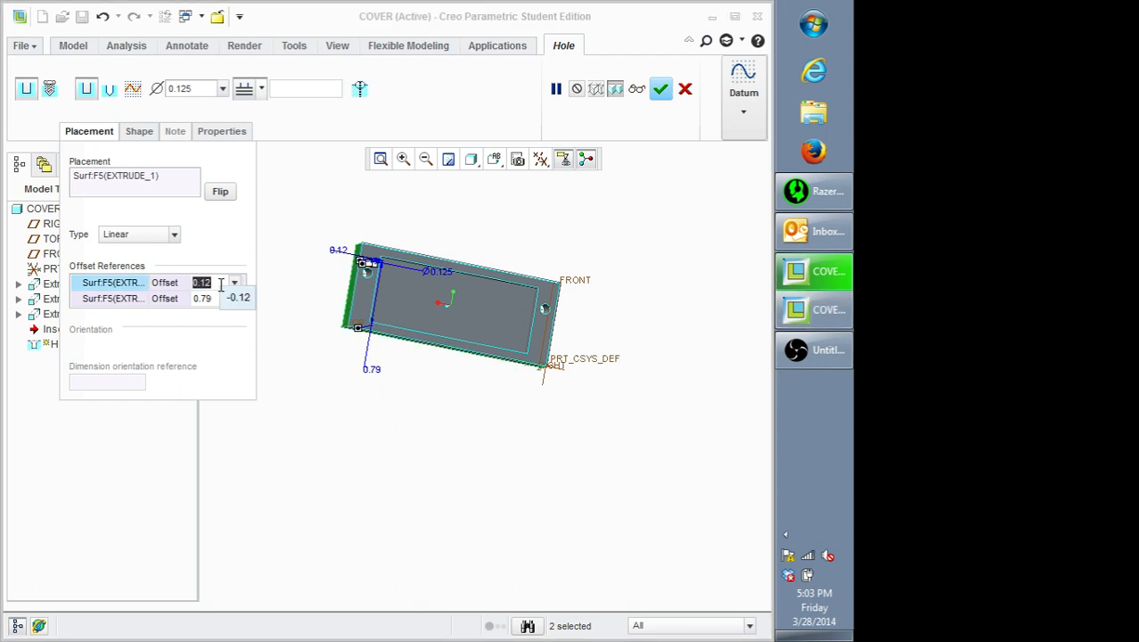
pyautogui.write('.25/2')
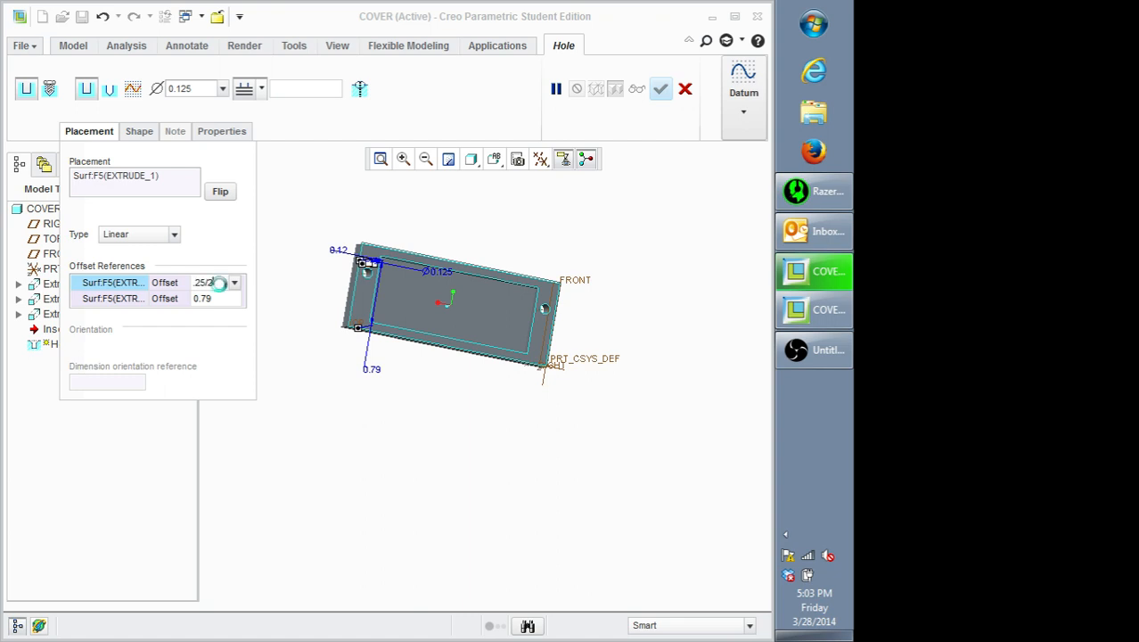
pyautogui.press('Return')
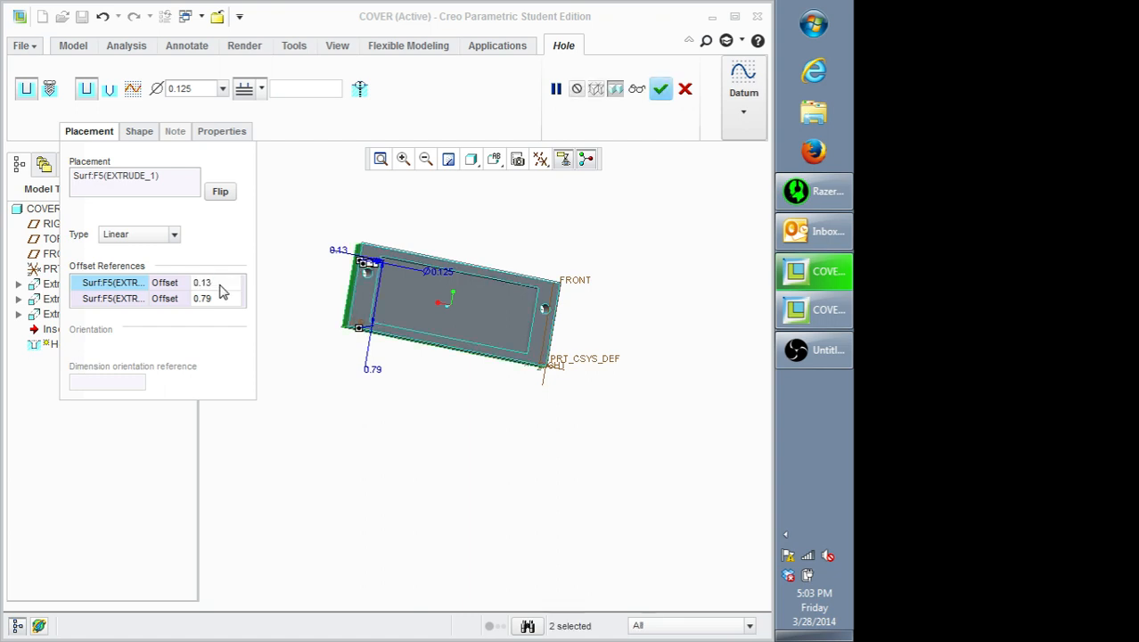
pyautogui.click(205, 297)
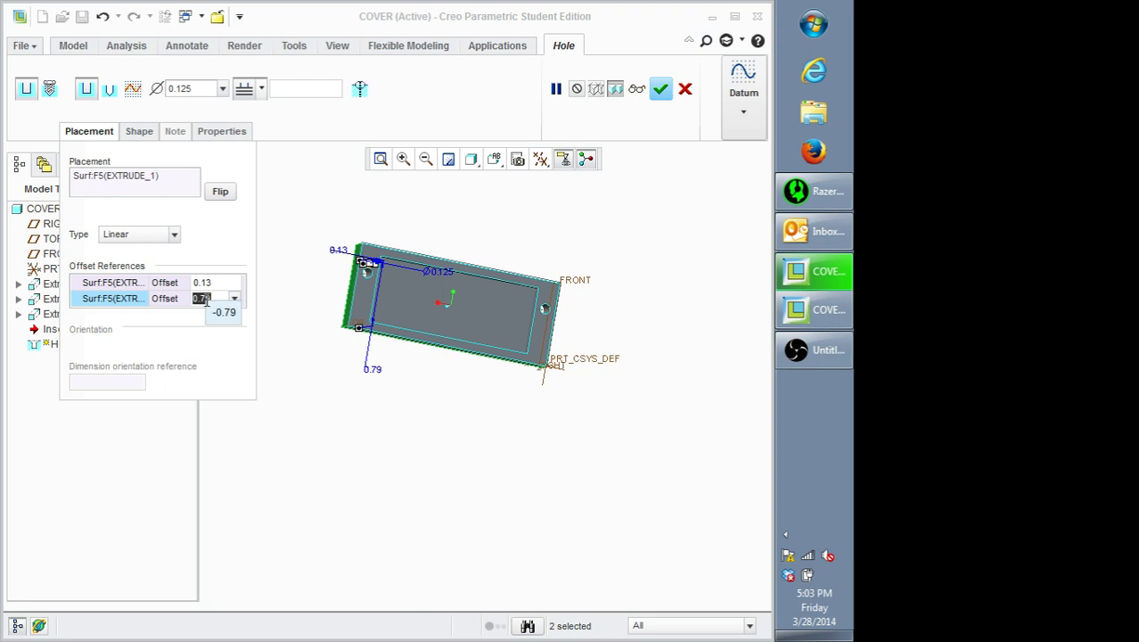
pyautogui.write('1/3')
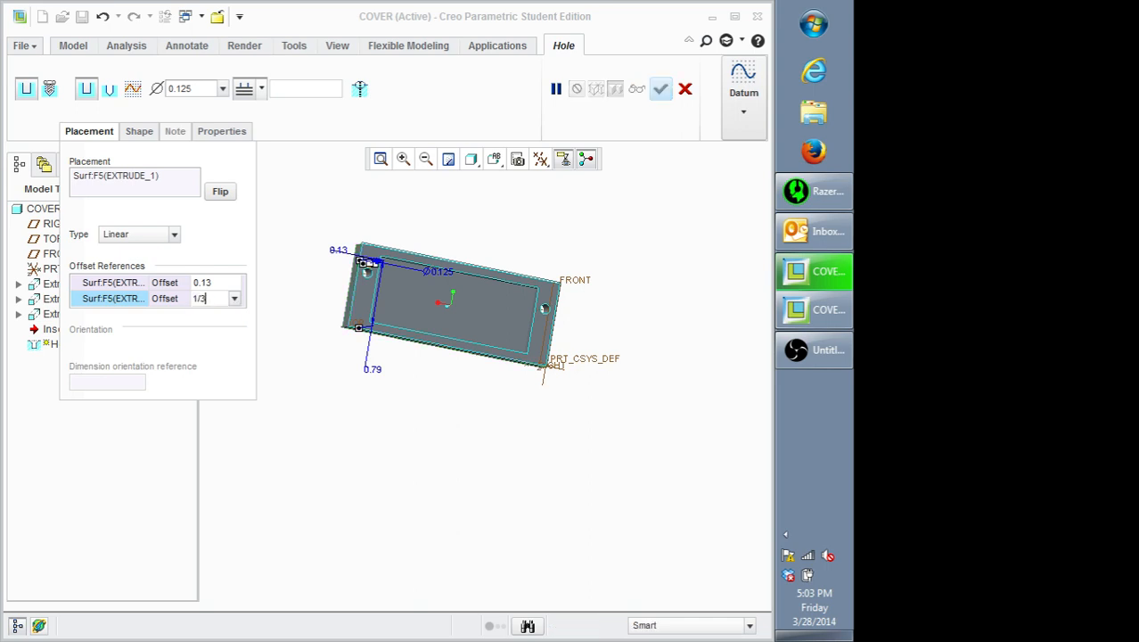
pyautogui.press('Return')
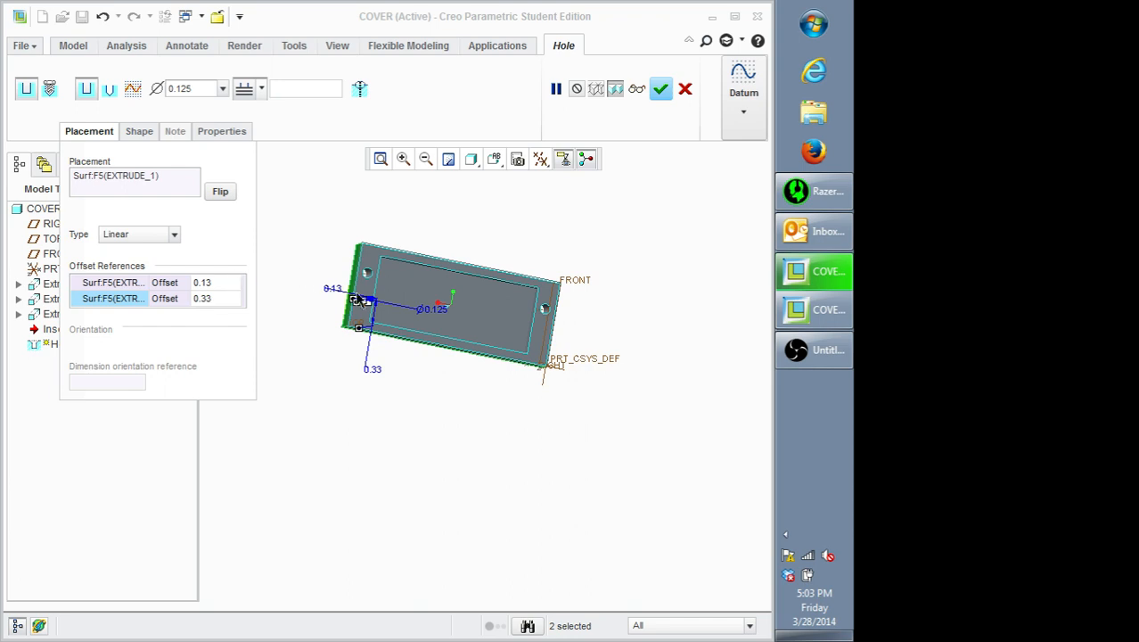
pyautogui.scroll(5, 374, 307)
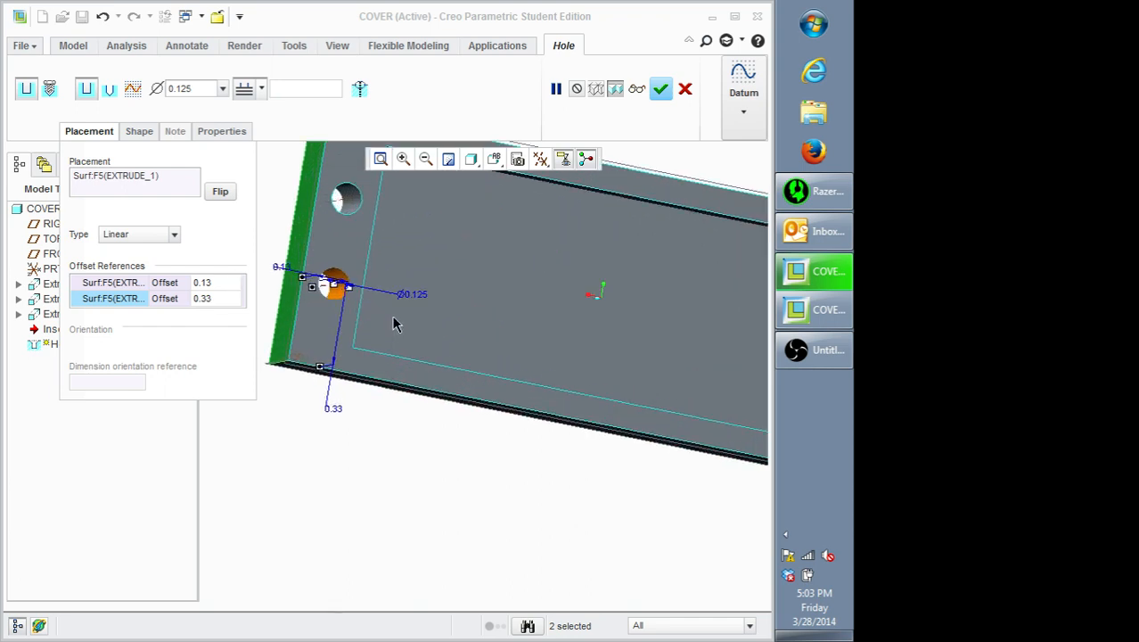
pyautogui.scroll(-6, 396, 324)
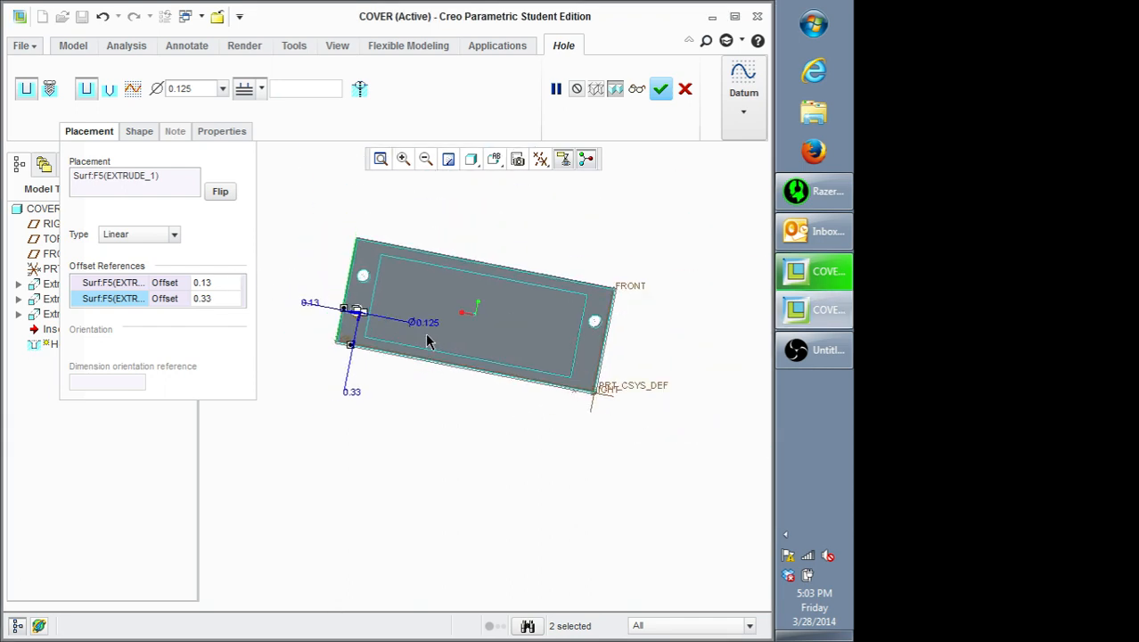
pyautogui.click(661, 89)
# Step: Start another simple hole with a 0.125 diameter and set its depth option to To Next
pyautogui.scroll(1, 659, 240)
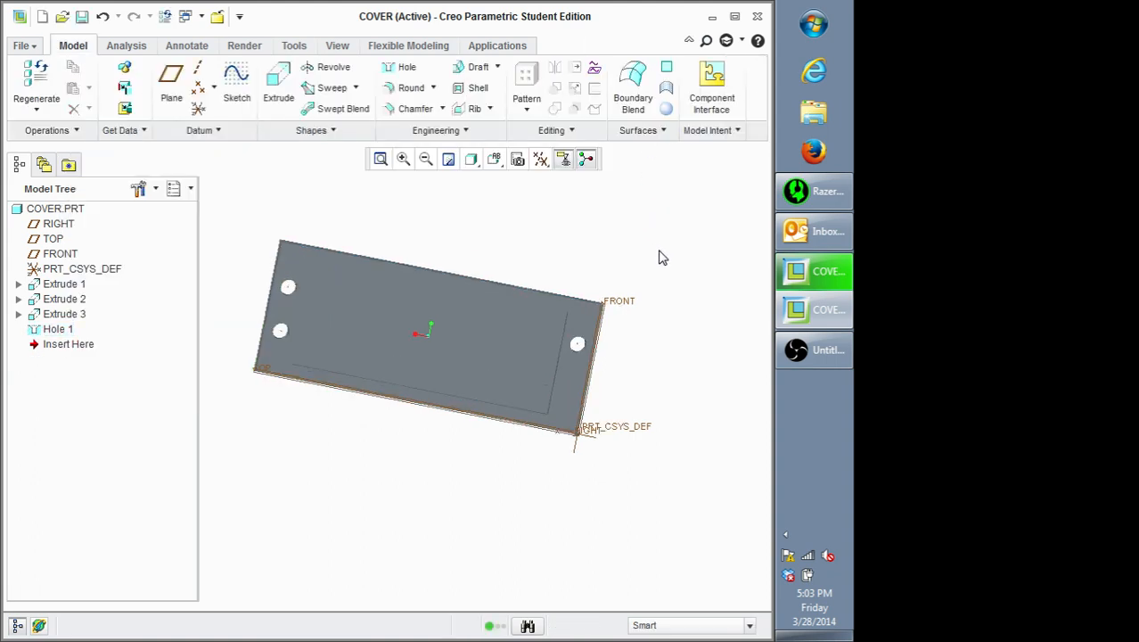
pyautogui.scroll(1, 617, 358)
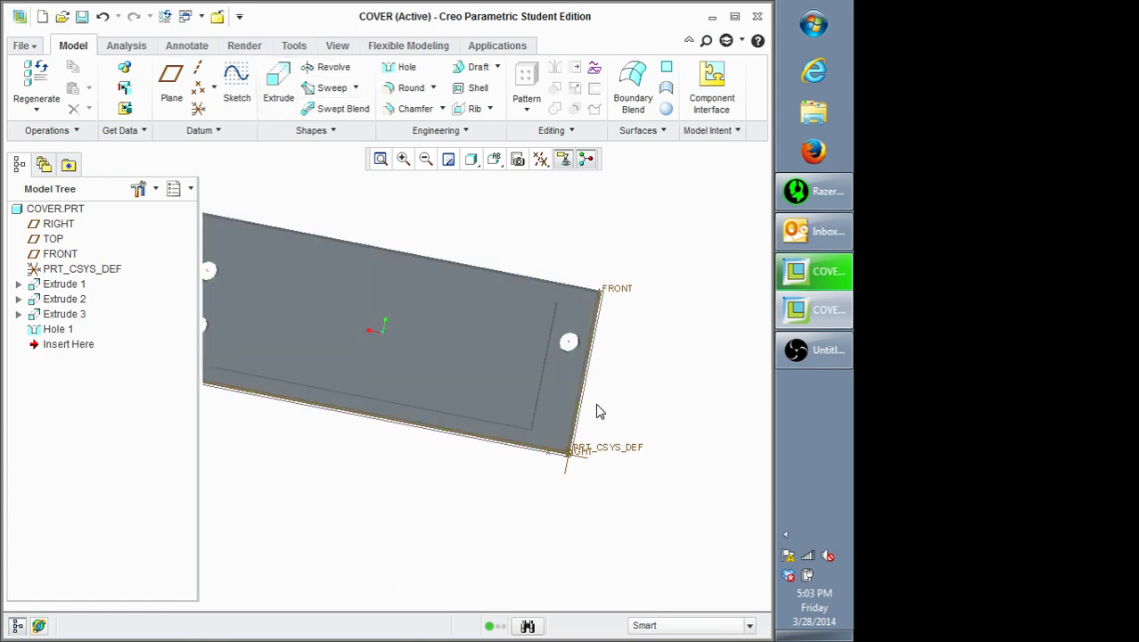
pyautogui.click(540, 426)
pyautogui.click(403, 71)
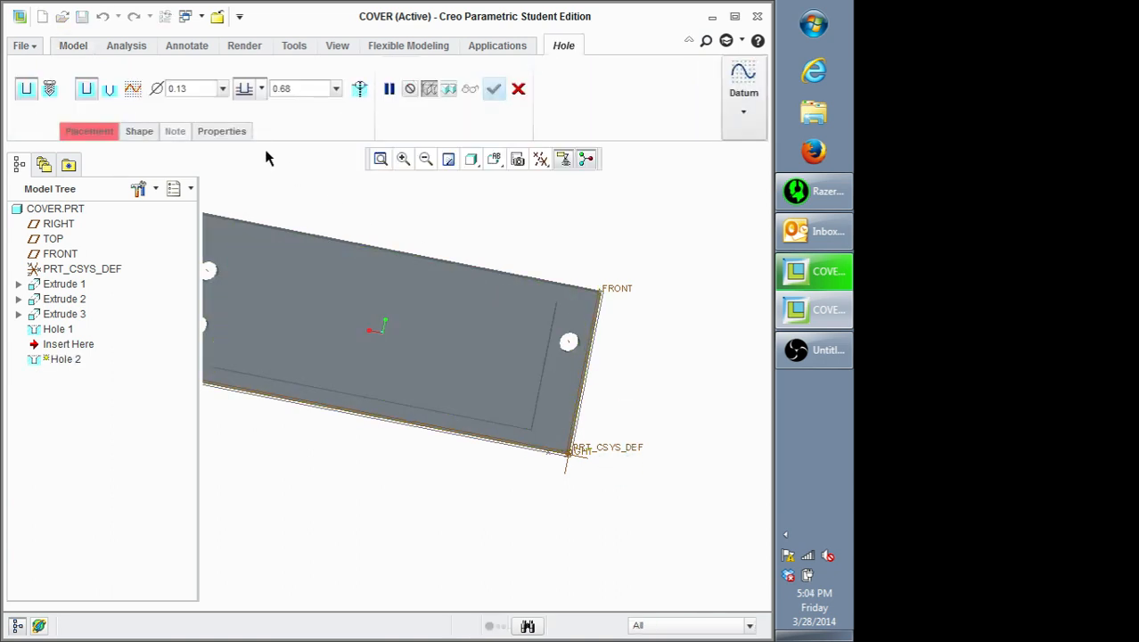
pyautogui.doubleClick(183, 90)
pyautogui.press('BackSpace')
pyautogui.write('25')
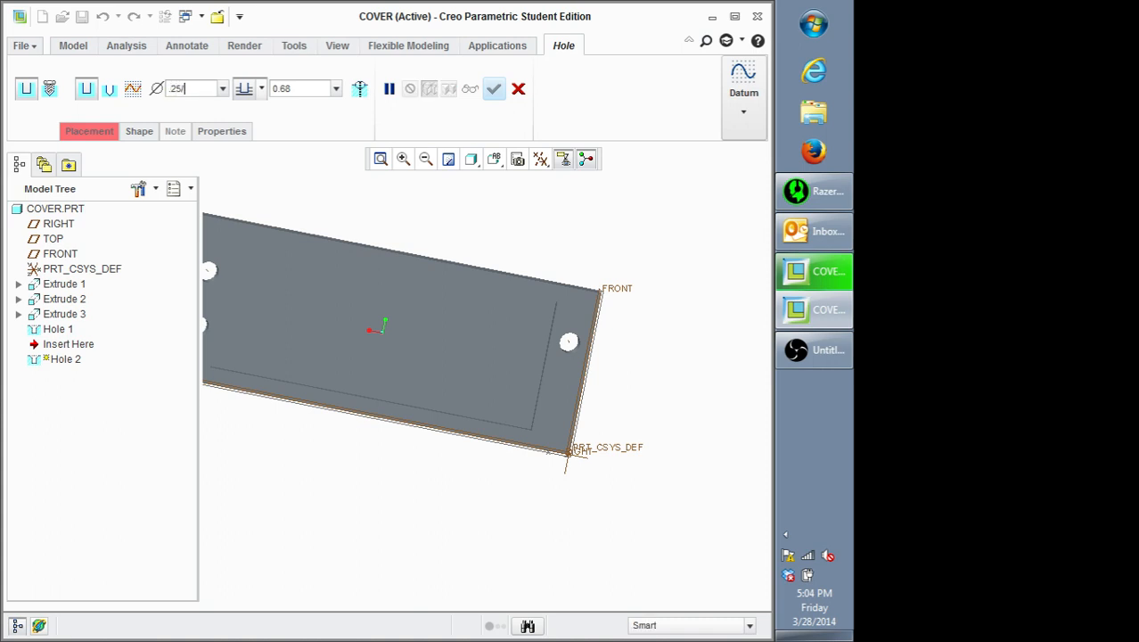
pyautogui.write('.125')
pyautogui.press('Return')
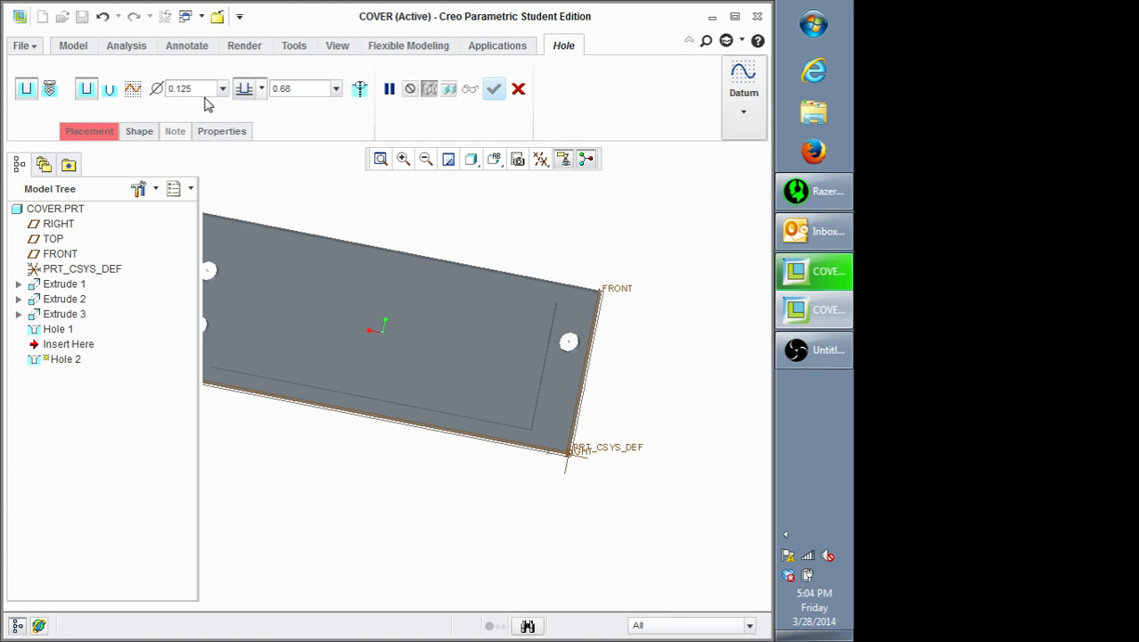
pyautogui.click(262, 89)
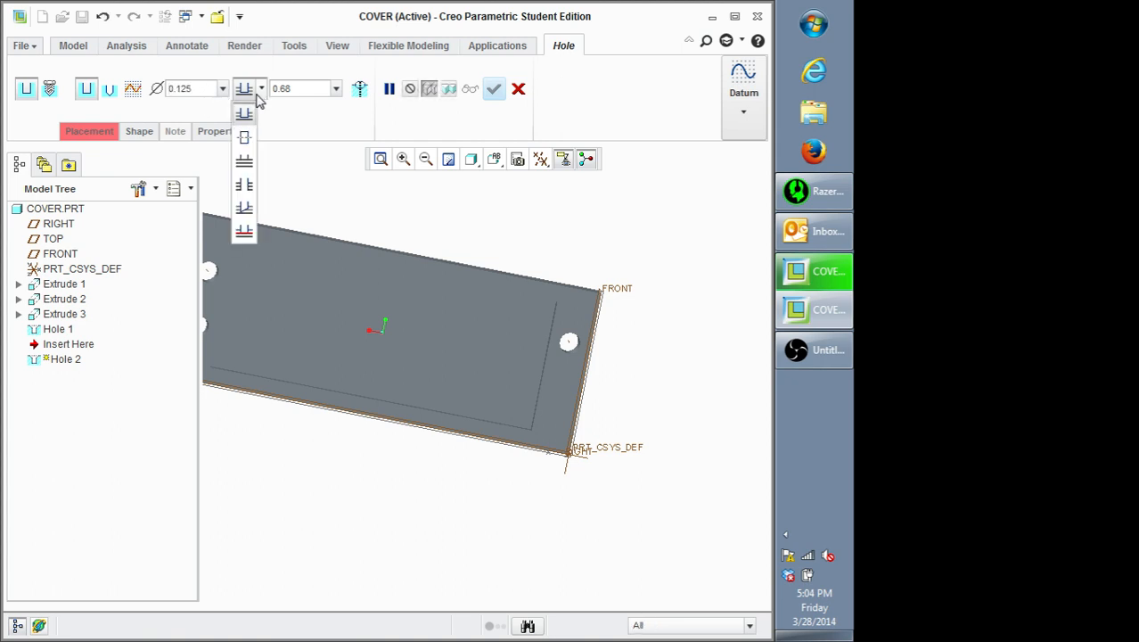
pyautogui.click(251, 166)
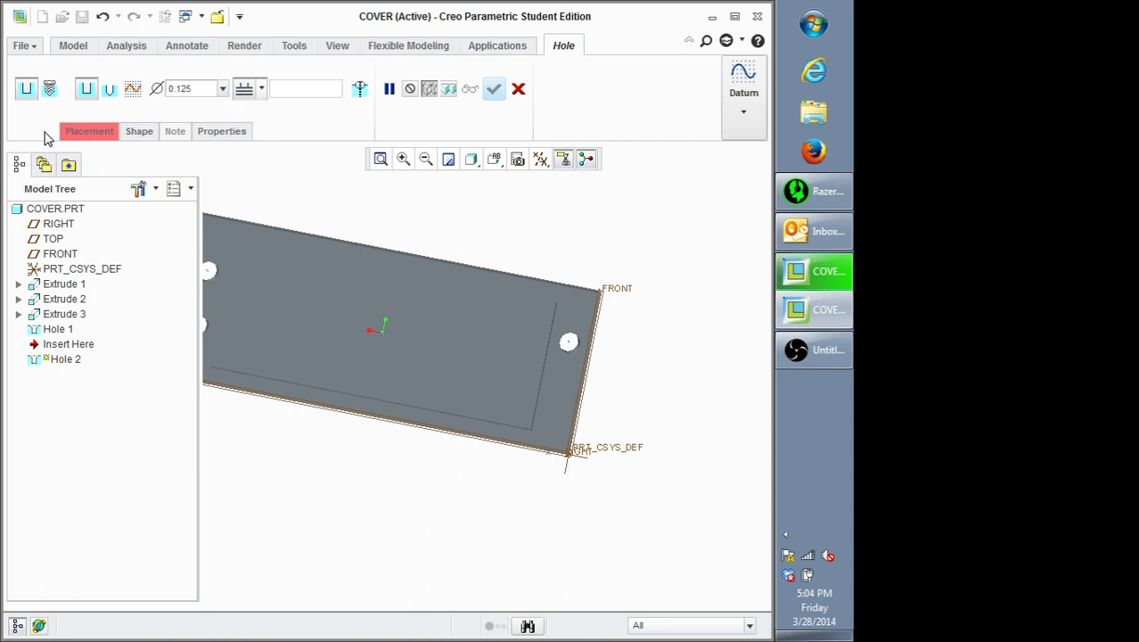
# Step: Place the hole on the plate's rim face near the existing end hole, using the lower long side face and adjacent short end face as offset references
pyautogui.click(71, 134)
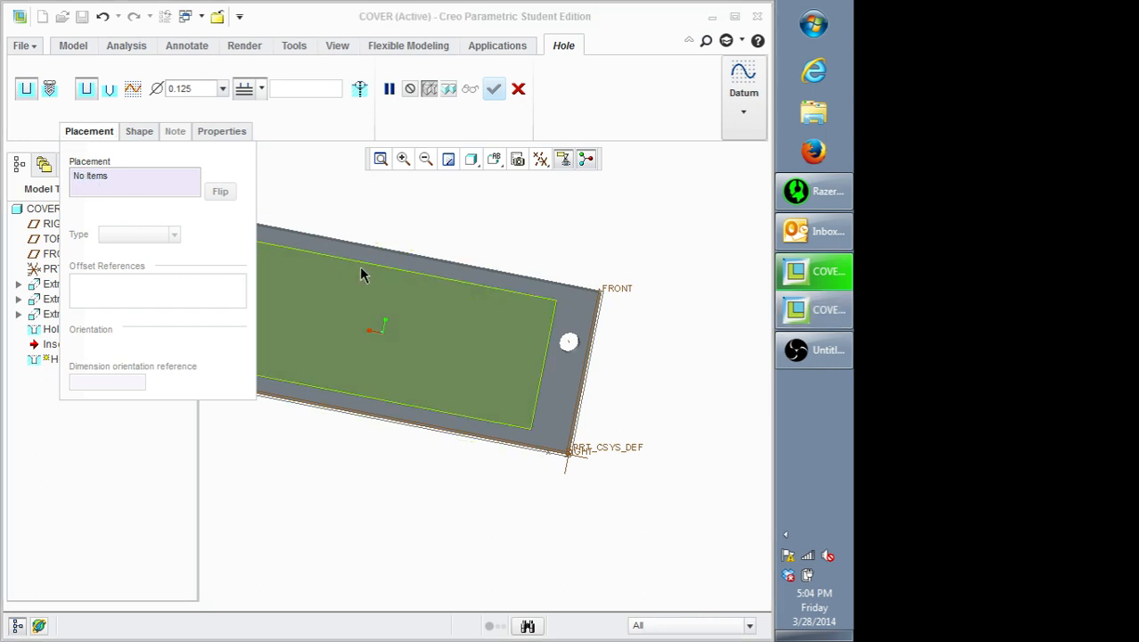
pyautogui.click(576, 301)
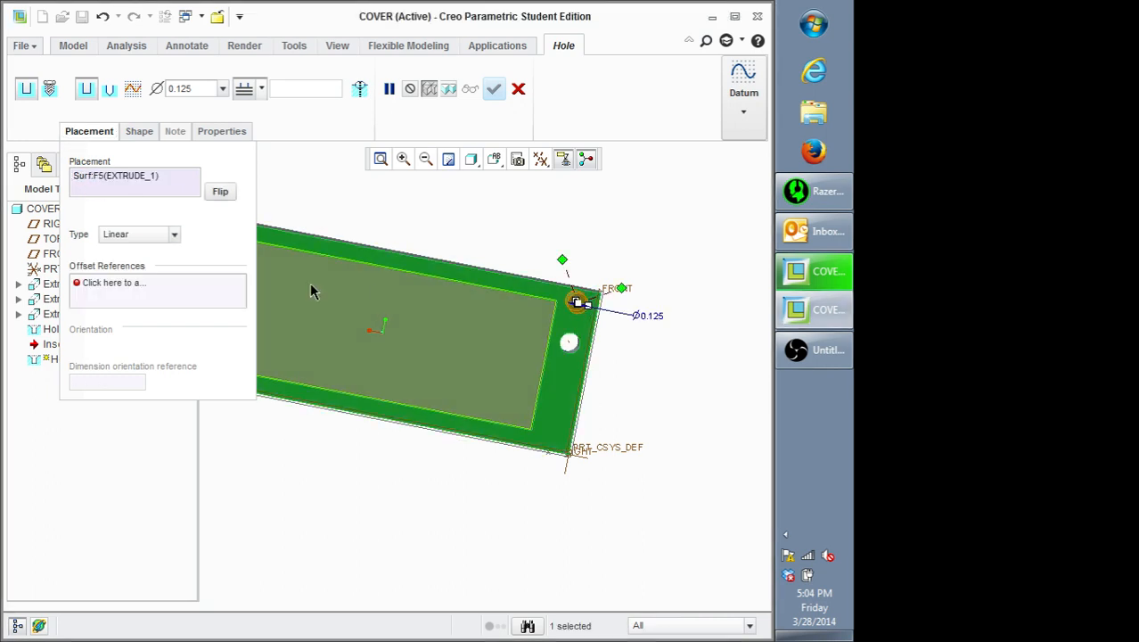
pyautogui.click(91, 283)
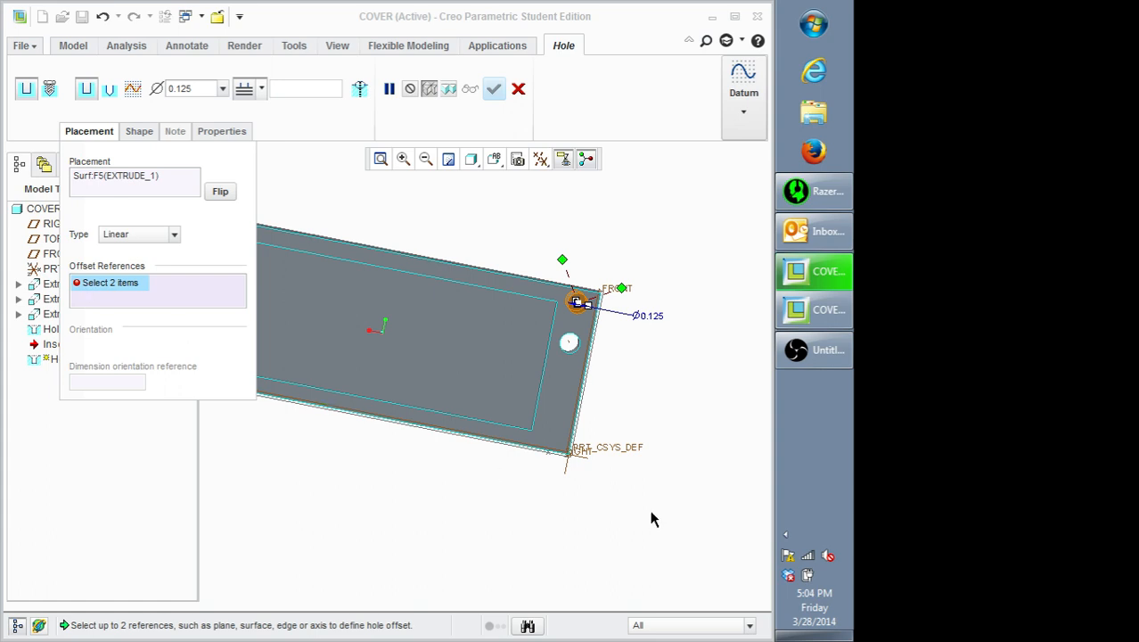
pyautogui.moveTo(643, 508); pyautogui.dragTo(630, 452, button='middle')
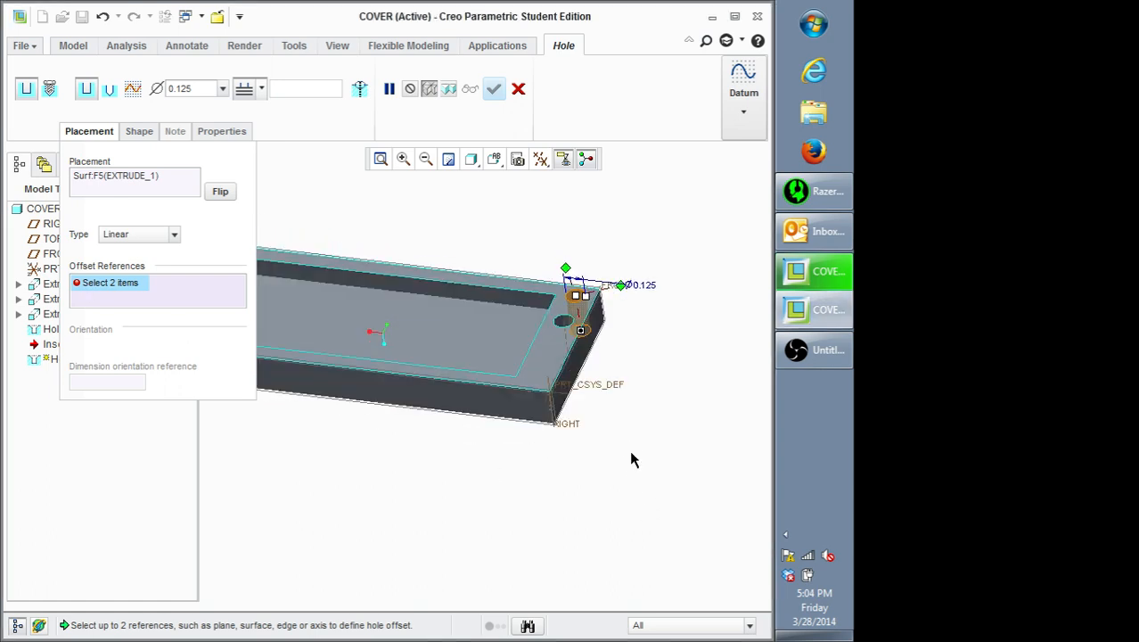
pyautogui.click(525, 399)
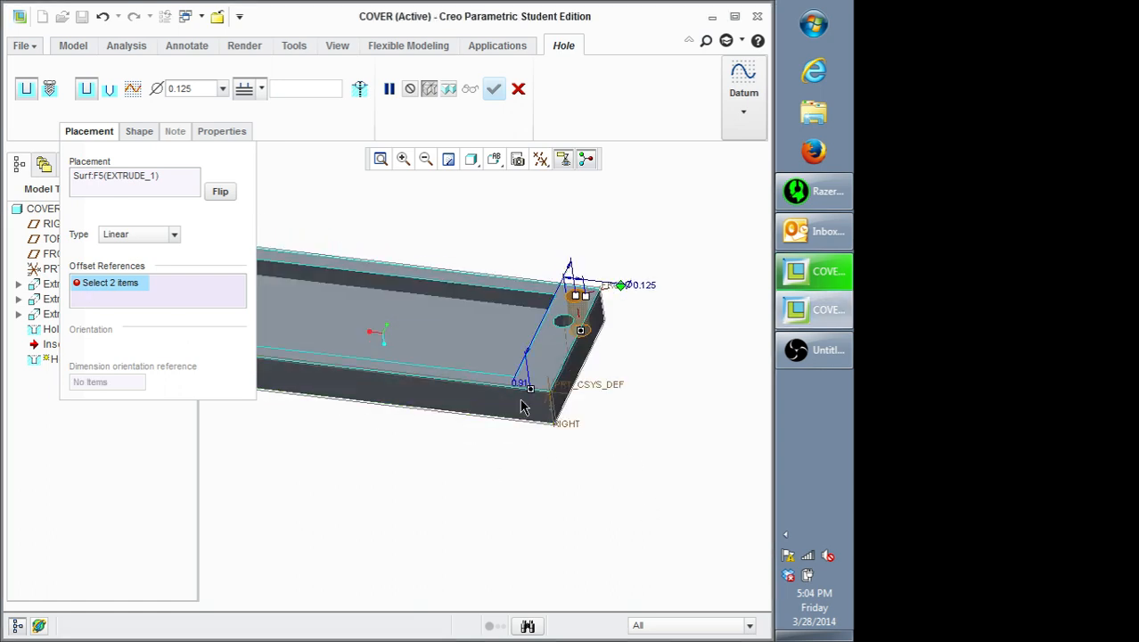
pyautogui.click(580, 367)
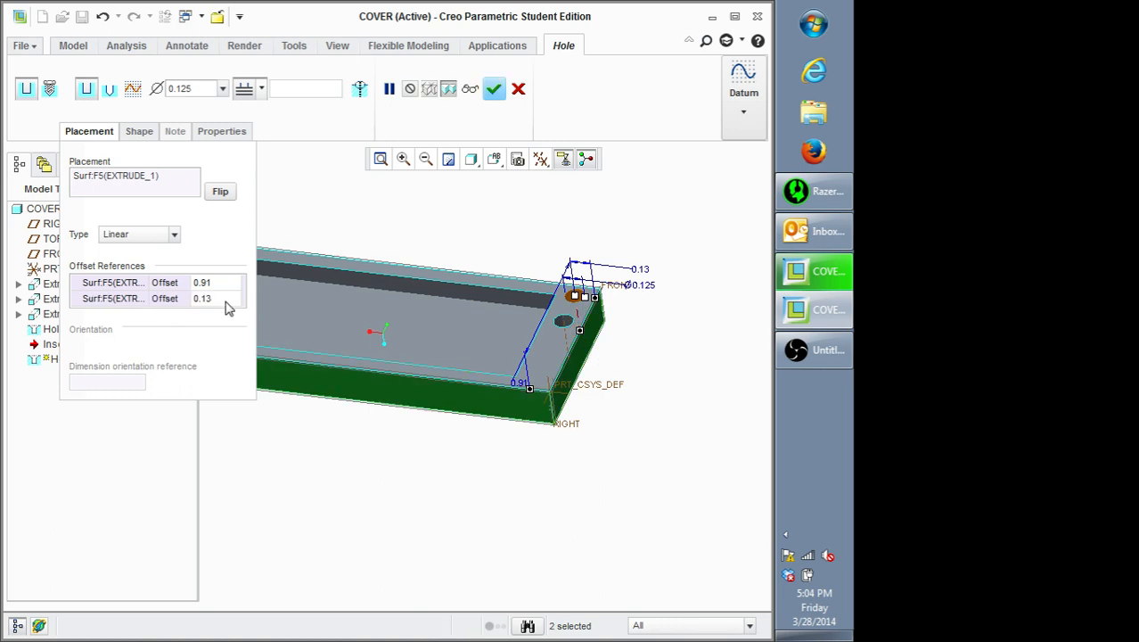
# Step: Set the hole's offsets to 1/3 from the lower long face and .25/2 from the short end face, and complete the hole
pyautogui.click(205, 283)
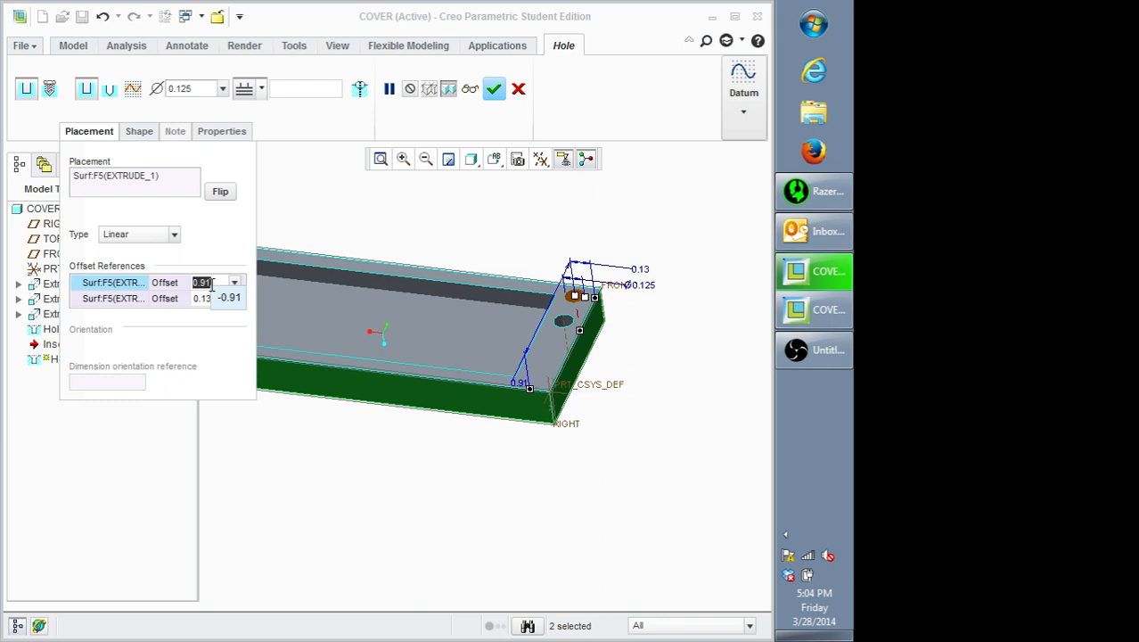
pyautogui.write('1/3')
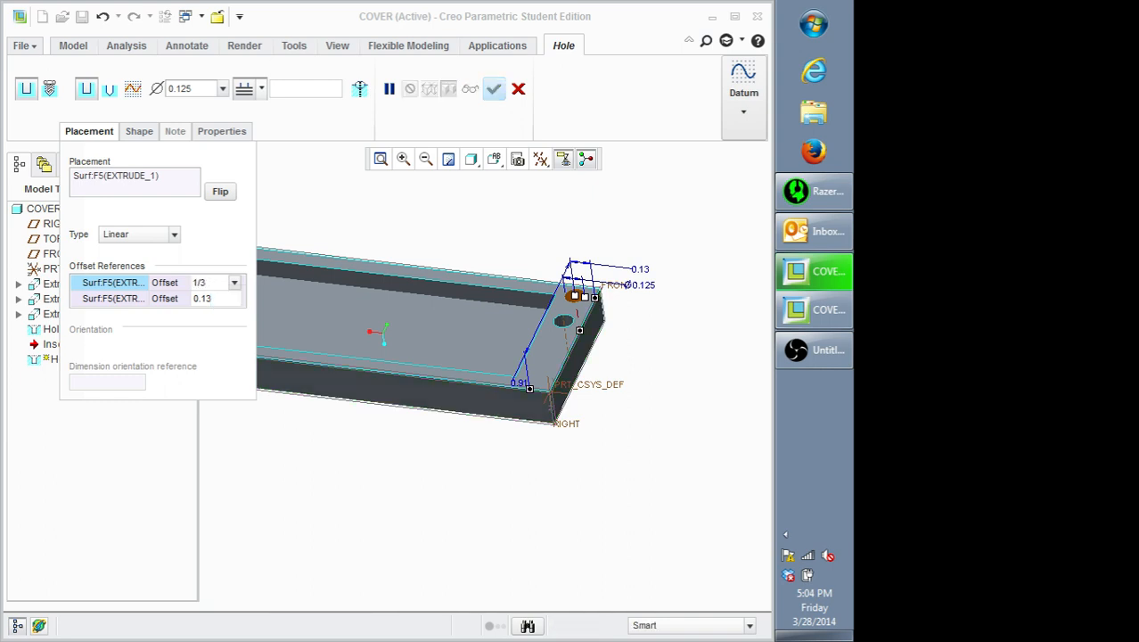
pyautogui.press('Return')
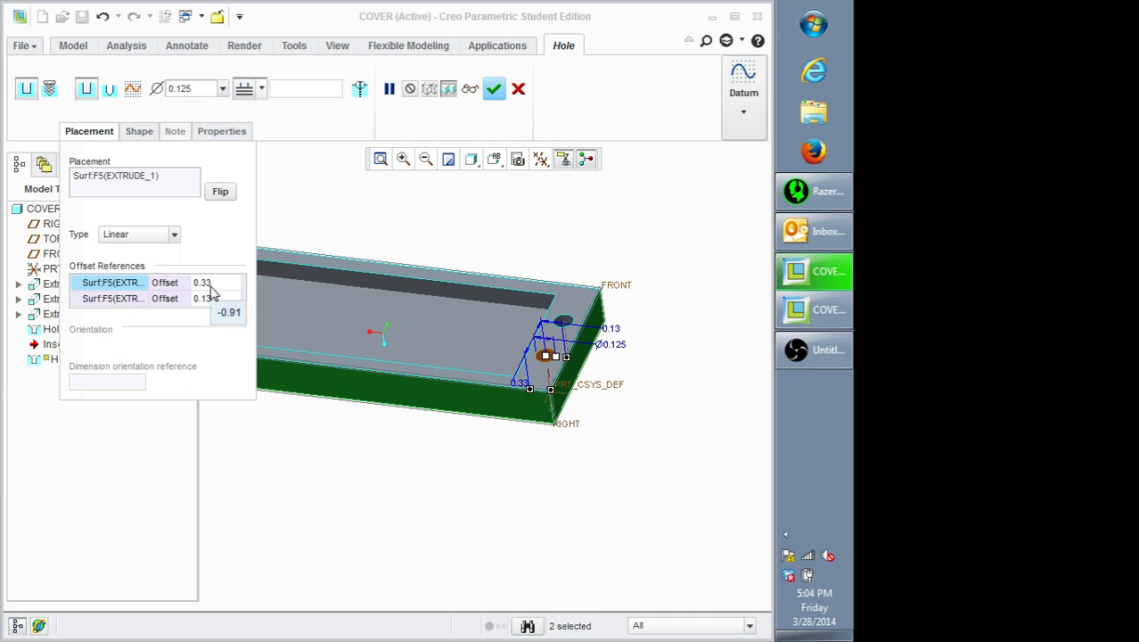
pyautogui.click(216, 298)
pyautogui.write('.25')
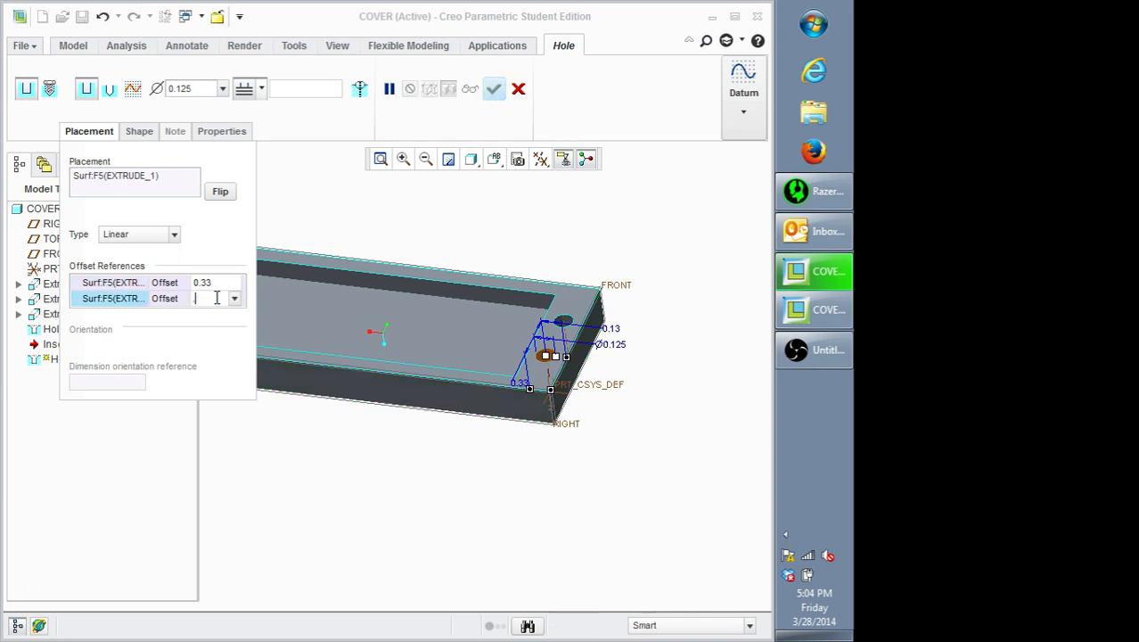
pyautogui.write('/2')
pyautogui.press('Return')
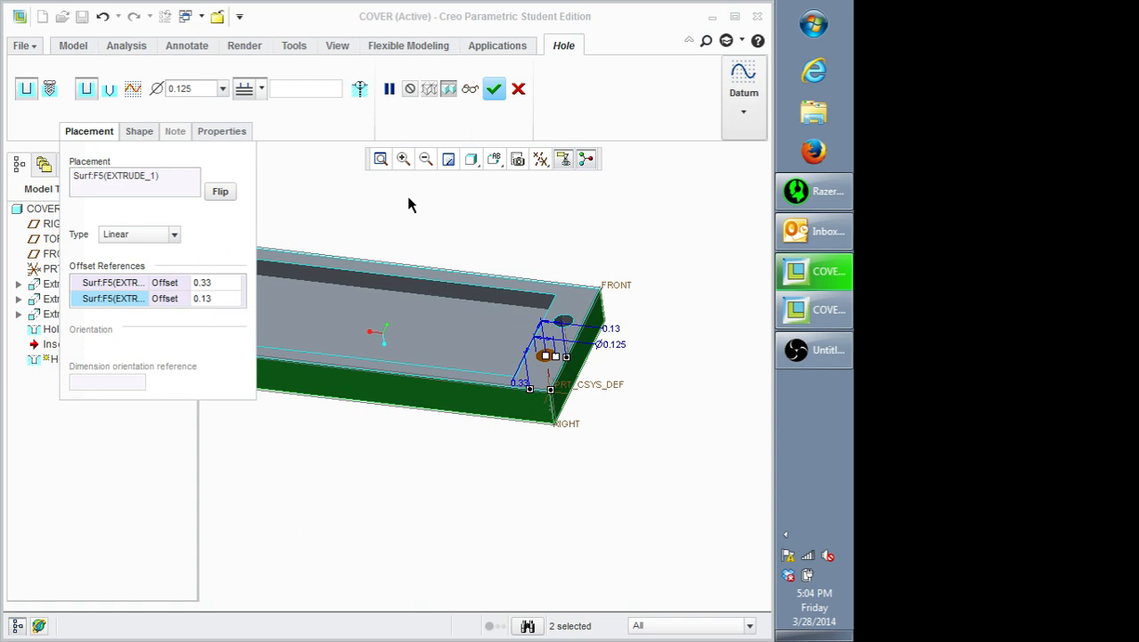
pyautogui.click(220, 305)
pyautogui.click(218, 302)
pyautogui.press('Return')
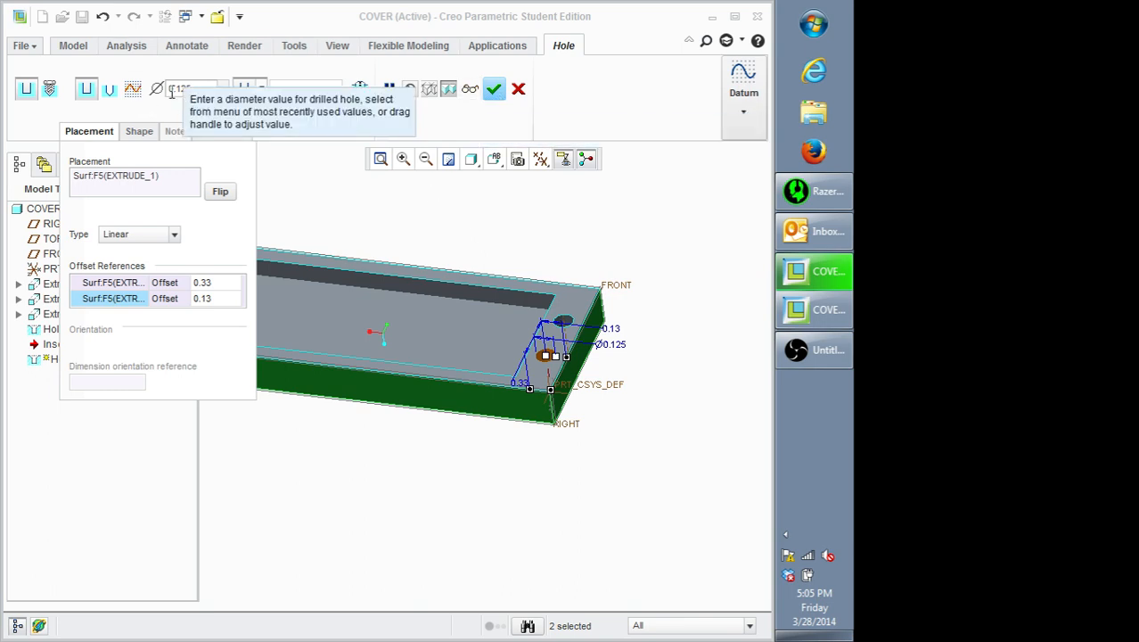
pyautogui.click(496, 93)
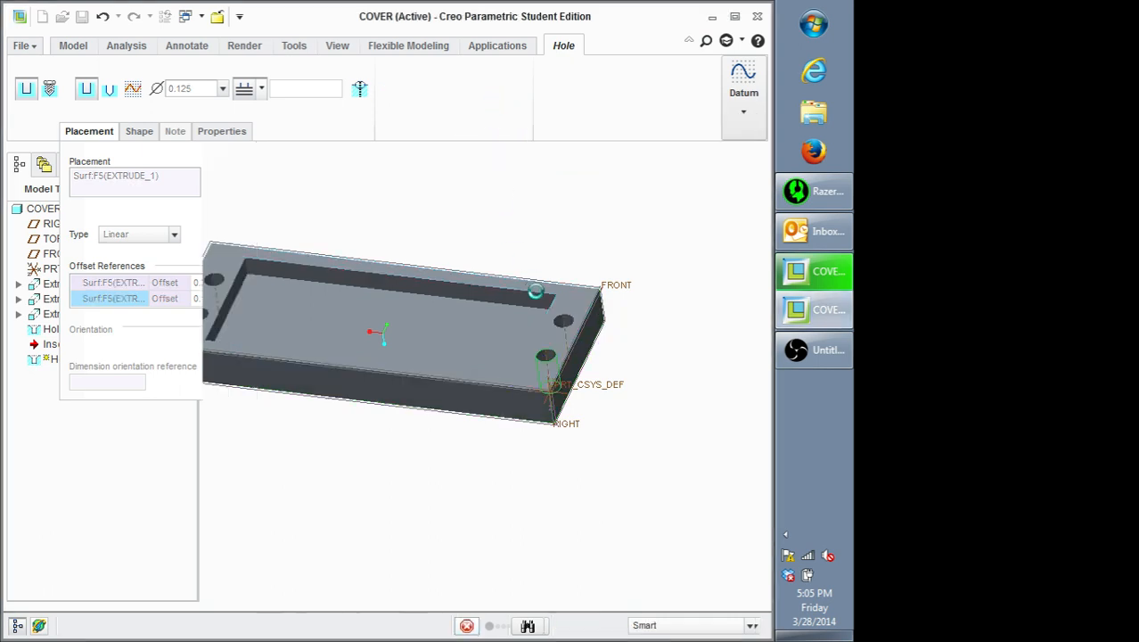
pyautogui.moveTo(522, 247); pyautogui.dragTo(534, 286, button='middle')
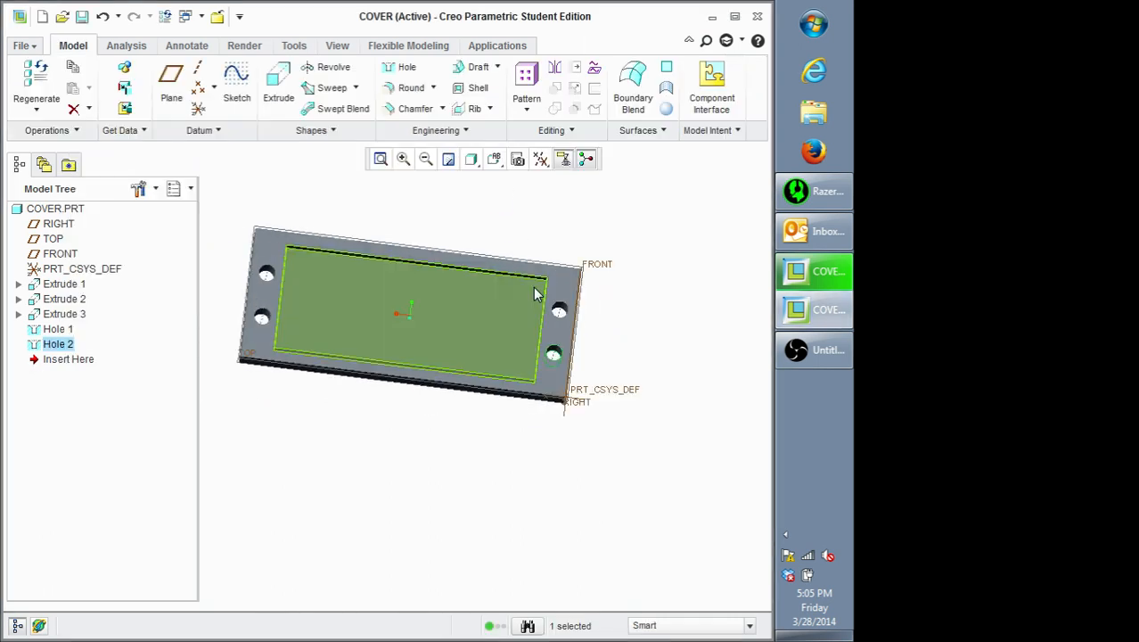
pyautogui.click(433, 221)
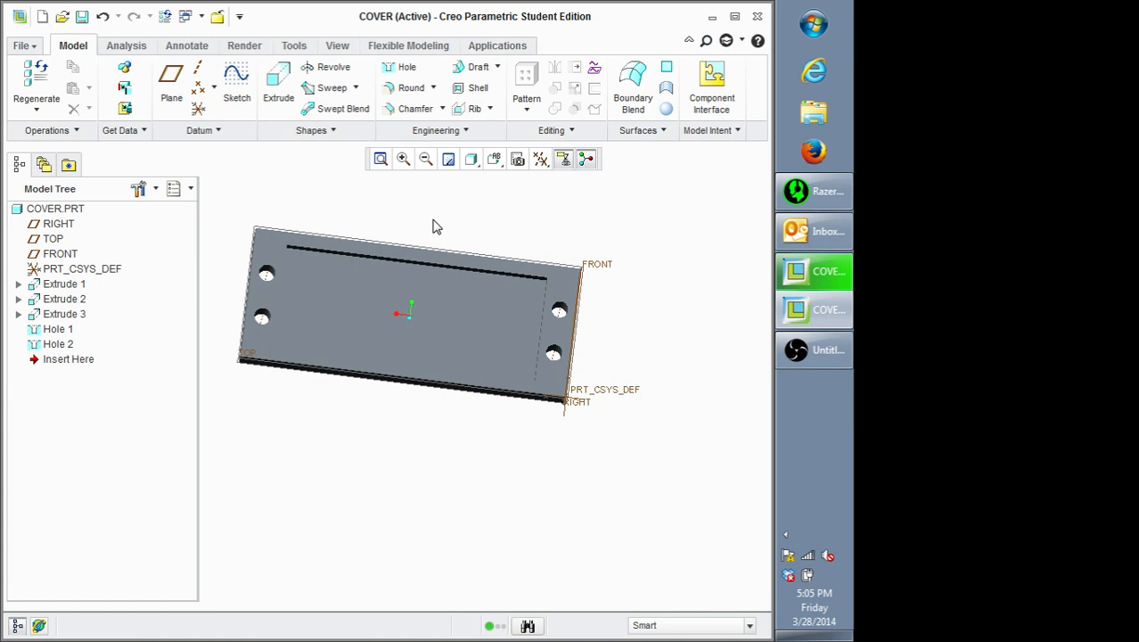
pyautogui.click(424, 161)
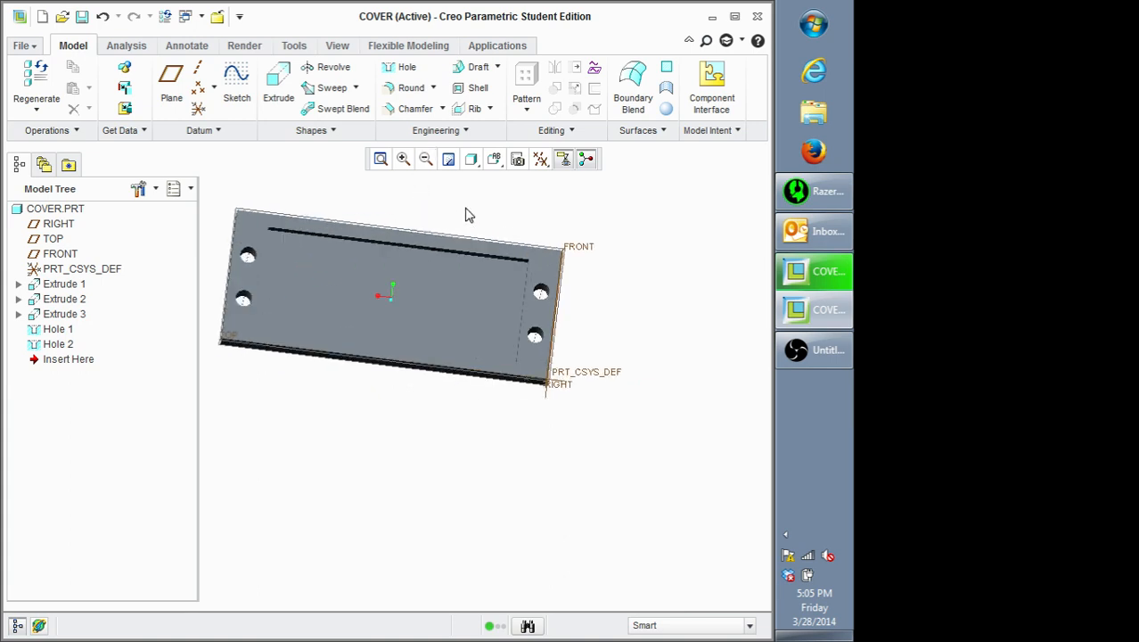
pyautogui.moveTo(410, 216)
pyautogui.mouseDown(button='middle')
pyautogui.moveTo(387, 188)
pyautogui.moveTo(394, 203)
pyautogui.mouseUp(button='middle')
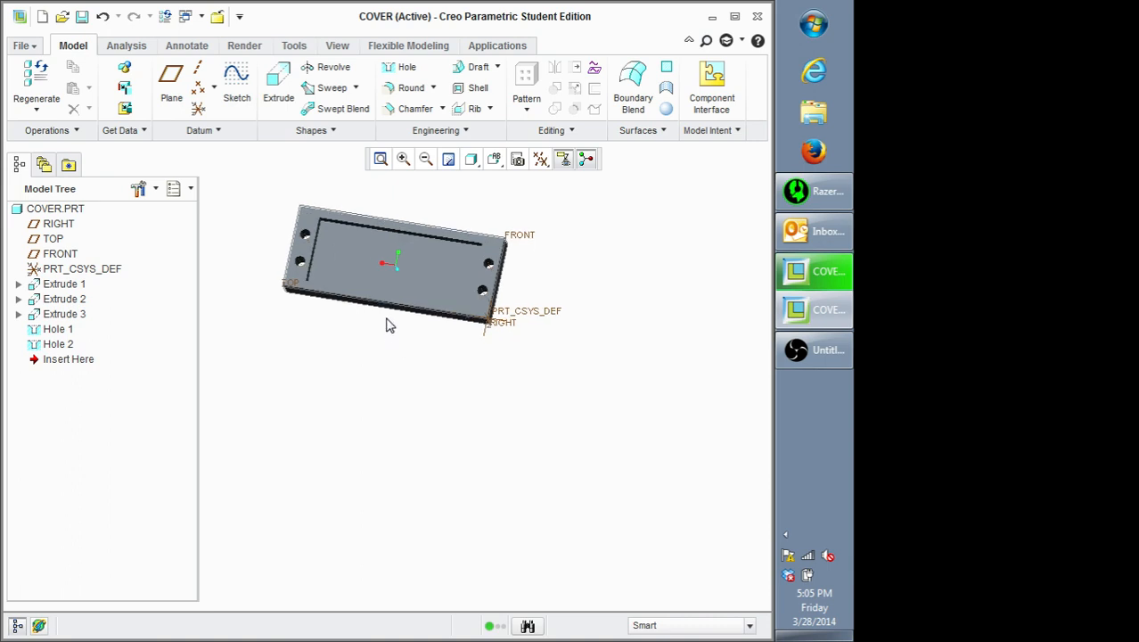
pyautogui.click(348, 287)
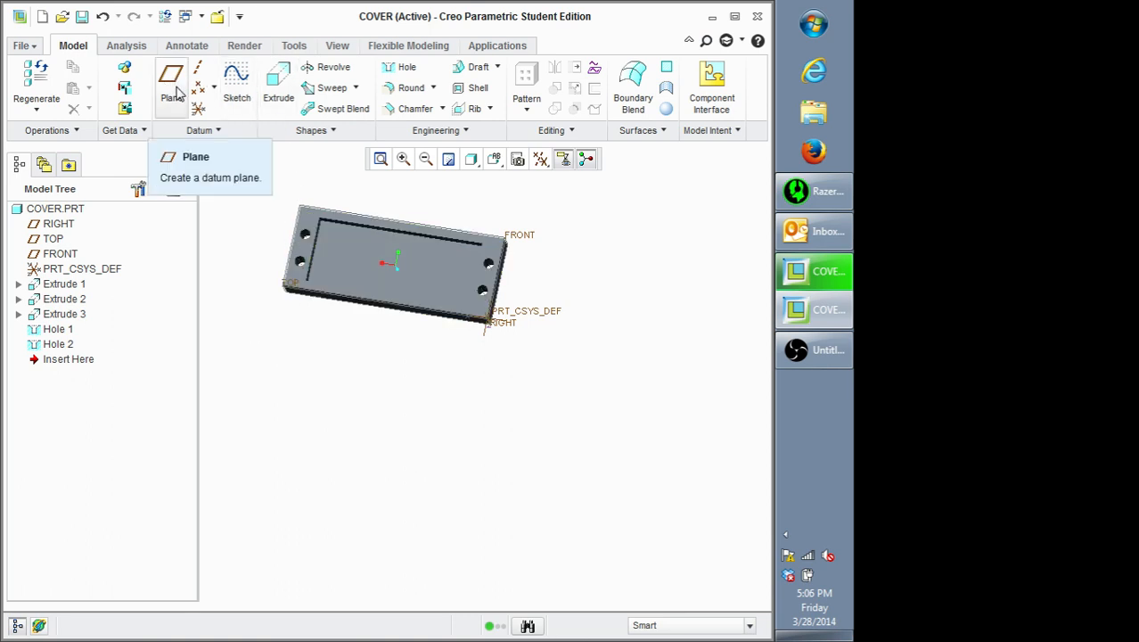
pyautogui.scroll(-2, 286, 201)
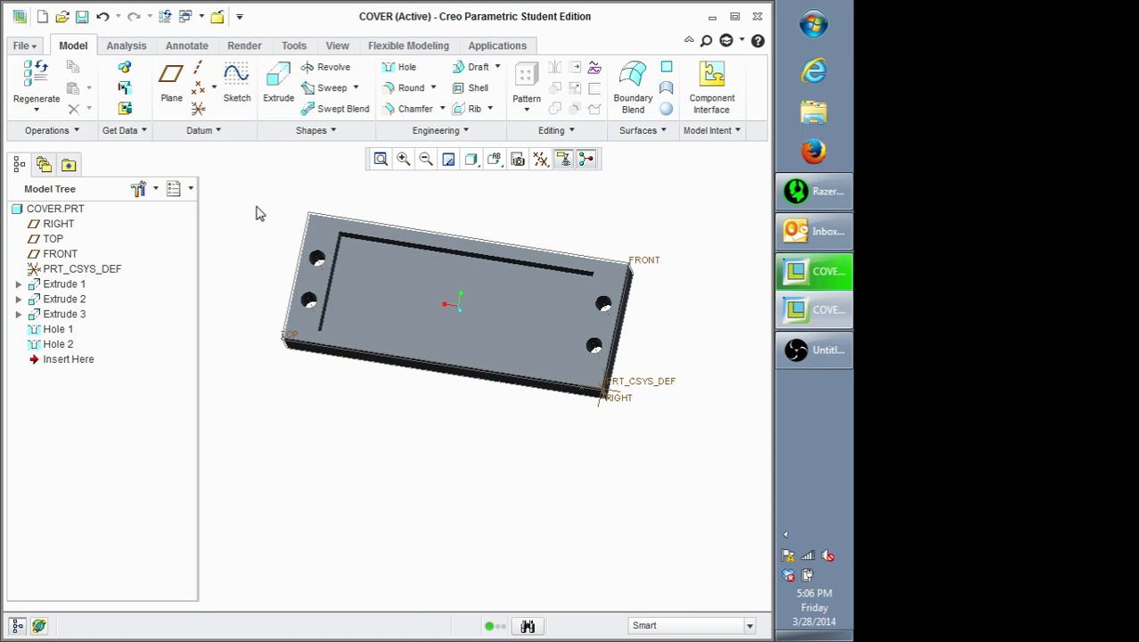
# Step: Save the cover part in the AIAA > Pro-E Tutorial folder under My Documents
pyautogui.click(32, 49)
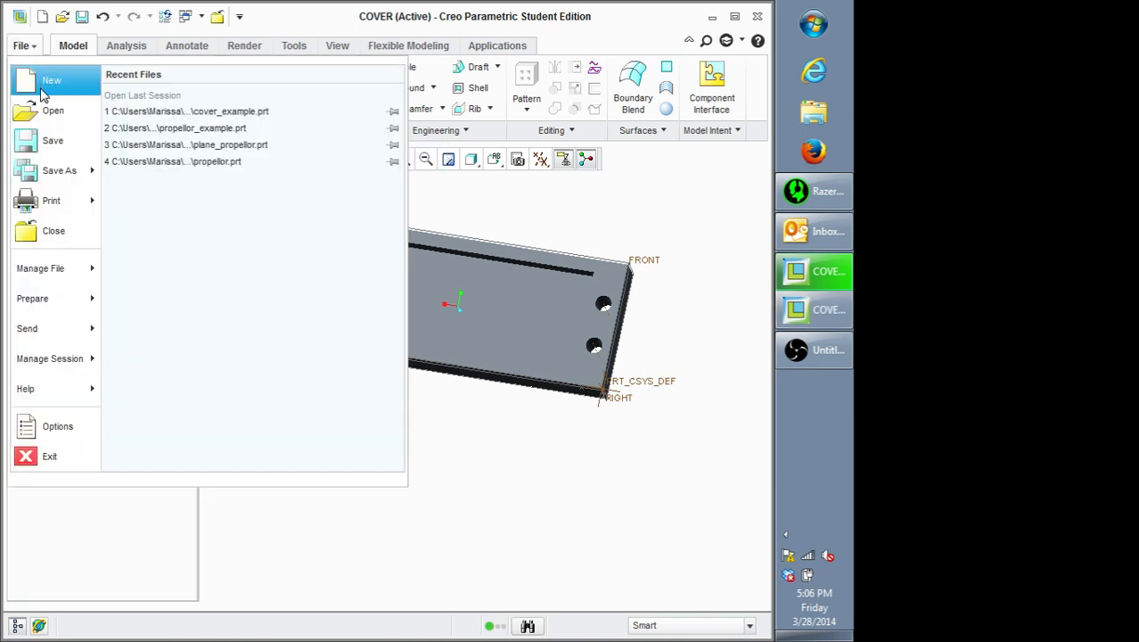
pyautogui.moveTo(51, 178)
pyautogui.click(54, 142)
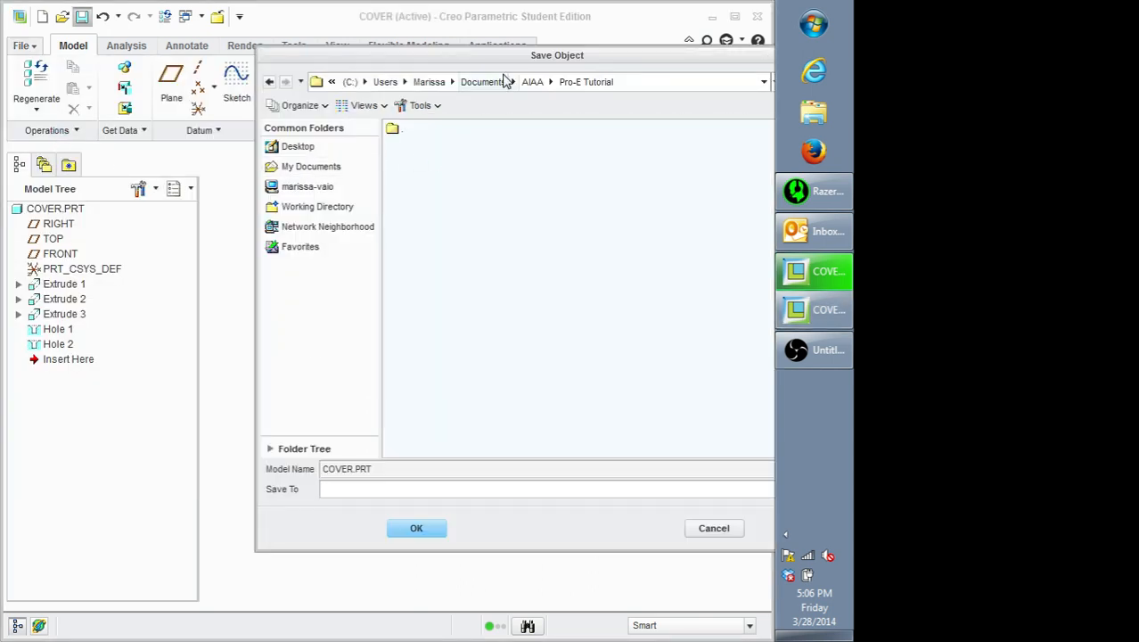
pyautogui.moveTo(501, 68); pyautogui.dragTo(299, 69)
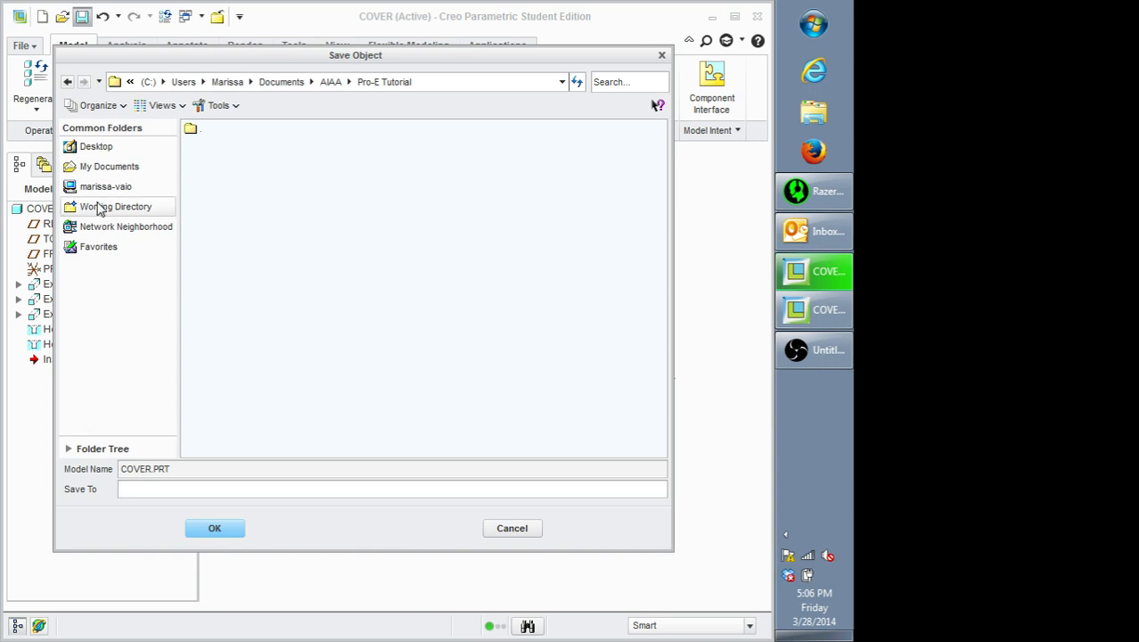
pyautogui.click(100, 148)
pyautogui.click(107, 167)
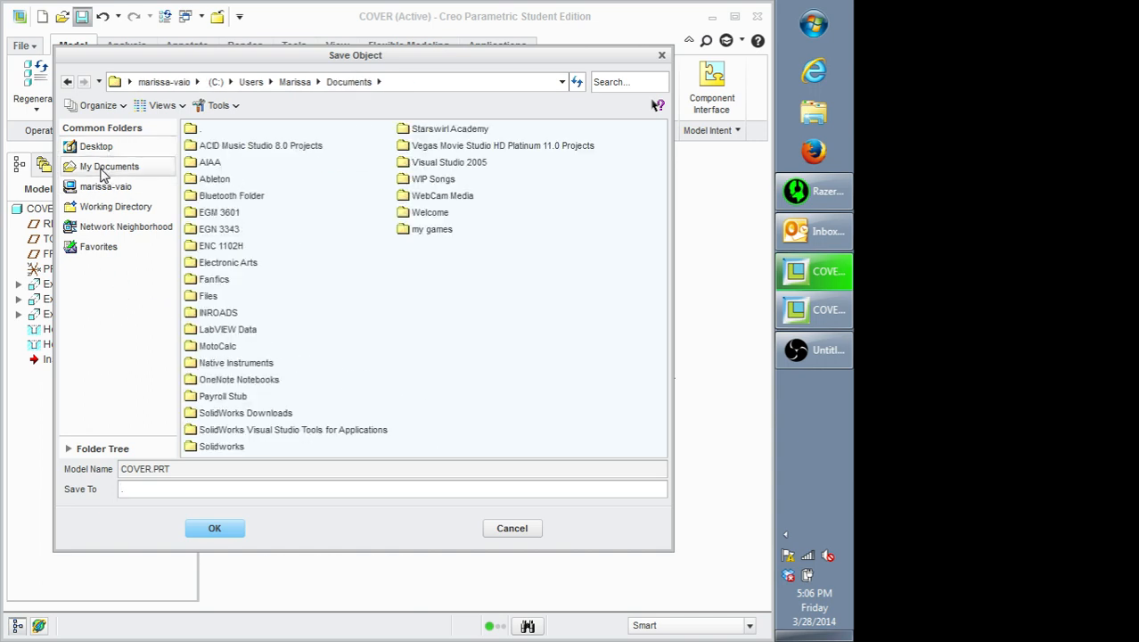
pyautogui.doubleClick(209, 163)
pyautogui.doubleClick(218, 147)
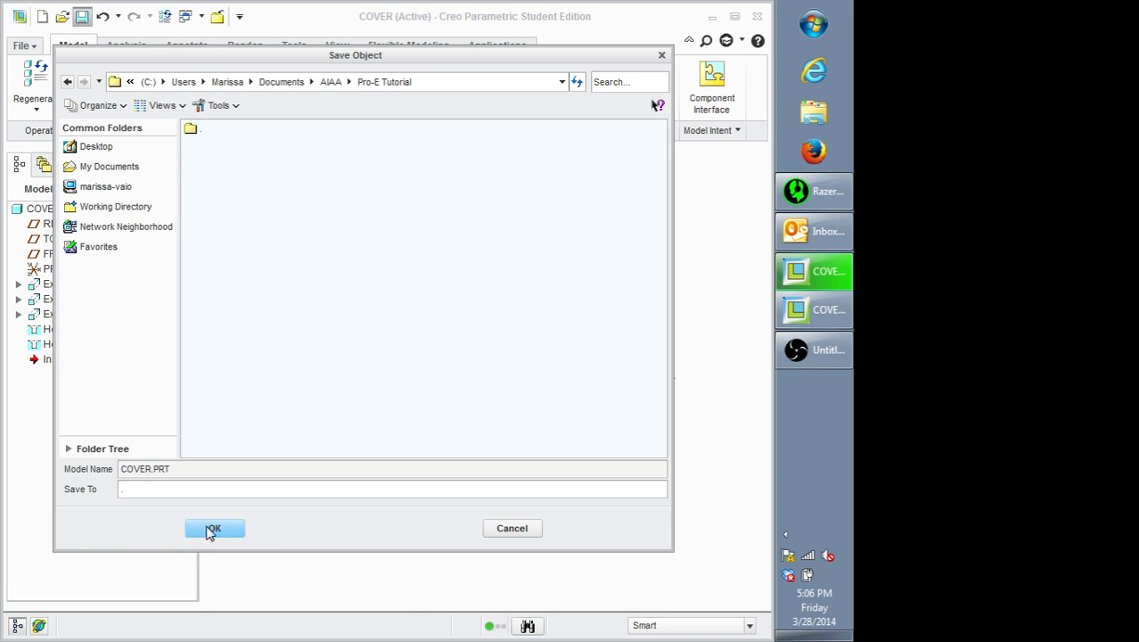
pyautogui.click(211, 530)
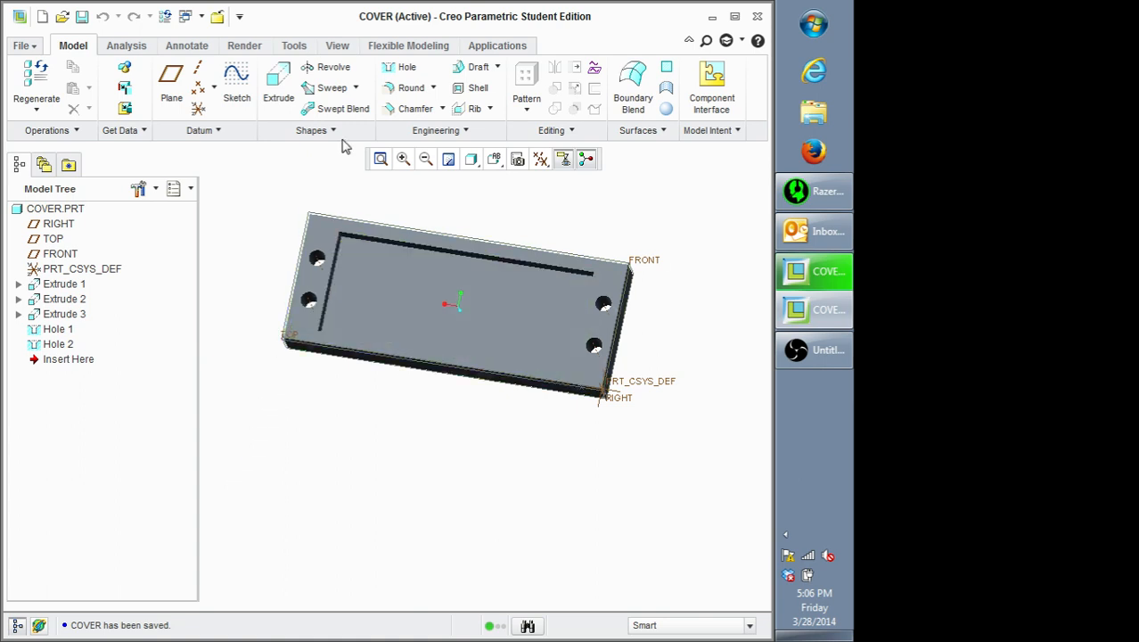
# Step: Close the cover and cover_example part windows and erase all objects that are not displayed from the session
pyautogui.click(346, 46)
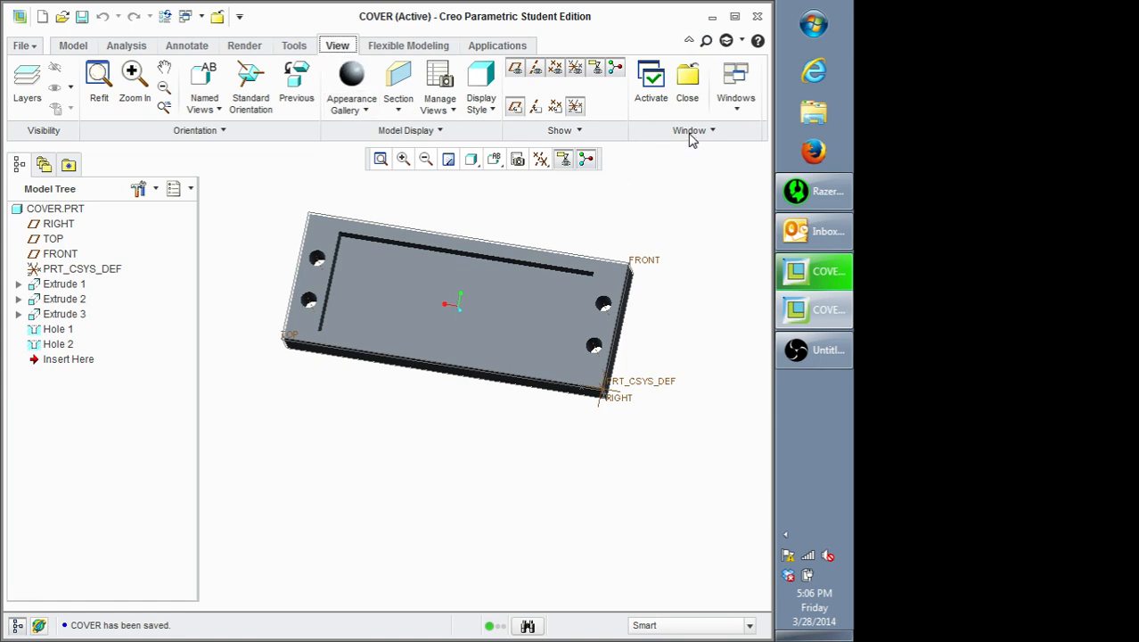
pyautogui.click(691, 89)
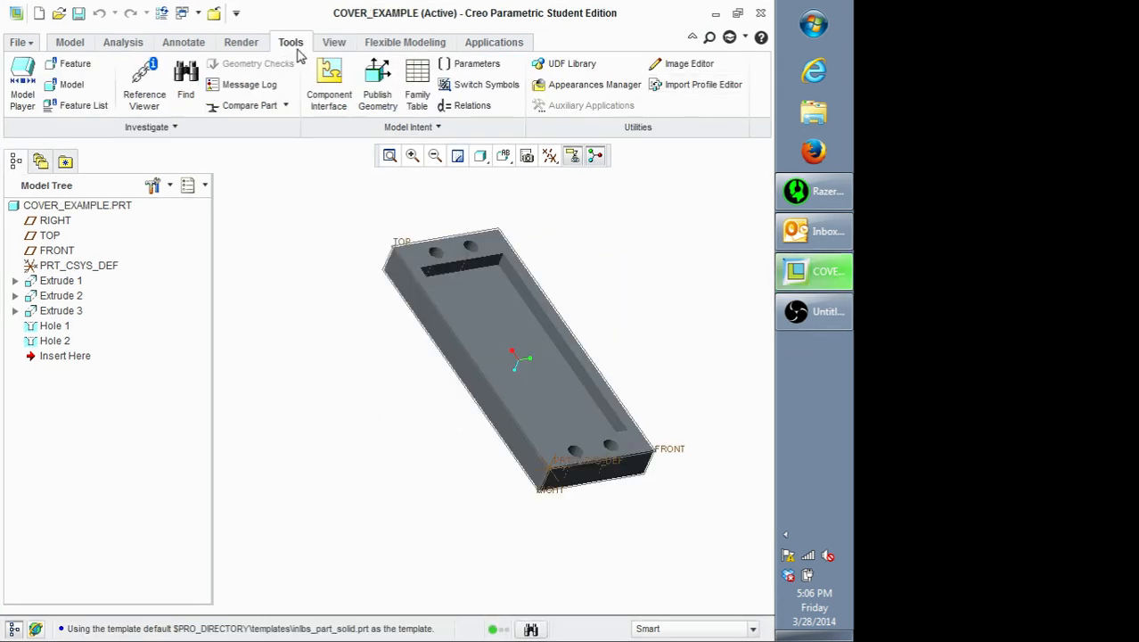
pyautogui.click(332, 43)
pyautogui.click(686, 89)
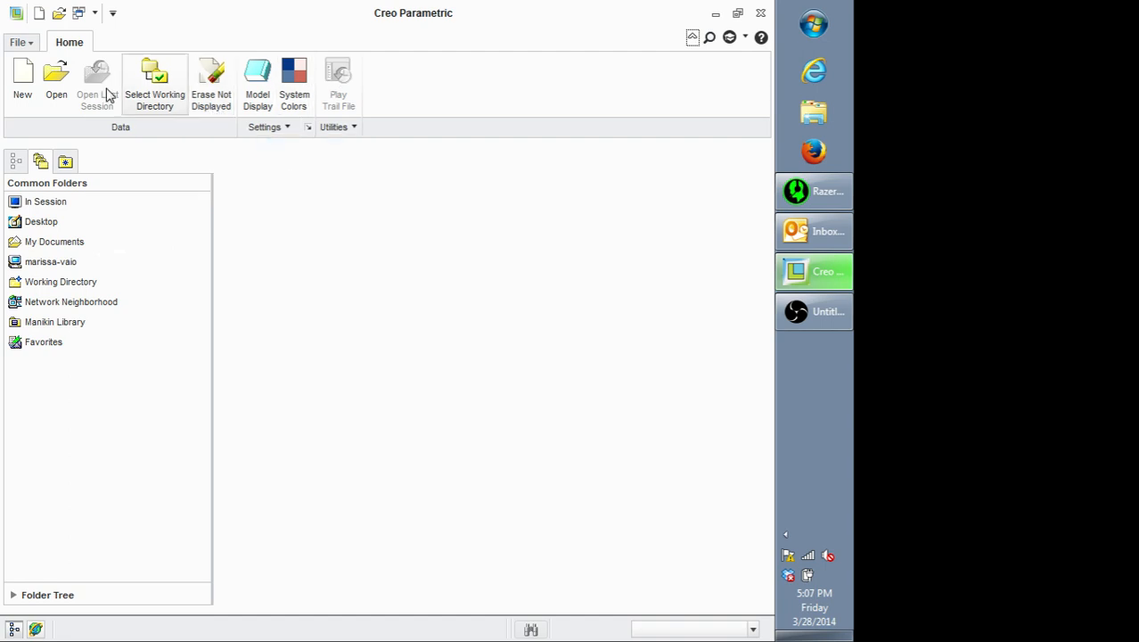
pyautogui.click(212, 95)
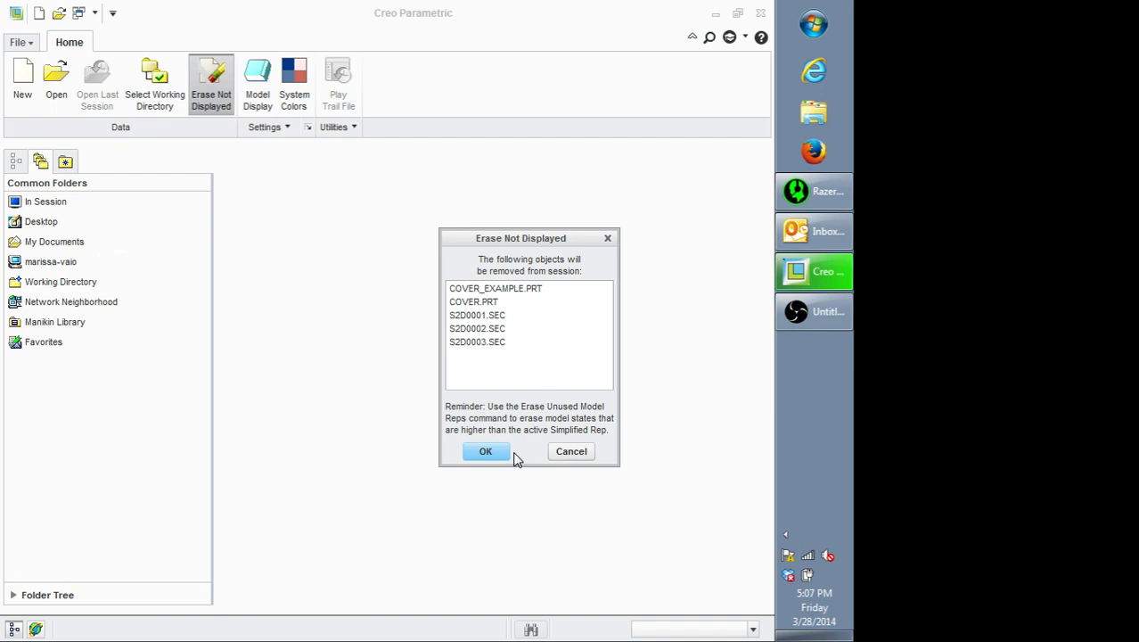
pyautogui.click(486, 451)
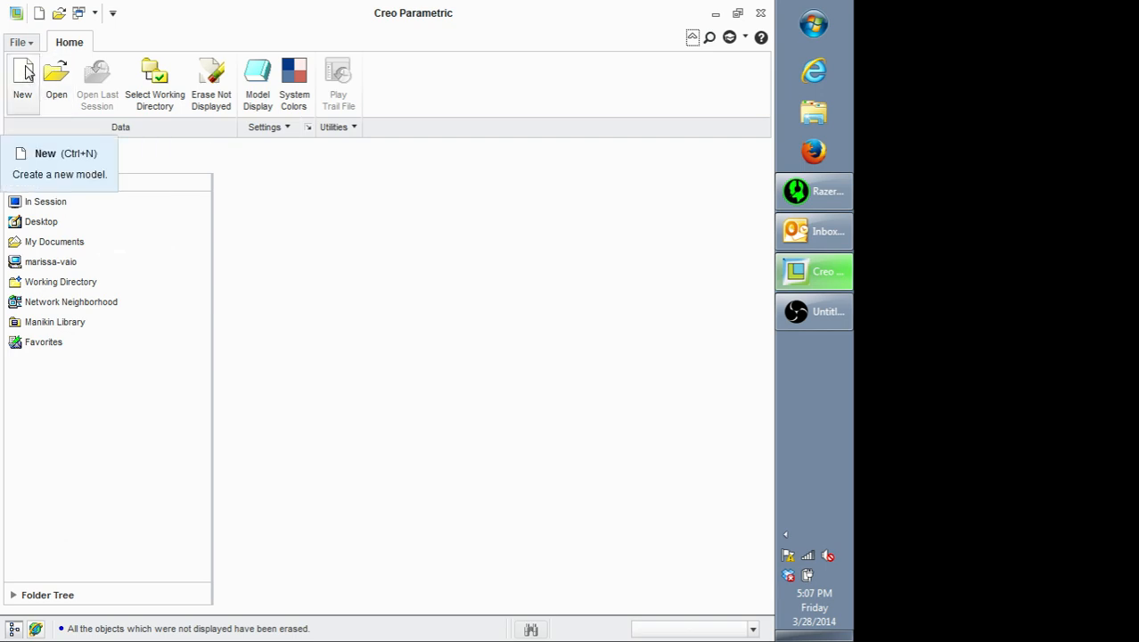
# Step: Open protrusion_example.prt from the Pro-E Tutorial folder
pyautogui.click(56, 75)
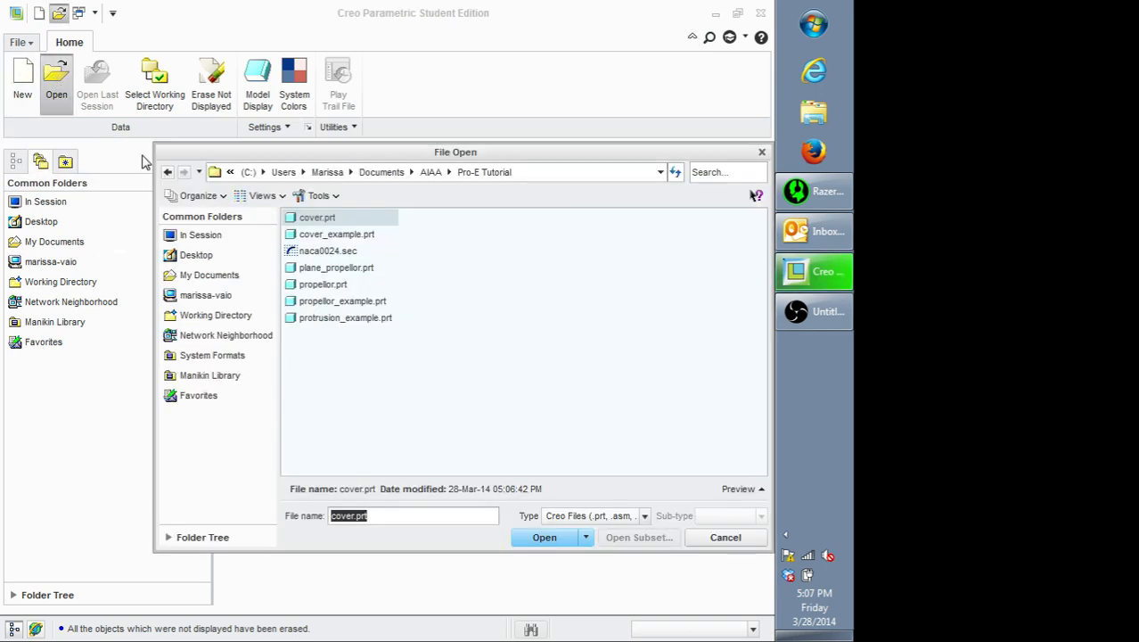
pyautogui.click(323, 319)
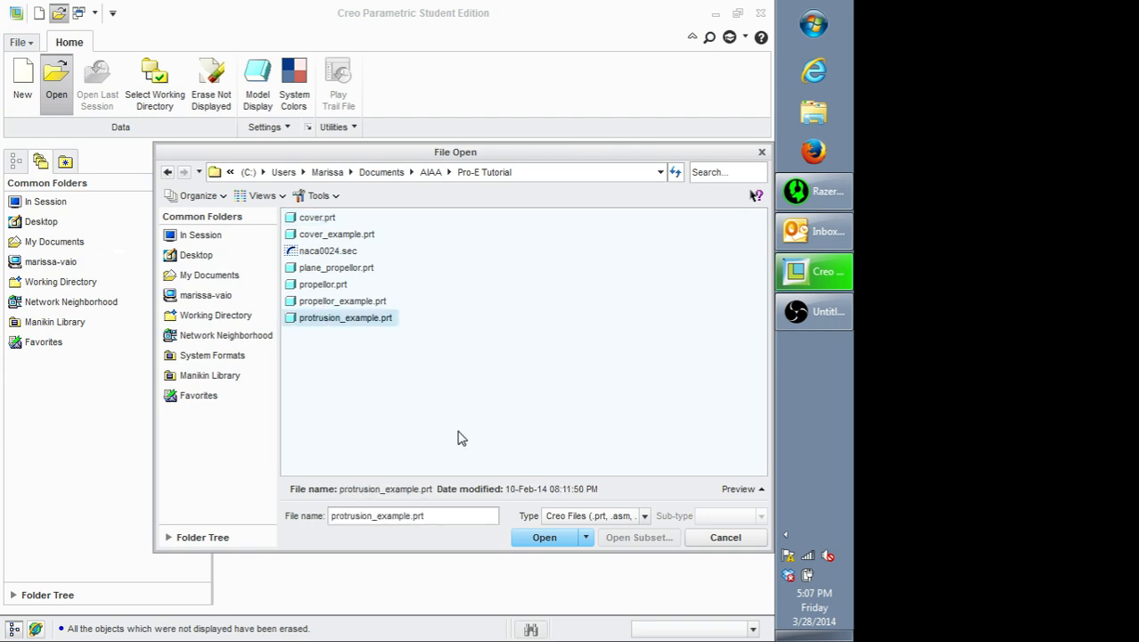
pyautogui.click(544, 537)
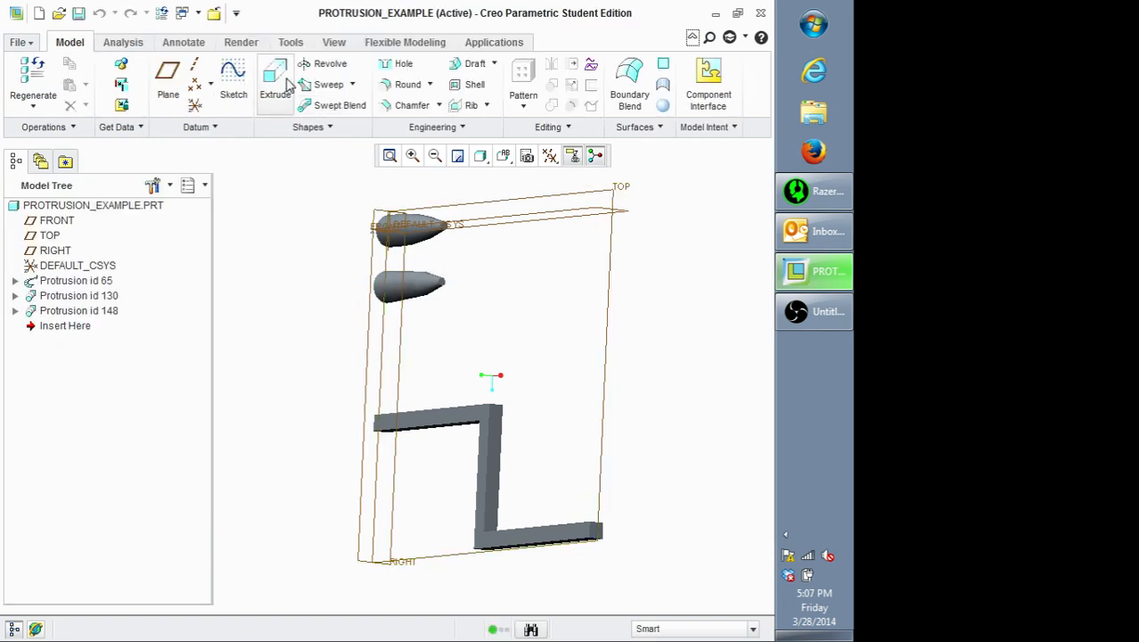
# Step: Close the protrusion example part window and erase the part from the session
pyautogui.click(333, 42)
pyautogui.click(691, 90)
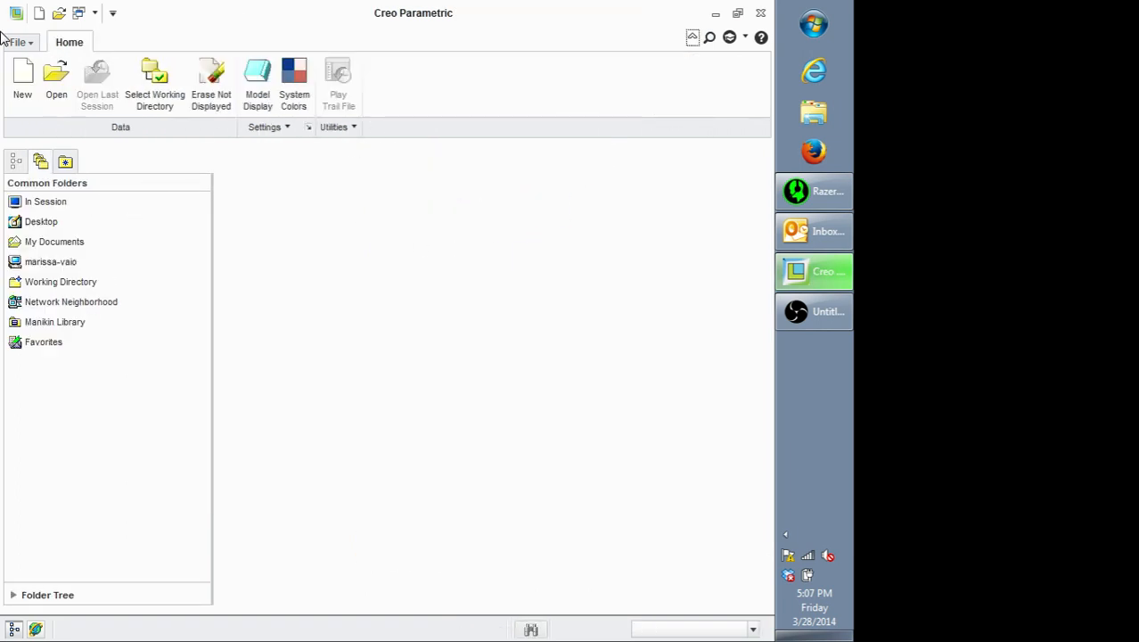
pyautogui.click(211, 79)
pyautogui.click(478, 451)
# Step: Open propellor.prt from the Pro-E Tutorial folder
pyautogui.click(56, 80)
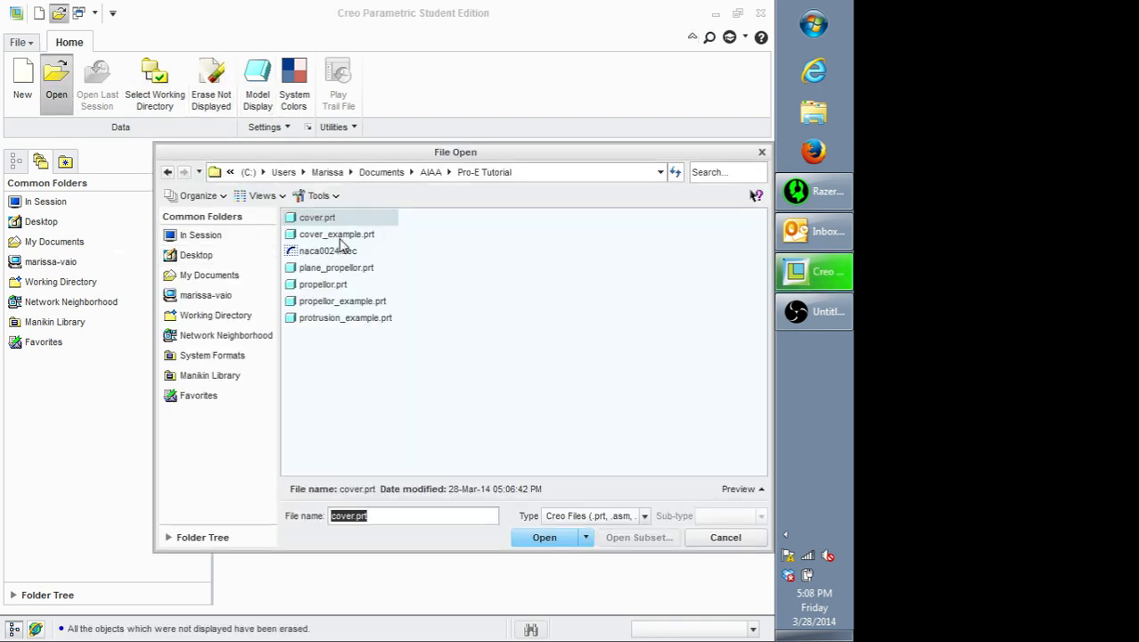
pyautogui.click(319, 284)
pyautogui.click(540, 538)
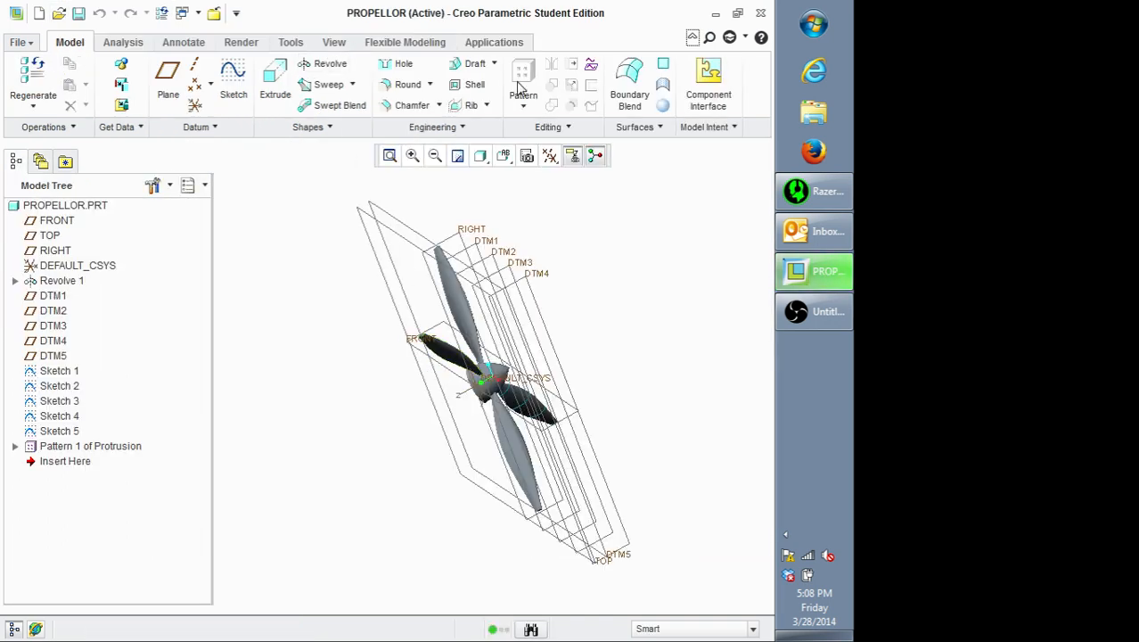
# Step: Close the propellor part window and erase the part from the session
pyautogui.click(334, 41)
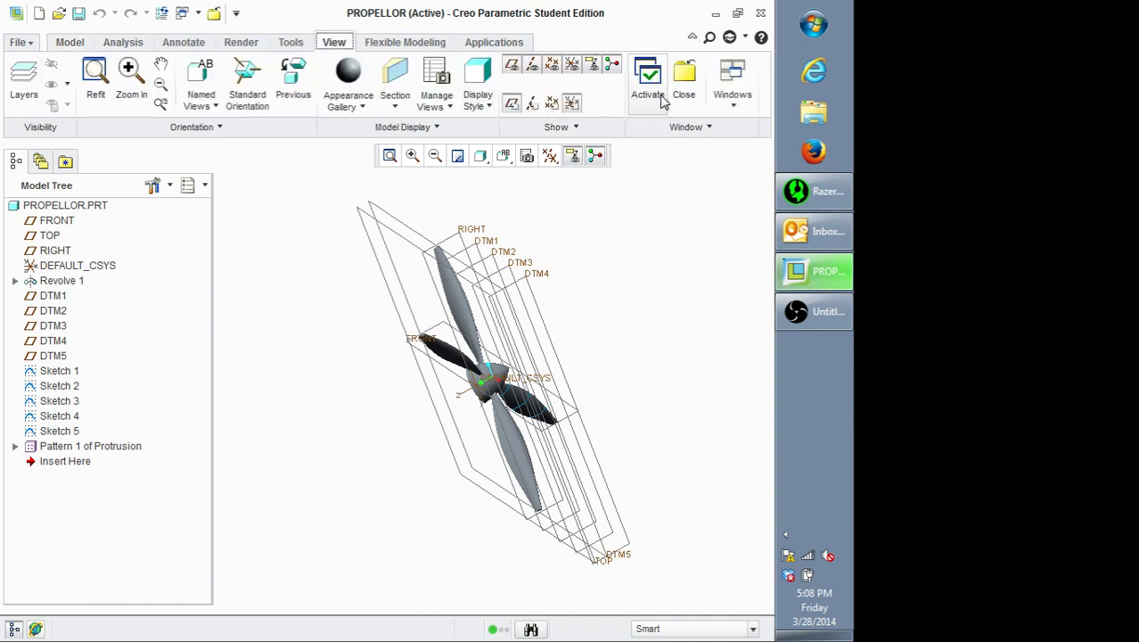
pyautogui.click(682, 79)
pyautogui.click(213, 85)
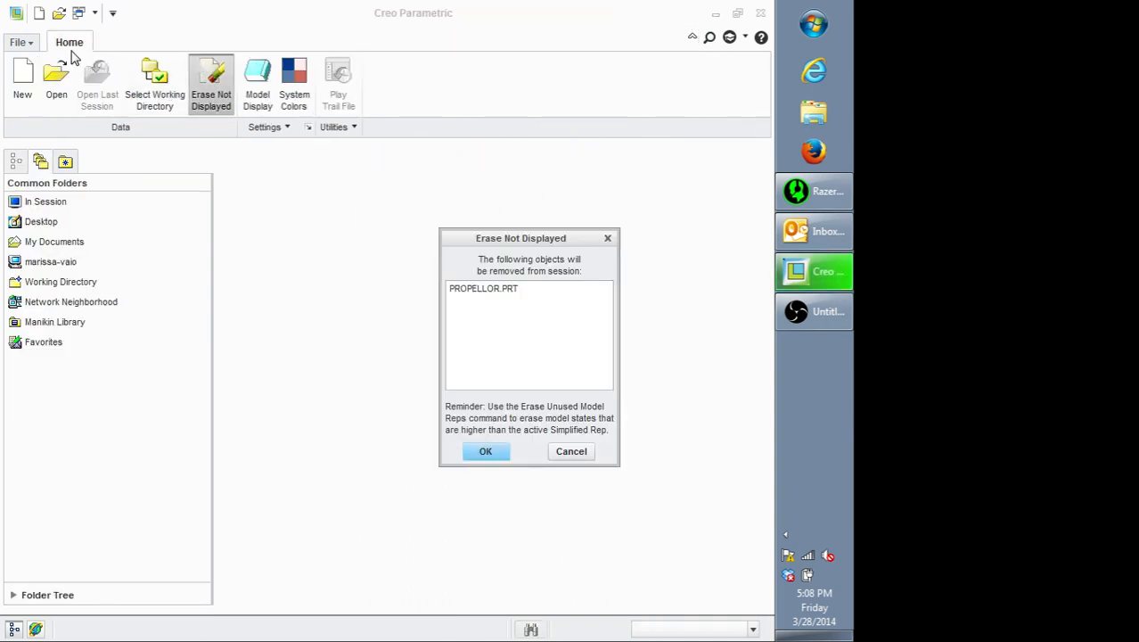
pyautogui.click(486, 452)
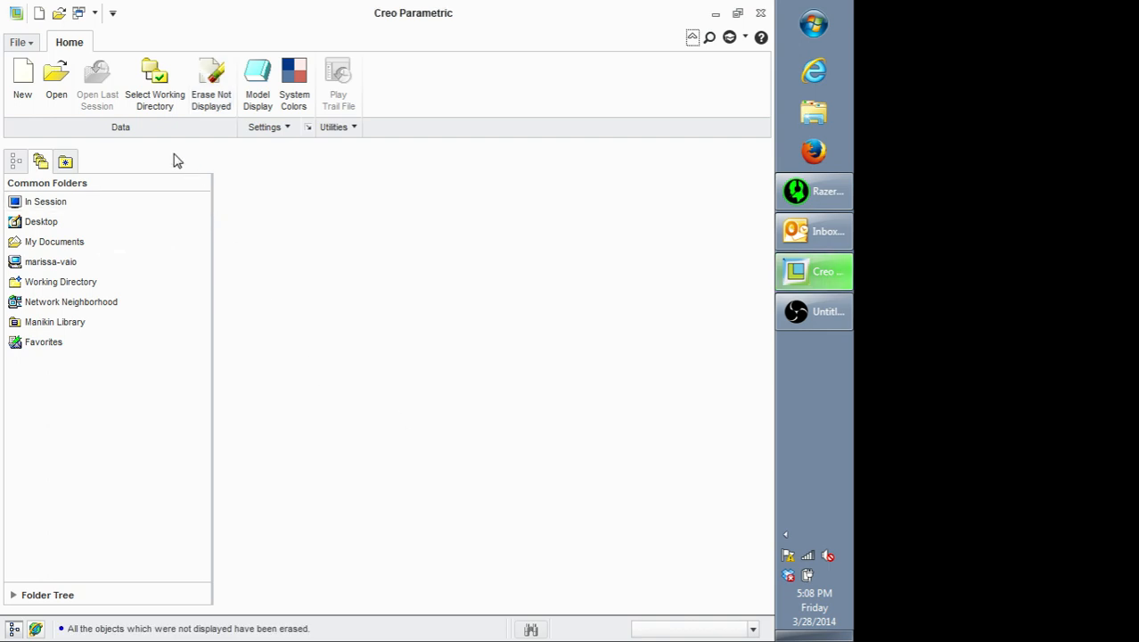
# Step: Open plane_propellor.prt from the Pro-E Tutorial folder and inspect its hub and blades
pyautogui.click(56, 84)
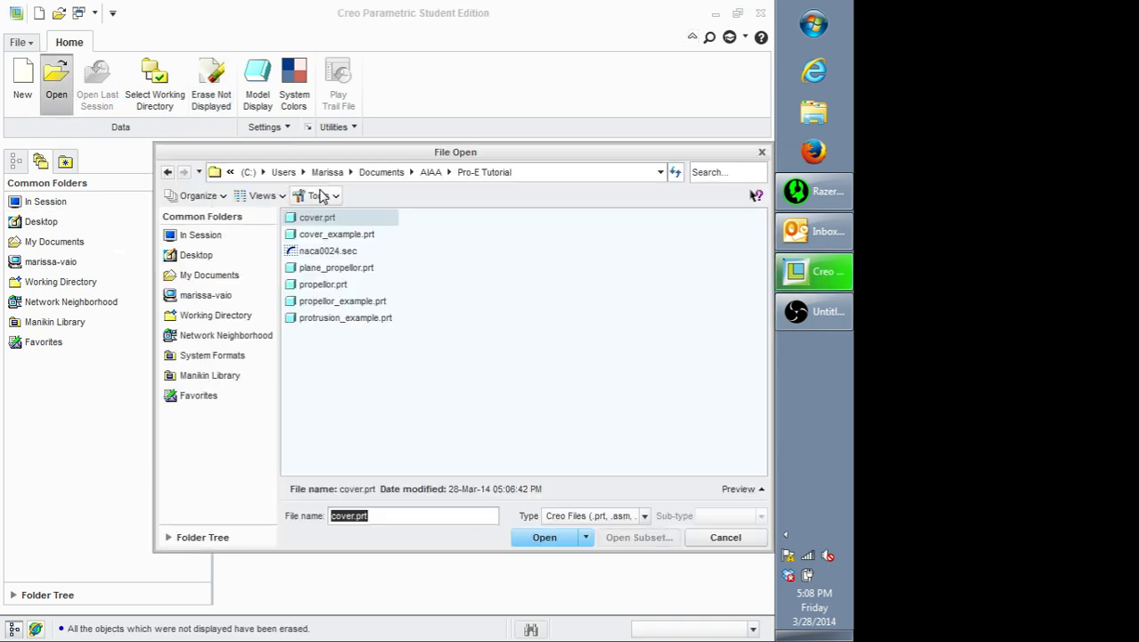
pyautogui.click(336, 267)
pyautogui.click(544, 537)
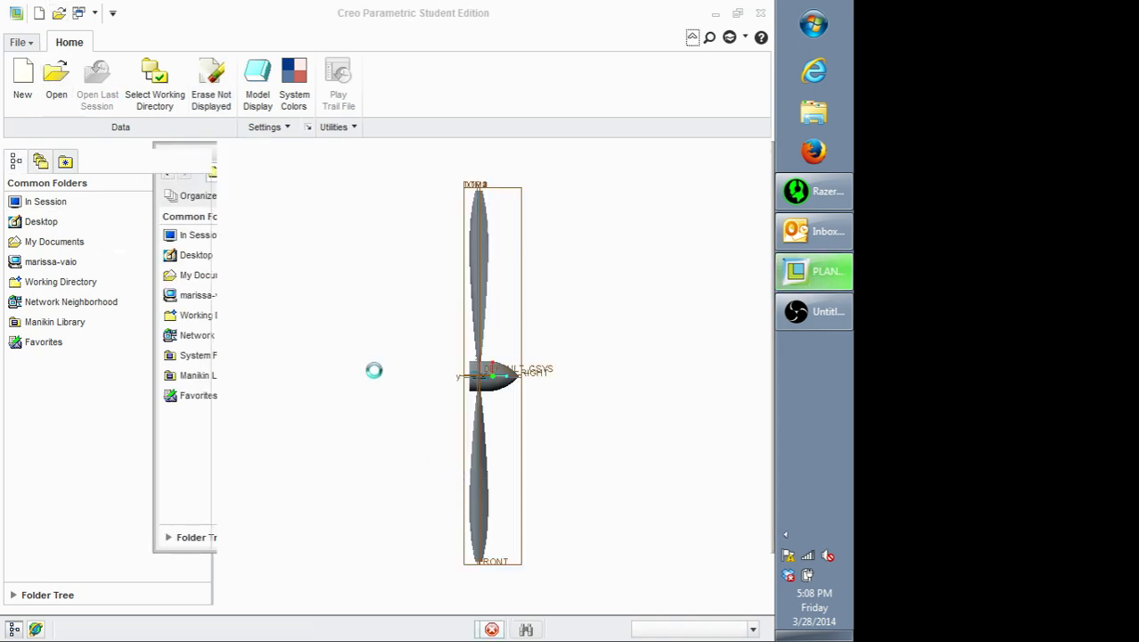
pyautogui.scroll(5, 508, 393)
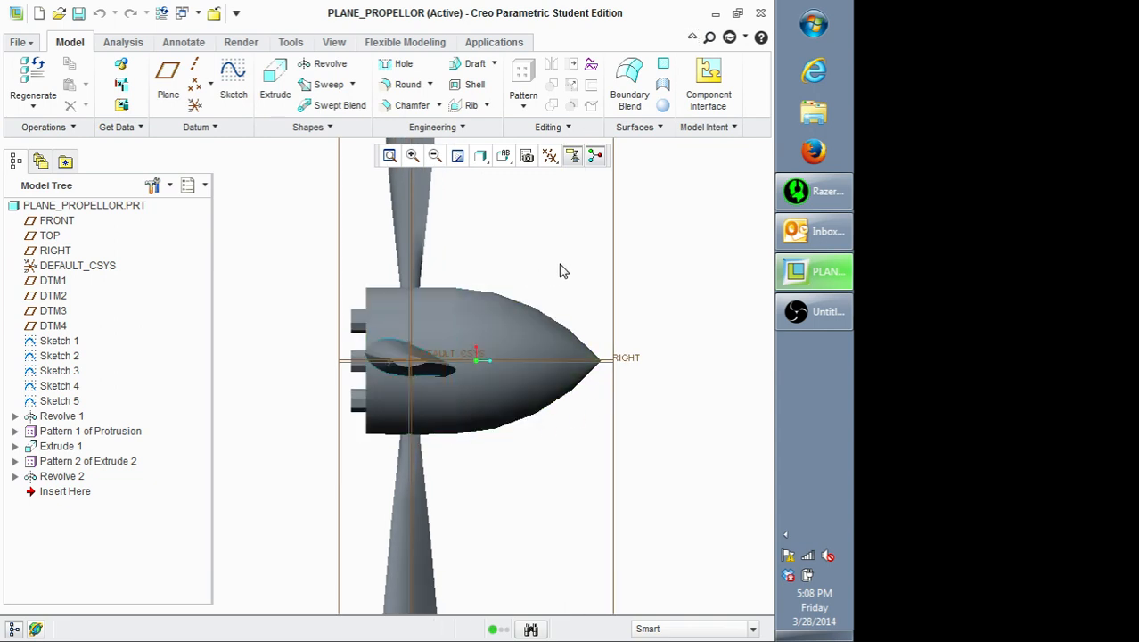
pyautogui.moveTo(562, 269); pyautogui.dragTo(502, 285, button='middle')
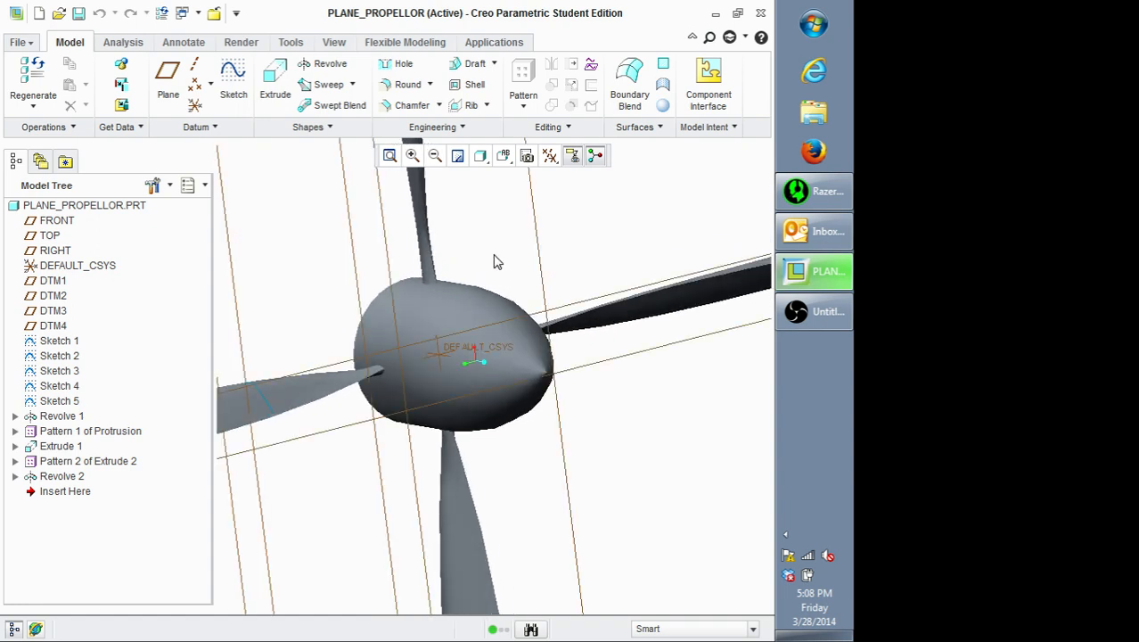
pyautogui.click(335, 42)
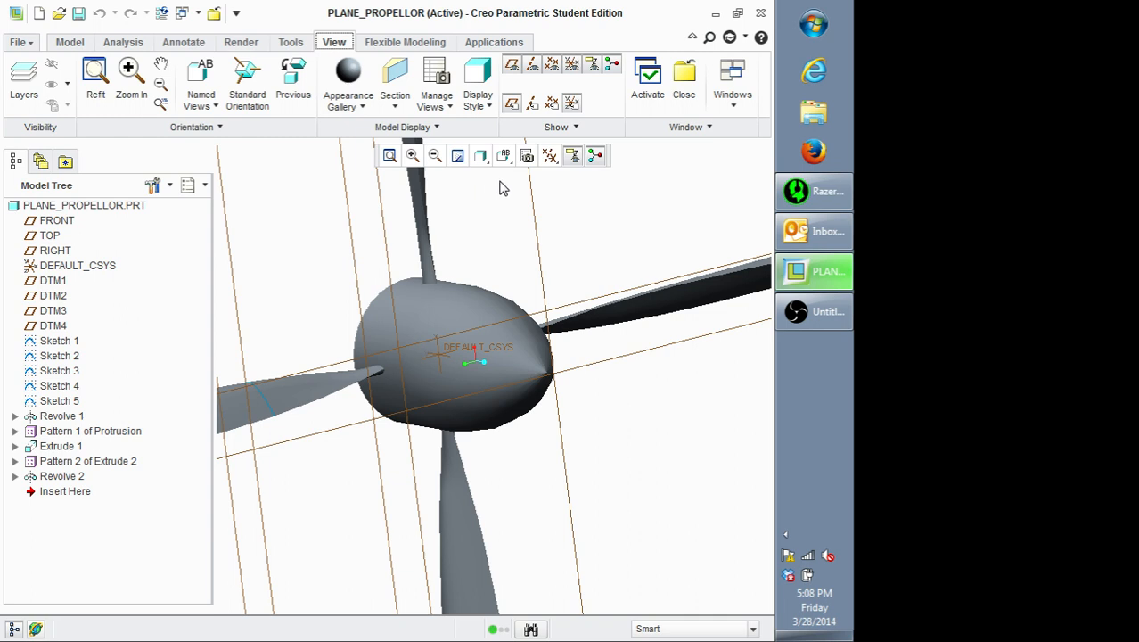
pyautogui.scroll(-4, 584, 340)
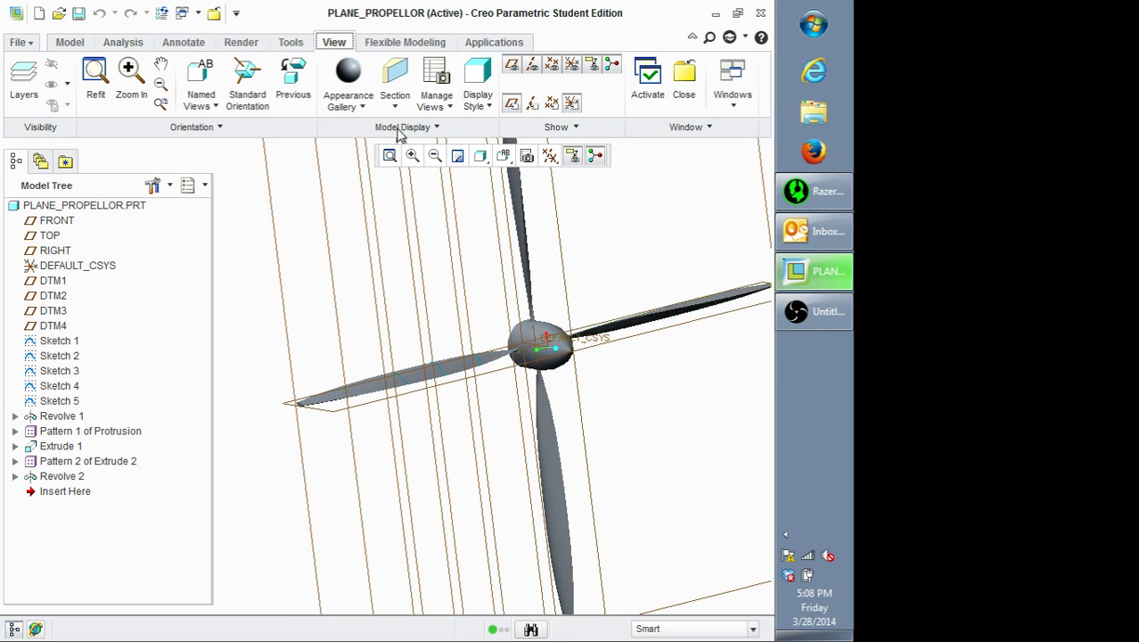
# Step: Create a new solid part named prt0001 using the default template
pyautogui.click(27, 43)
pyautogui.click(49, 83)
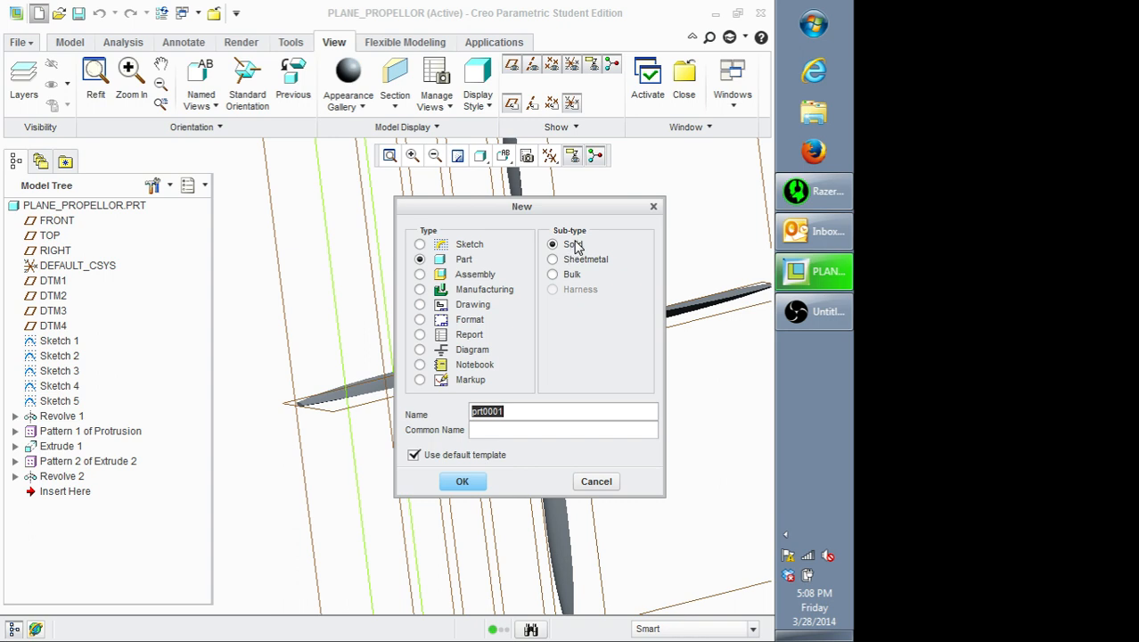
pyautogui.click(463, 482)
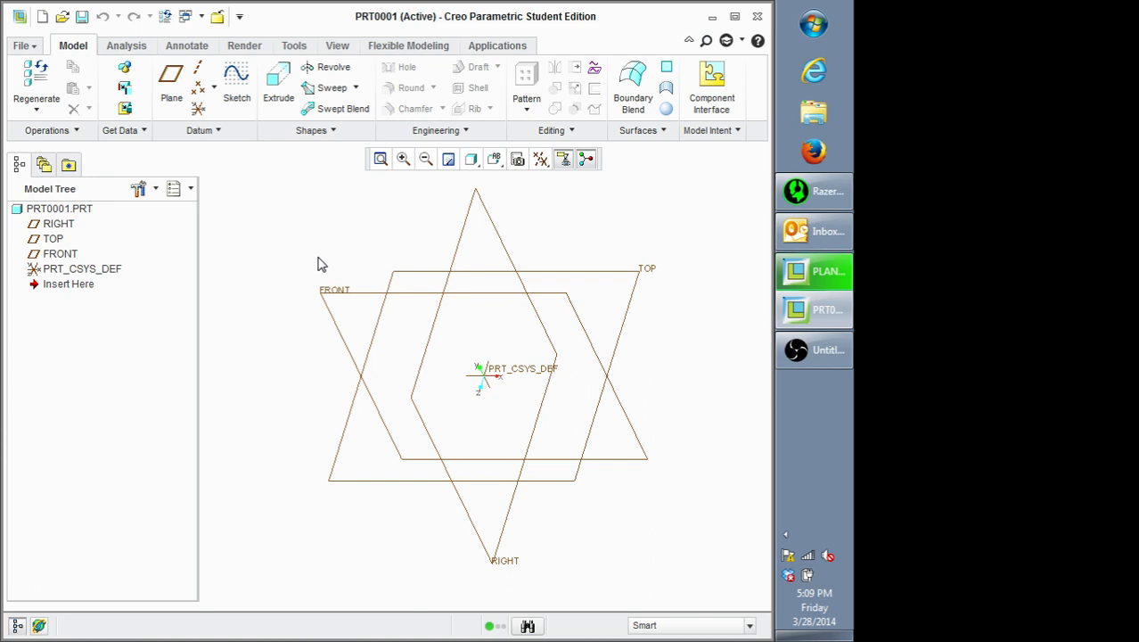
# Step: Switch to the plane_propellor window, examine the propeller from several angles, and return to the new part
pyautogui.click(838, 279)
pyautogui.moveTo(704, 370); pyautogui.dragTo(674, 361, button='middle')
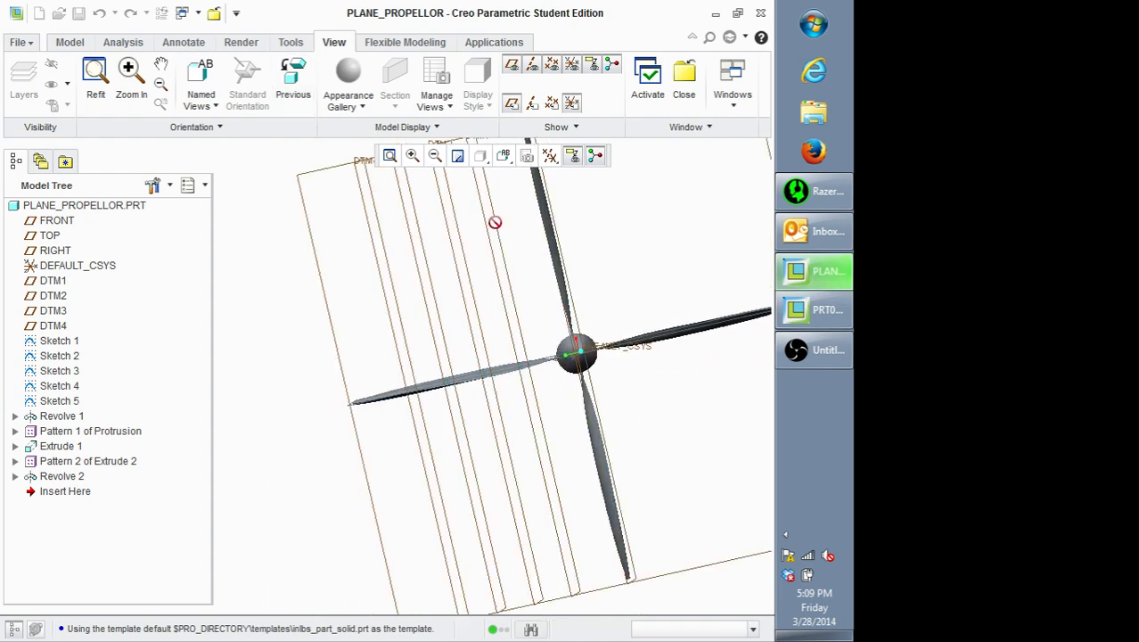
pyautogui.scroll(5, 598, 369)
pyautogui.scroll(-3, 678, 317)
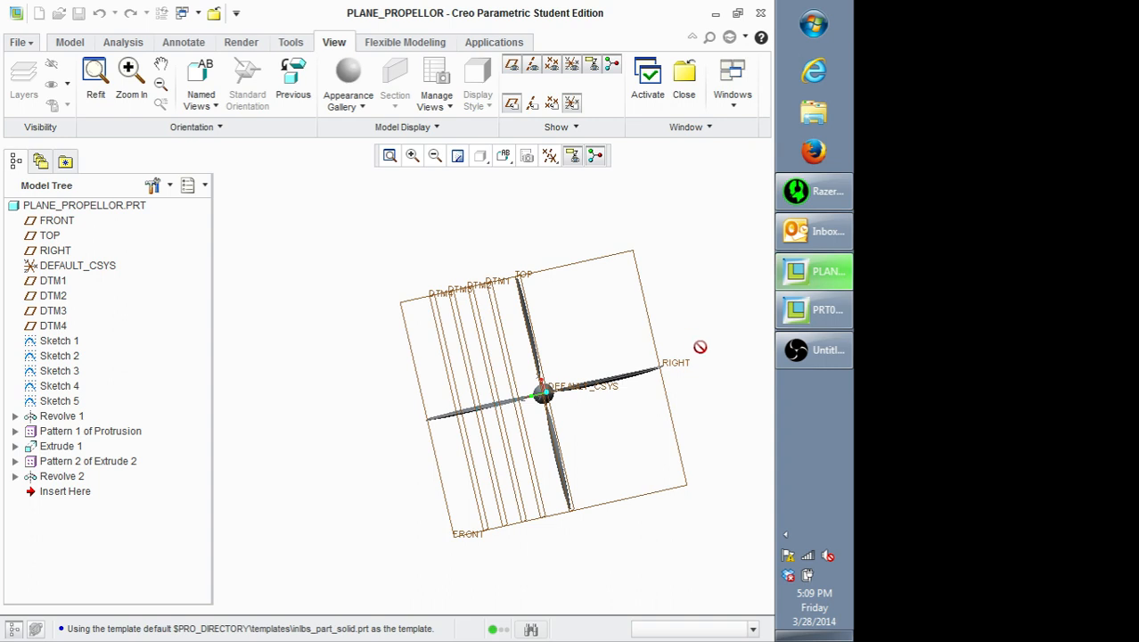
pyautogui.moveTo(699, 344); pyautogui.dragTo(613, 379, button='middle')
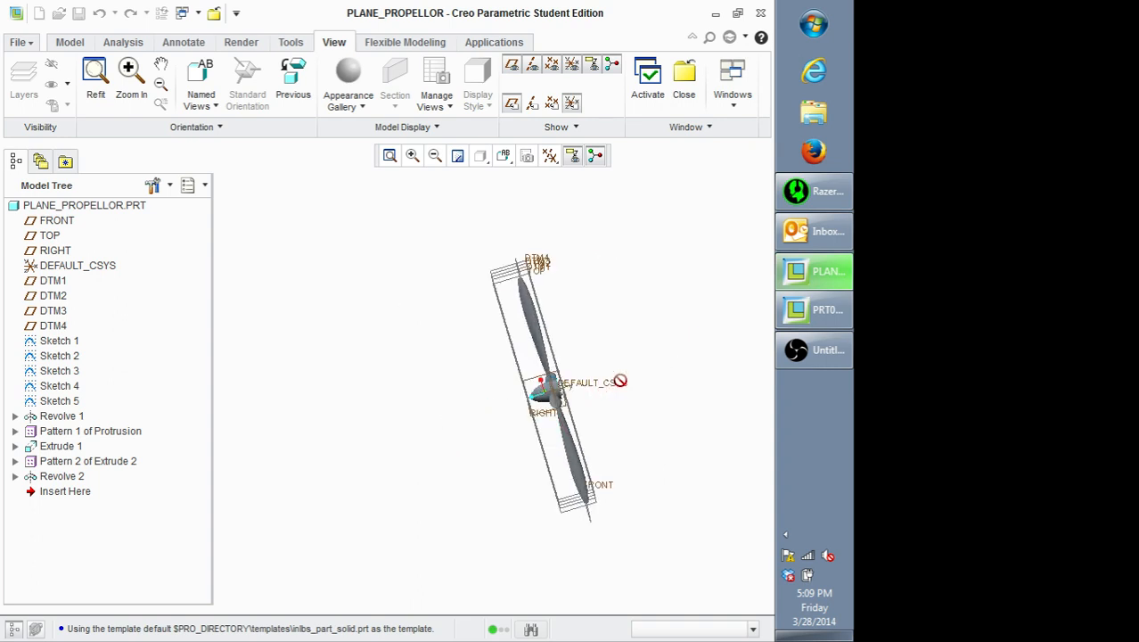
pyautogui.click(813, 309)
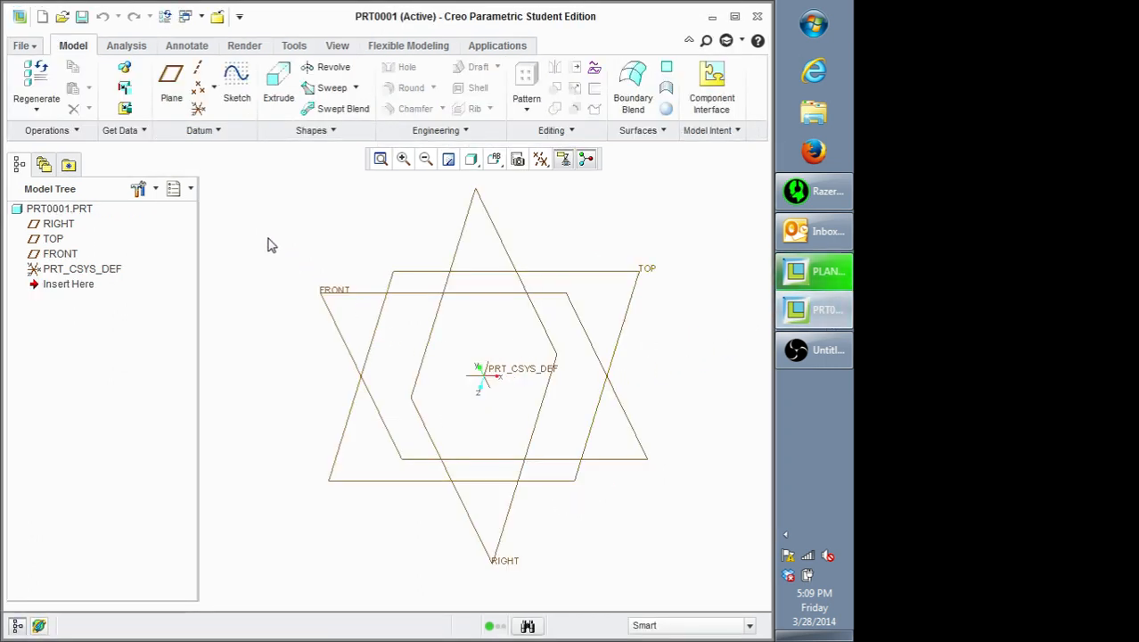
# Step: Orient the new part to the RIGHT named view
pyautogui.click(337, 46)
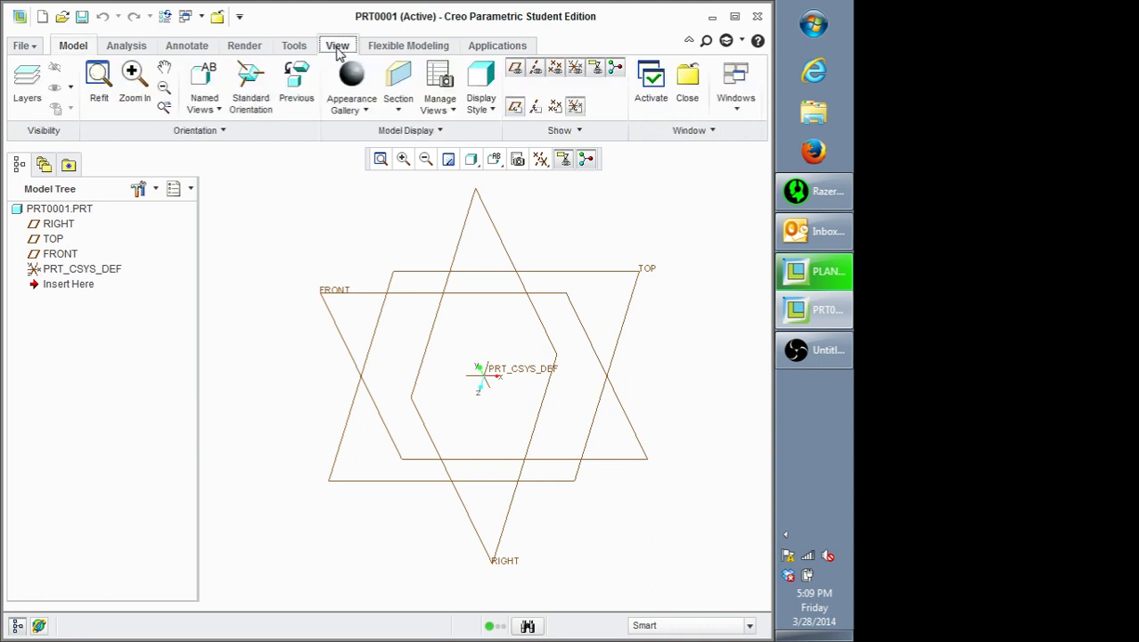
pyautogui.click(204, 105)
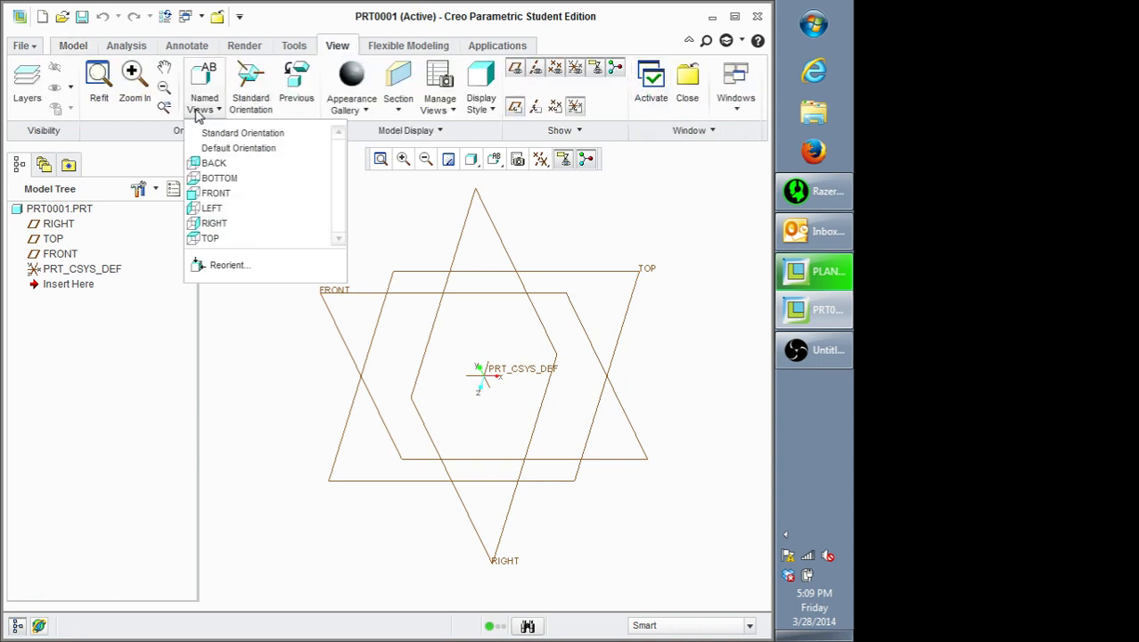
pyautogui.click(214, 223)
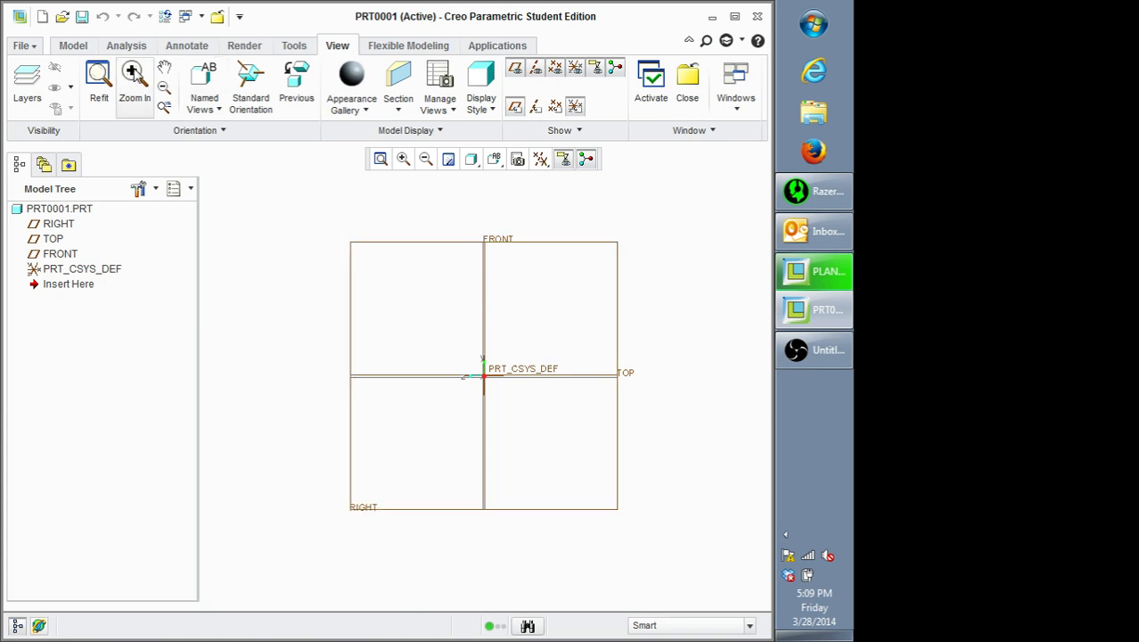
# Step: Create a datum axis through the intersection of the RIGHT and TOP datum planes
pyautogui.click(74, 47)
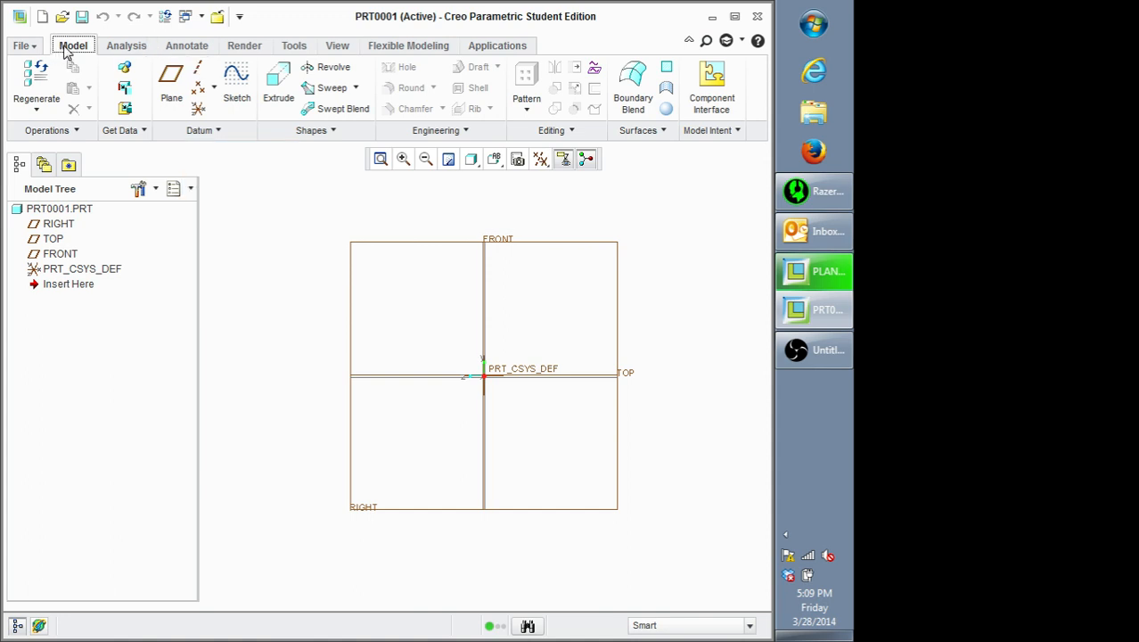
pyautogui.click(200, 75)
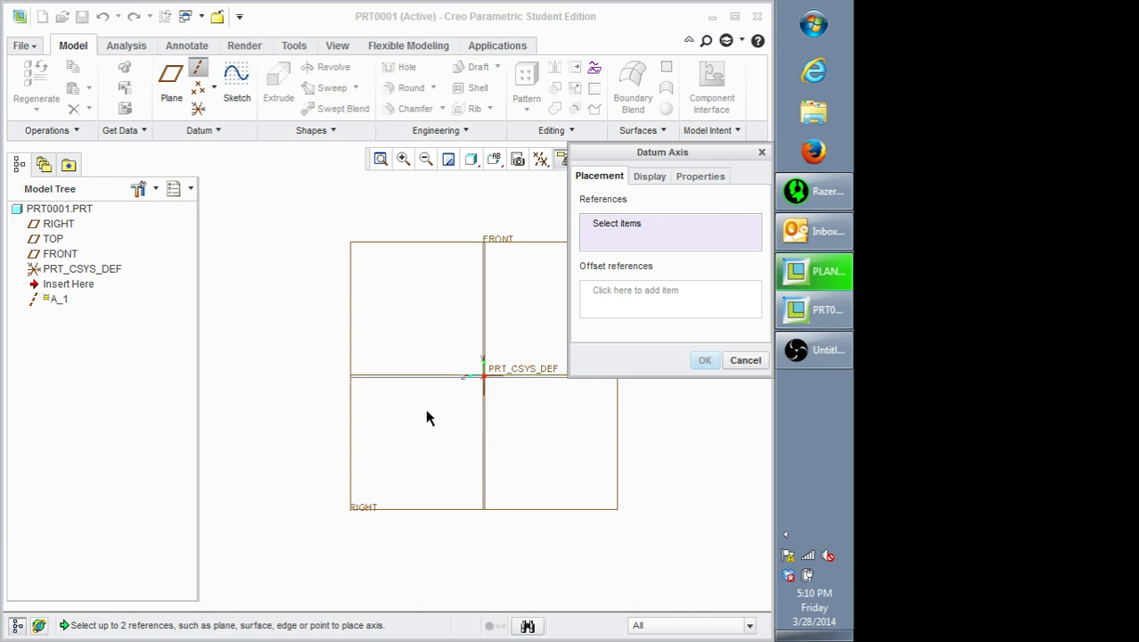
pyautogui.hotkey('ctrl', 'd')
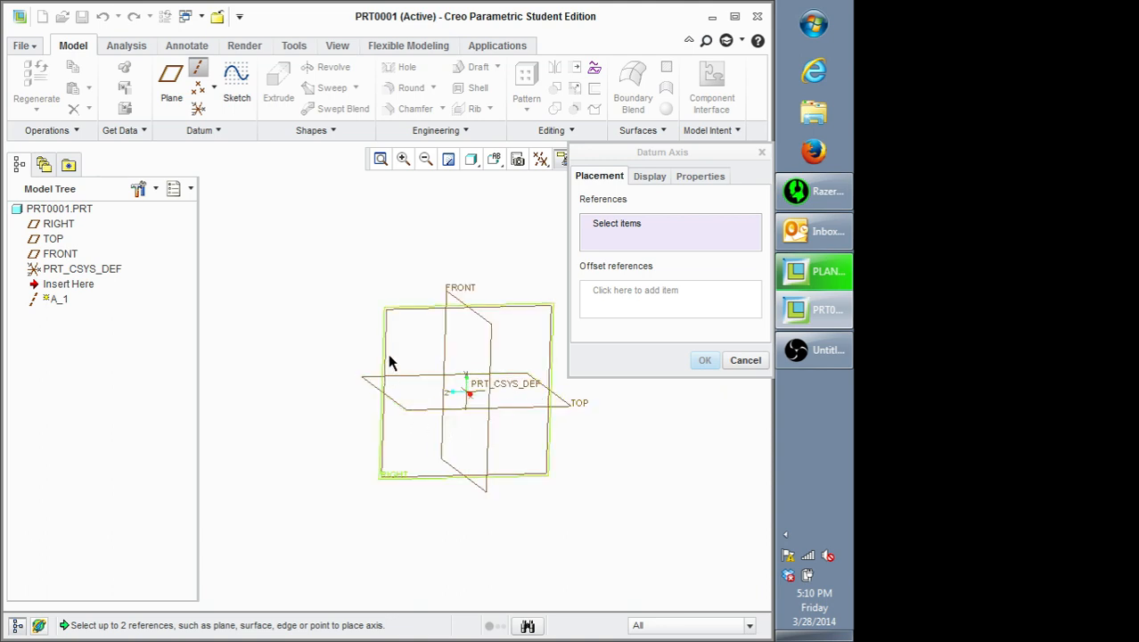
pyautogui.click(387, 353)
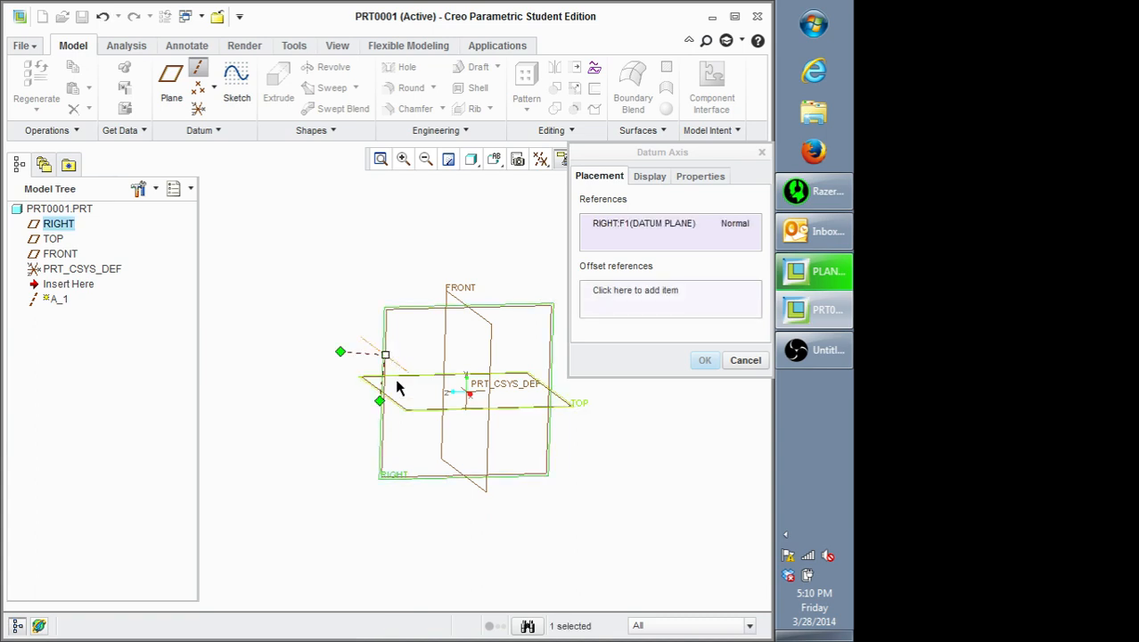
pyautogui.keyDown('ctrl'); pyautogui.click(412, 412); pyautogui.keyUp('ctrl')
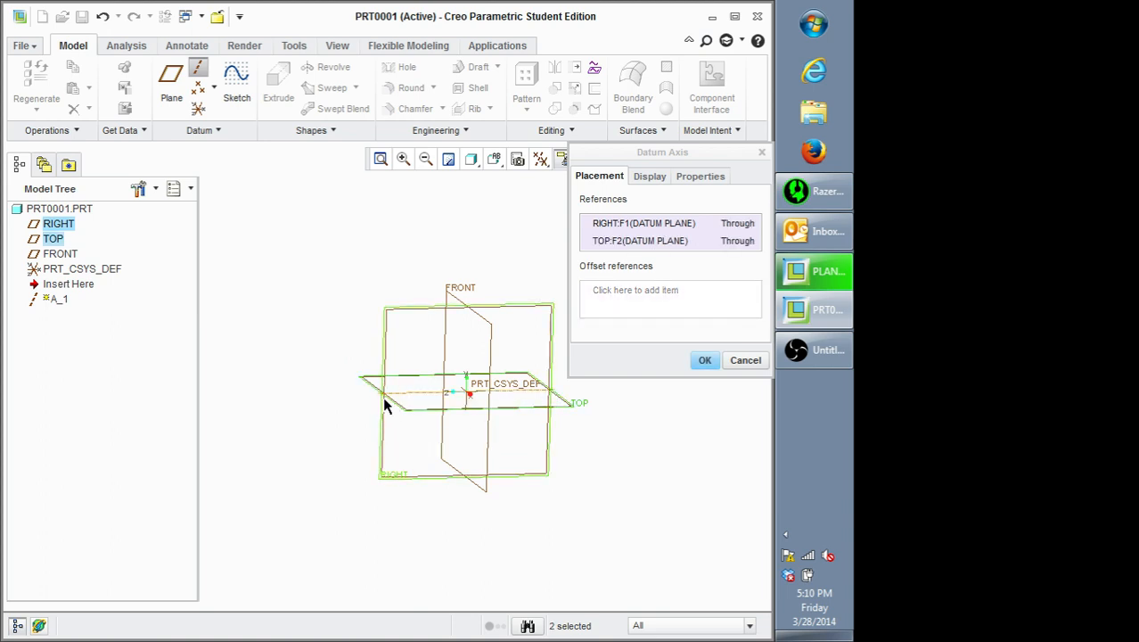
pyautogui.click(704, 359)
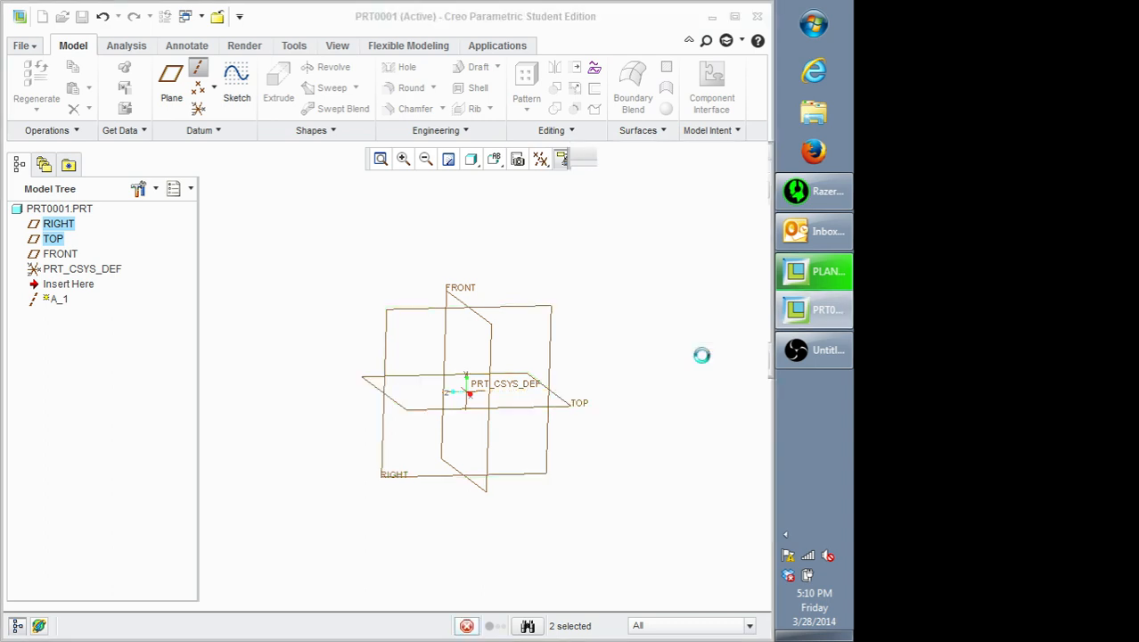
# Step: Return the model to the RIGHT view and clear the selection of the new datum axis
pyautogui.click(336, 46)
pyautogui.click(208, 105)
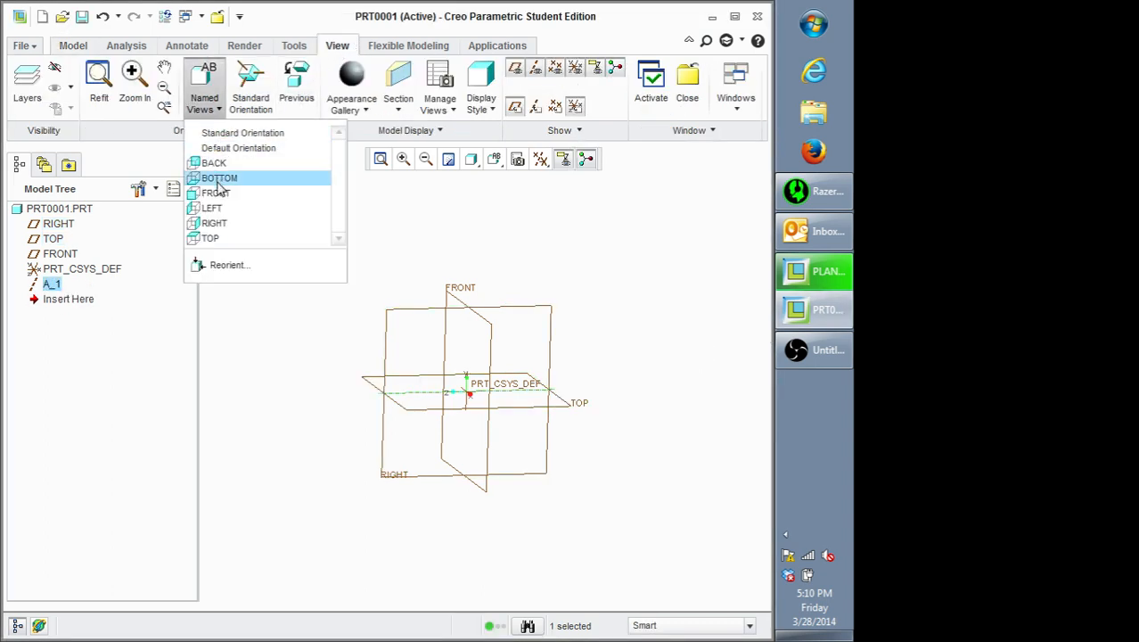
pyautogui.click(220, 229)
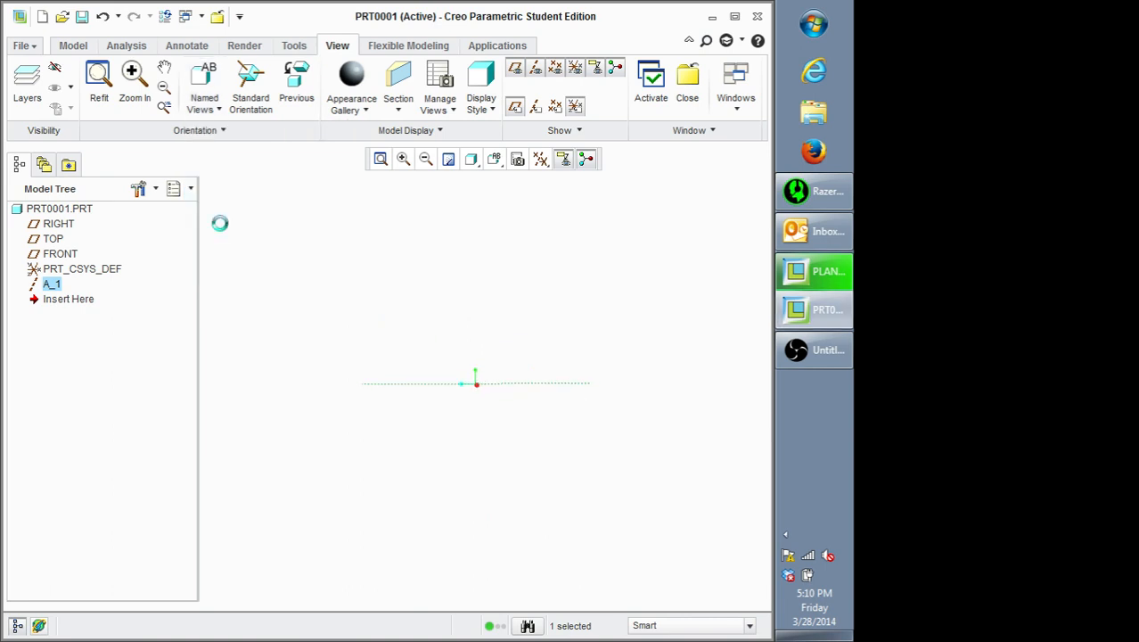
pyautogui.click(314, 334)
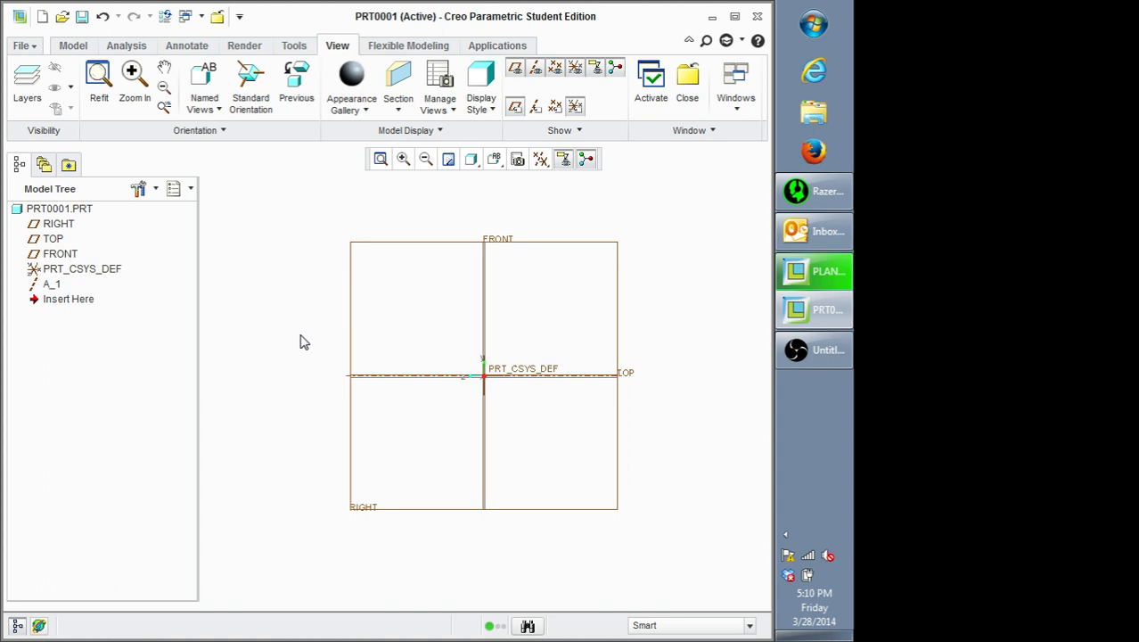
# Step: Start a Revolve feature and open its internal sketch on the RIGHT plane, with the TOP plane as reference oriented Top
pyautogui.click(75, 47)
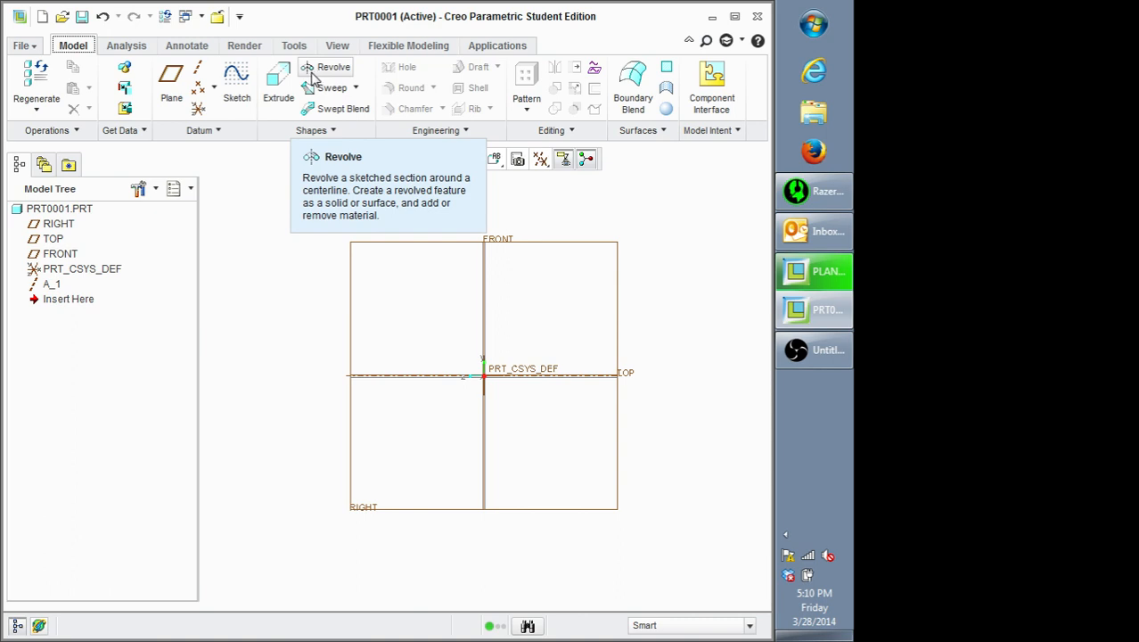
pyautogui.click(312, 78)
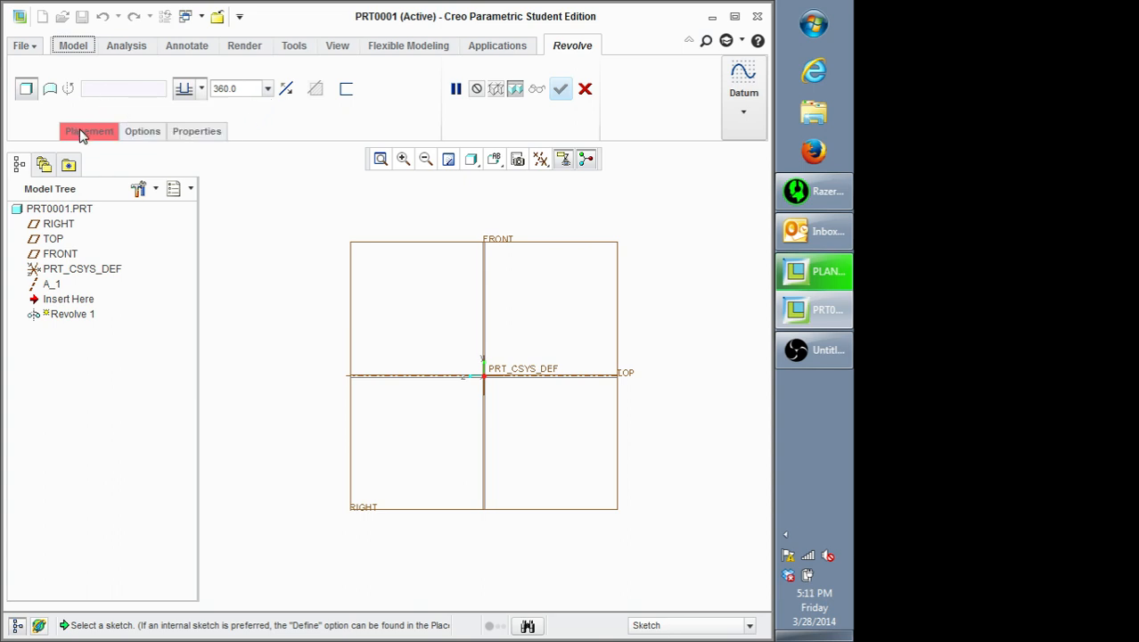
pyautogui.rightClick(308, 210)
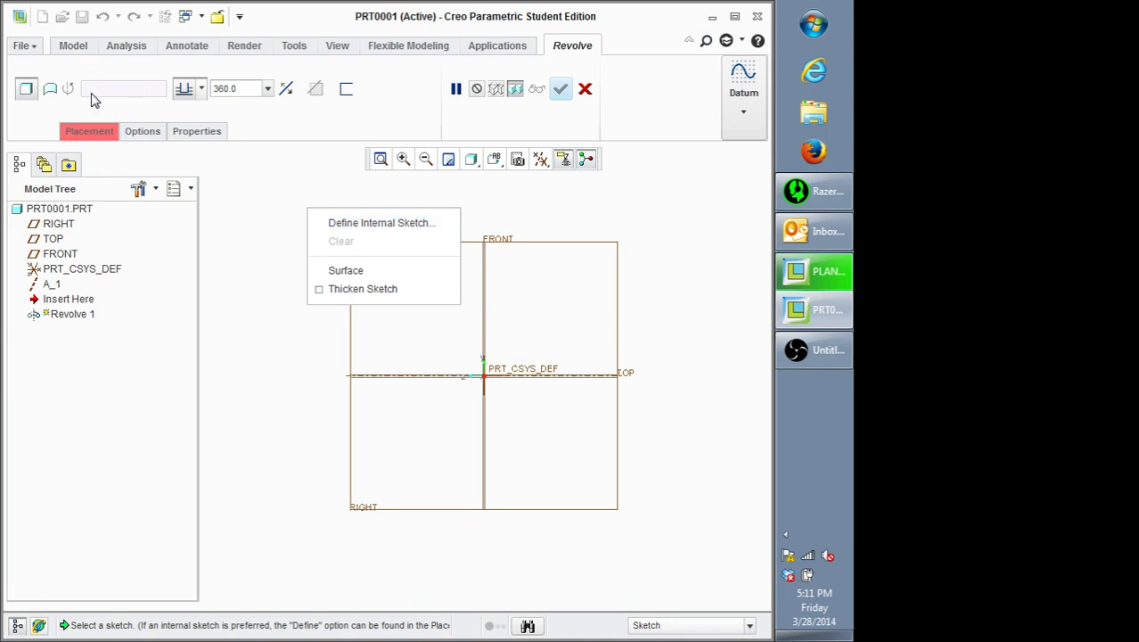
pyautogui.click(426, 224)
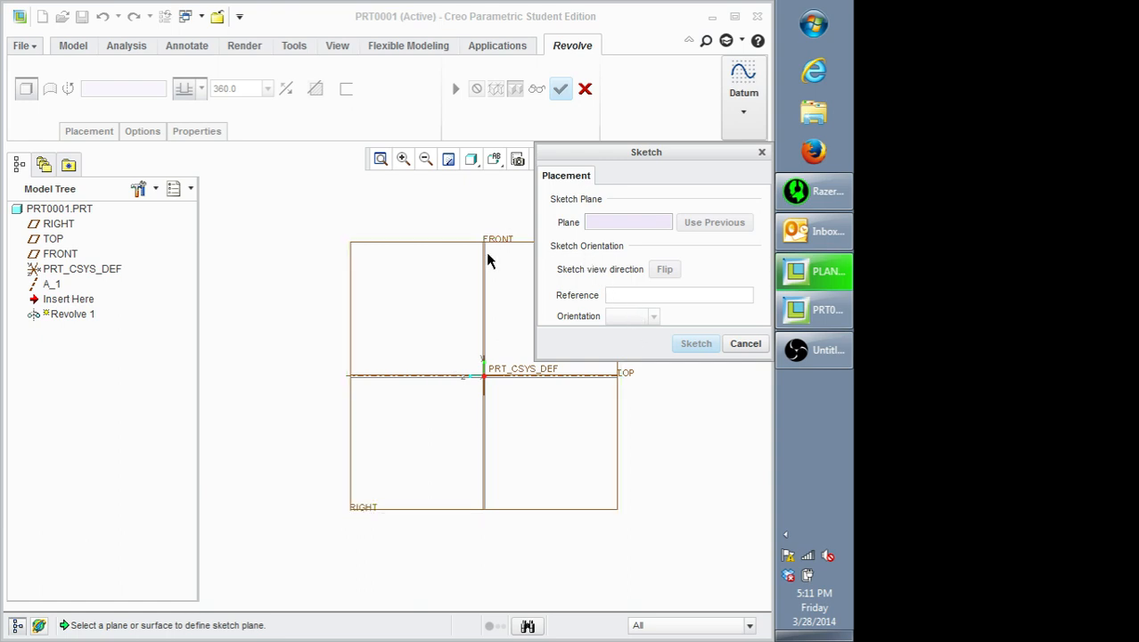
pyautogui.click(382, 253)
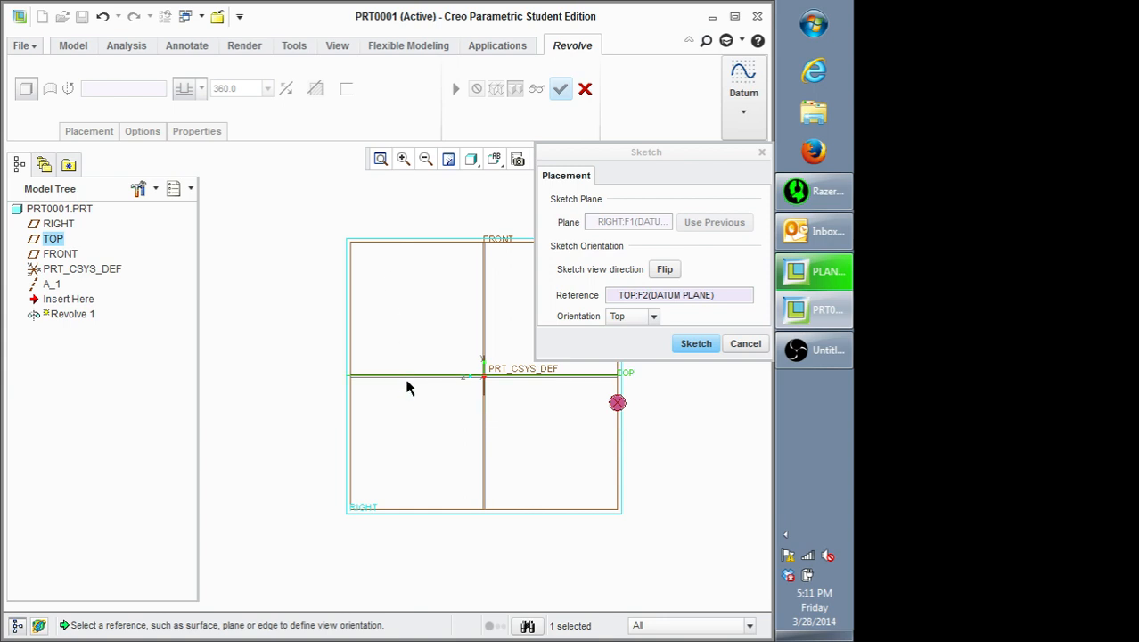
pyautogui.click(695, 346)
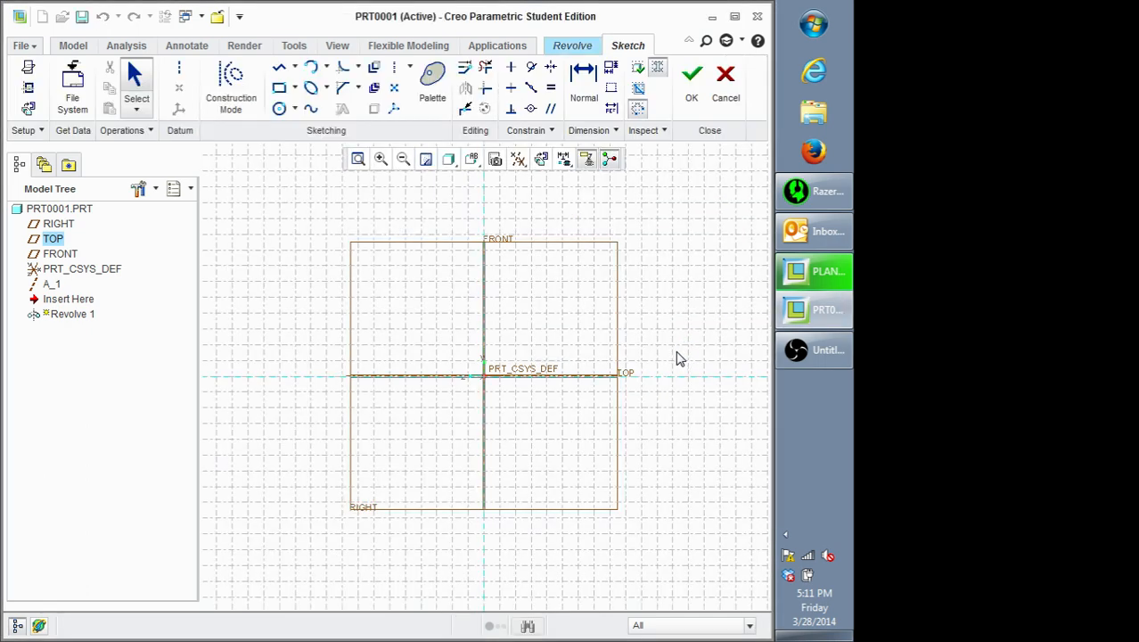
# Step: Sketch a vertical line about 107 long upward from the origin along the FRONT plane and place its dimension clear of the line
pyautogui.scroll(2, 676, 359)
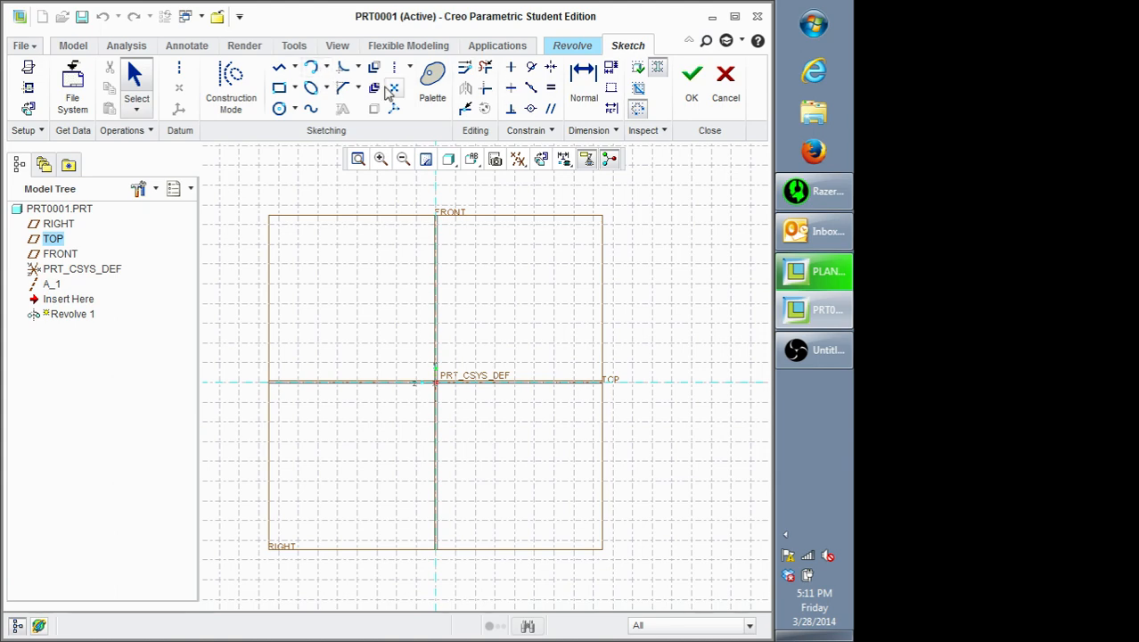
pyautogui.click(278, 73)
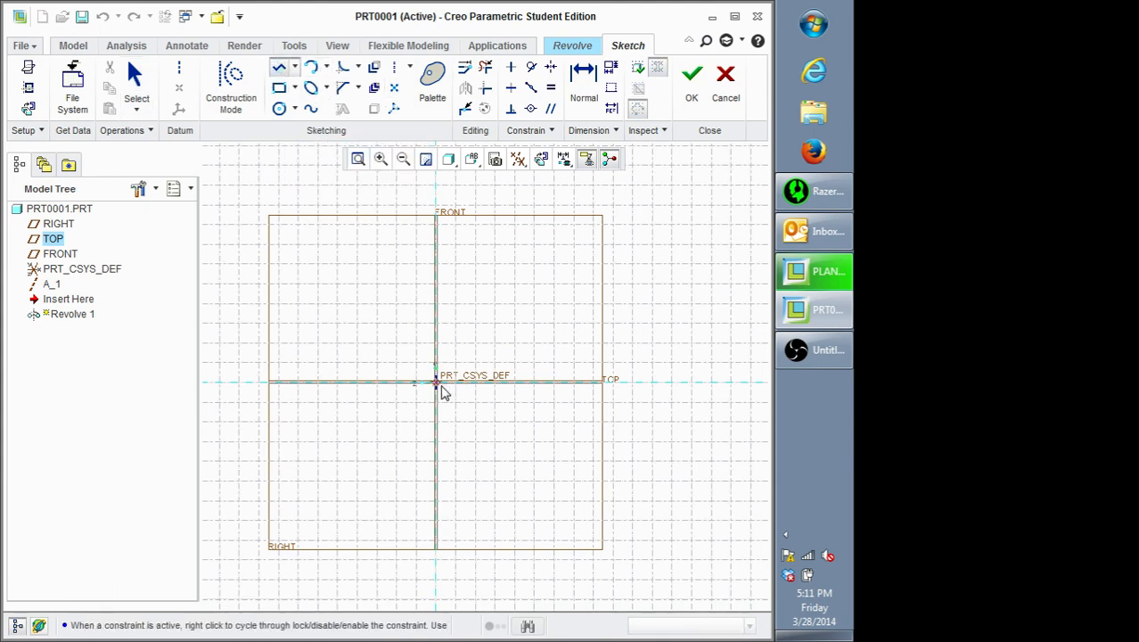
pyautogui.click(436, 312)
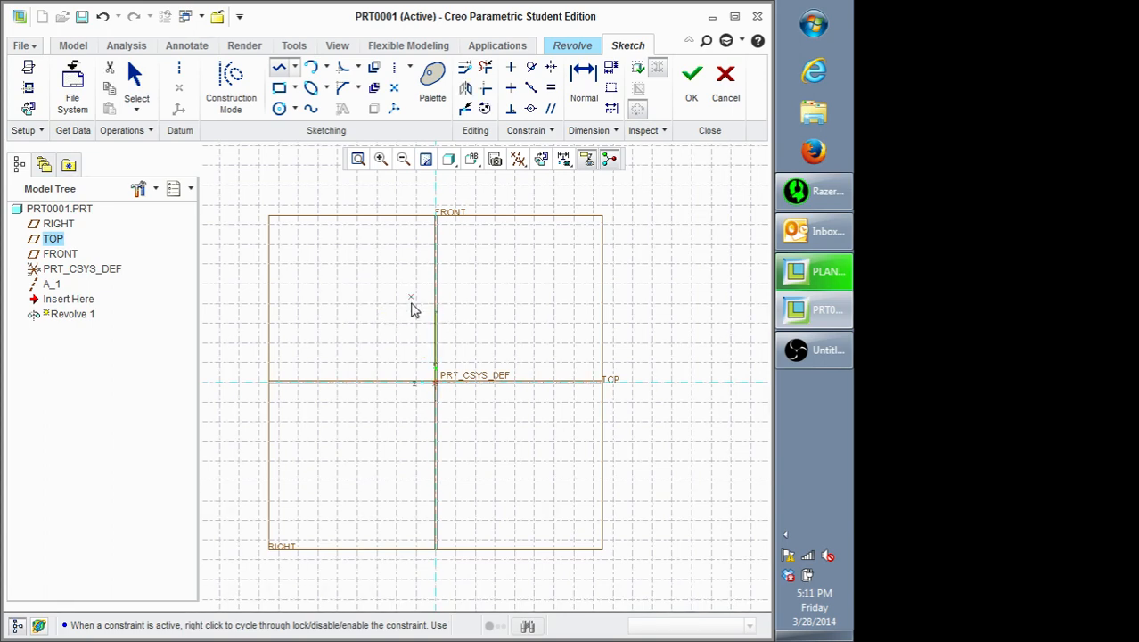
pyautogui.middleClick(417, 334)
pyautogui.scroll(1, 417, 334)
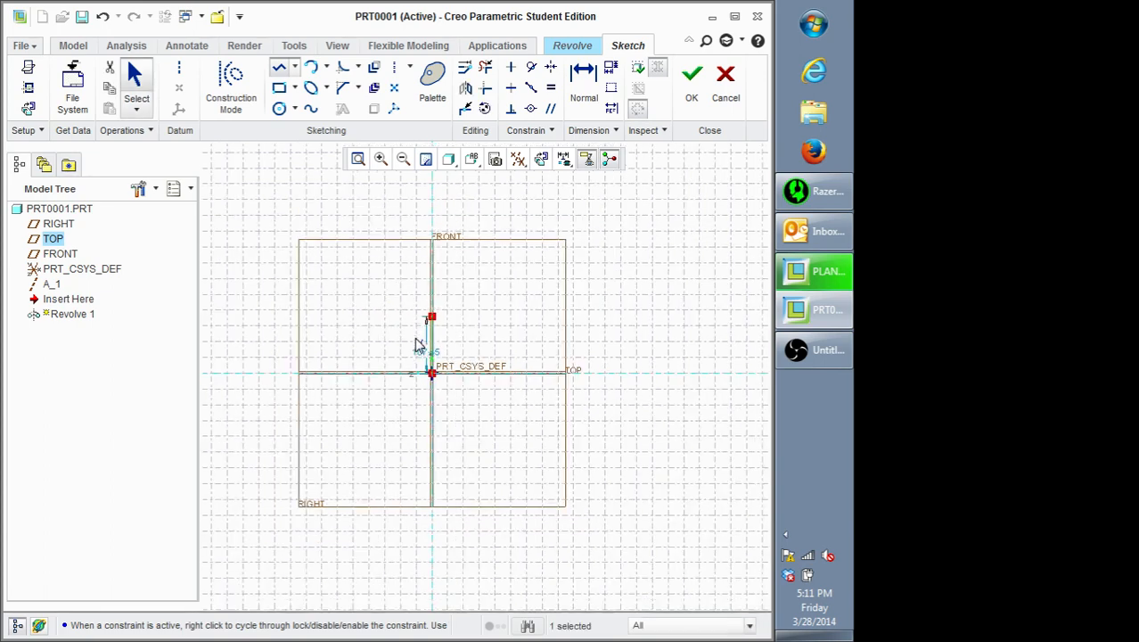
pyautogui.moveTo(423, 353); pyautogui.dragTo(379, 352)
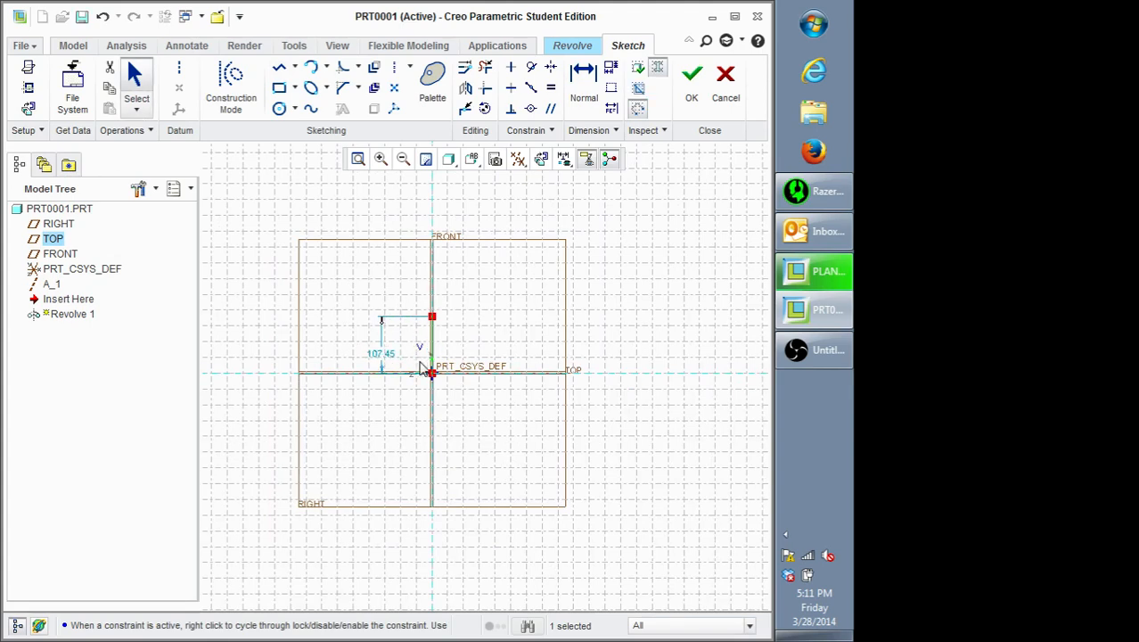
# Step: Set the vertical line's length to 50
pyautogui.scroll(-2, 434, 358)
pyautogui.scroll(-3, 434, 363)
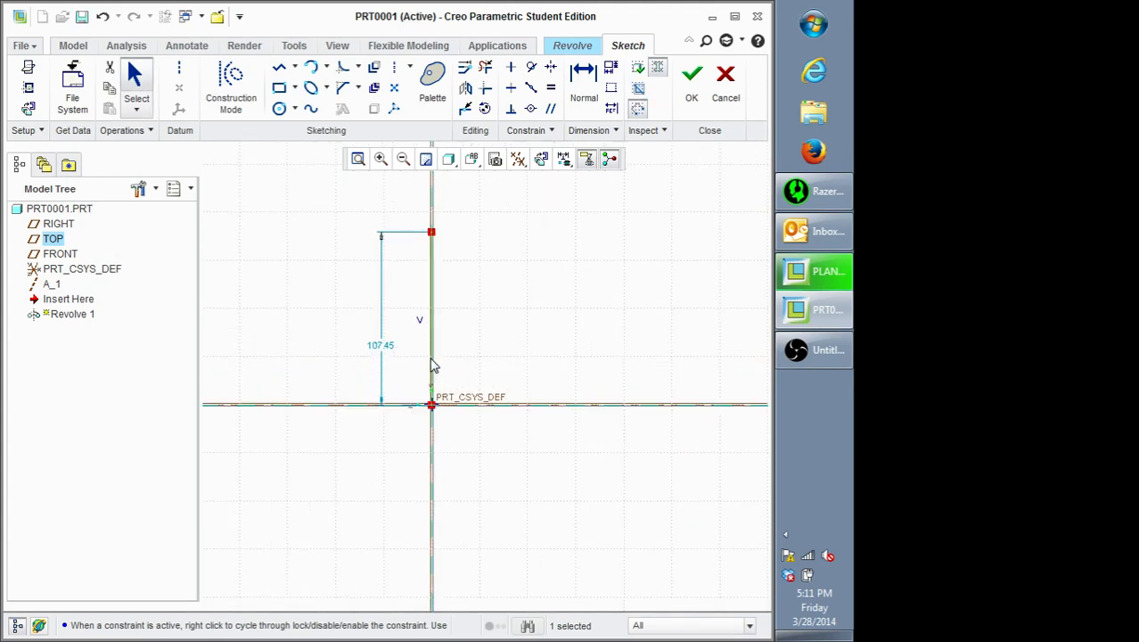
pyautogui.doubleClick(384, 349)
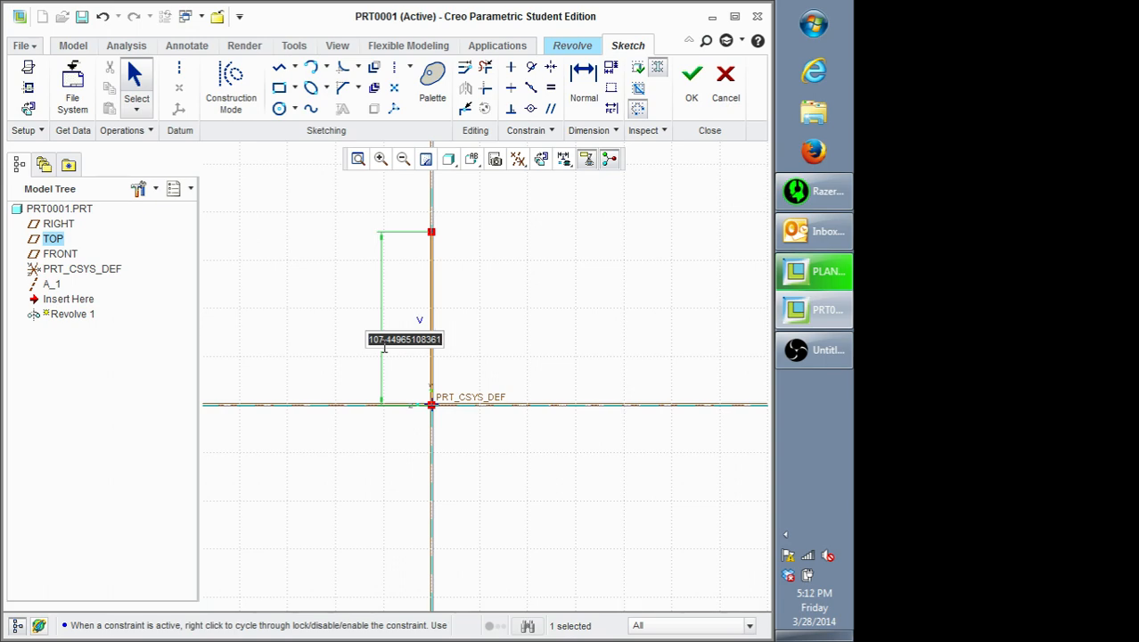
pyautogui.write('50')
pyautogui.press('Return')
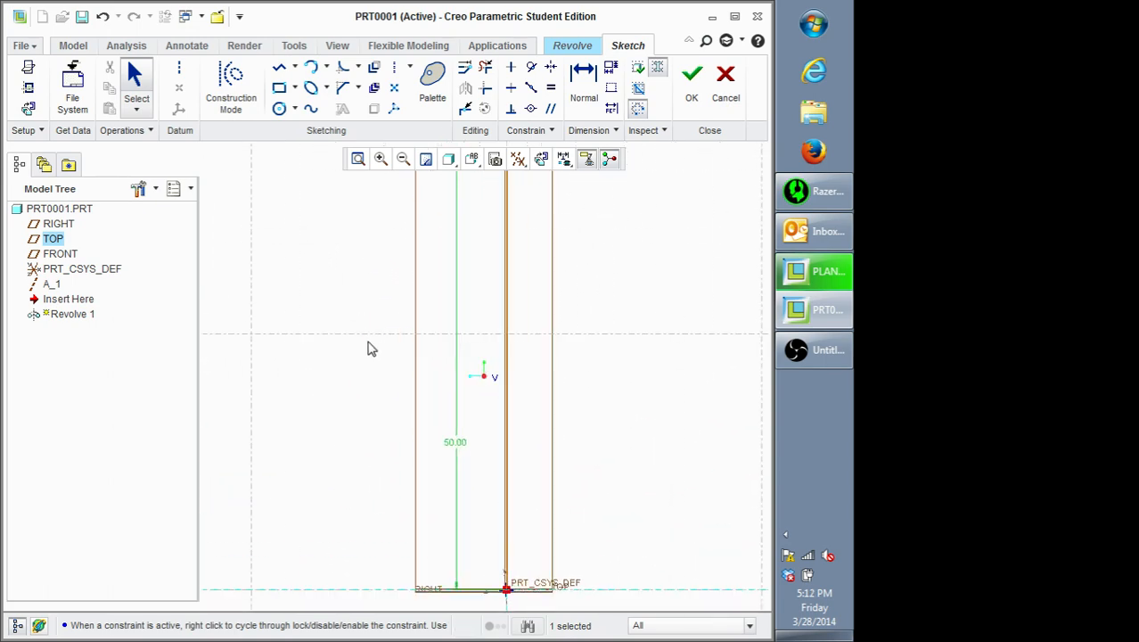
pyautogui.scroll(4, 379, 357)
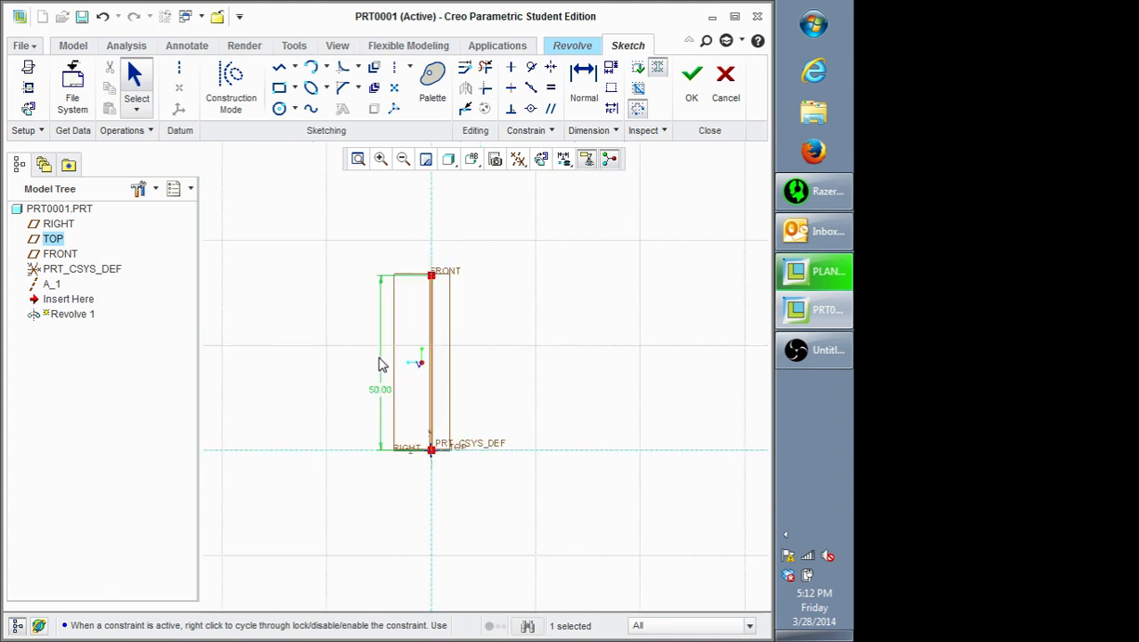
pyautogui.scroll(1, 379, 364)
pyautogui.scroll(2, 333, 397)
pyautogui.scroll(1, 571, 394)
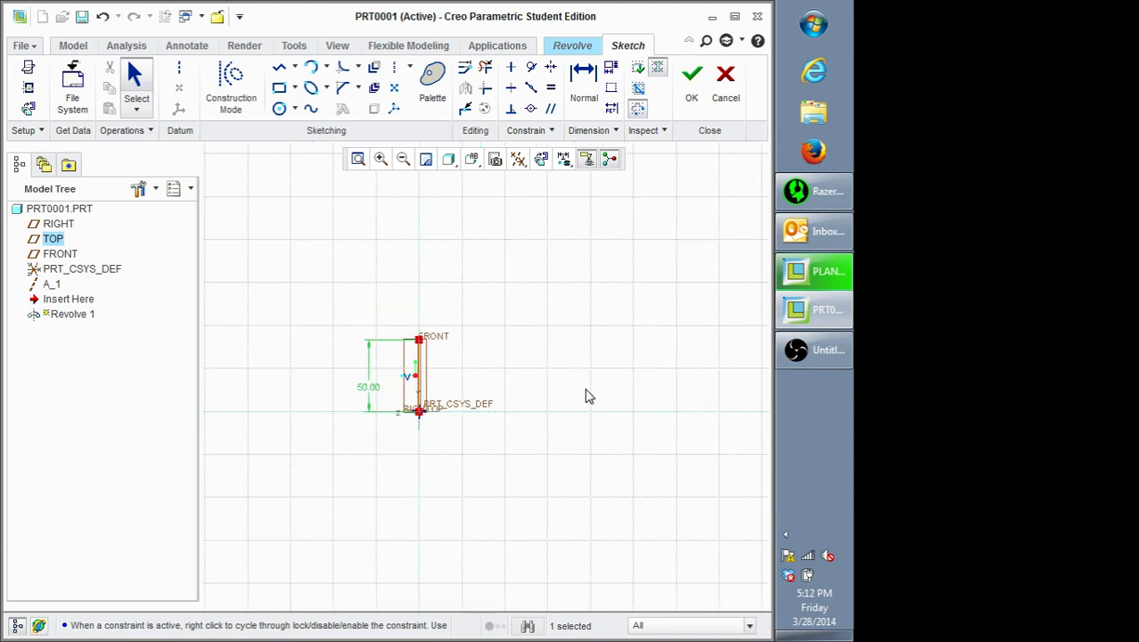
# Step: Sketch a horizontal line about 167 long from the origin to the right along the TOP plane
pyautogui.scroll(-1, 677, 407)
pyautogui.scroll(-1, 668, 407)
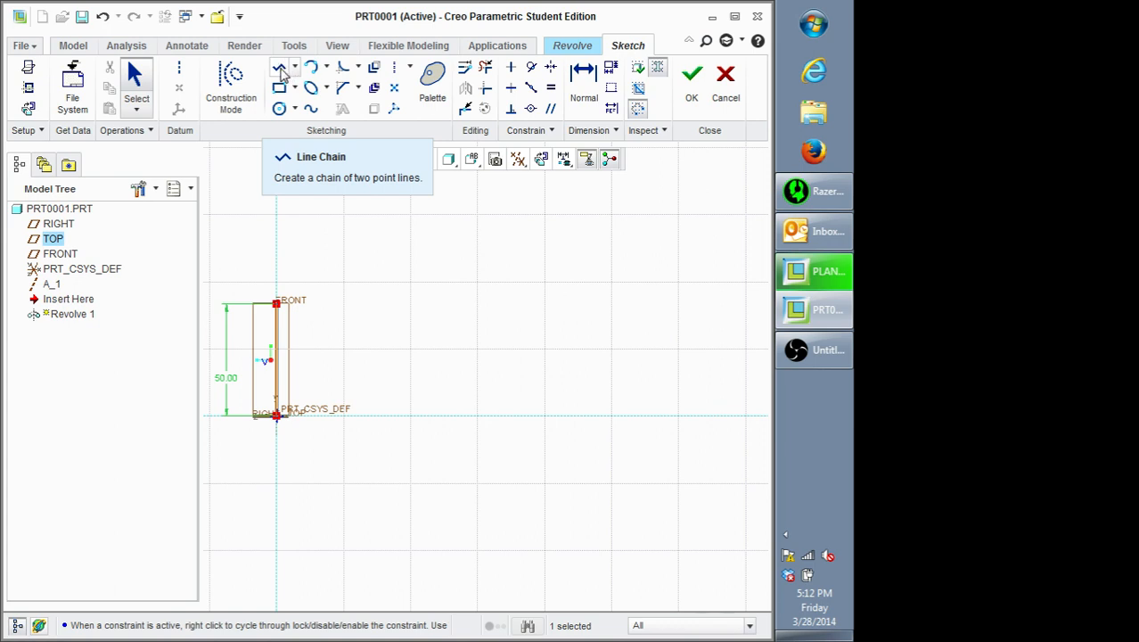
pyautogui.click(281, 70)
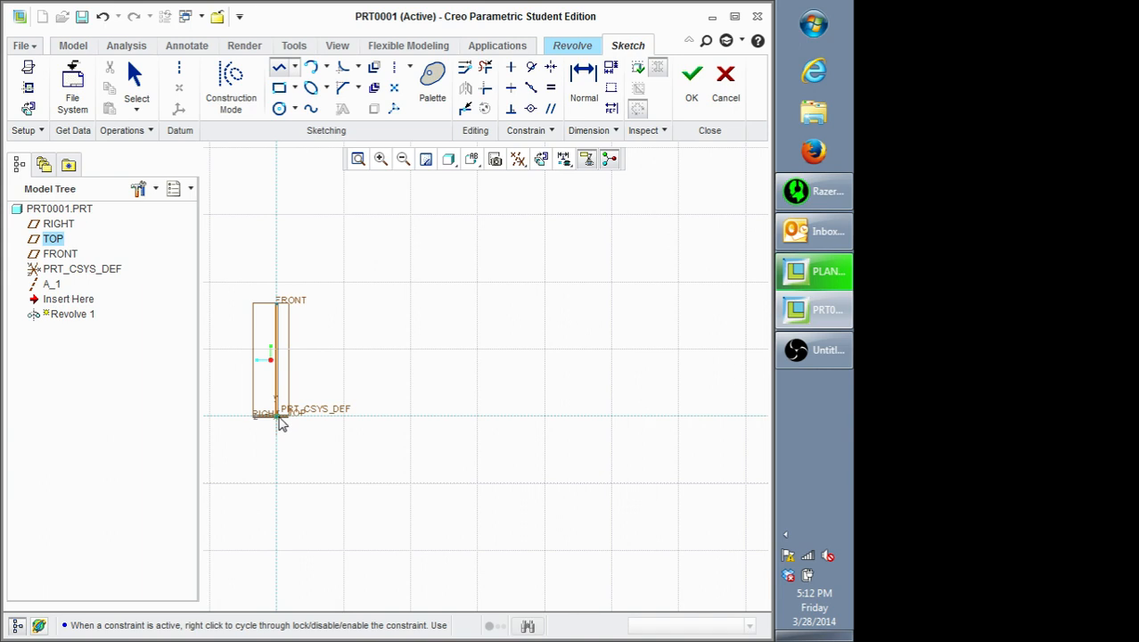
pyautogui.click(278, 416)
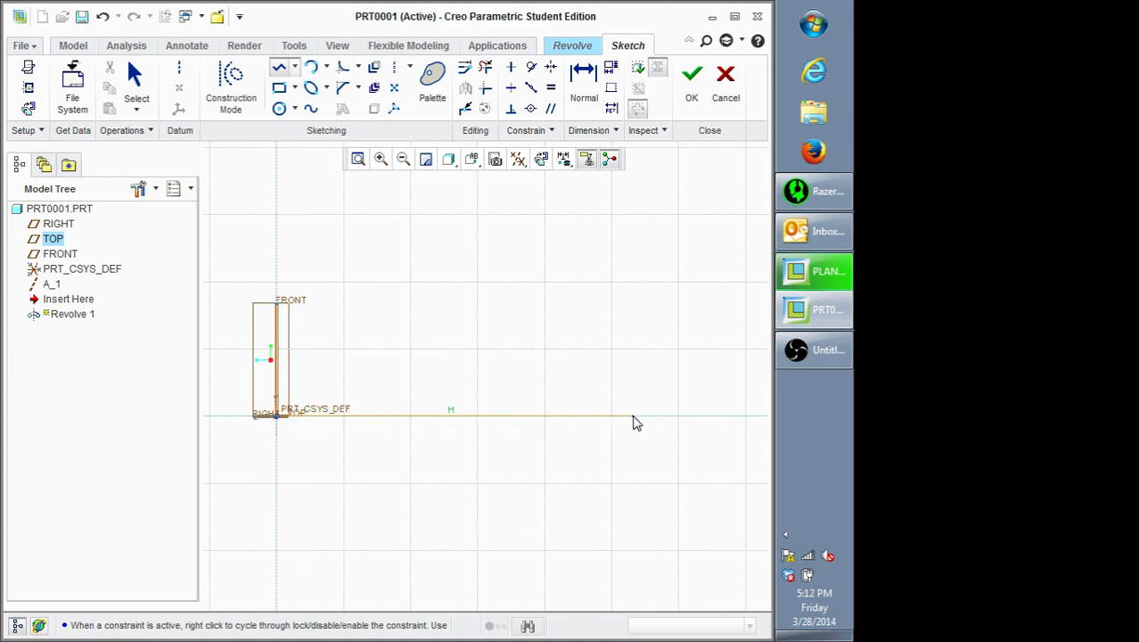
pyautogui.click(652, 420)
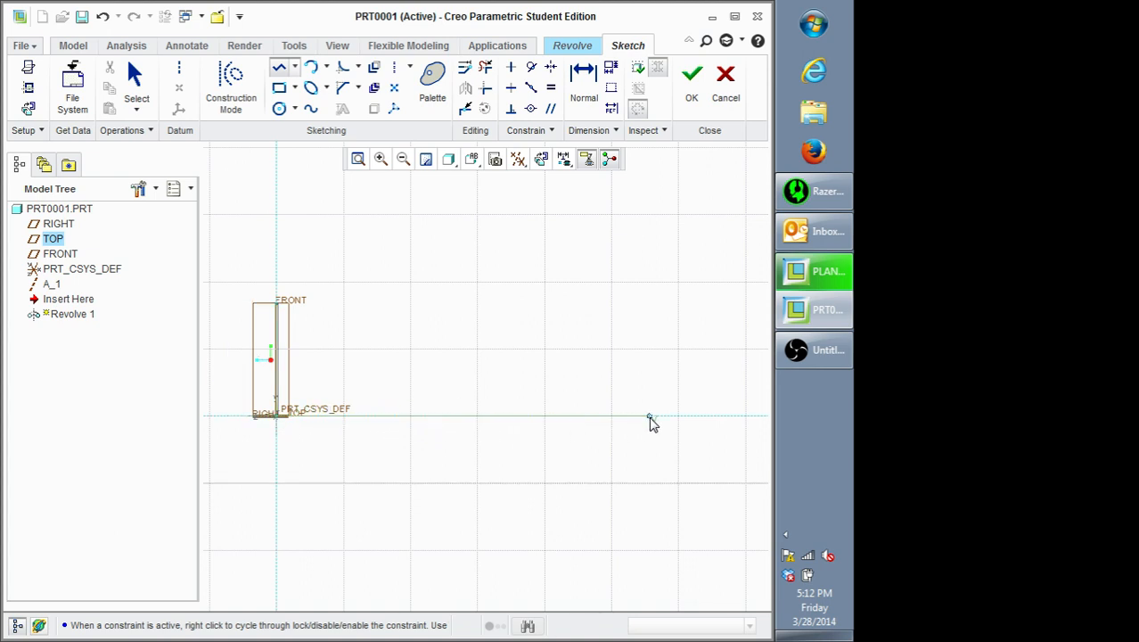
pyautogui.middleClick(632, 472)
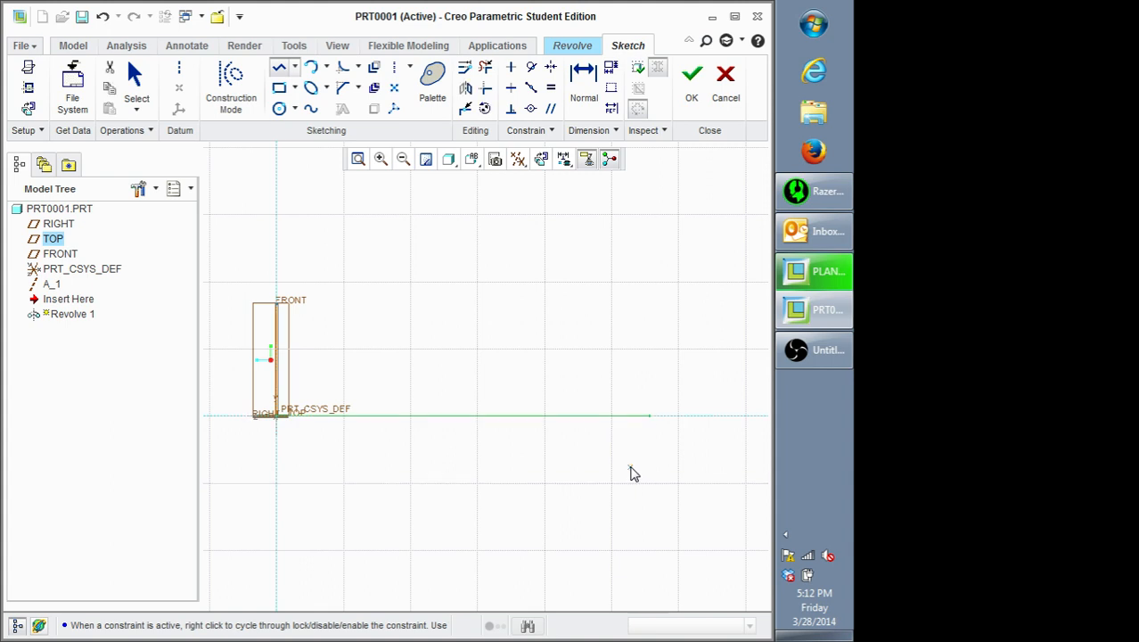
pyautogui.middleClick(632, 473)
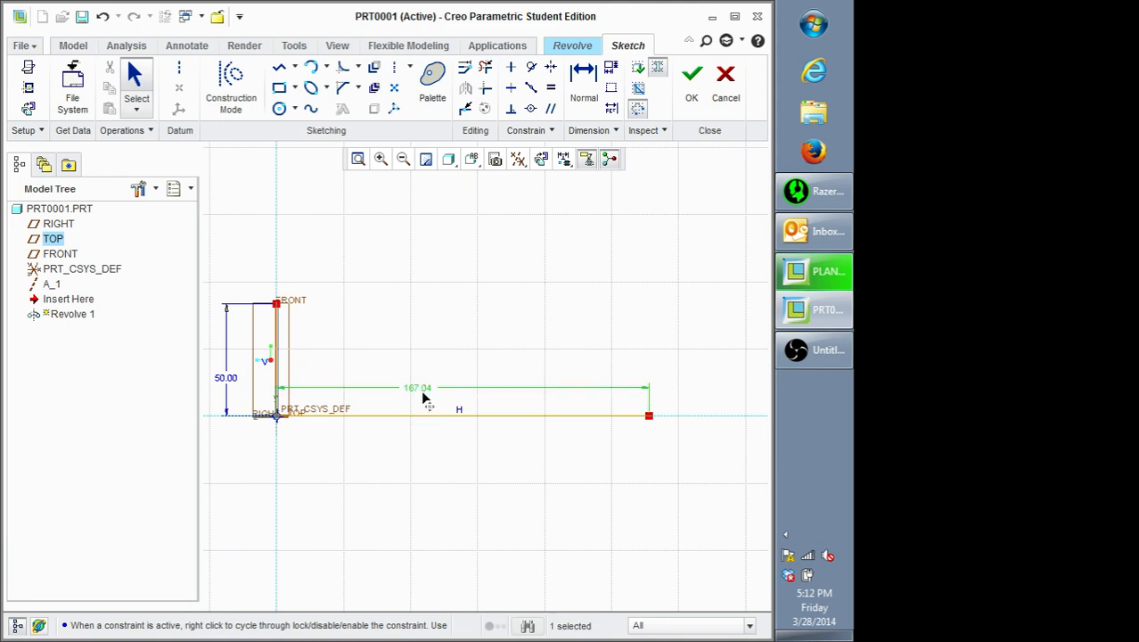
# Step: Place the horizontal line's dimension below the line and set its length to 160
pyautogui.moveTo(426, 397); pyautogui.dragTo(432, 471)
pyautogui.doubleClick(425, 470)
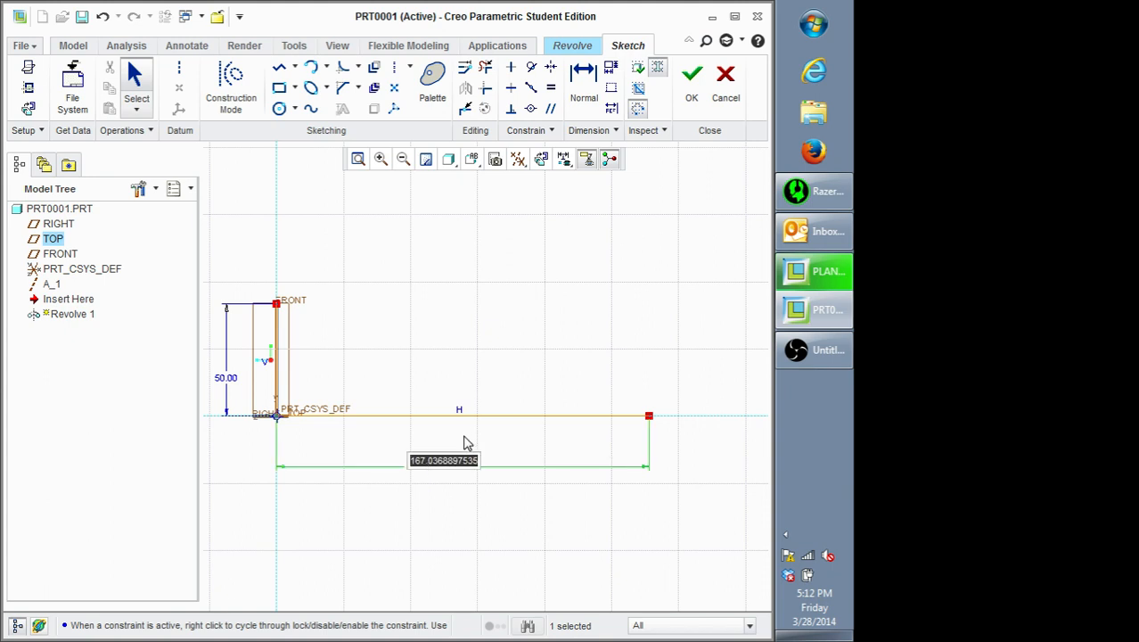
pyautogui.write('160')
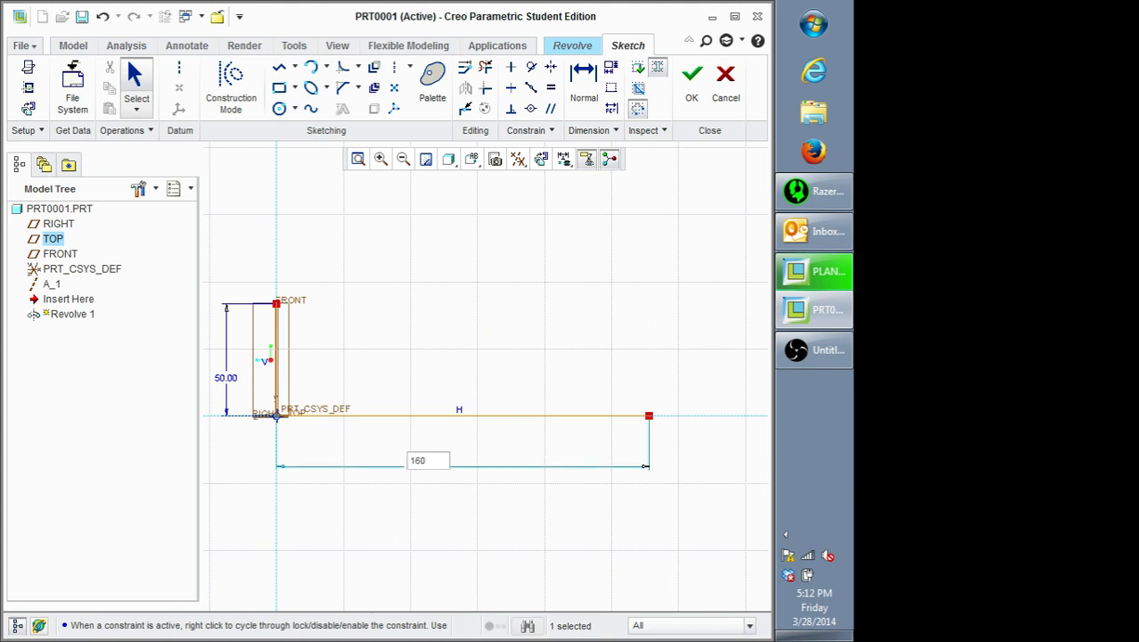
pyautogui.press('Return')
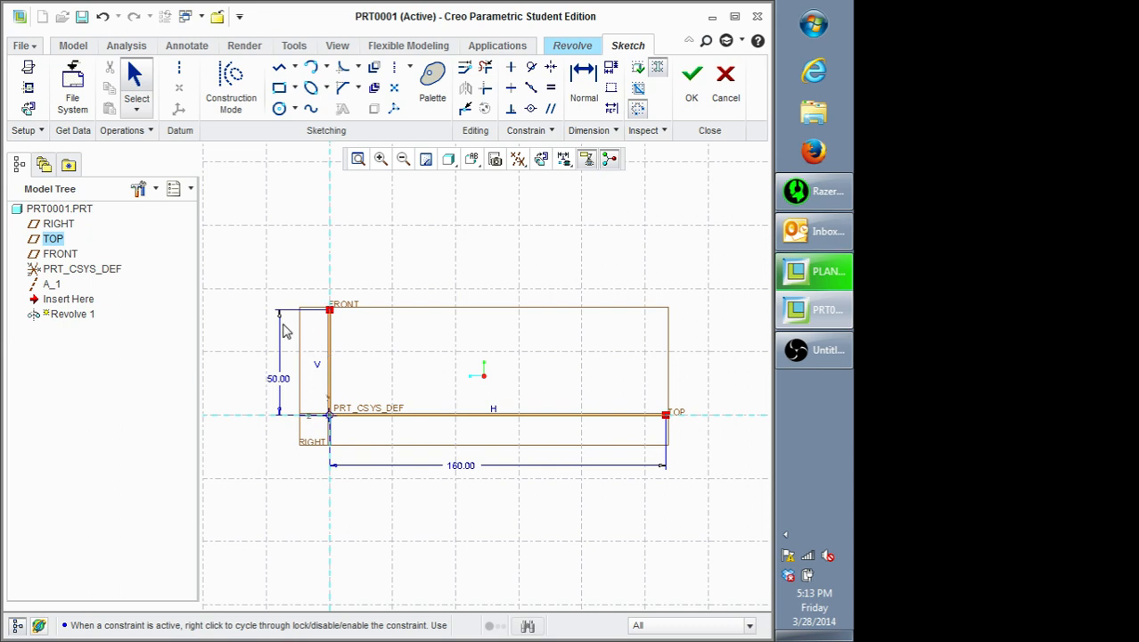
# Step: Add a horizontal centerline through the origin, along the 160 line, as the axis of revolution
pyautogui.click(180, 74)
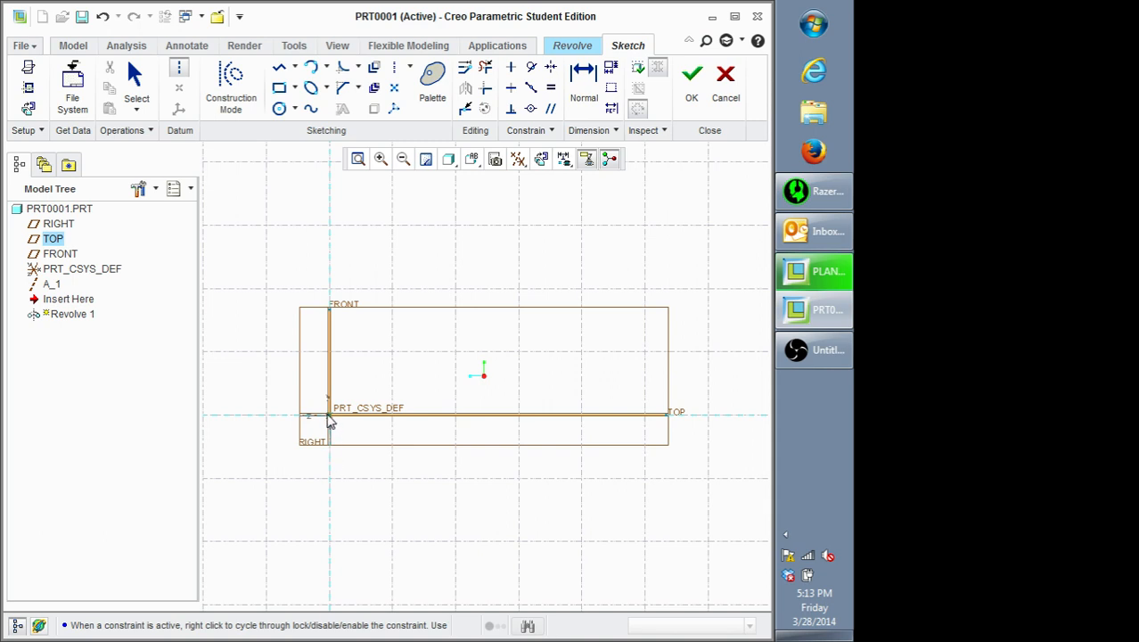
pyautogui.click(328, 416)
pyautogui.click(629, 419)
pyautogui.scroll(-1, 629, 501)
pyautogui.middleClick(630, 501)
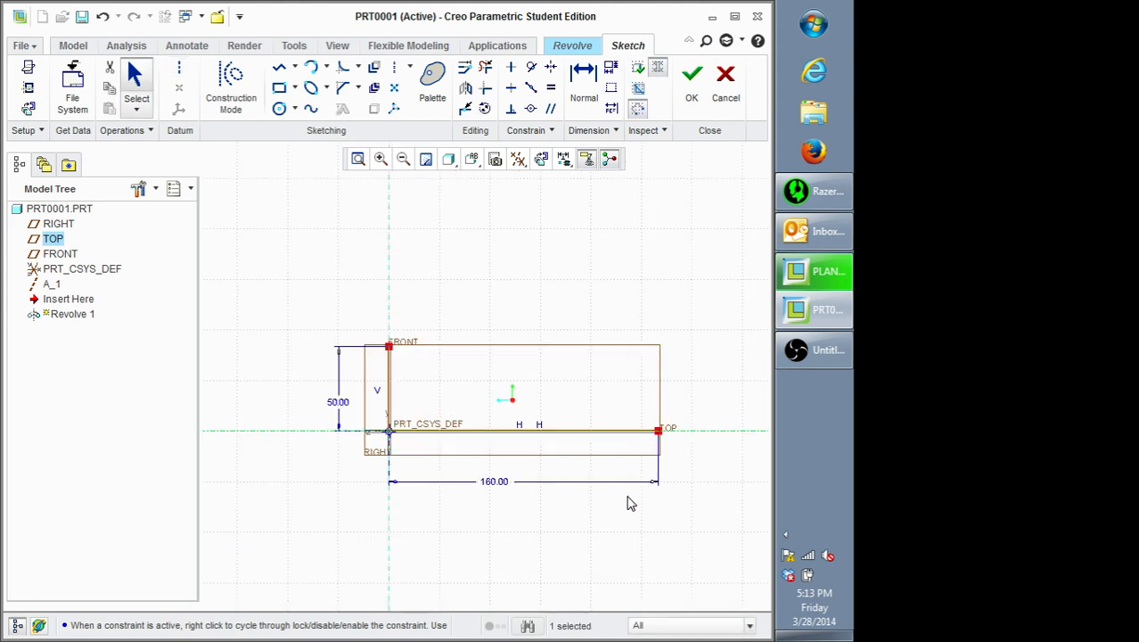
pyautogui.click(336, 461)
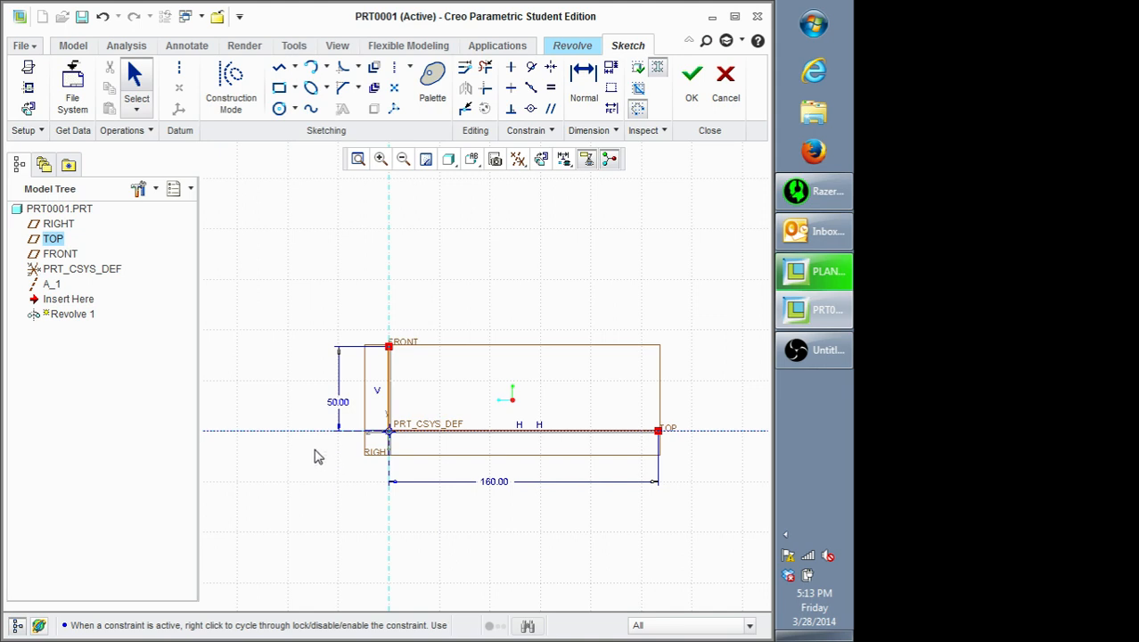
# Step: Sketch a horizontal line from the upper end of the vertical line, ending short of the 160 line's far end
pyautogui.click(279, 67)
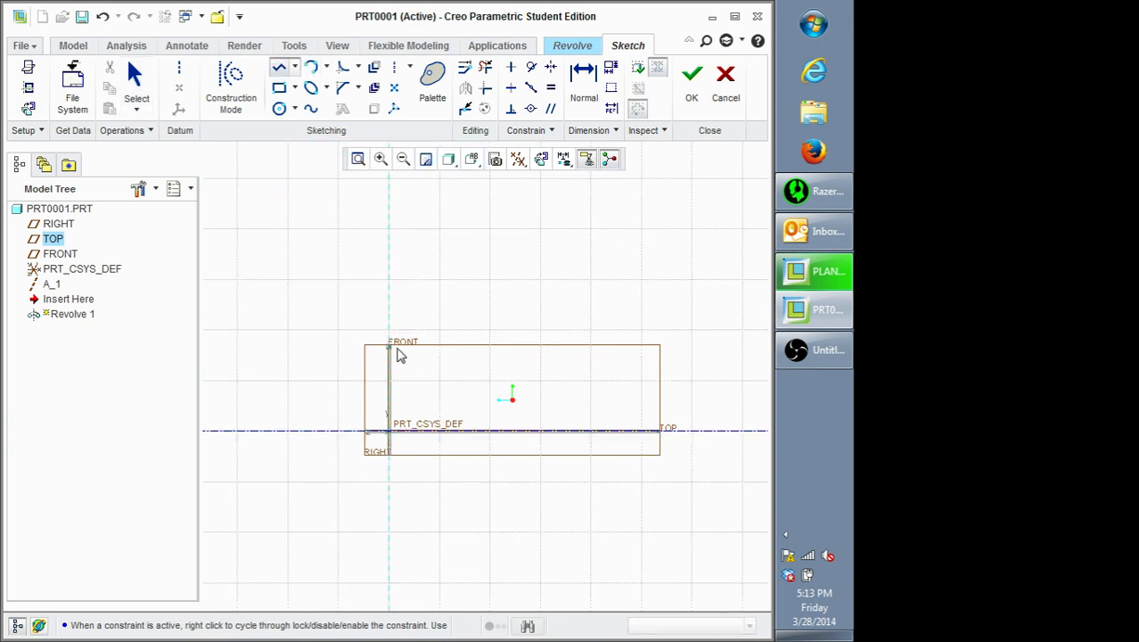
pyautogui.click(393, 347)
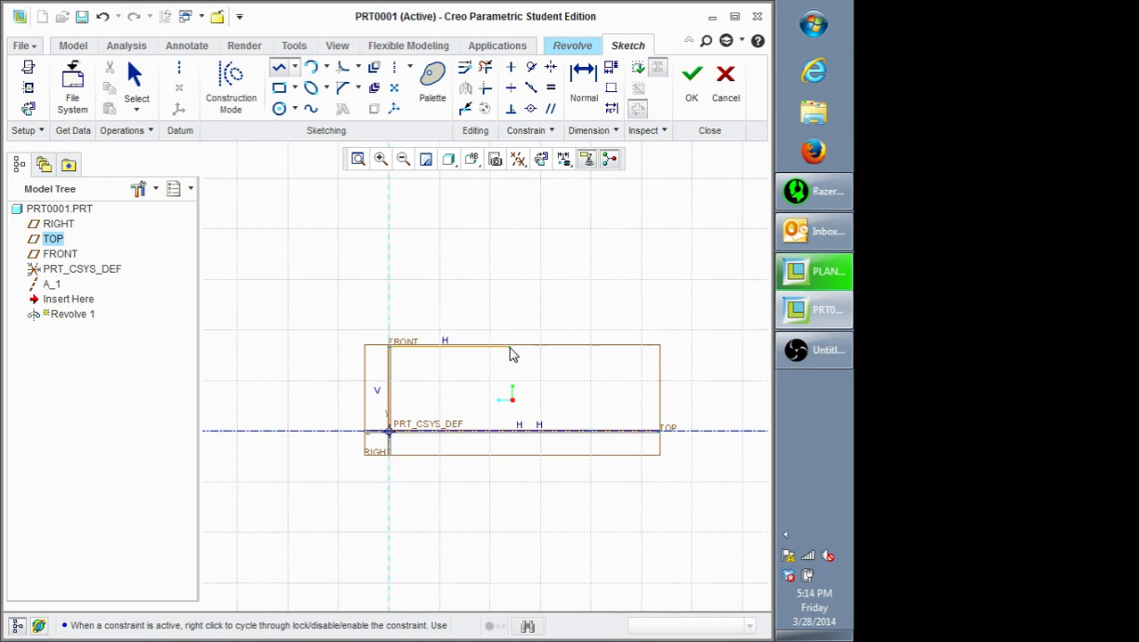
pyautogui.click(508, 348)
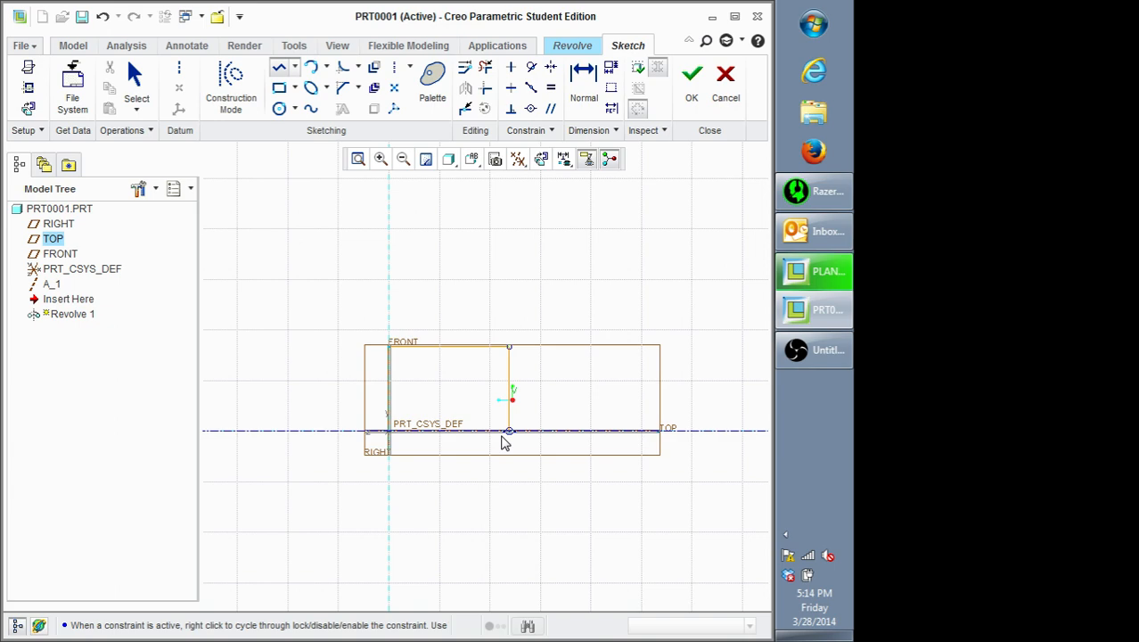
# Step: Finish the vertical line down to the centerline and set the profile's top horizontal line length to 60
pyautogui.click(505, 433)
pyautogui.middleClick(535, 355)
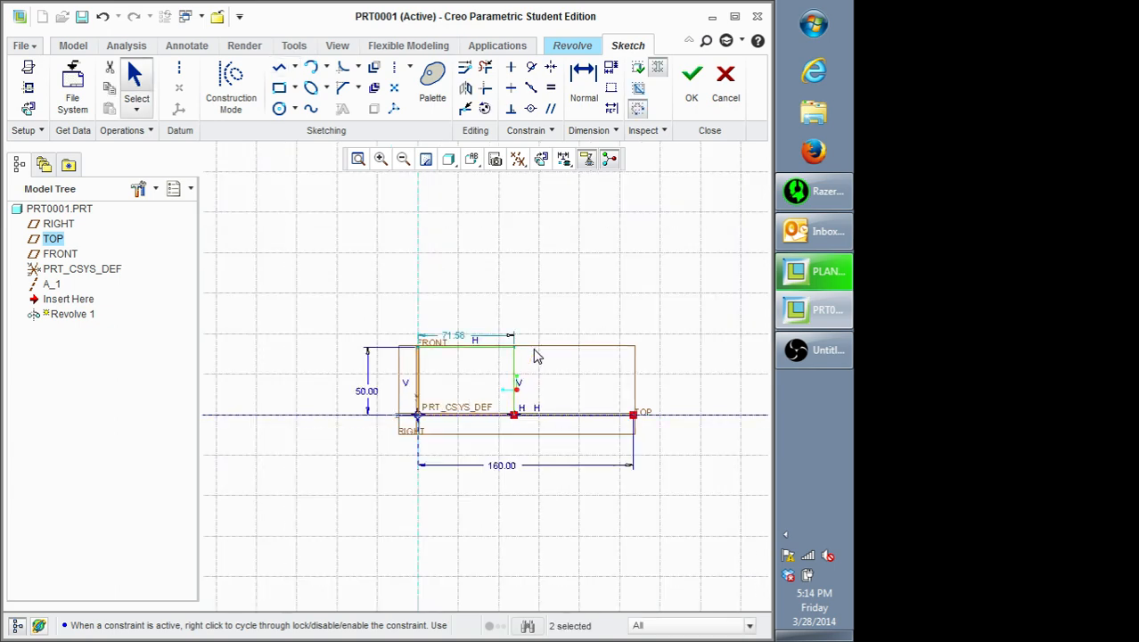
pyautogui.scroll(-2, 538, 354)
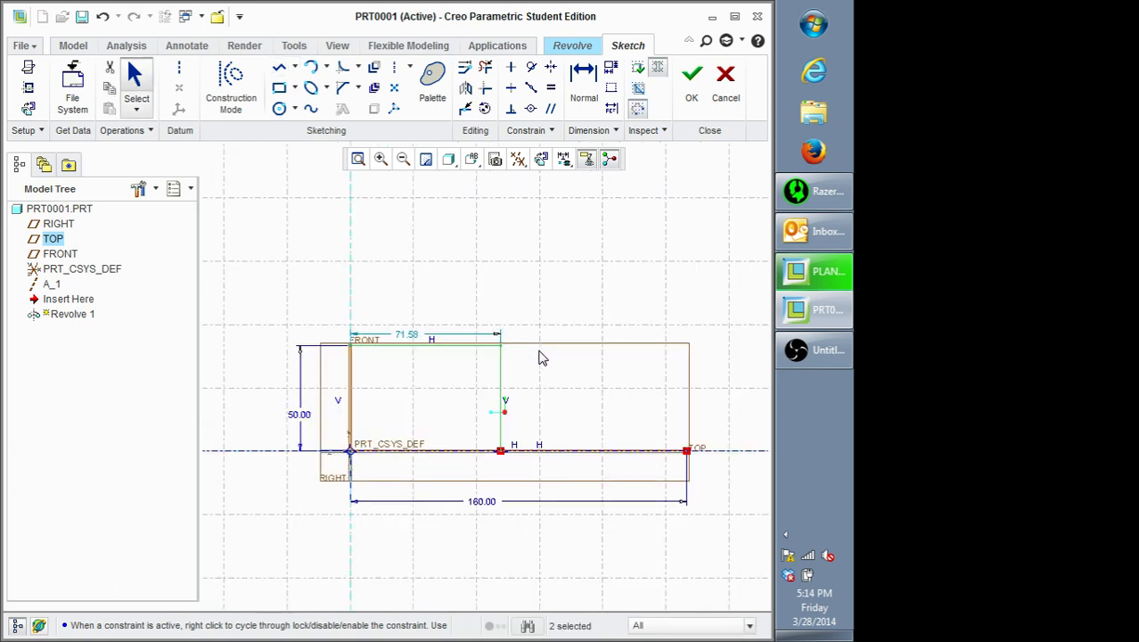
pyautogui.click(539, 357)
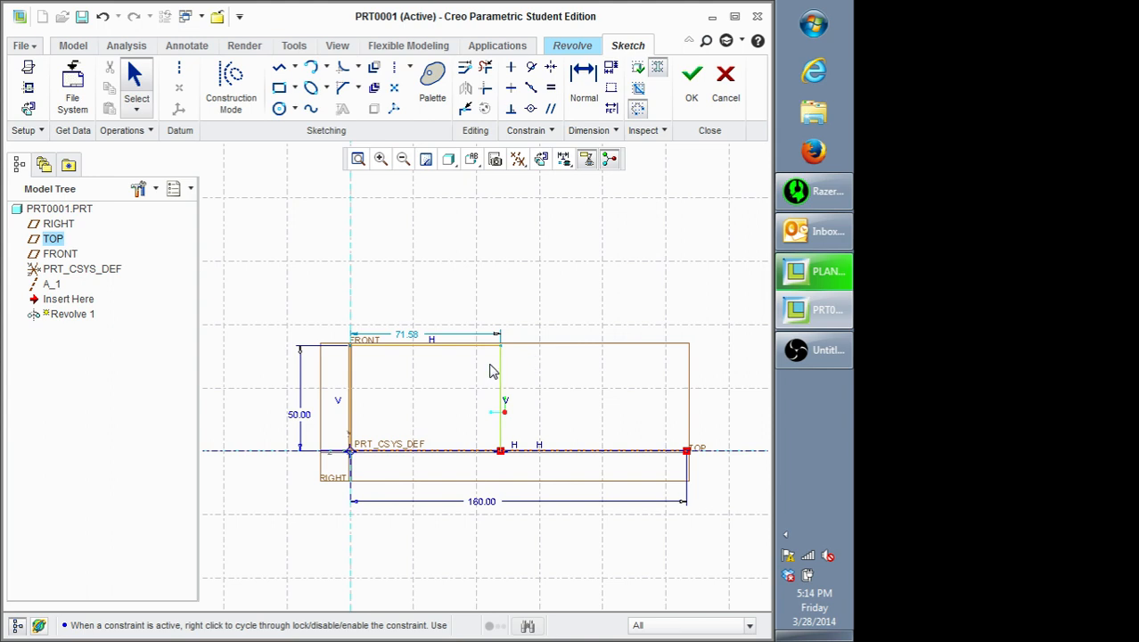
pyautogui.doubleClick(408, 341)
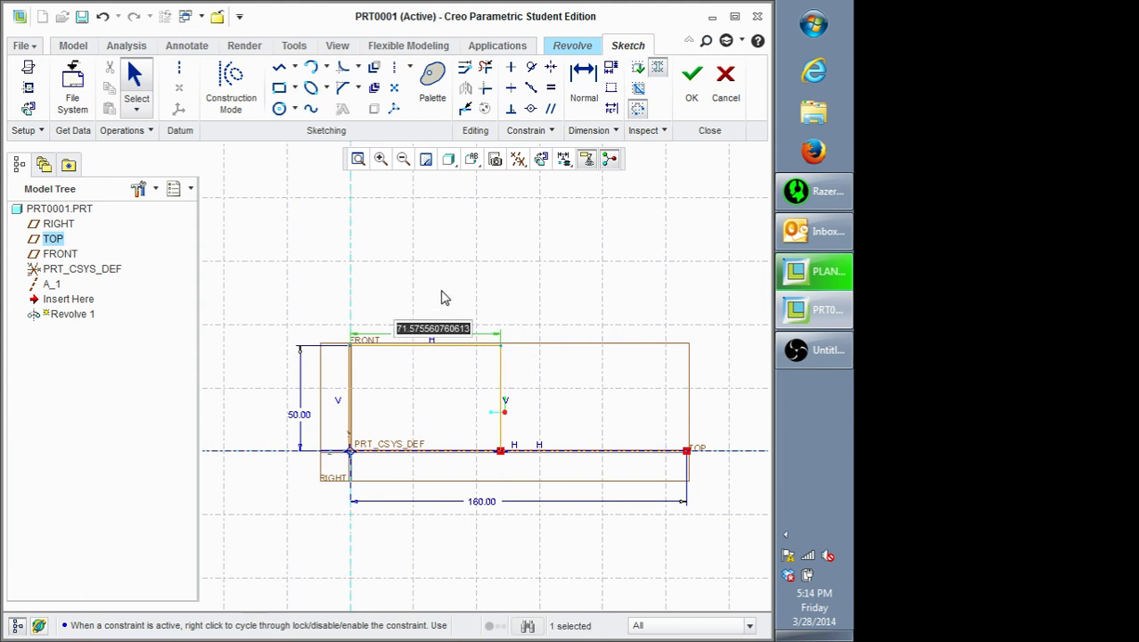
pyautogui.write('60')
pyautogui.press('Return')
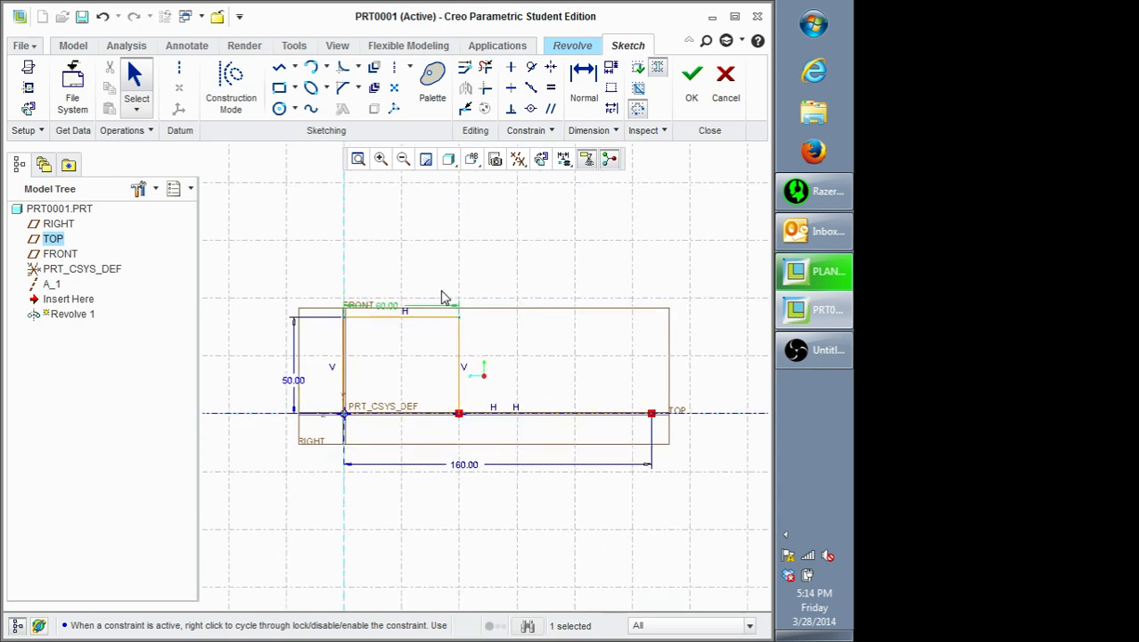
pyautogui.click(475, 257)
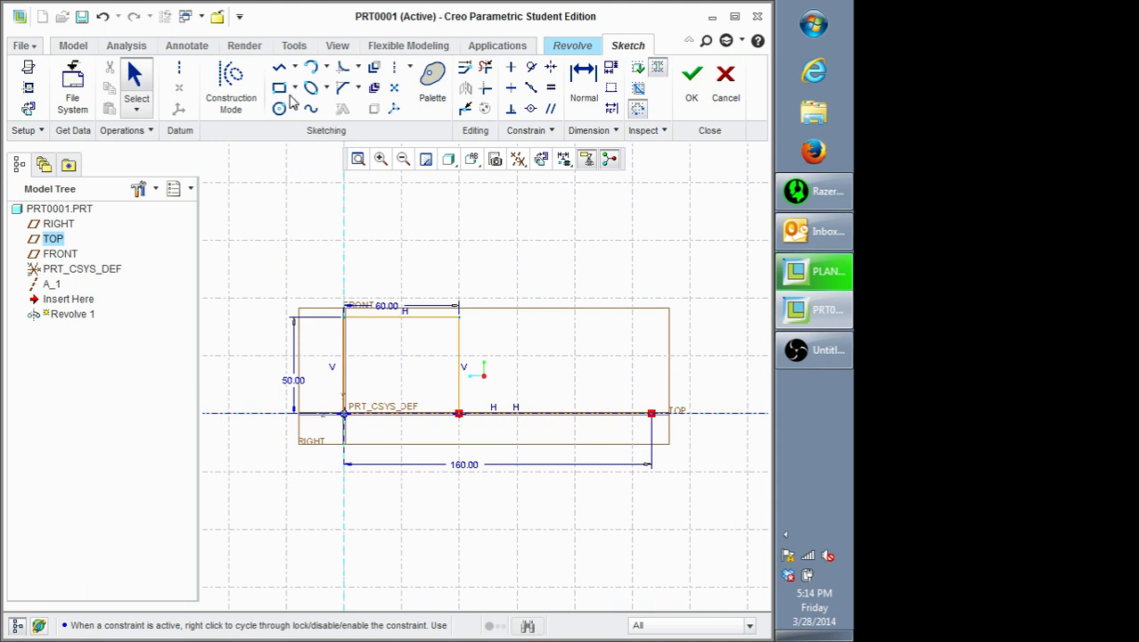
# Step: Draw a 3-Point / Tangent End arc from the top line's end to the far end of the baseline, tangent to the top line
pyautogui.click(327, 69)
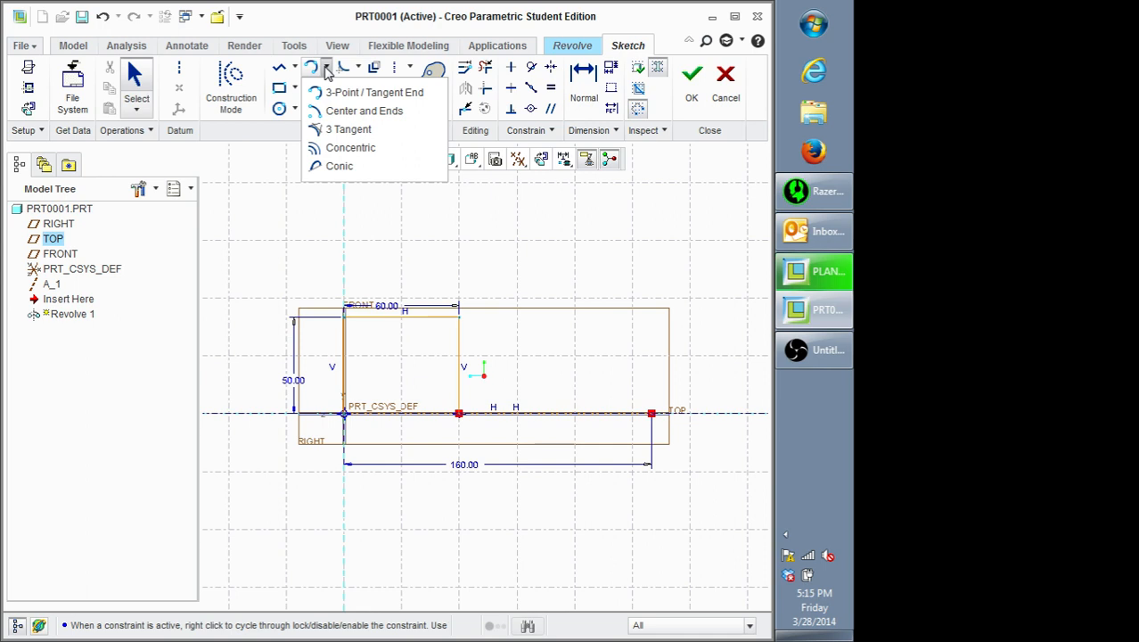
pyautogui.click(379, 94)
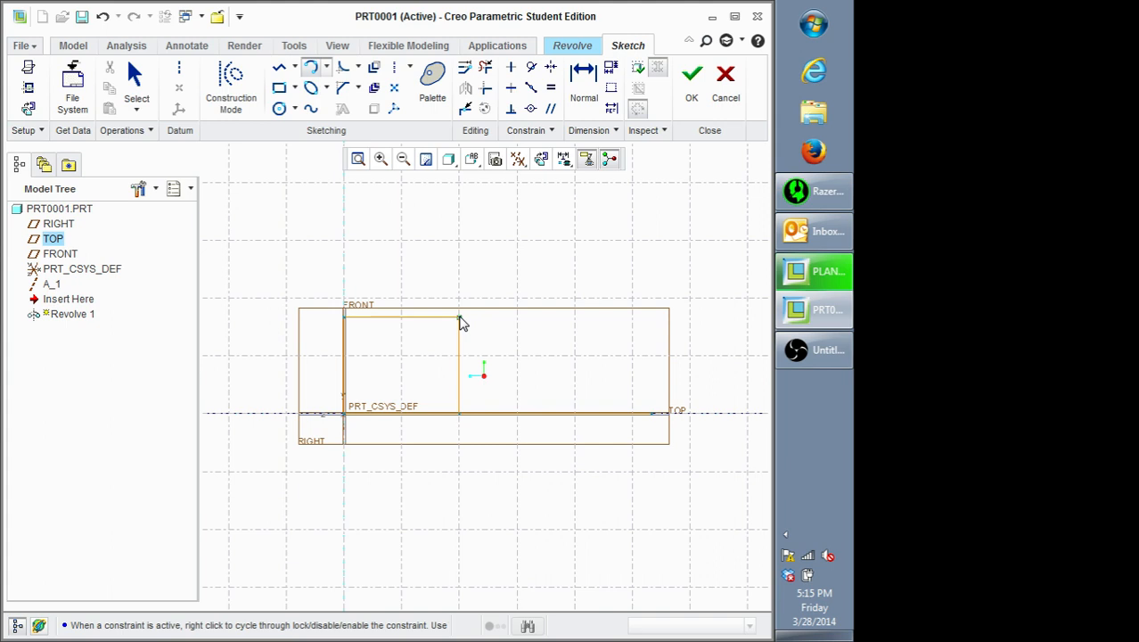
pyautogui.click(459, 317)
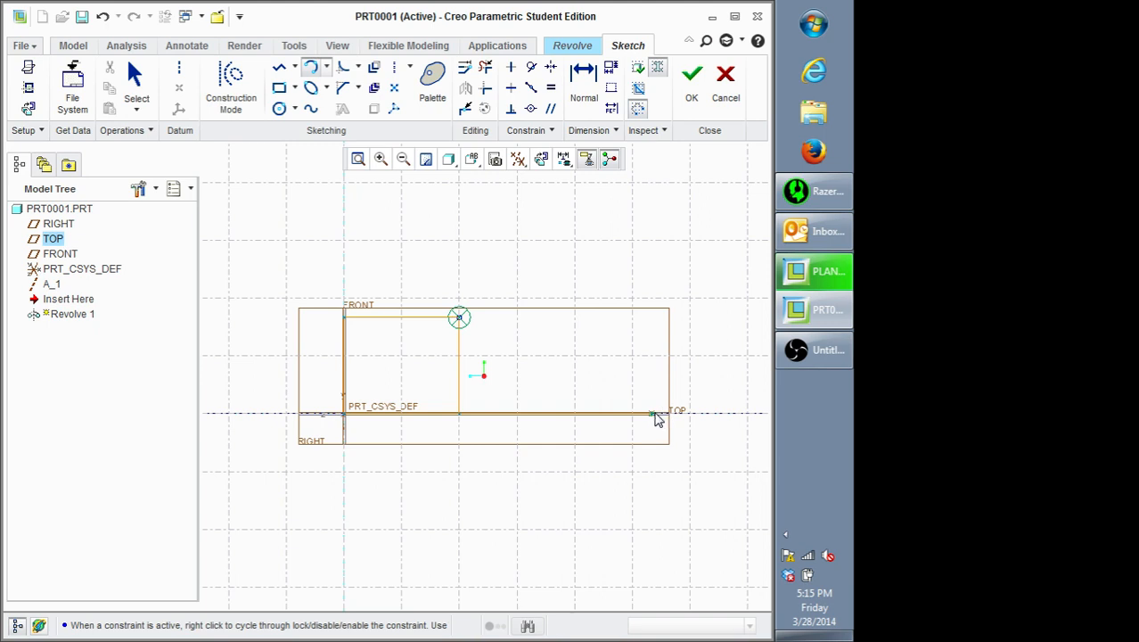
pyautogui.click(653, 414)
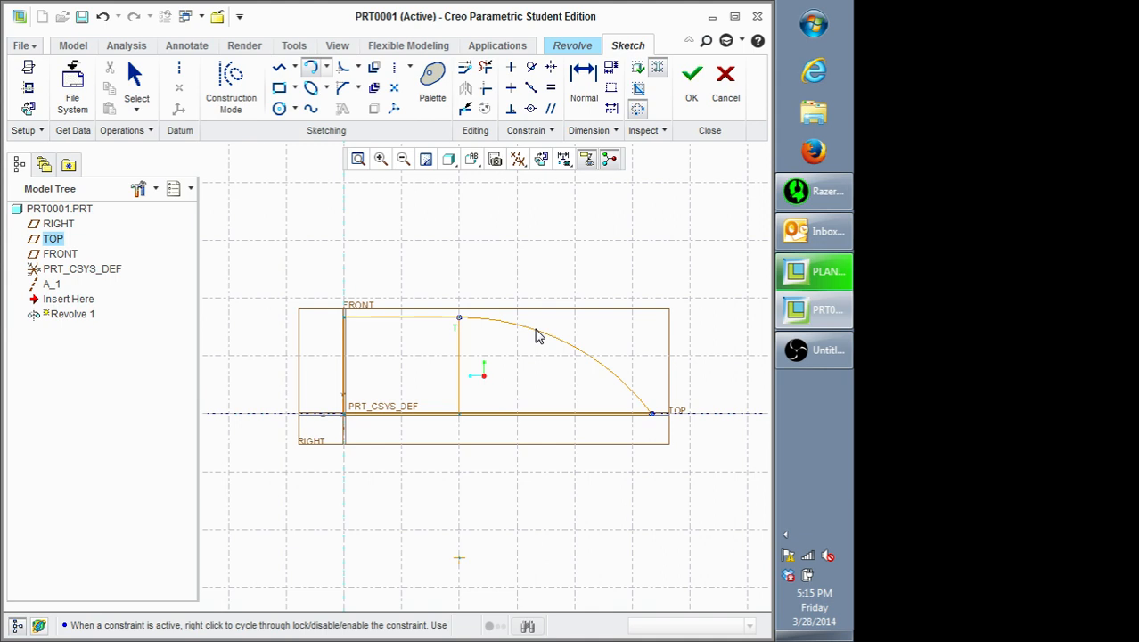
pyautogui.click(535, 335)
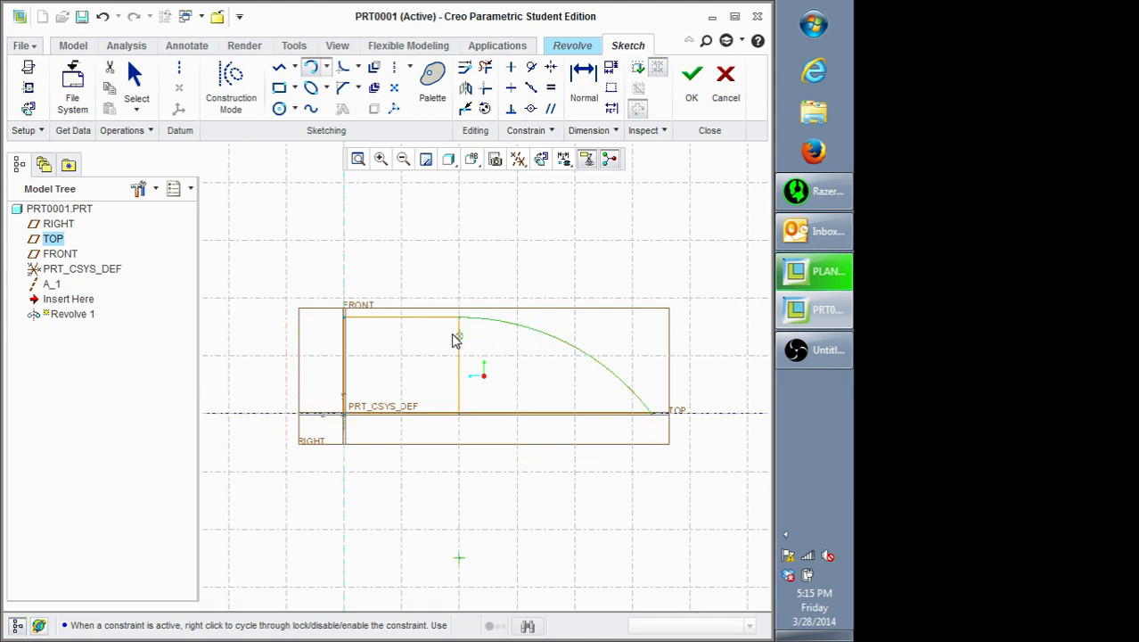
pyautogui.middleClick(514, 355)
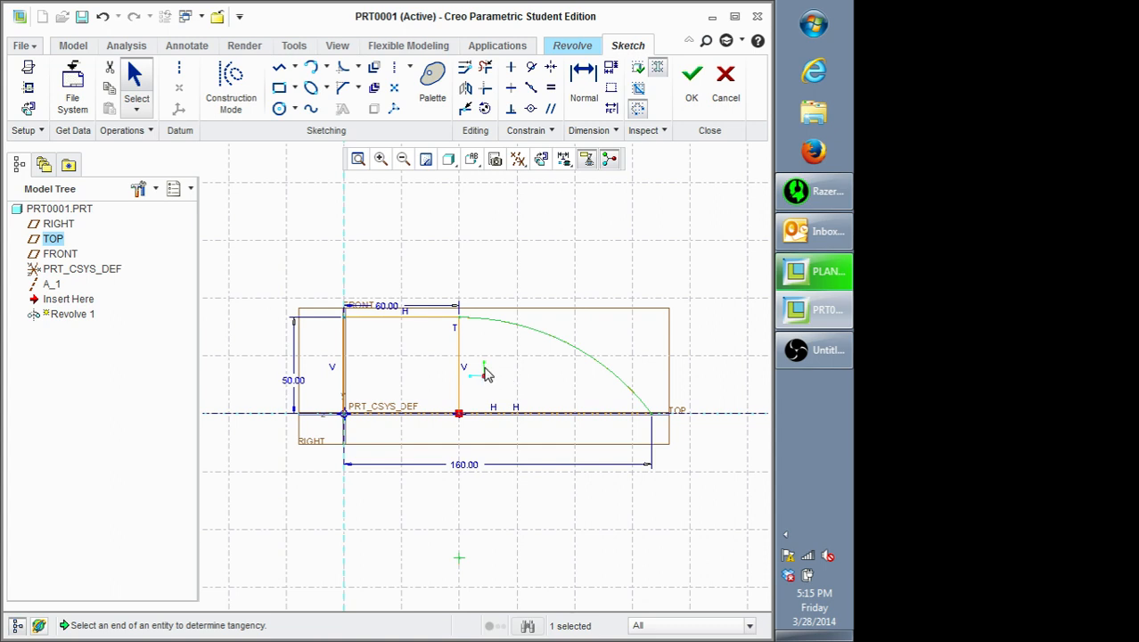
# Step: Delete the inner vertical line below the arc's start and accept the revolve sketch
pyautogui.click(459, 342)
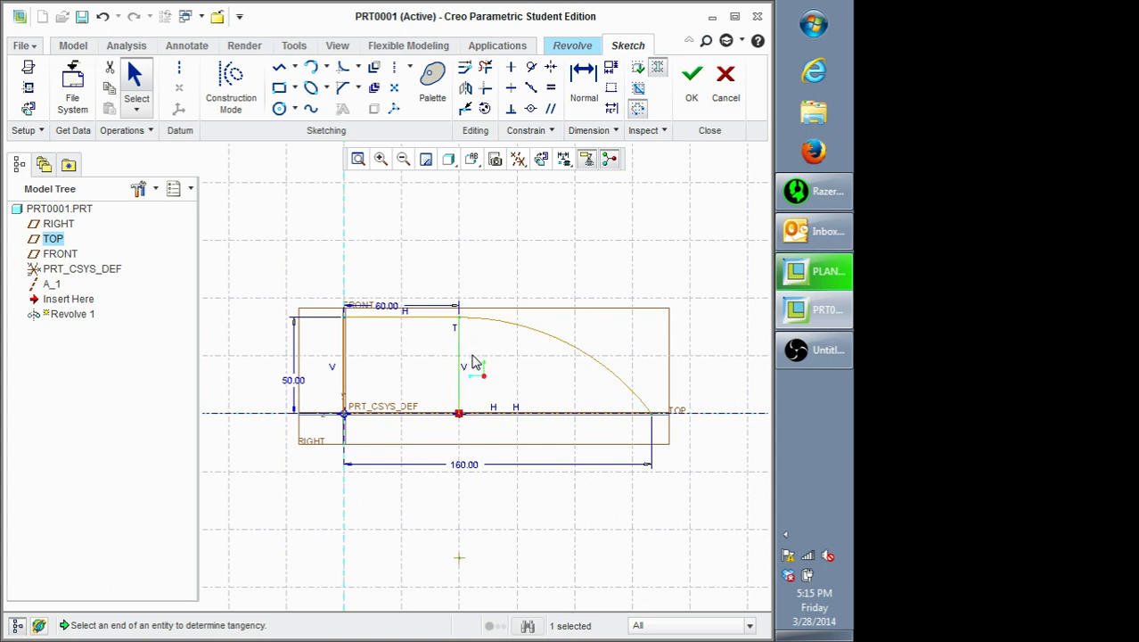
pyautogui.press('Delete')
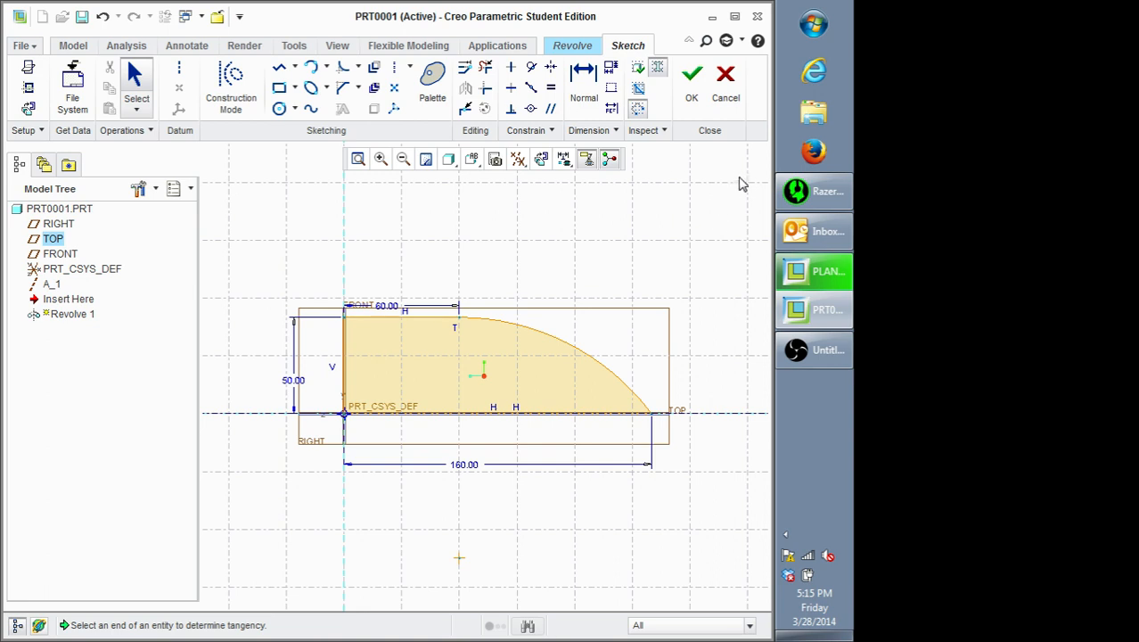
pyautogui.click(692, 85)
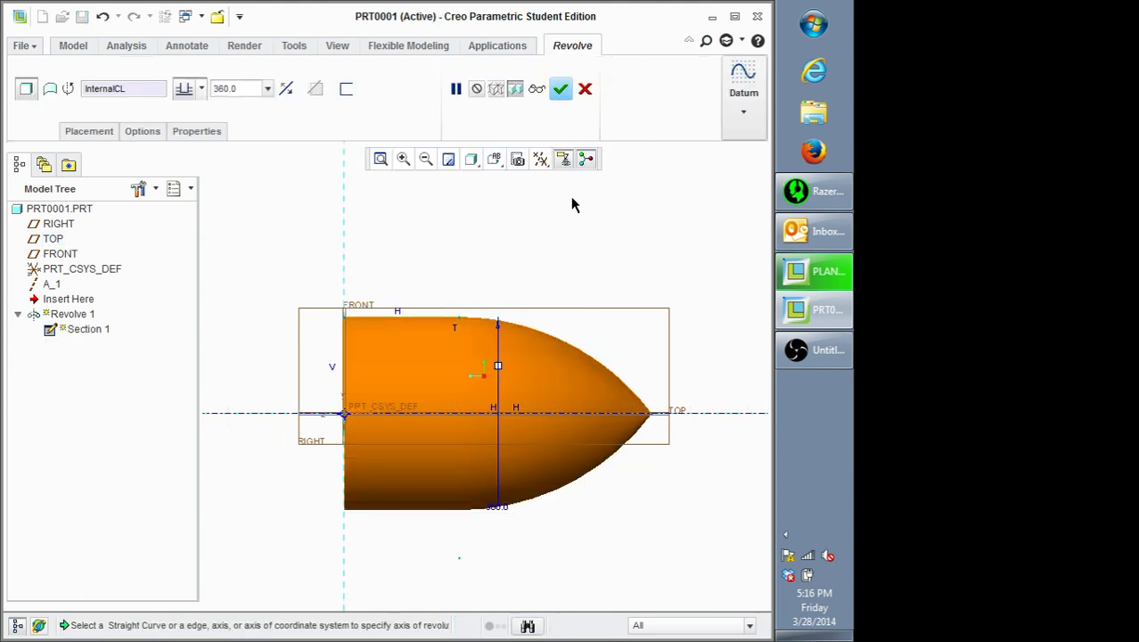
# Step: Complete the 360-degree solid revolve of the profile about its internal centerline
pyautogui.moveTo(615, 244); pyautogui.dragTo(550, 248, button='middle')
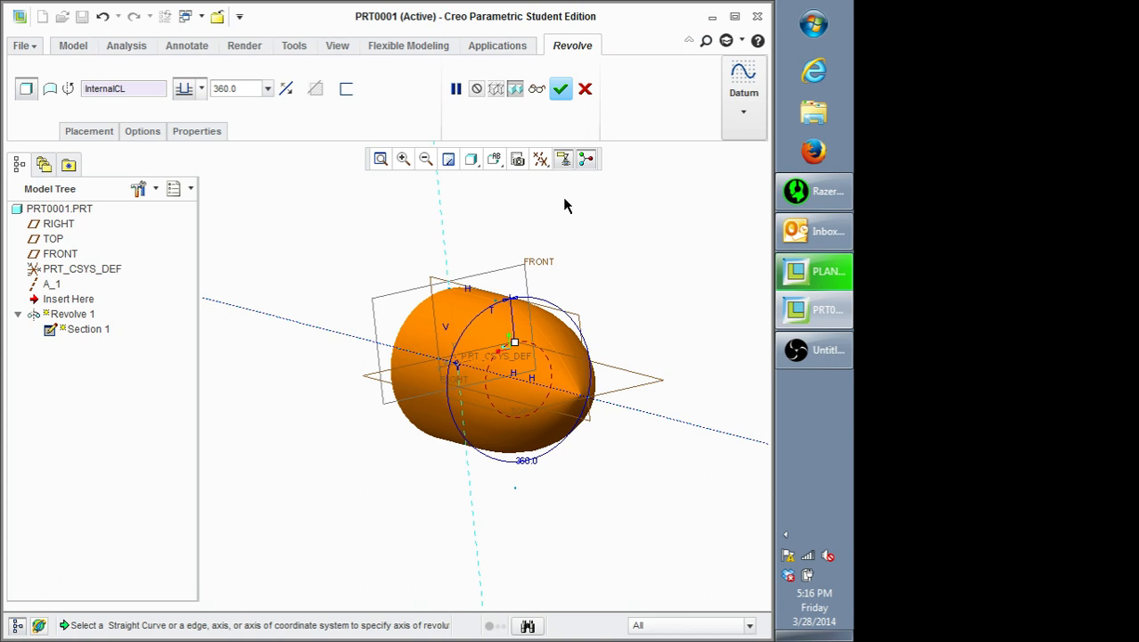
pyautogui.moveTo(596, 228)
pyautogui.mouseDown(button='middle')
pyautogui.moveTo(646, 200)
pyautogui.moveTo(660, 214)
pyautogui.moveTo(580, 234)
pyautogui.moveTo(603, 220)
pyautogui.mouseUp(button='middle')
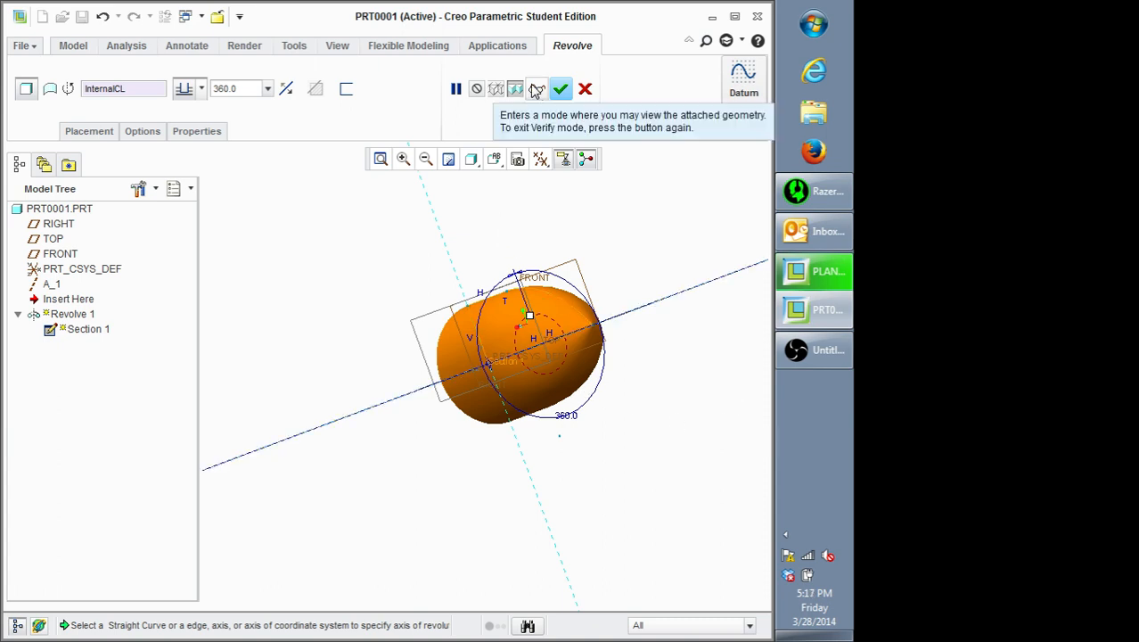
pyautogui.click(561, 89)
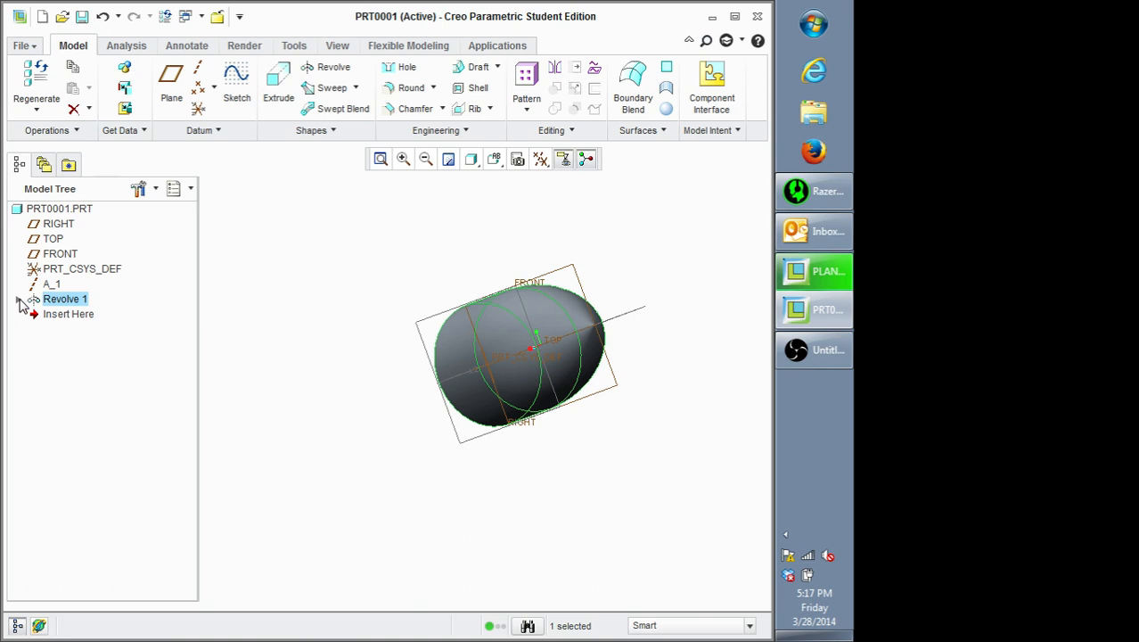
# Step: Open Revolve 1's section sketch for redefinition, review its profile and dimensions in the RIGHT view, and accept it
pyautogui.click(18, 300)
pyautogui.click(57, 317)
pyautogui.rightClick(128, 315)
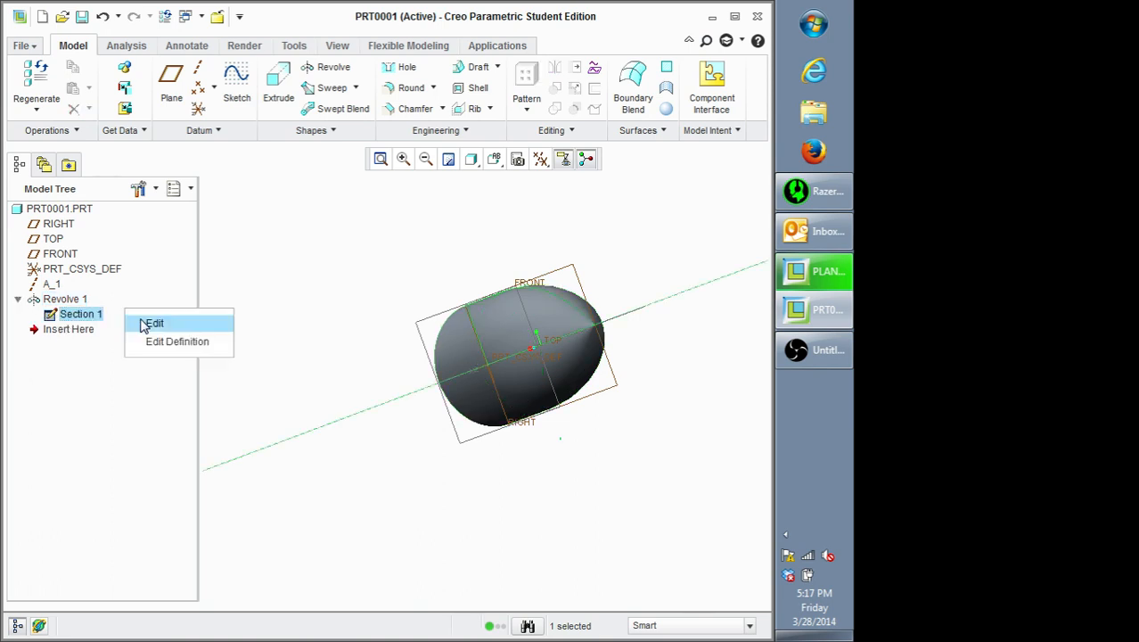
pyautogui.click(164, 342)
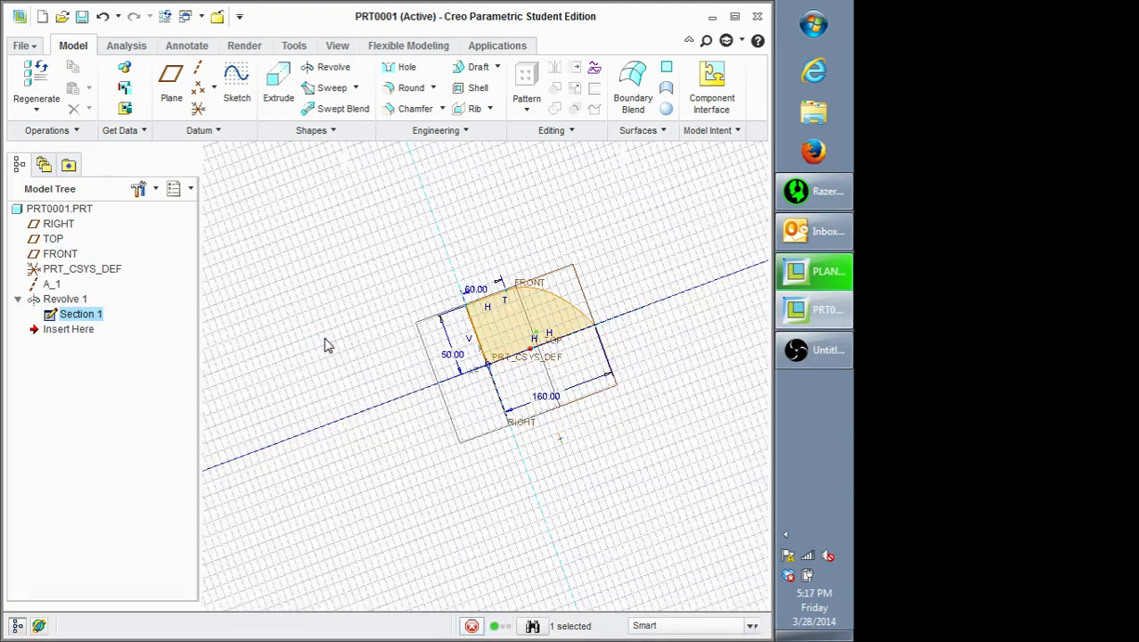
pyautogui.moveTo(325, 341)
pyautogui.mouseDown(button='middle')
pyautogui.moveTo(376, 305)
pyautogui.moveTo(376, 321)
pyautogui.moveTo(389, 319)
pyautogui.mouseUp(button='middle')
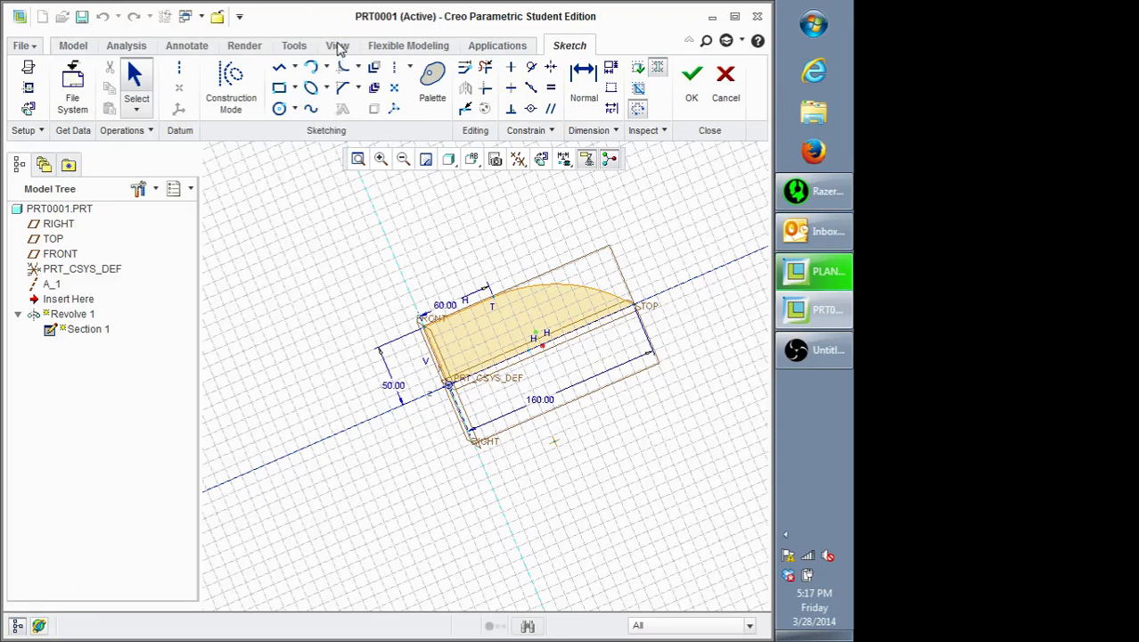
pyautogui.click(337, 46)
pyautogui.click(213, 107)
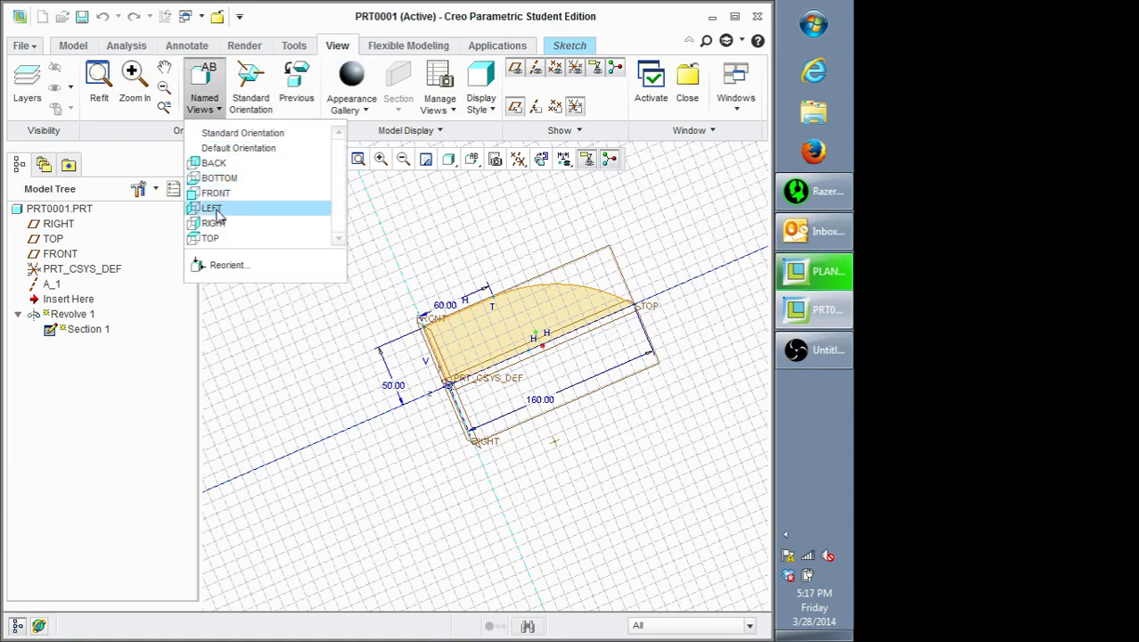
pyautogui.click(254, 214)
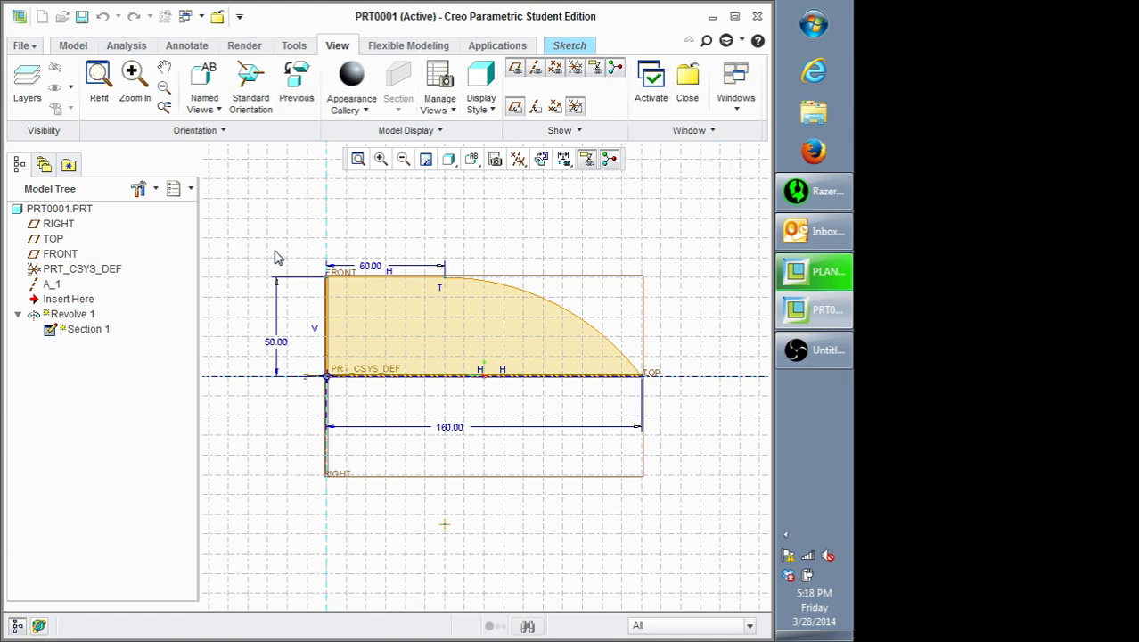
pyautogui.scroll(-1, 275, 257)
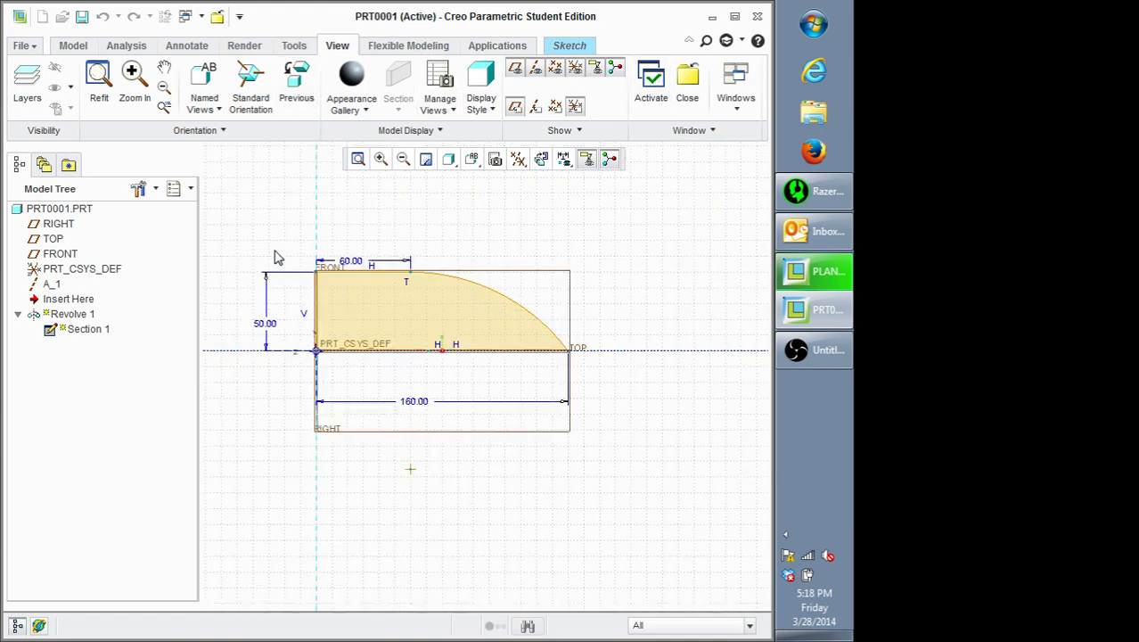
pyautogui.click(570, 47)
pyautogui.click(697, 82)
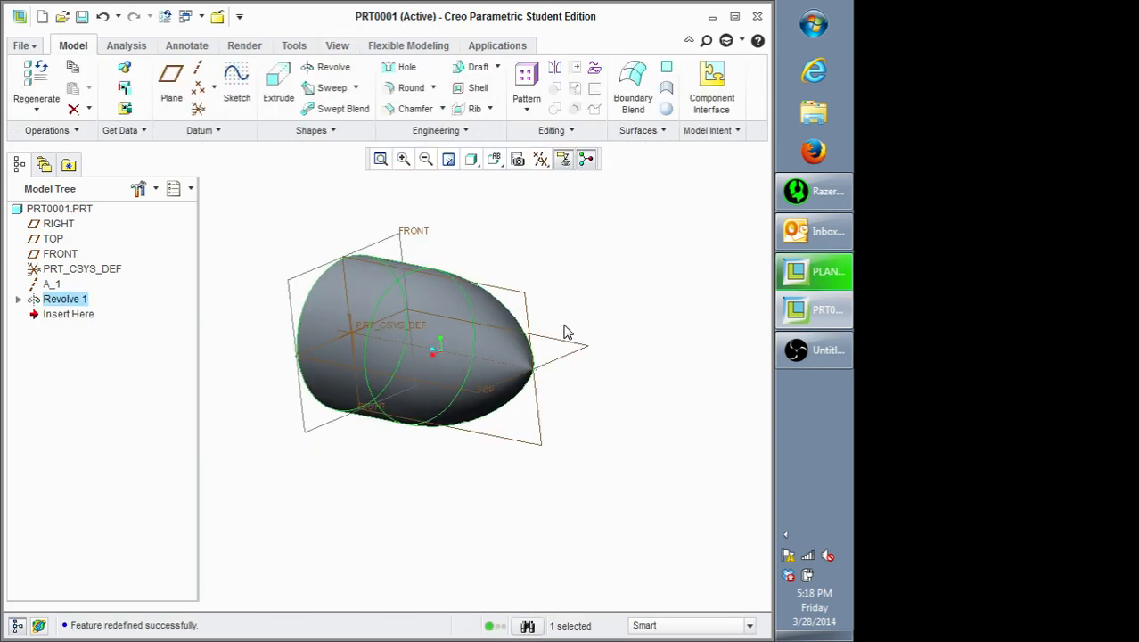
pyautogui.click(526, 308)
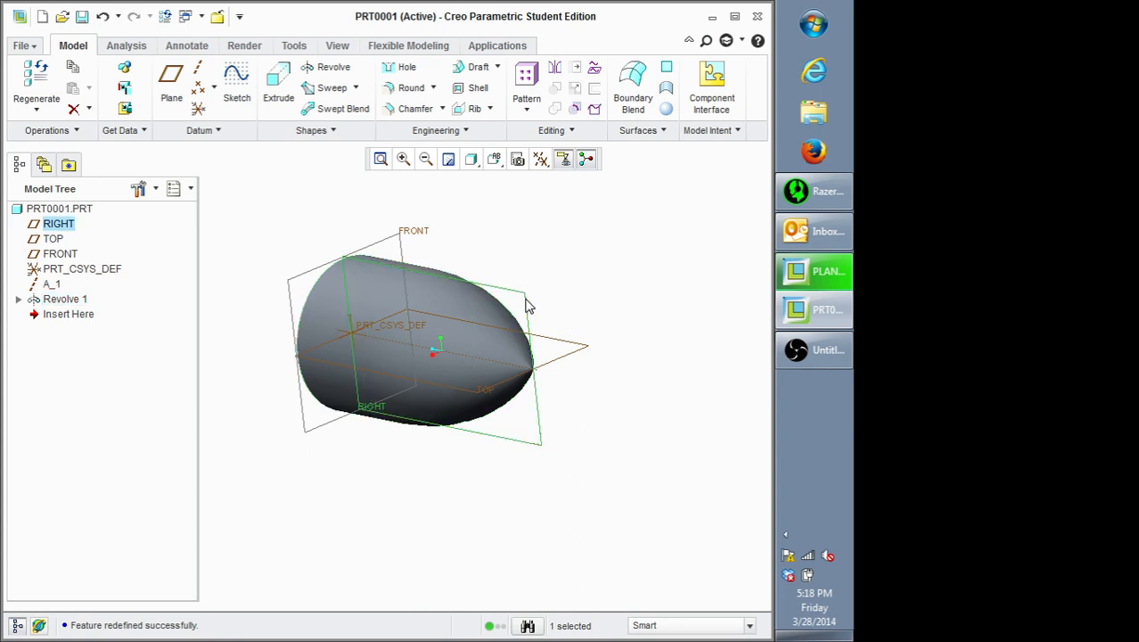
pyautogui.click(585, 350)
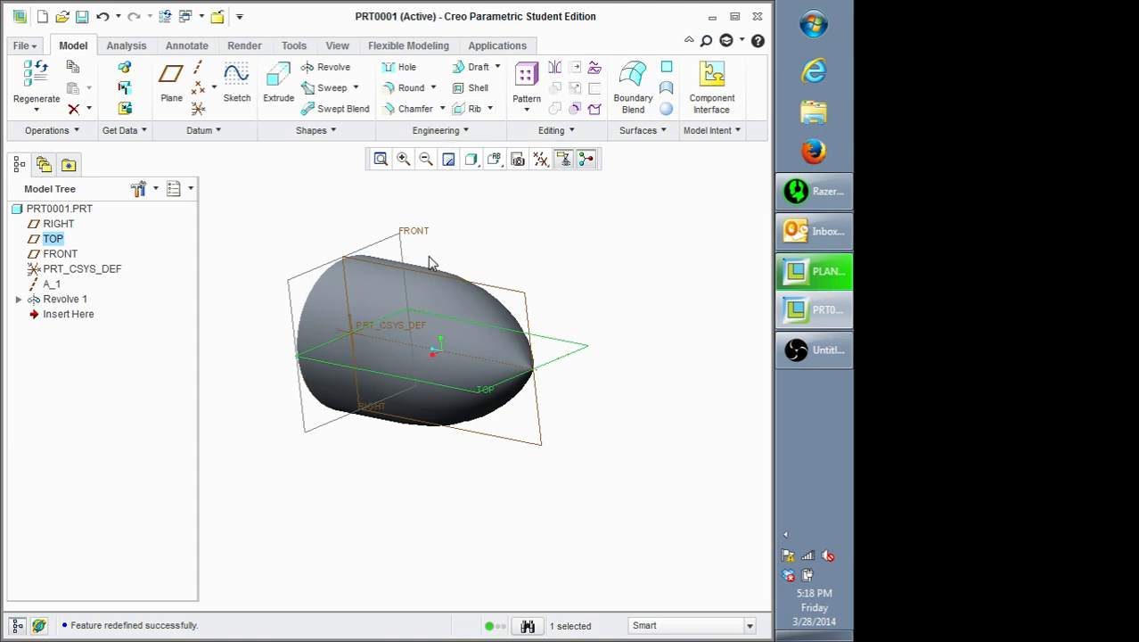
pyautogui.moveTo(459, 242)
pyautogui.mouseDown(button='middle')
pyautogui.moveTo(478, 240)
pyautogui.moveTo(468, 229)
pyautogui.mouseUp(button='middle')
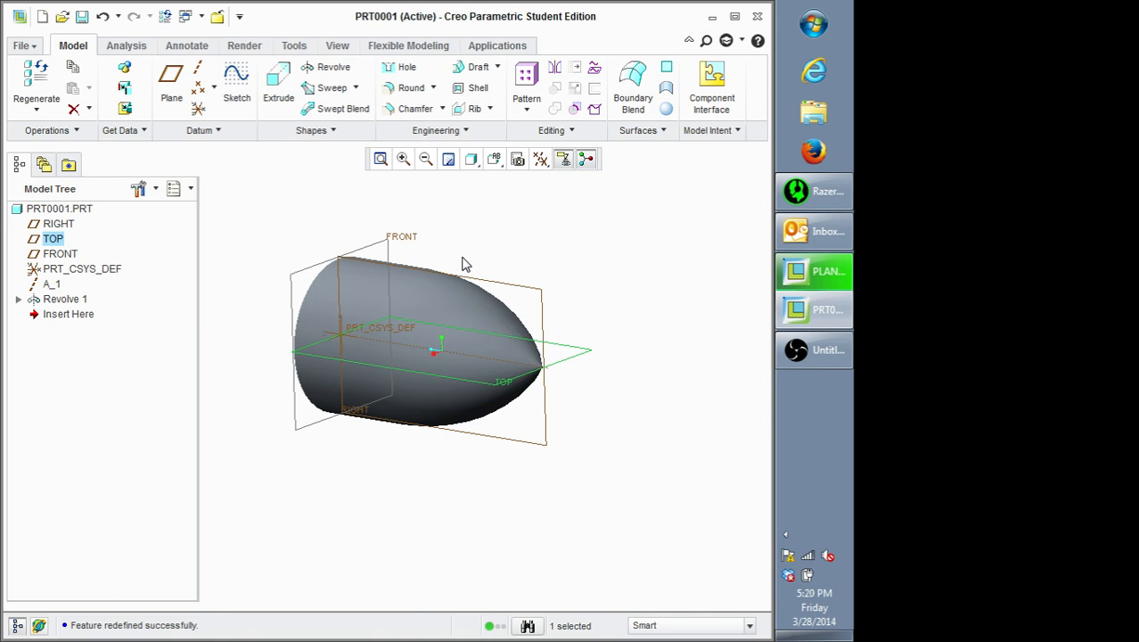
pyautogui.click(490, 214)
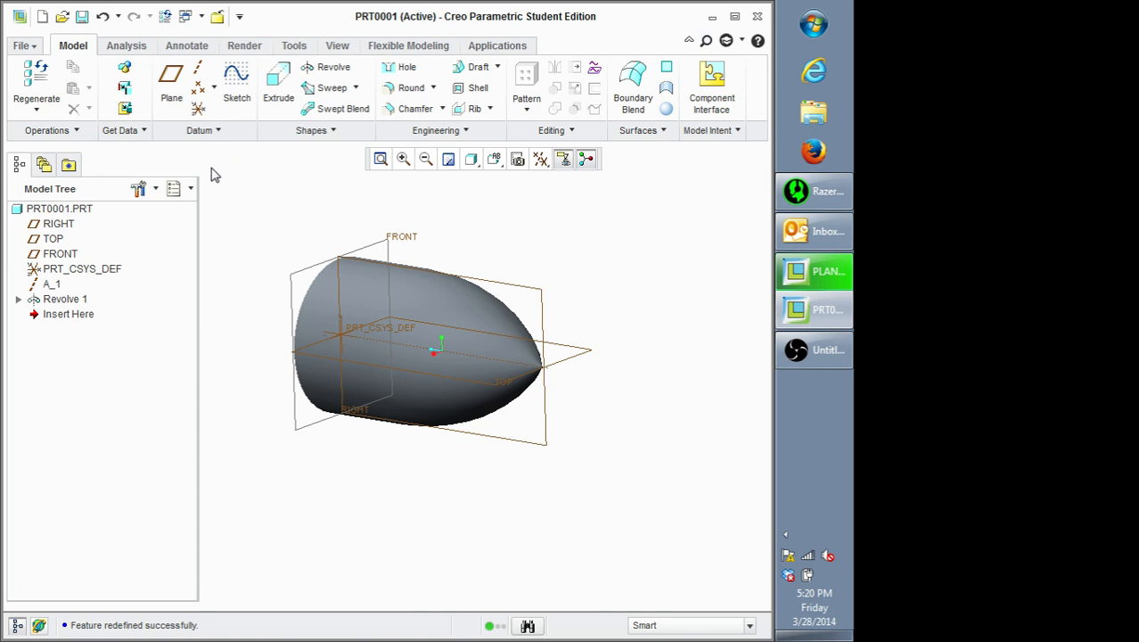
pyautogui.moveTo(334, 270); pyautogui.dragTo(608, 303, button='middle')
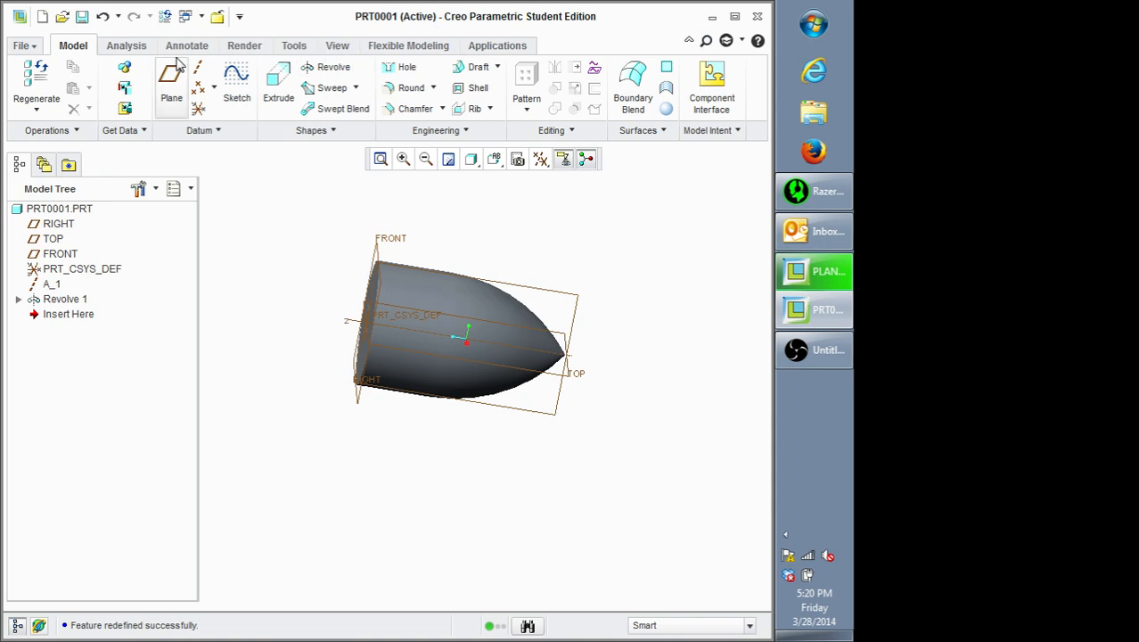
# Step: Start a second revolve with its sketch on the RIGHT datum plane, and orient the sketch to the RIGHT named view
pyautogui.click(326, 70)
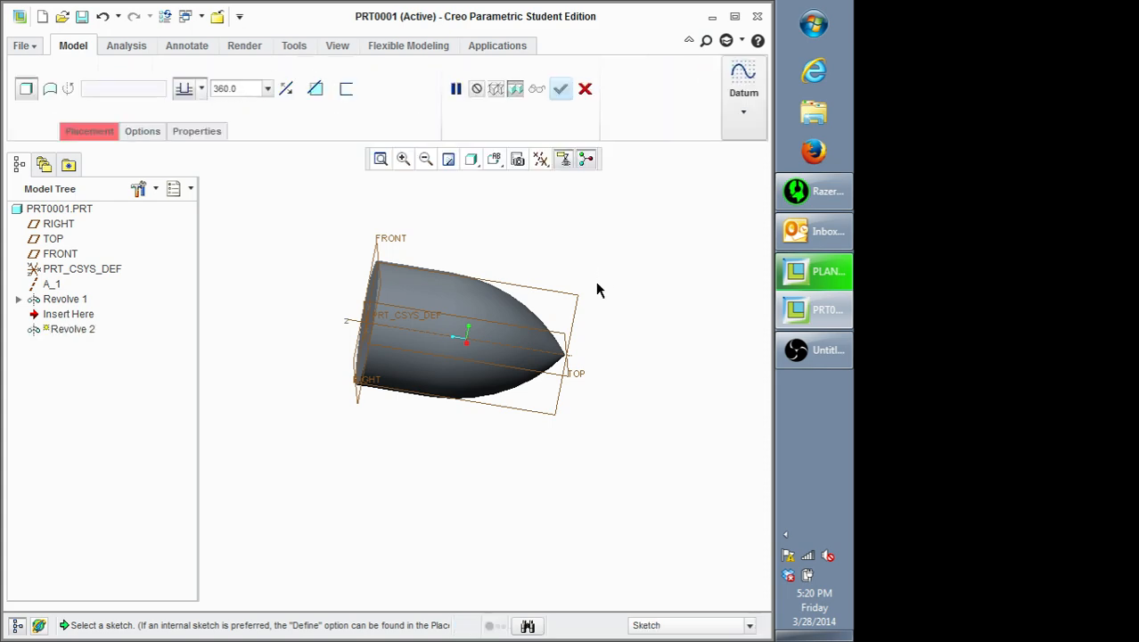
pyautogui.click(575, 308)
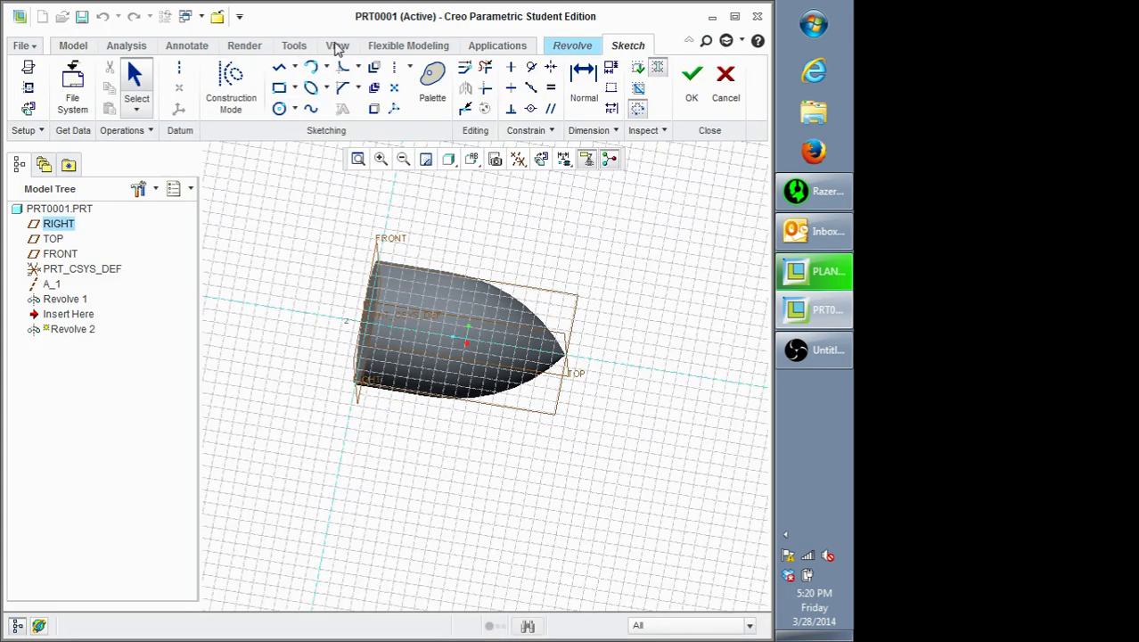
pyautogui.click(336, 45)
pyautogui.click(214, 100)
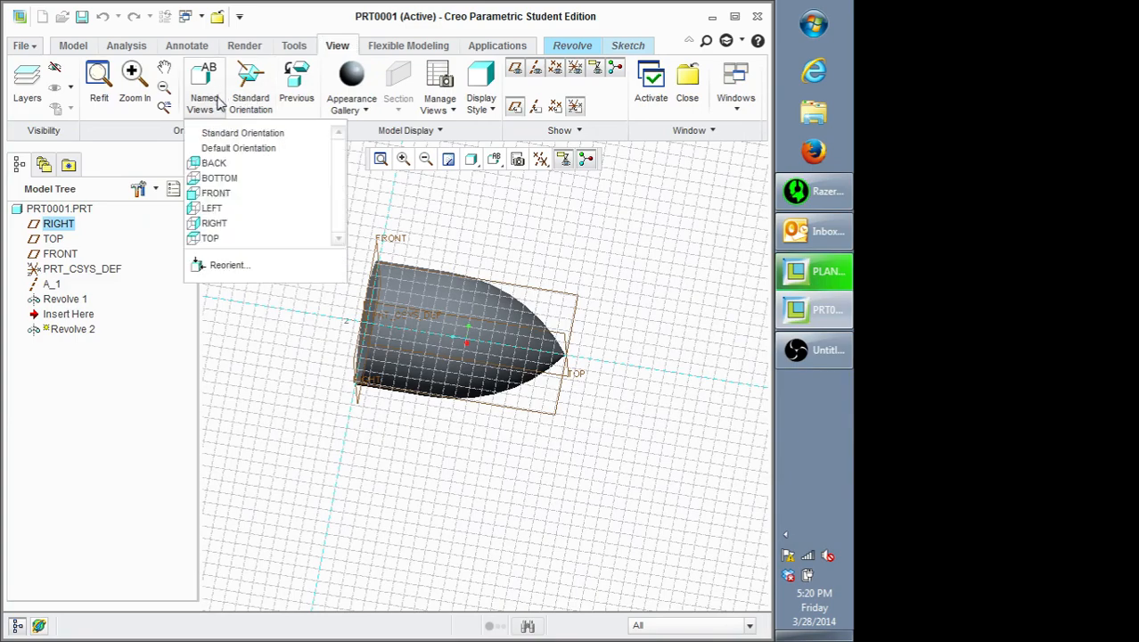
pyautogui.click(221, 223)
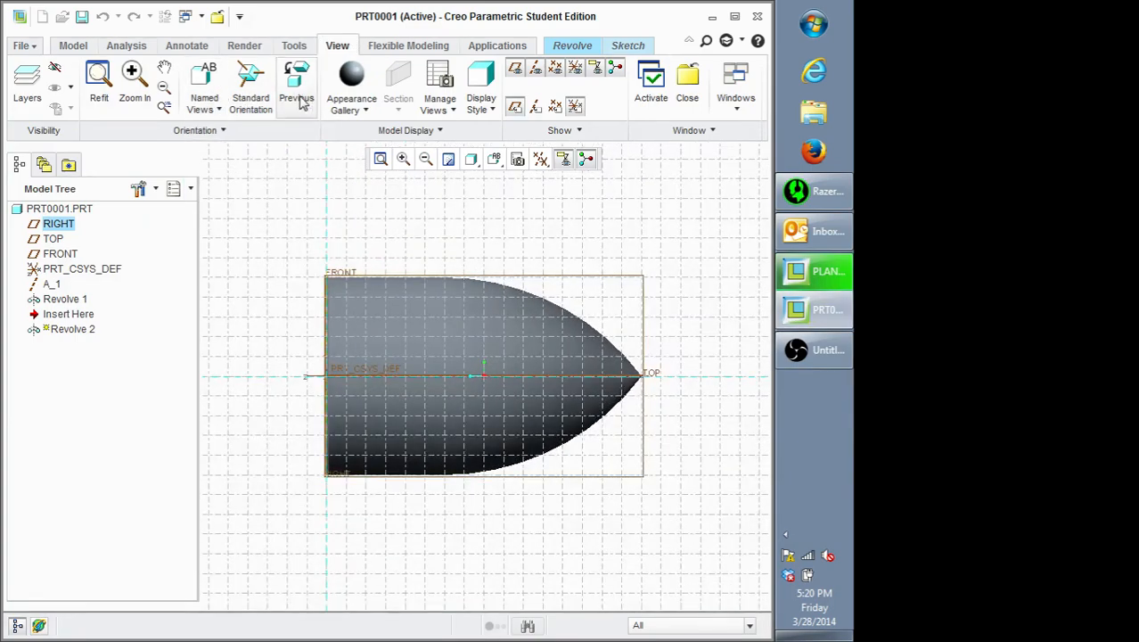
pyautogui.click(629, 49)
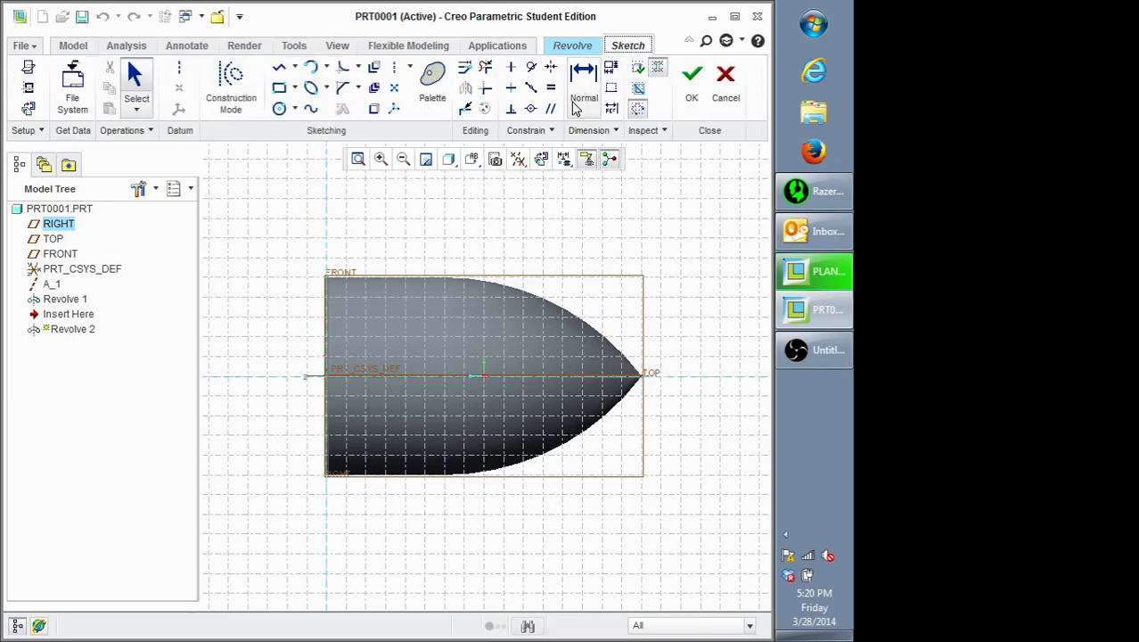
# Step: Create a sketch line from the solid's upper straight edge using Offset with a value of 0
pyautogui.click(376, 71)
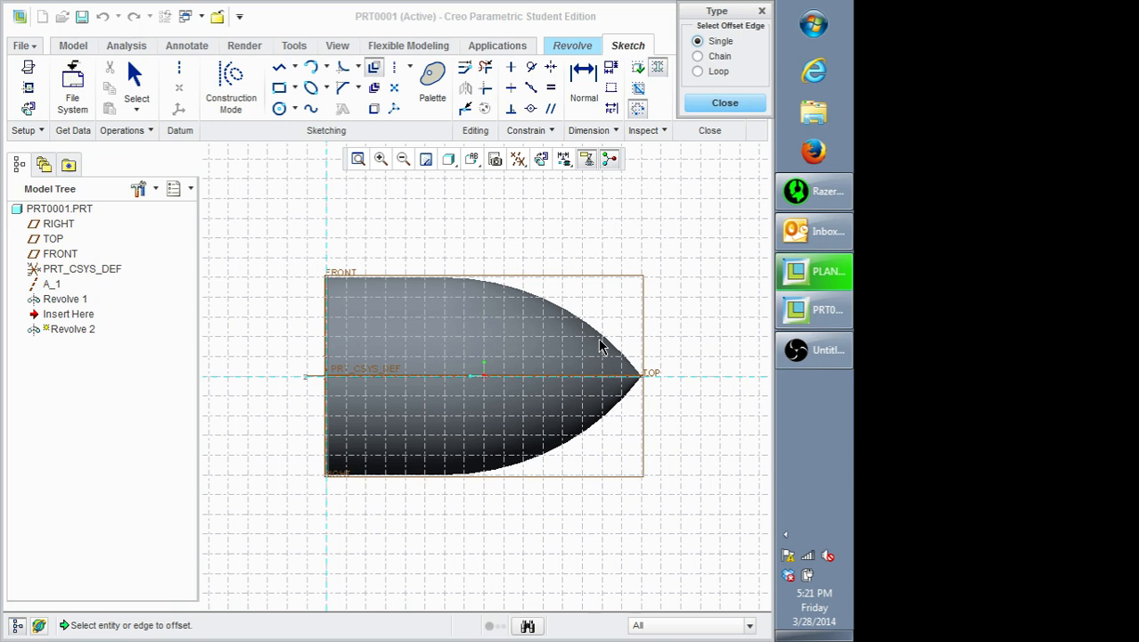
pyautogui.click(414, 282)
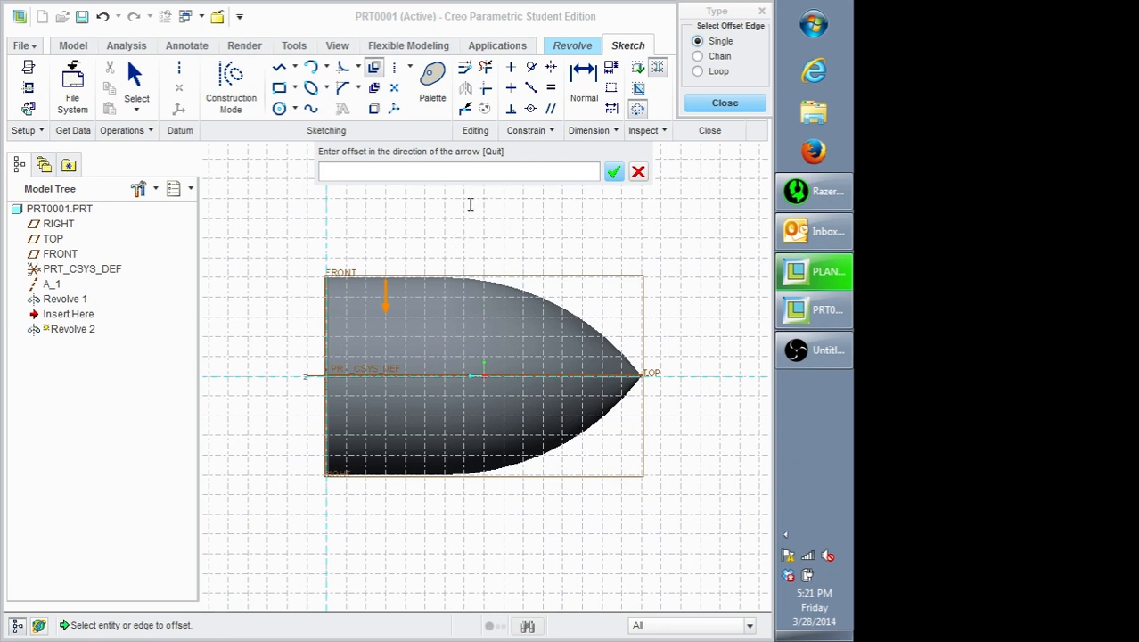
pyautogui.write('0')
pyautogui.press('Return')
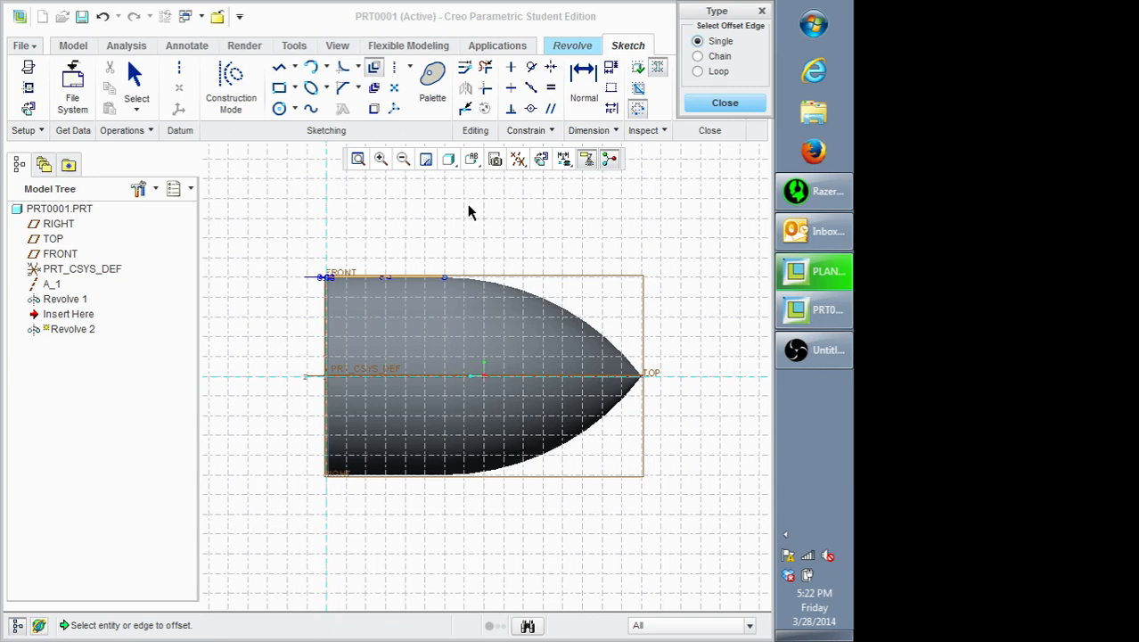
# Step: Try offsetting the upper curved nose edge by 0, and delete the resulting arc from the sketch
pyautogui.click(509, 298)
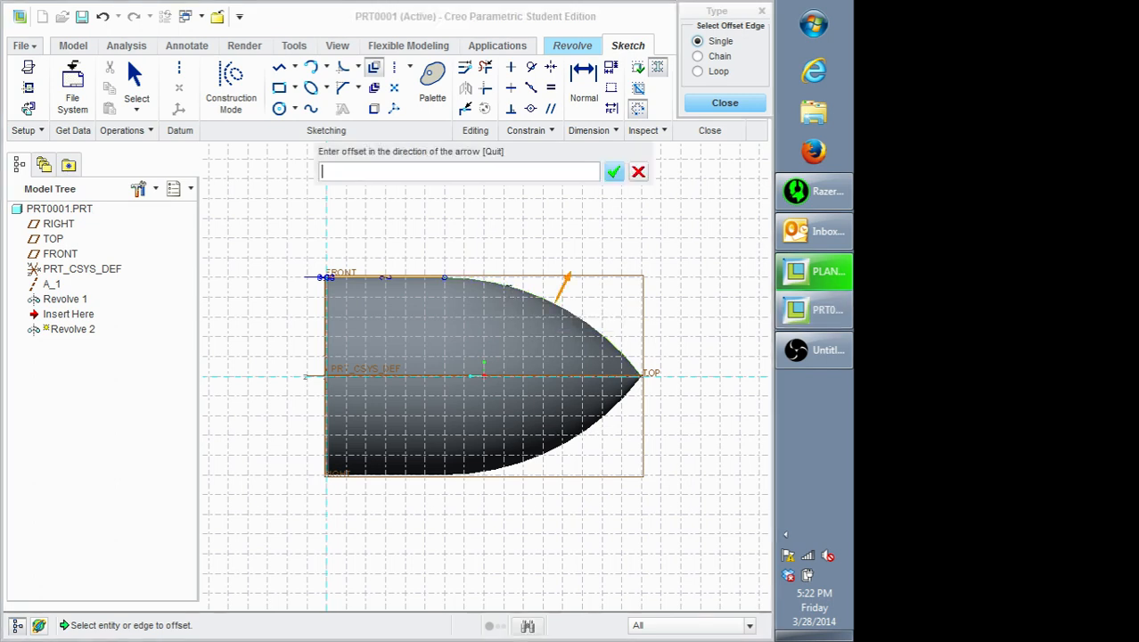
pyautogui.write('0')
pyautogui.press('Return')
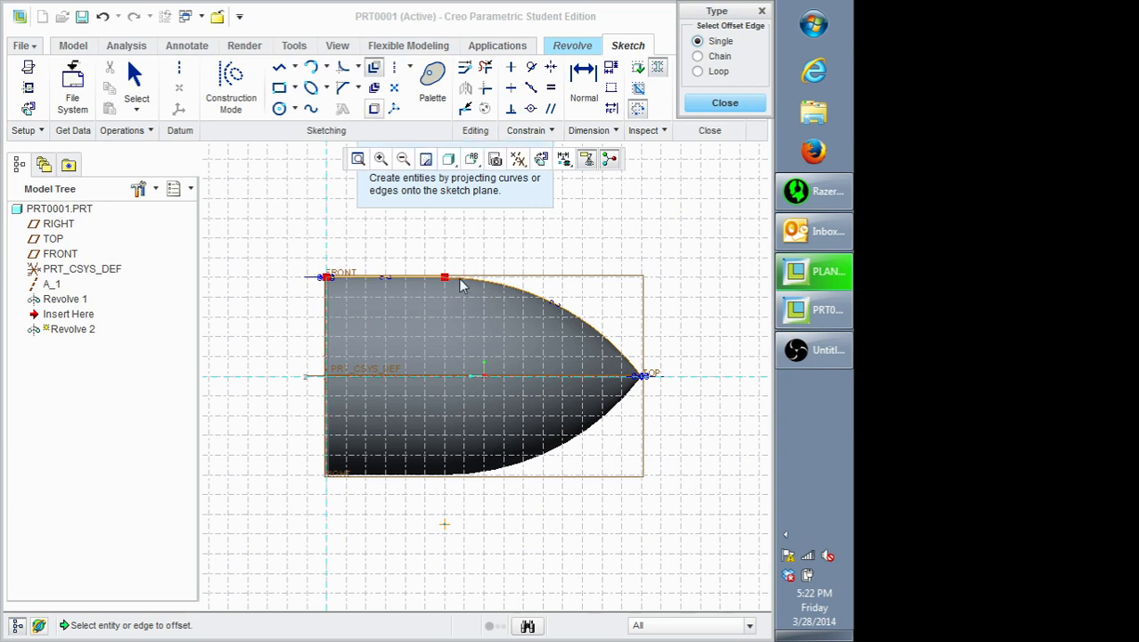
pyautogui.click(725, 102)
pyautogui.click(600, 326)
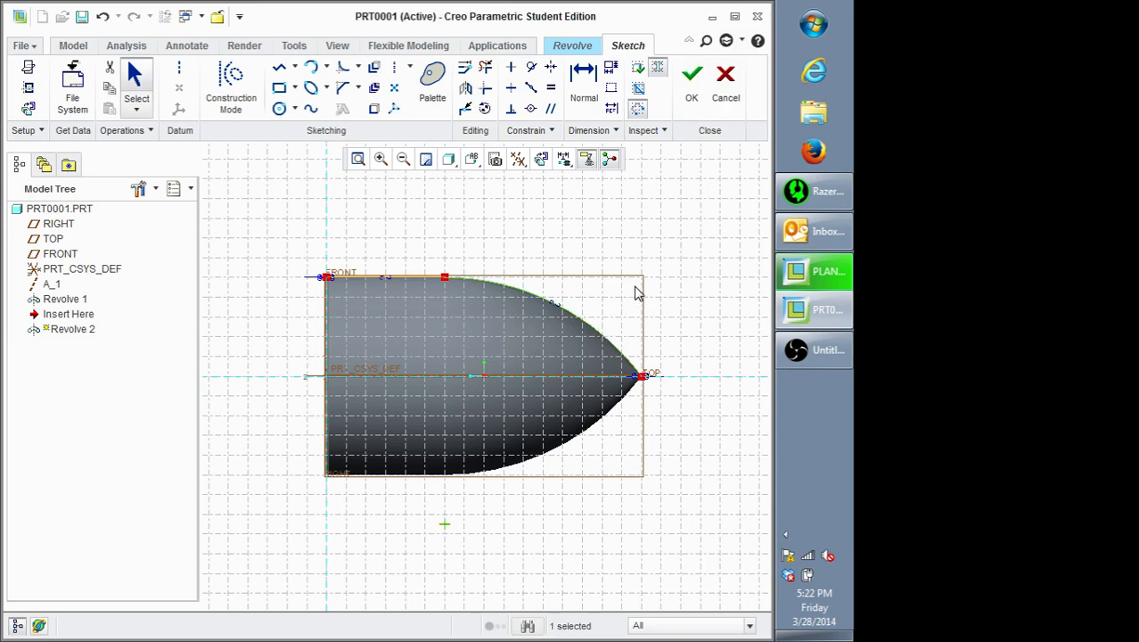
pyautogui.press('Delete')
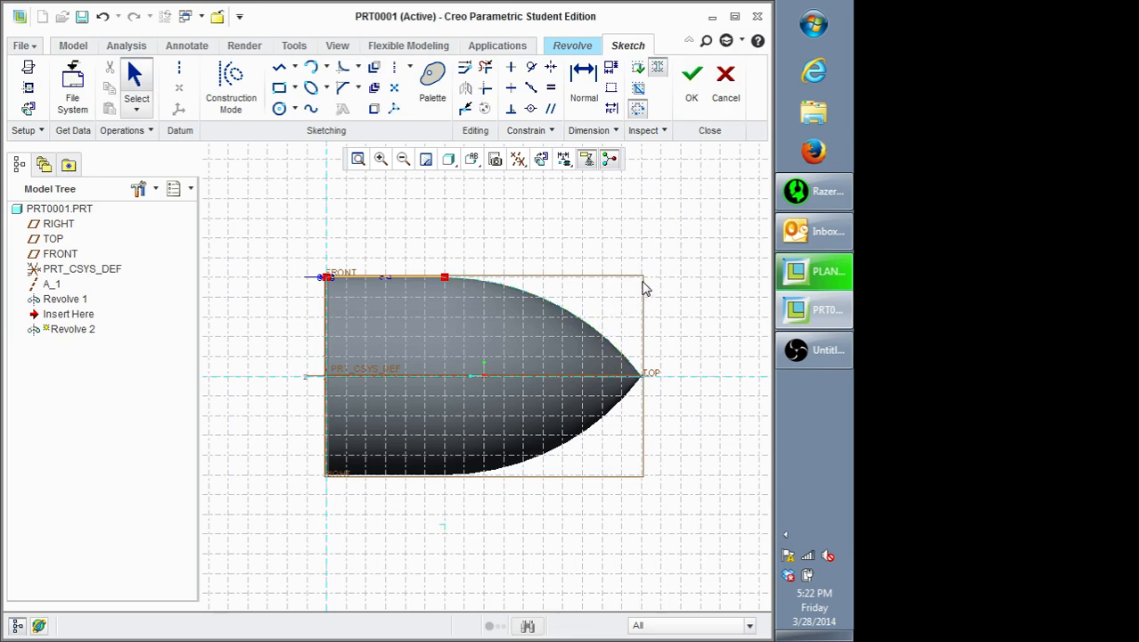
# Step: Project the upper curved nose edge onto the sketch plane as a single edge
pyautogui.click(375, 109)
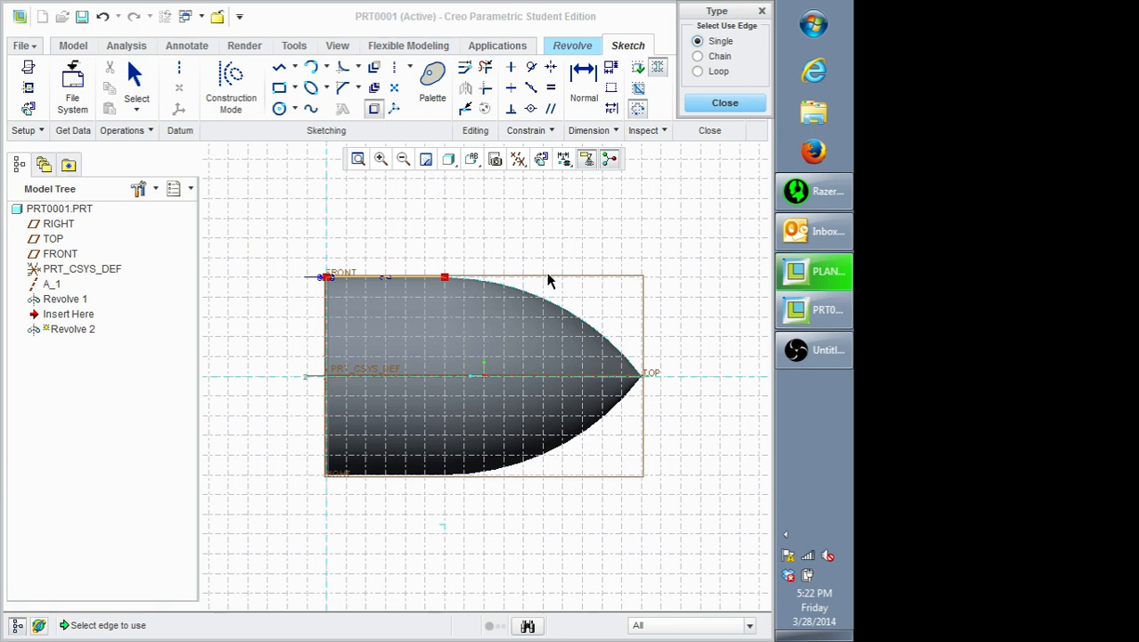
pyautogui.click(545, 306)
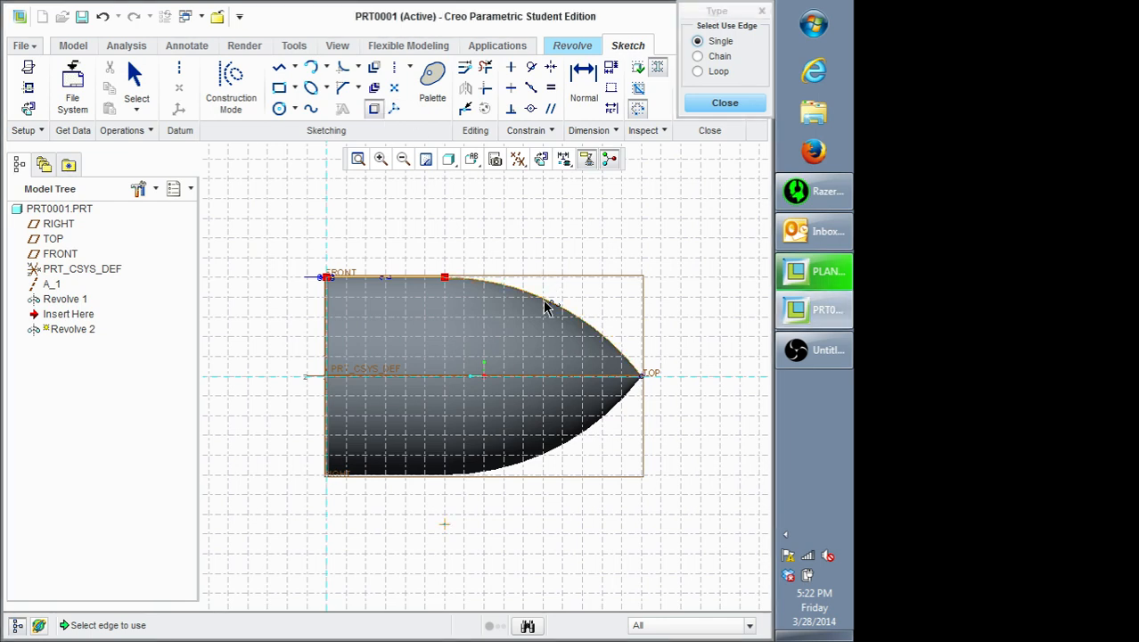
pyautogui.middleClick(543, 223)
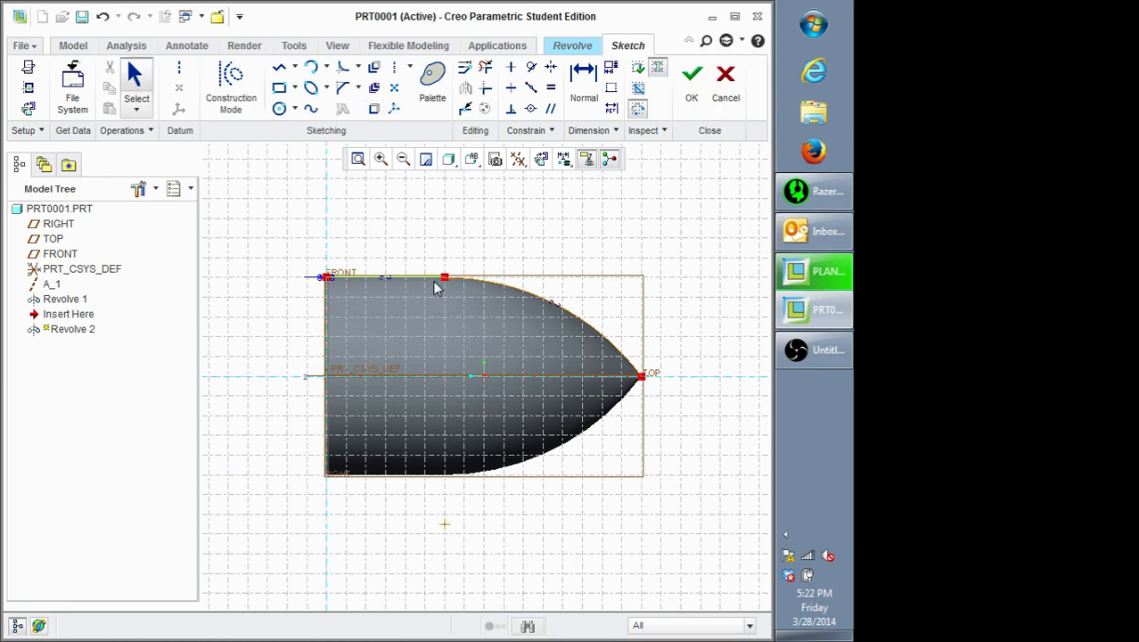
# Step: Draw three connected lines forming a rectangular notch about 24.25 wide and 17.92 deep, from the line-arc junction back to the upper straight edge
pyautogui.scroll(-5, 452, 287)
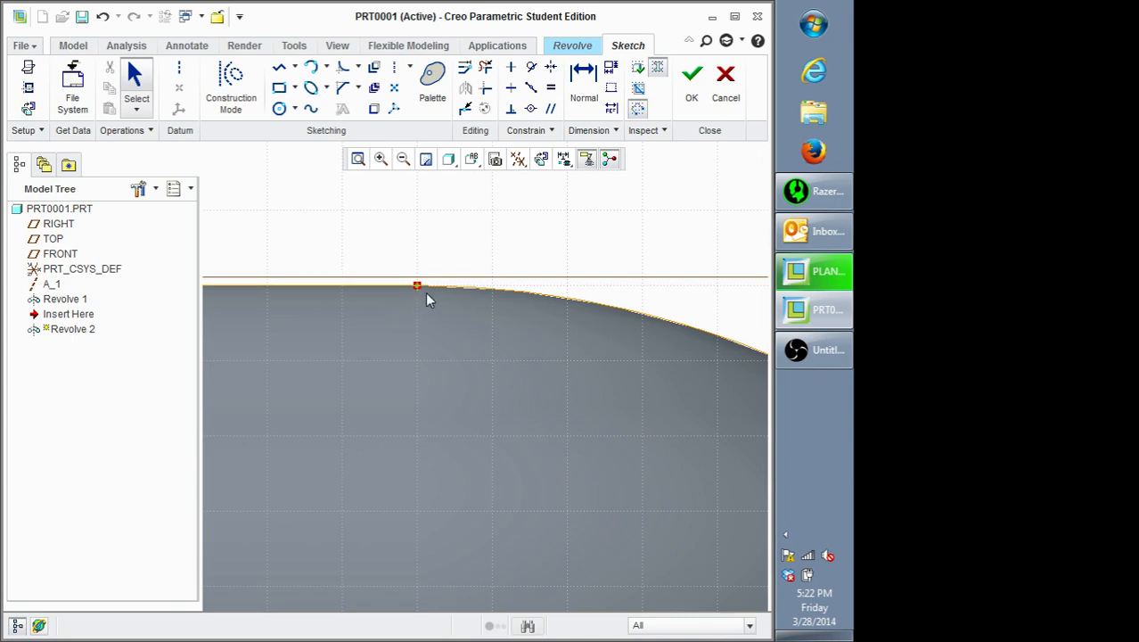
pyautogui.click(280, 70)
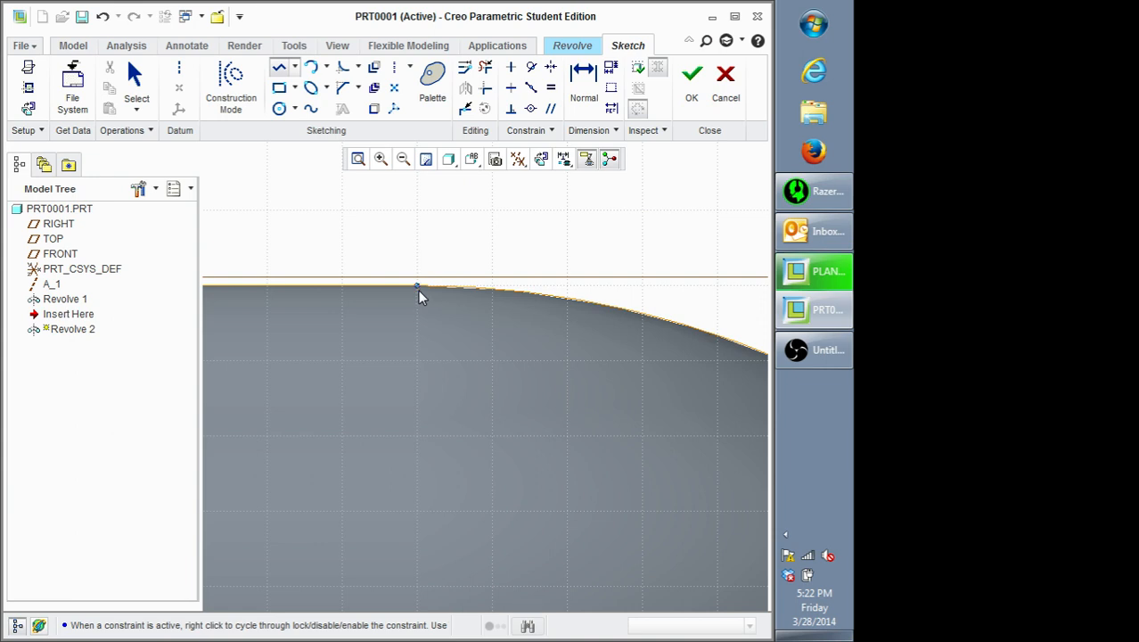
pyautogui.click(418, 290)
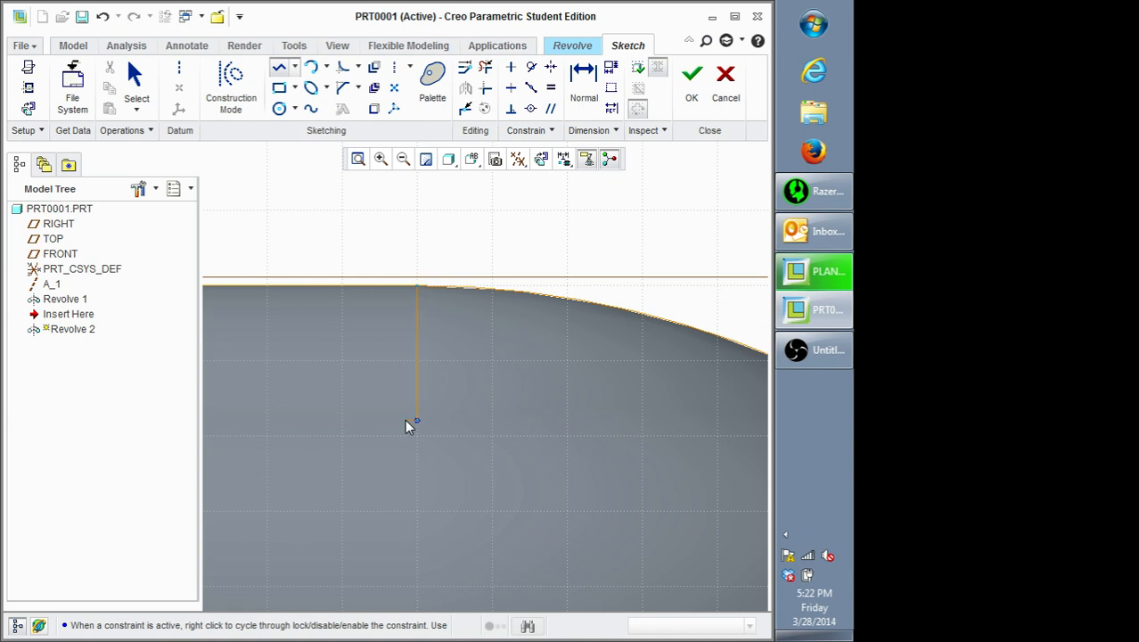
pyautogui.click(236, 421)
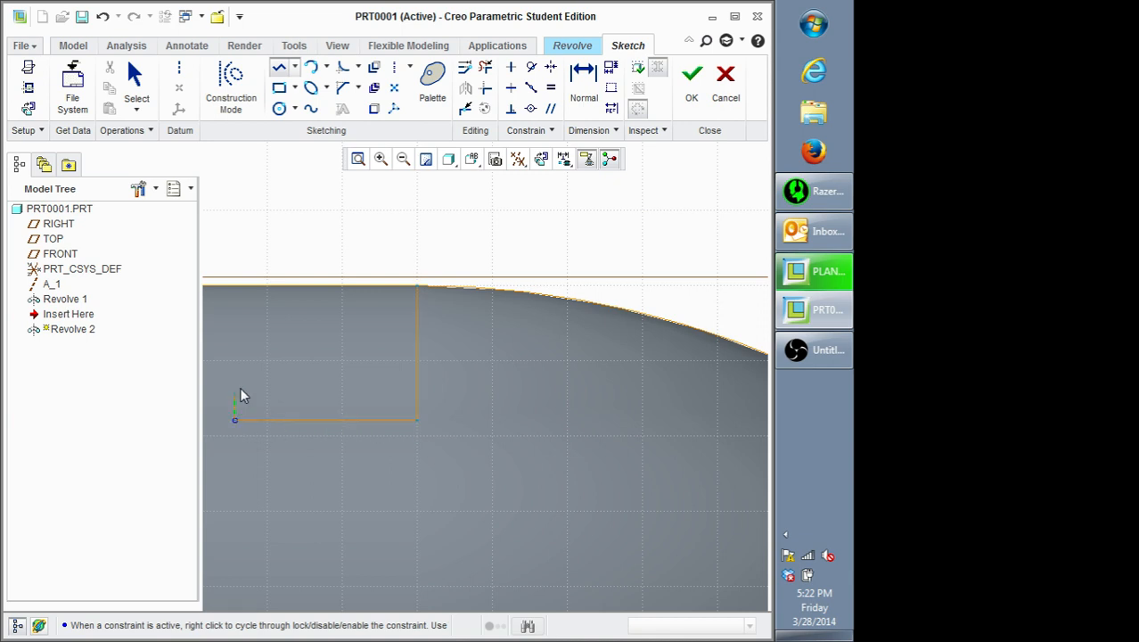
pyautogui.click(241, 283)
pyautogui.middleClick(308, 353)
pyautogui.middleClick(308, 362)
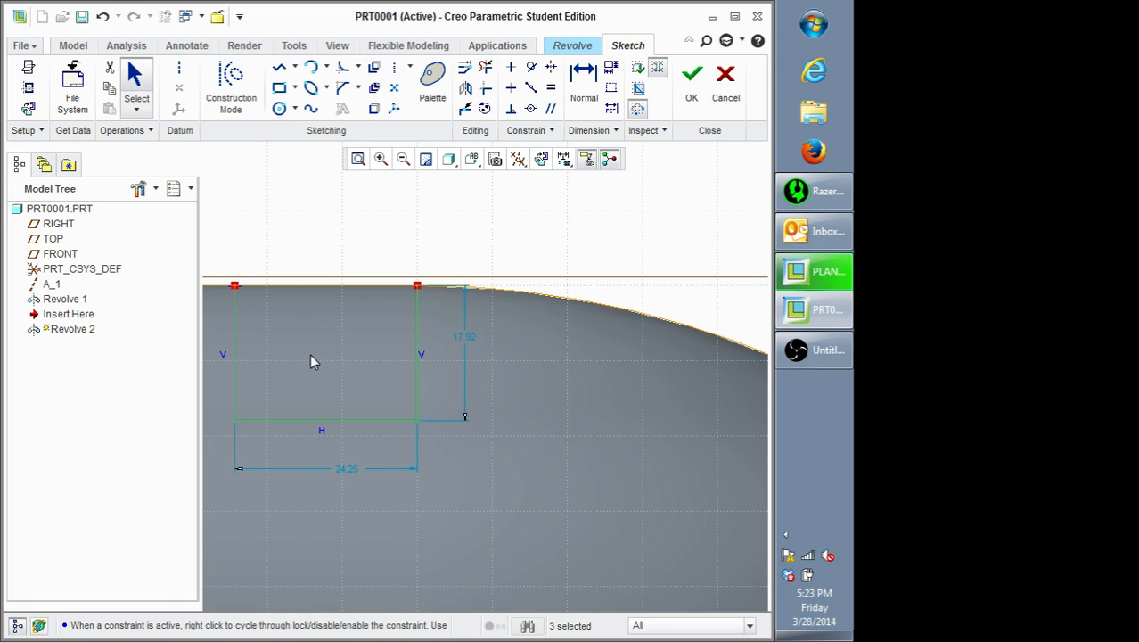
# Step: Set the notch's depth to 5 and its width to 5
pyautogui.doubleClick(471, 339)
pyautogui.write('5')
pyautogui.press('Return')
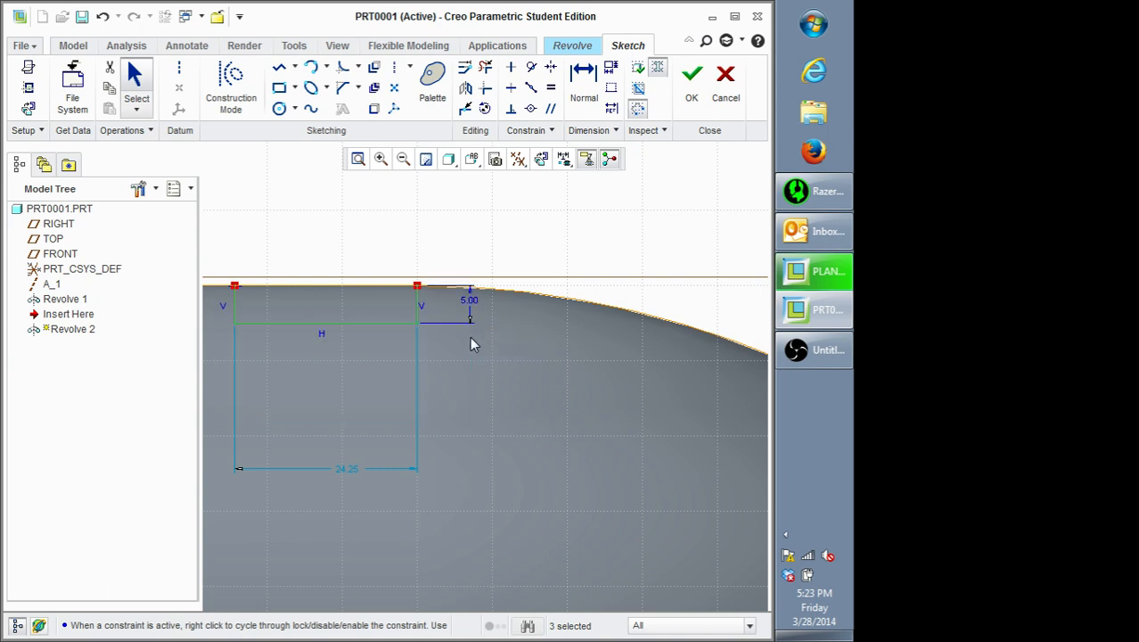
pyautogui.doubleClick(340, 467)
pyautogui.write('5')
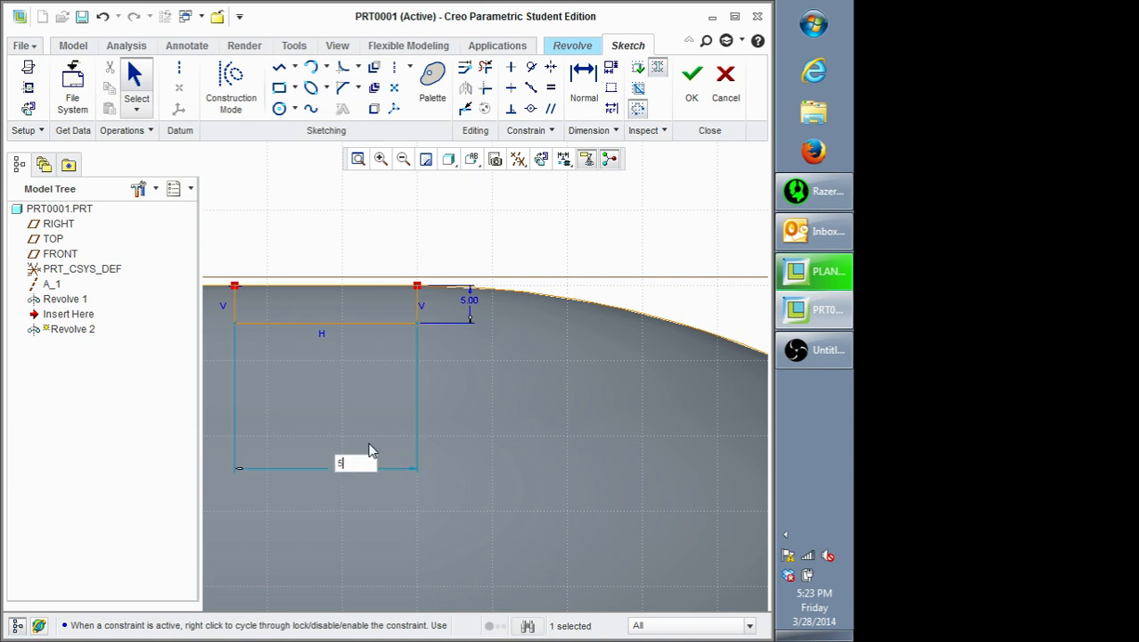
pyautogui.press('Return')
pyautogui.scroll(-2, 423, 308)
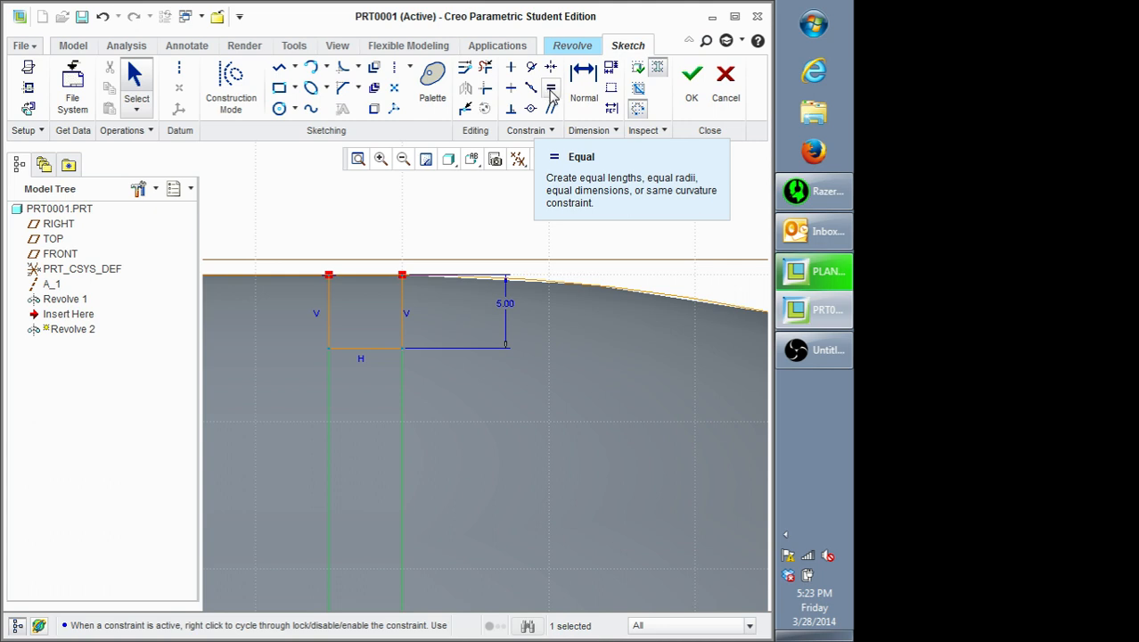
# Step: Try to apply an Equal constraint between the notch's vertical side nearest the nose and its horizontal bottom line
pyautogui.click(551, 88)
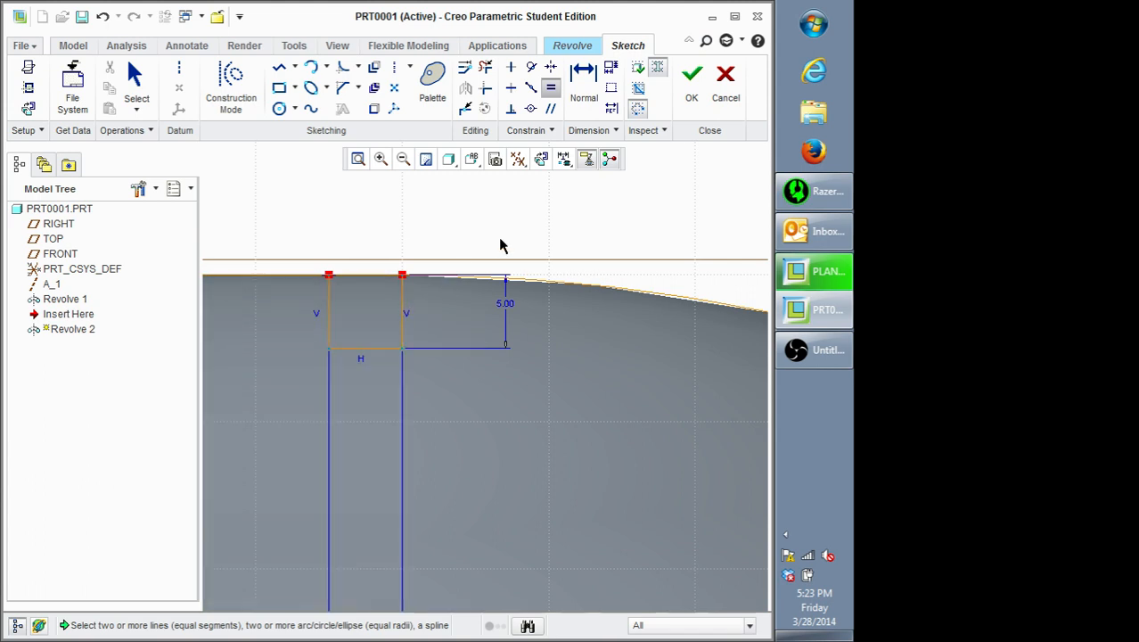
pyautogui.click(402, 310)
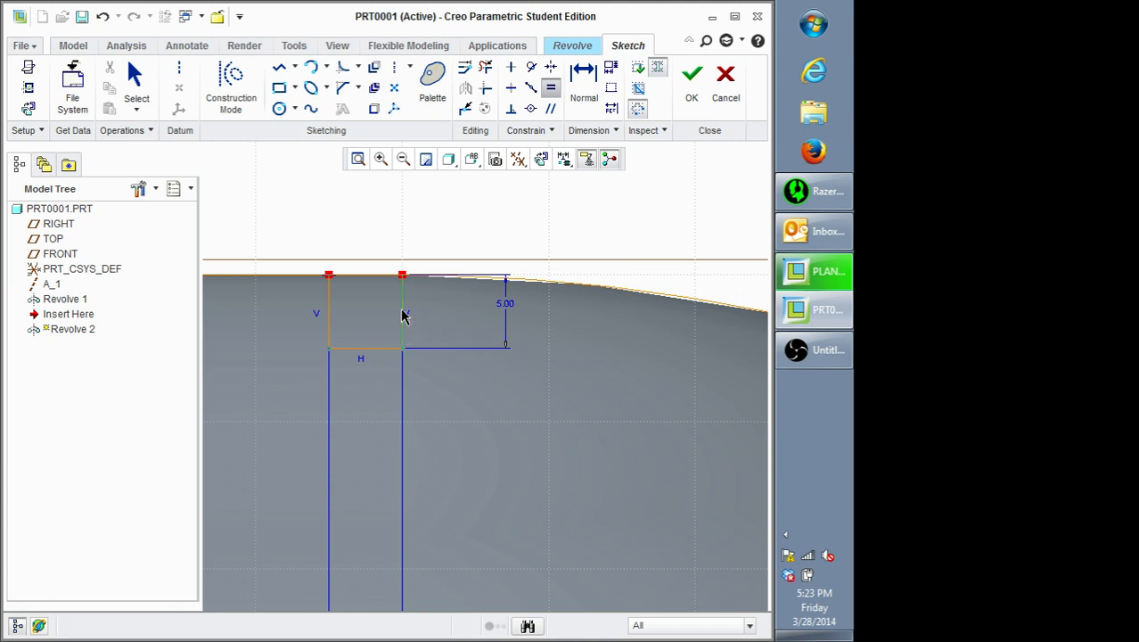
pyautogui.click(339, 354)
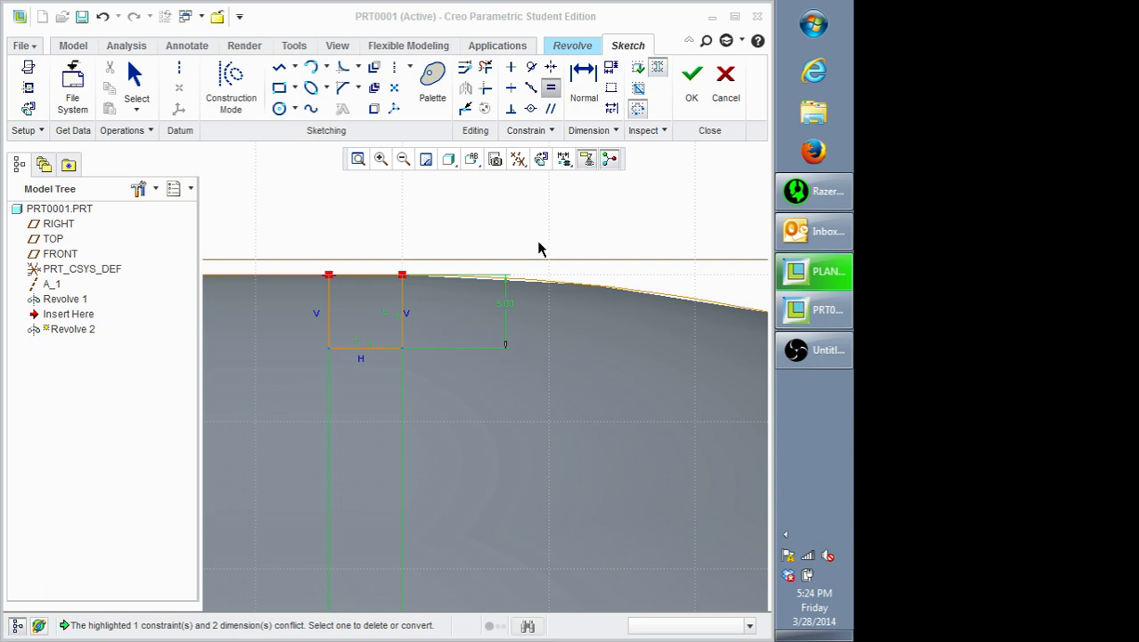
pyautogui.scroll(-3, 539, 255)
pyautogui.scroll(1, 539, 255)
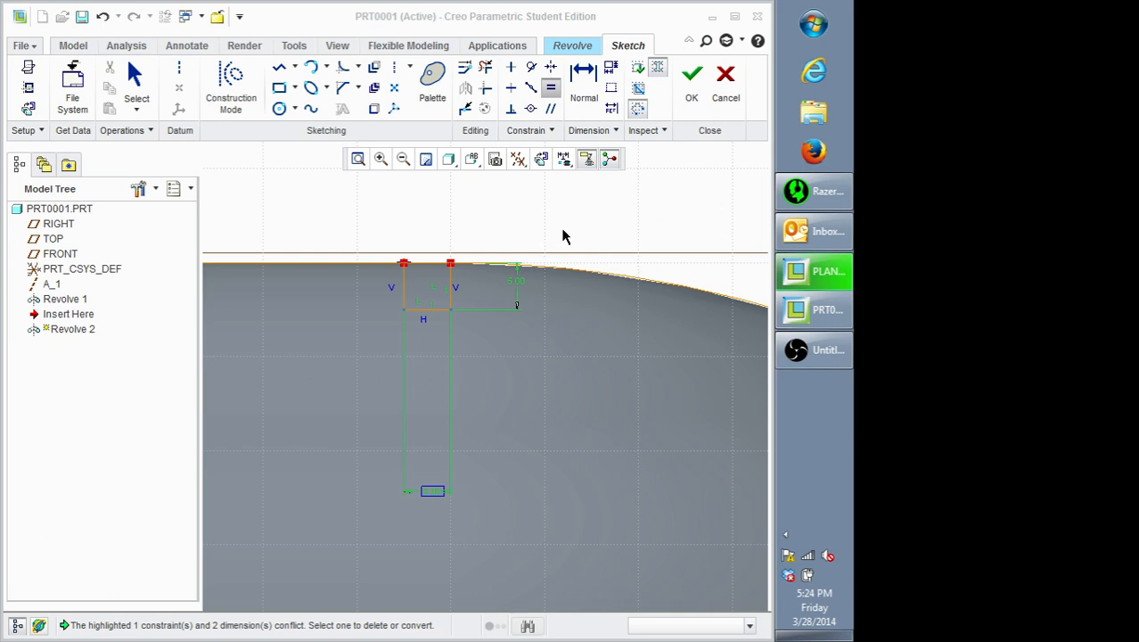
pyautogui.scroll(1, 649, 196)
pyautogui.click(624, 213)
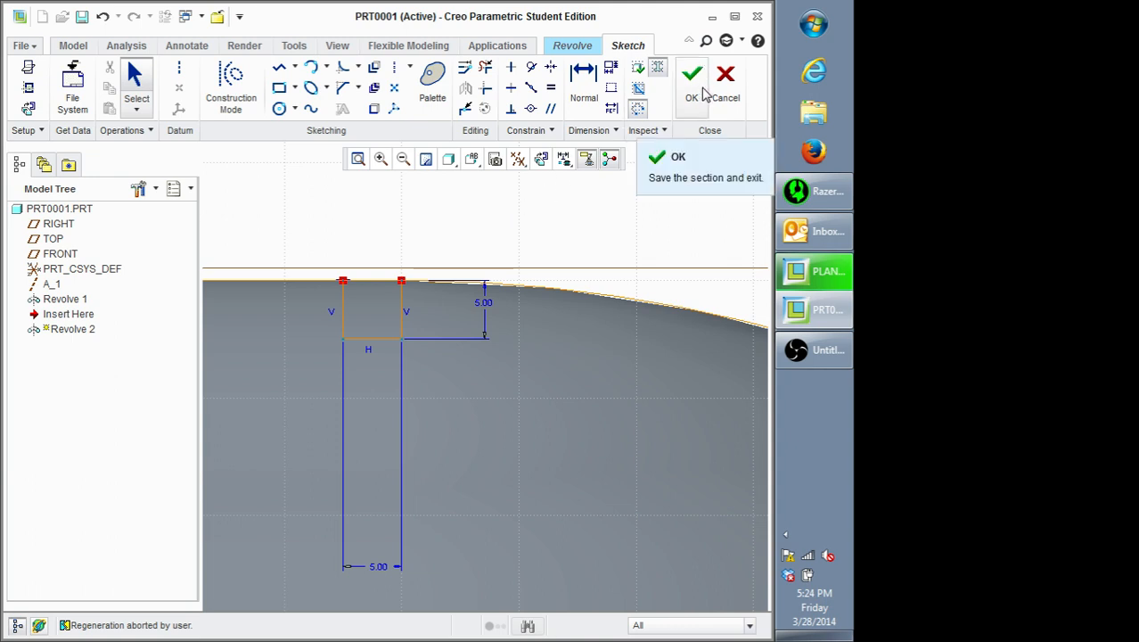
# Step: Trim away the upper straight and curved edge segments outside the notch, leaving a closed 5 by 5 square section
pyautogui.scroll(-5, 483, 240)
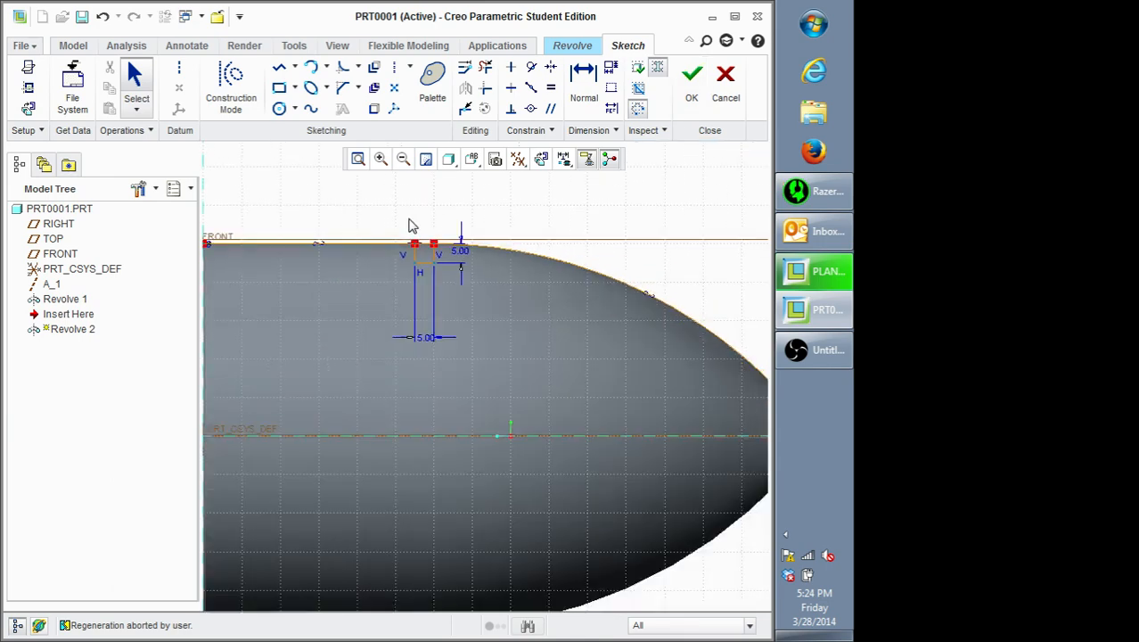
pyautogui.scroll(-3, 267, 207)
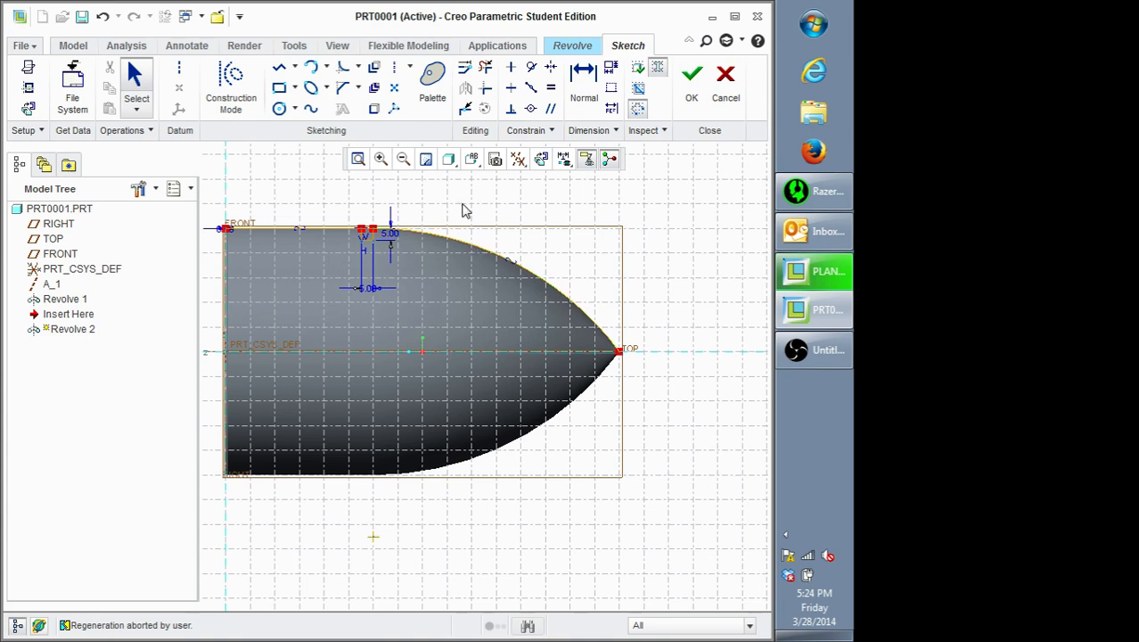
pyautogui.click(485, 72)
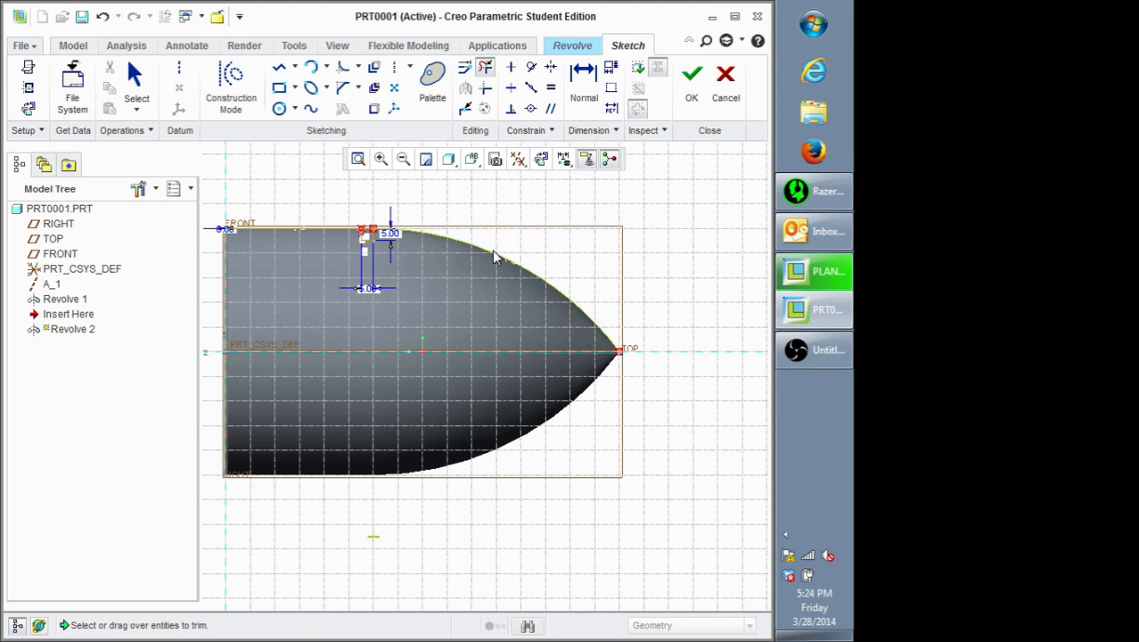
pyautogui.scroll(-5, 359, 230)
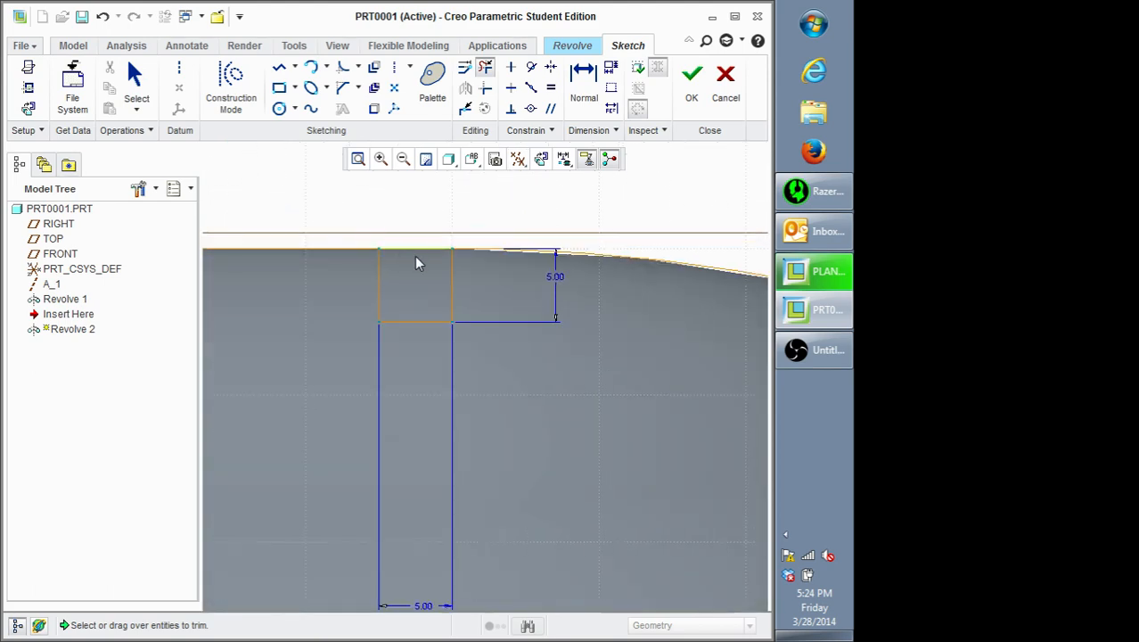
pyautogui.click(482, 256)
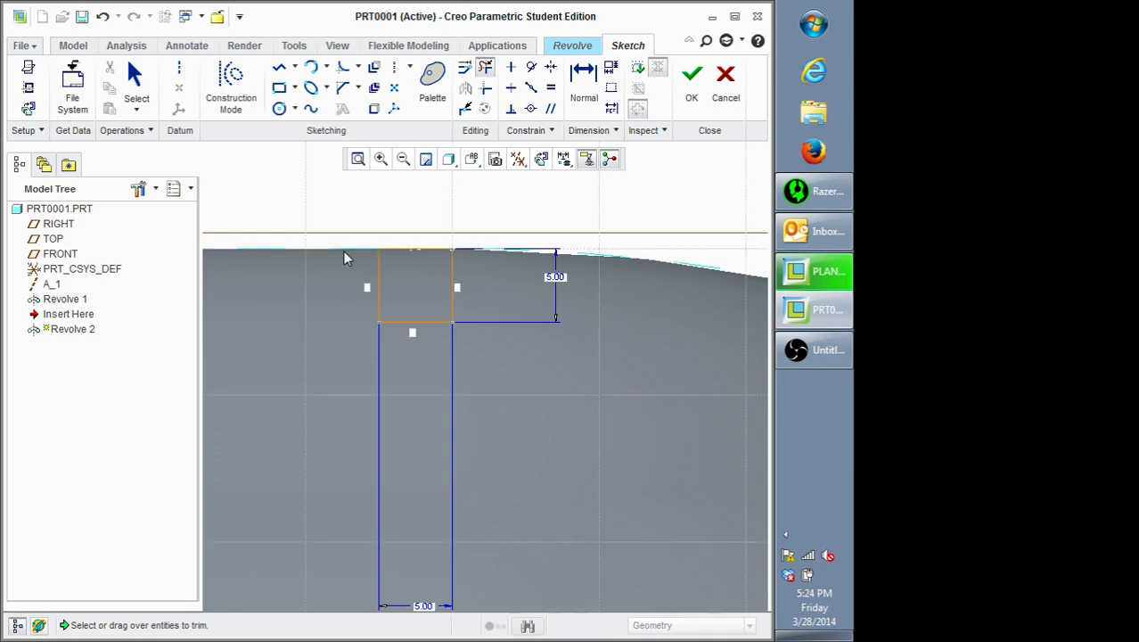
pyautogui.scroll(-5, 346, 252)
pyautogui.scroll(-2, 408, 212)
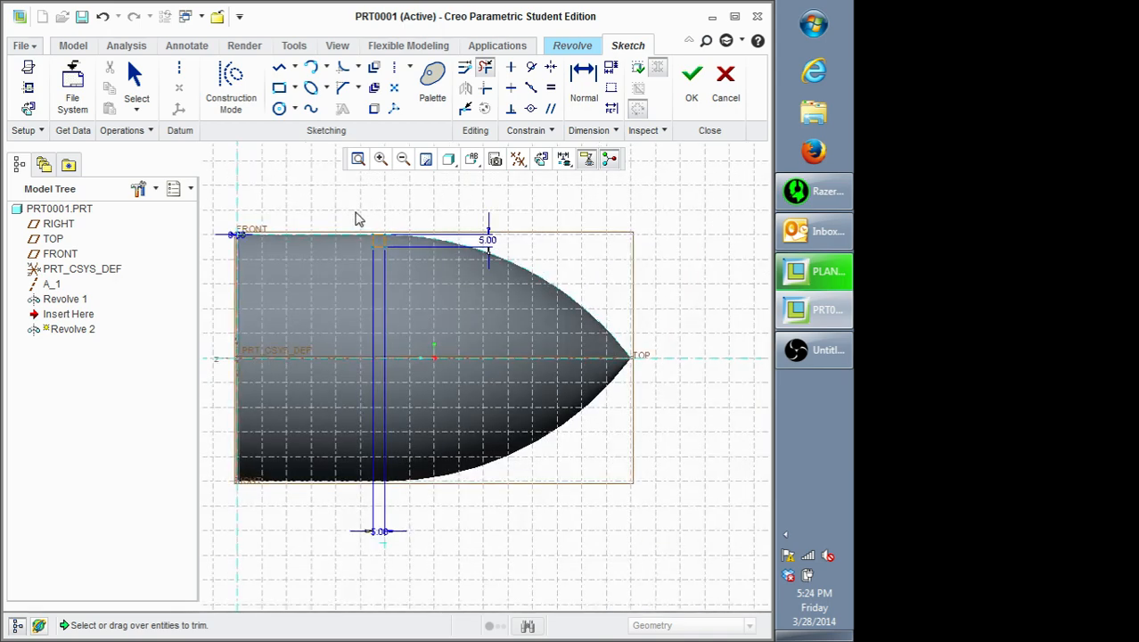
pyautogui.scroll(-1, 357, 217)
pyautogui.middleClick(358, 217)
pyautogui.scroll(2, 357, 217)
pyautogui.scroll(2, 357, 222)
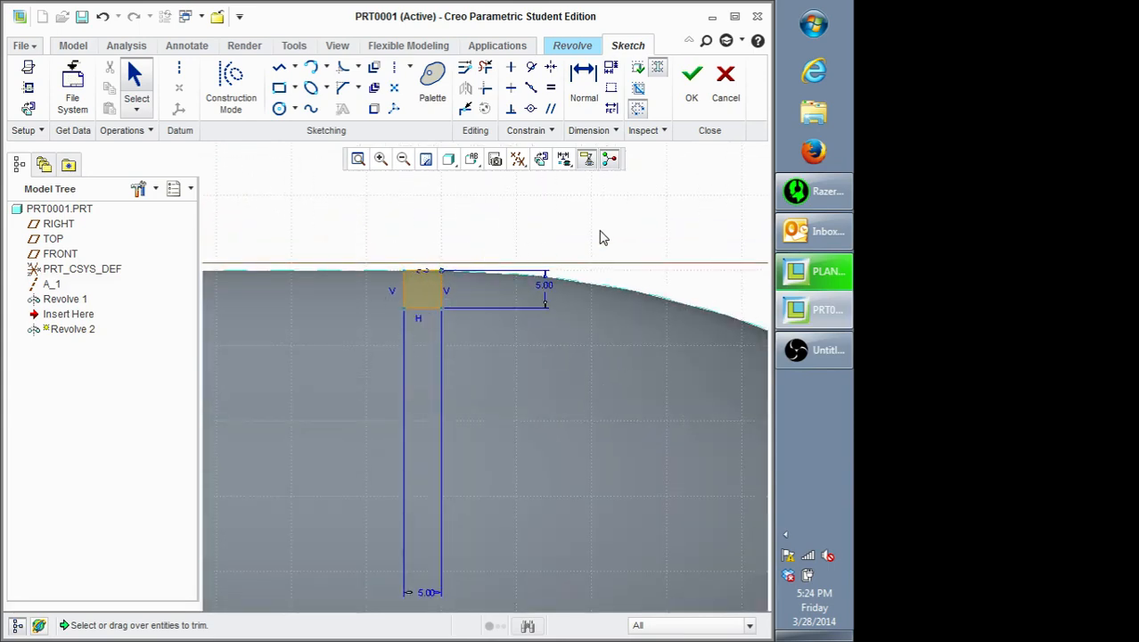
# Step: Accept the square section sketch and set the second revolve to remove material
pyautogui.click(698, 83)
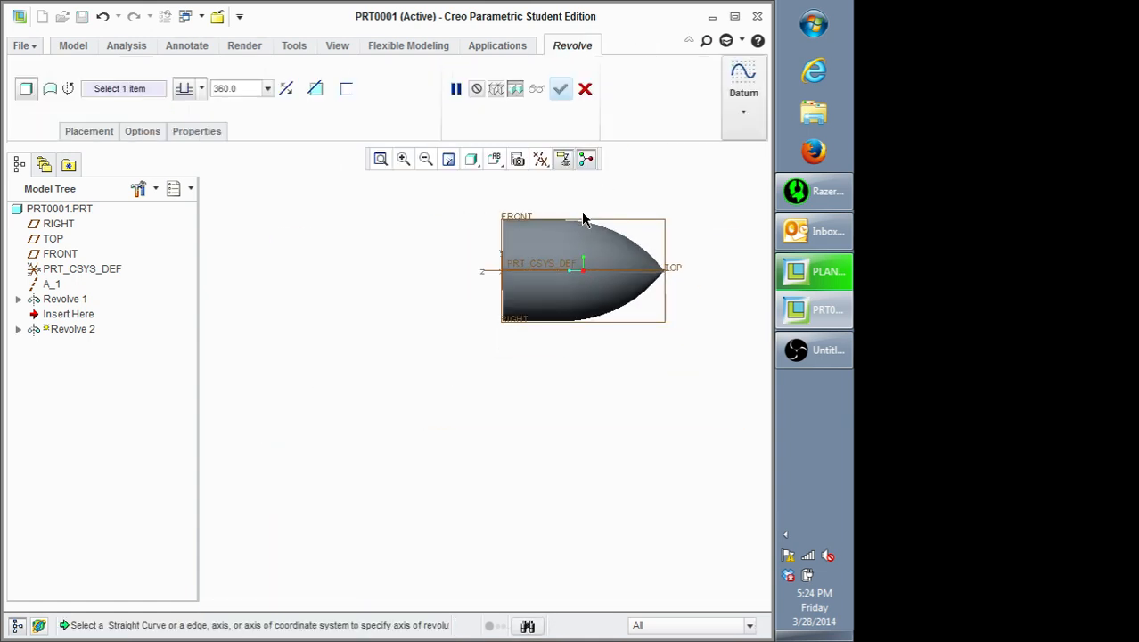
pyautogui.scroll(-4, 581, 212)
pyautogui.moveTo(578, 211); pyautogui.dragTo(524, 218, button='middle')
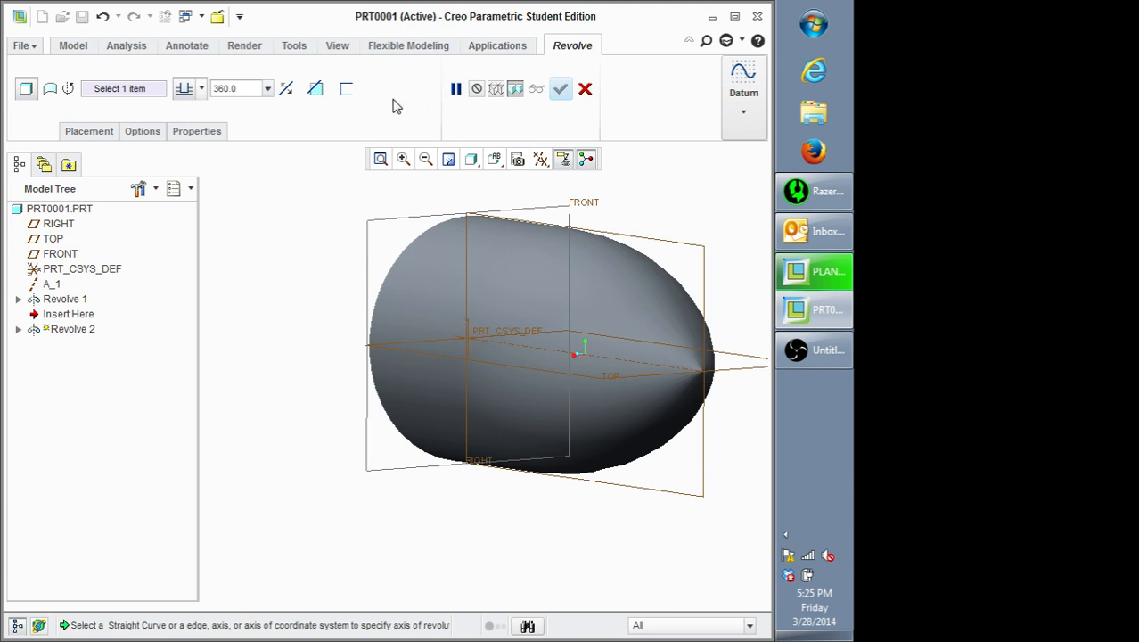
pyautogui.click(317, 89)
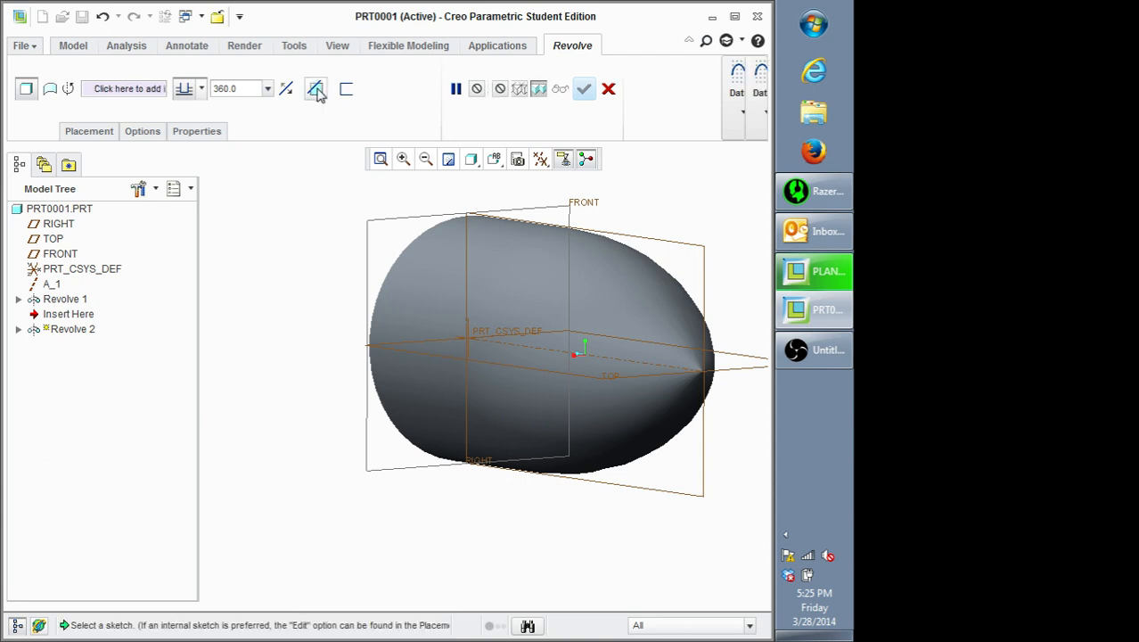
pyautogui.scroll(-2, 357, 221)
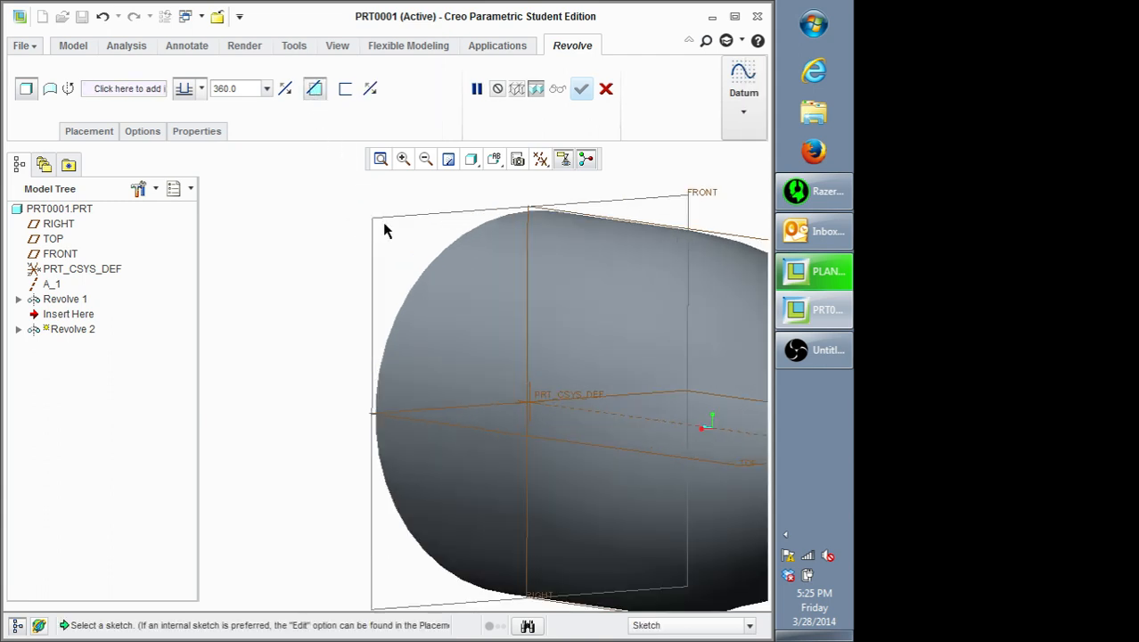
pyautogui.scroll(5, 401, 223)
pyautogui.moveTo(564, 211); pyautogui.dragTo(604, 221, button='middle')
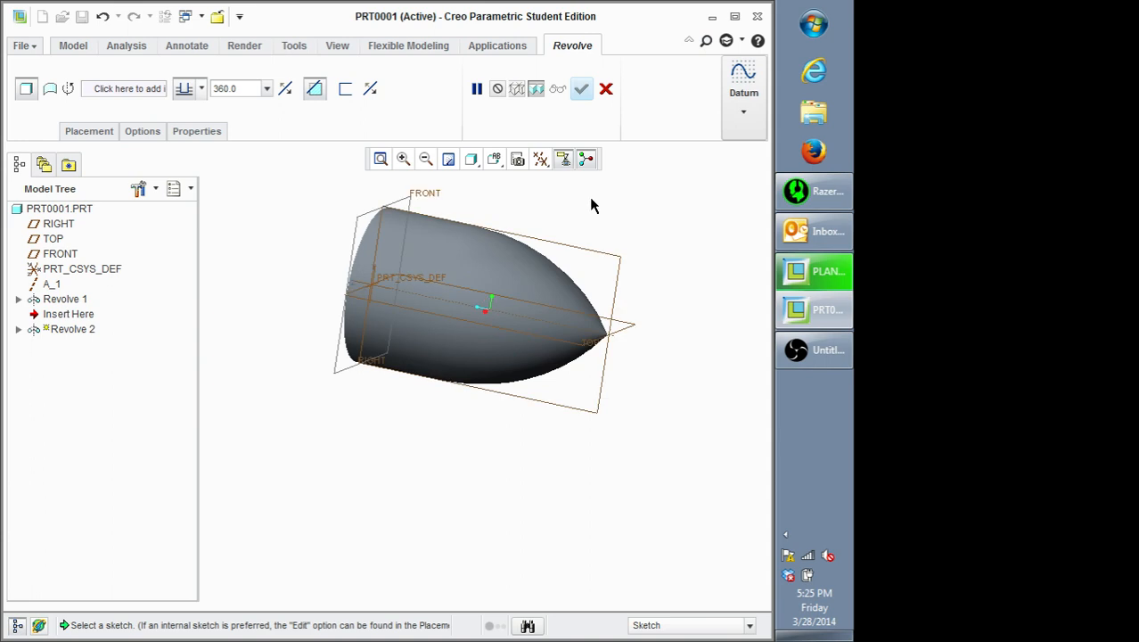
# Step: Assign the bullet's central axis A_1 as the revolve axis and accept the 360-degree groove cut
pyautogui.click(91, 133)
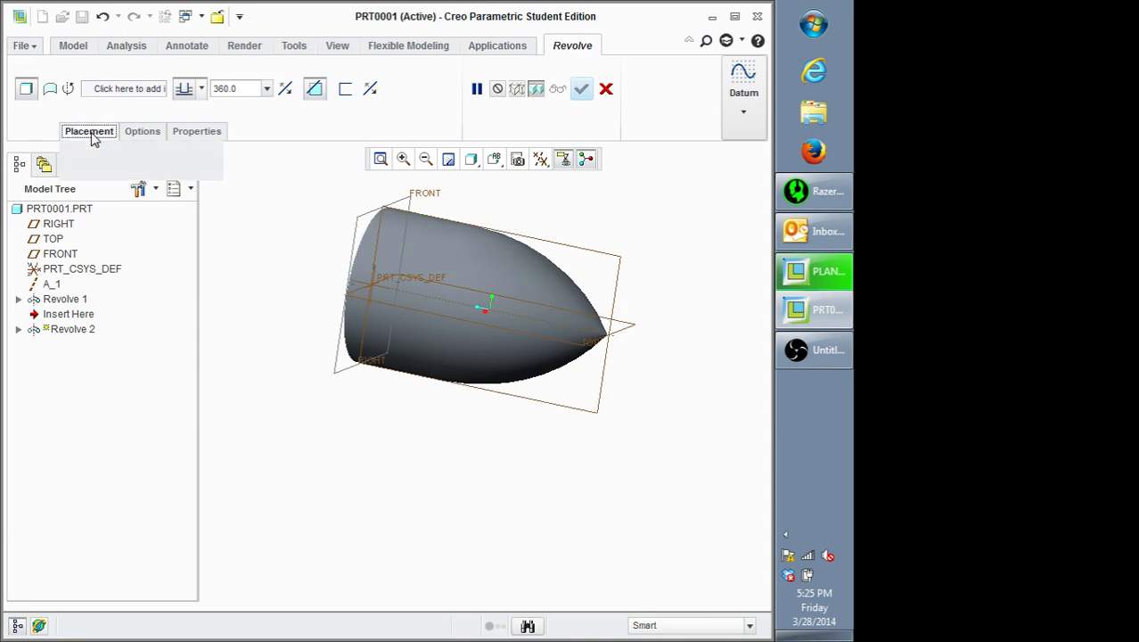
pyautogui.click(123, 89)
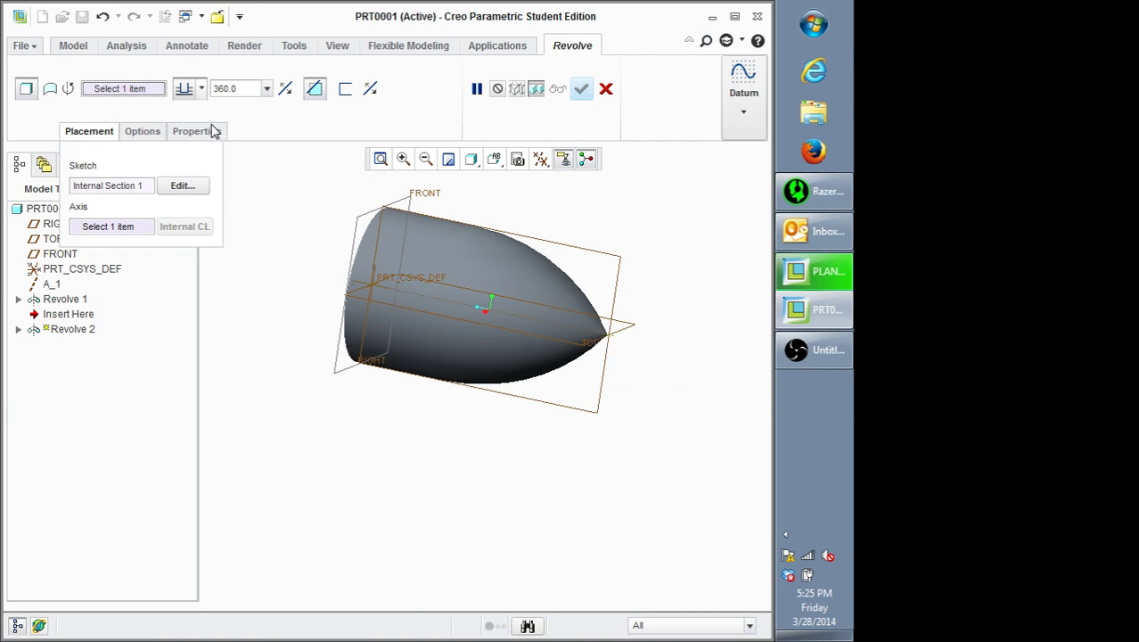
pyautogui.click(95, 132)
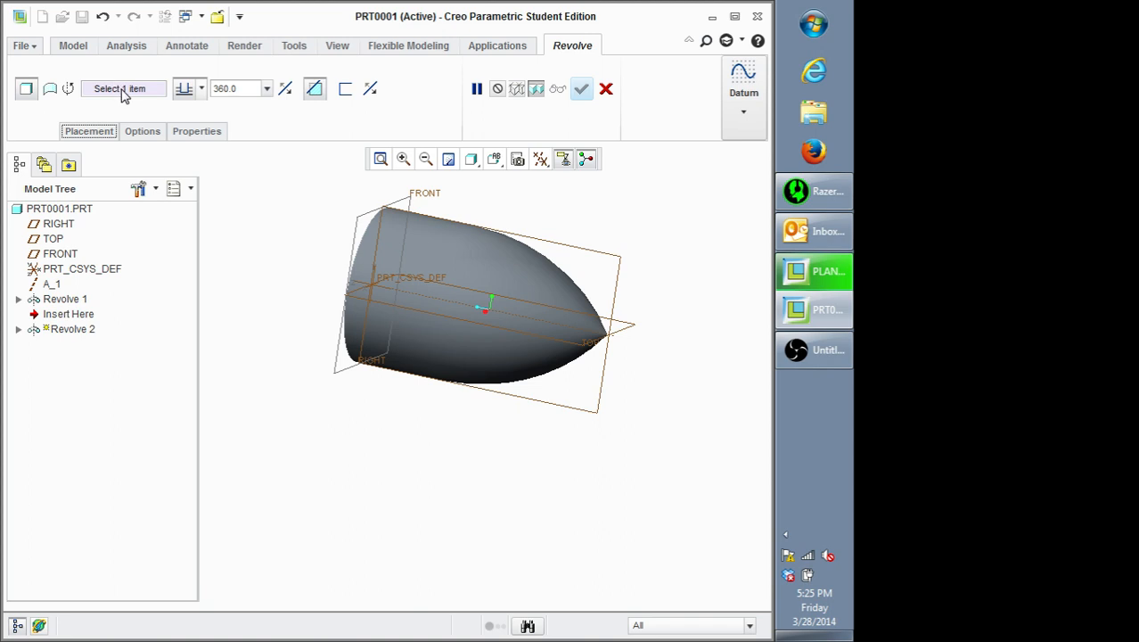
pyautogui.click(121, 93)
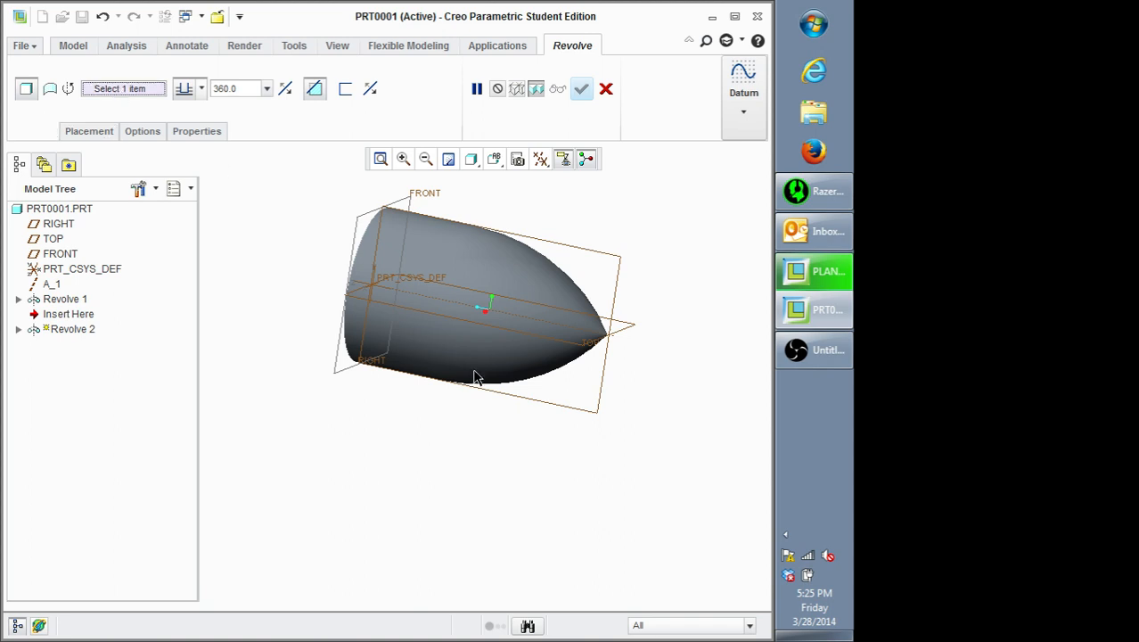
pyautogui.click(595, 339)
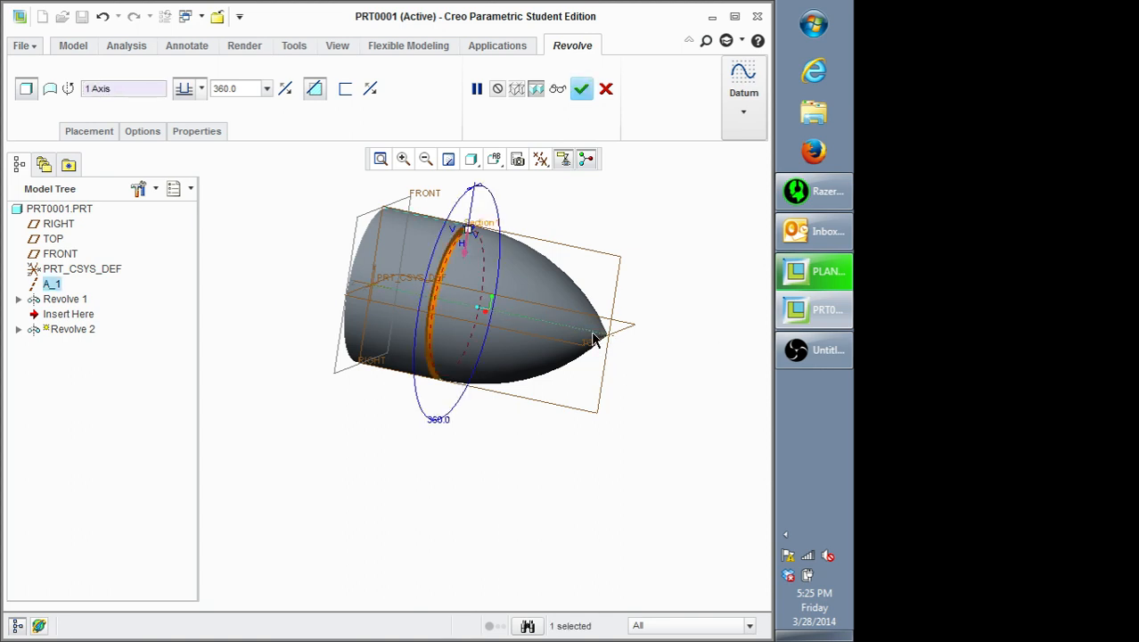
pyautogui.moveTo(578, 233); pyautogui.dragTo(521, 189, button='middle')
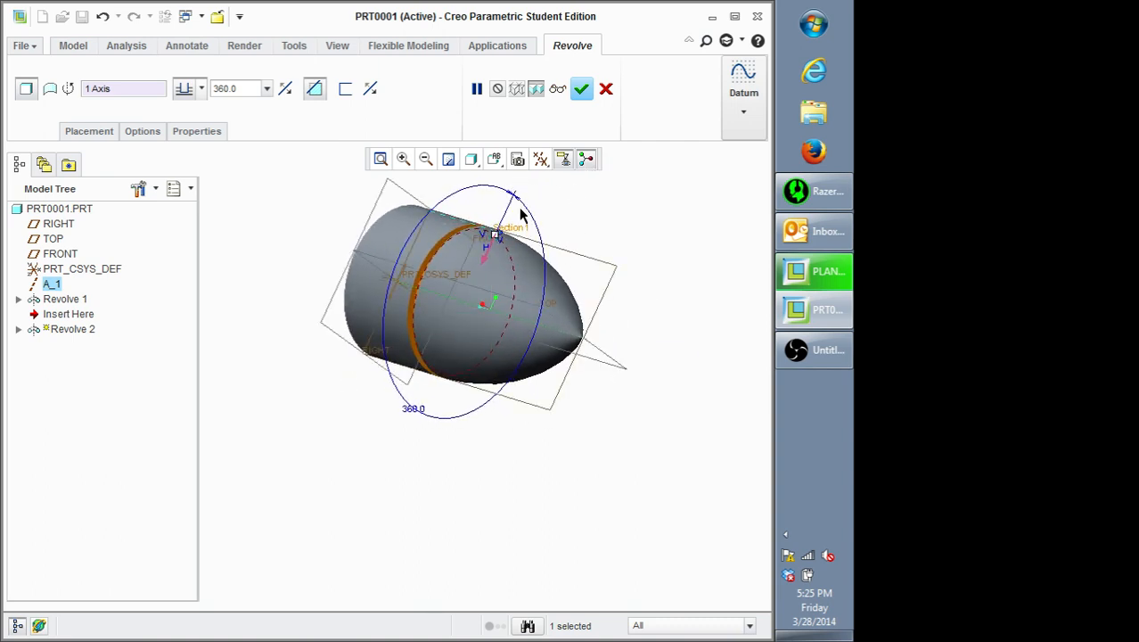
pyautogui.click(580, 89)
pyautogui.moveTo(610, 280); pyautogui.dragTo(661, 202, button='middle')
pyautogui.click(629, 210)
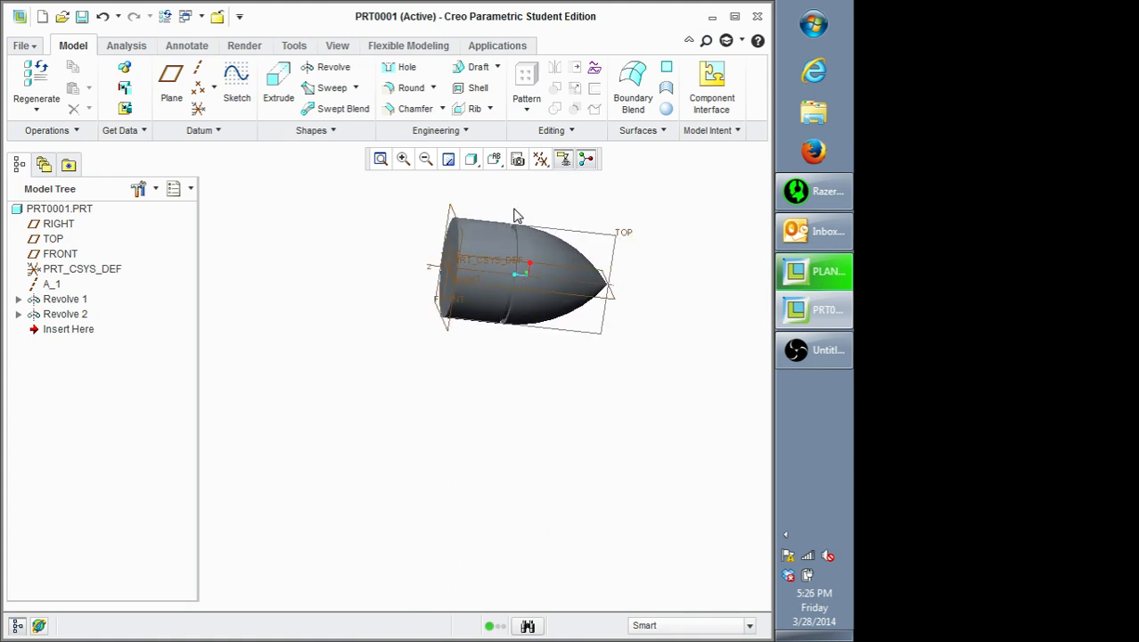
pyautogui.scroll(3, 517, 217)
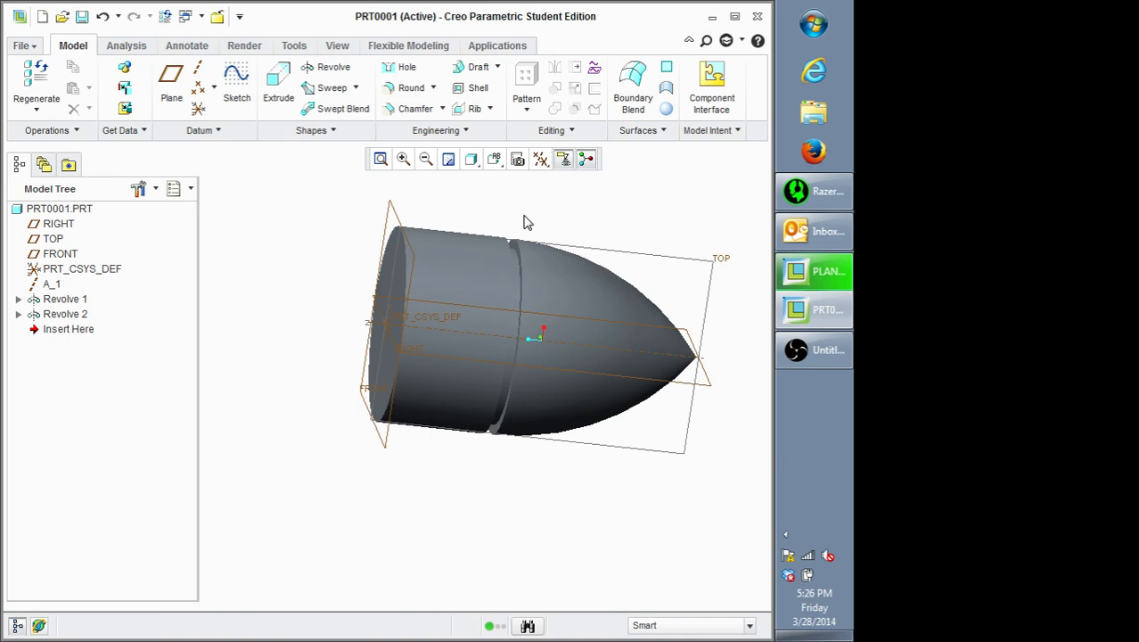
# Step: Switch to the PLANE_PROPELLOR part, activate its window and examine the hub's flat back face with its hole pattern
pyautogui.click(842, 275)
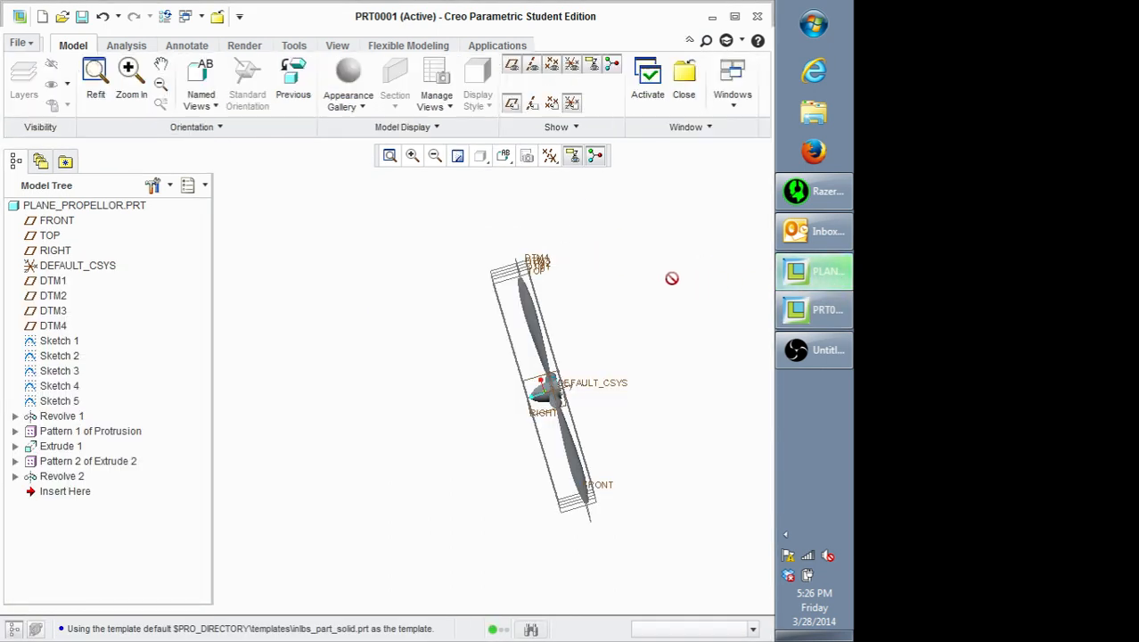
pyautogui.moveTo(617, 277); pyautogui.dragTo(541, 309, button='middle')
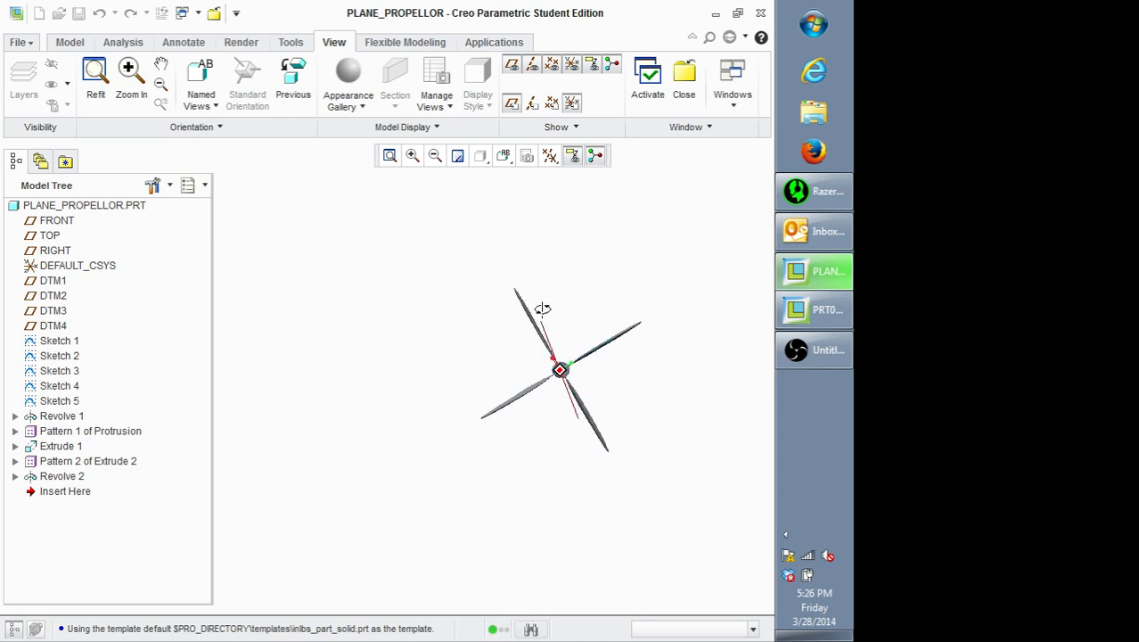
pyautogui.scroll(-6, 565, 395)
pyautogui.scroll(3, 610, 295)
pyautogui.scroll(-4, 596, 250)
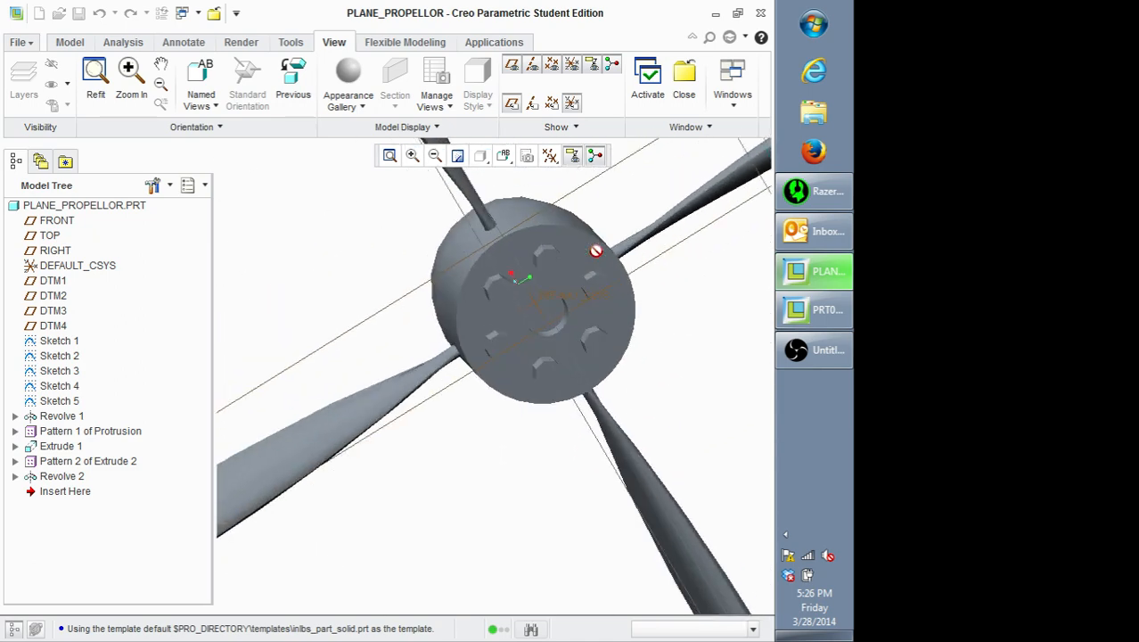
pyautogui.moveTo(596, 250); pyautogui.dragTo(566, 217, button='middle')
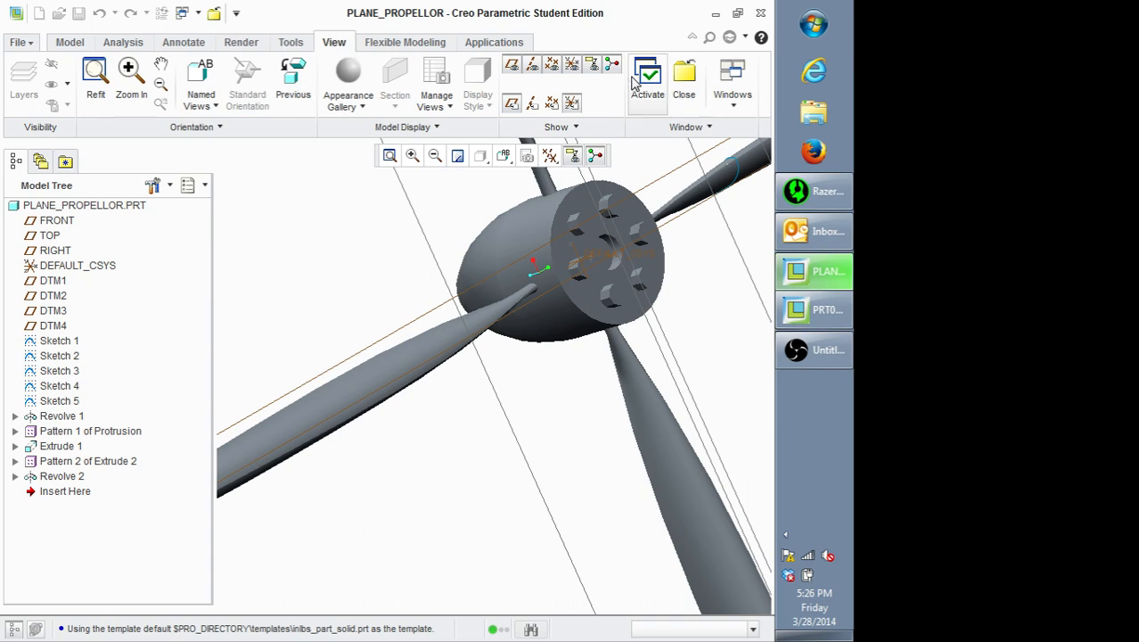
pyautogui.click(634, 82)
pyautogui.click(611, 208)
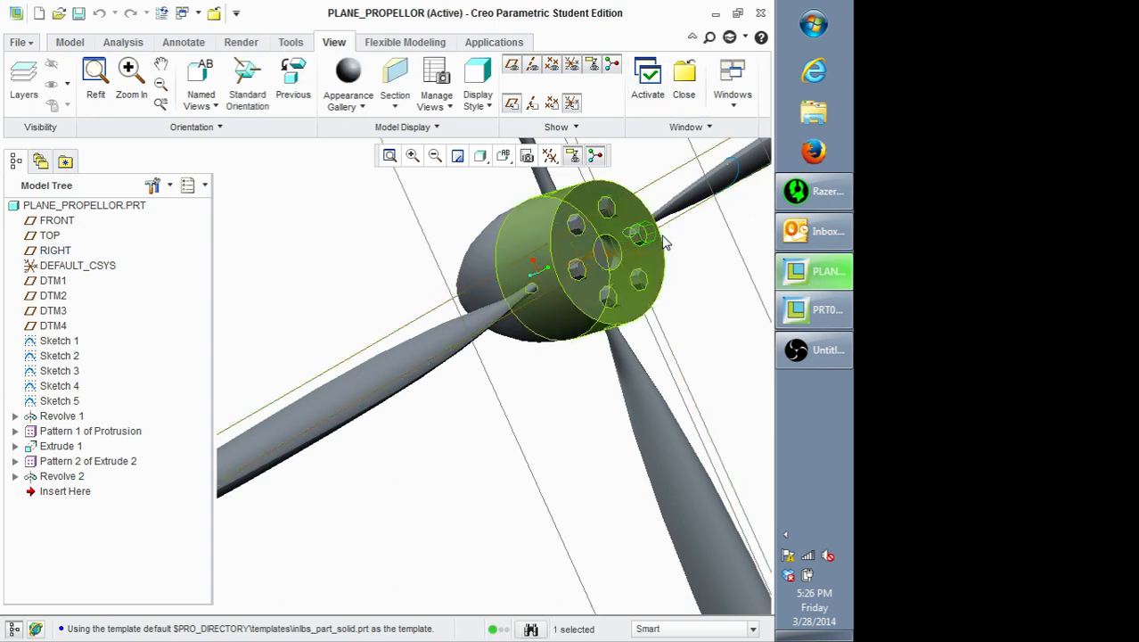
pyautogui.moveTo(673, 241); pyautogui.dragTo(644, 252, button='middle')
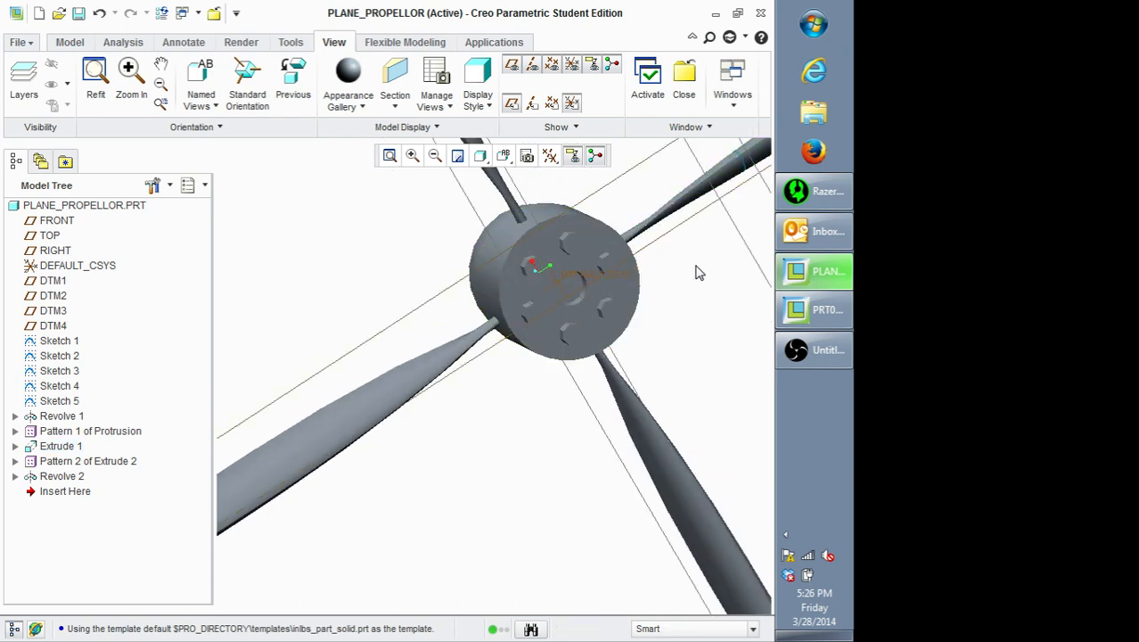
pyautogui.moveTo(697, 269); pyautogui.dragTo(722, 258, button='middle')
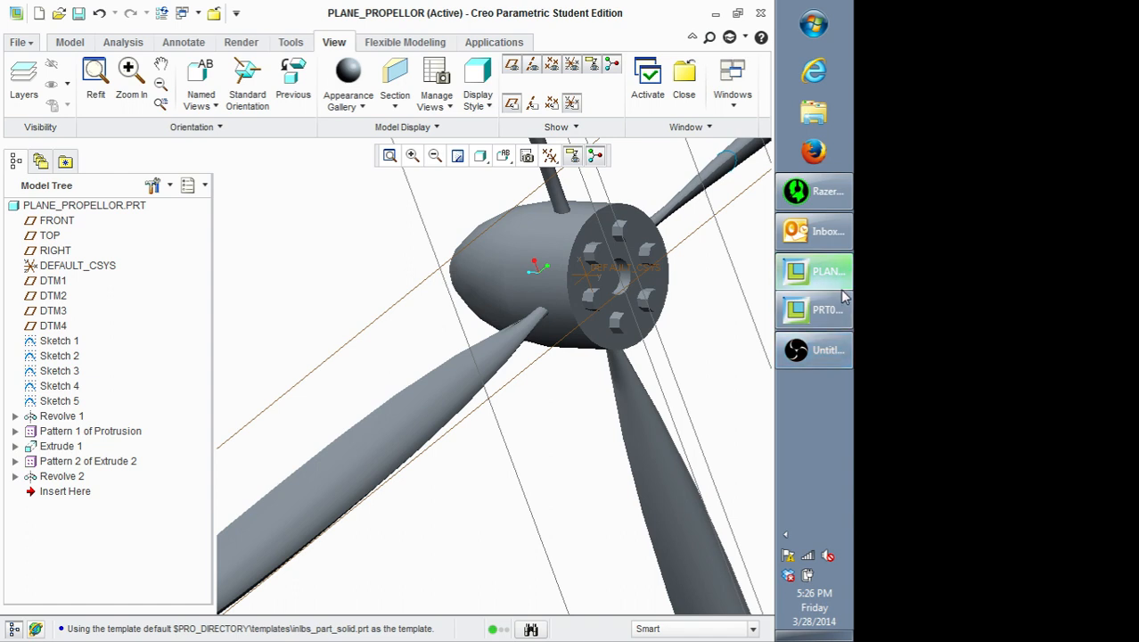
# Step: Switch back to the PRT0001 part, activate its window and turn the model to show its flat rear face
pyautogui.click(829, 316)
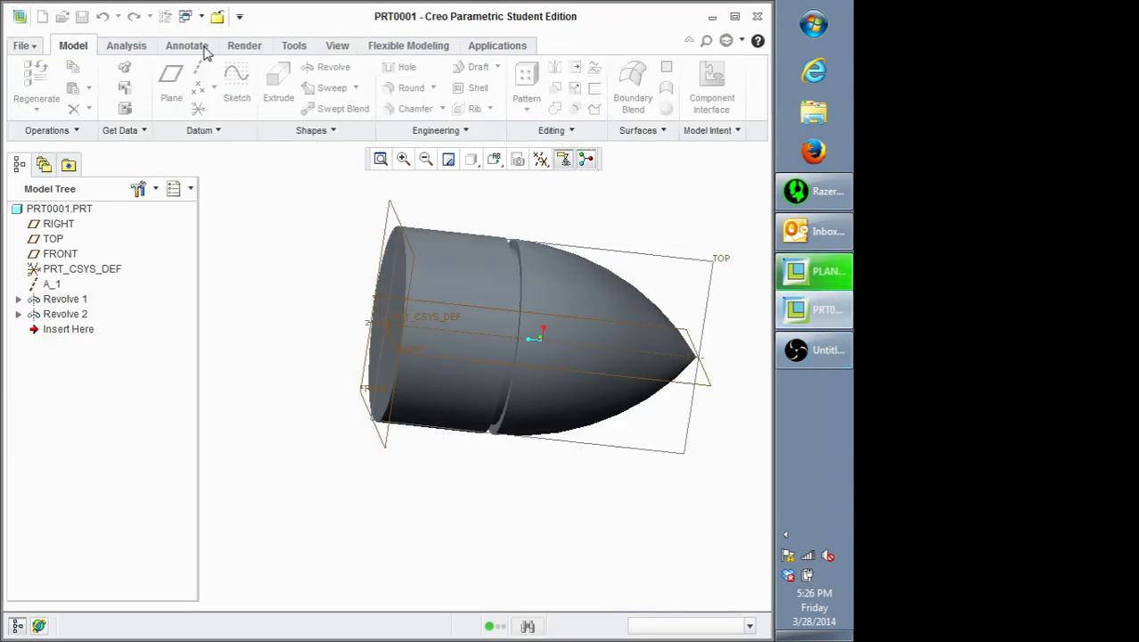
pyautogui.click(337, 48)
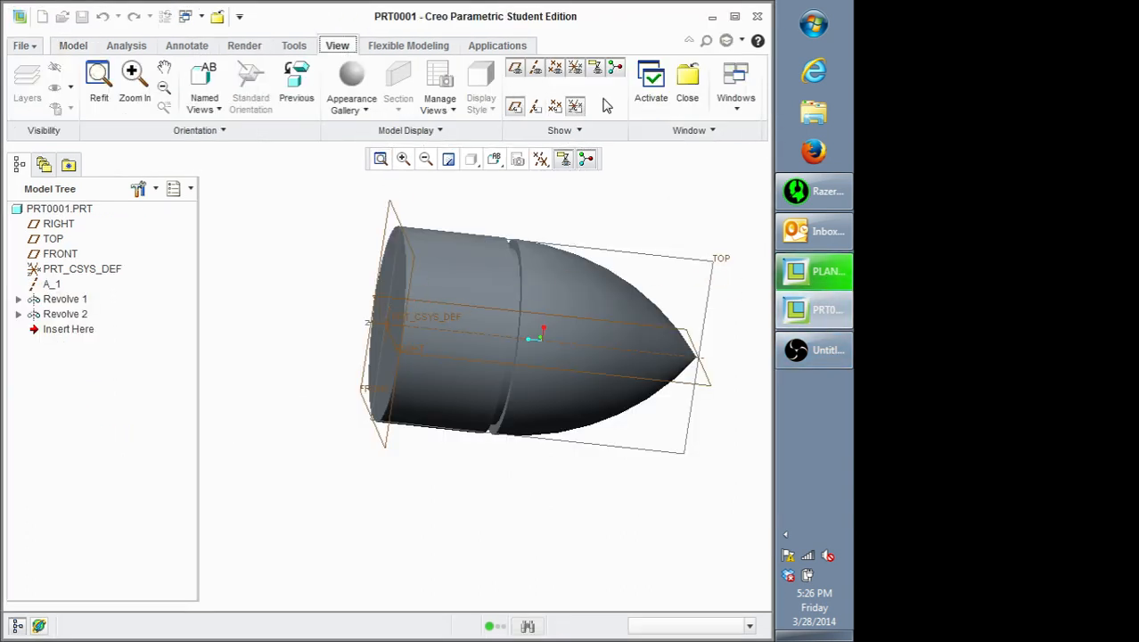
pyautogui.click(647, 89)
pyautogui.moveTo(603, 224); pyautogui.dragTo(727, 231, button='middle')
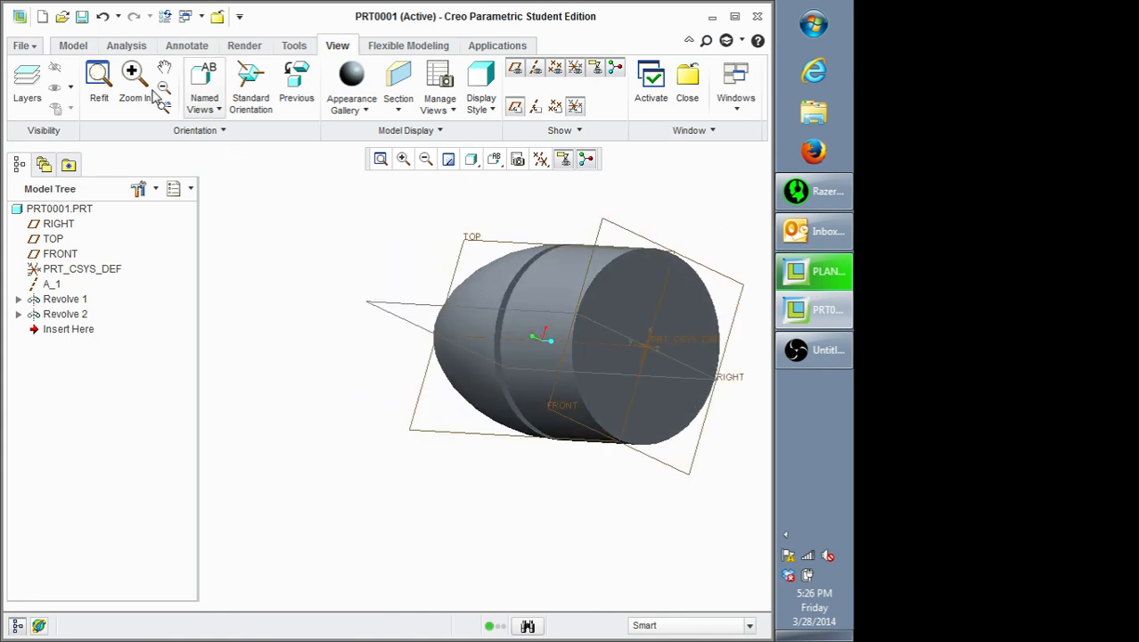
pyautogui.click(73, 47)
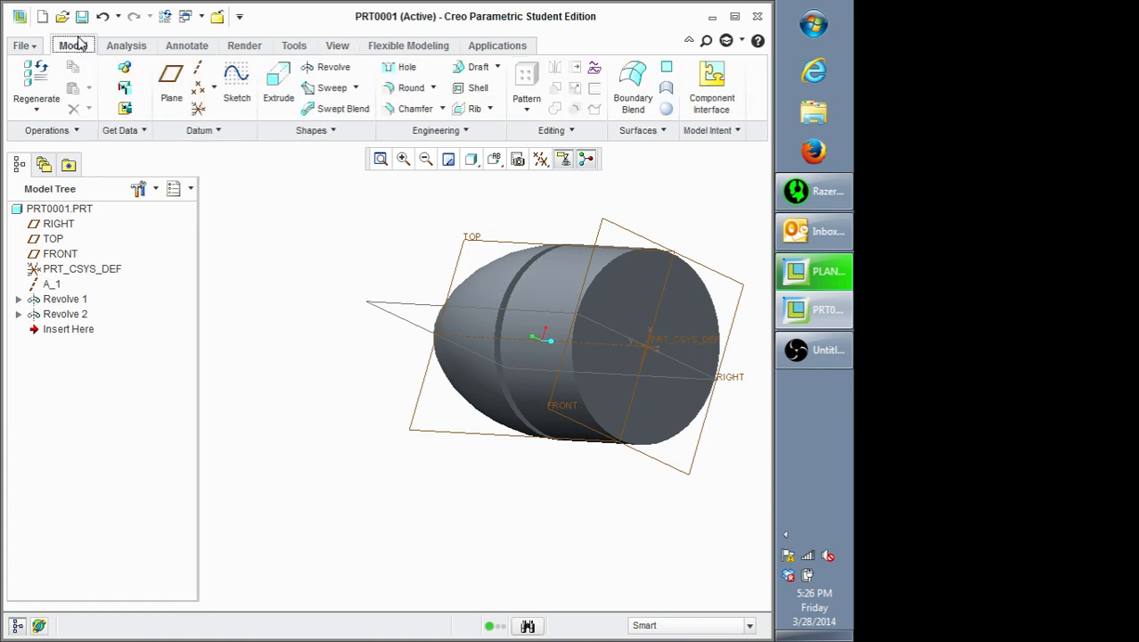
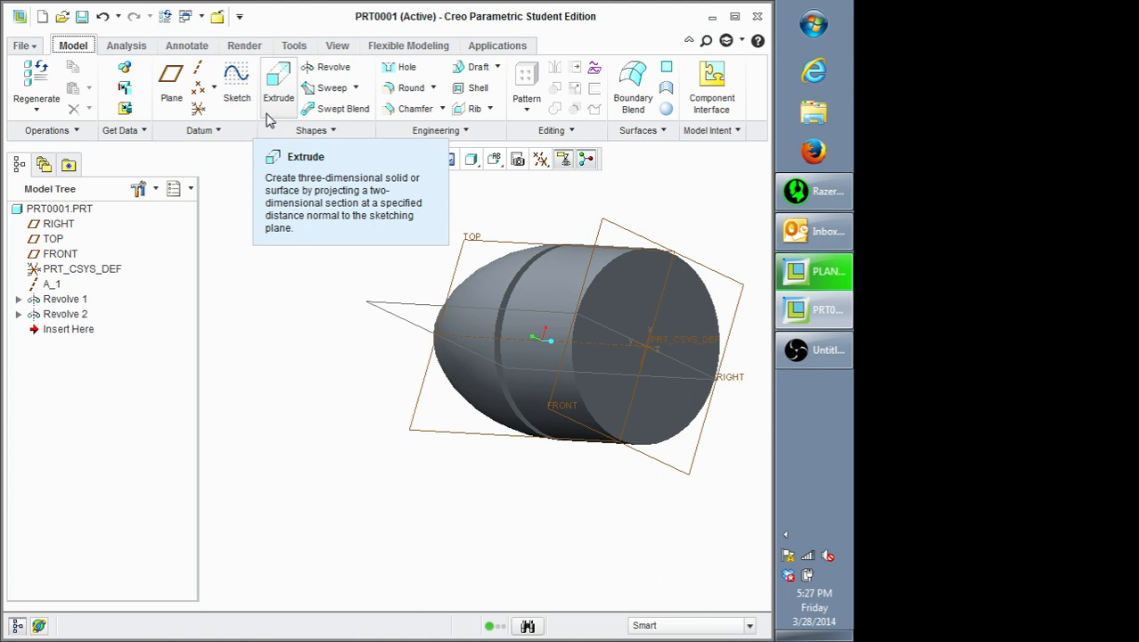
# Step: Start an Extrude feature with an internal sketch placed on the bullet's flat circular rear face
pyautogui.click(277, 85)
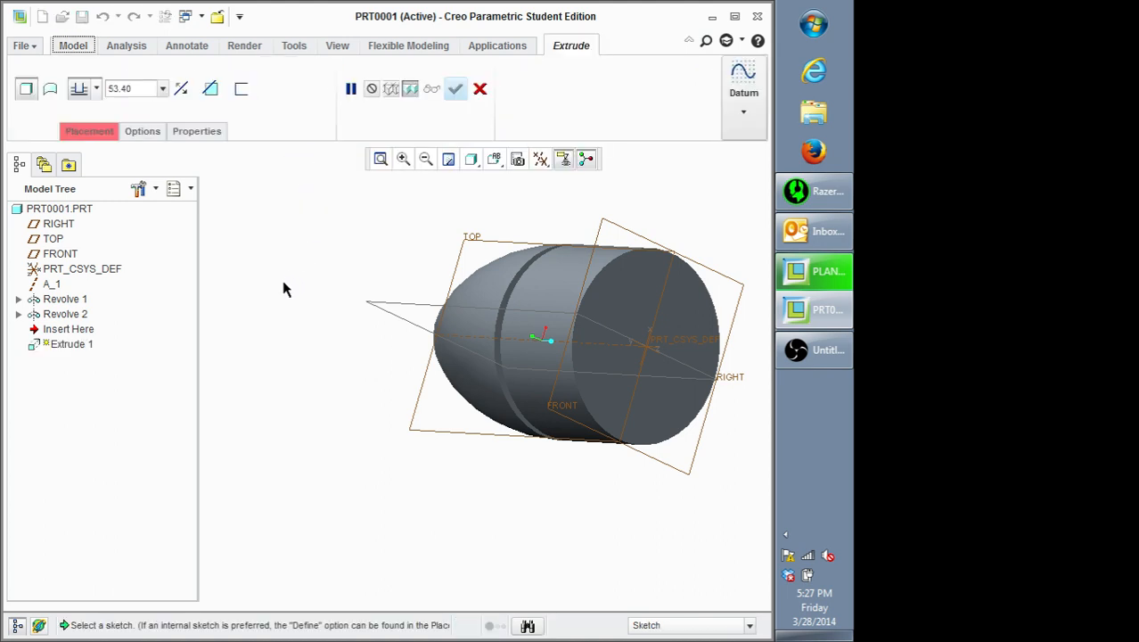
pyautogui.click(78, 132)
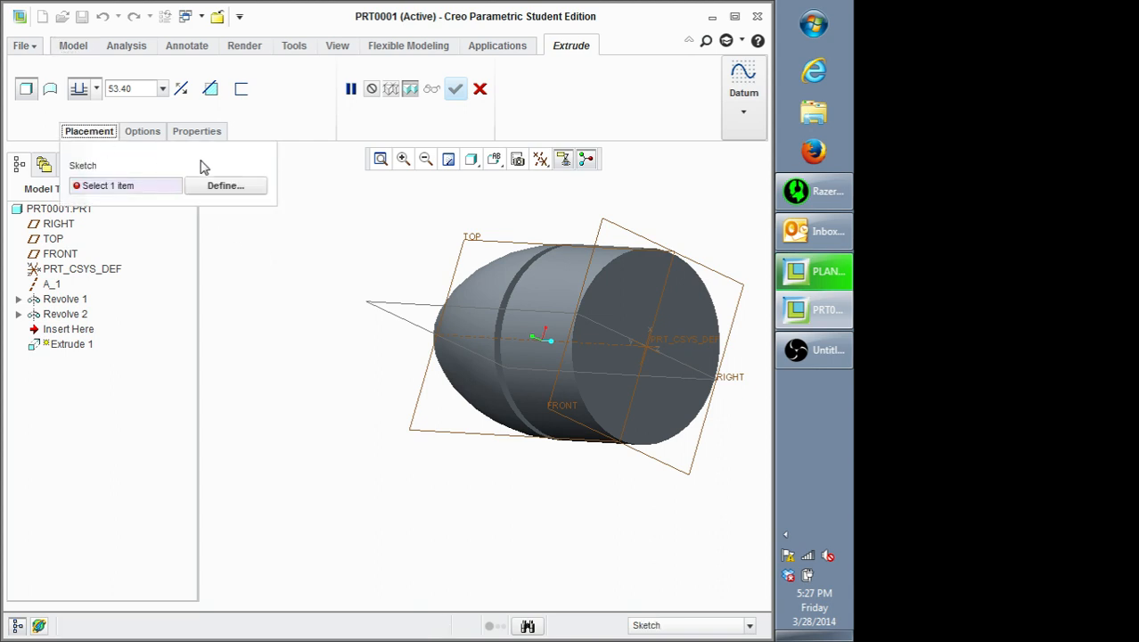
pyautogui.click(221, 187)
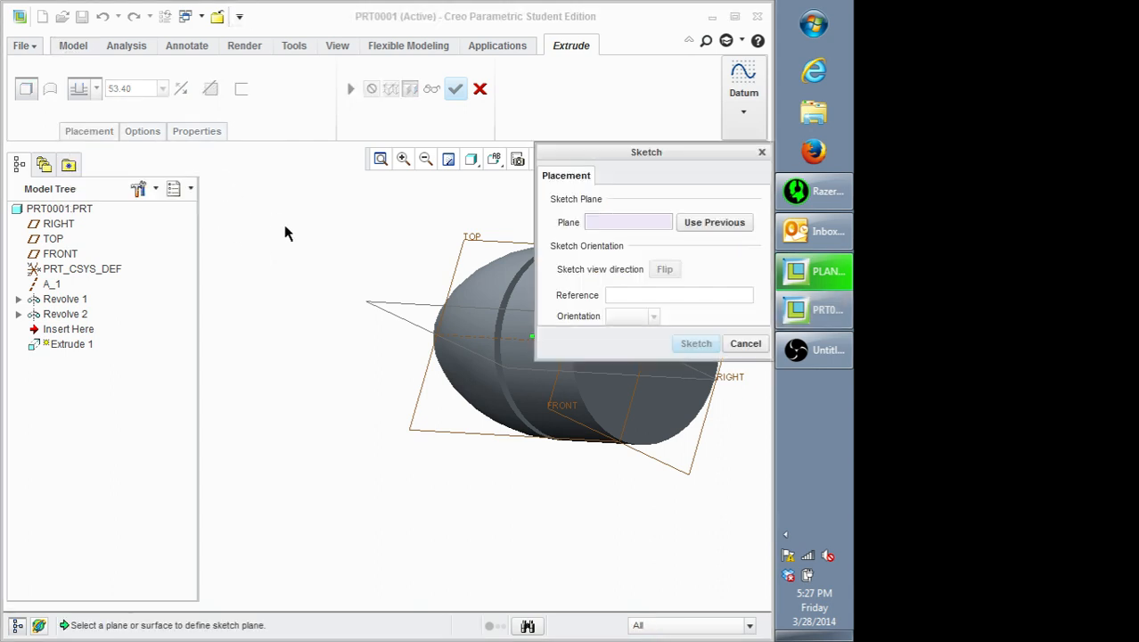
pyautogui.moveTo(473, 247); pyautogui.dragTo(402, 247, button='middle')
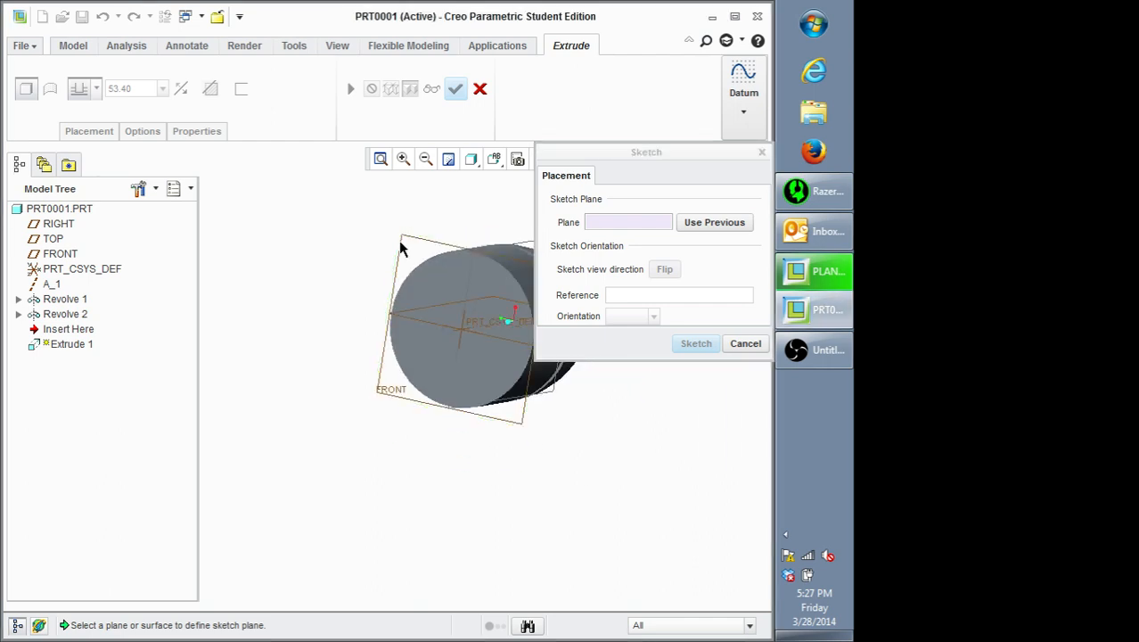
pyautogui.click(419, 301)
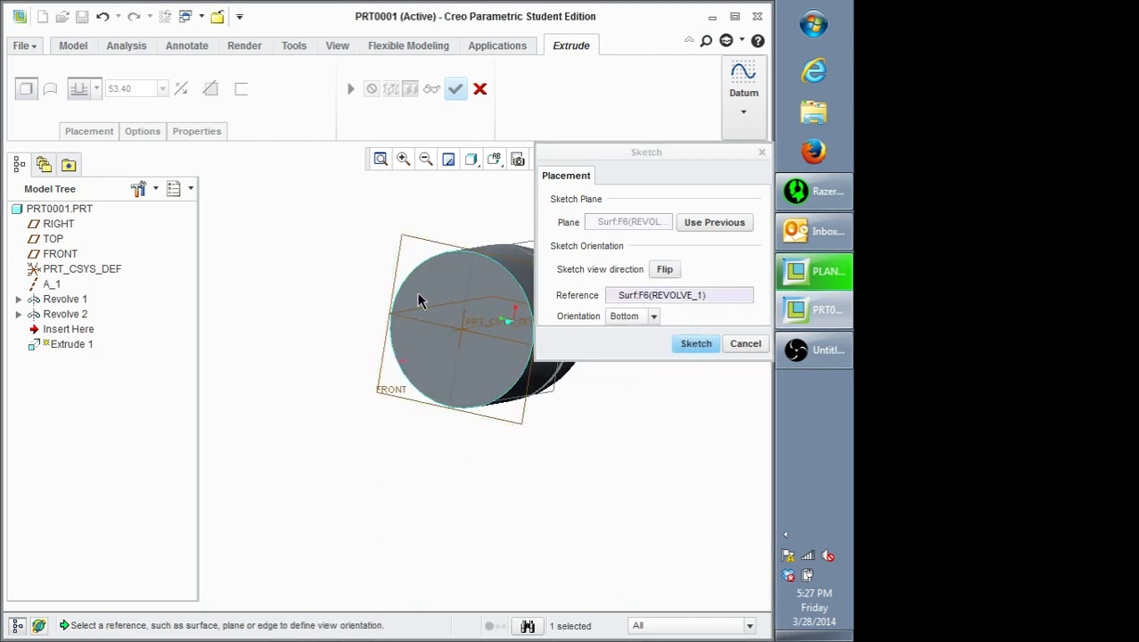
pyautogui.scroll(2, 632, 394)
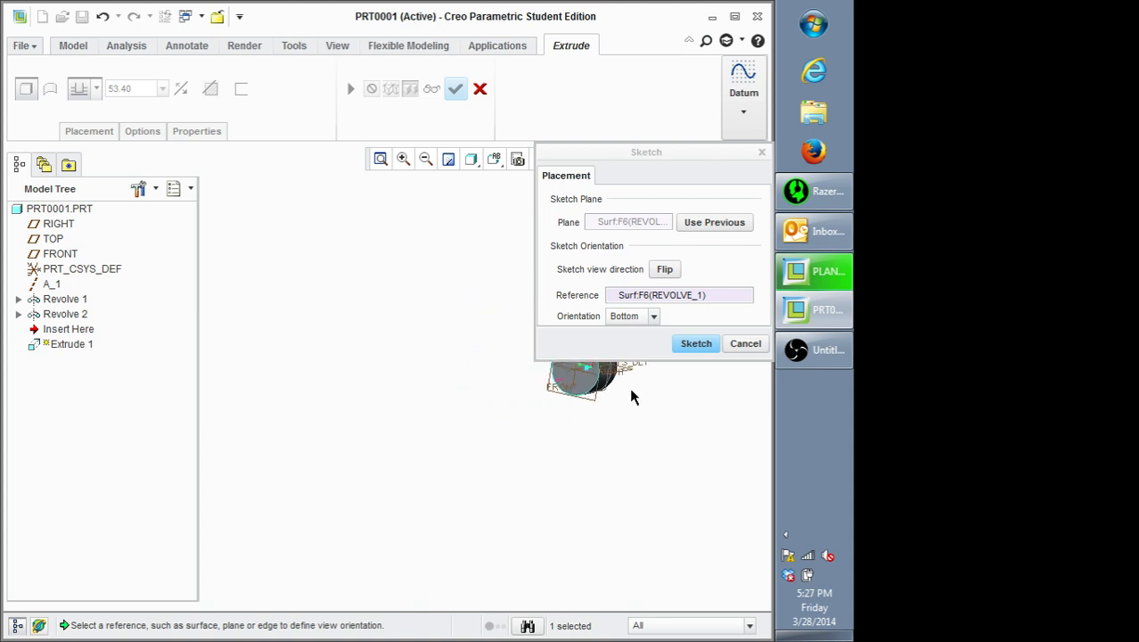
pyautogui.scroll(-2, 336, 300)
pyautogui.scroll(5, 384, 315)
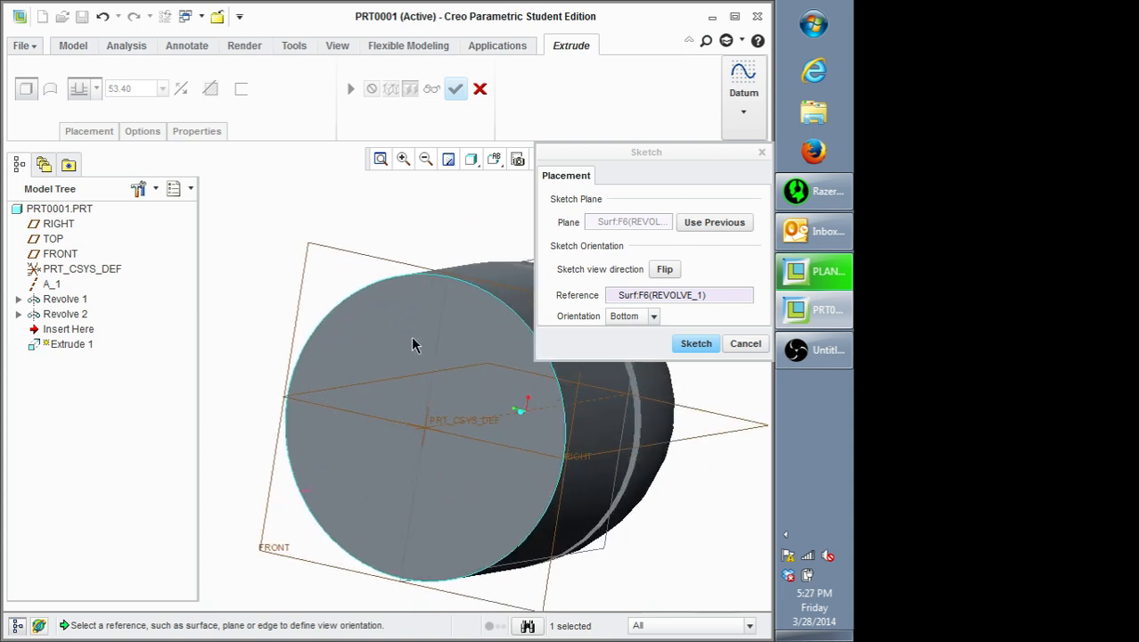
# Step: Set the RIGHT datum plane as the sketch orientation reference and enter the sketch
pyautogui.click(651, 297)
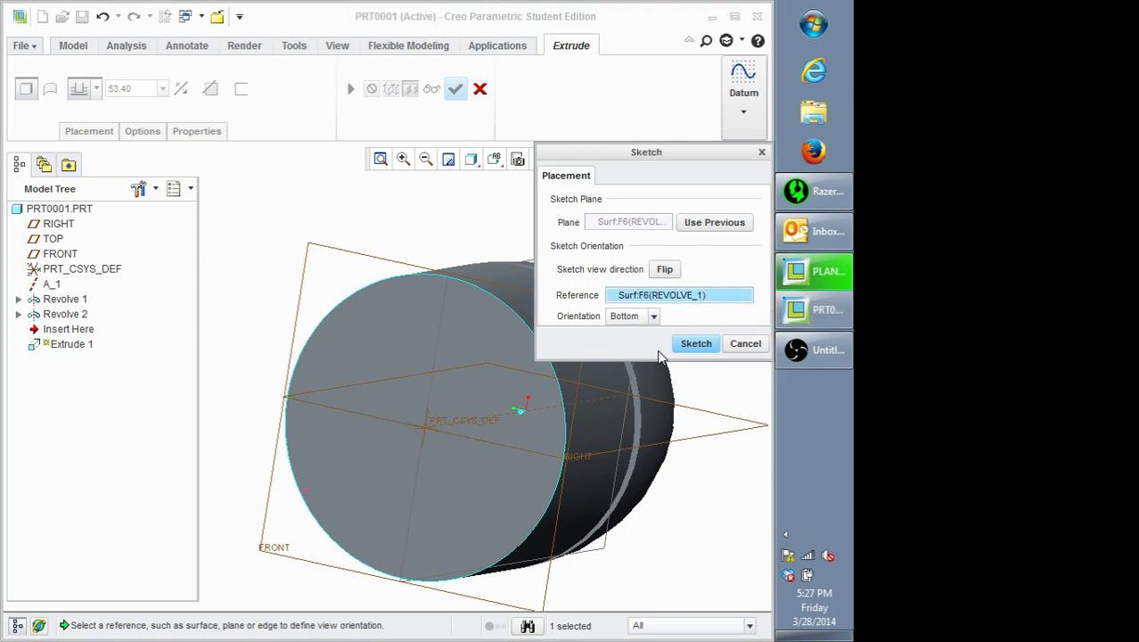
pyautogui.click(737, 434)
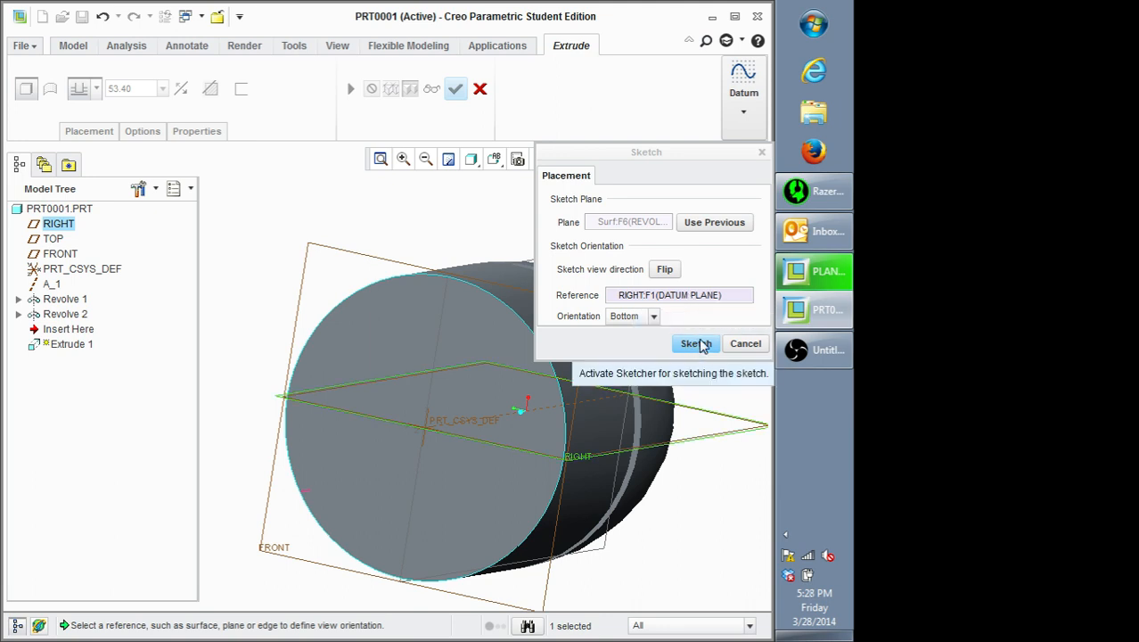
pyautogui.click(696, 344)
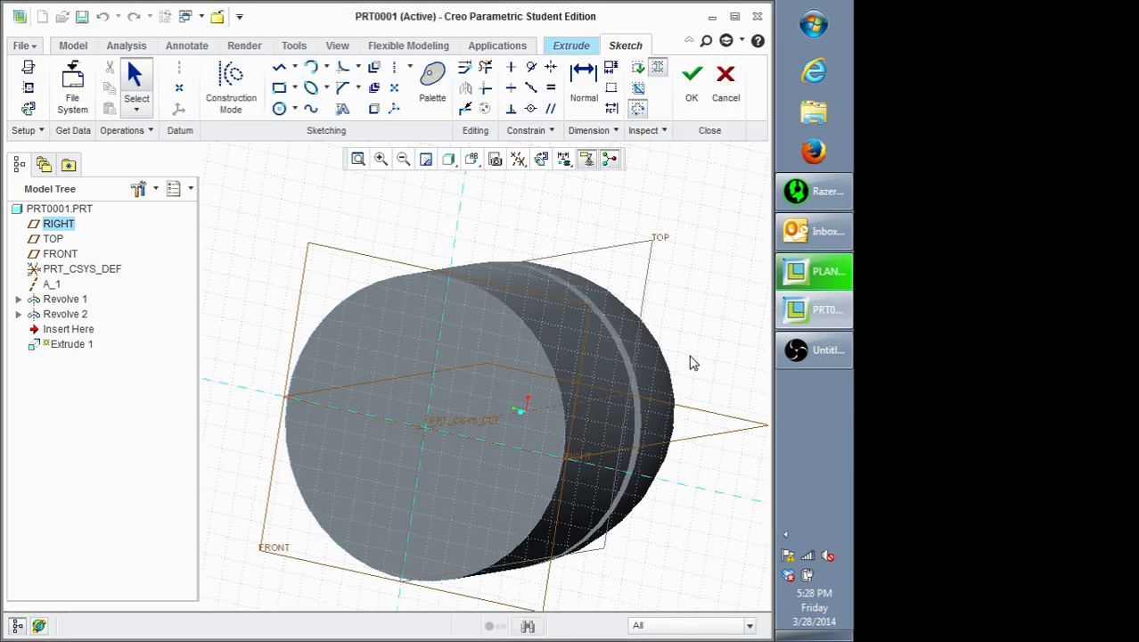
# Step: Orient the sketch to the FRONT named view so the circular rear face is seen straight on
pyautogui.click(338, 47)
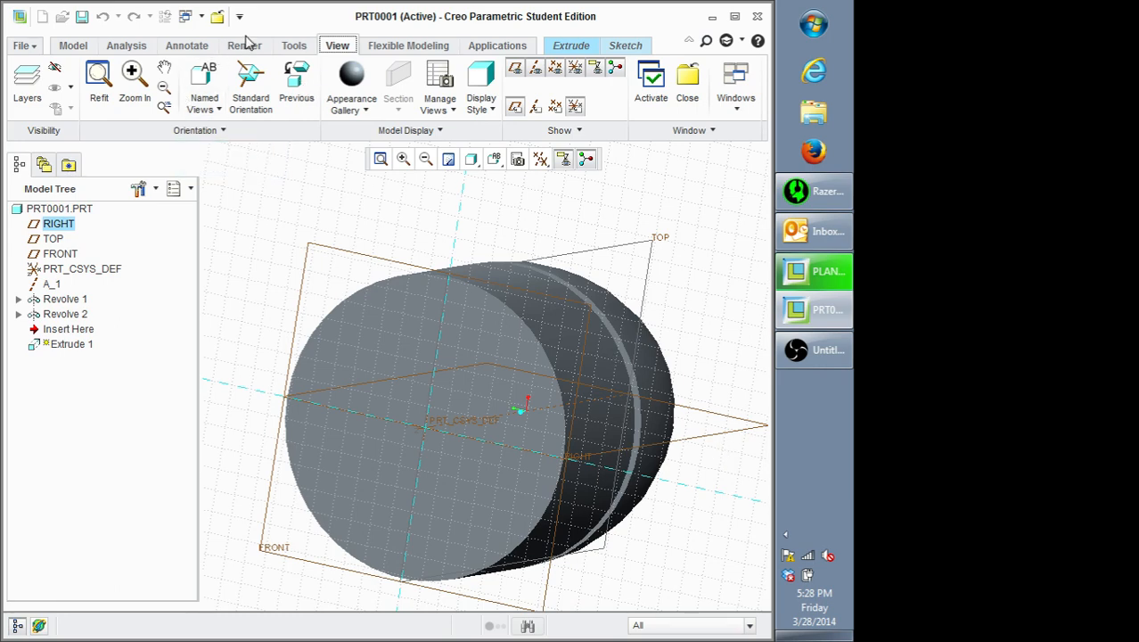
pyautogui.click(212, 105)
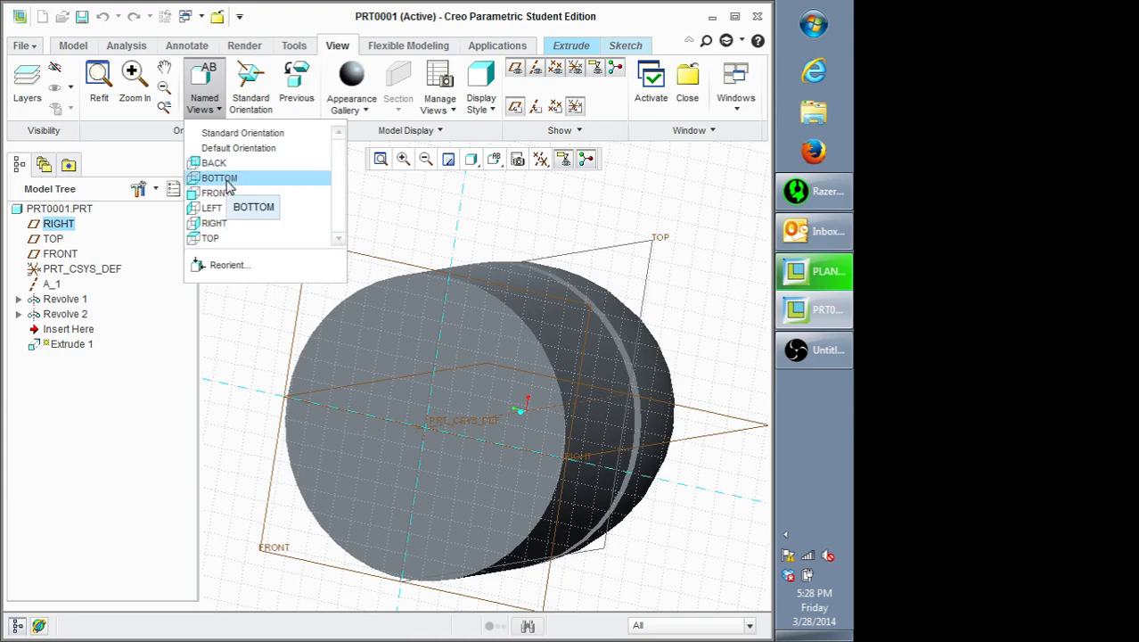
pyautogui.click(223, 178)
pyautogui.click(212, 104)
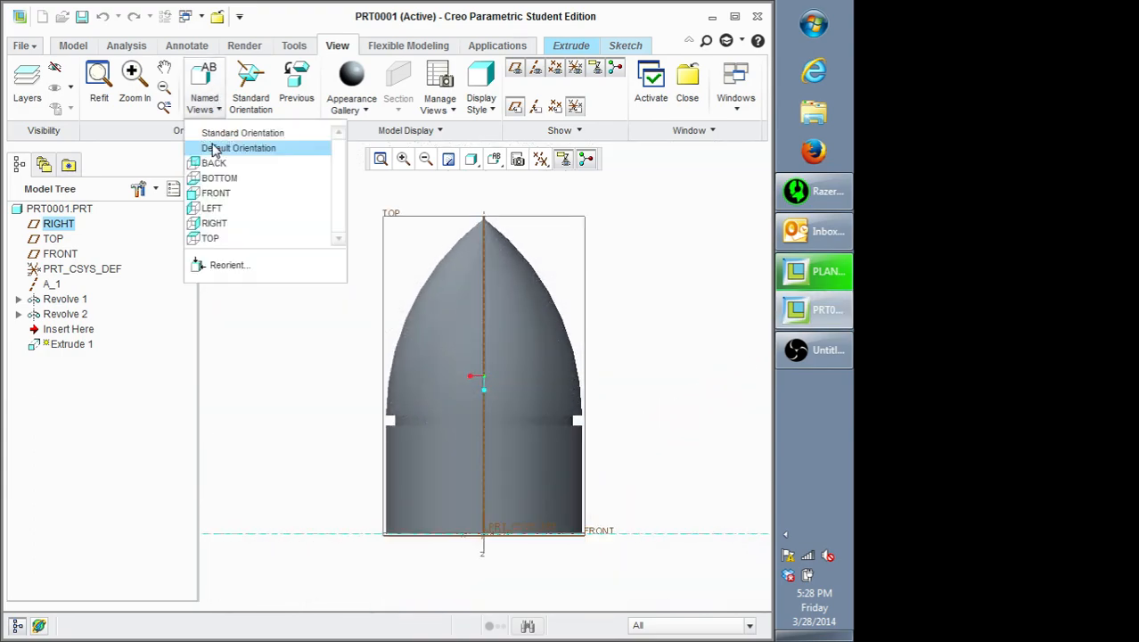
pyautogui.click(219, 194)
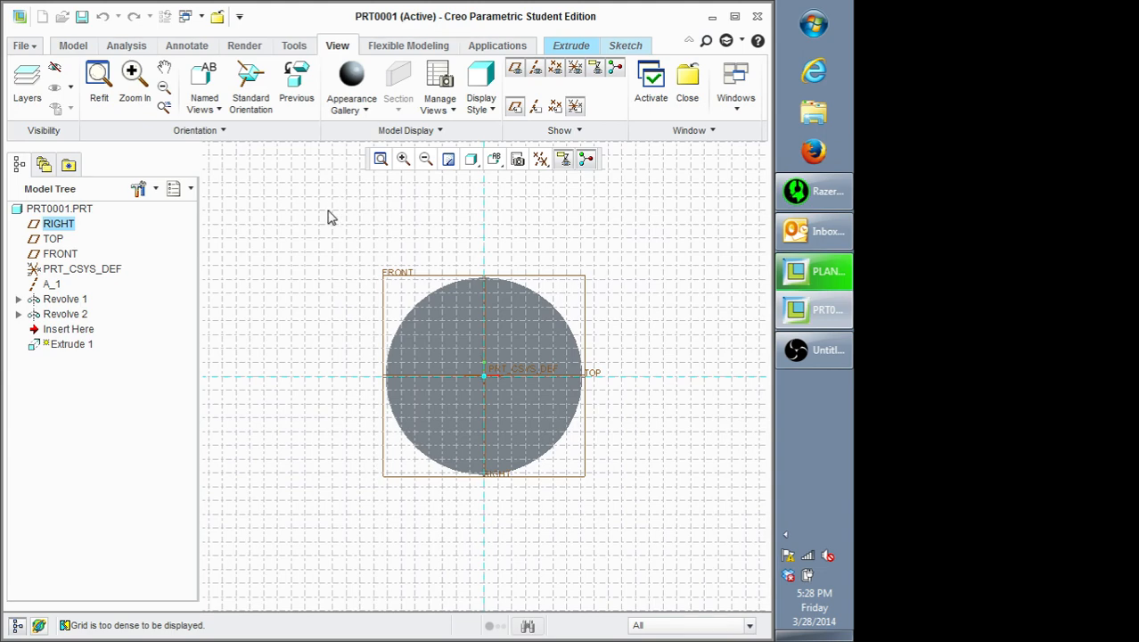
pyautogui.scroll(4, 508, 371)
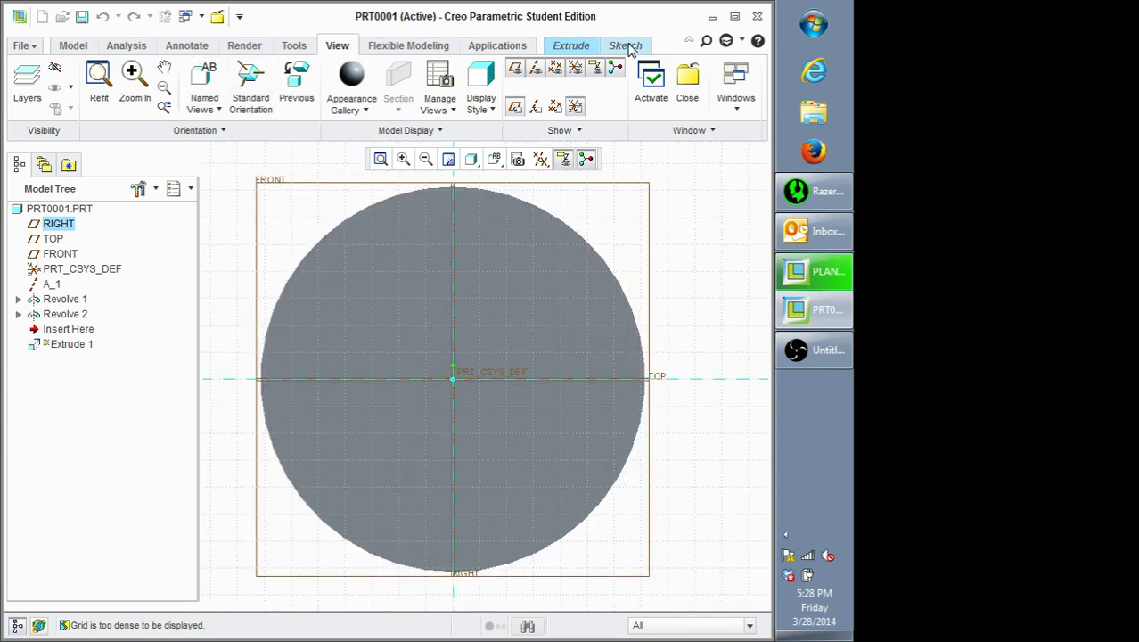
# Step: Sketch a circle about 35.21 in diameter, centred on the origin of the circular rear face
pyautogui.click(627, 46)
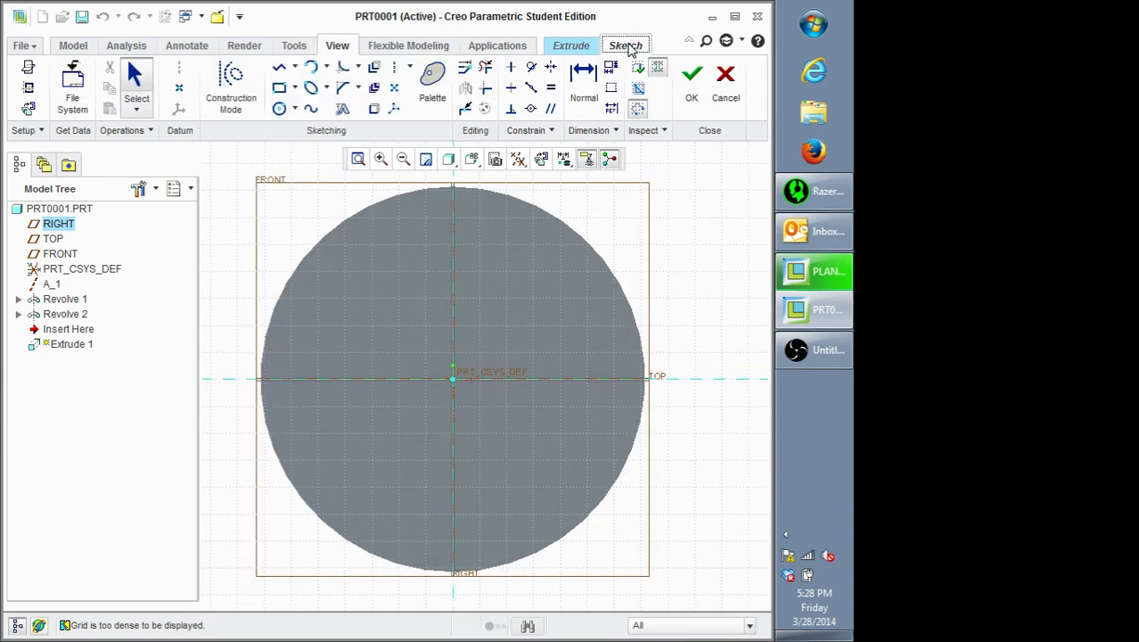
pyautogui.click(279, 110)
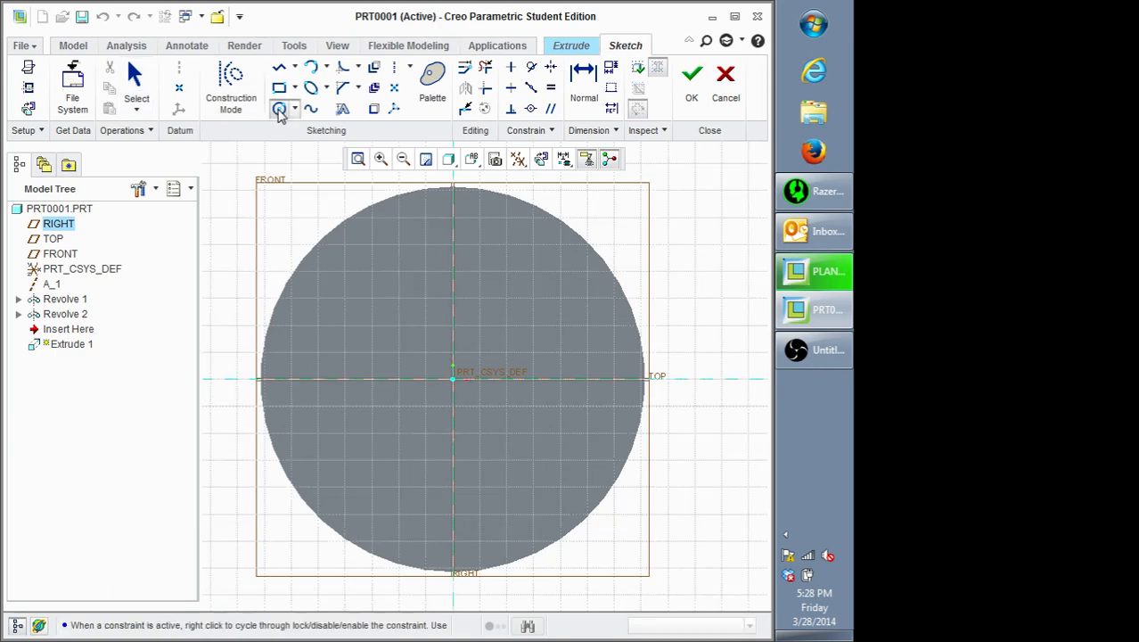
pyautogui.click(453, 382)
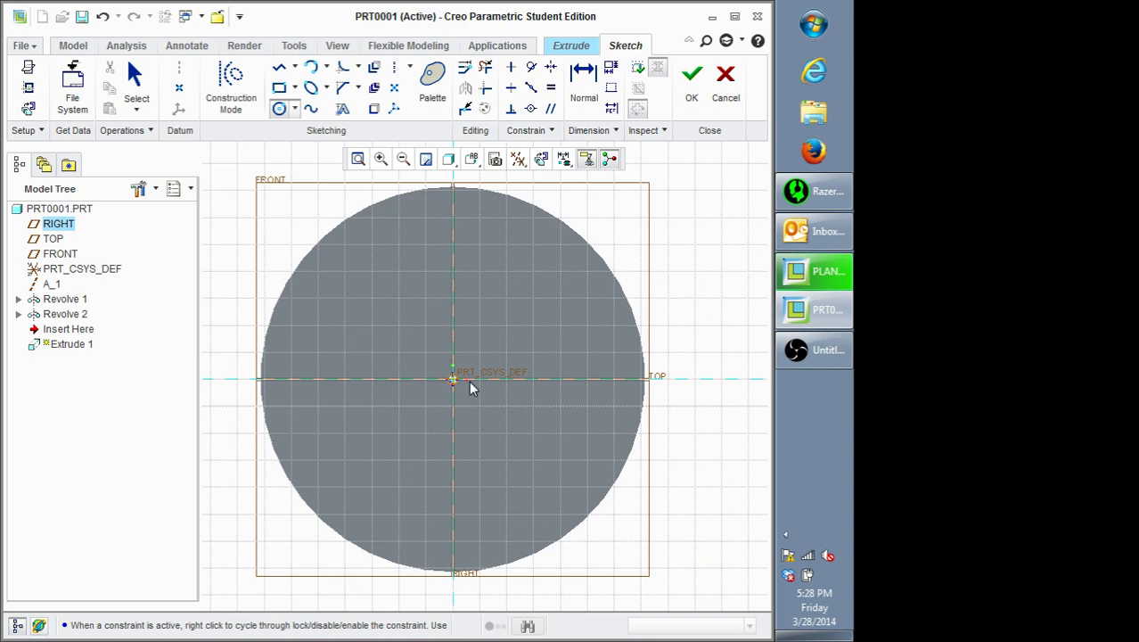
pyautogui.click(518, 366)
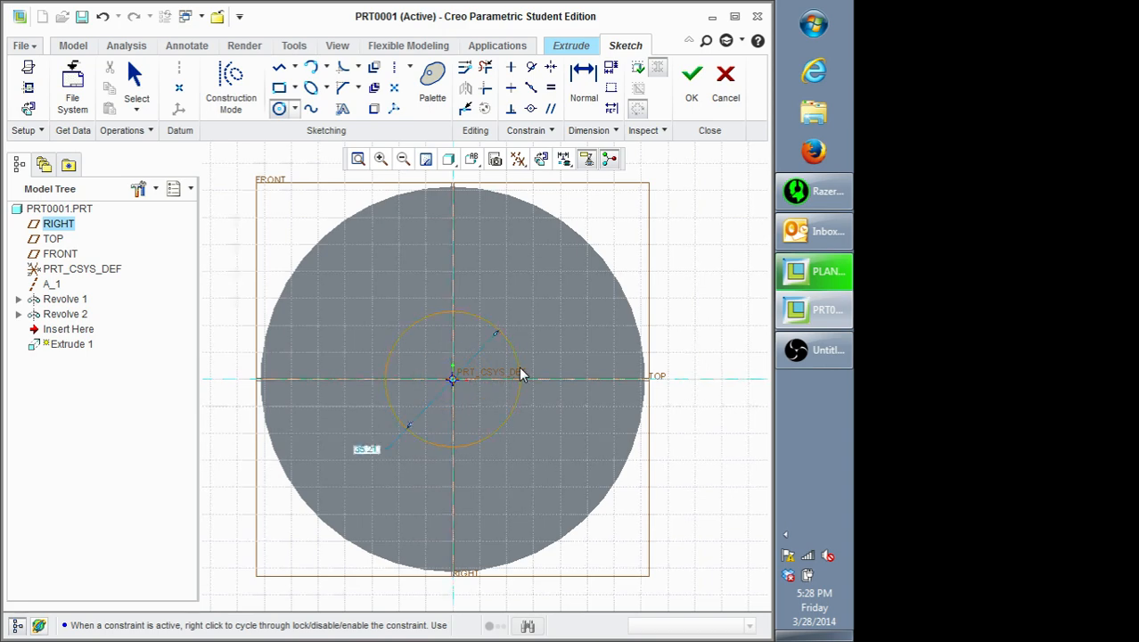
pyautogui.middleClick(537, 313)
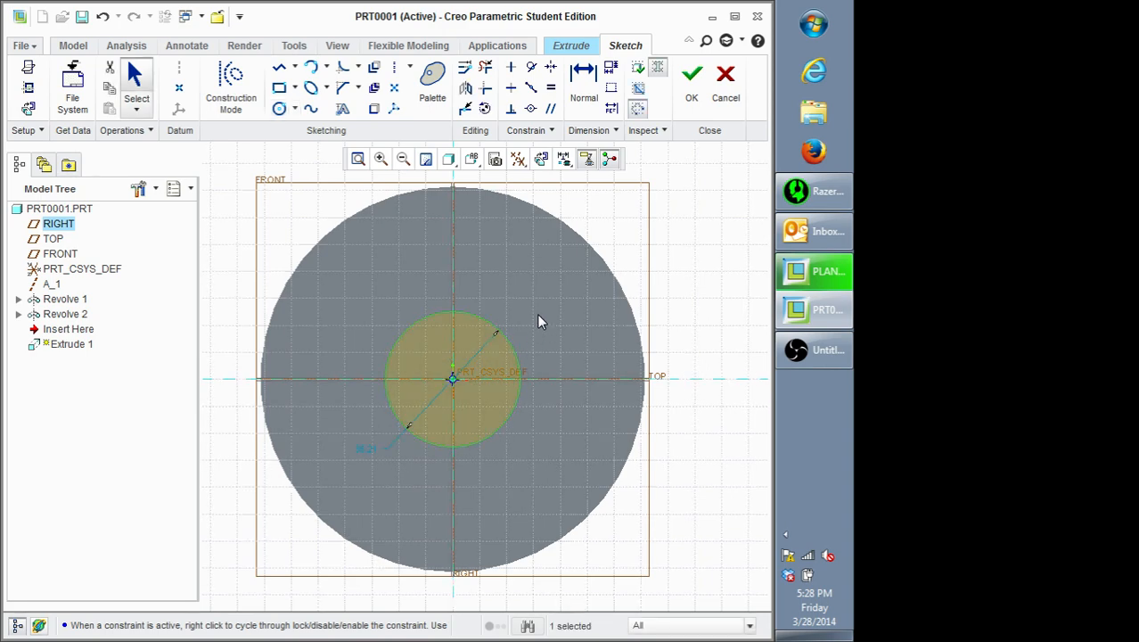
# Step: Set the circle's diameter to 25 and finish the extrude's sketch
pyautogui.doubleClick(371, 450)
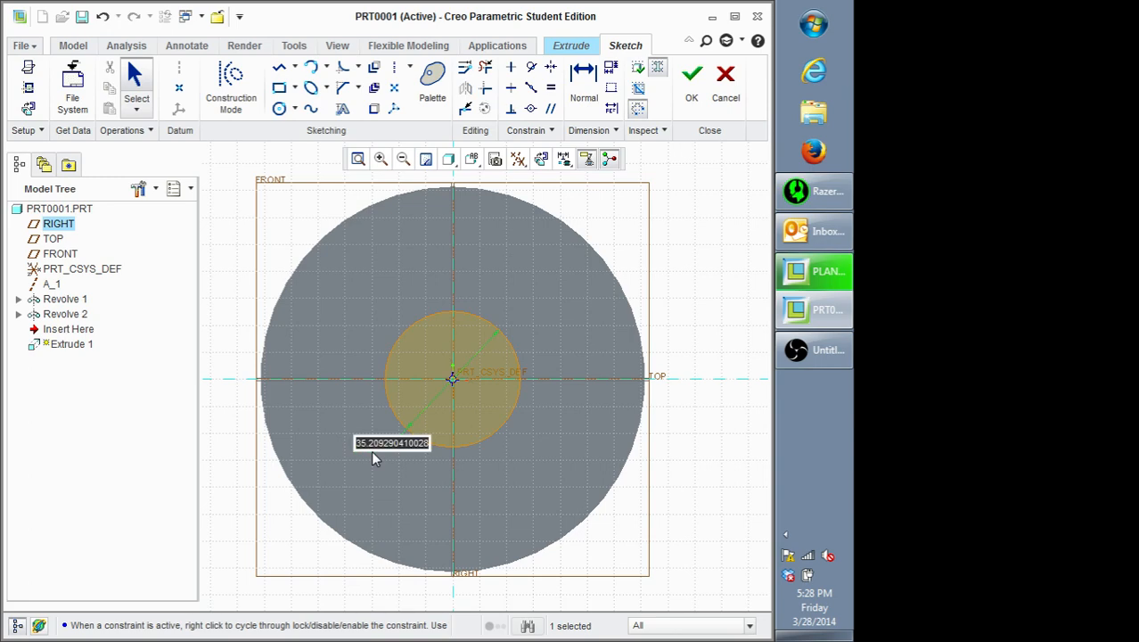
pyautogui.write('25')
pyautogui.press('Return')
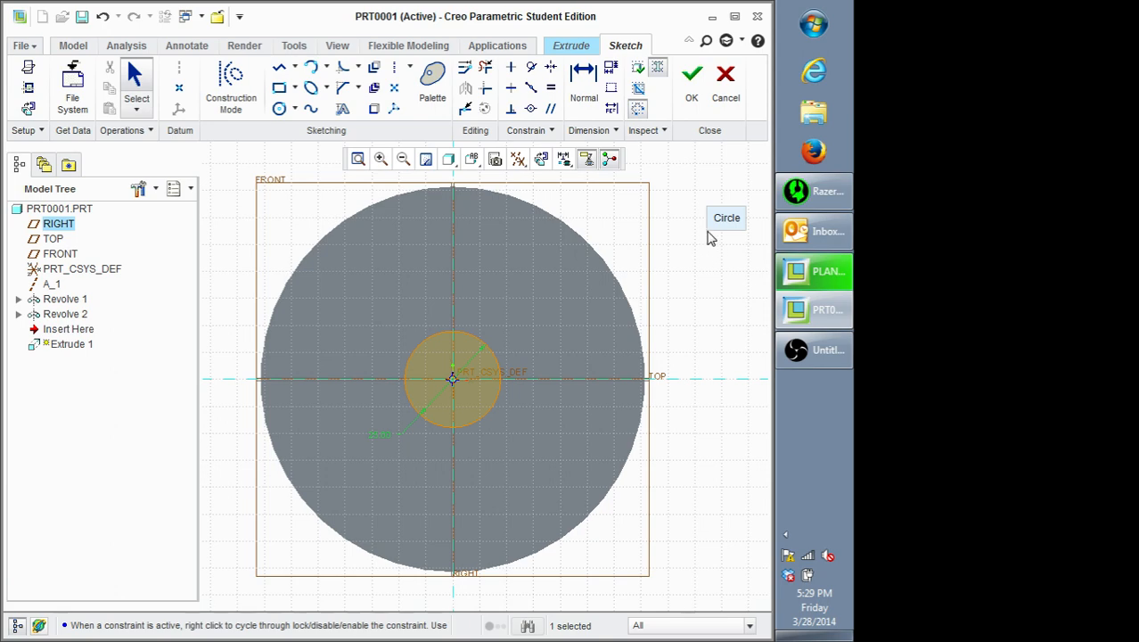
pyautogui.click(691, 80)
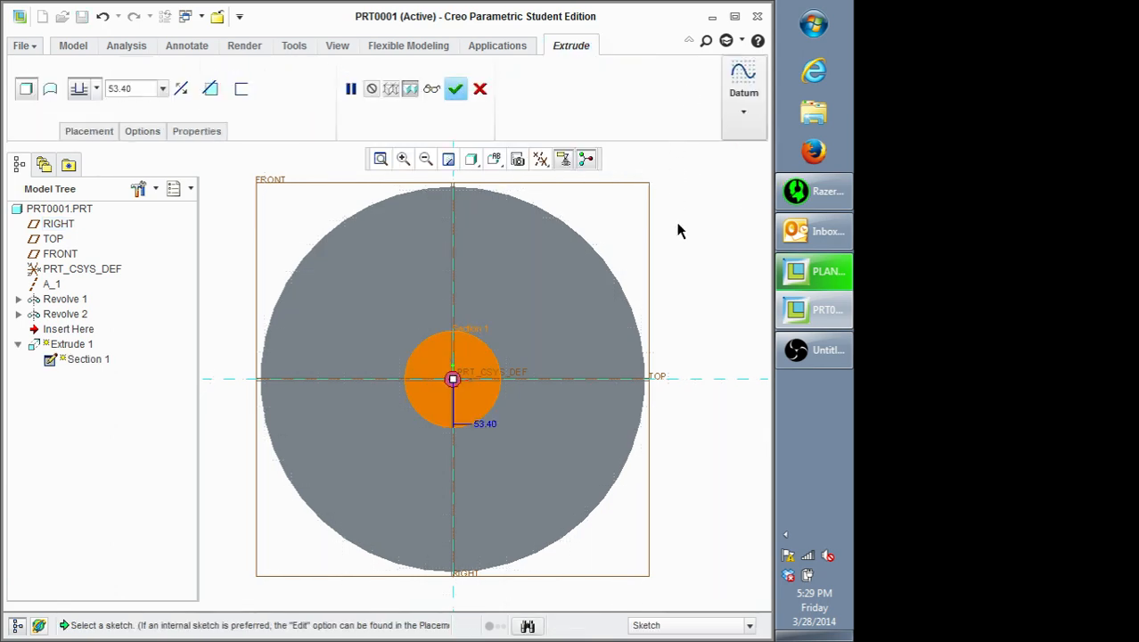
# Step: Flip the extrusion direction into the body and make the Extrude remove material
pyautogui.moveTo(723, 219); pyautogui.dragTo(704, 221, button='middle')
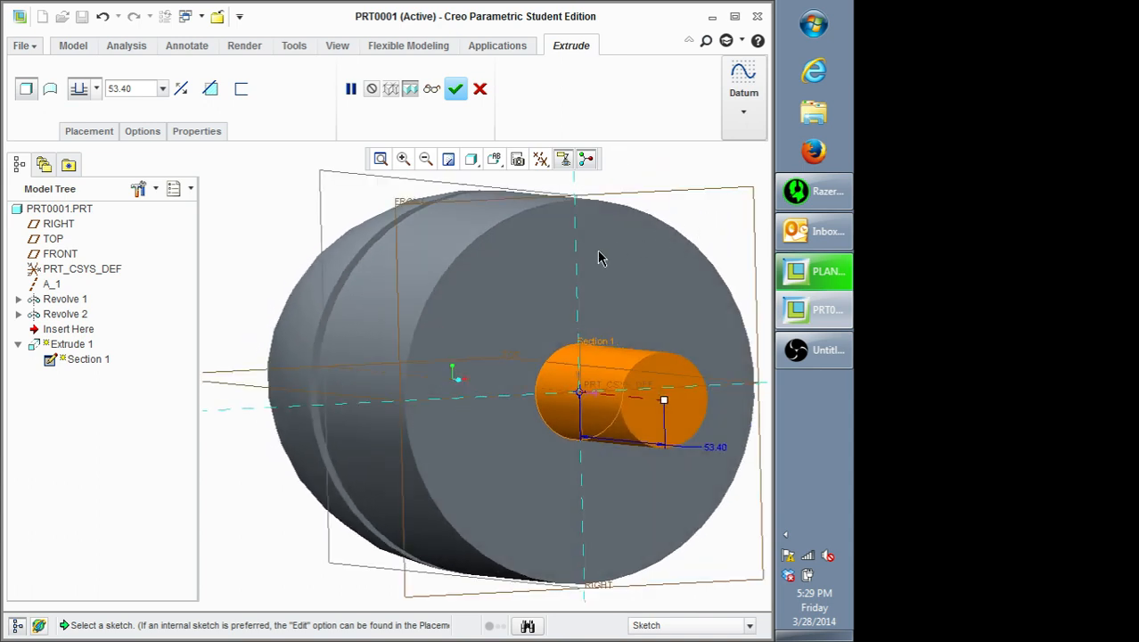
pyautogui.scroll(5, 598, 252)
pyautogui.scroll(-4, 658, 237)
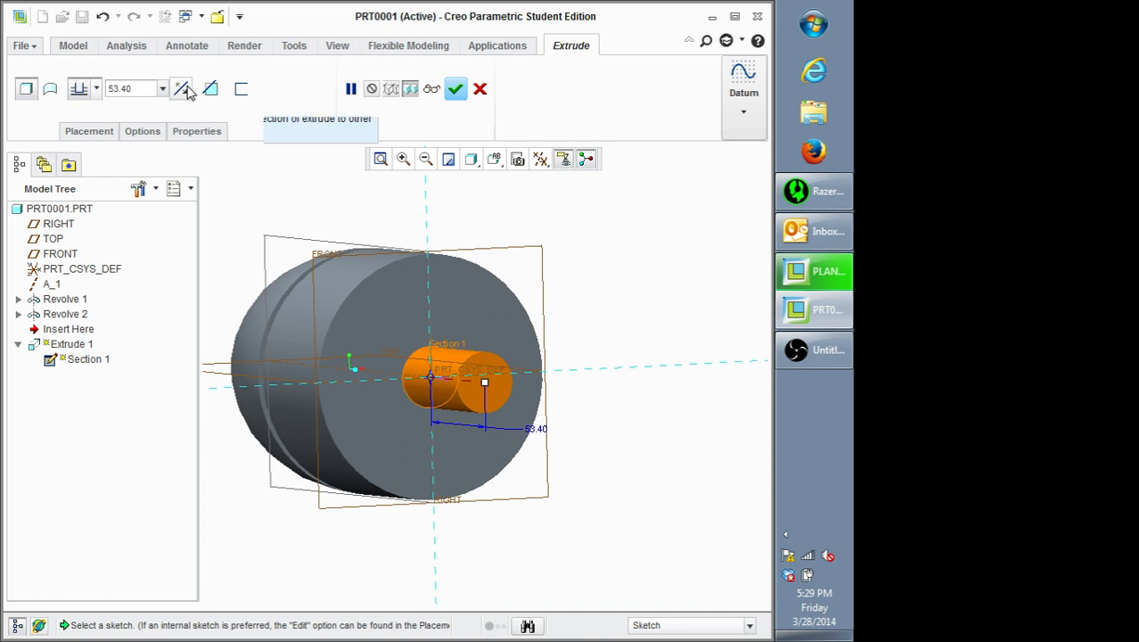
pyautogui.click(181, 90)
pyautogui.click(212, 90)
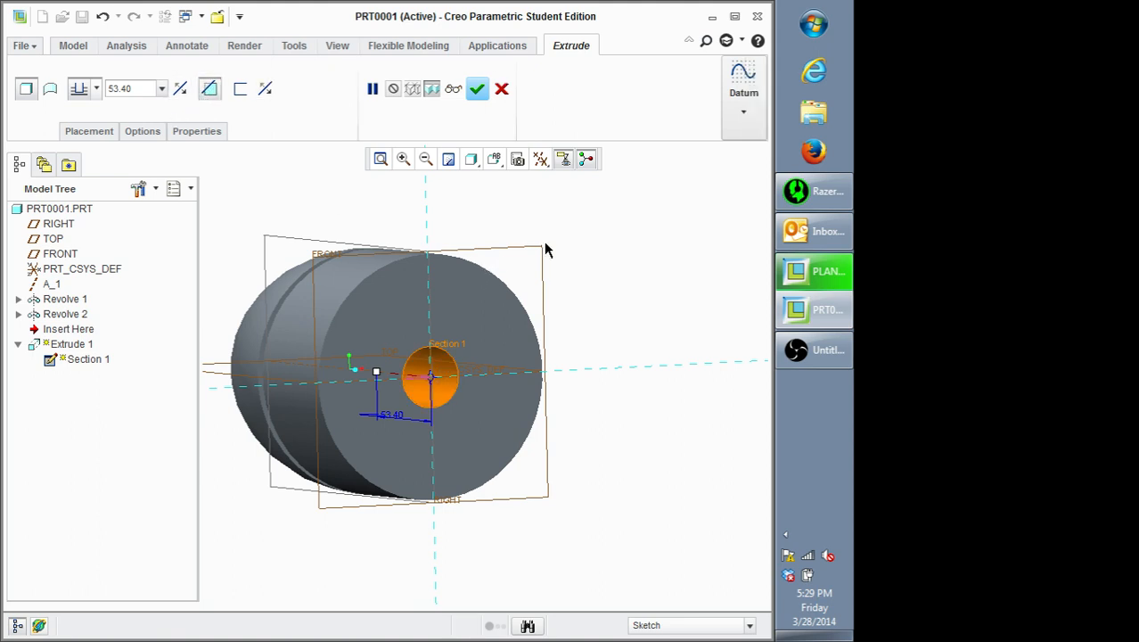
# Step: Set the cut's depth to 20 and complete the Extrude to form the central blind hole
pyautogui.moveTo(543, 247); pyautogui.dragTo(525, 238, button='middle')
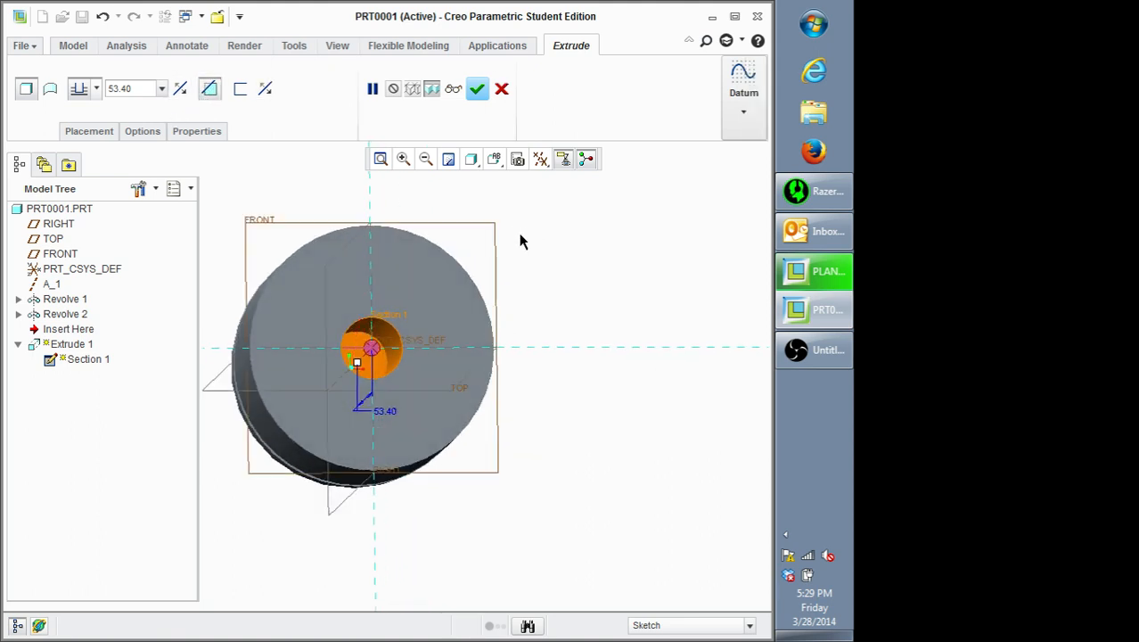
pyautogui.click(161, 89)
pyautogui.click(159, 90)
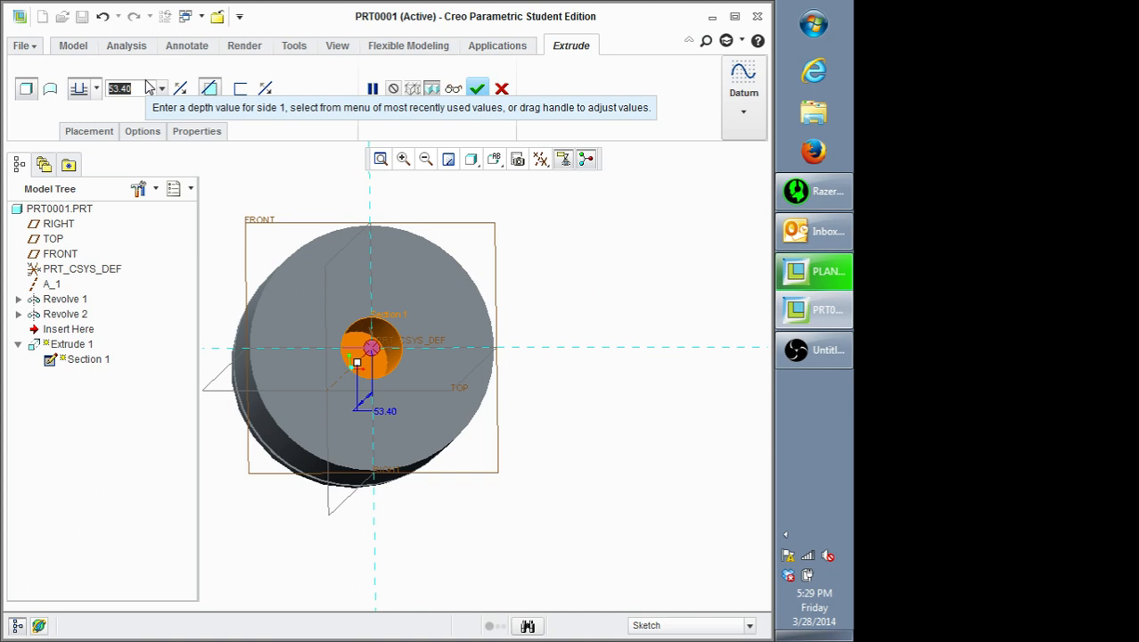
pyautogui.write('20')
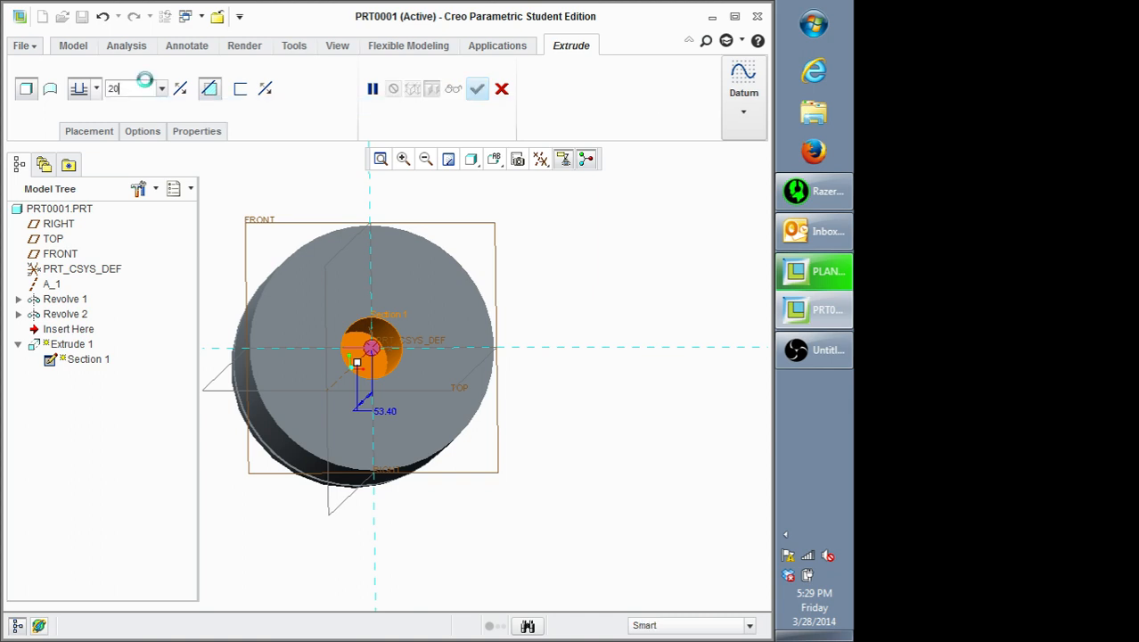
pyautogui.press('Return')
pyautogui.moveTo(602, 251)
pyautogui.mouseDown(button='middle')
pyautogui.moveTo(623, 259)
pyautogui.moveTo(608, 252)
pyautogui.moveTo(630, 237)
pyautogui.moveTo(611, 242)
pyautogui.mouseUp(button='middle')
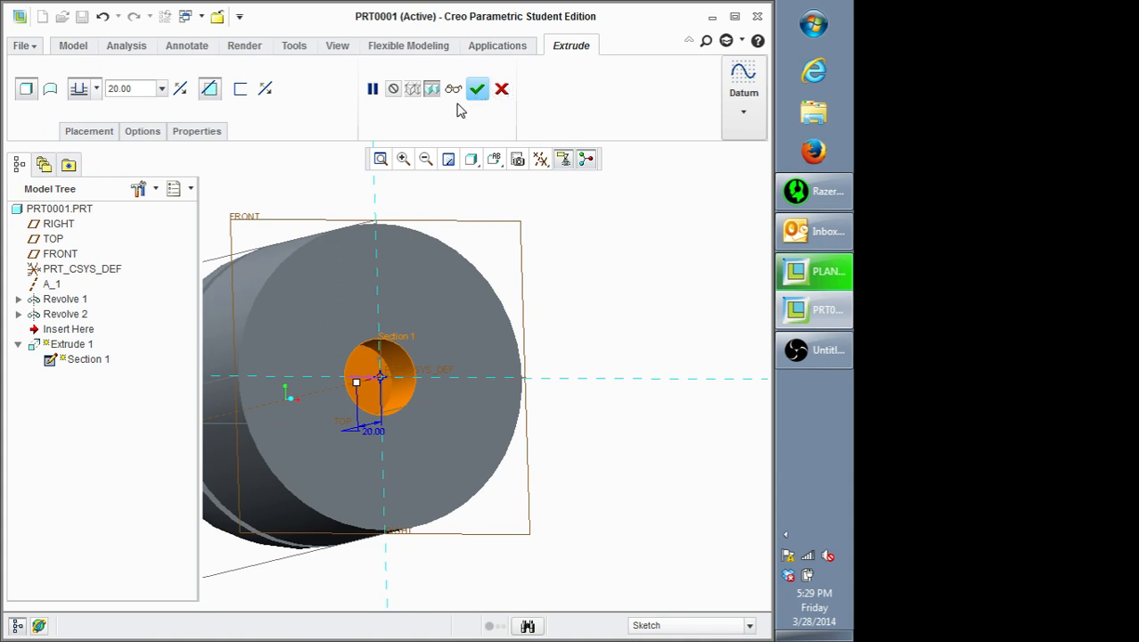
pyautogui.click(478, 88)
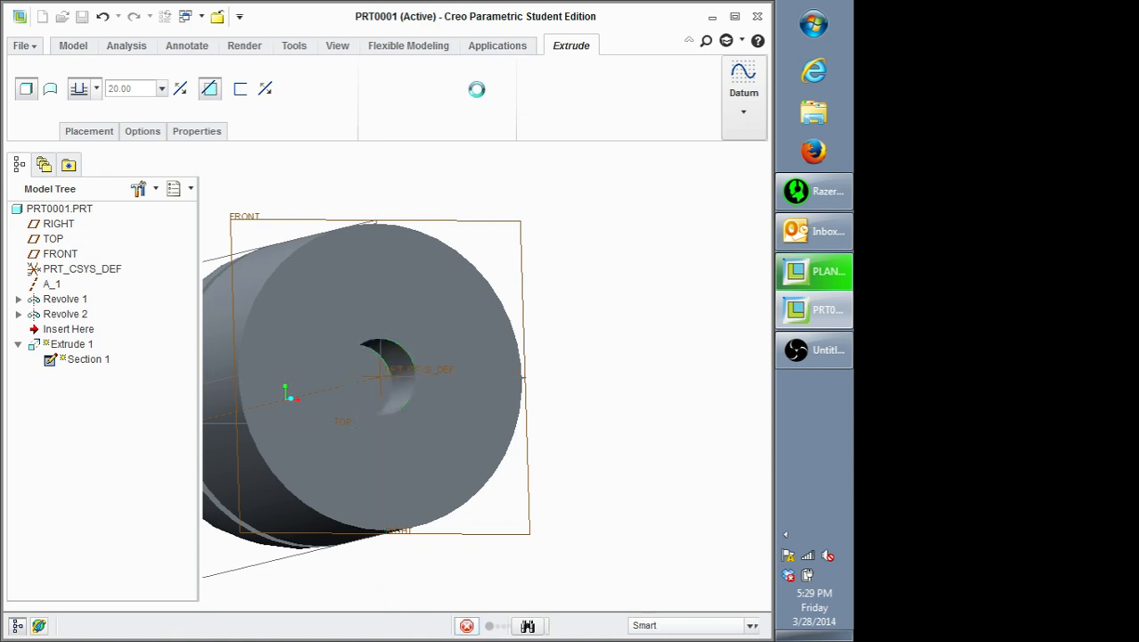
pyautogui.click(600, 277)
pyautogui.moveTo(599, 275)
pyautogui.mouseDown(button='middle')
pyautogui.moveTo(582, 272)
pyautogui.moveTo(605, 269)
pyautogui.moveTo(607, 280)
pyautogui.mouseUp(button='middle')
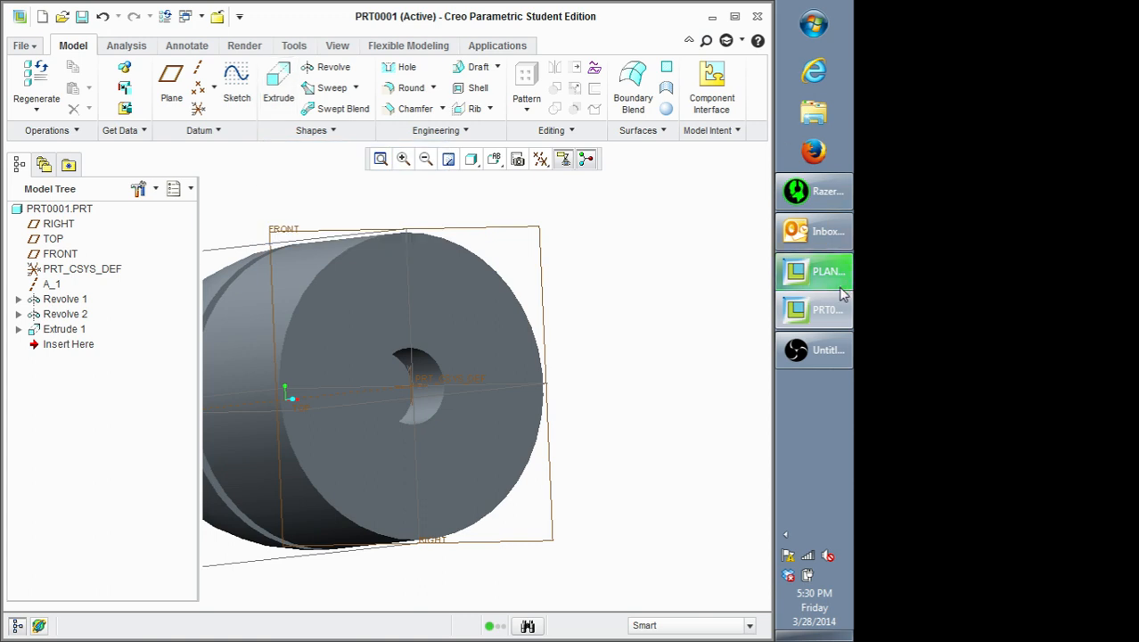
# Step: Switch to the PLANE_PROPELLOR part and examine the cut-outs around the hub's central hole
pyautogui.click(813, 273)
pyautogui.moveTo(681, 275); pyautogui.dragTo(600, 211, button='middle')
pyautogui.scroll(-5, 593, 217)
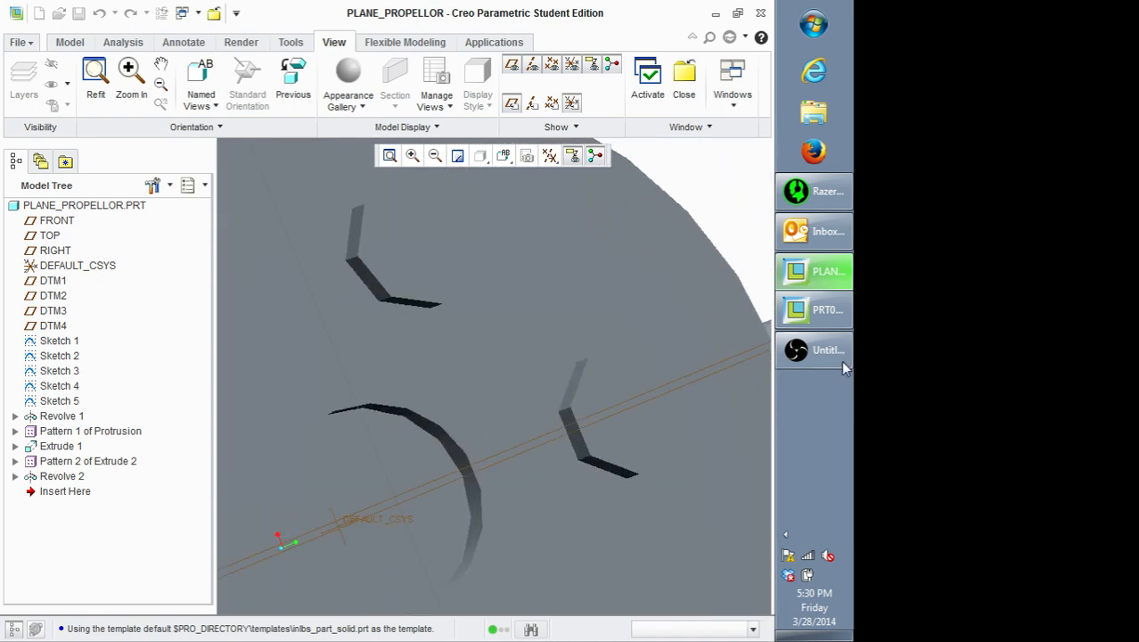
# Step: Switch back to PRT0001 and start another Extrude with an internal sketch placed on the flat rear face
pyautogui.click(816, 309)
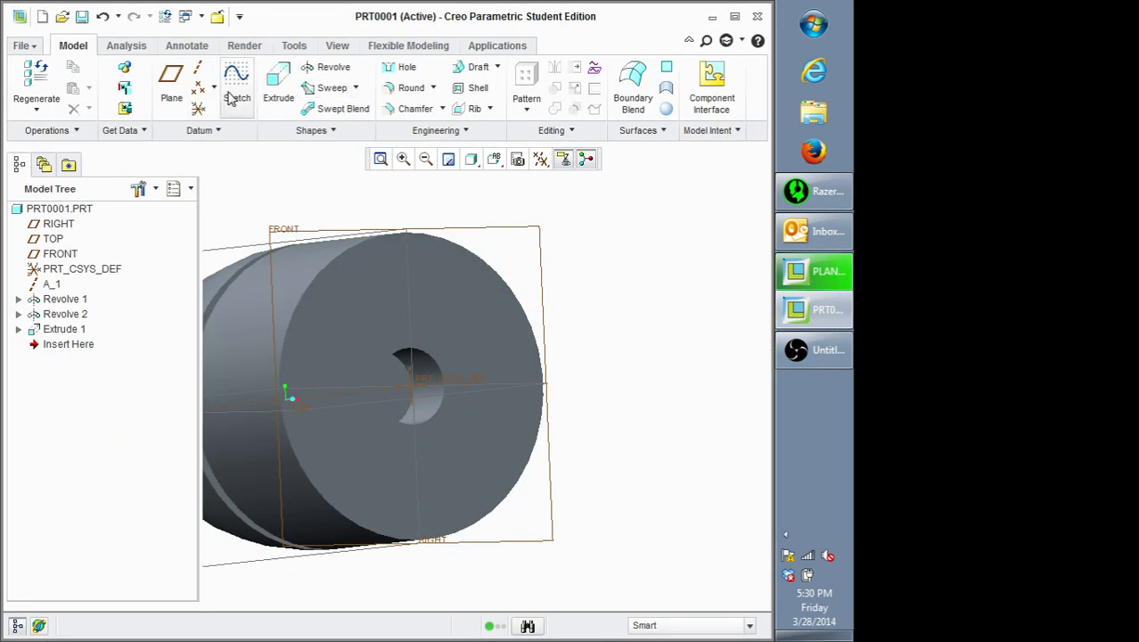
pyautogui.click(288, 80)
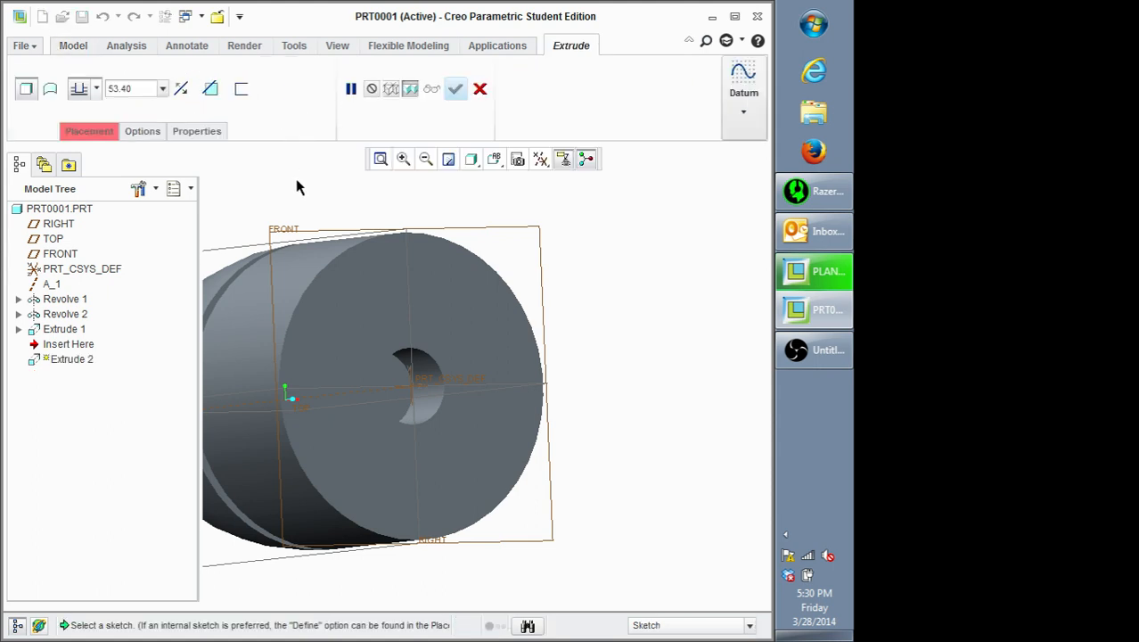
pyautogui.click(98, 133)
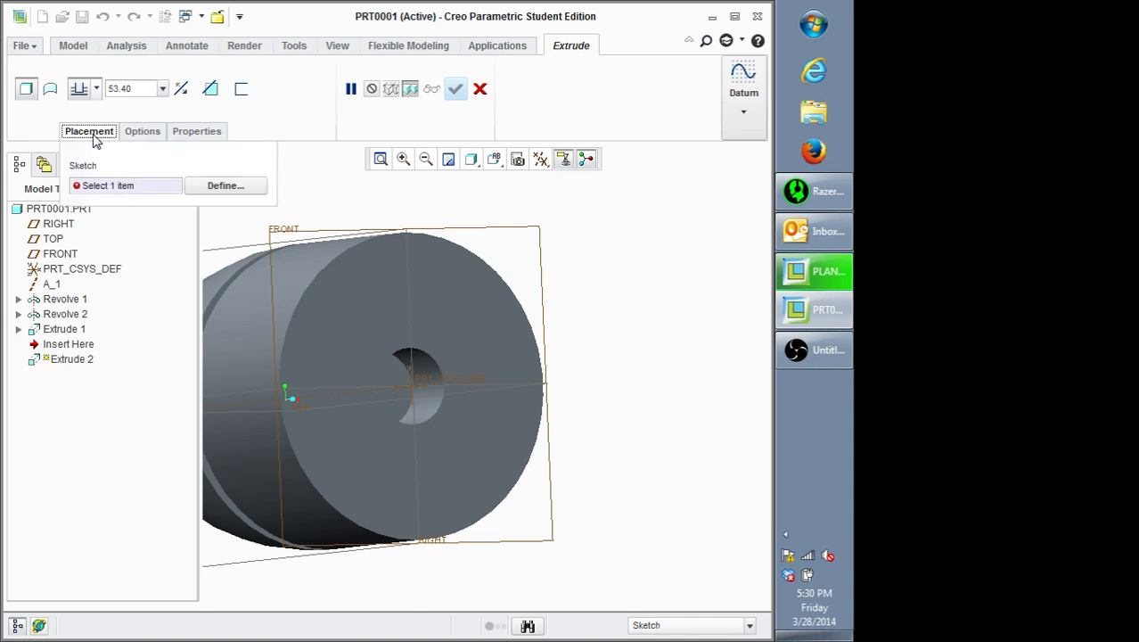
pyautogui.click(222, 187)
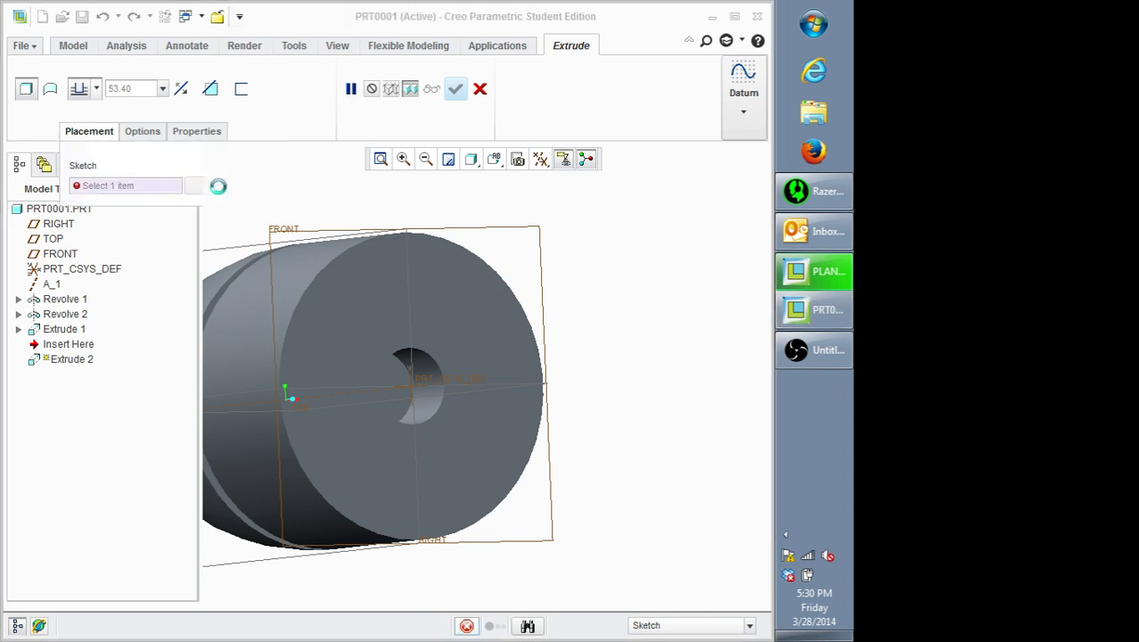
pyautogui.click(372, 274)
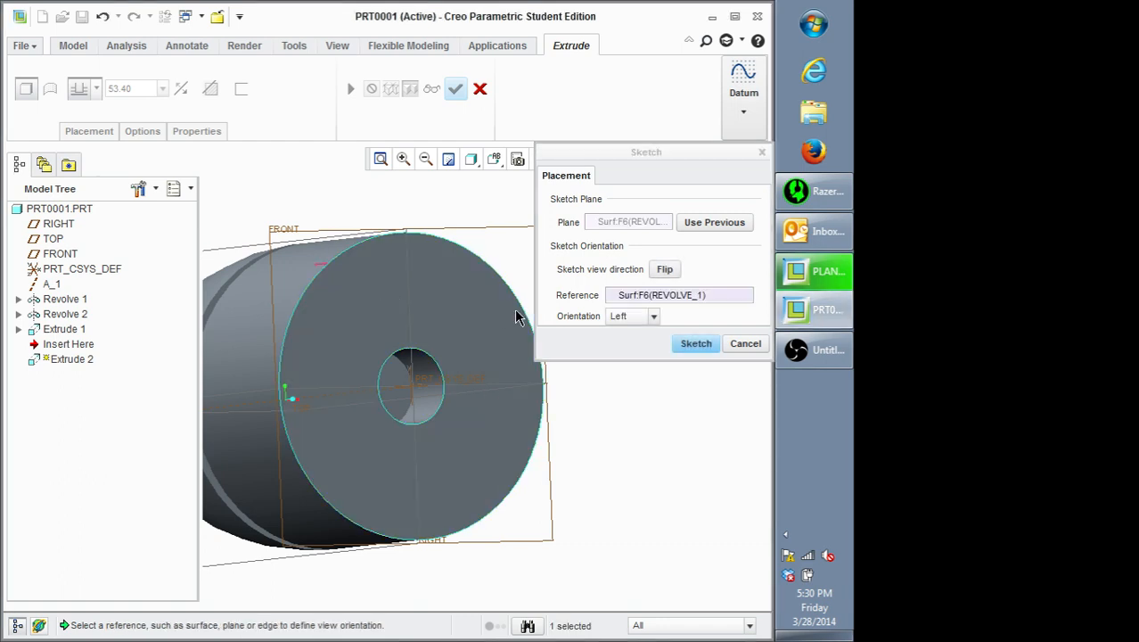
# Step: Set the TOP datum plane as the sketch orientation reference and enter the sketch
pyautogui.click(649, 298)
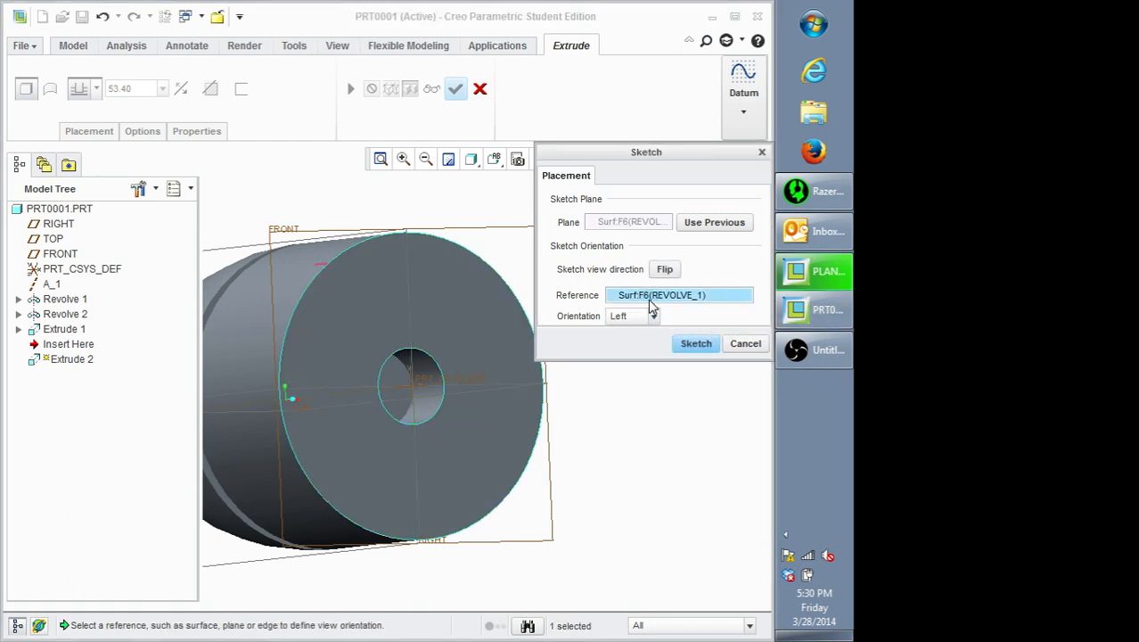
pyautogui.click(297, 421)
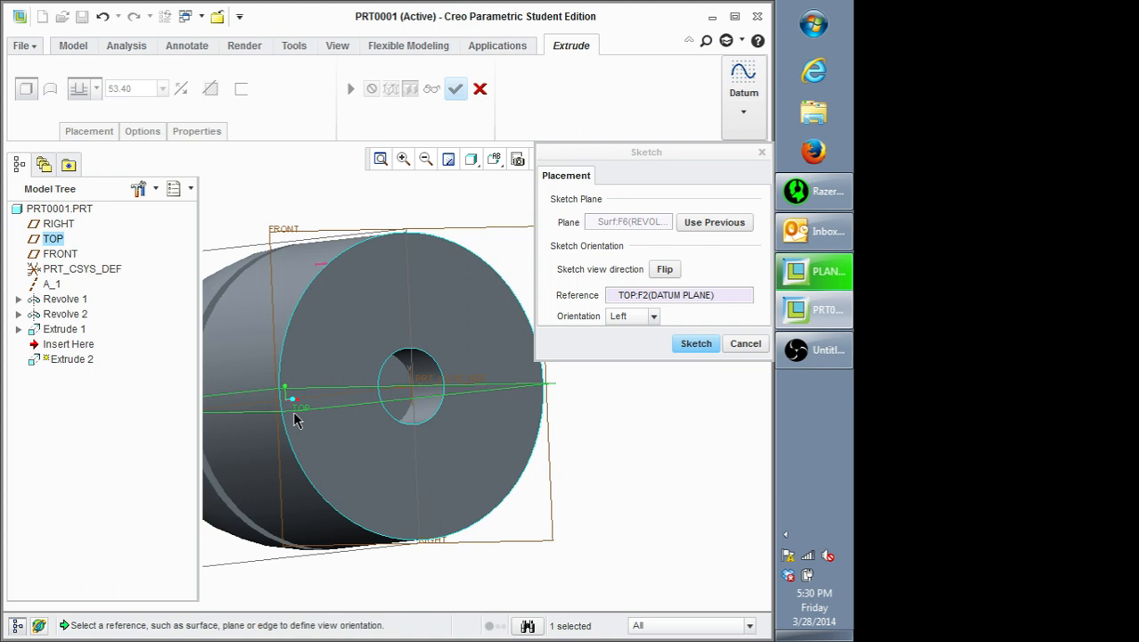
pyautogui.click(696, 344)
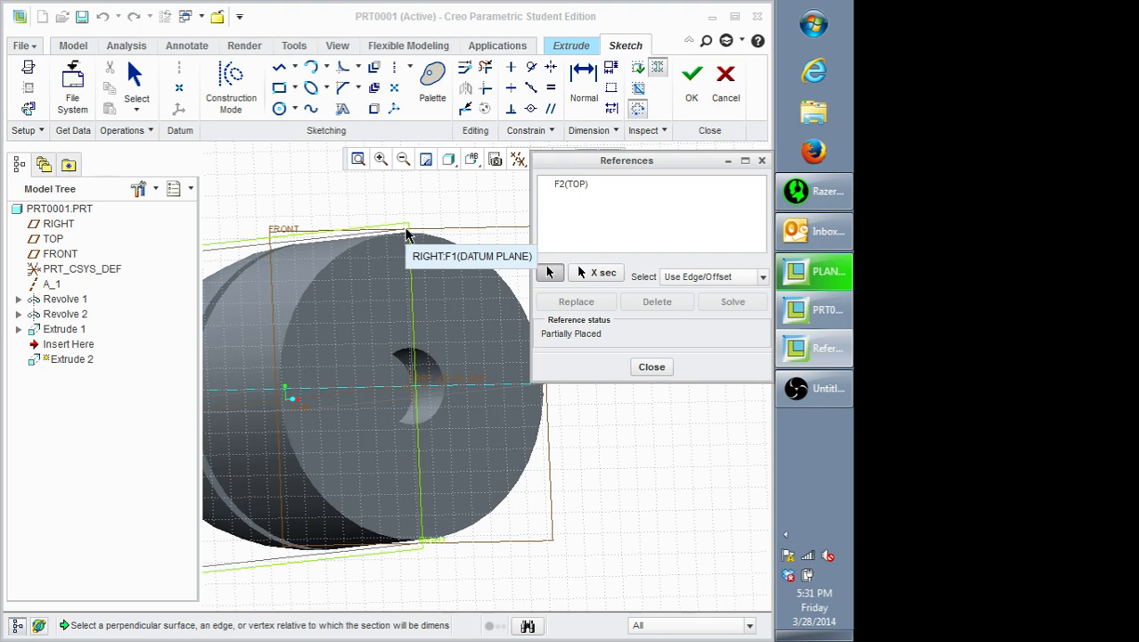
# Step: Add the RIGHT datum plane, the body's outer revolved surface and the central hole's wall as sketch references, and accept them
pyautogui.click(406, 235)
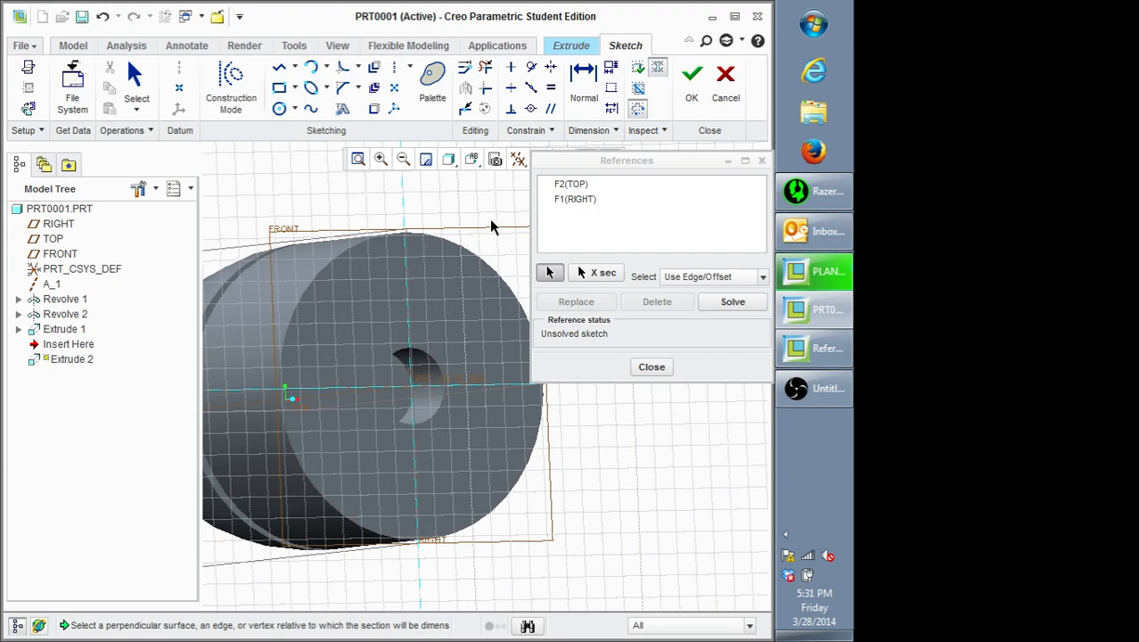
pyautogui.moveTo(485, 228); pyautogui.dragTo(456, 236, button='middle')
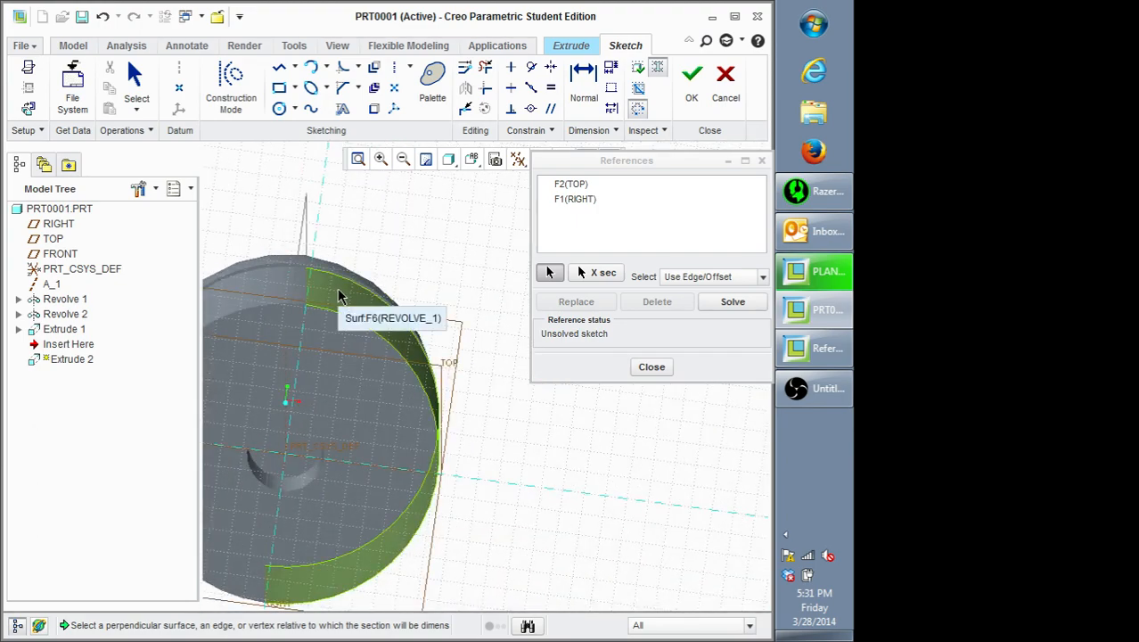
pyautogui.click(340, 299)
pyautogui.moveTo(458, 249); pyautogui.dragTo(493, 234, button='middle')
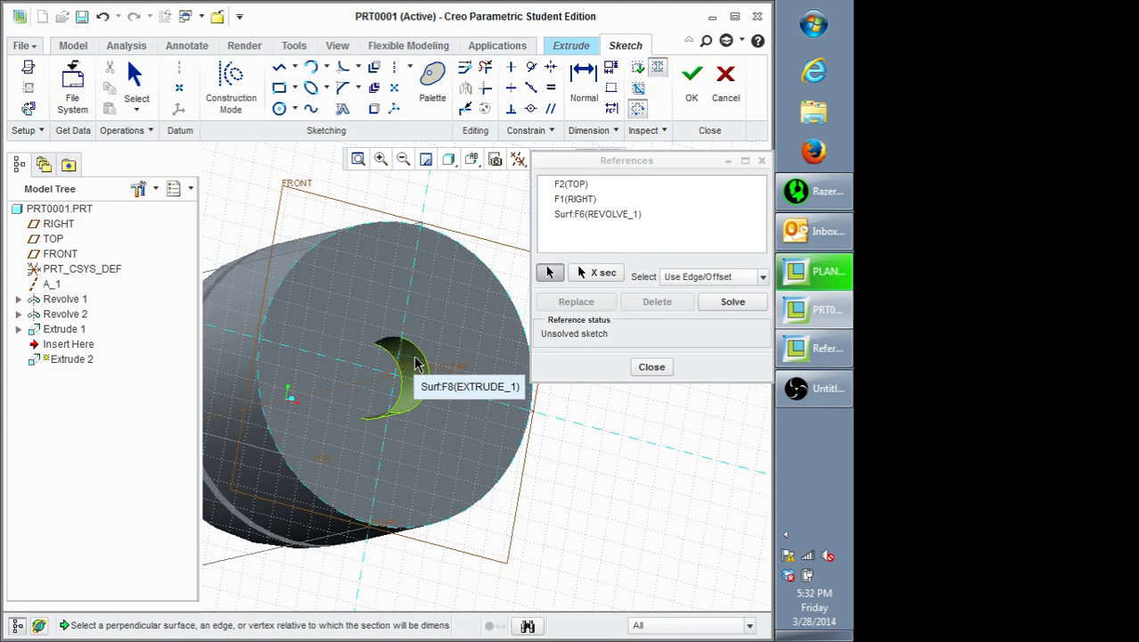
pyautogui.click(414, 365)
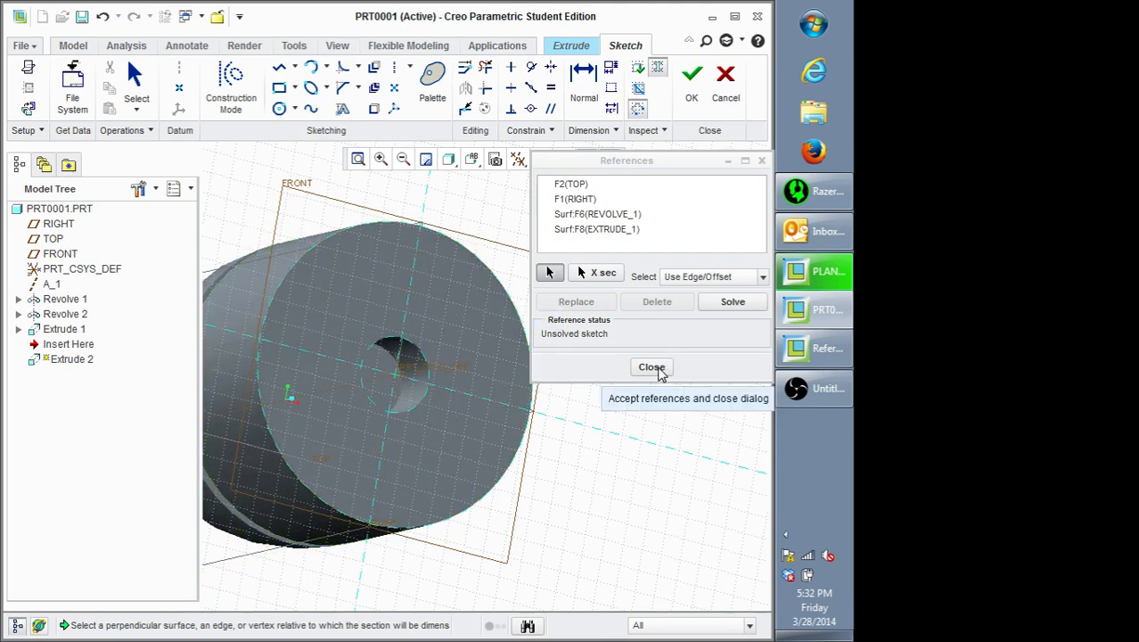
pyautogui.click(651, 367)
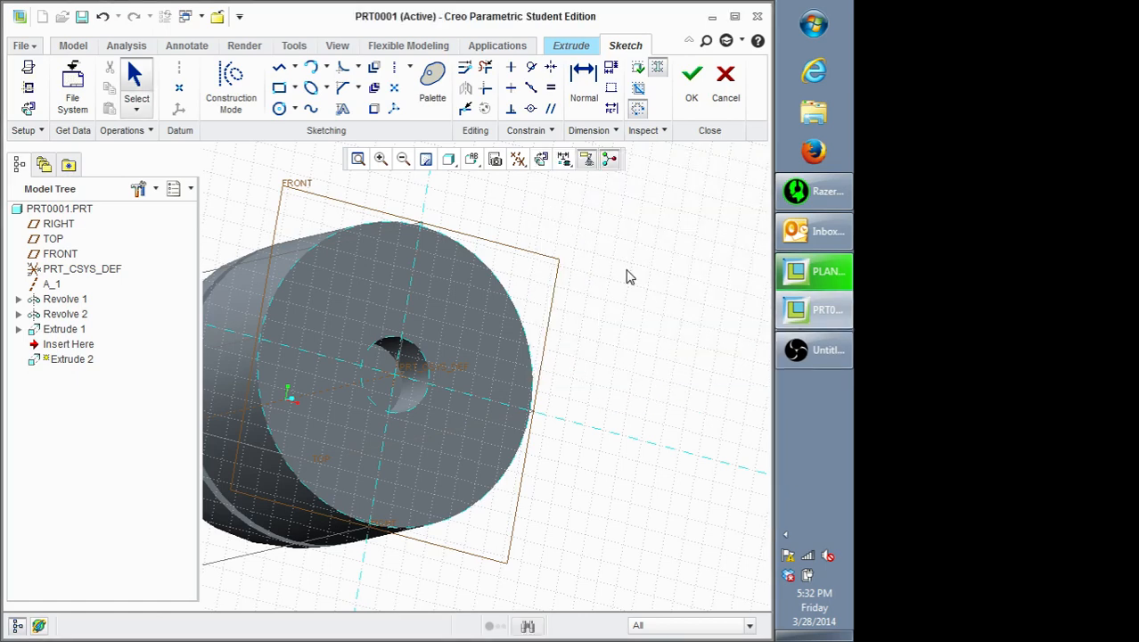
# Step: Orient the second extrude's sketch to the FRONT named view
pyautogui.click(335, 45)
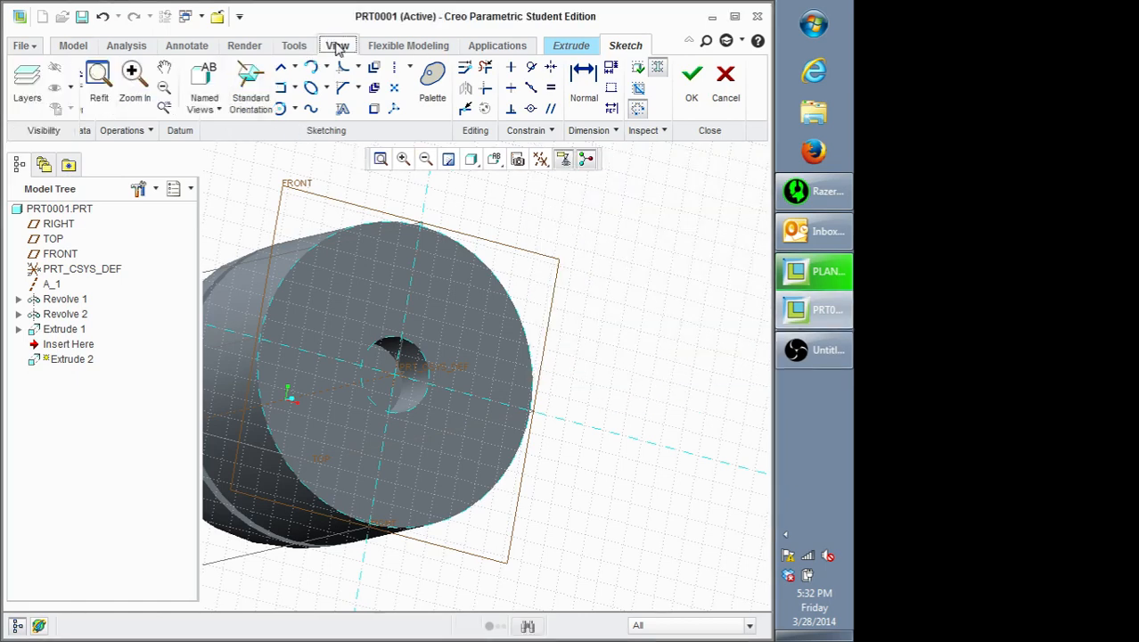
pyautogui.click(214, 111)
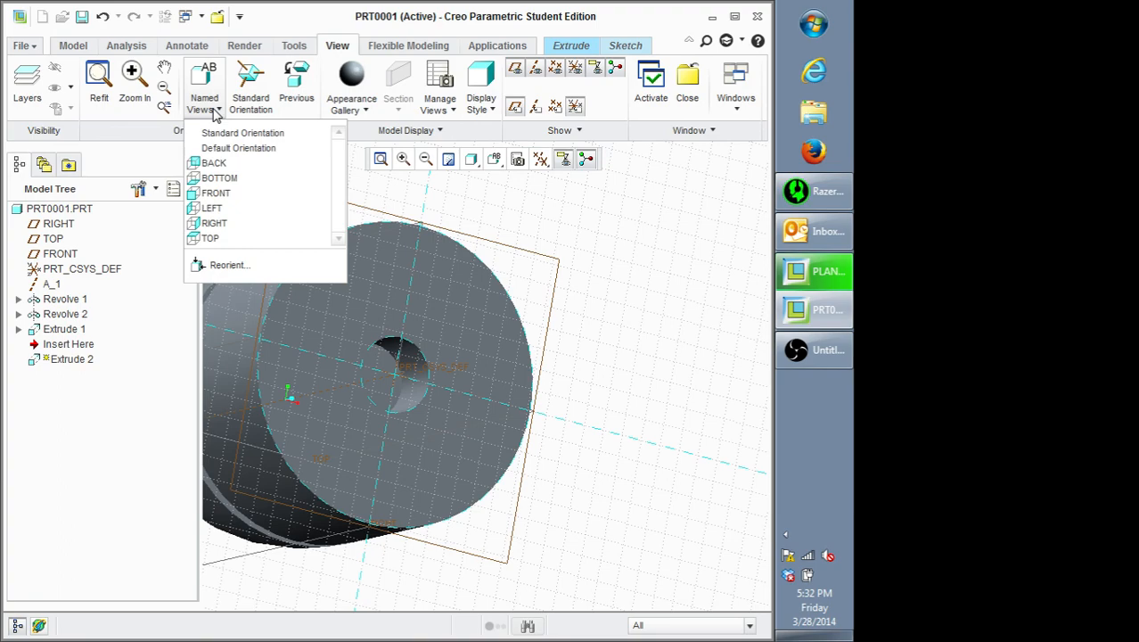
pyautogui.click(216, 193)
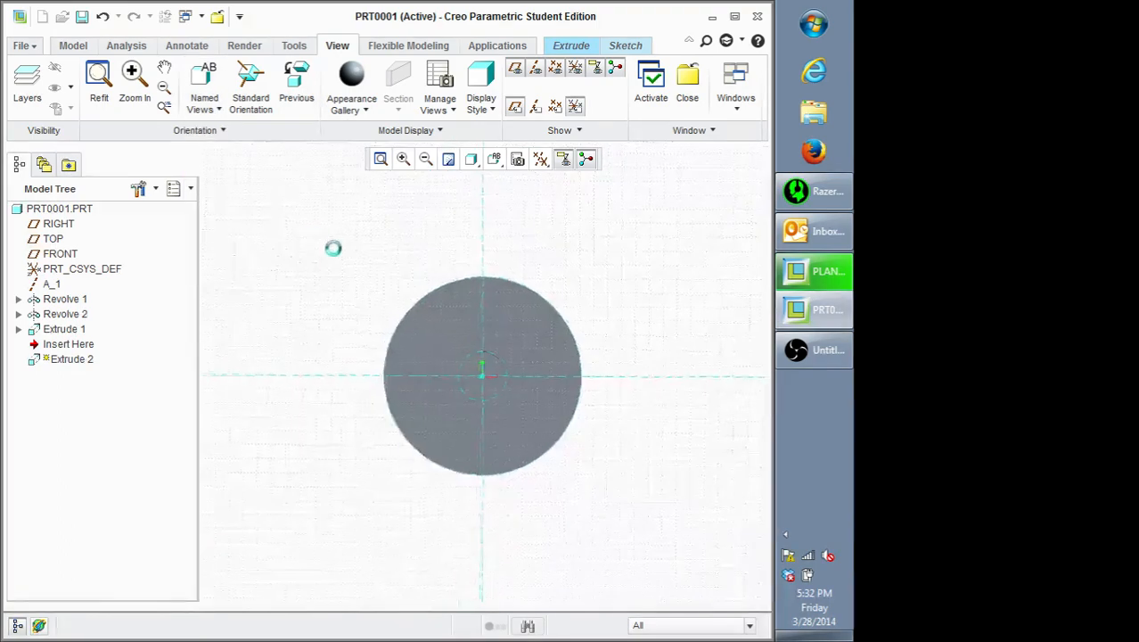
pyautogui.scroll(-3, 486, 374)
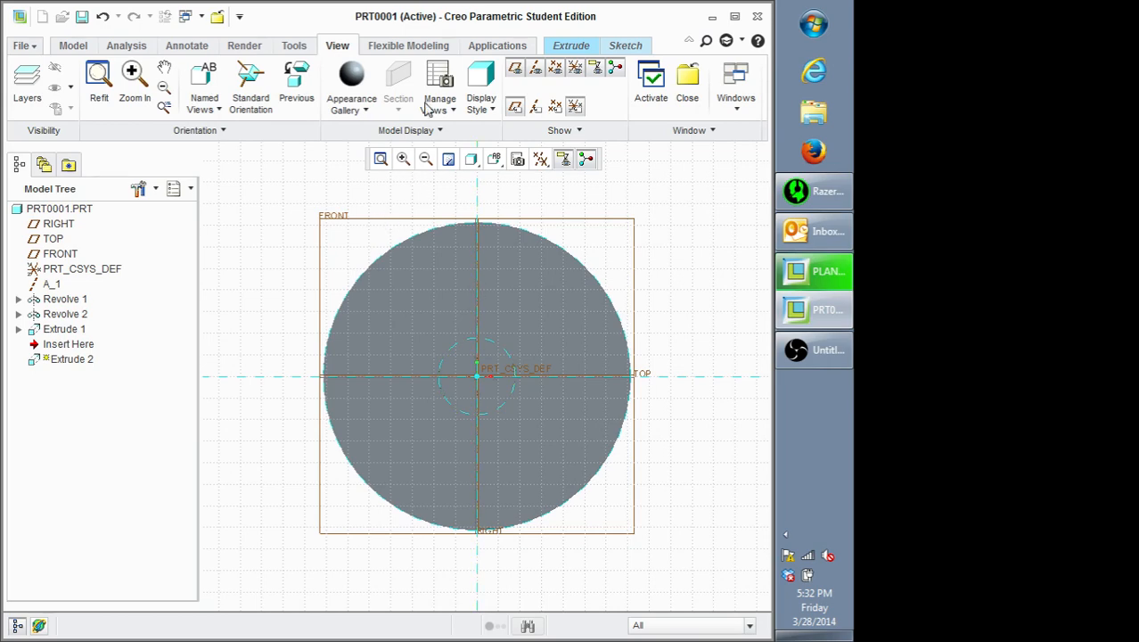
# Step: Add a reference dimension between the tops of the body's outer circle and the central hole circle
pyautogui.scroll(-3, 498, 263)
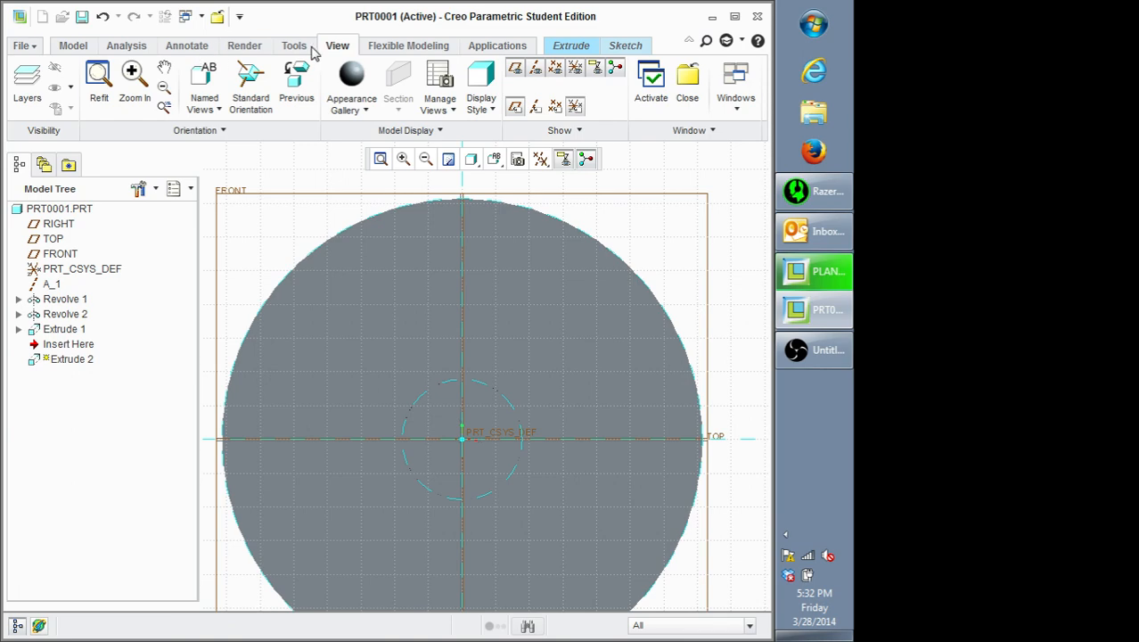
pyautogui.click(626, 45)
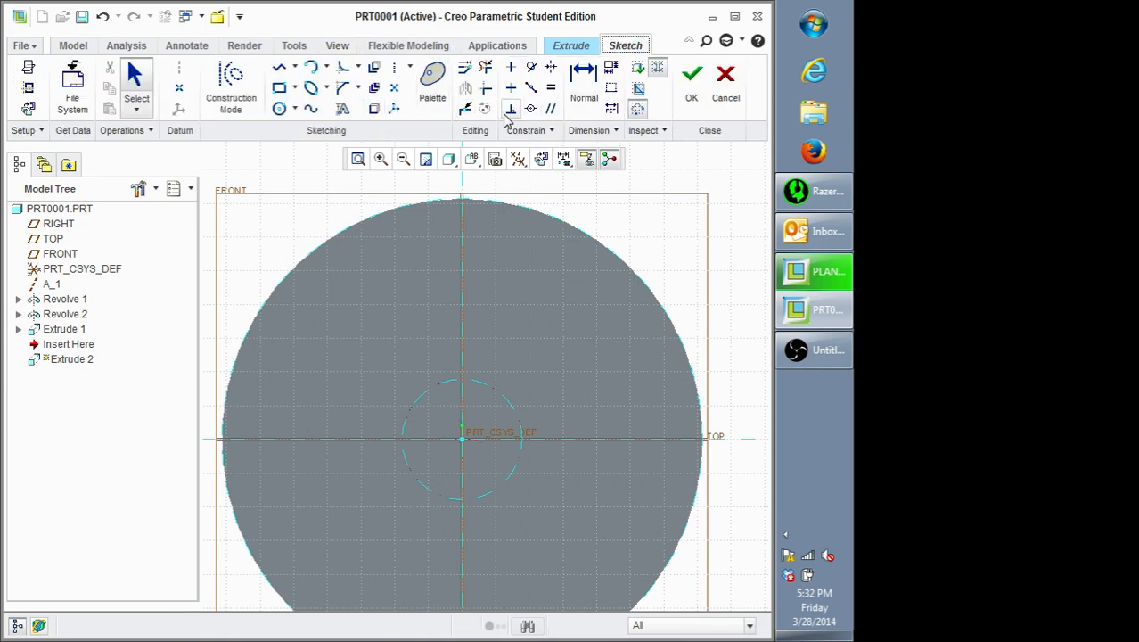
pyautogui.click(612, 114)
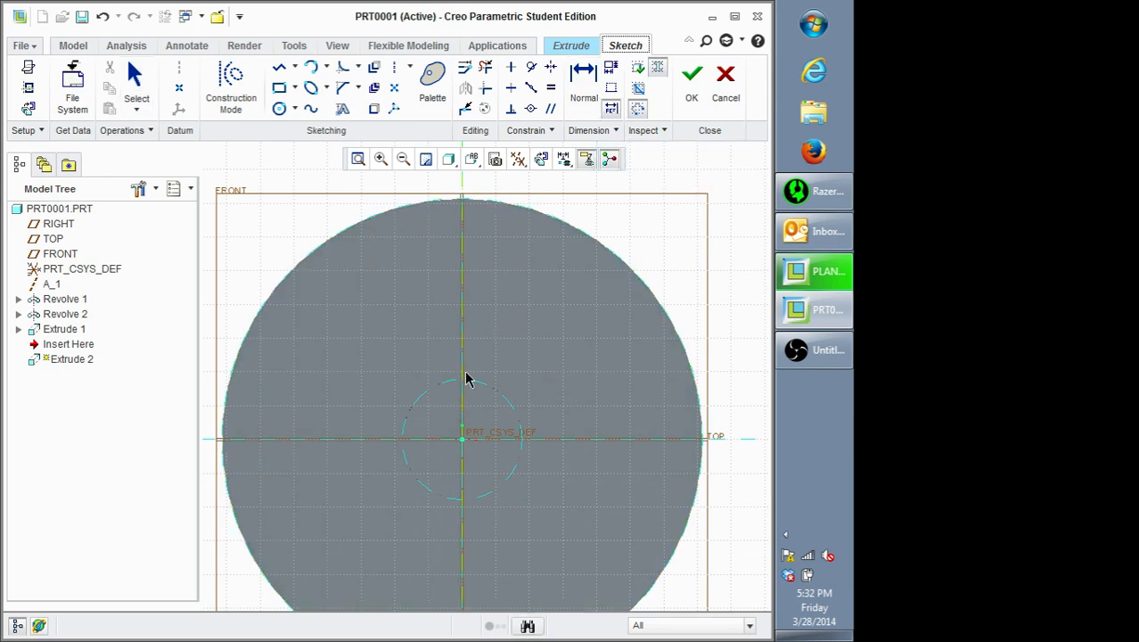
pyautogui.click(483, 382)
pyautogui.middleClick(735, 312)
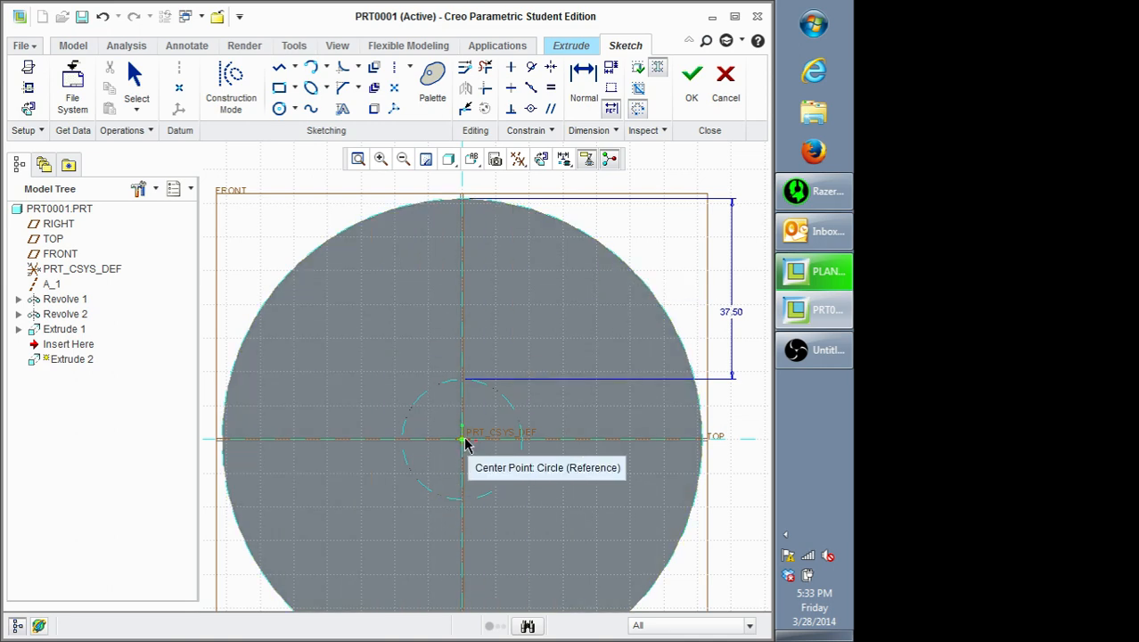
pyautogui.middleClick(671, 227)
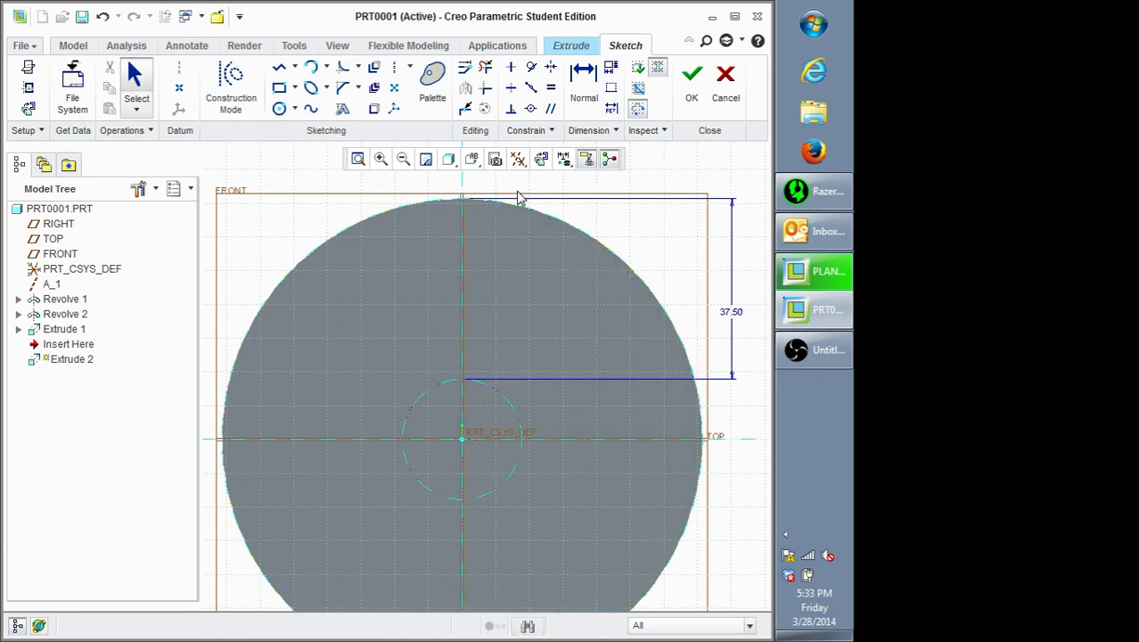
# Step: Sketch a closed four-line rectangle about 10.4 wide and 12 high across the vertical centerline, between the hole and the outer edge
pyautogui.click(285, 71)
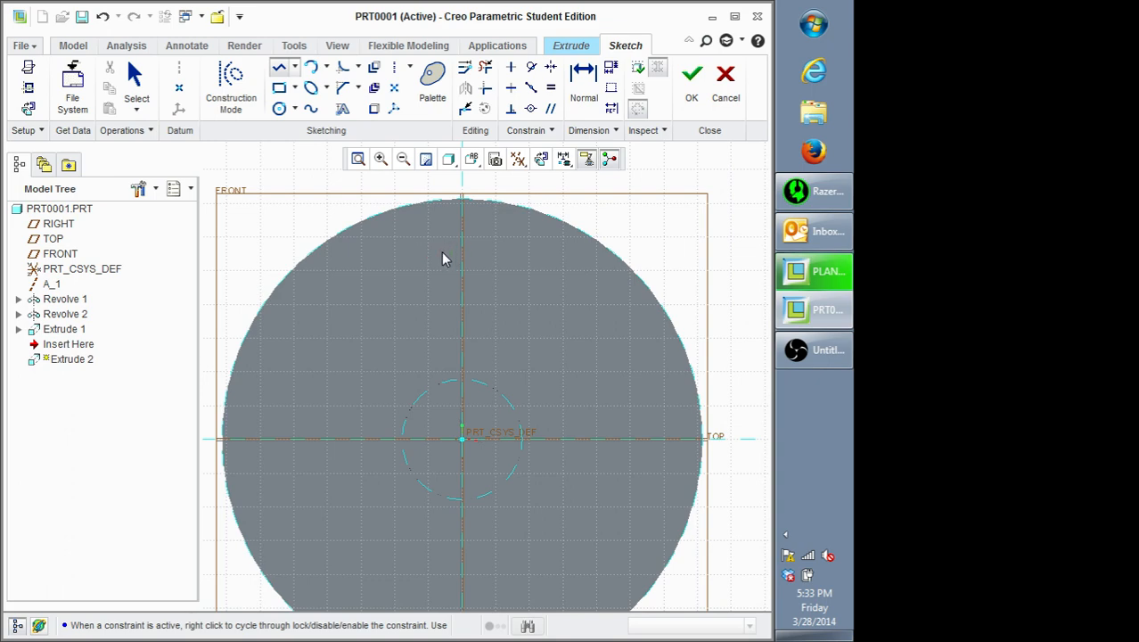
pyautogui.click(491, 250)
pyautogui.click(488, 307)
pyautogui.click(440, 307)
pyautogui.click(442, 250)
pyautogui.middleClick(495, 278)
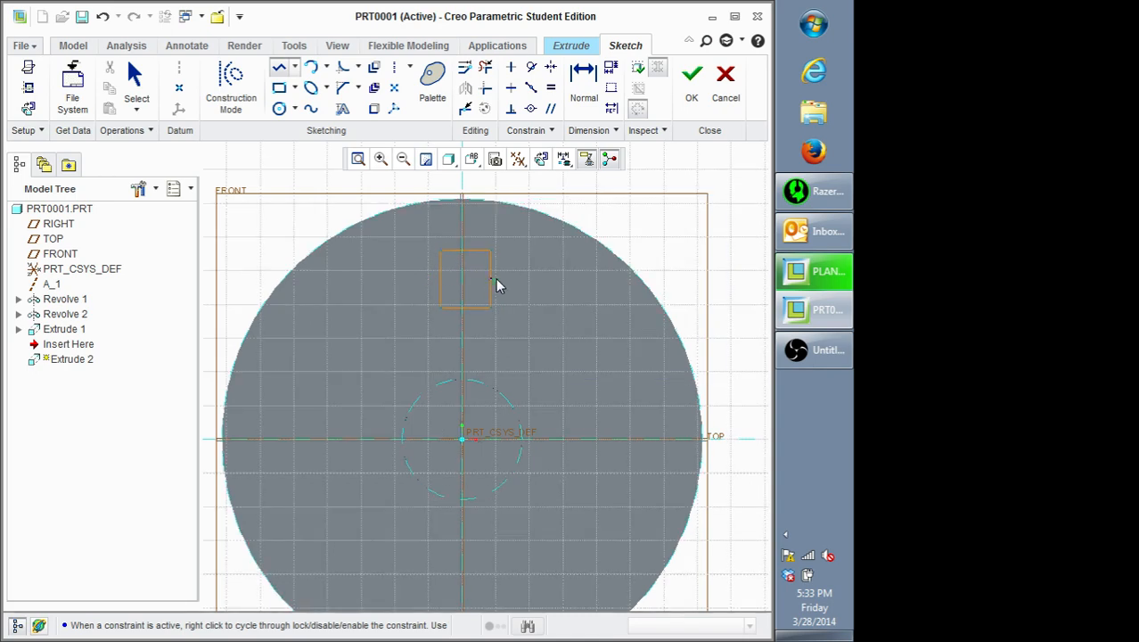
pyautogui.middleClick(495, 278)
pyautogui.scroll(-2, 484, 276)
pyautogui.scroll(-2, 481, 281)
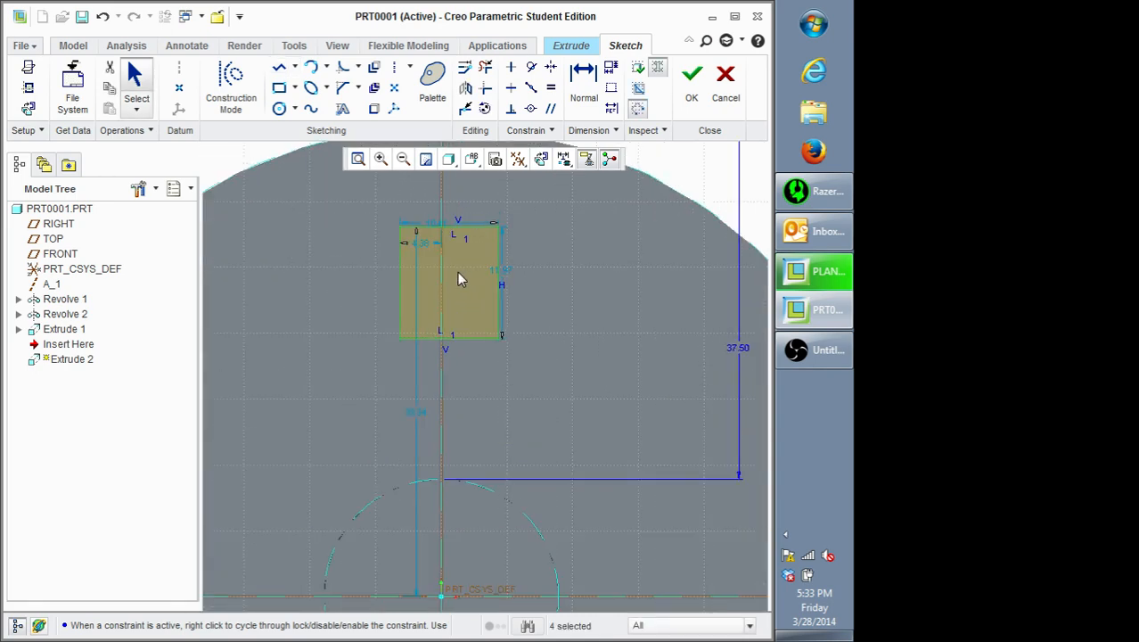
# Step: Set the rectangle's width to 10
pyautogui.doubleClick(441, 224)
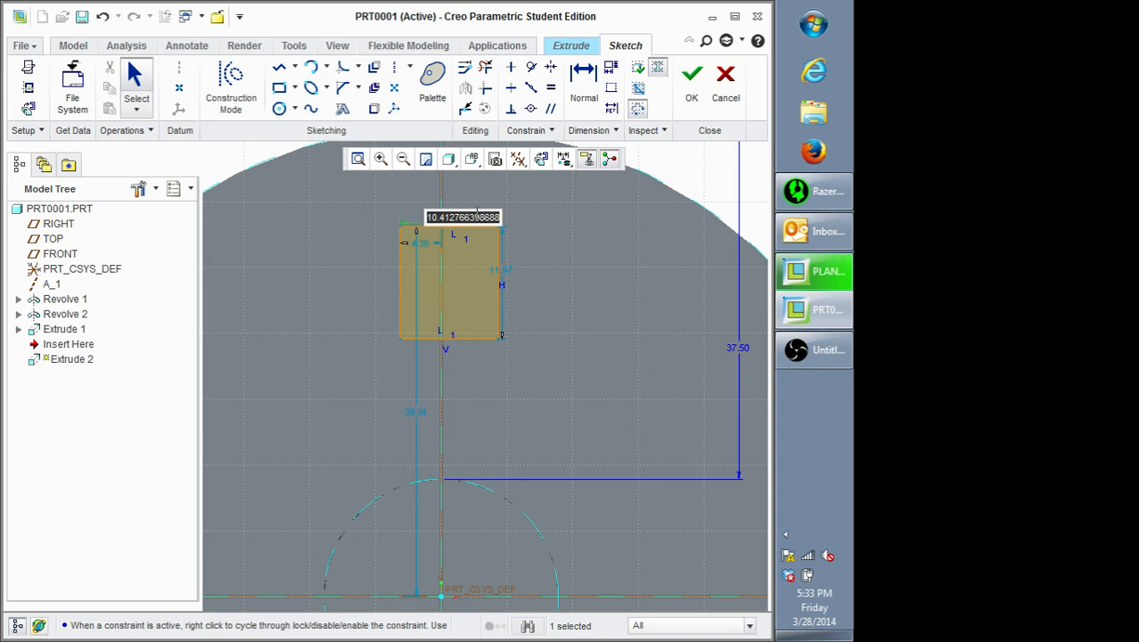
pyautogui.write('10')
pyautogui.press('Return')
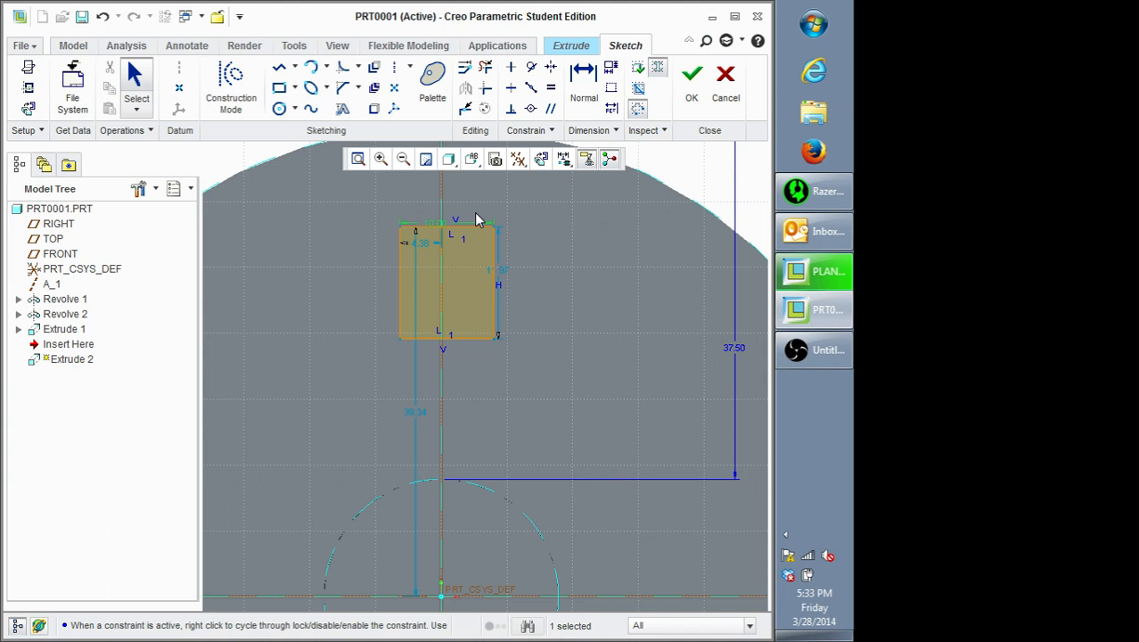
pyautogui.doubleClick(497, 270)
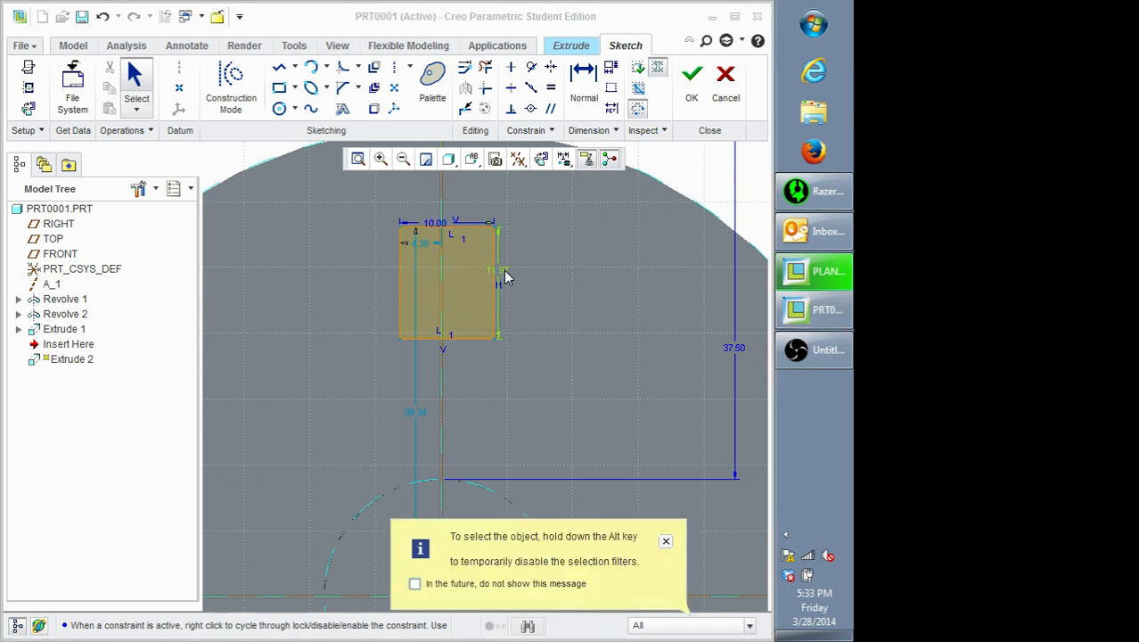
pyautogui.click(592, 285)
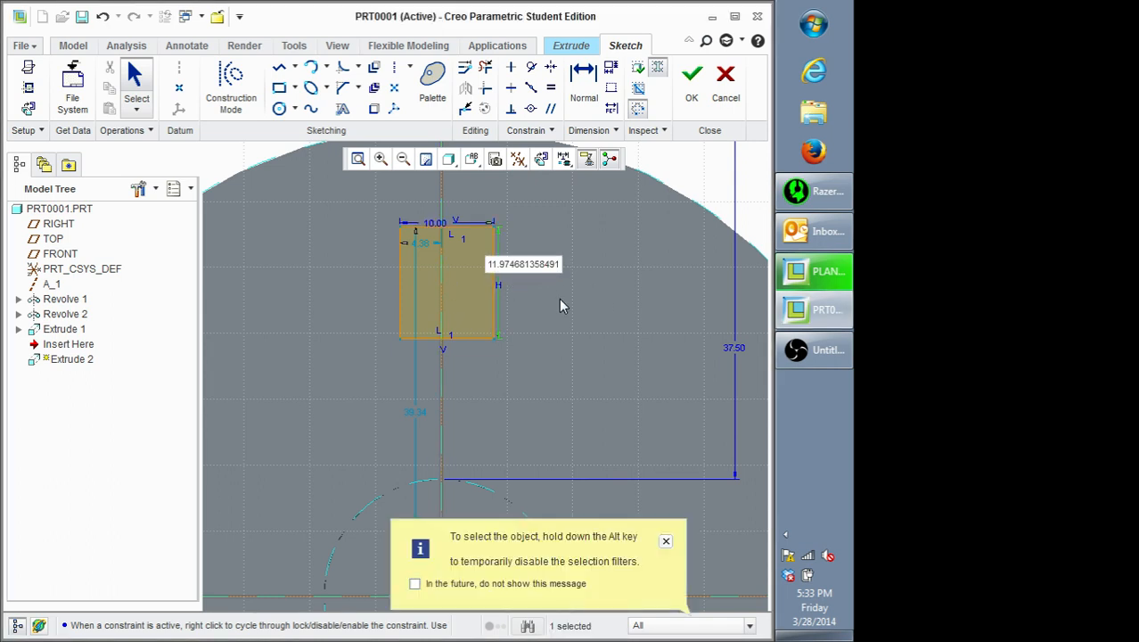
pyautogui.press('Escape')
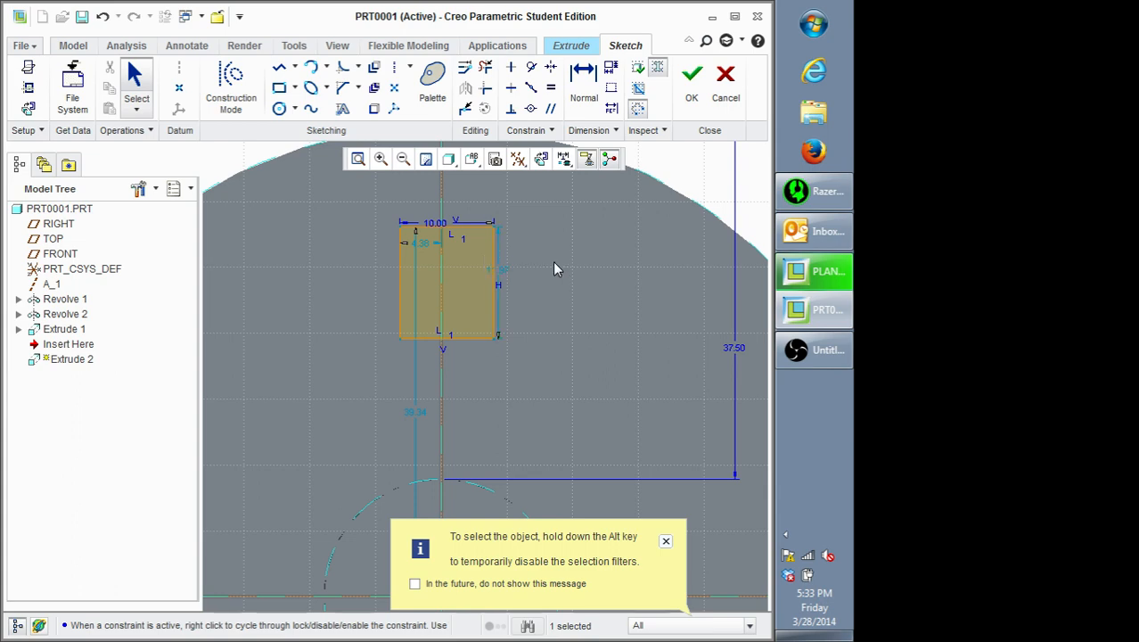
pyautogui.click(568, 260)
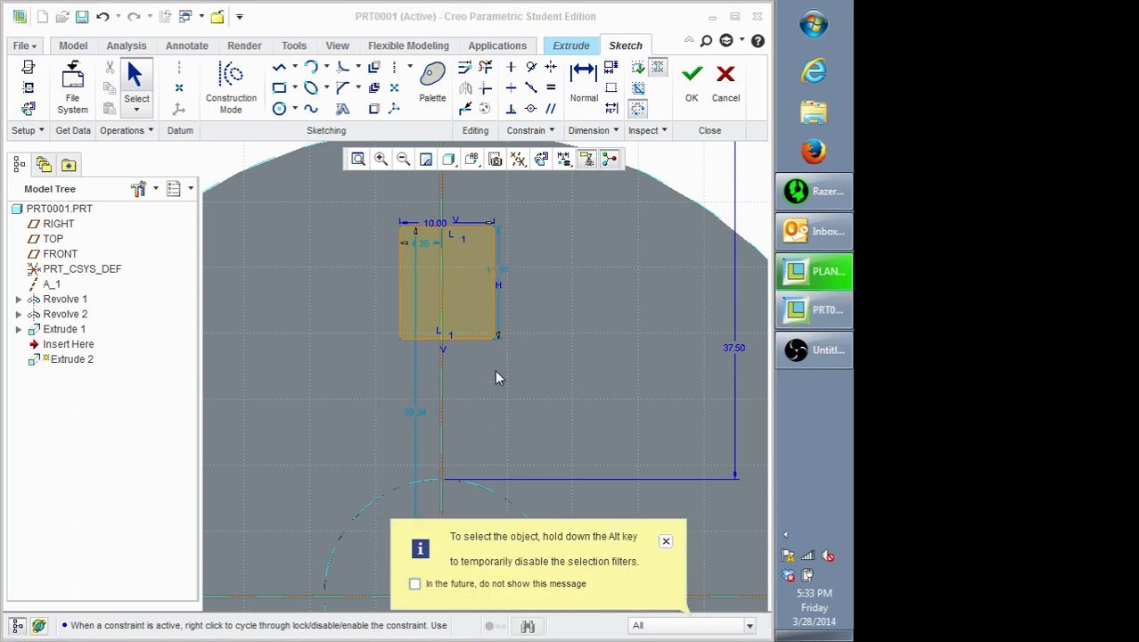
pyautogui.scroll(-1, 496, 374)
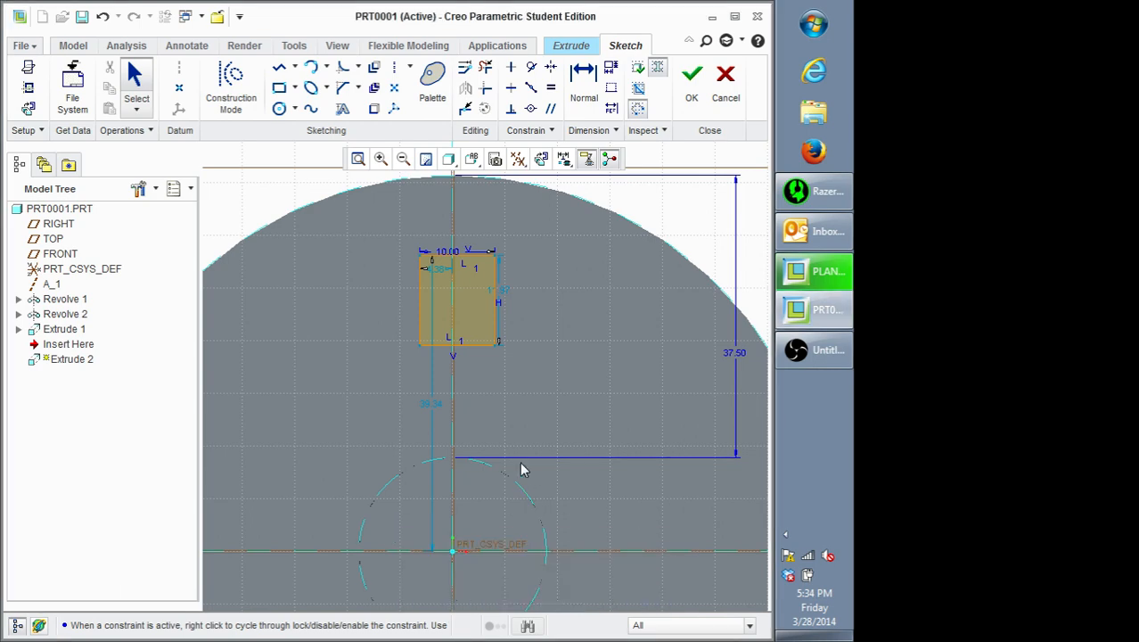
pyautogui.scroll(1, 445, 338)
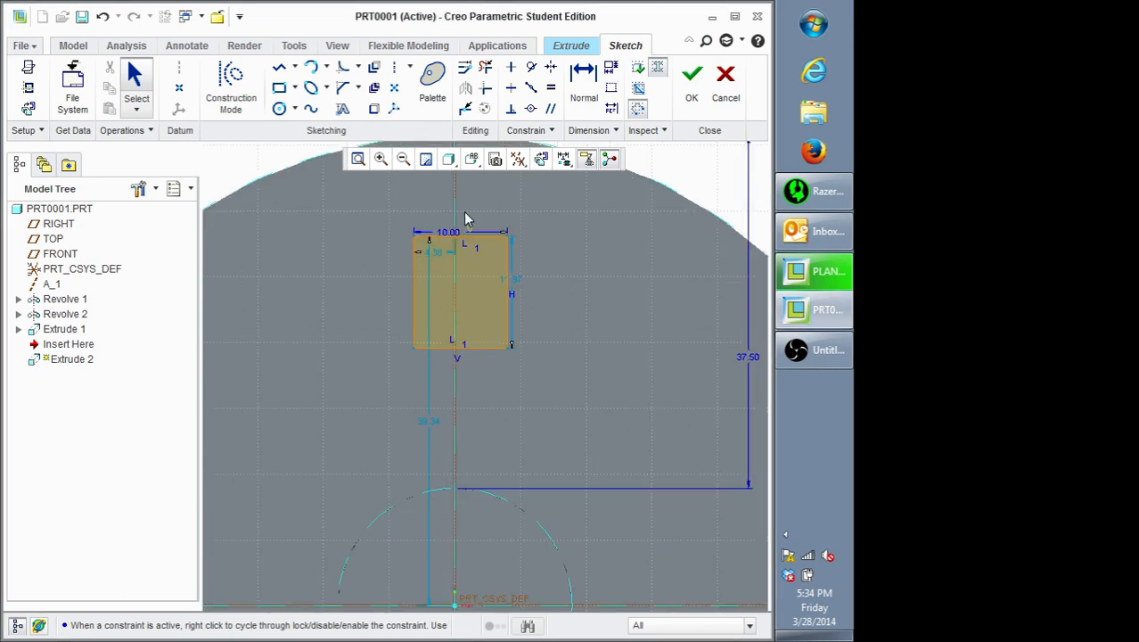
pyautogui.click(533, 91)
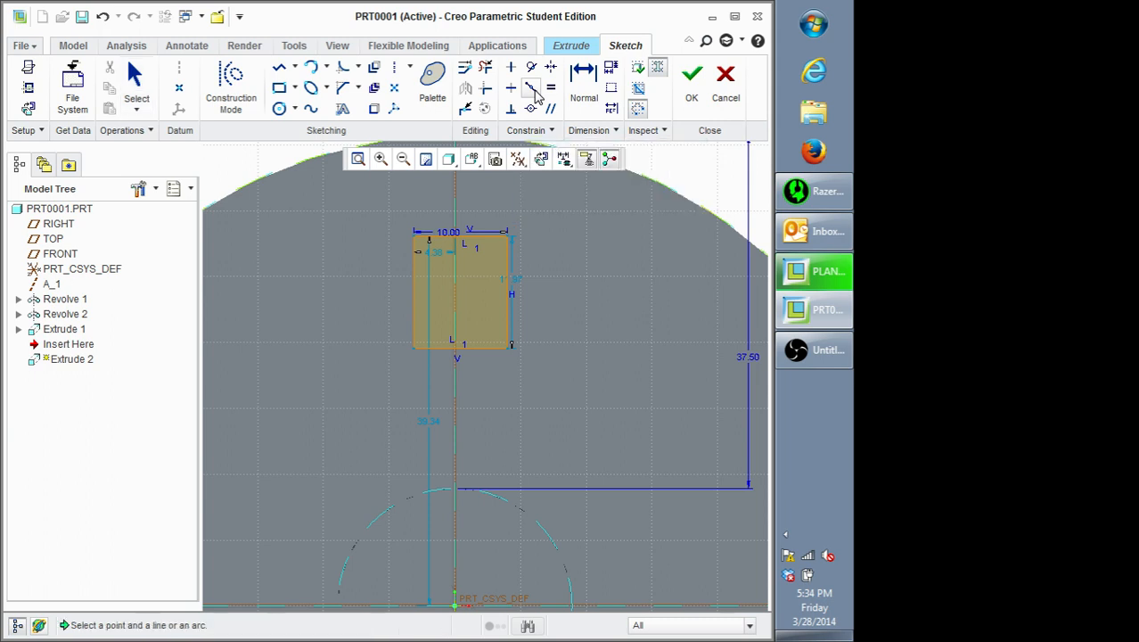
pyautogui.click(473, 350)
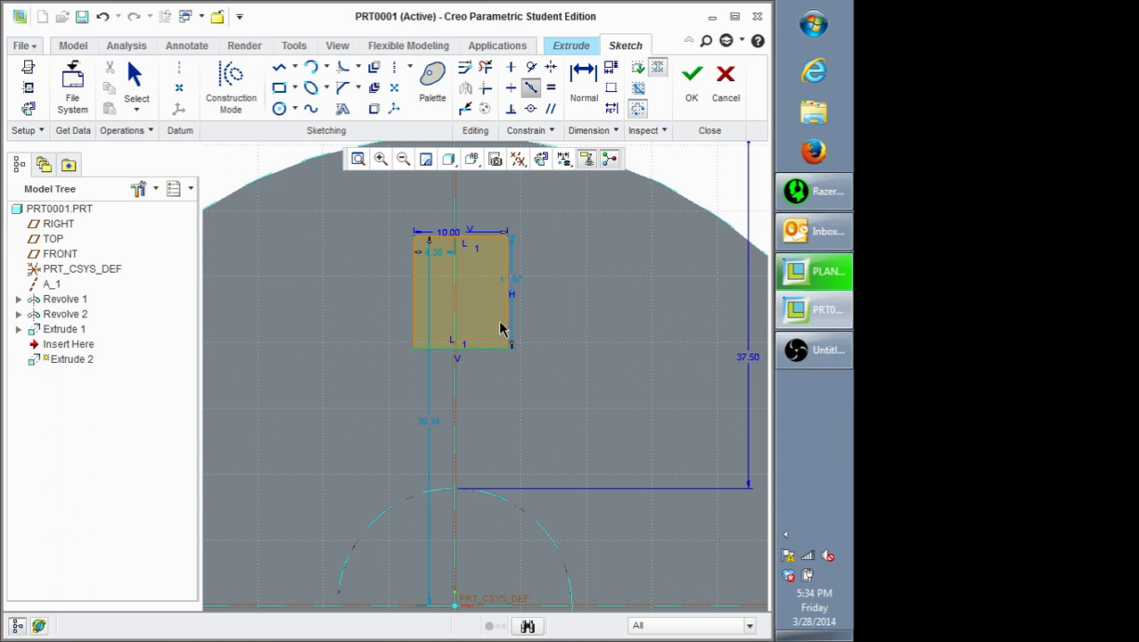
pyautogui.middleClick(463, 341)
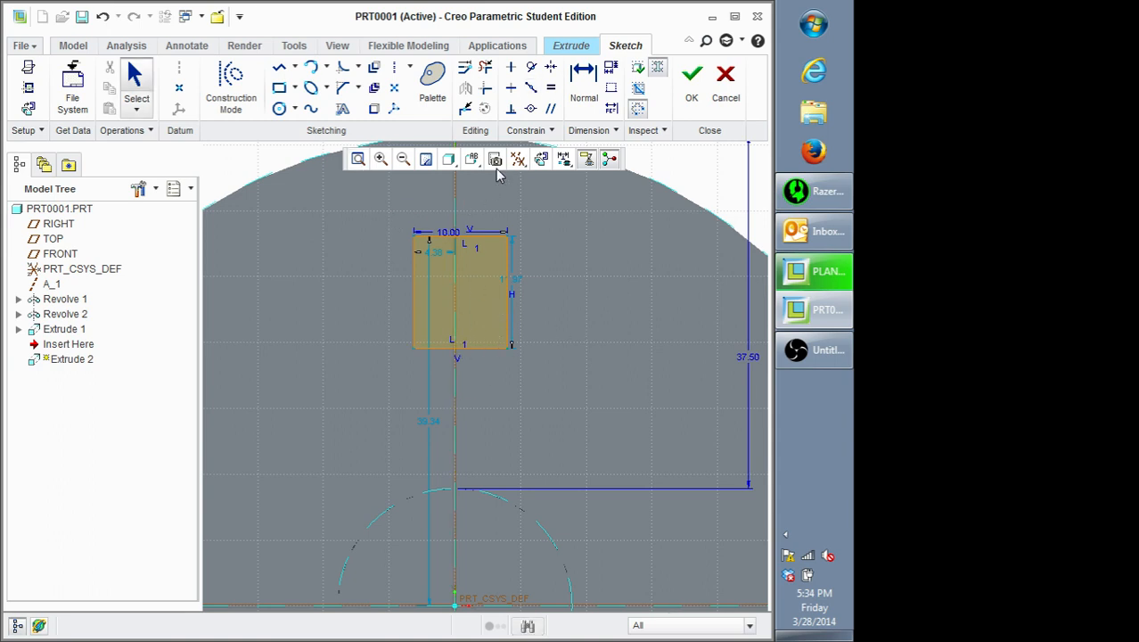
pyautogui.click(552, 68)
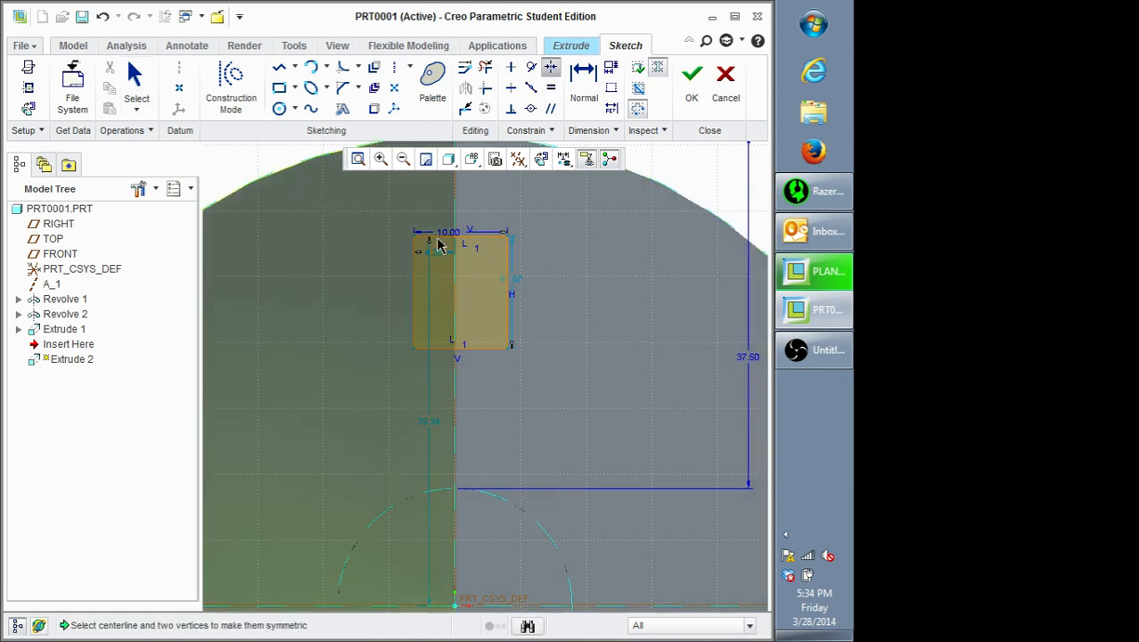
pyautogui.middleClick(523, 276)
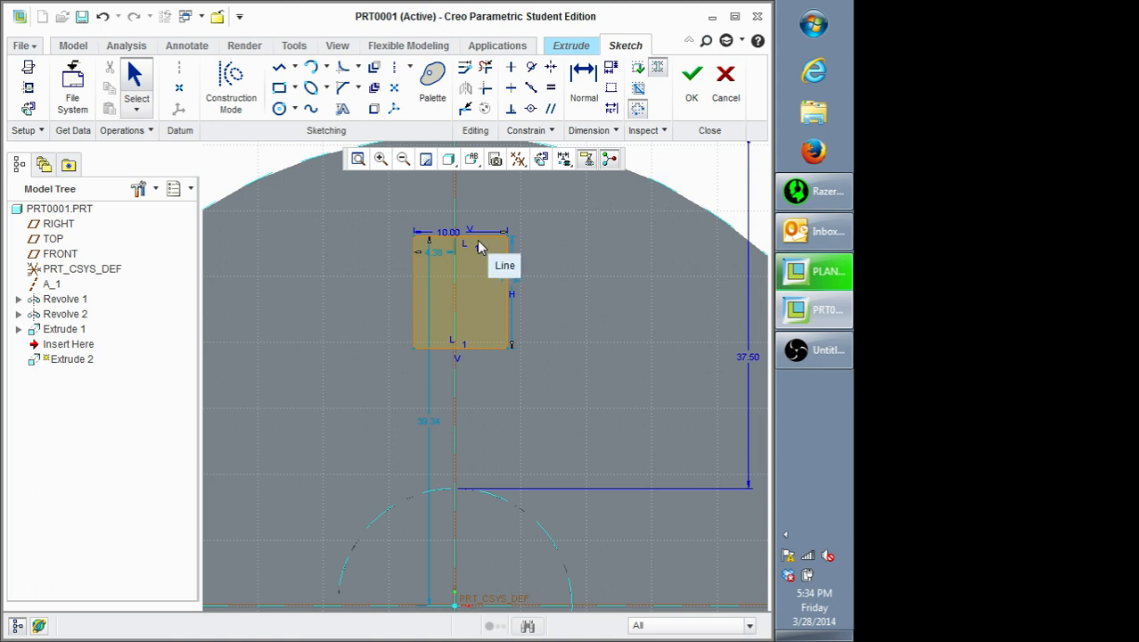
# Step: Set the distance from the rectangle's left edge to the vertical centerline to 5
pyautogui.scroll(-2, 436, 260)
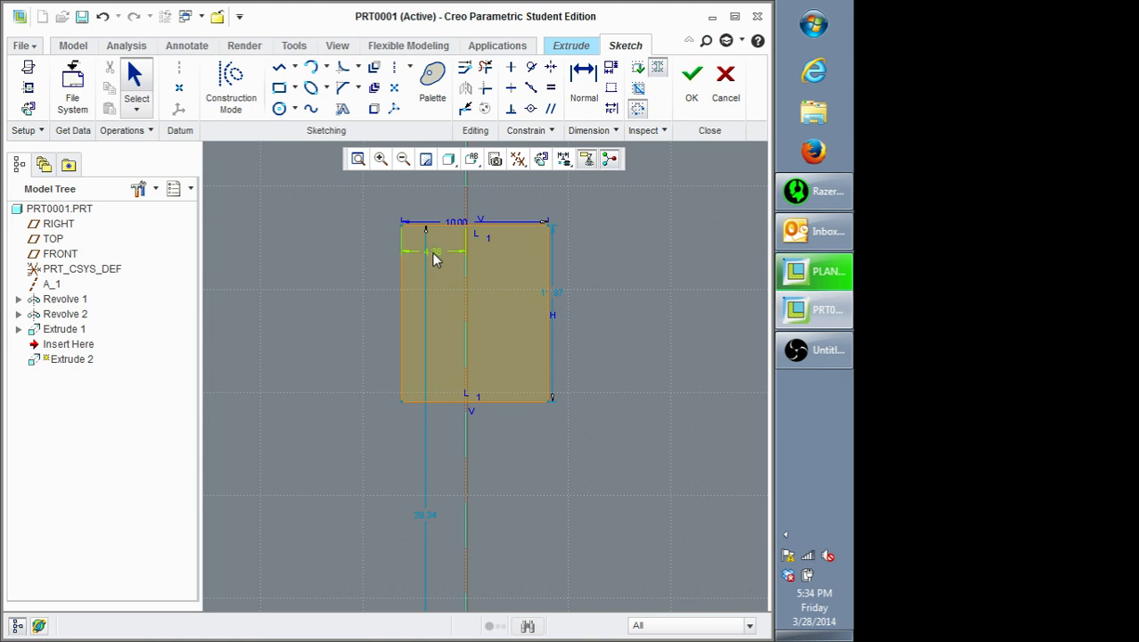
pyautogui.doubleClick(431, 252)
pyautogui.write('5')
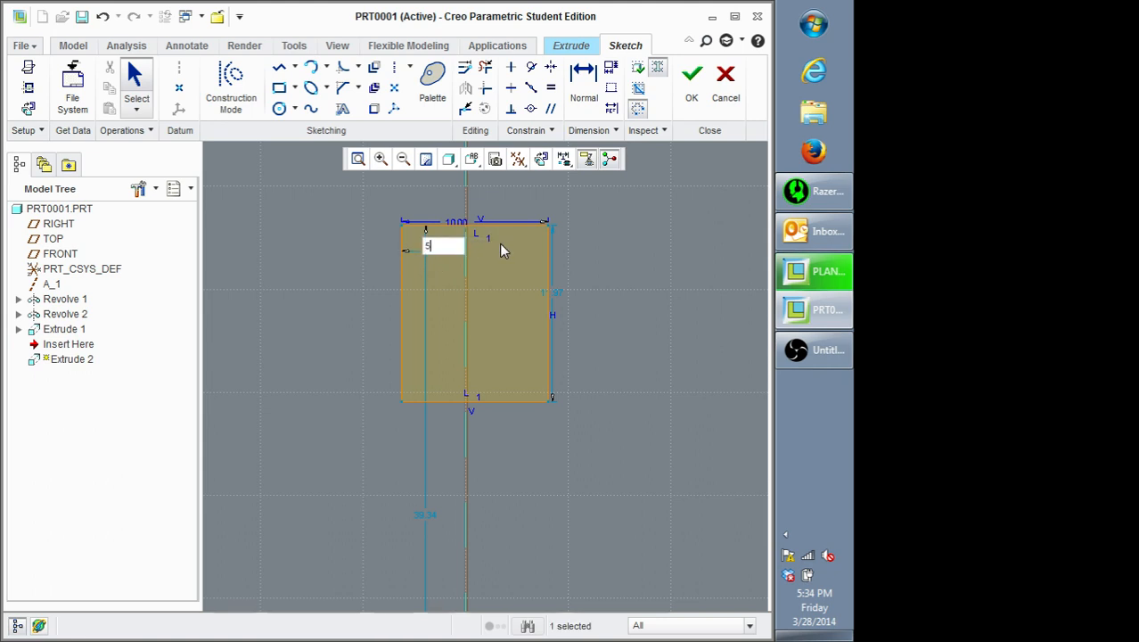
pyautogui.press('Return')
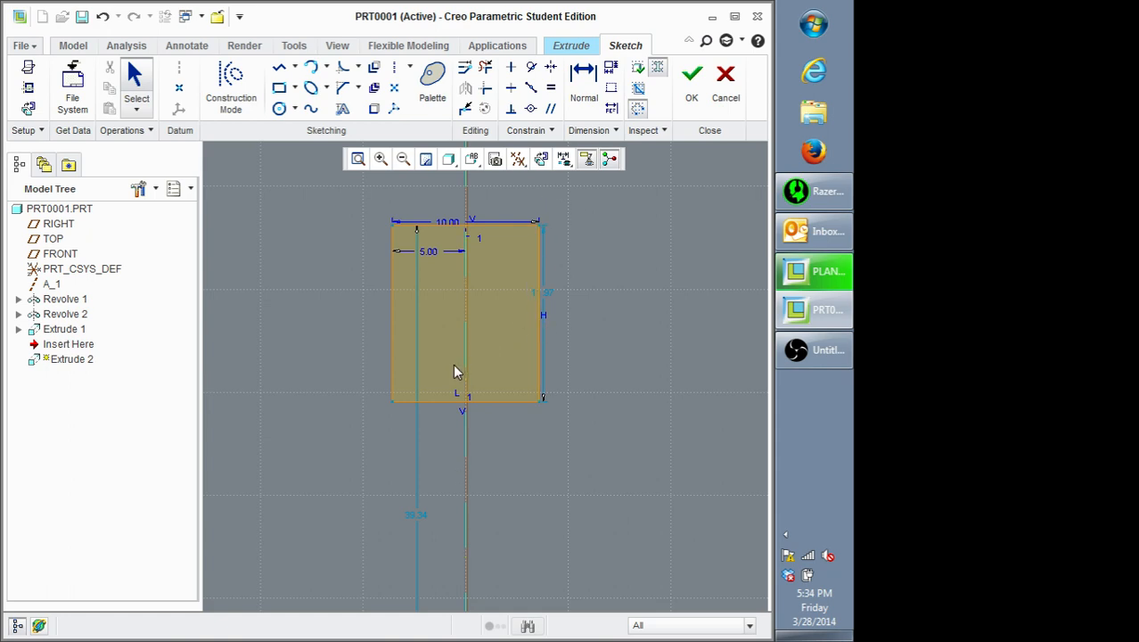
pyautogui.scroll(5, 452, 373)
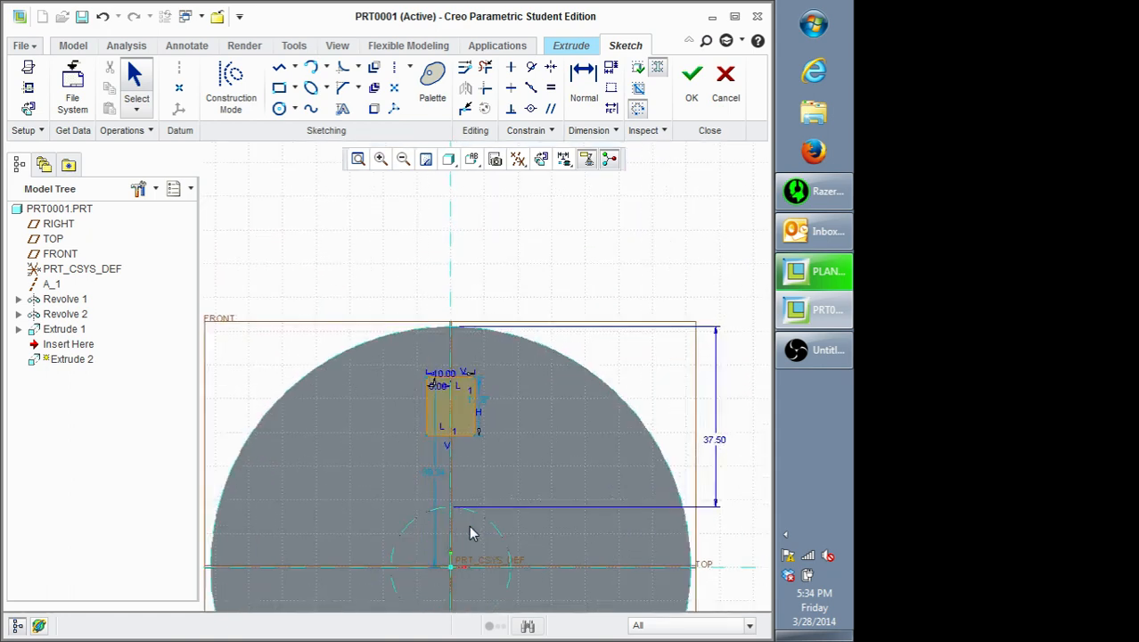
pyautogui.scroll(-3, 470, 532)
pyautogui.click(530, 87)
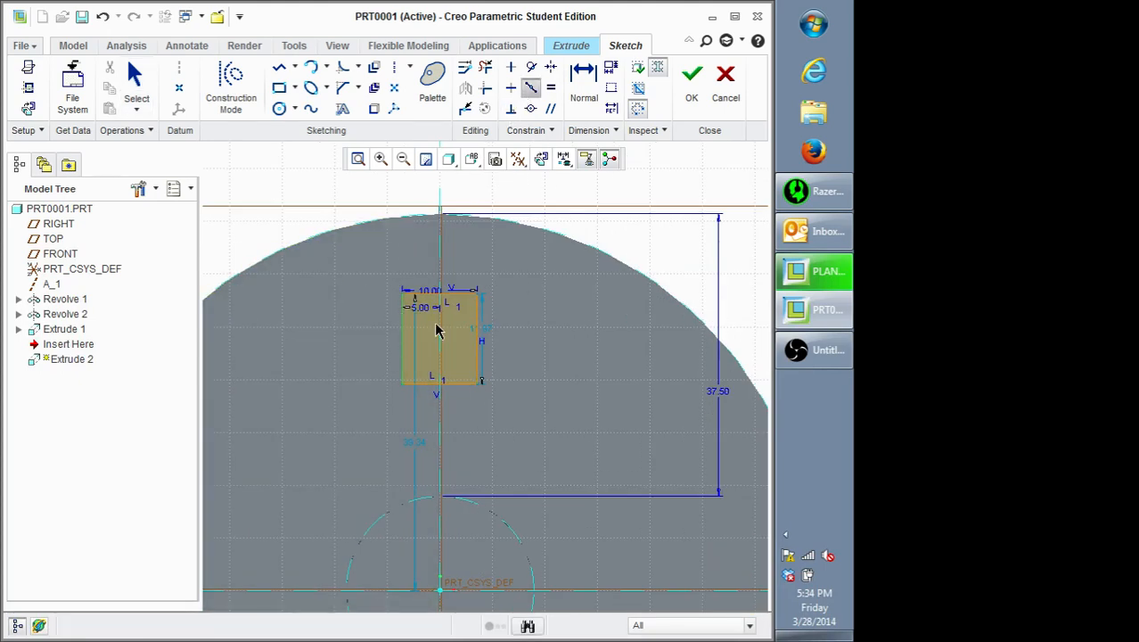
pyautogui.middleClick(626, 237)
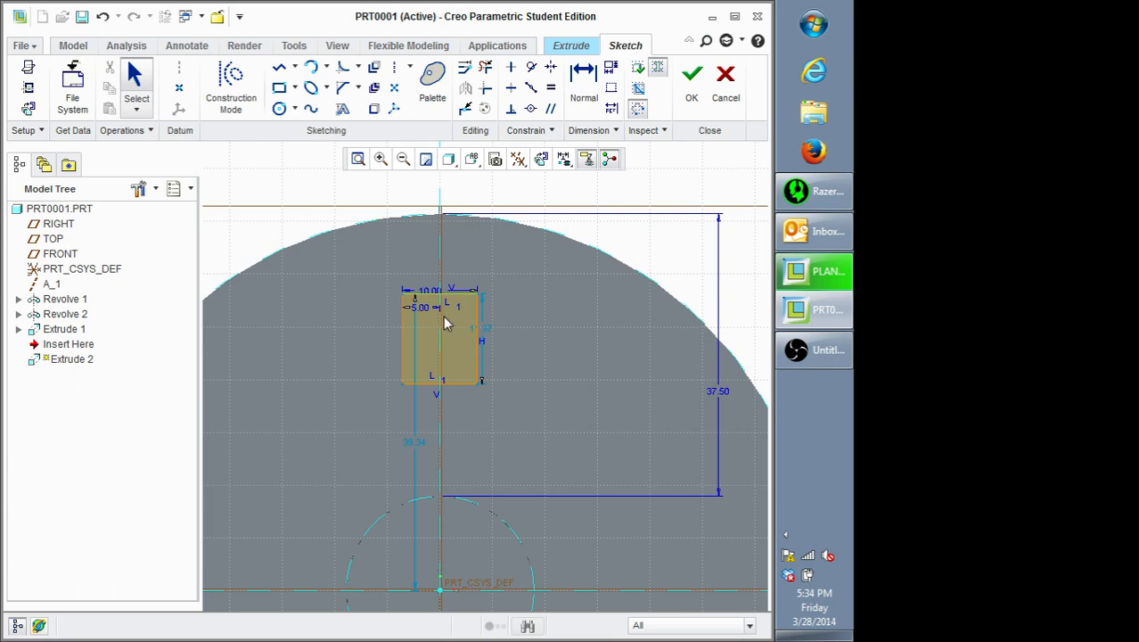
pyautogui.scroll(-1, 419, 332)
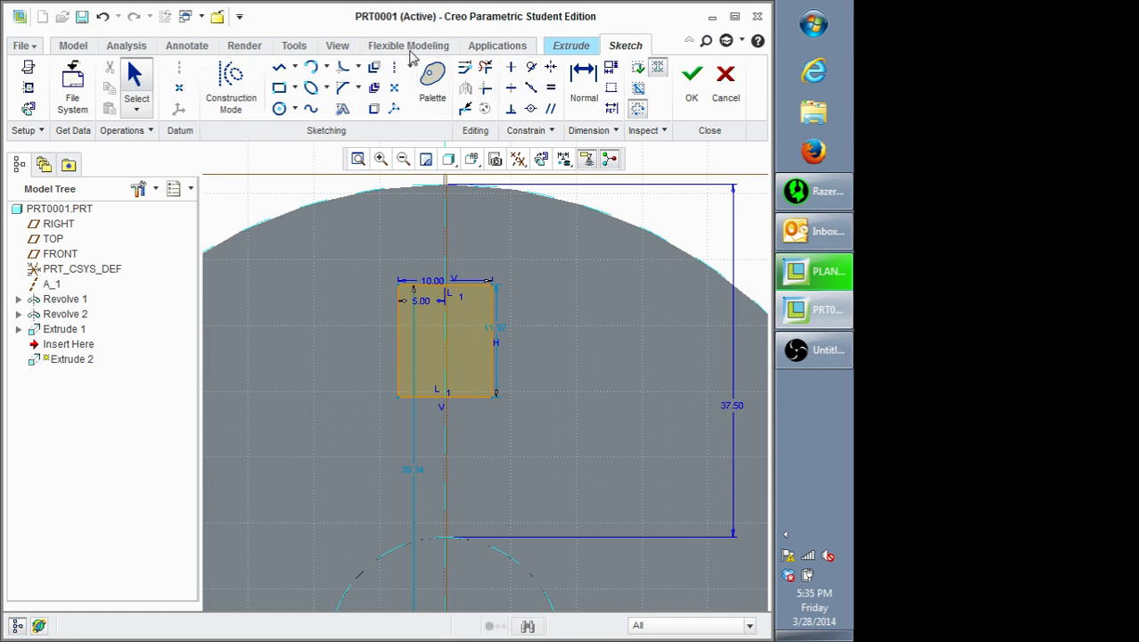
# Step: Sketch a short horizontal line about 4 long outward from the midpoint of the rectangle's right edge
pyautogui.click(280, 68)
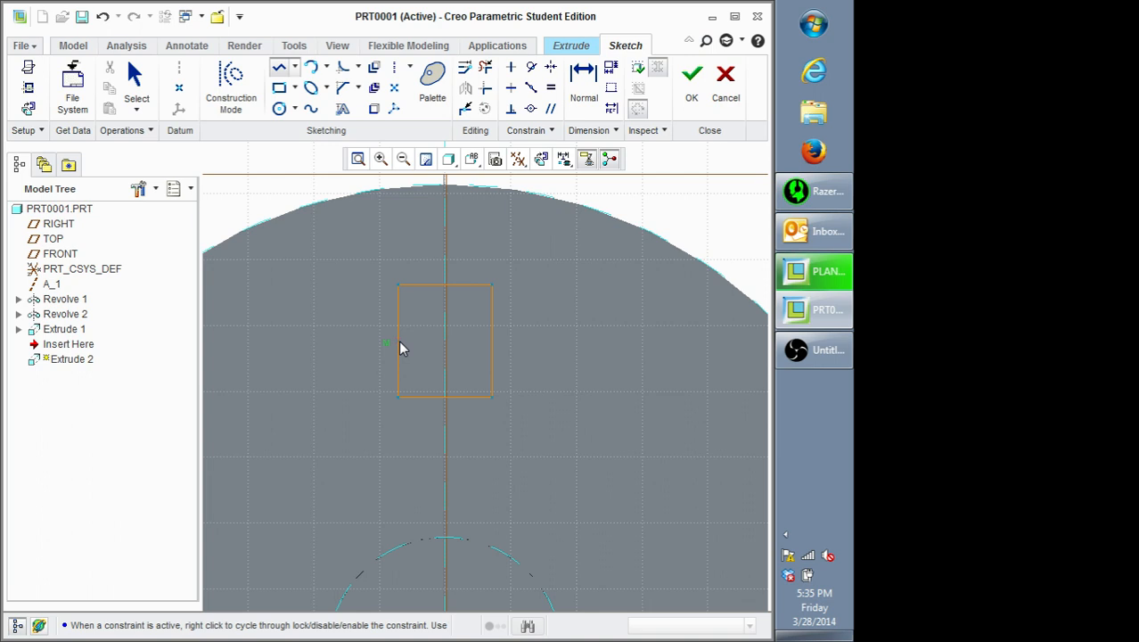
pyautogui.click(529, 340)
pyautogui.middleClick(576, 362)
pyautogui.middleClick(576, 363)
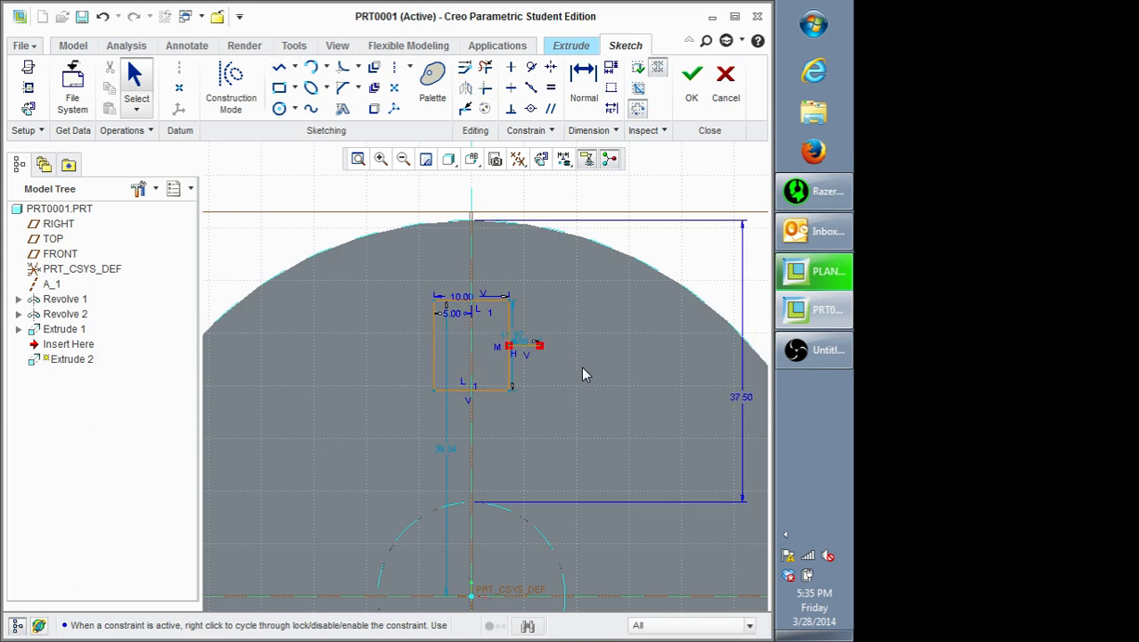
pyautogui.scroll(-3, 597, 437)
pyautogui.scroll(2, 597, 446)
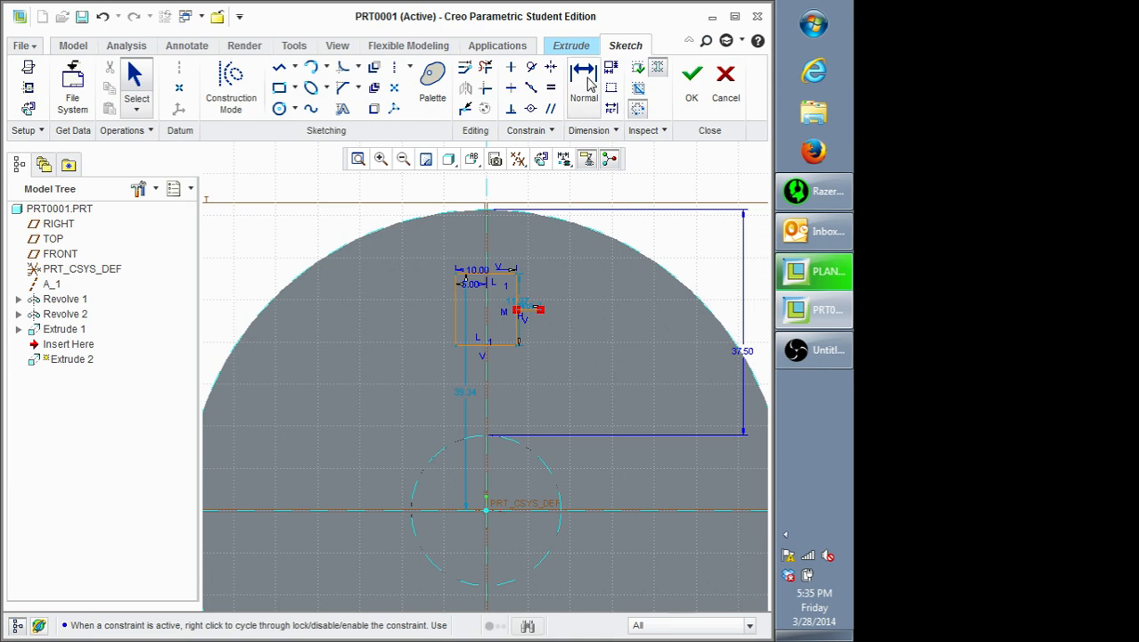
# Step: Dimension the vertical distance from the horizontal reference axis to the short line beside the rectangle
pyautogui.click(585, 85)
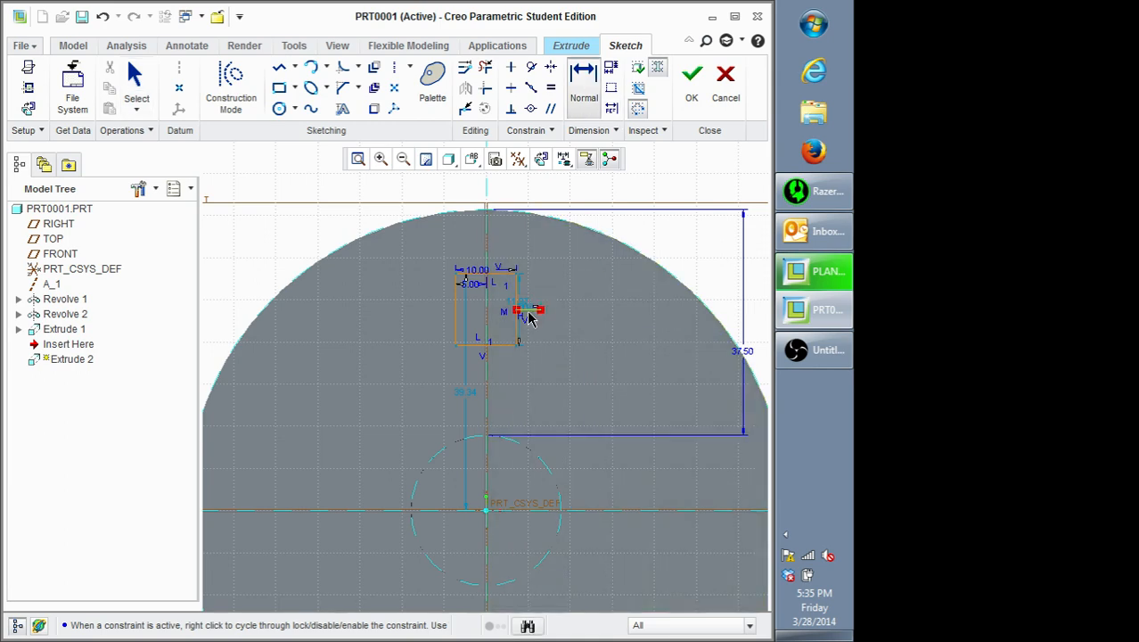
pyautogui.scroll(-5, 529, 314)
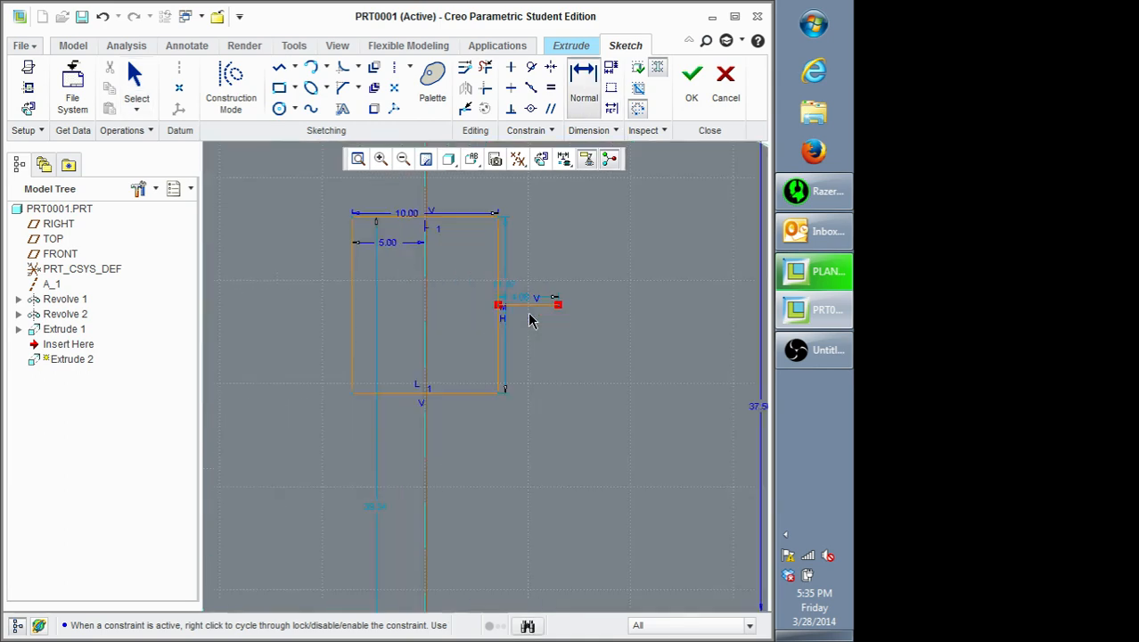
pyautogui.scroll(4, 534, 310)
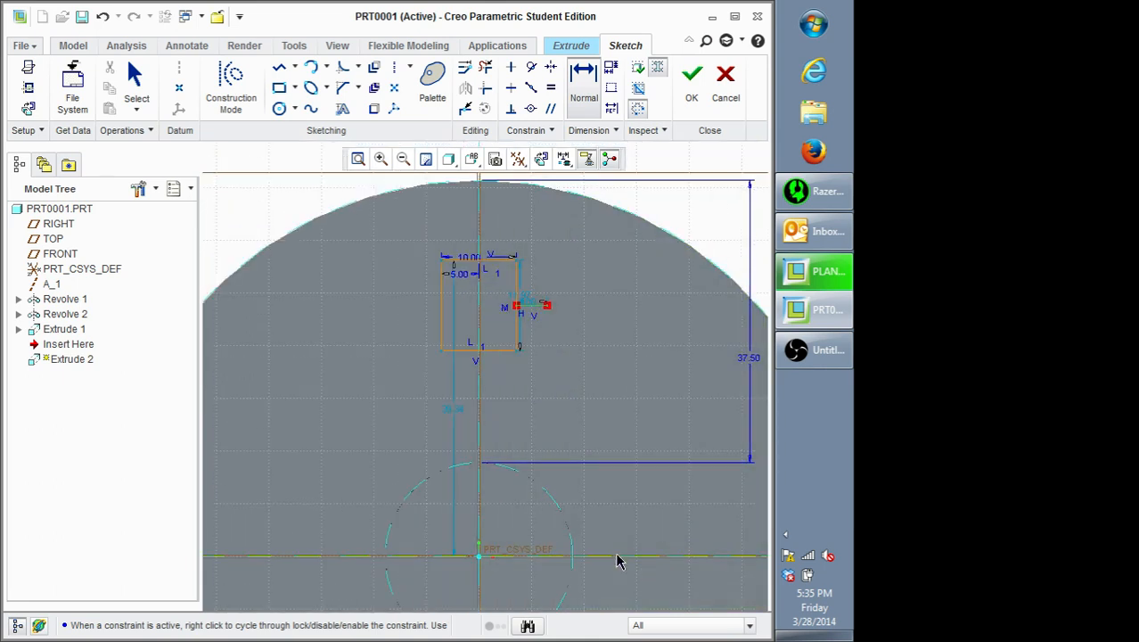
pyautogui.scroll(1, 577, 357)
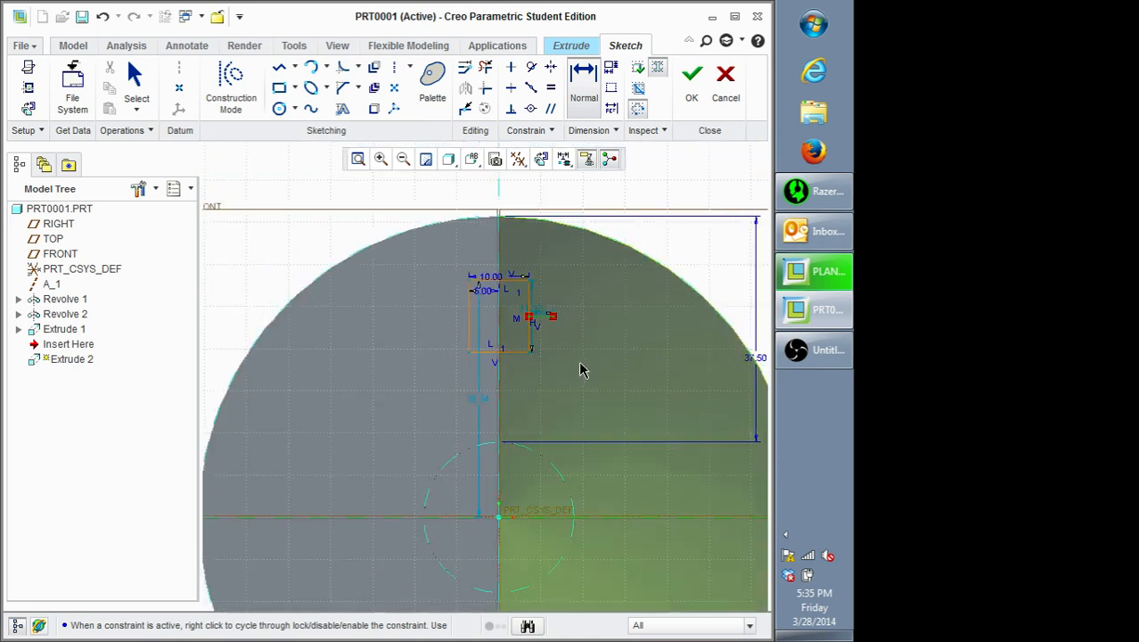
pyautogui.middleClick(579, 357)
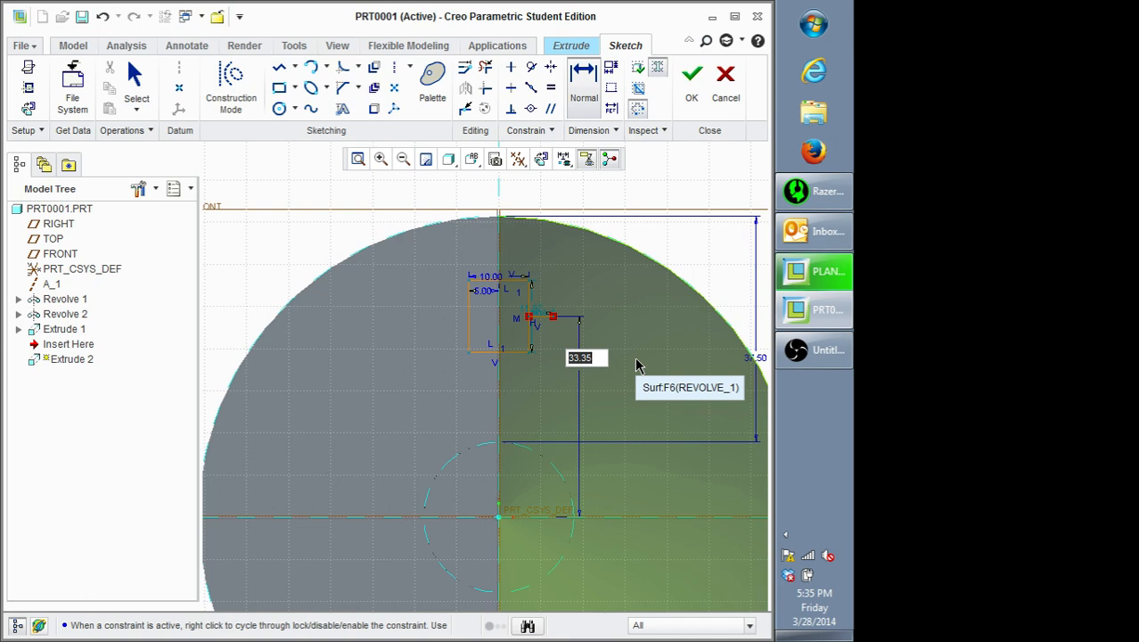
pyautogui.press('Return')
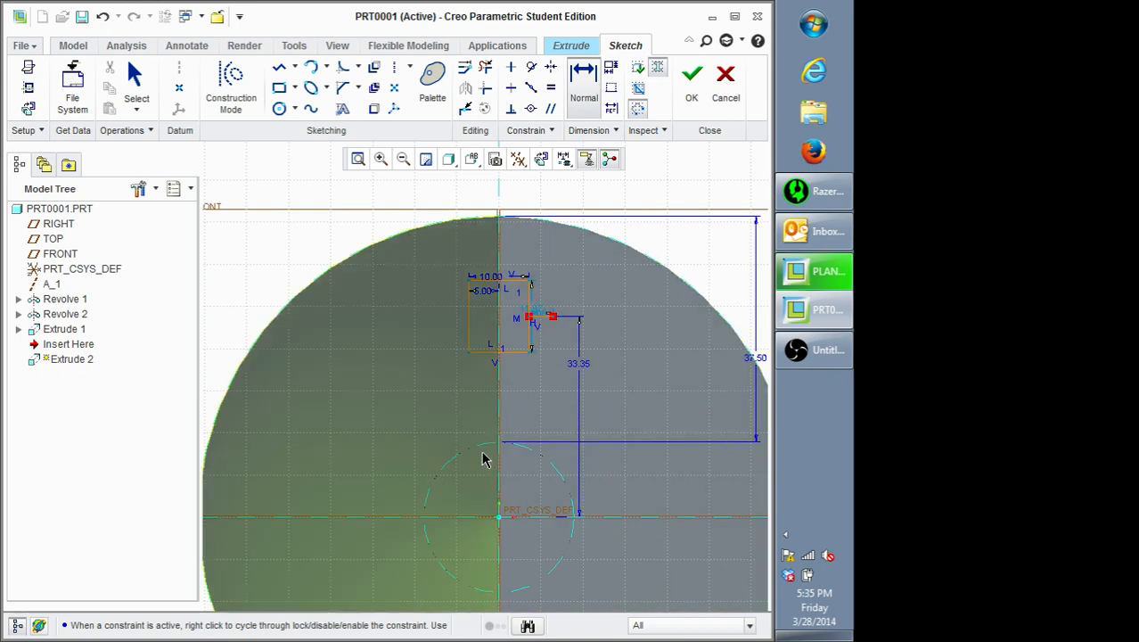
# Step: Set the vertical distance from the hole's upper edge to the short line to 37.5/2, deleting the conflicting dimension to the horizontal axis
pyautogui.click(545, 317)
pyautogui.middleClick(561, 367)
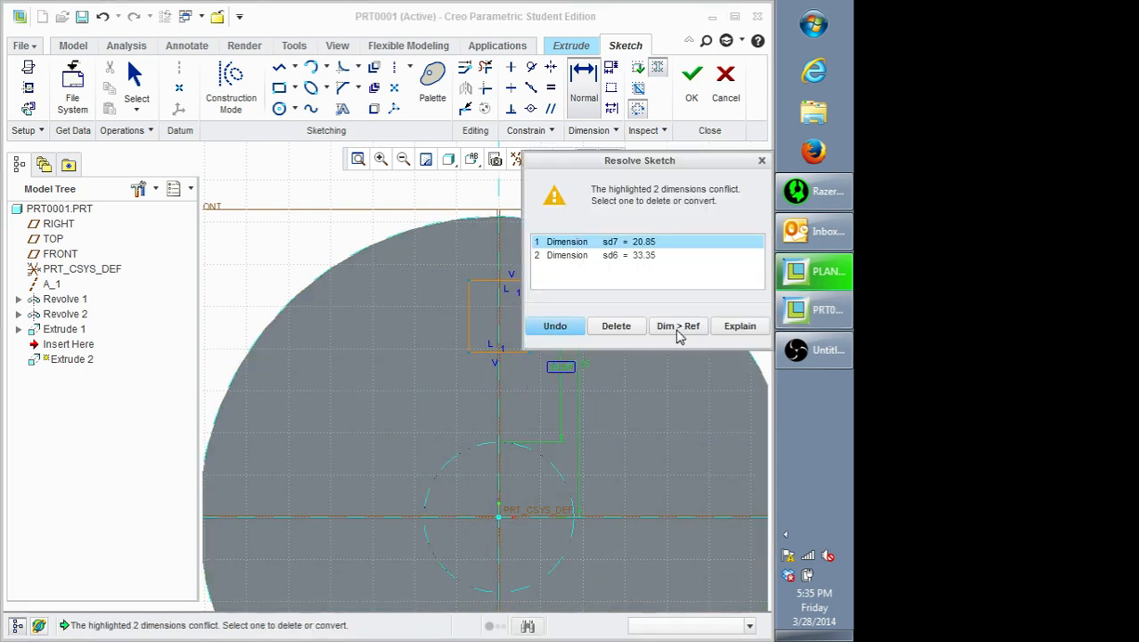
pyautogui.click(649, 256)
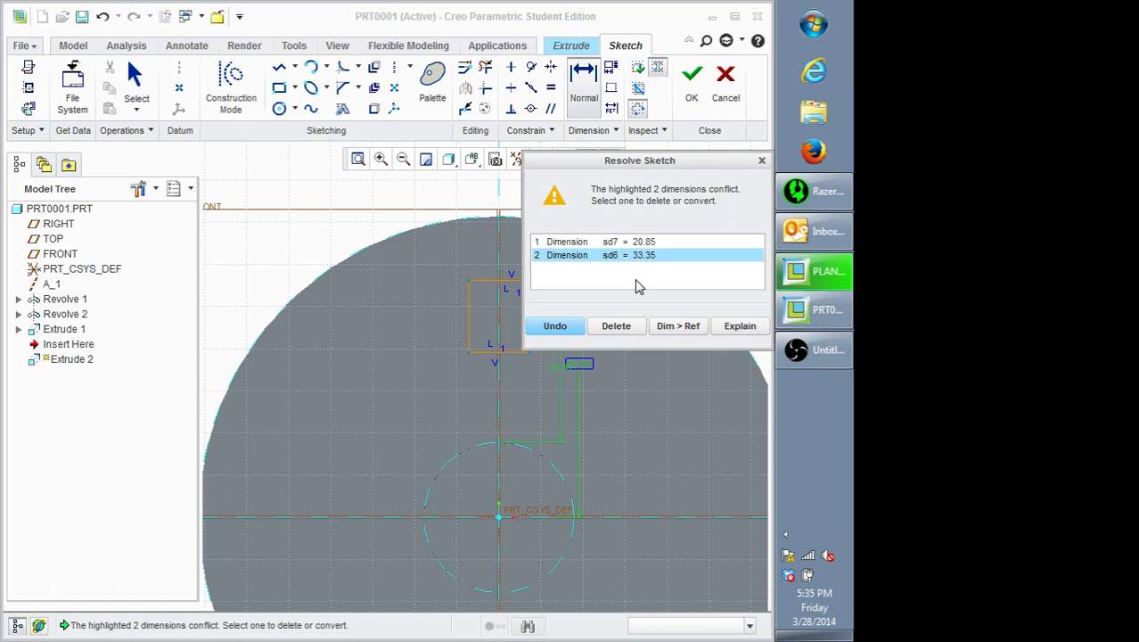
pyautogui.click(615, 326)
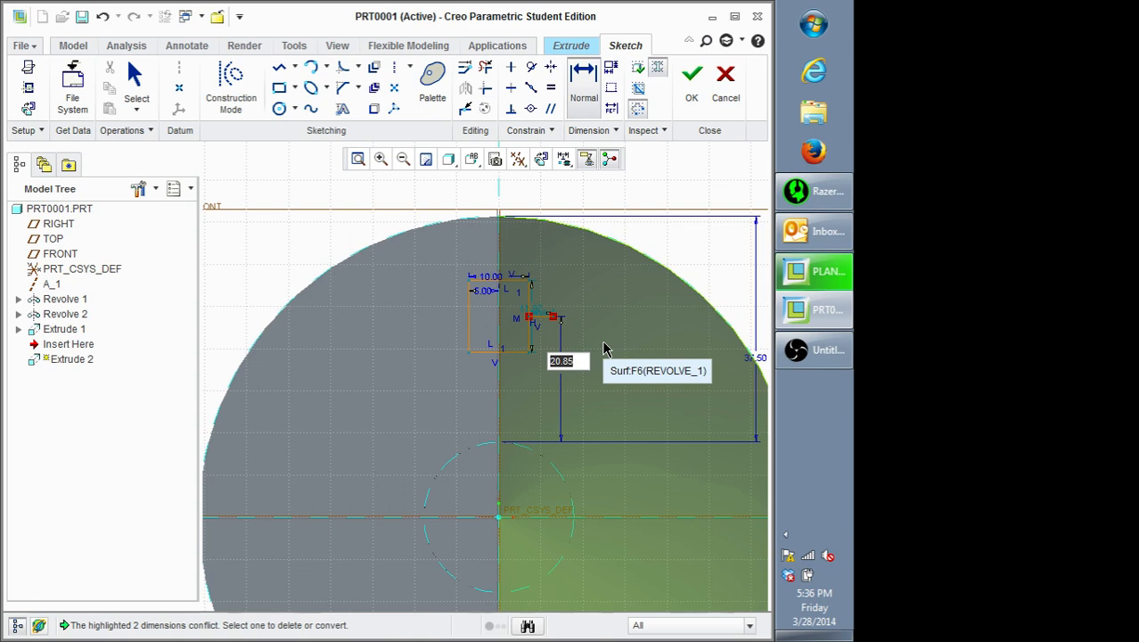
pyautogui.write('37.5/2')
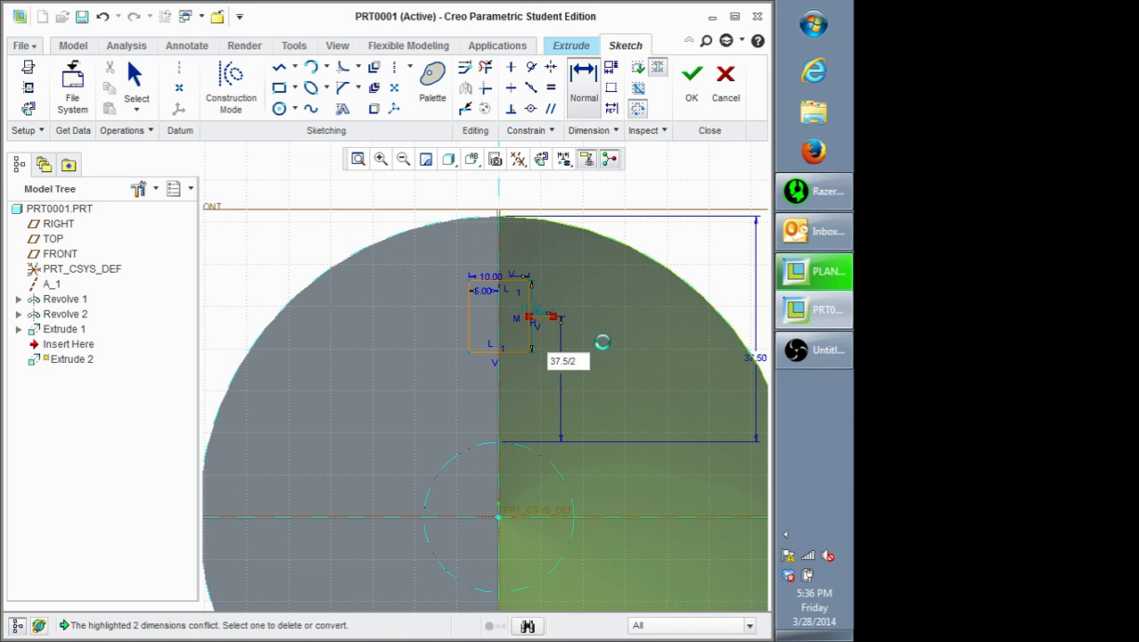
pyautogui.press('Return')
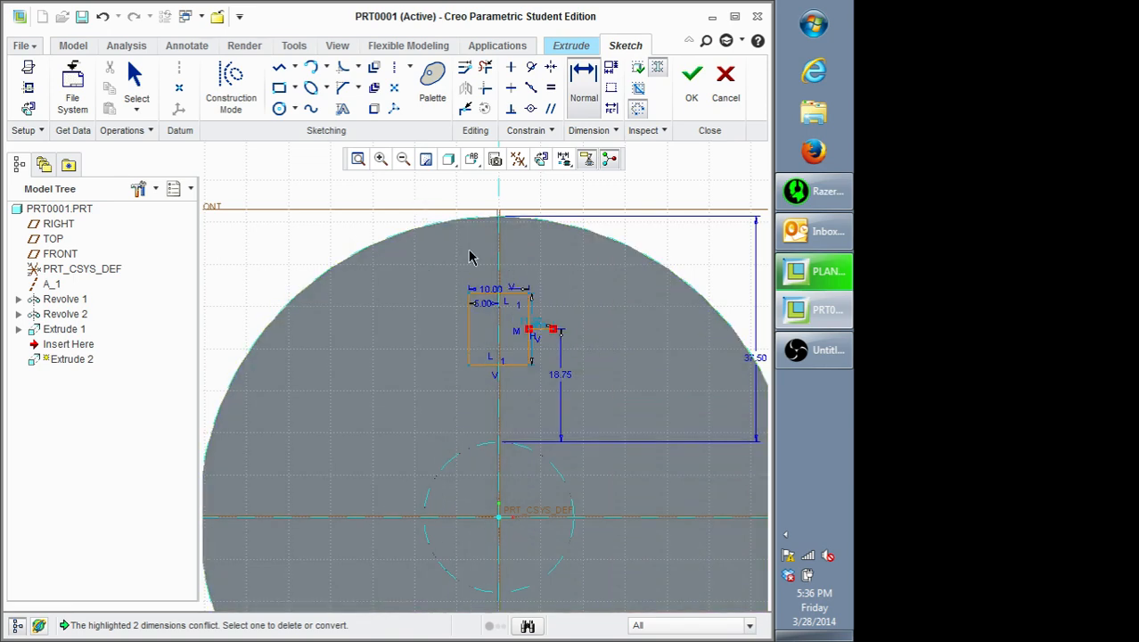
# Step: Leave the rectangle sketch without keeping it and return to the extrude settings
pyautogui.scroll(-3, 485, 352)
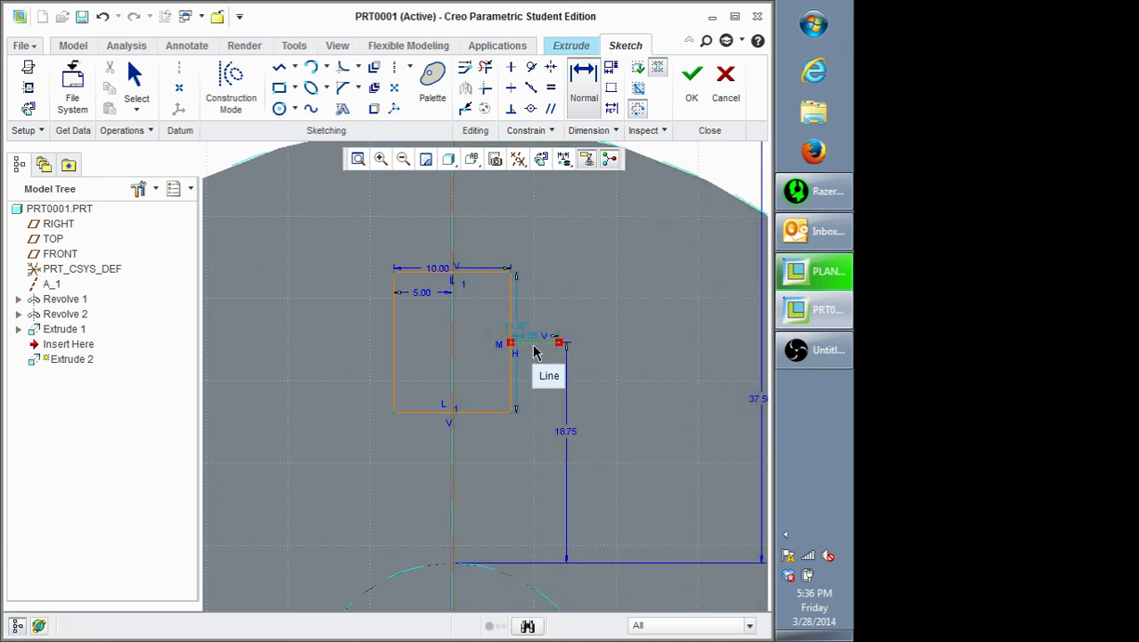
pyautogui.rightClick(535, 347)
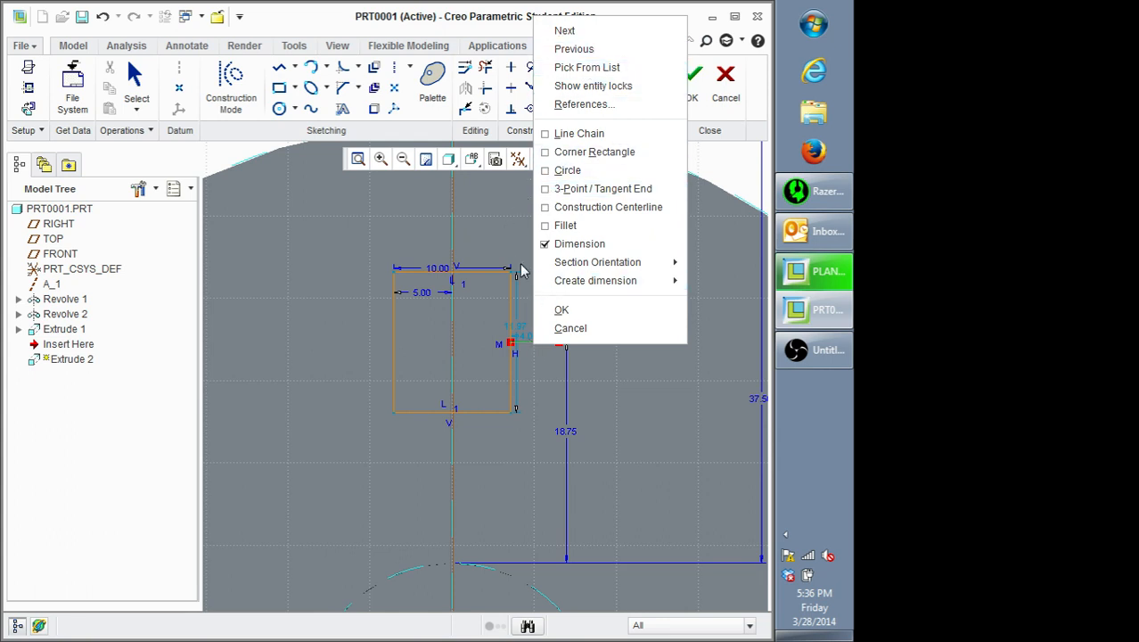
pyautogui.click(562, 309)
pyautogui.press('Return')
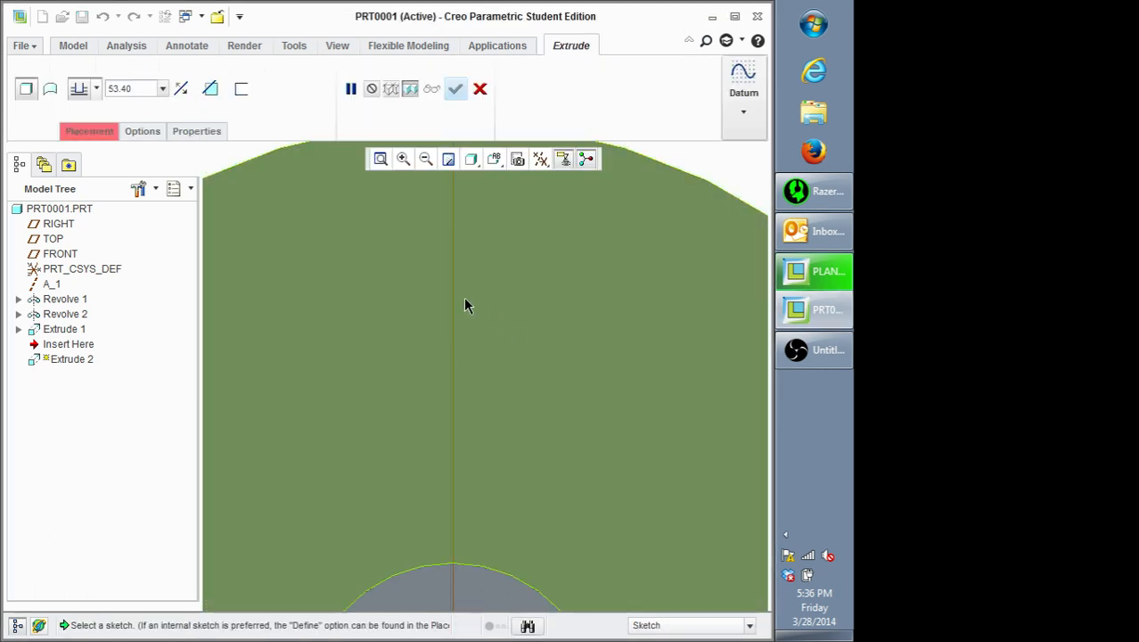
# Step: Define a new internal extrude sketch on the hub's flat rear face, with the TOP datum plane as the Left orientation reference
pyautogui.click(75, 131)
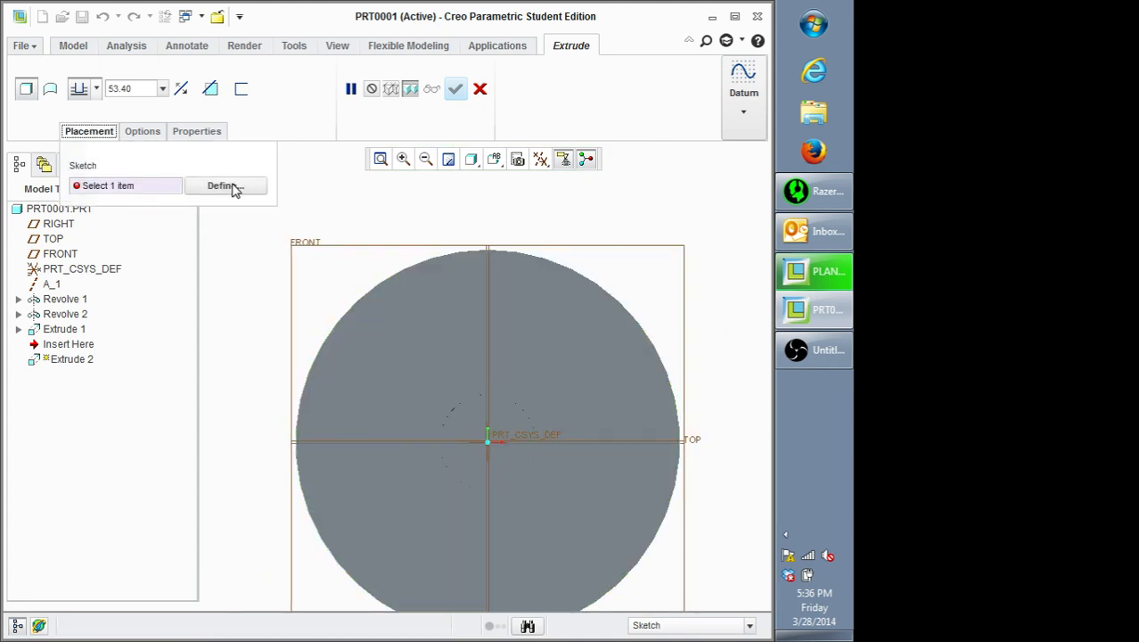
pyautogui.click(232, 188)
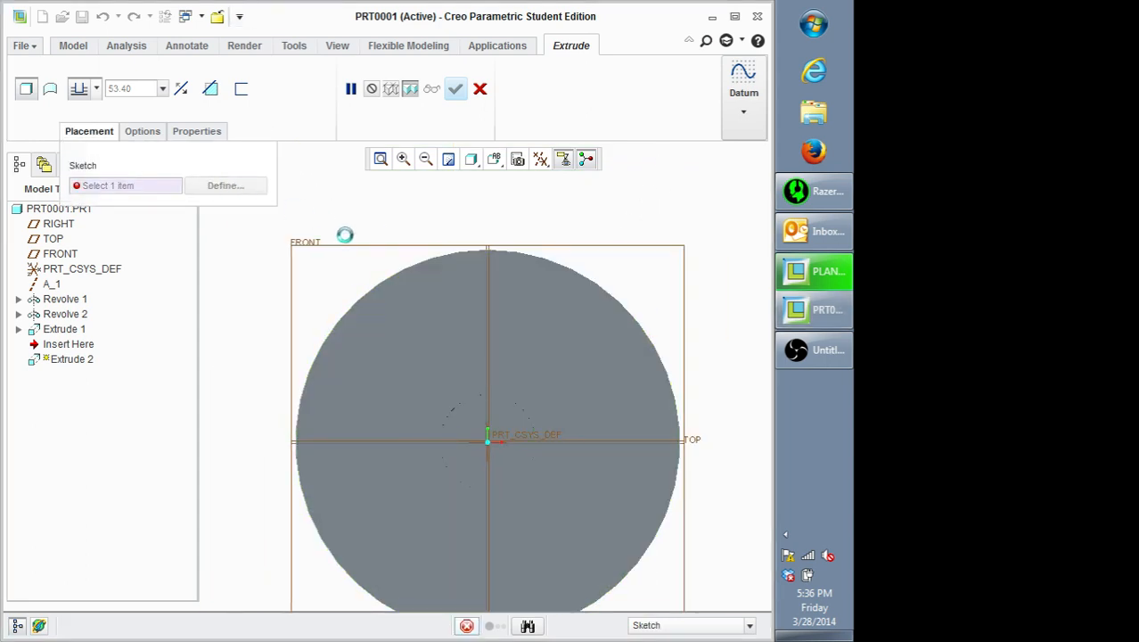
pyautogui.click(385, 308)
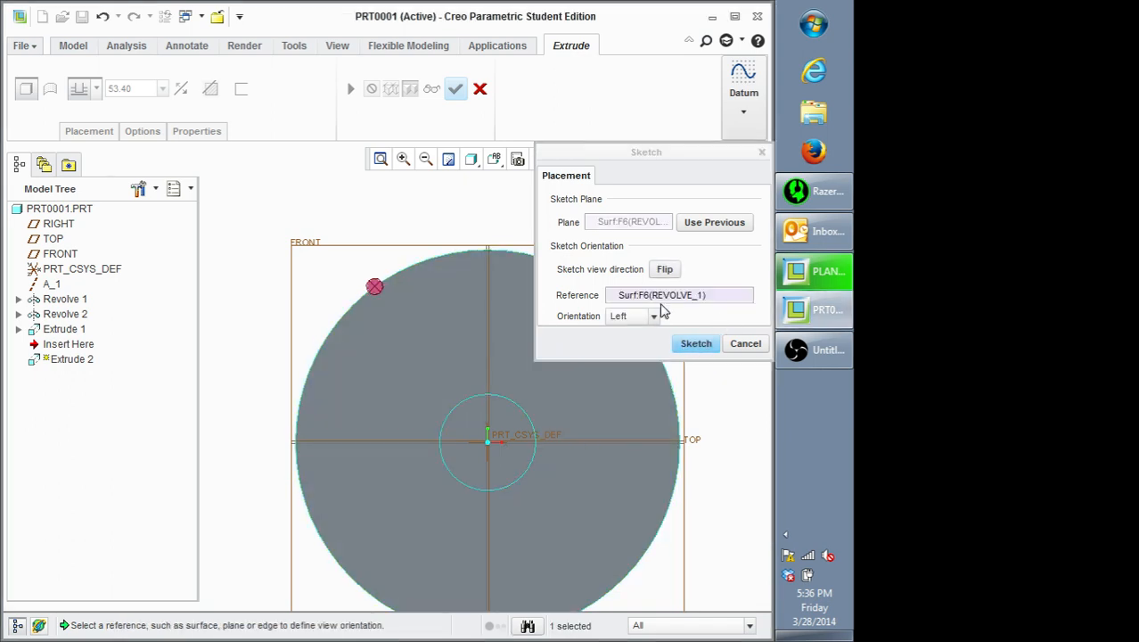
pyautogui.click(686, 441)
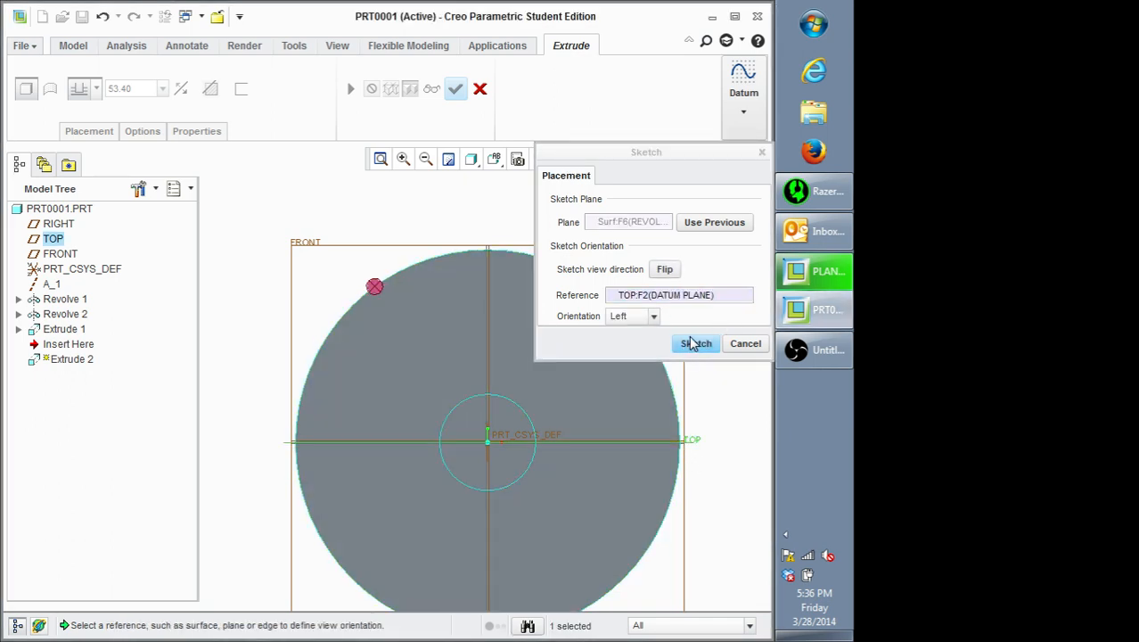
pyautogui.click(694, 344)
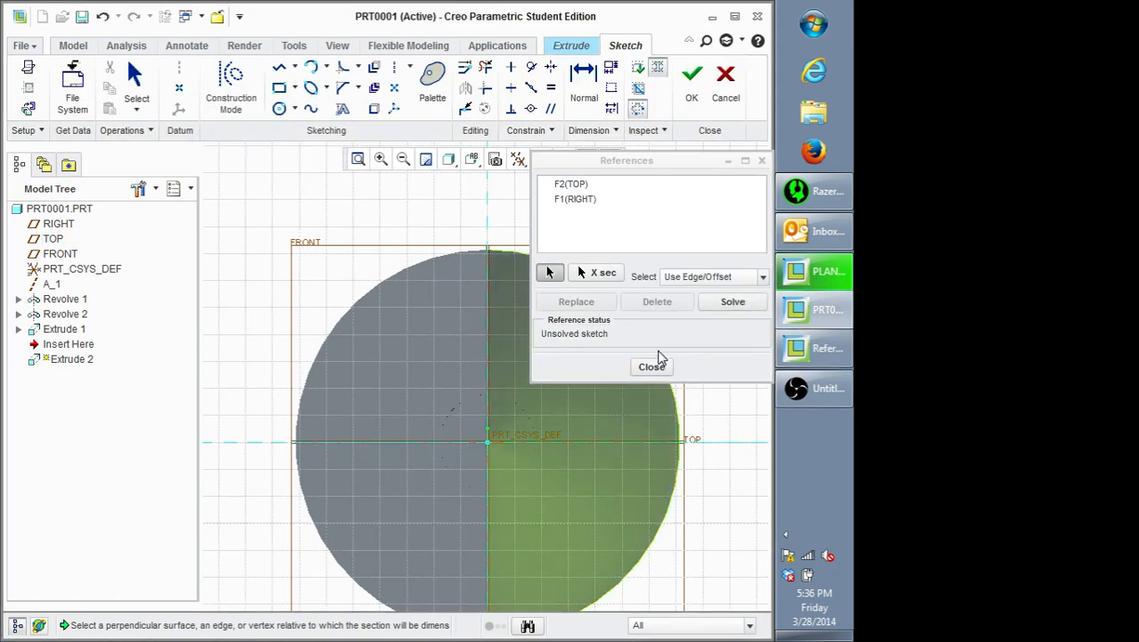
# Step: Add the hub's outer edge and the central hole's edge as sketch references
pyautogui.click(419, 374)
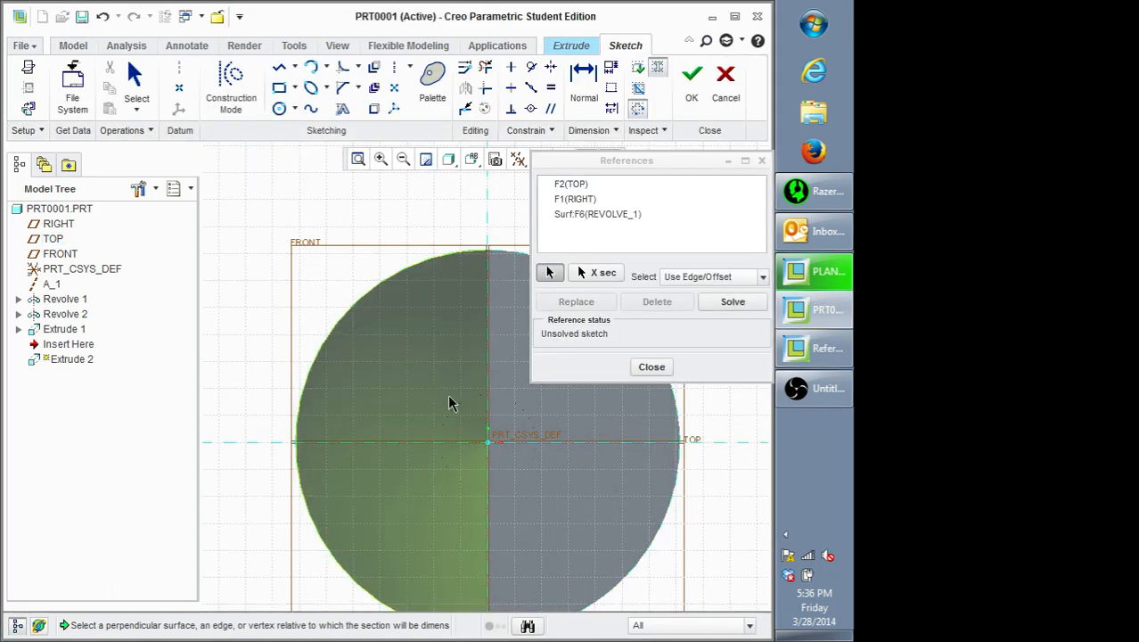
pyautogui.click(459, 412)
pyautogui.click(663, 368)
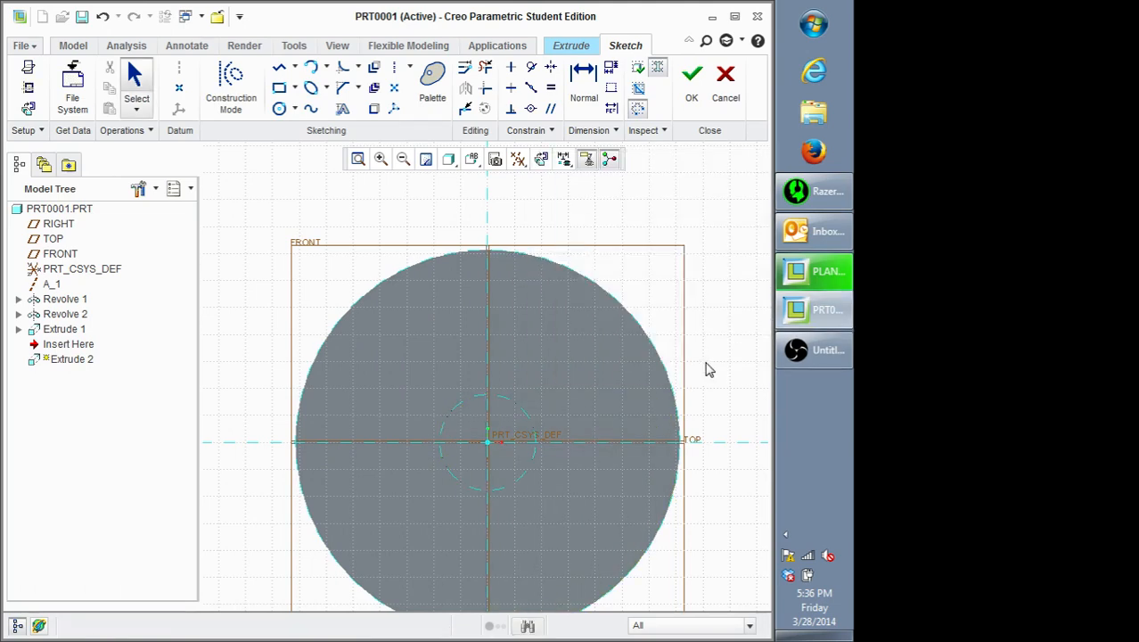
# Step: Sketch a closed eight-sided polygon about 25 wide and 23 high across the vertical centerline, between the hole and the outer edge
pyautogui.scroll(-1, 728, 355)
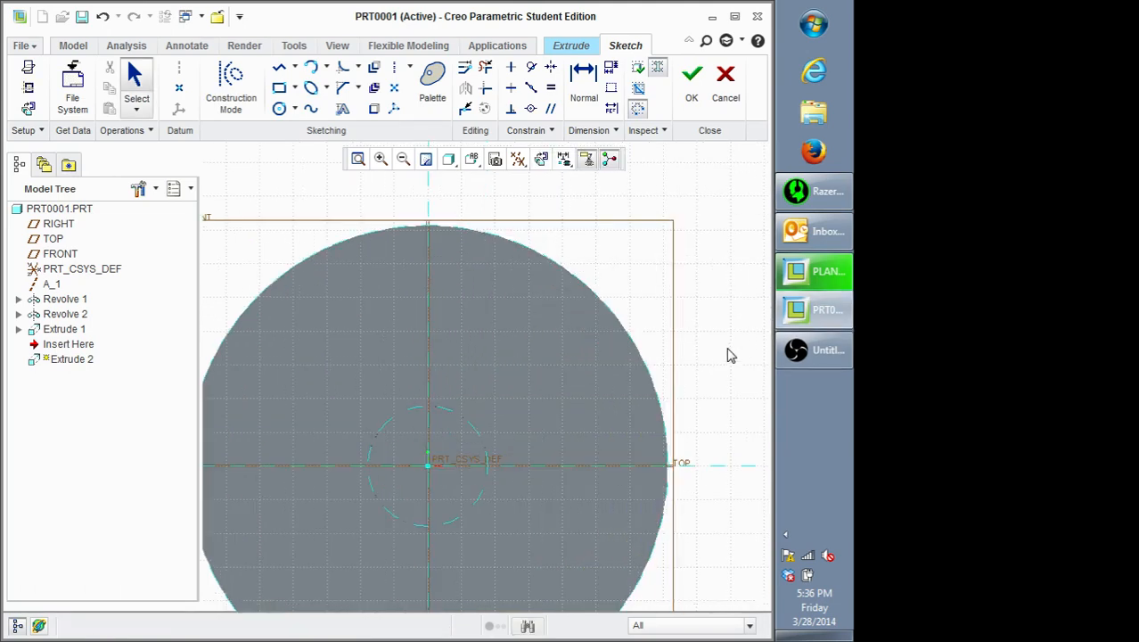
pyautogui.scroll(-1, 728, 355)
pyautogui.scroll(3, 577, 437)
pyautogui.scroll(-4, 506, 438)
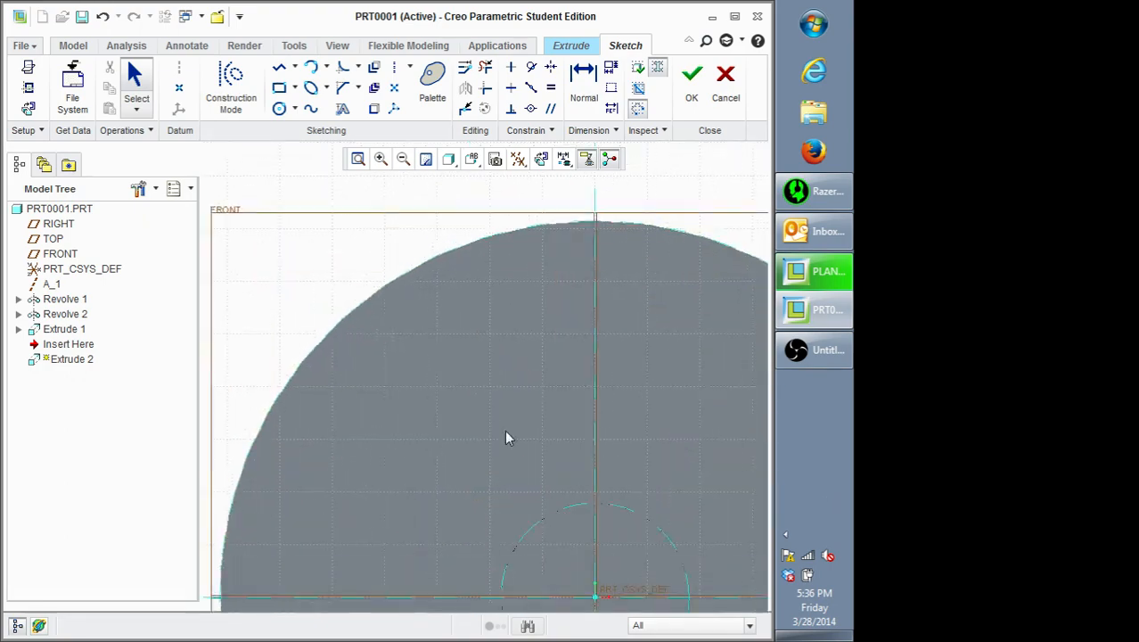
pyautogui.scroll(5, 641, 496)
pyautogui.scroll(-3, 706, 480)
pyautogui.scroll(-2, 706, 480)
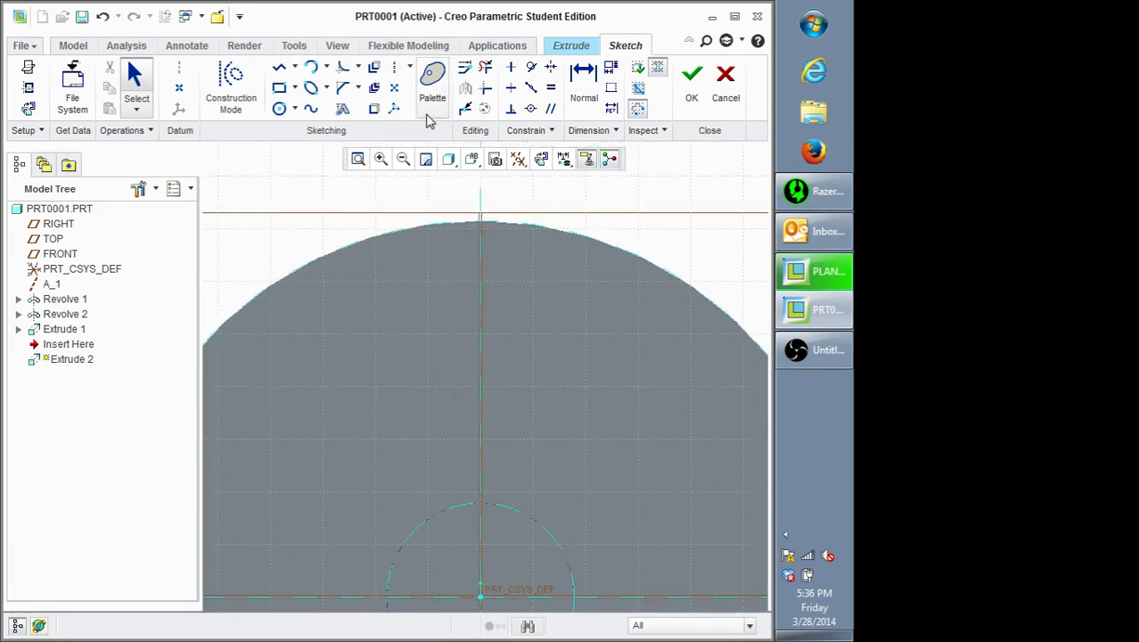
pyautogui.click(279, 68)
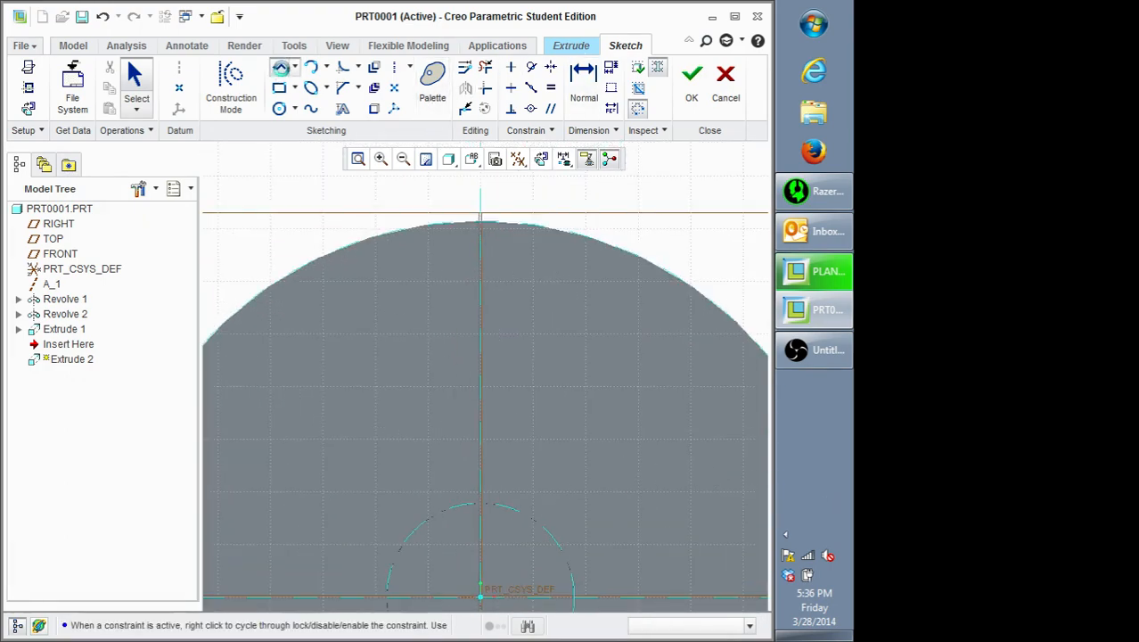
pyautogui.click(437, 303)
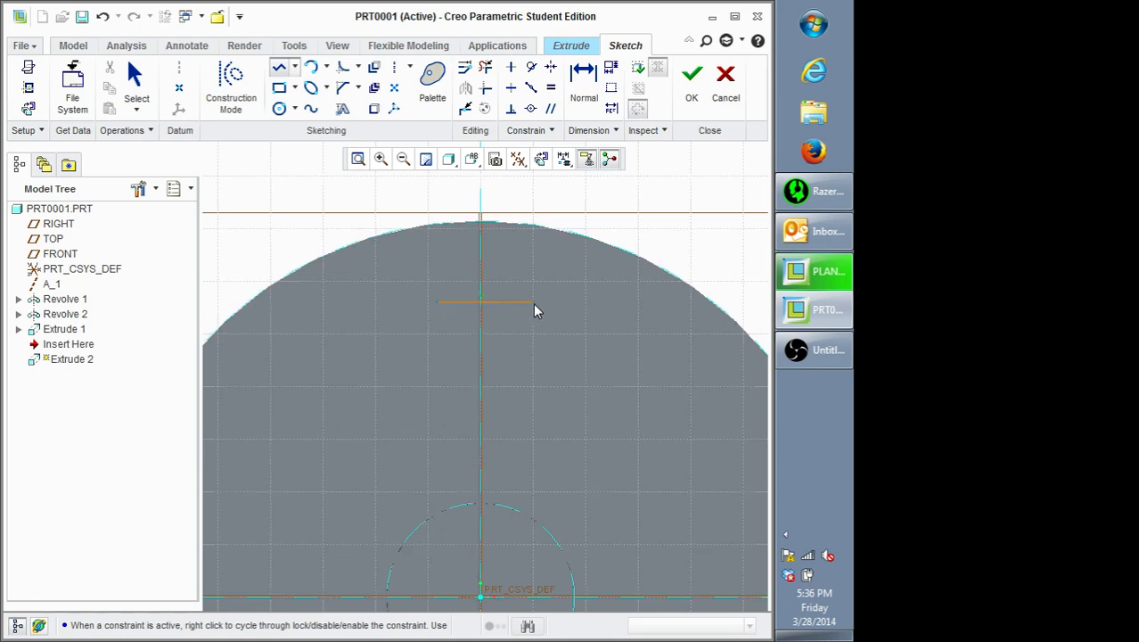
pyautogui.click(523, 303)
pyautogui.click(565, 363)
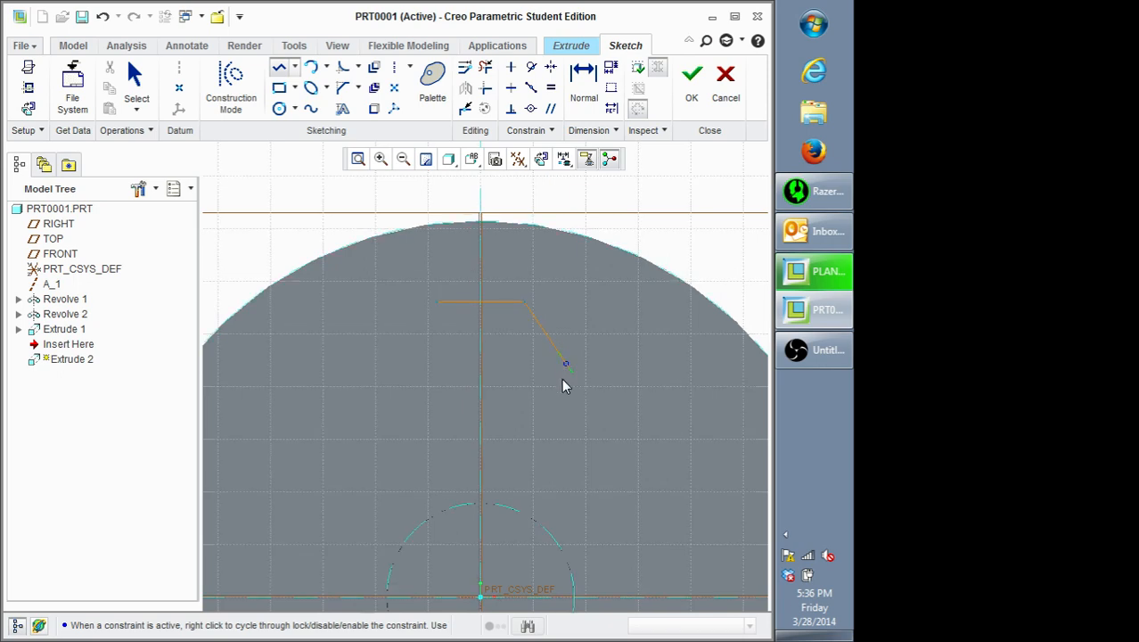
pyautogui.click(565, 427)
pyautogui.click(424, 473)
pyautogui.click(378, 419)
pyautogui.click(377, 353)
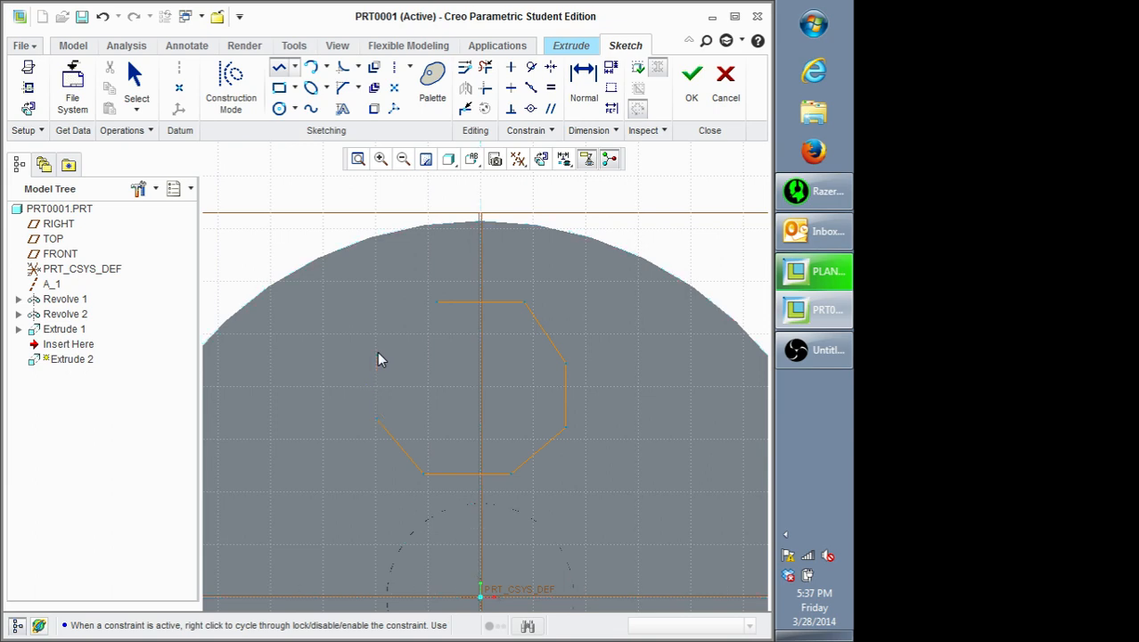
pyautogui.click(437, 303)
pyautogui.middleClick(460, 388)
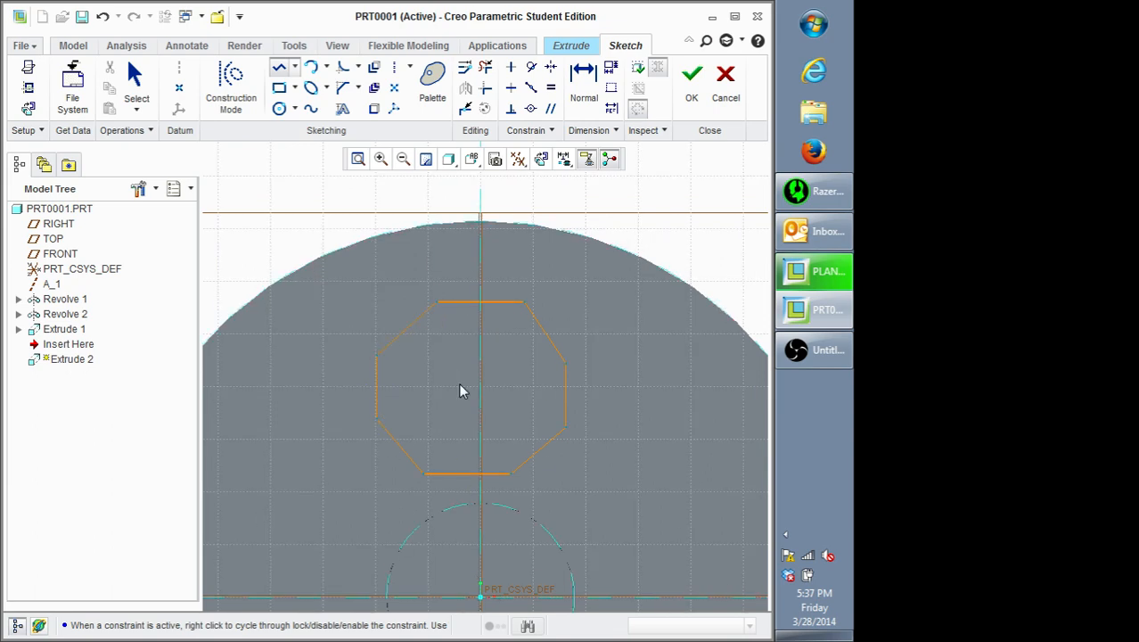
pyautogui.middleClick(459, 388)
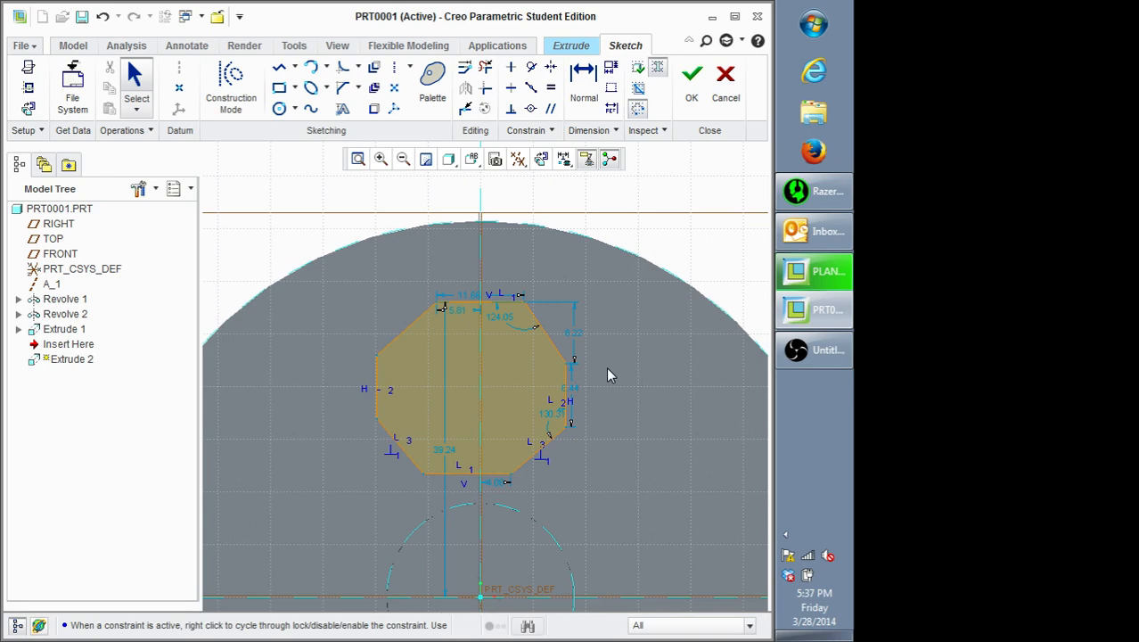
# Step: Constrain the octagon's top, upper-right, vertical right and lower-right sides to equal lengths
pyautogui.click(551, 89)
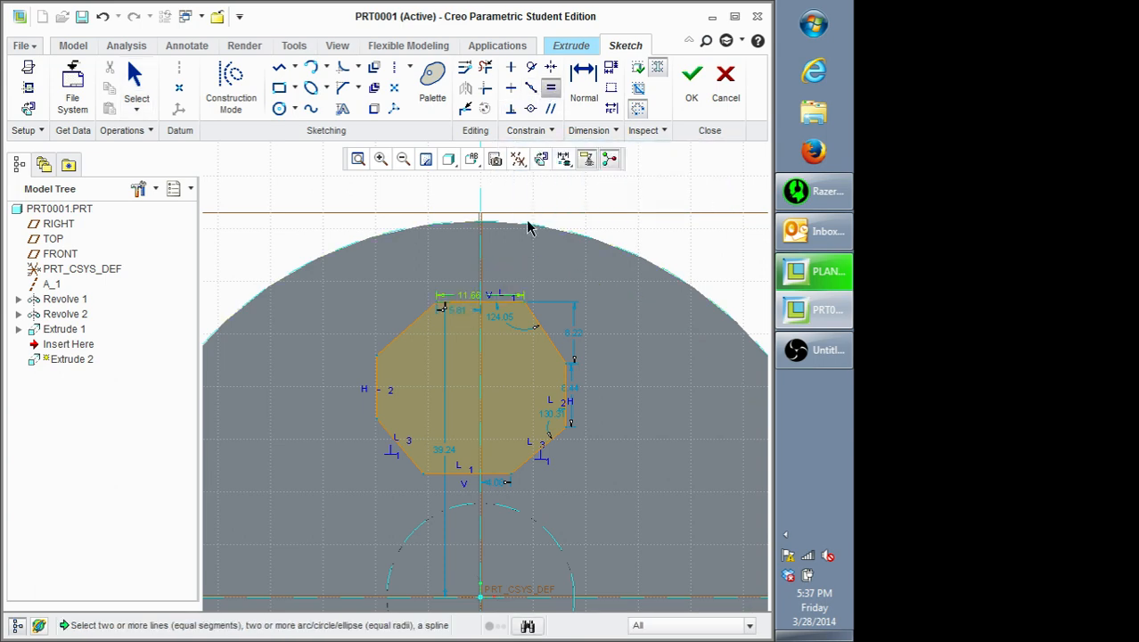
pyautogui.click(550, 335)
pyautogui.click(496, 305)
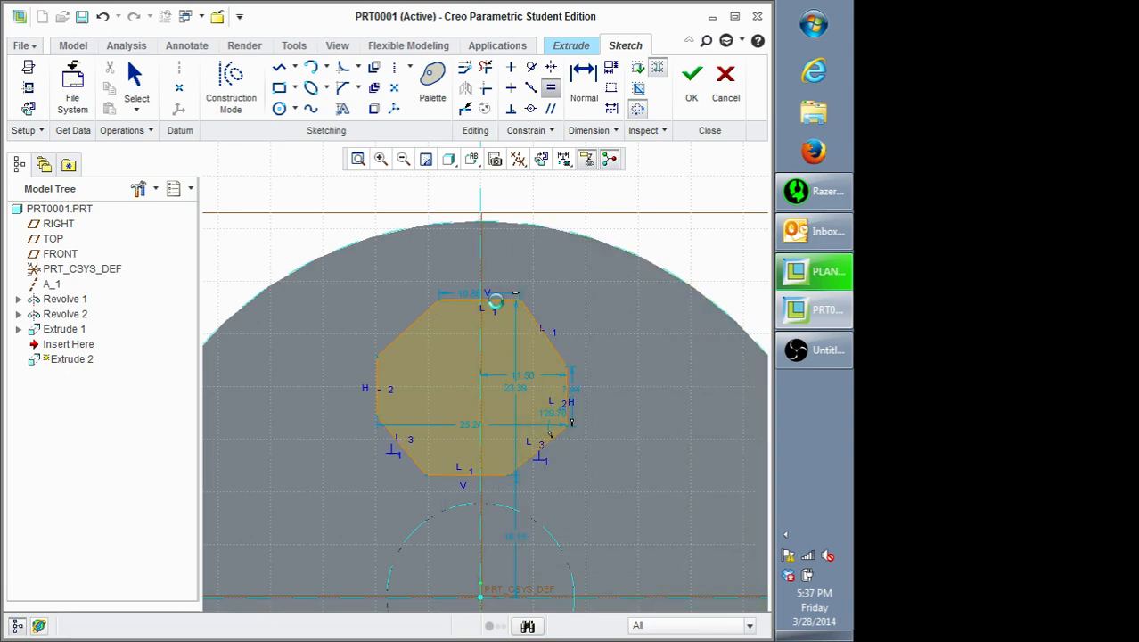
pyautogui.click(564, 399)
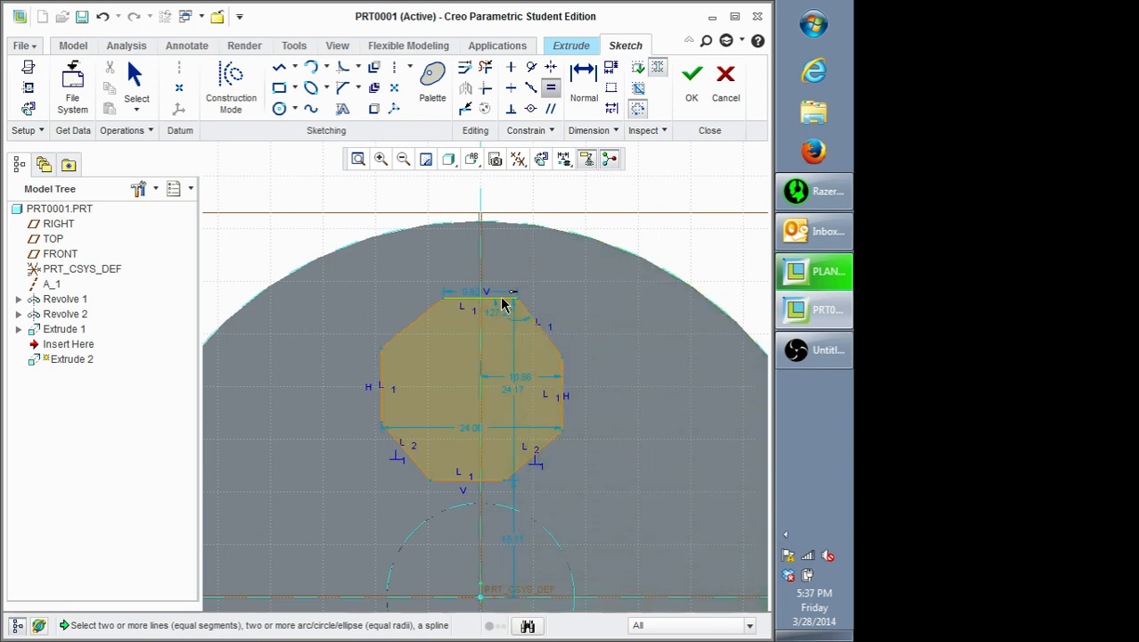
pyautogui.click(529, 465)
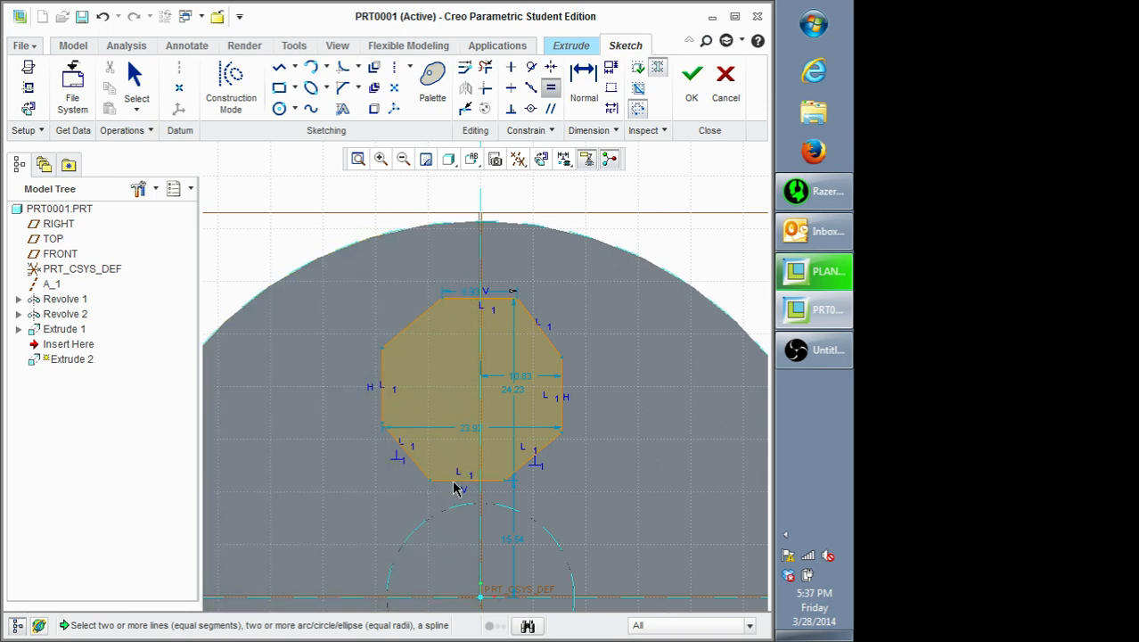
# Step: Apply an equal-length constraint to the octagon's top and lower-left sides, resolving the conflict by deleting the third listed constraint
pyautogui.click(469, 304)
pyautogui.click(398, 445)
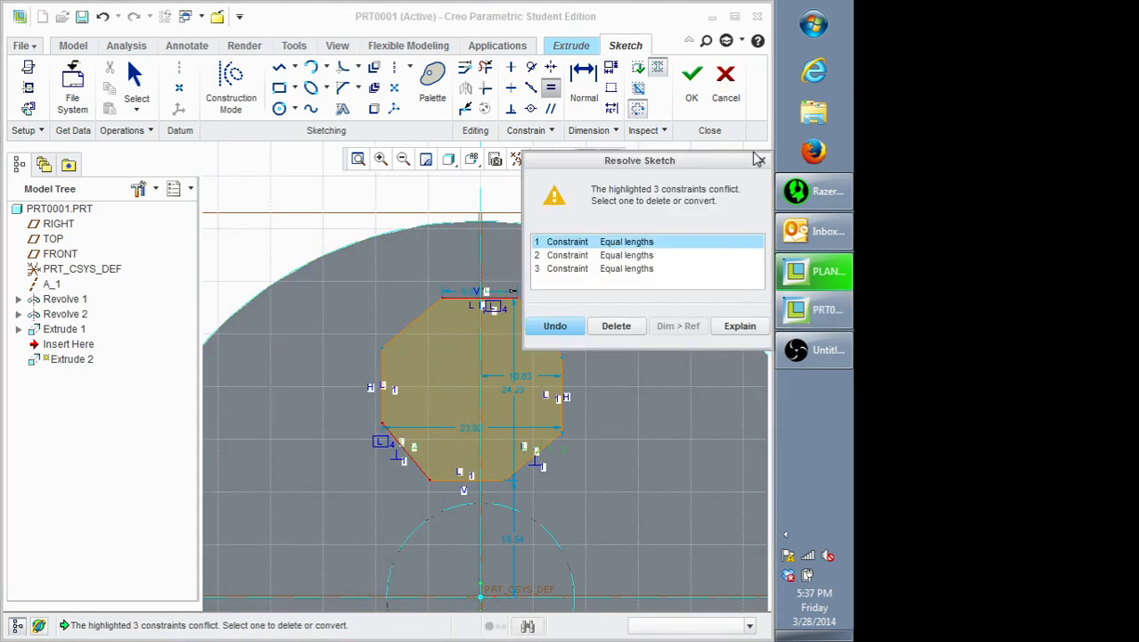
pyautogui.click(611, 270)
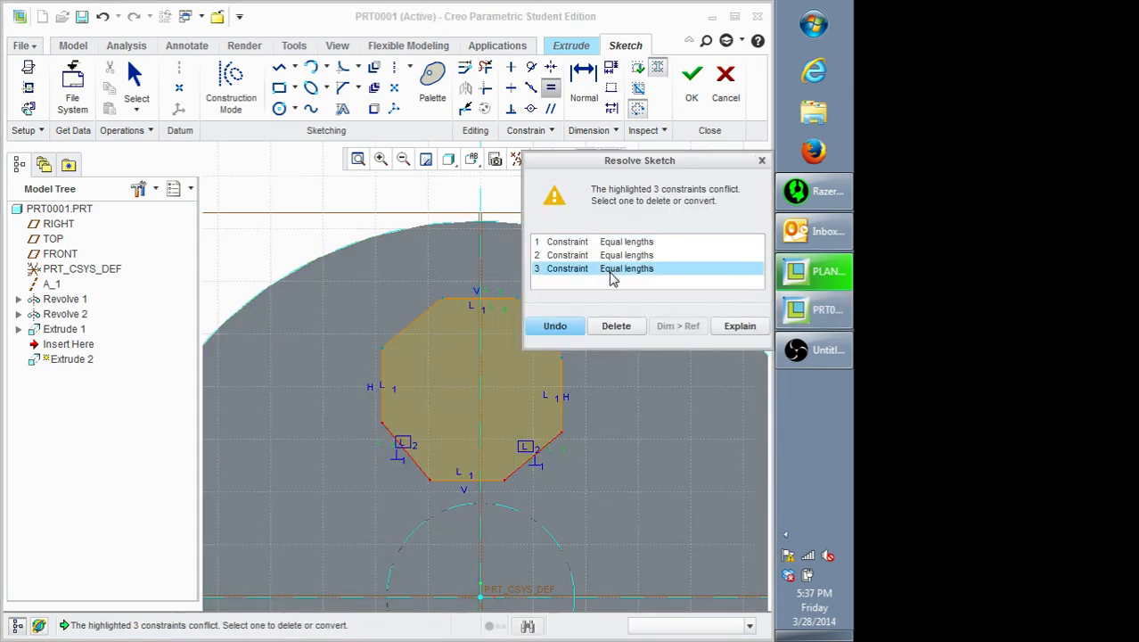
pyautogui.click(615, 327)
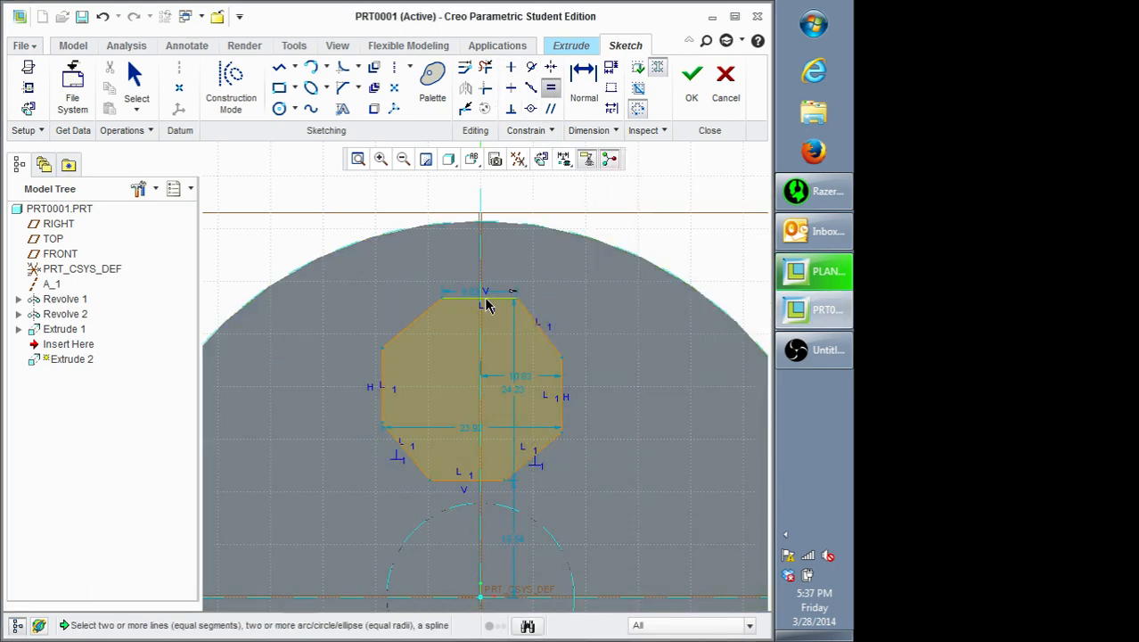
# Step: Apply equal lengths to the octagon's vertical left and upper-left sides, deleting the first listed constraint to resolve the conflict
pyautogui.click(382, 378)
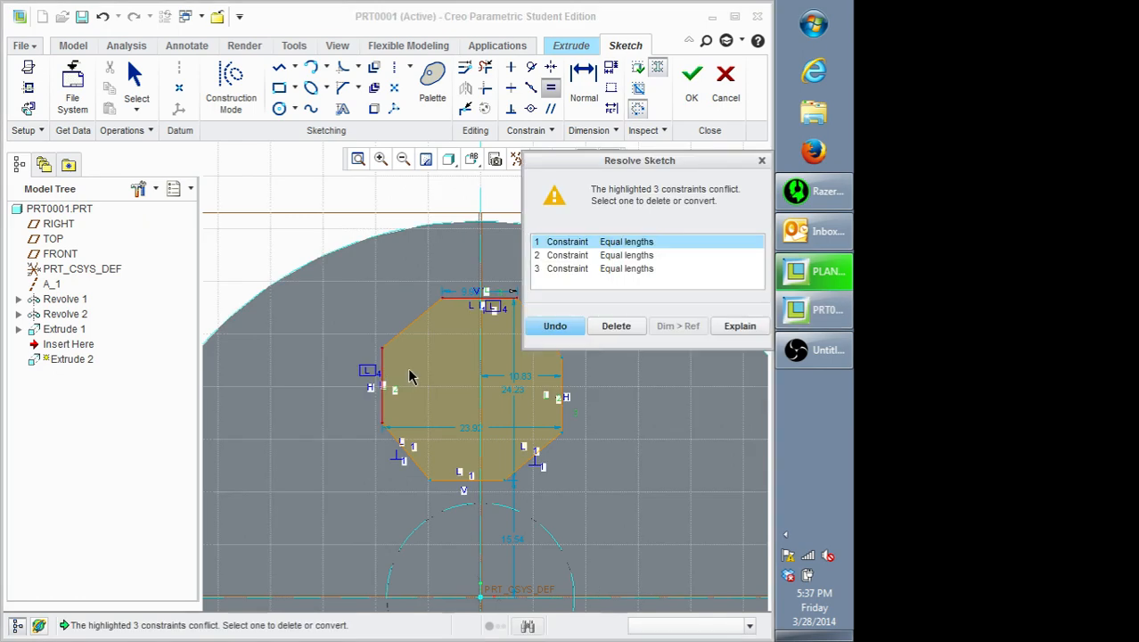
pyautogui.click(615, 269)
pyautogui.click(620, 256)
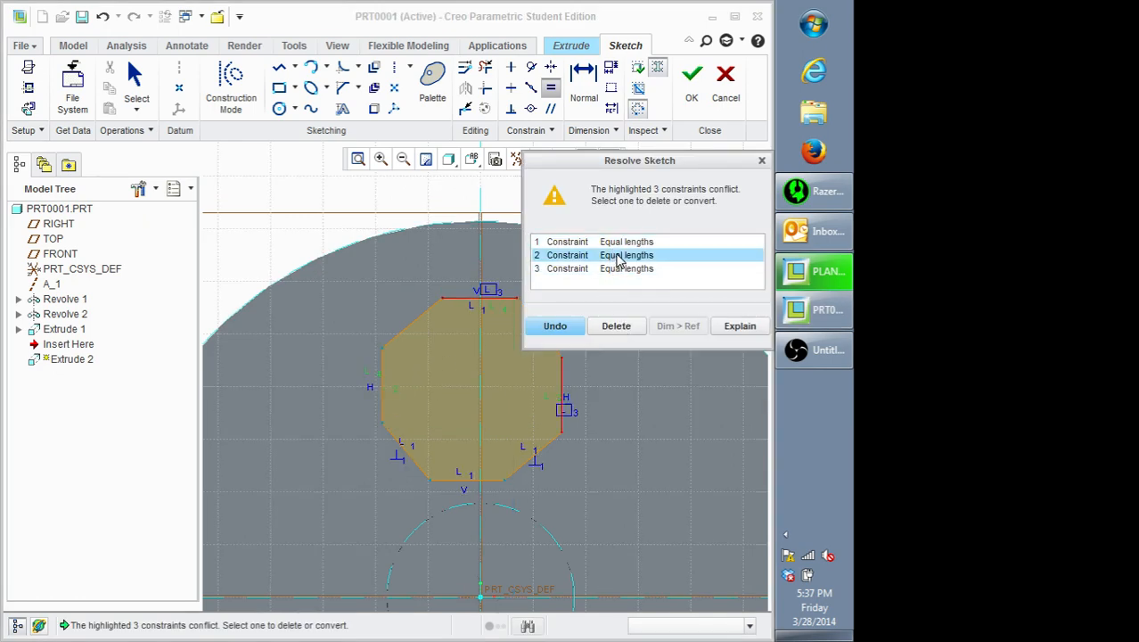
pyautogui.click(620, 243)
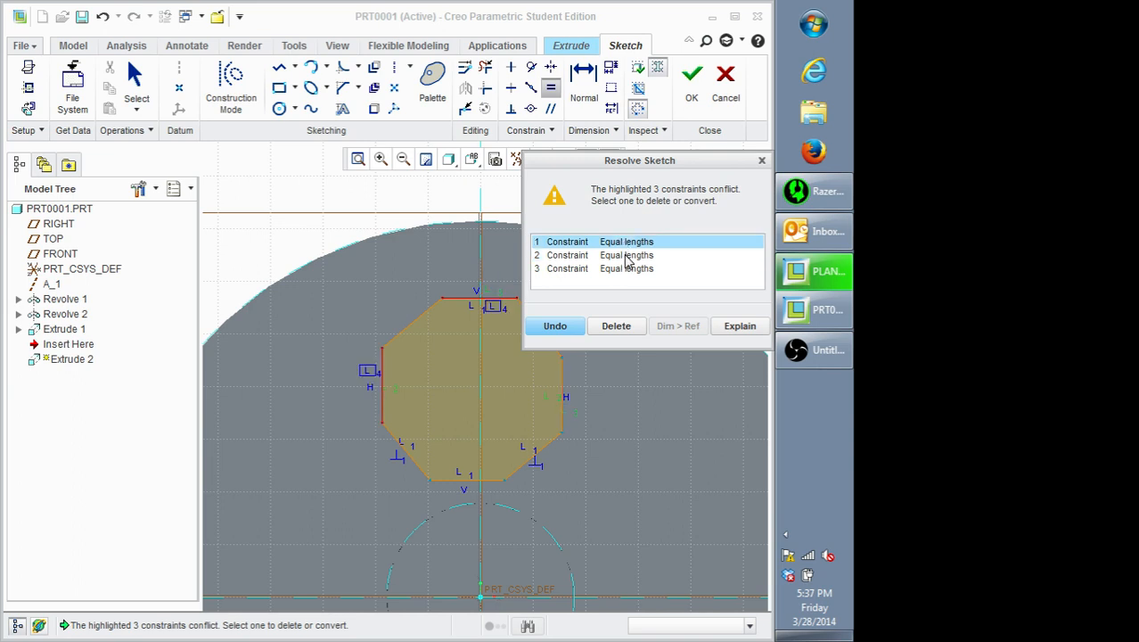
pyautogui.click(616, 326)
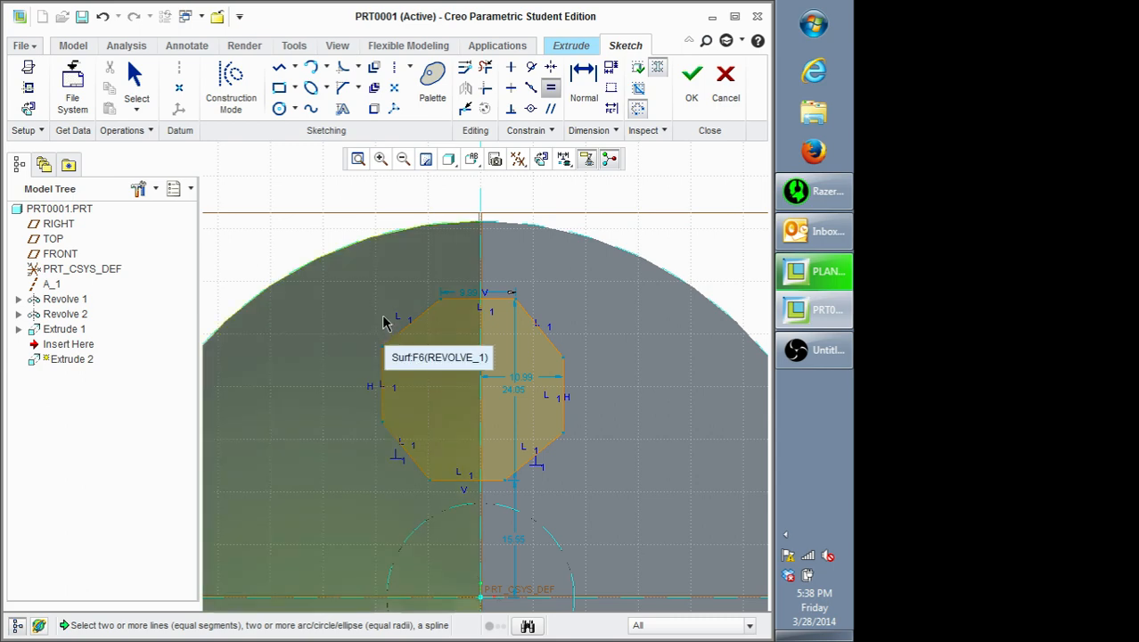
pyautogui.scroll(-2, 578, 203)
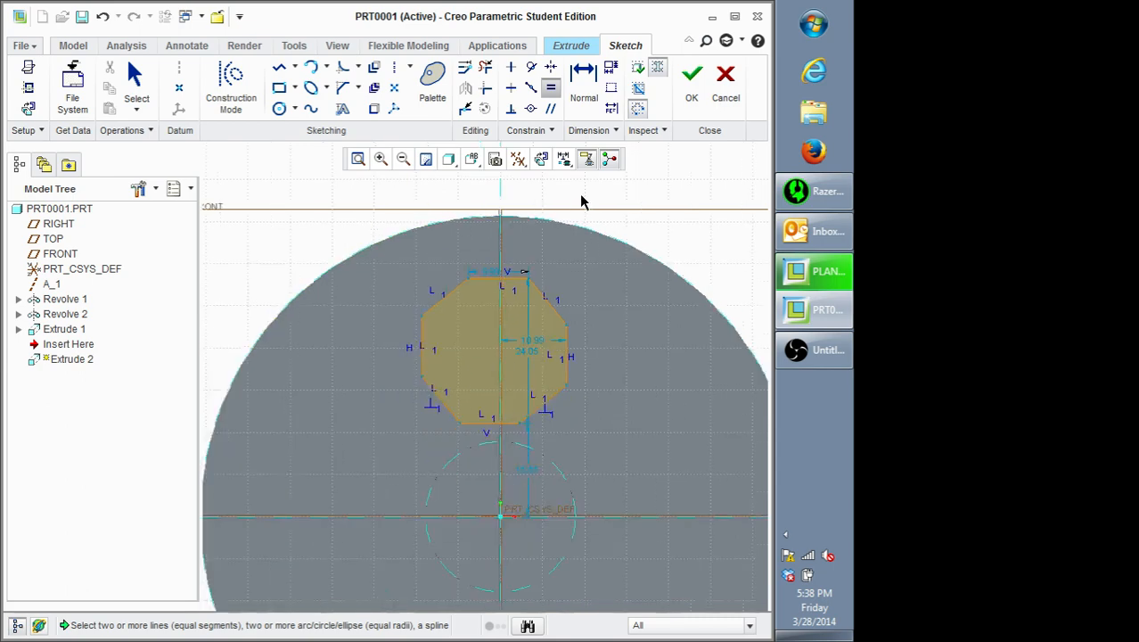
pyautogui.press('Escape')
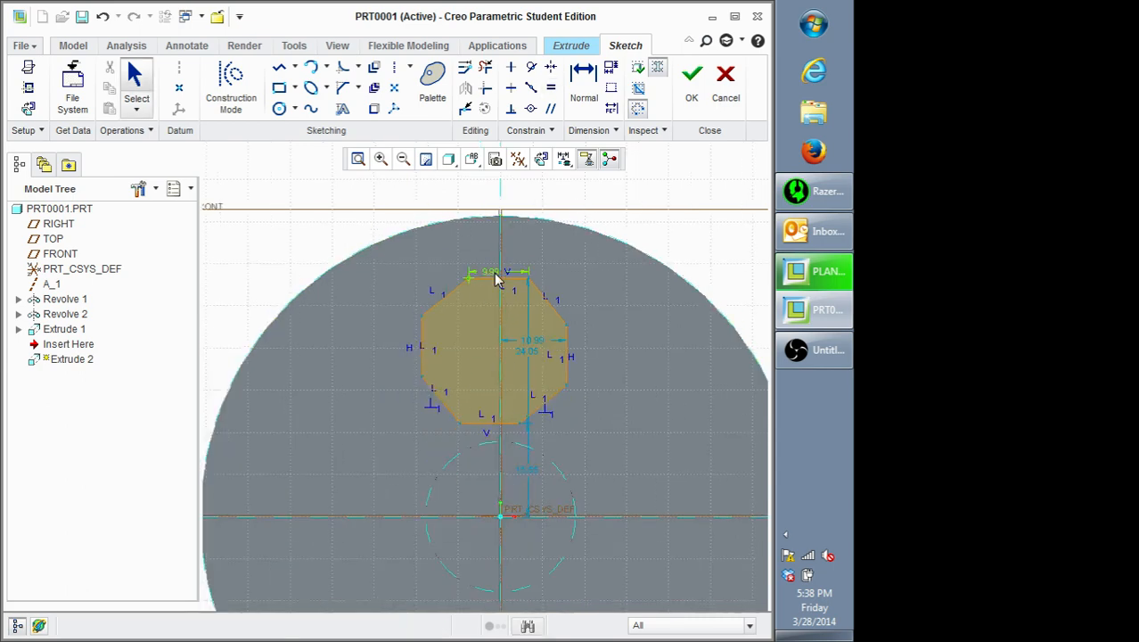
# Step: Move the top side's length dimension above the hub's outline and try to set it to 5
pyautogui.moveTo(494, 271); pyautogui.dragTo(524, 203)
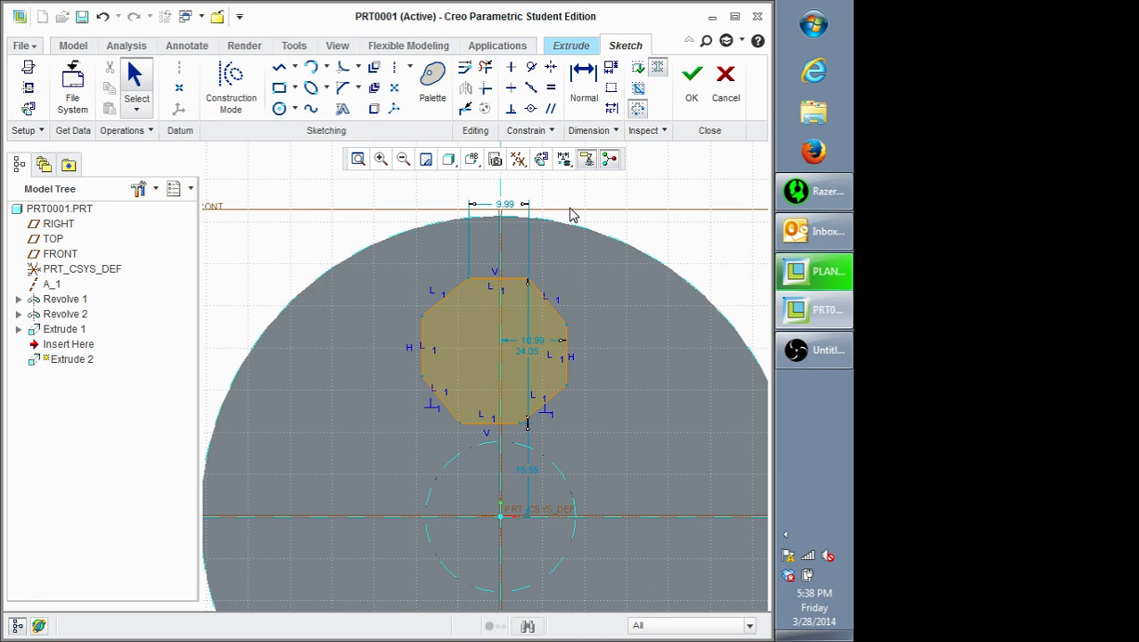
pyautogui.doubleClick(505, 210)
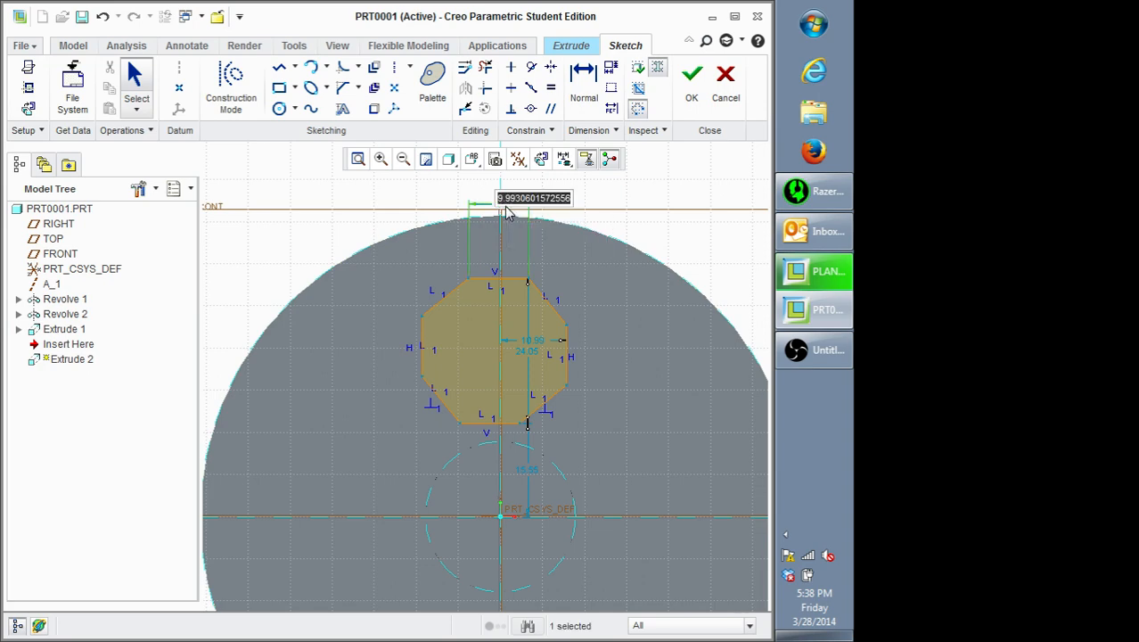
pyautogui.write('5')
pyautogui.press('Return')
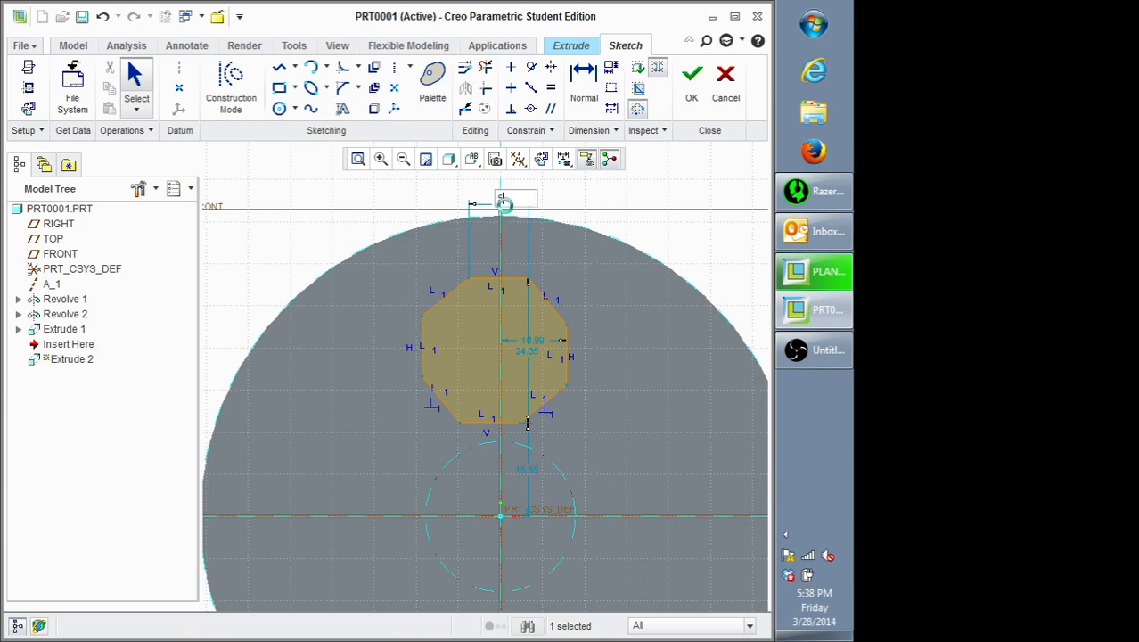
pyautogui.click(564, 205)
# Step: Try 5 for the distance from the vertical centerline to the octagon's right side, and settle on 10
pyautogui.doubleClick(534, 343)
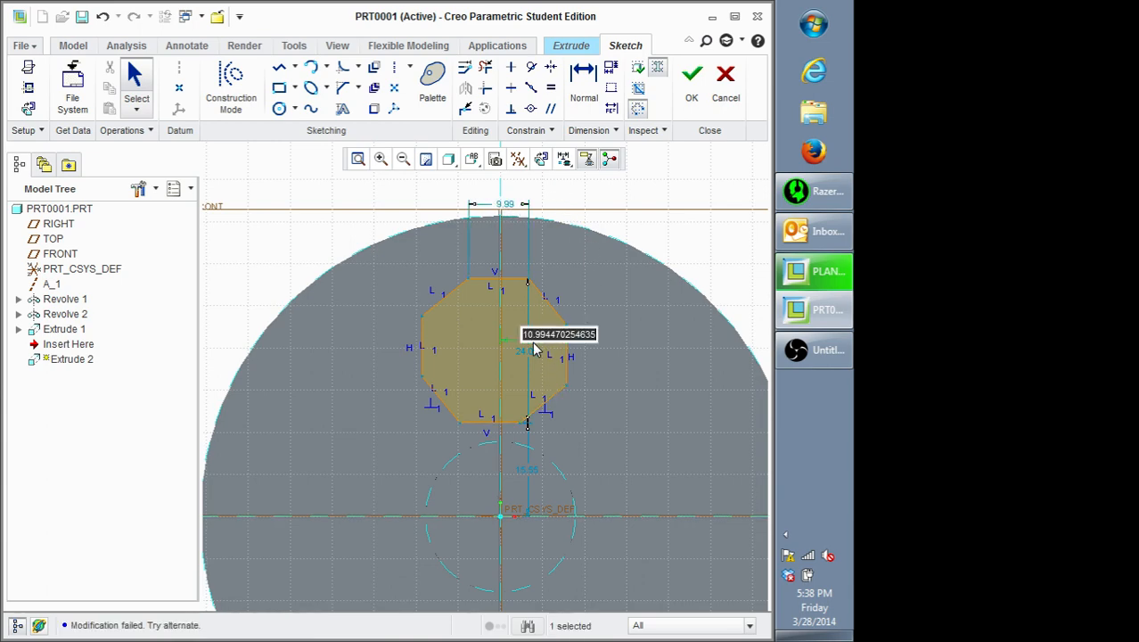
pyautogui.write('5')
pyautogui.press('Return')
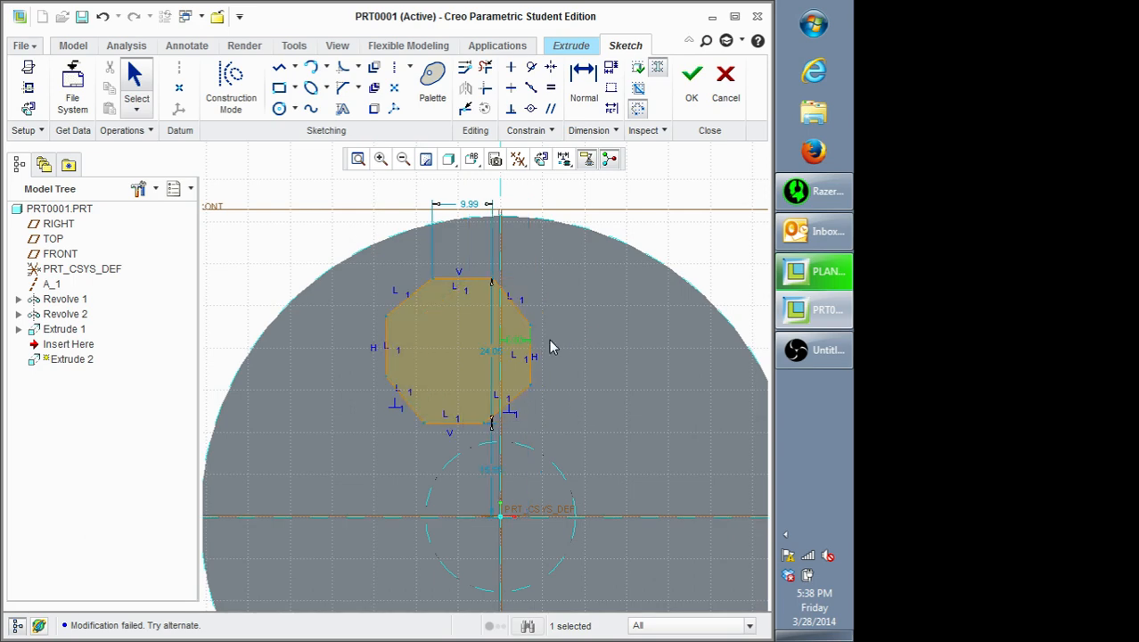
pyautogui.doubleClick(516, 348)
pyautogui.write('10')
pyautogui.press('Return')
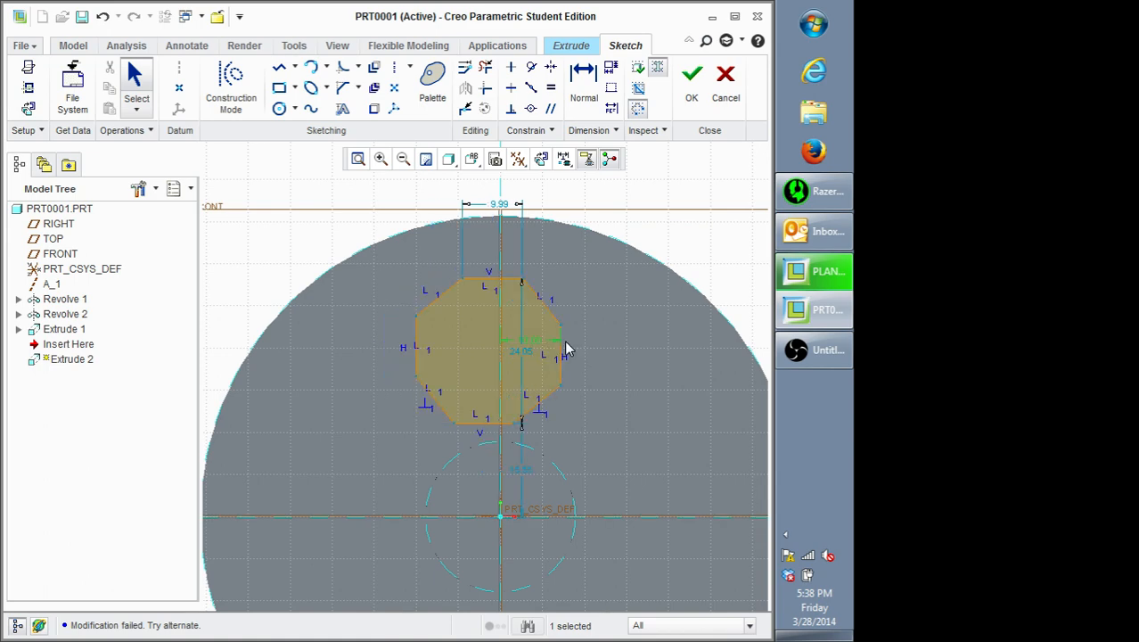
# Step: Try to set the top side's length to 5, and delete the perpendicular constraint between the two lower slanted sides
pyautogui.doubleClick(499, 208)
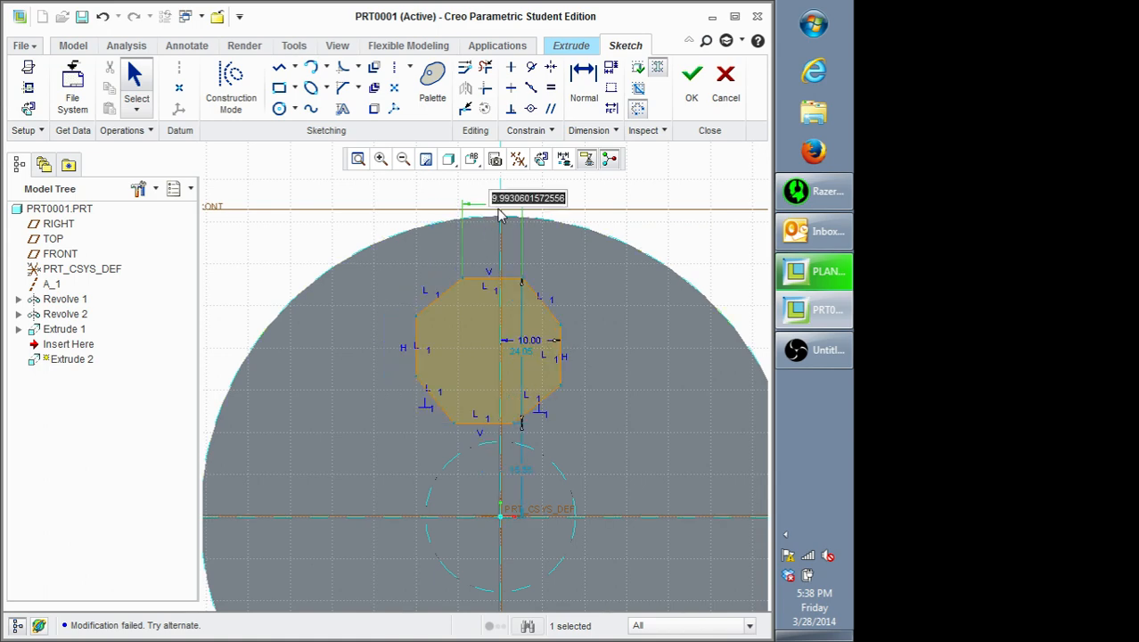
pyautogui.write('5')
pyautogui.press('Return')
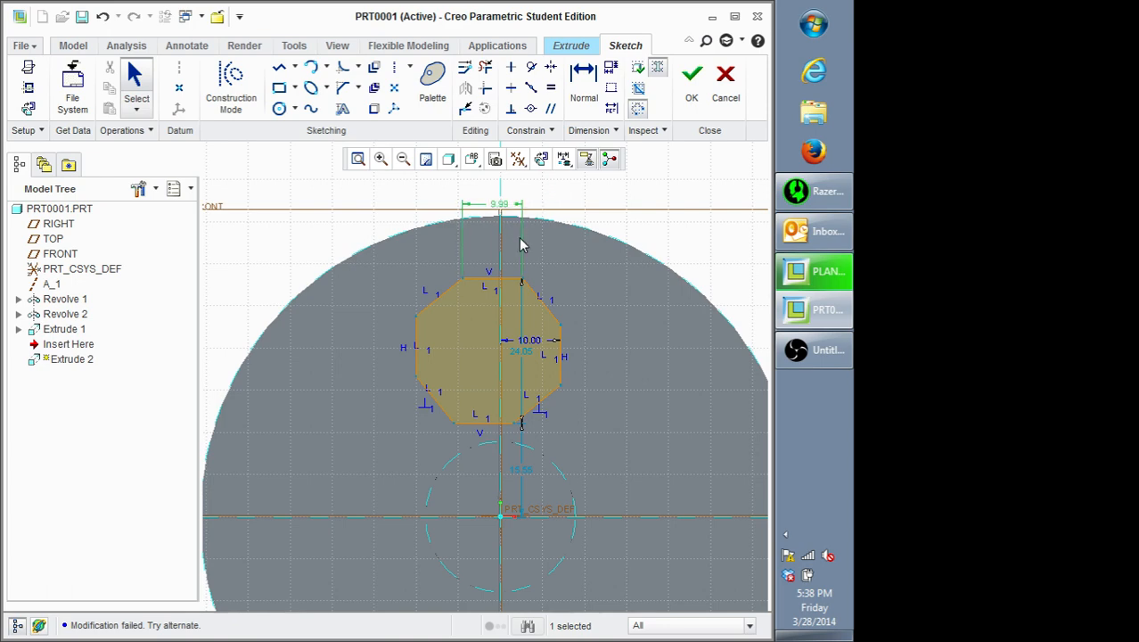
pyautogui.click(429, 407)
pyautogui.press('Delete')
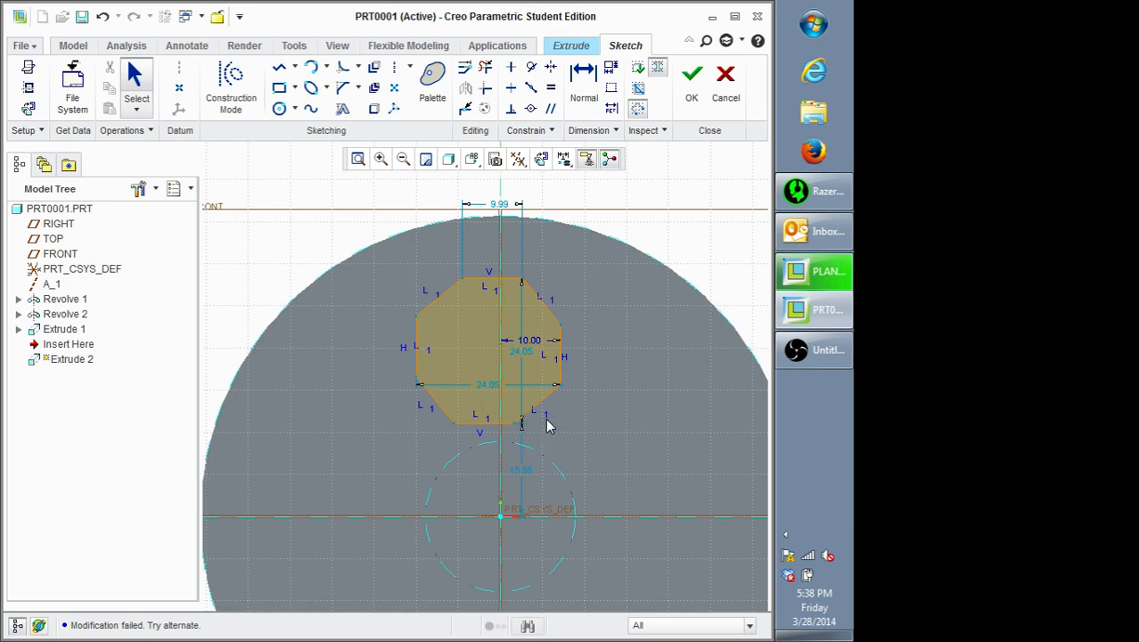
# Step: Try to set the octagon's top side length to 10 and start replacing that dimension
pyautogui.doubleClick(500, 206)
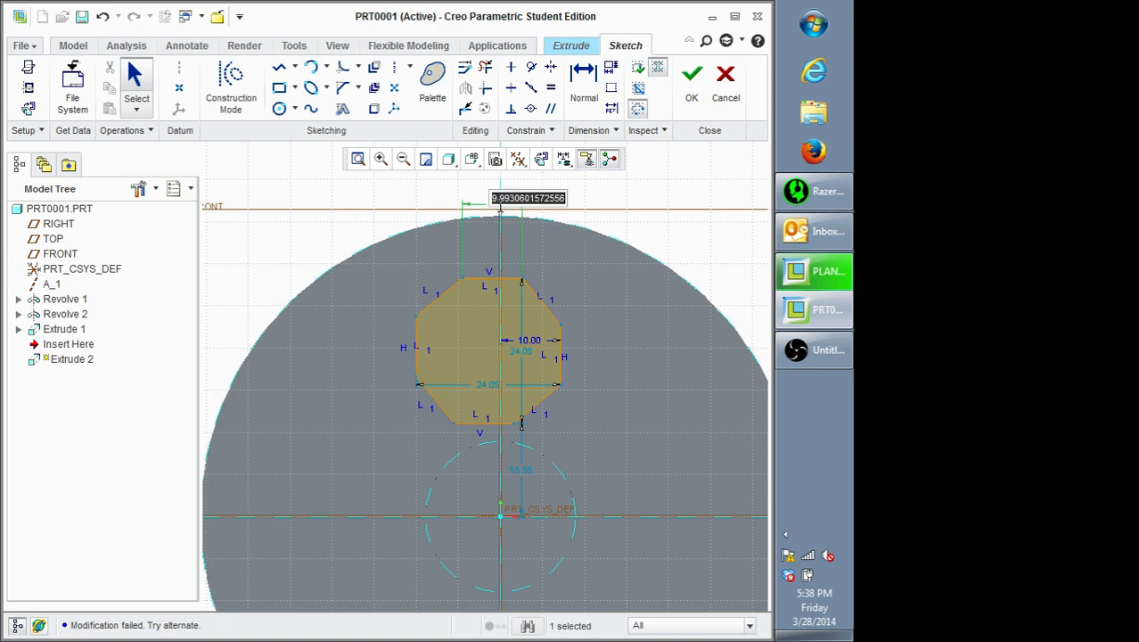
pyautogui.write('10')
pyautogui.press('Return')
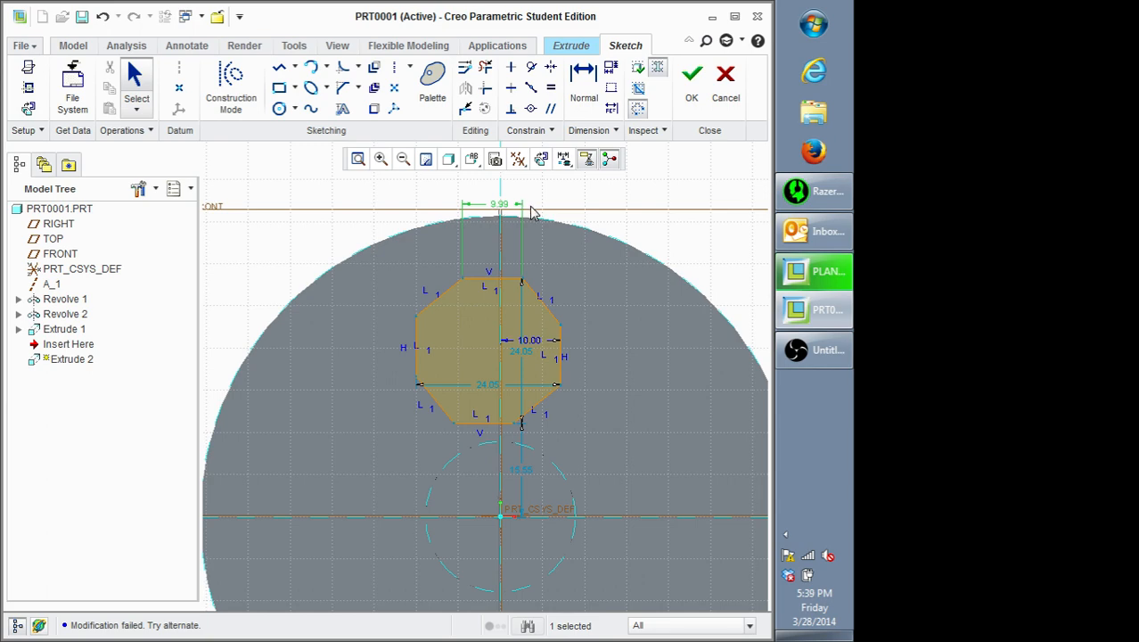
pyautogui.rightClick(529, 207)
pyautogui.click(571, 221)
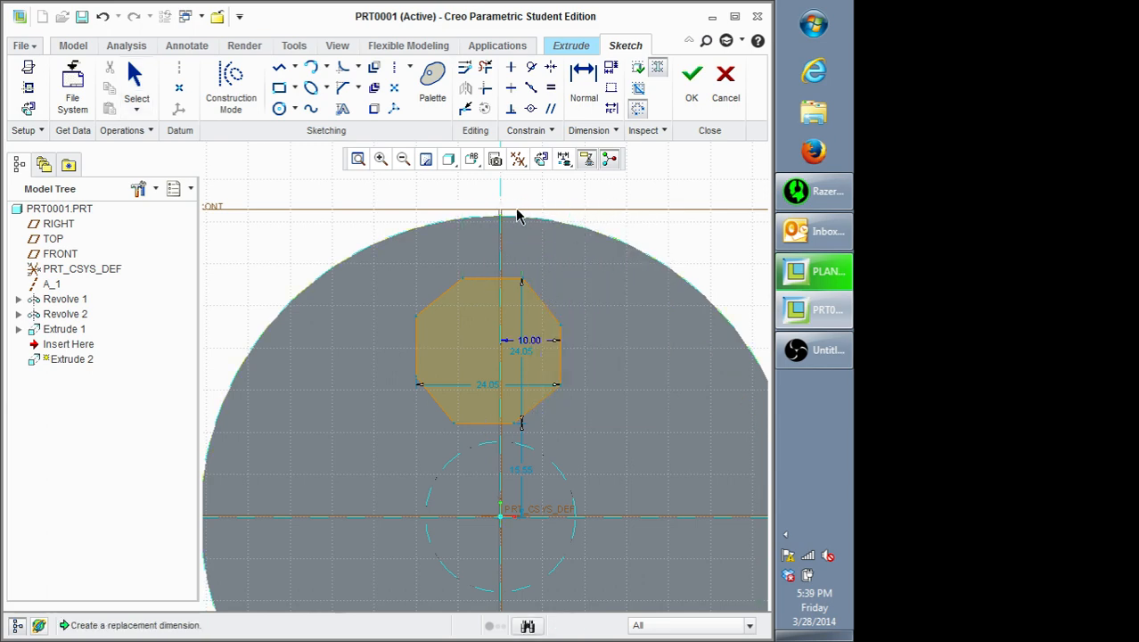
# Step: Dimension the length of the octagon's top side, placing the dimension above the hub's outline
pyautogui.click(584, 80)
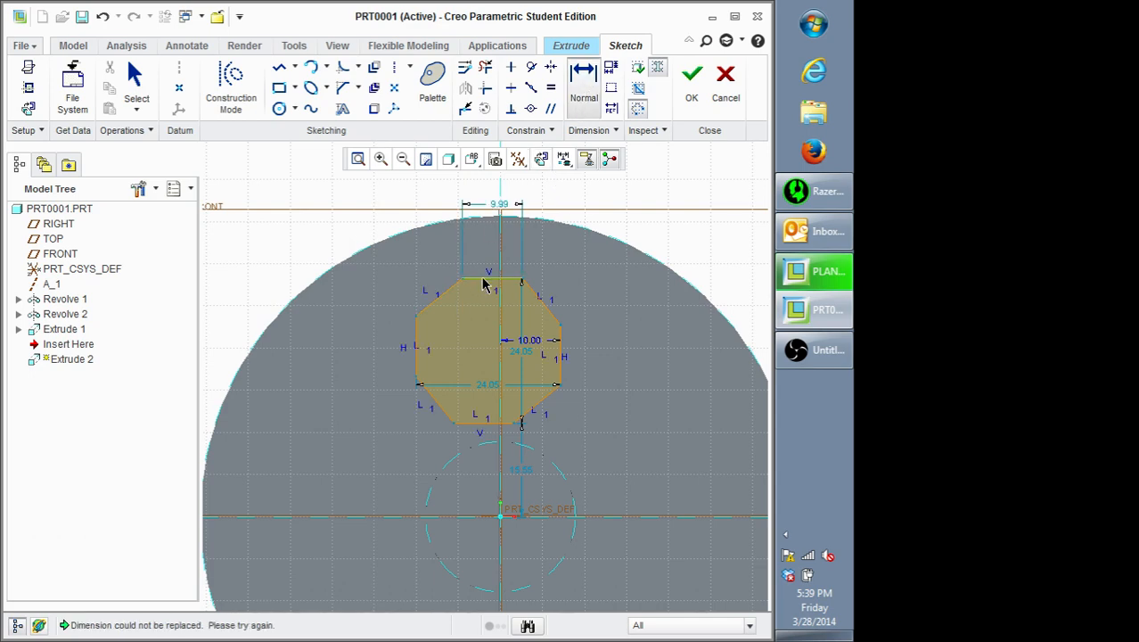
pyautogui.click(482, 278)
pyautogui.scroll(1, 413, 179)
pyautogui.middleClick(413, 180)
pyautogui.scroll(-1, 421, 186)
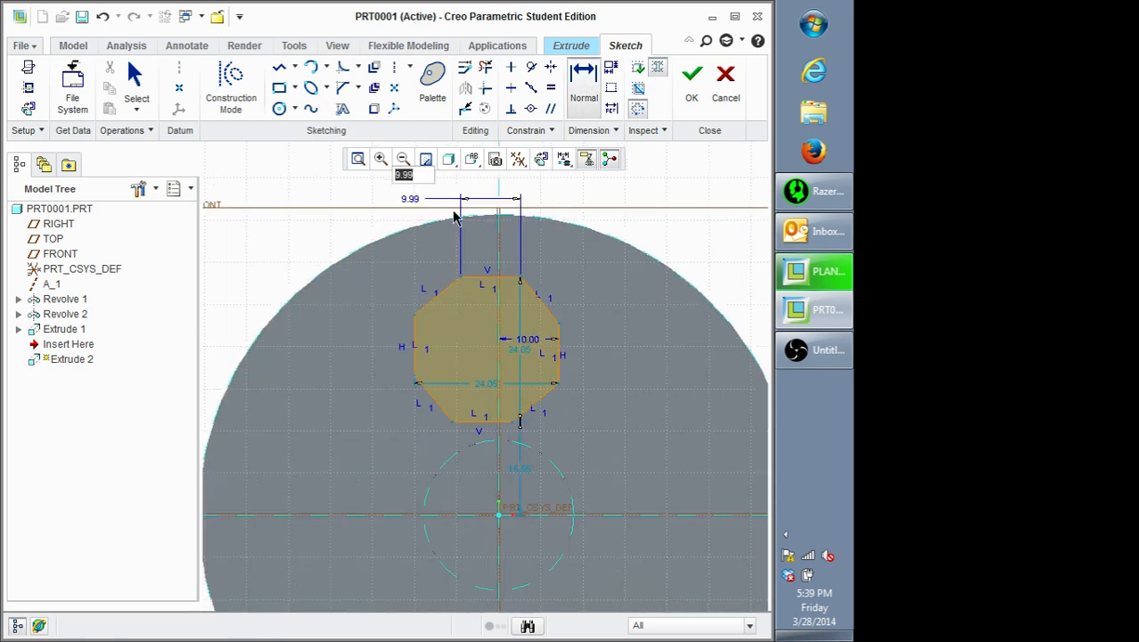
pyautogui.press('Return')
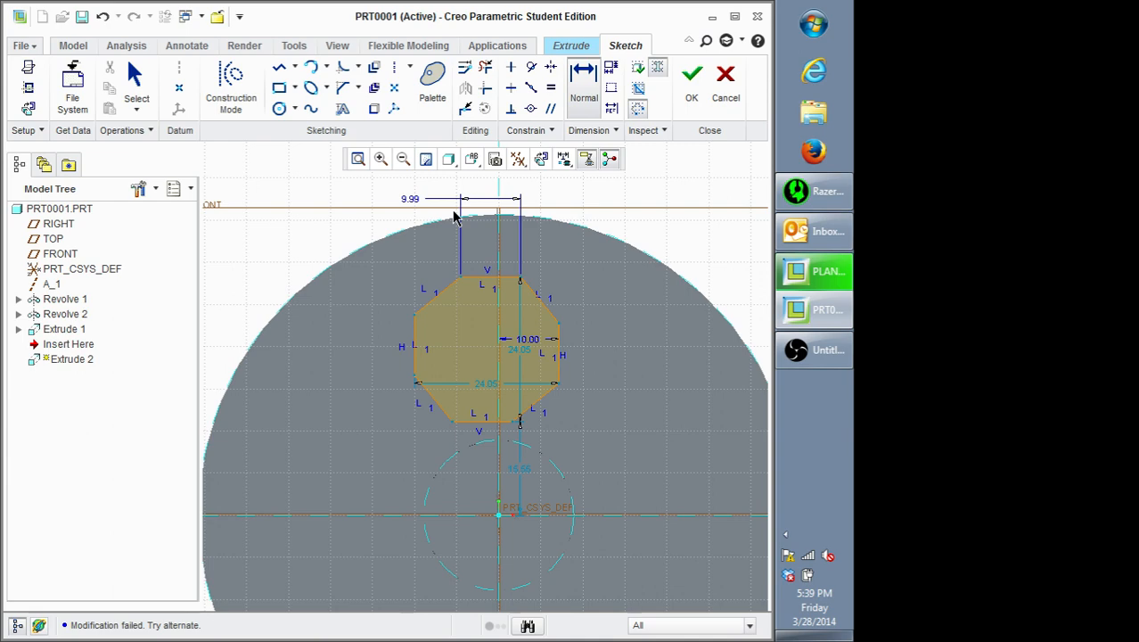
# Step: Set the octagon's overall width between its two vertical sides to 10
pyautogui.scroll(-2, 707, 224)
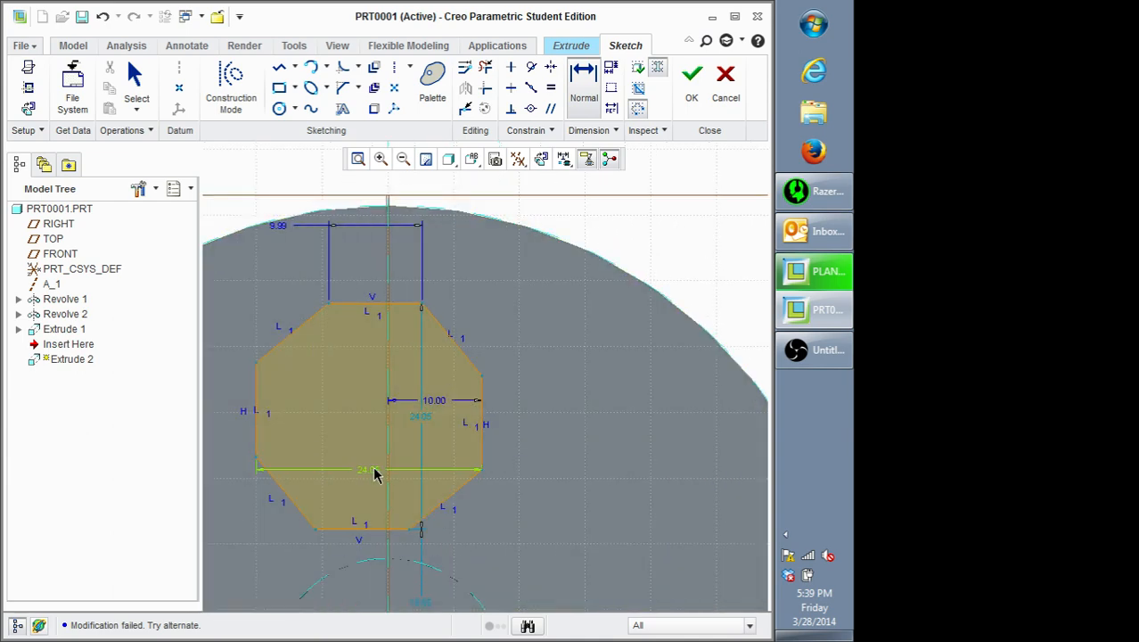
pyautogui.doubleClick(374, 474)
pyautogui.write('10')
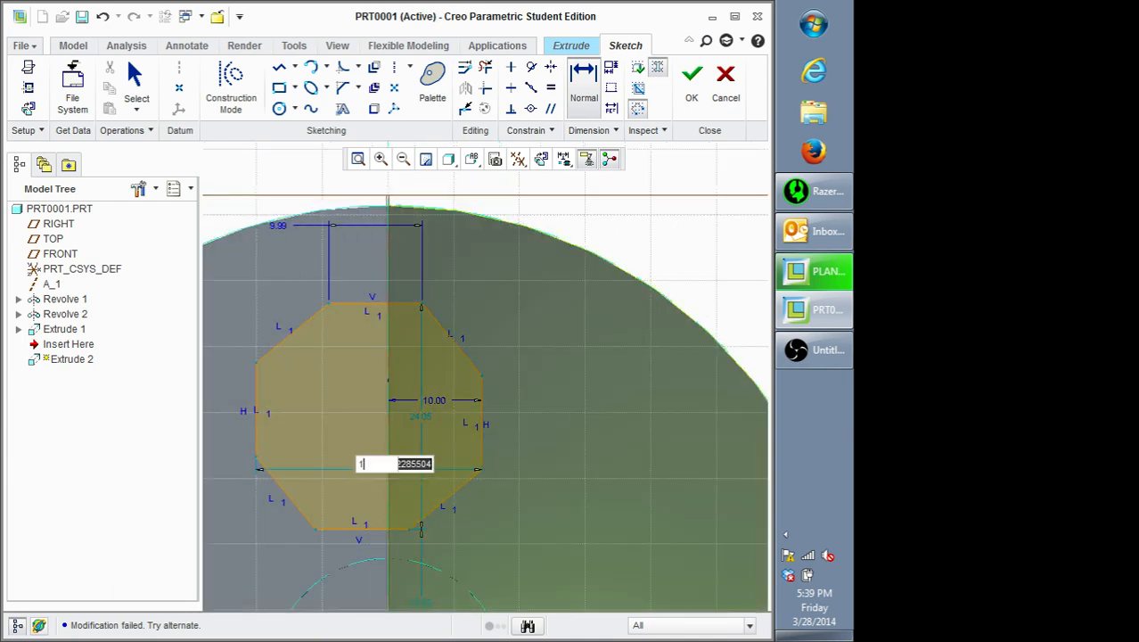
pyautogui.press('Return')
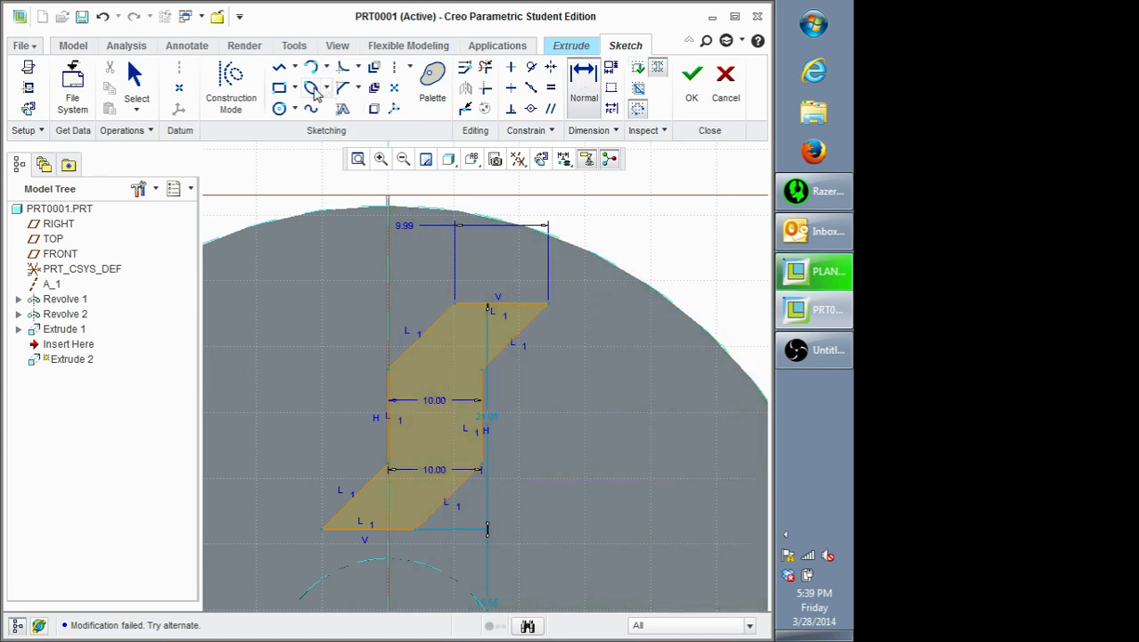
# Step: Abandon the distorted octagon sketch without keeping it and open the extrude's placement settings
pyautogui.scroll(-5, 615, 301)
pyautogui.scroll(4, 682, 376)
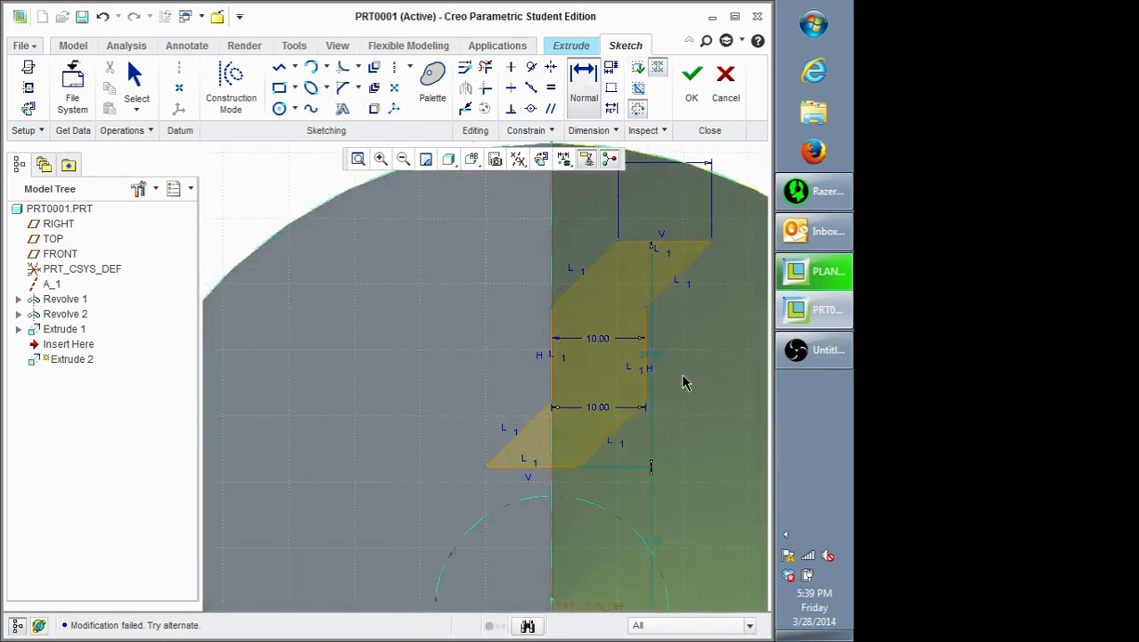
pyautogui.scroll(-3, 668, 376)
pyautogui.scroll(3, 704, 305)
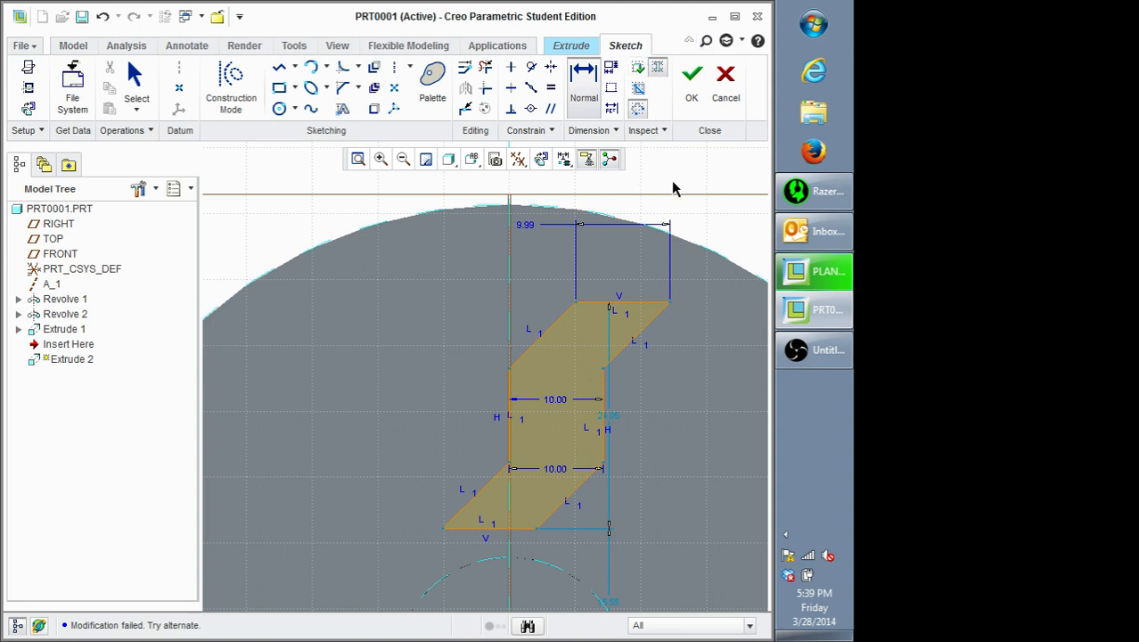
pyautogui.click(725, 100)
pyautogui.click(351, 346)
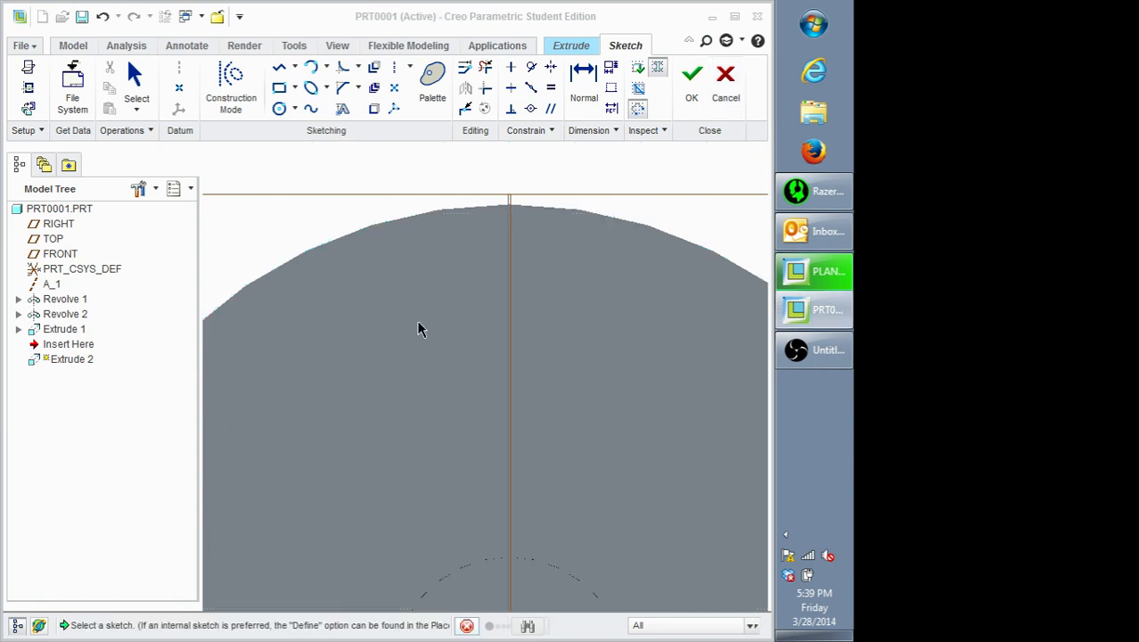
pyautogui.click(96, 130)
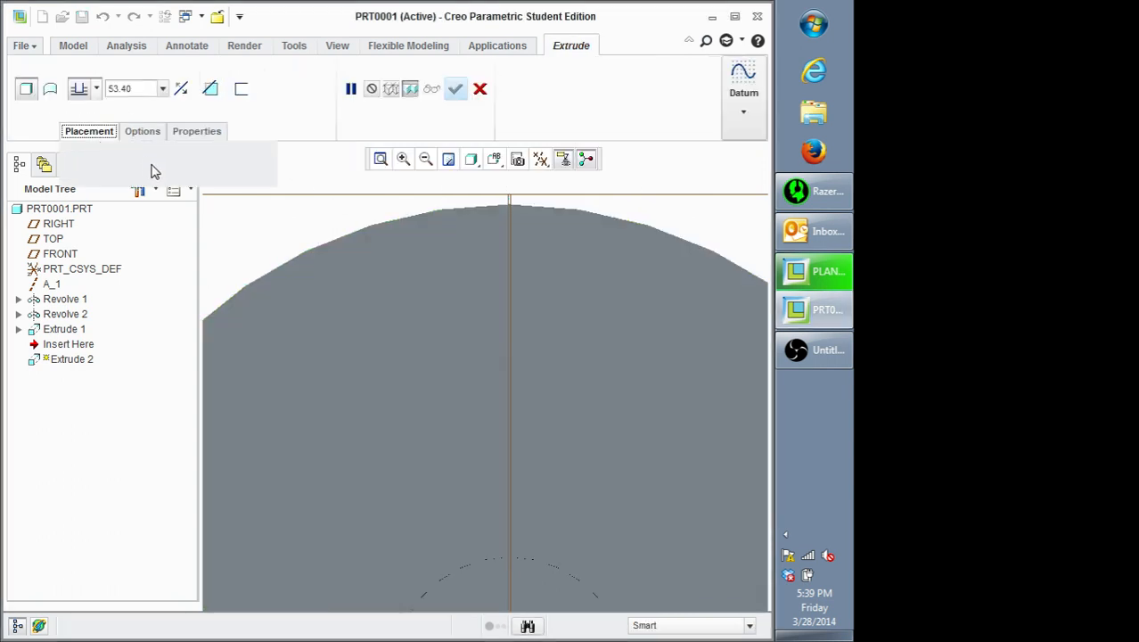
# Step: Define the extrude's sketch on the hub's flat rear face, with the RIGHT datum plane as Left orientation reference, and enter the sketch
pyautogui.click(234, 185)
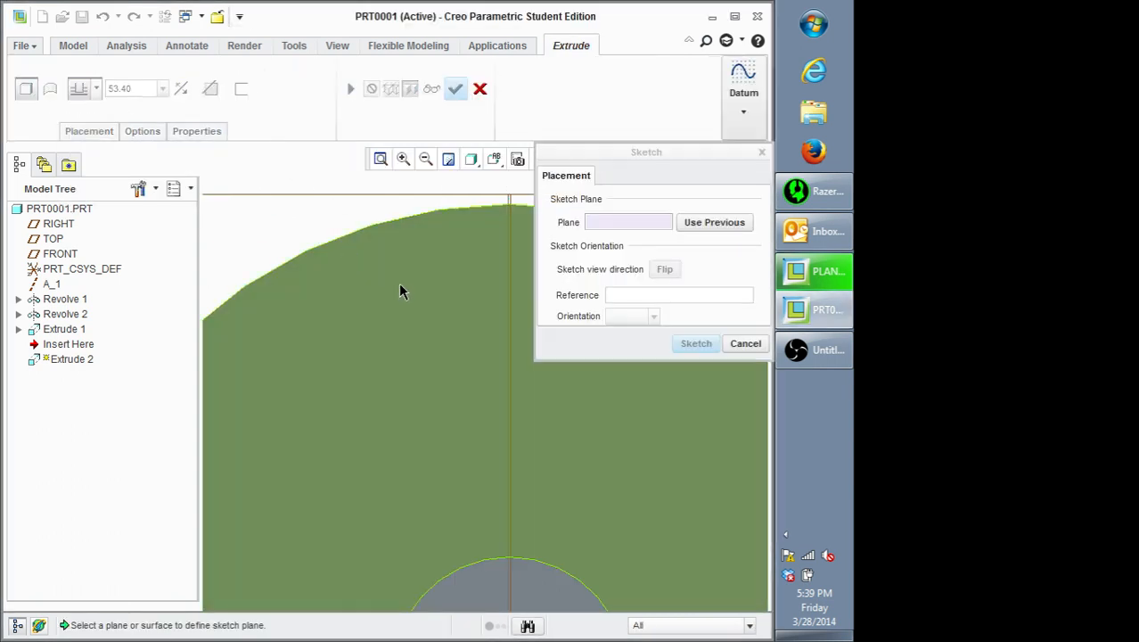
pyautogui.click(399, 282)
pyautogui.click(633, 296)
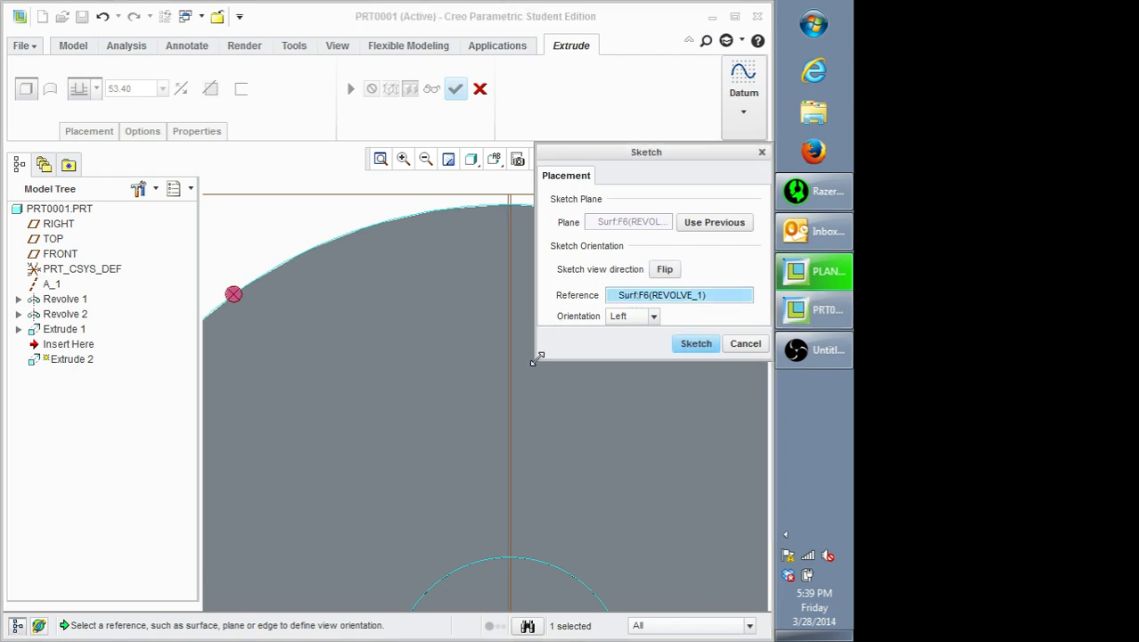
pyautogui.scroll(-5, 532, 365)
pyautogui.click(637, 432)
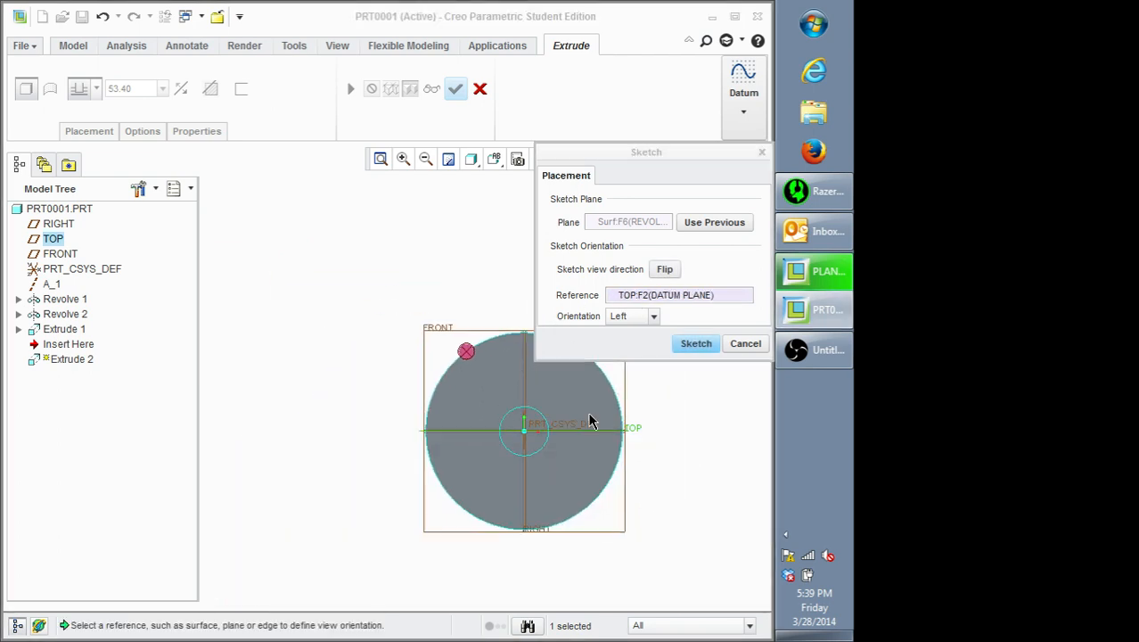
pyautogui.click(526, 383)
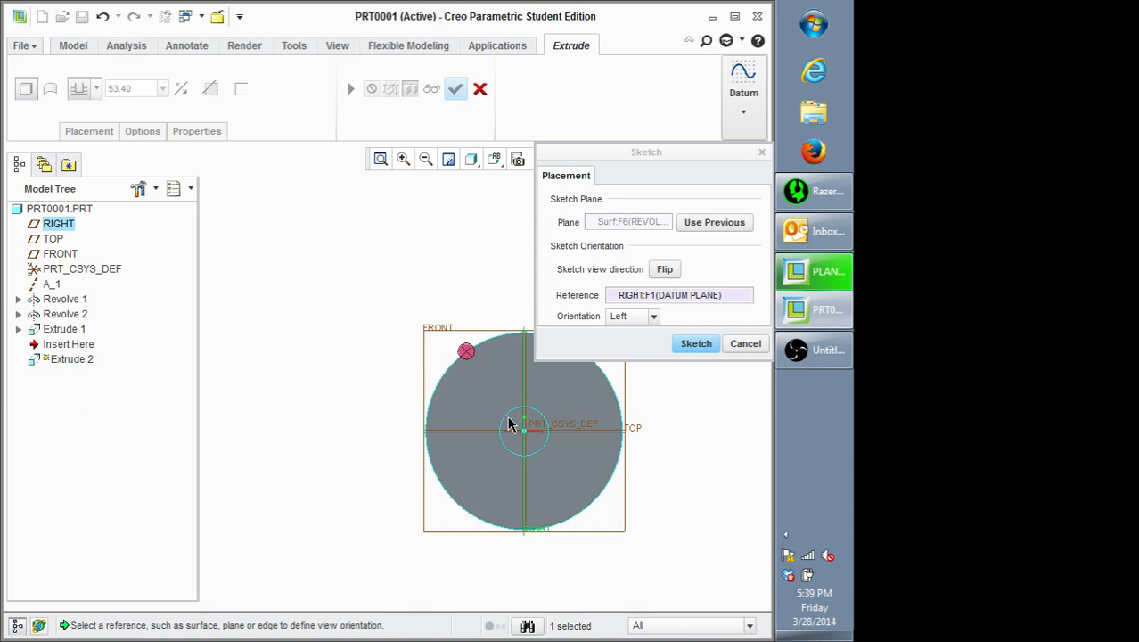
pyautogui.click(696, 344)
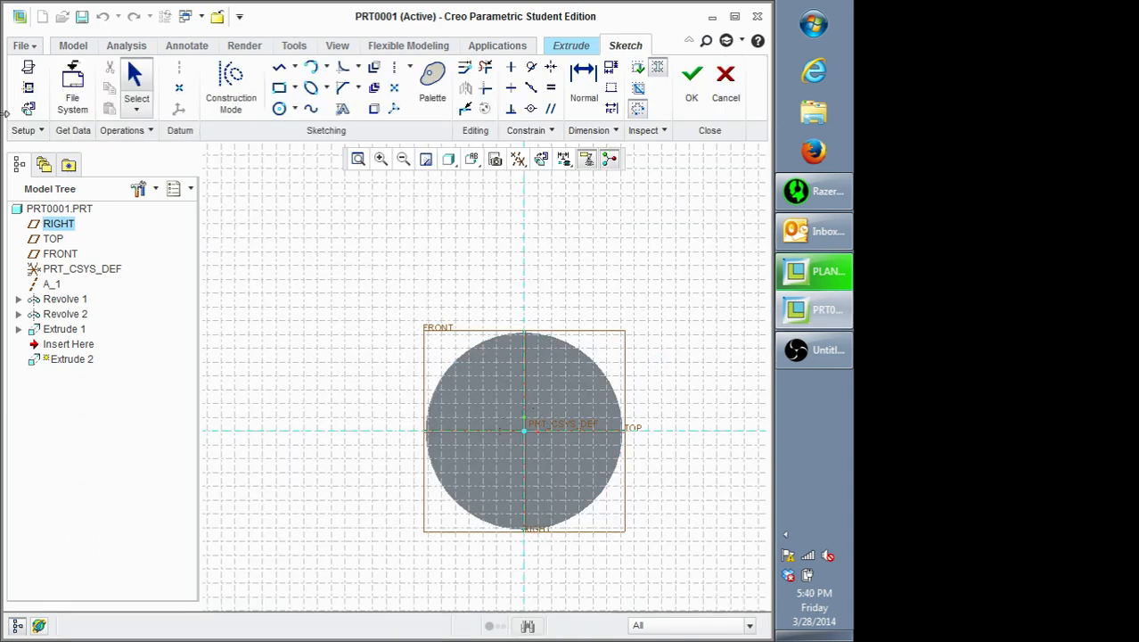
# Step: Add the hub's outer edge and the central hole's circular edge as sketch references
pyautogui.click(512, 415)
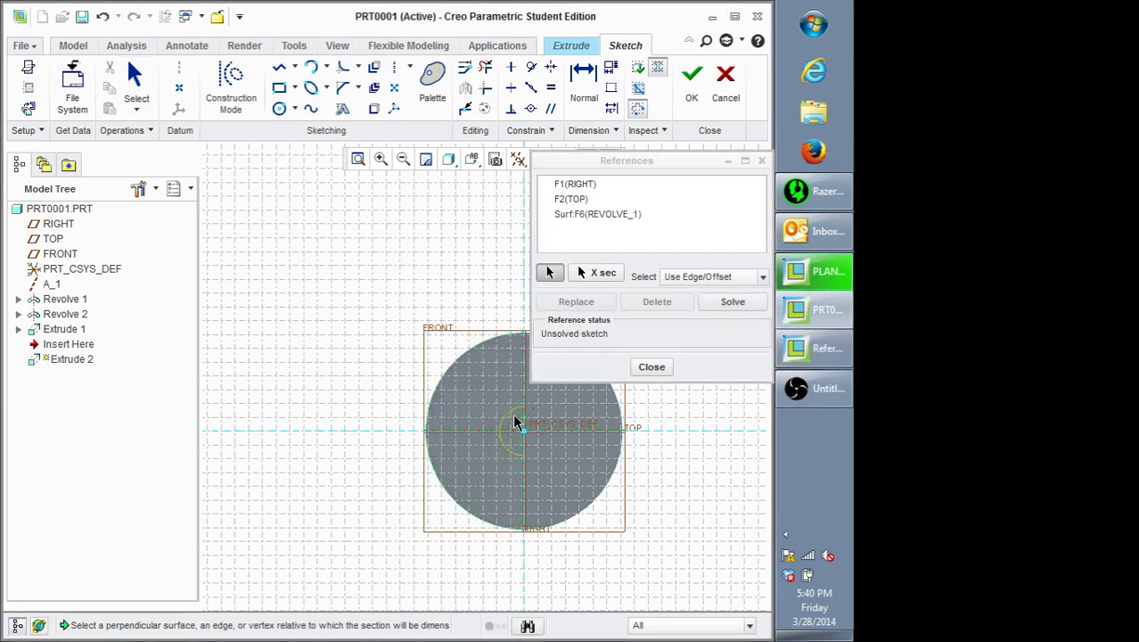
pyautogui.click(591, 432)
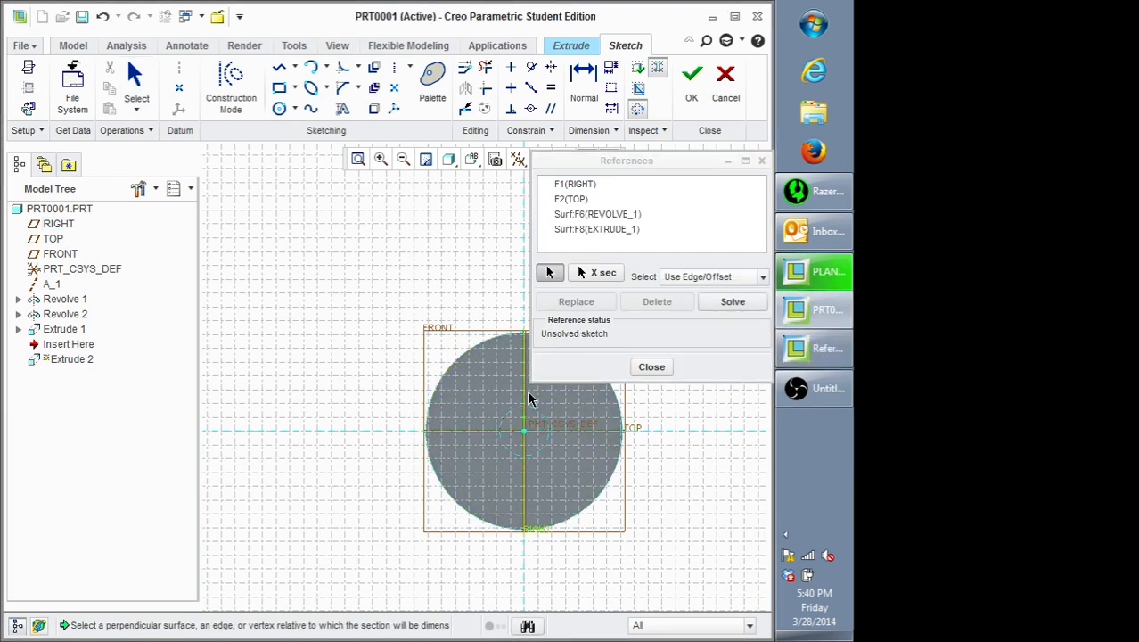
pyautogui.click(651, 366)
# Step: Sketch a closed octagon about 17 across with connected lines above the central hole, its top side straddling the vertical reference
pyautogui.scroll(-6, 678, 397)
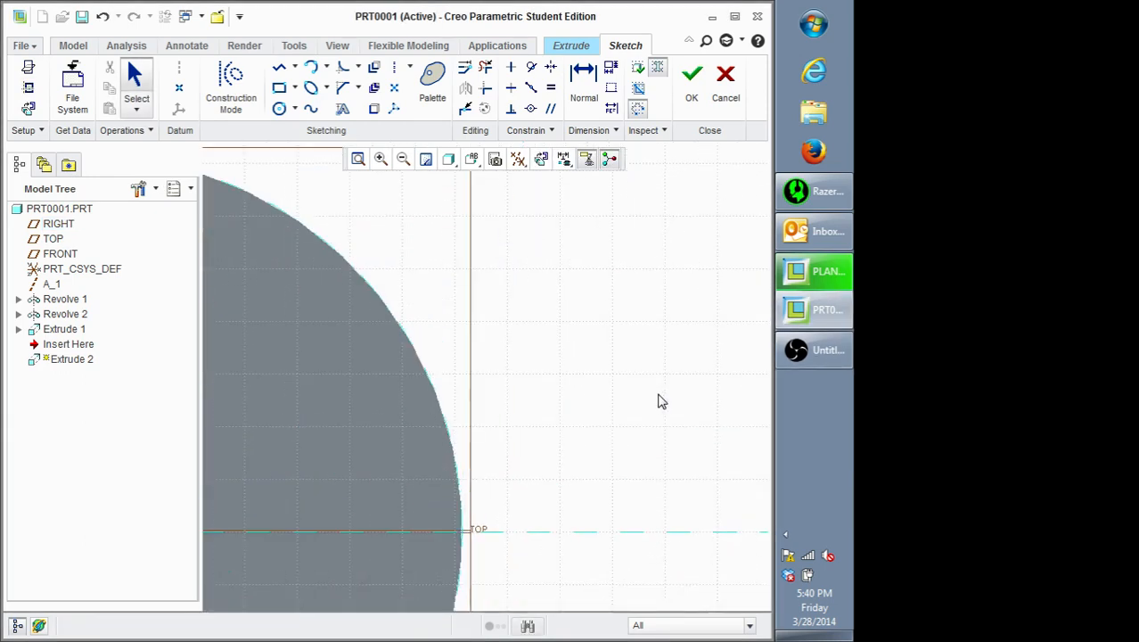
pyautogui.scroll(4, 646, 397)
pyautogui.scroll(-2, 358, 363)
pyautogui.scroll(-1, 357, 365)
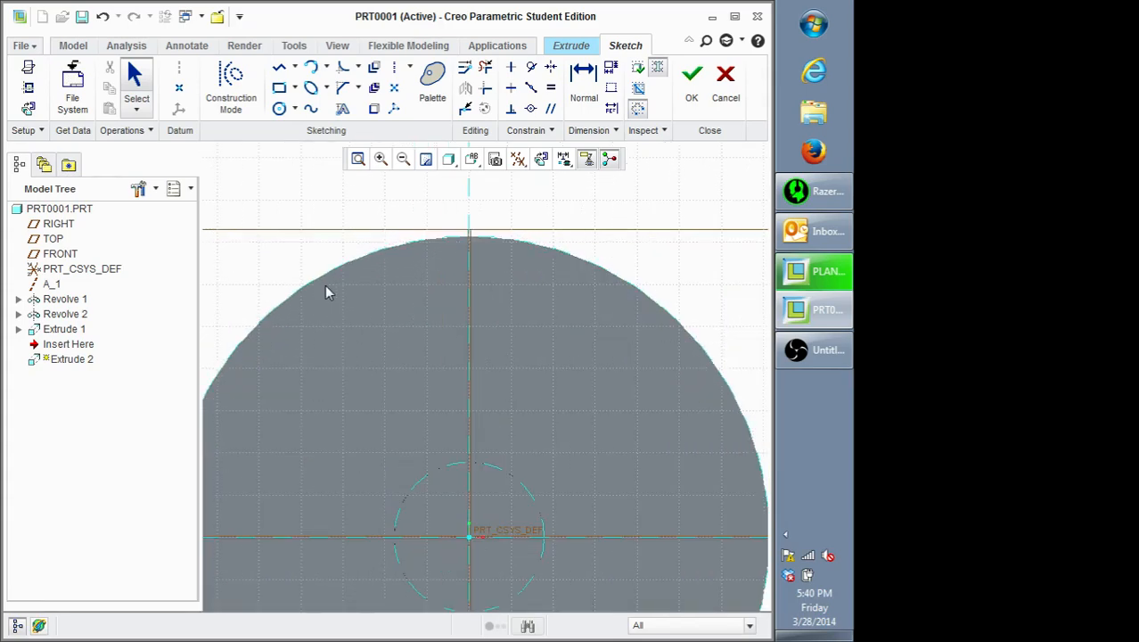
pyautogui.click(278, 68)
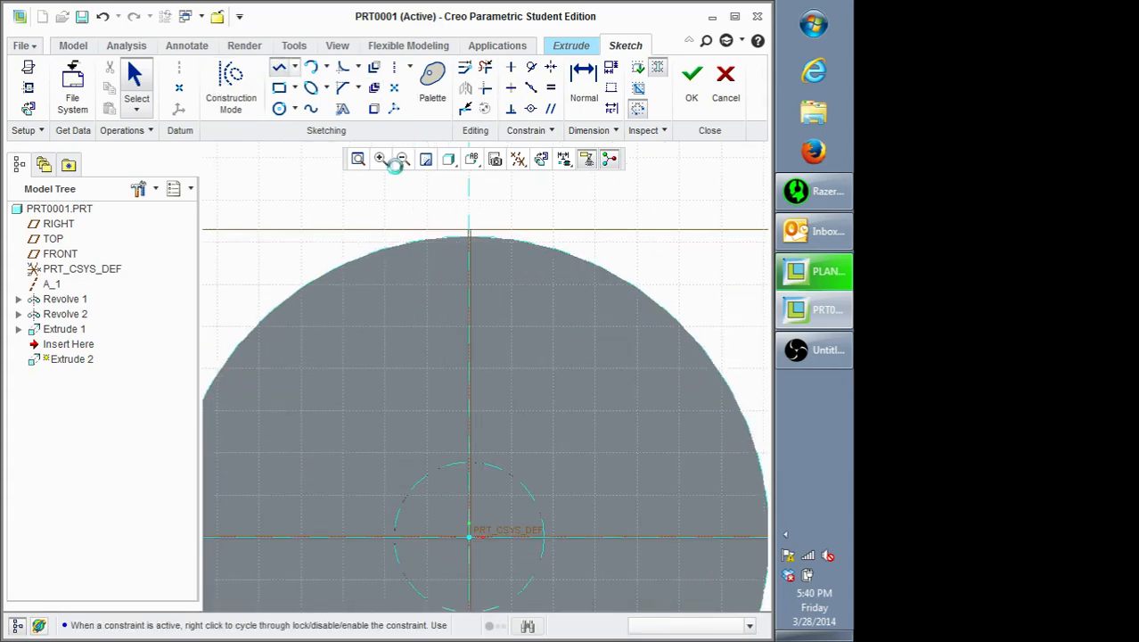
pyautogui.click(445, 300)
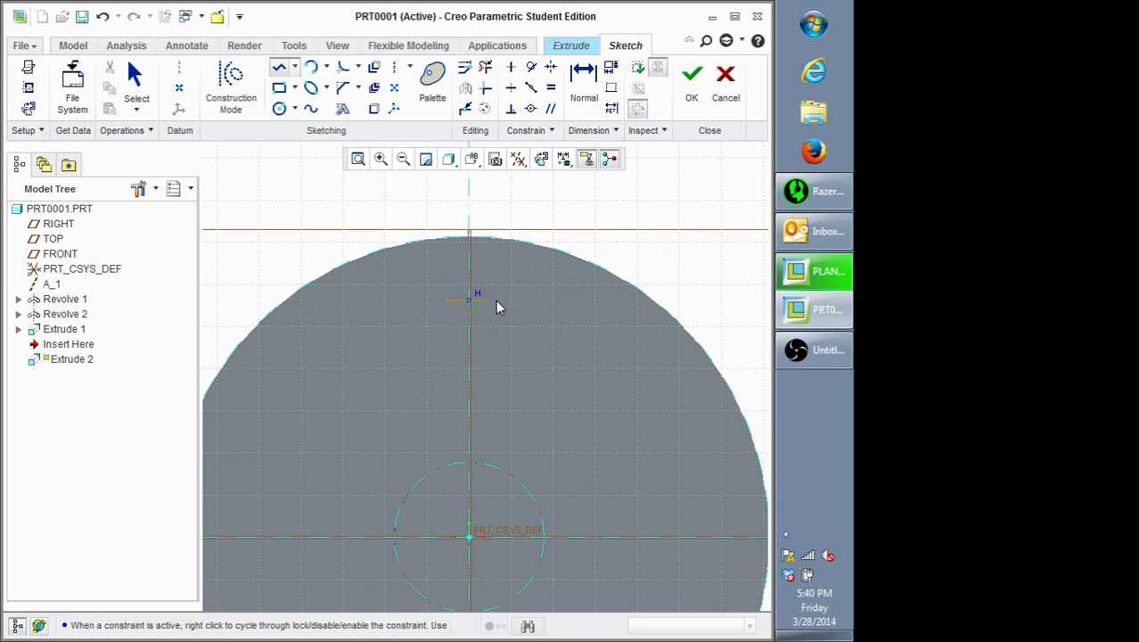
pyautogui.click(495, 299)
pyautogui.click(495, 403)
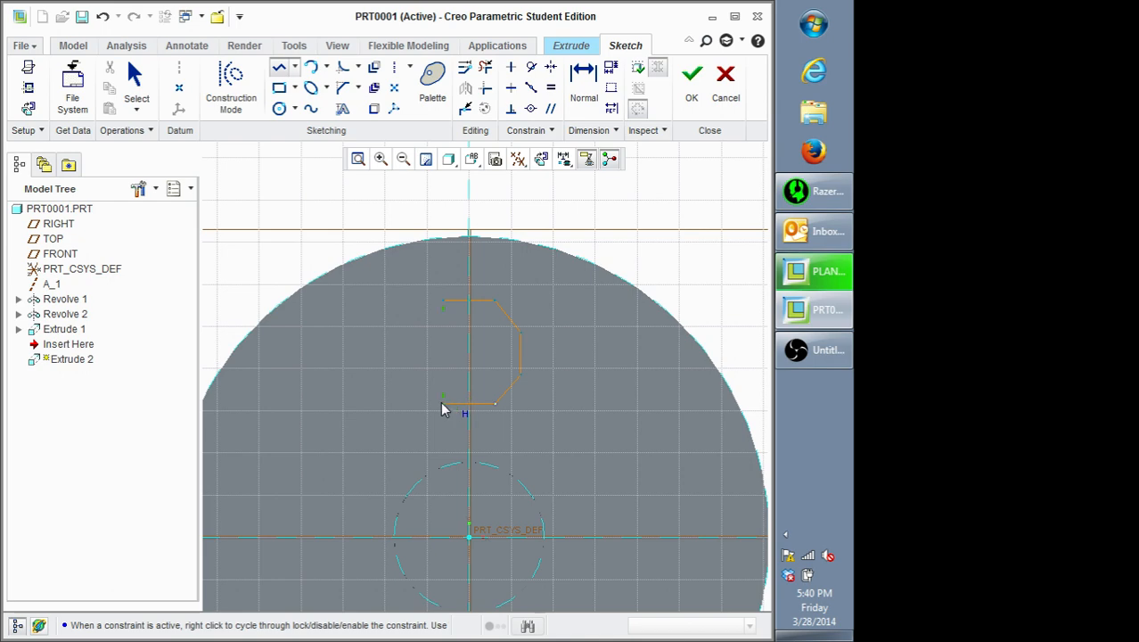
pyautogui.click(441, 403)
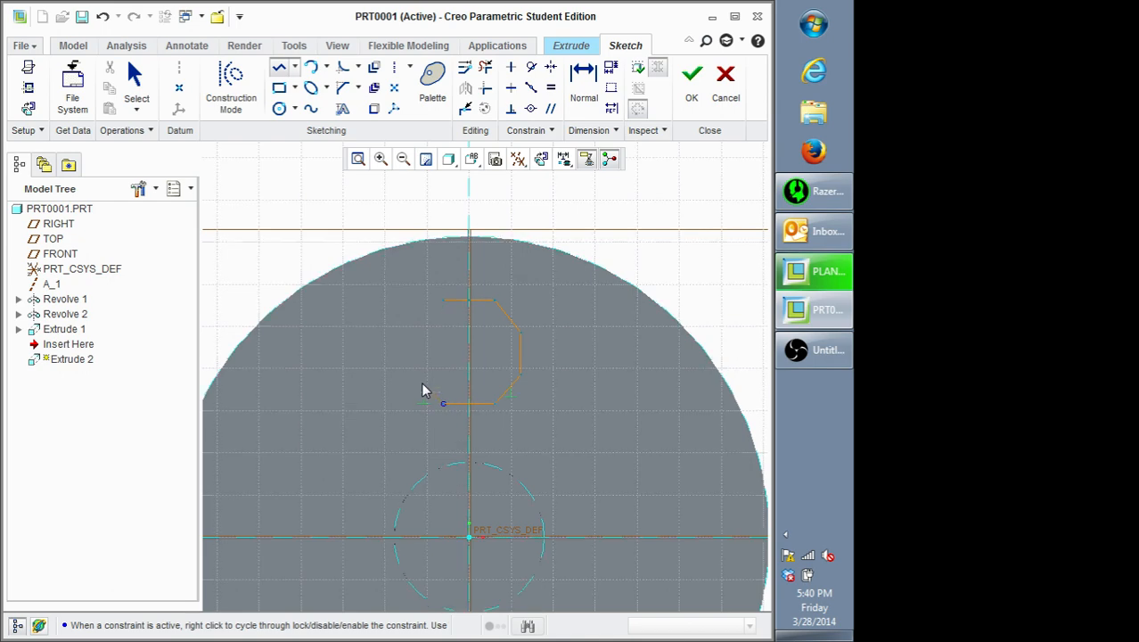
pyautogui.click(413, 328)
pyautogui.click(444, 300)
pyautogui.middleClick(448, 334)
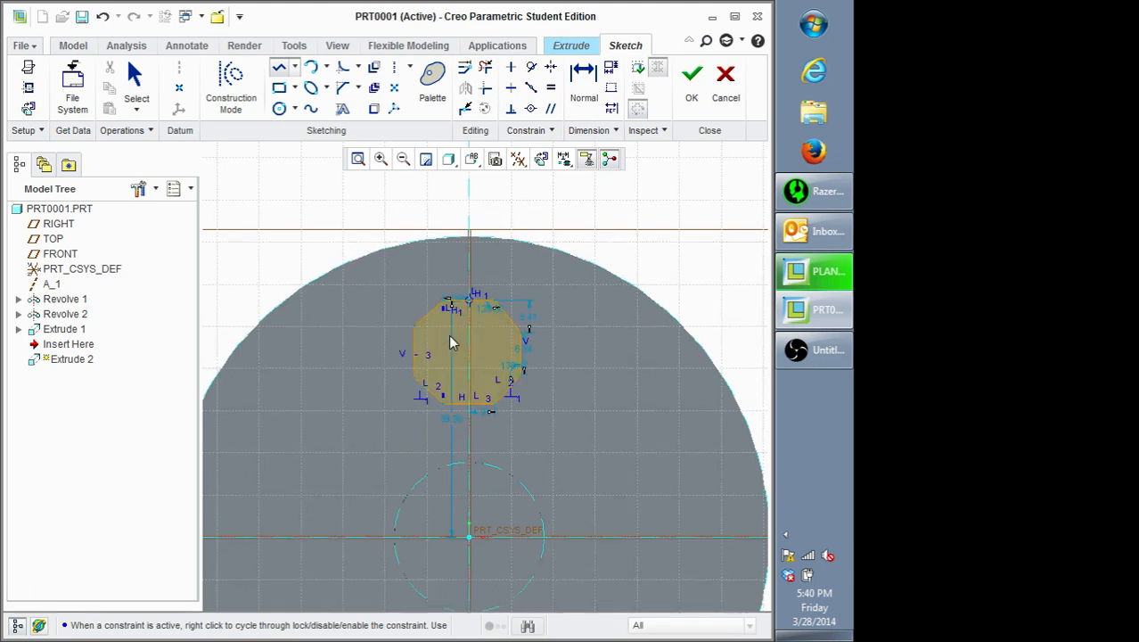
pyautogui.middleClick(450, 333)
# Step: Set the dimension from the octagon's top-left corner to the vertical reference to 5
pyautogui.scroll(4, 457, 331)
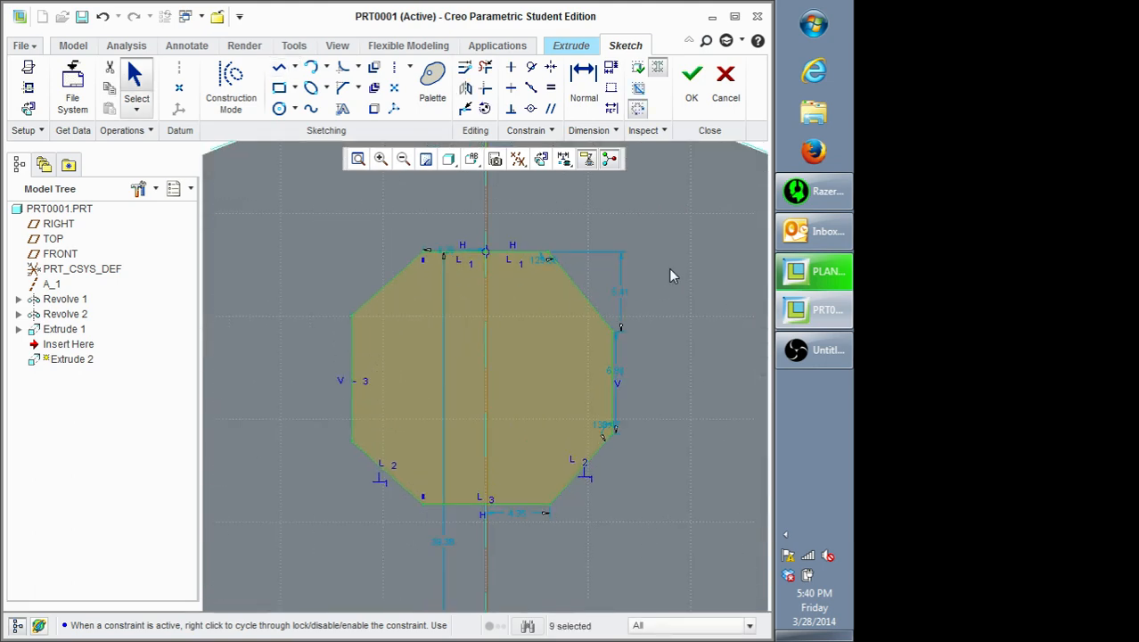
pyautogui.click(669, 268)
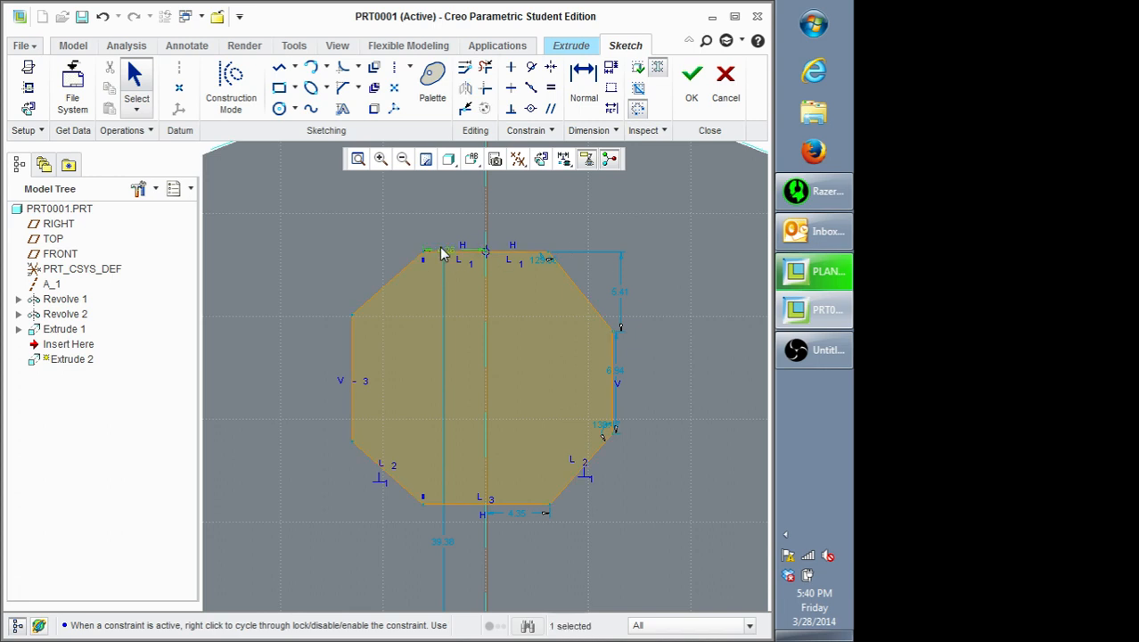
pyautogui.doubleClick(443, 252)
pyautogui.write('5')
pyautogui.press('Return')
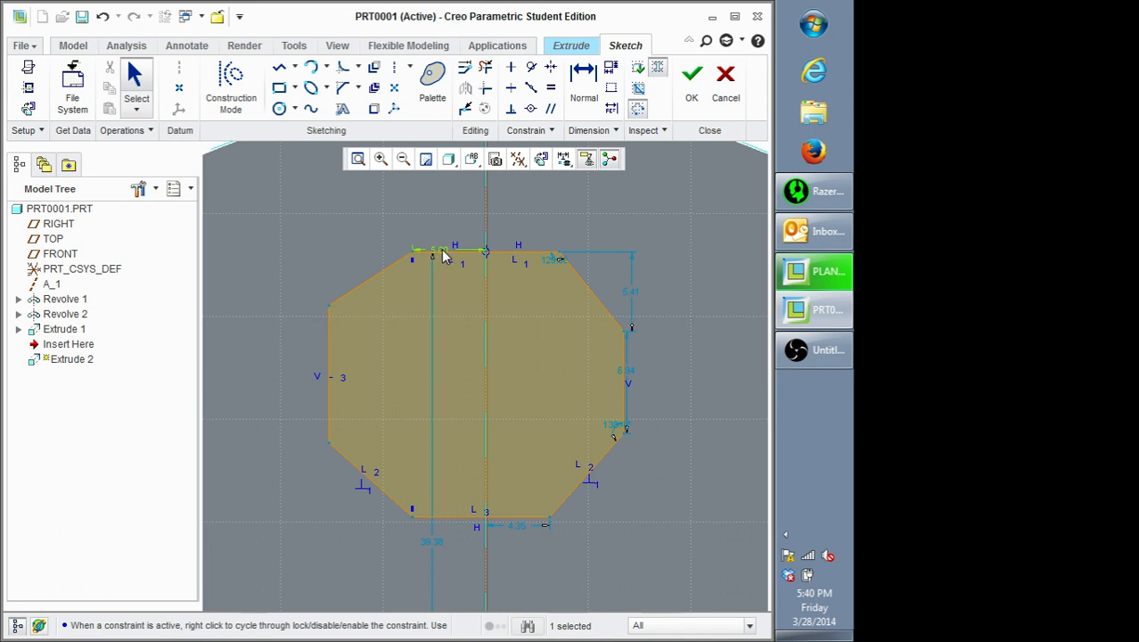
# Step: Change the dimension between the octagon's top-left corner and the vertical reference to 4
pyautogui.doubleClick(443, 251)
pyautogui.write('4')
pyautogui.press('Return')
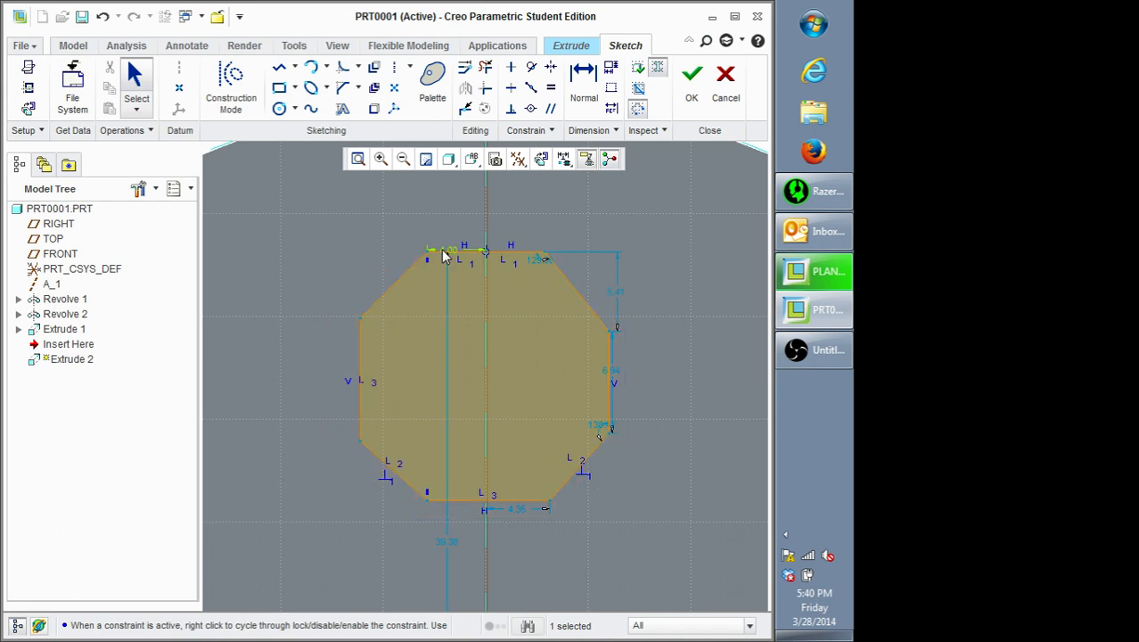
pyautogui.click(551, 228)
# Step: Apply equal-length constraints linking the octagon's right vertical side with its upper-right, lower-right and bottom sides
pyautogui.click(551, 88)
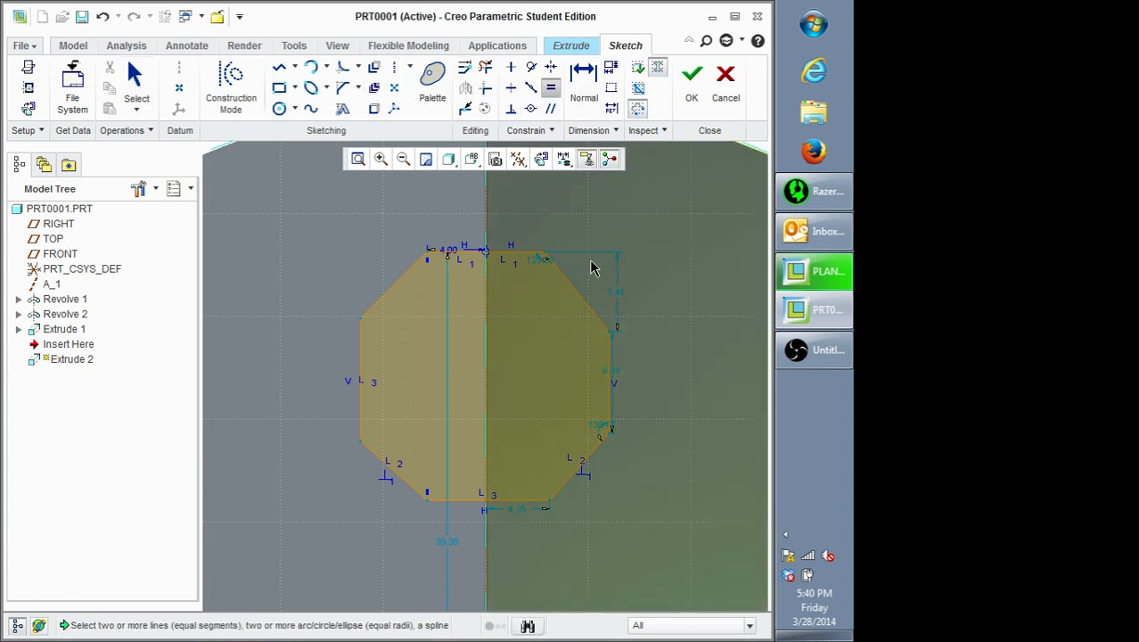
pyautogui.click(611, 379)
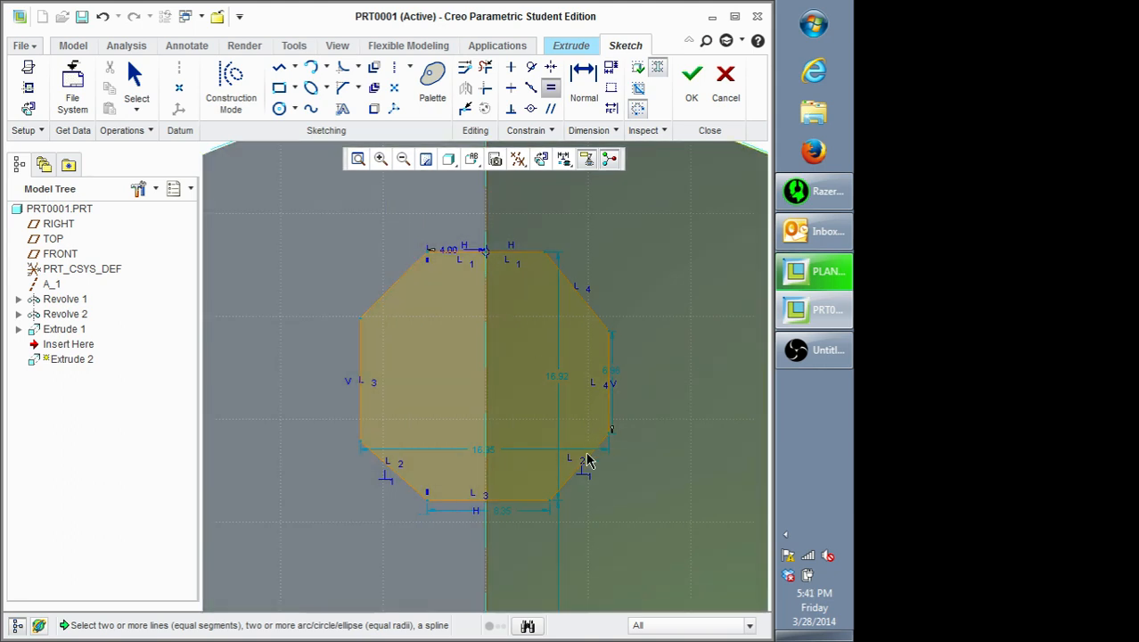
pyautogui.click(609, 388)
pyautogui.click(579, 472)
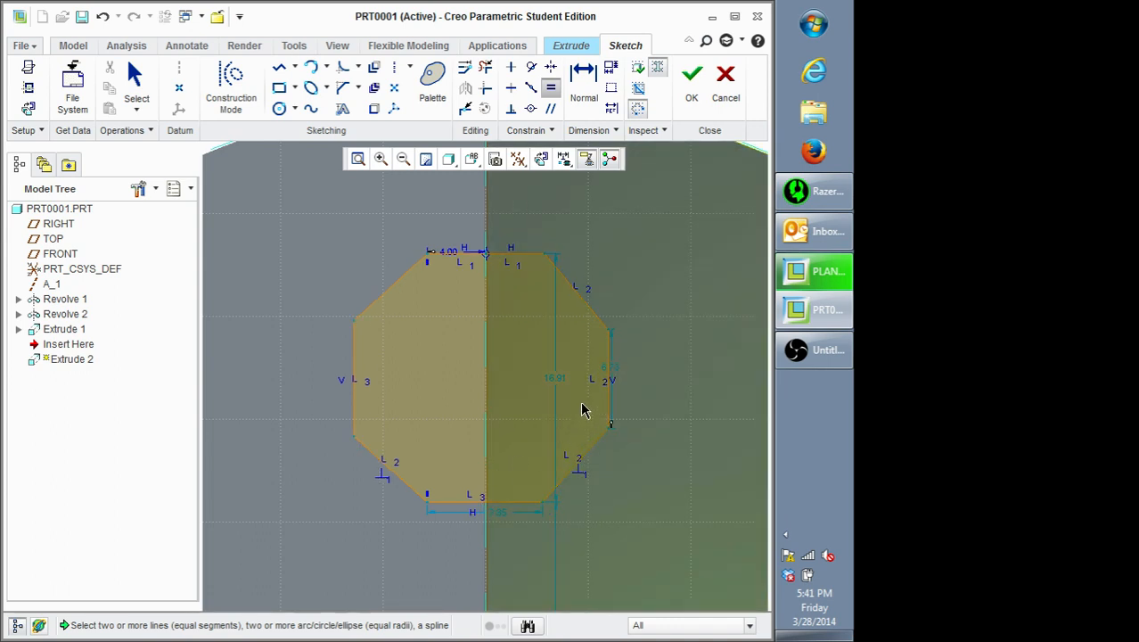
pyautogui.click(609, 363)
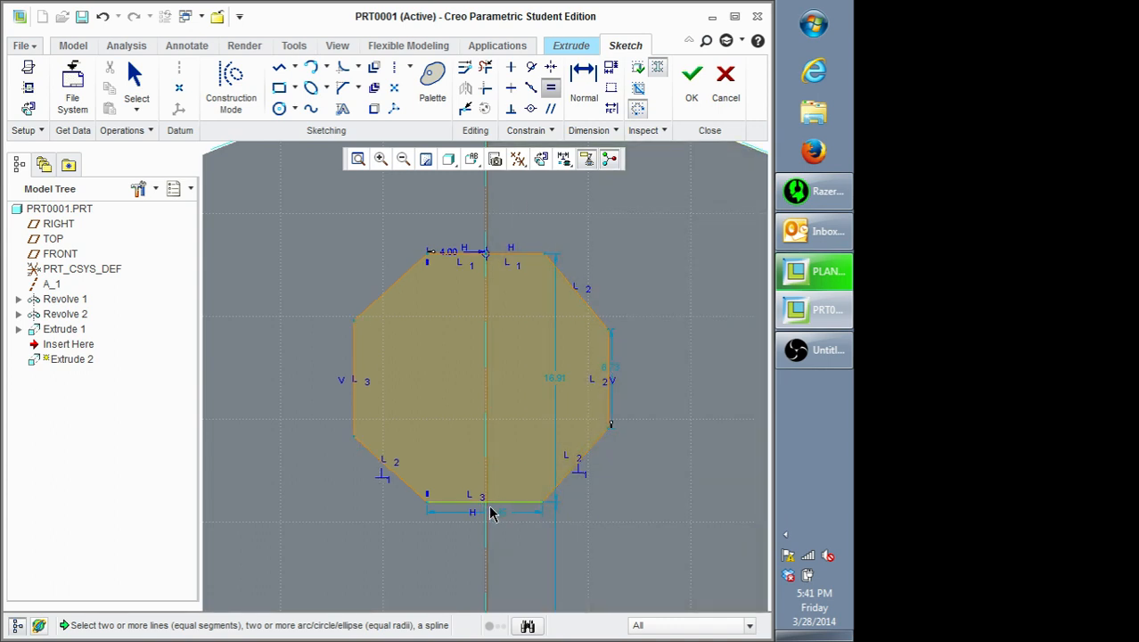
pyautogui.click(492, 505)
pyautogui.click(610, 412)
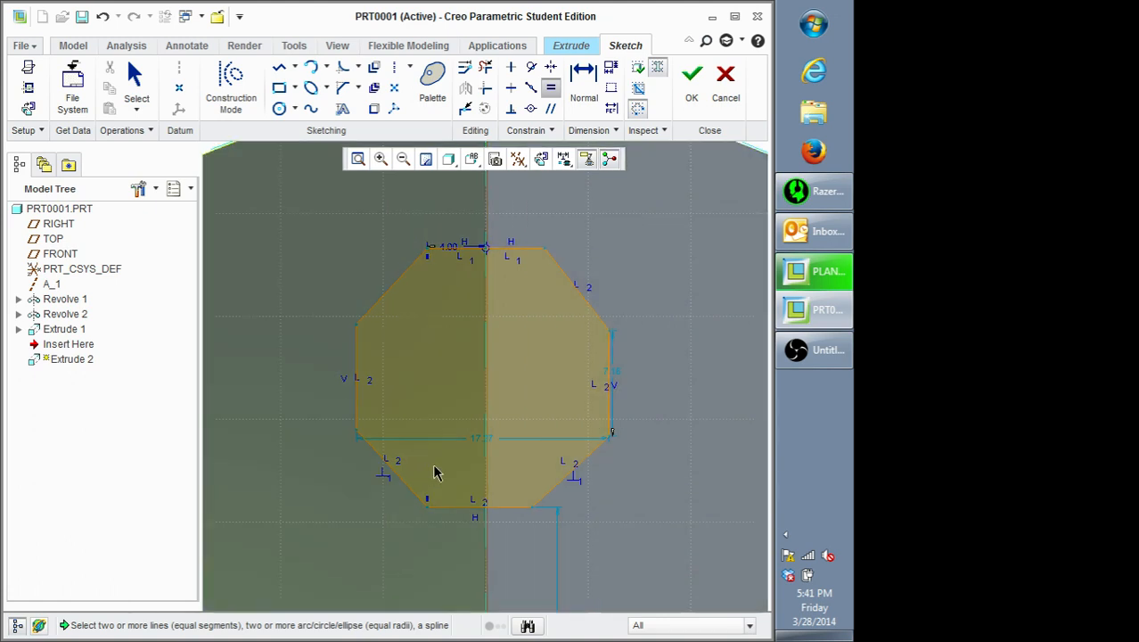
# Step: Try to constrain the lower-left slanted side equal to the other sides, deleting the third conflicting equal-length constraint
pyautogui.click(395, 474)
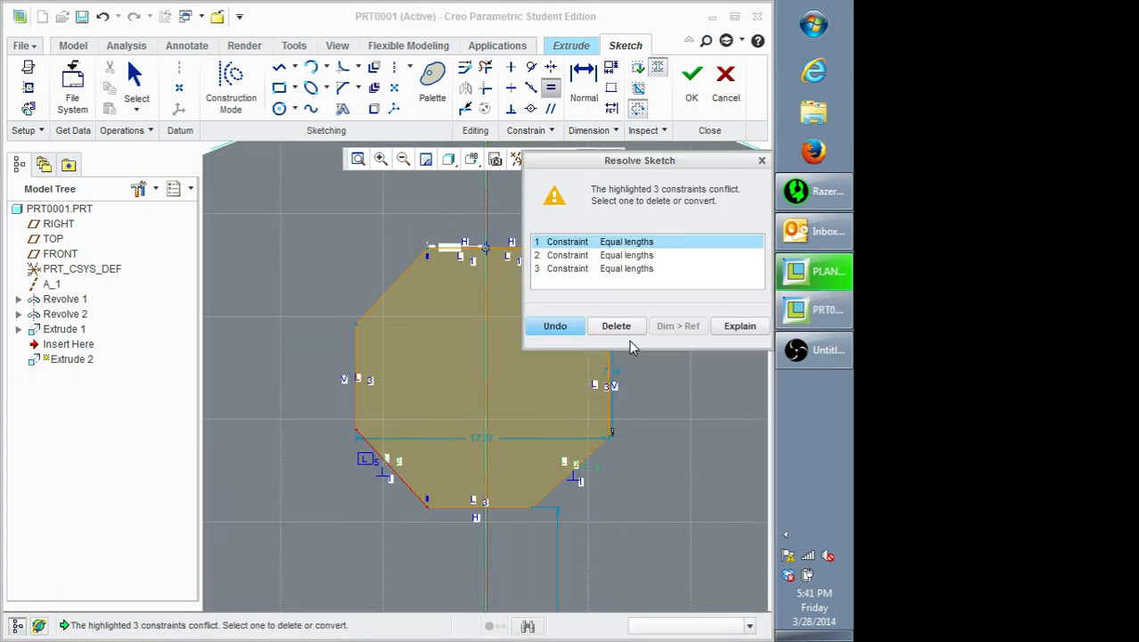
pyautogui.click(627, 258)
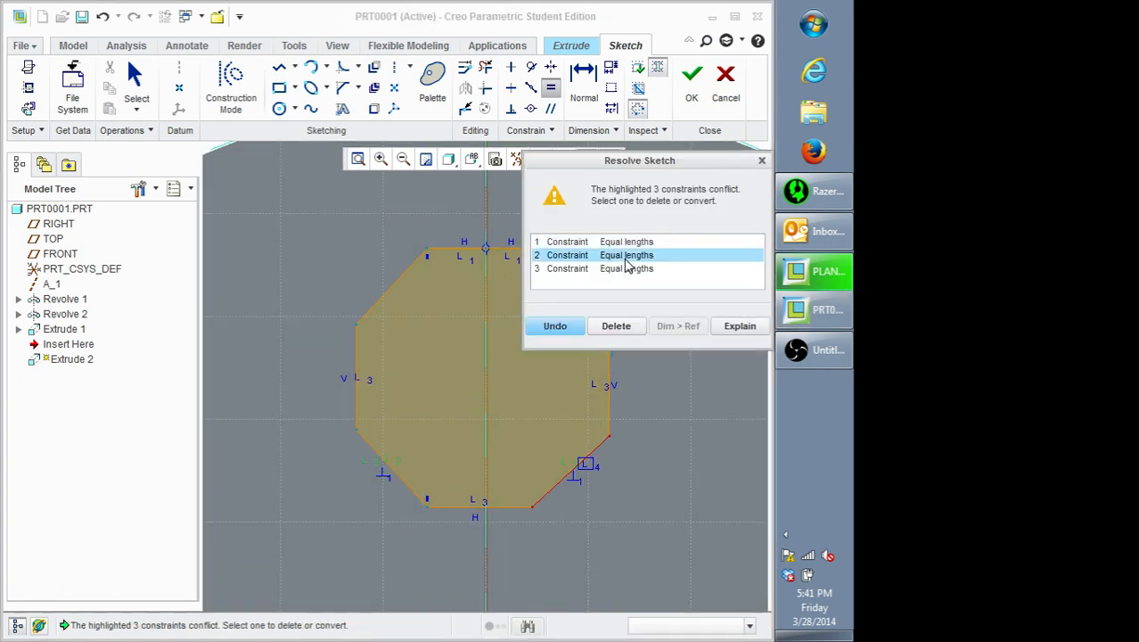
pyautogui.click(622, 269)
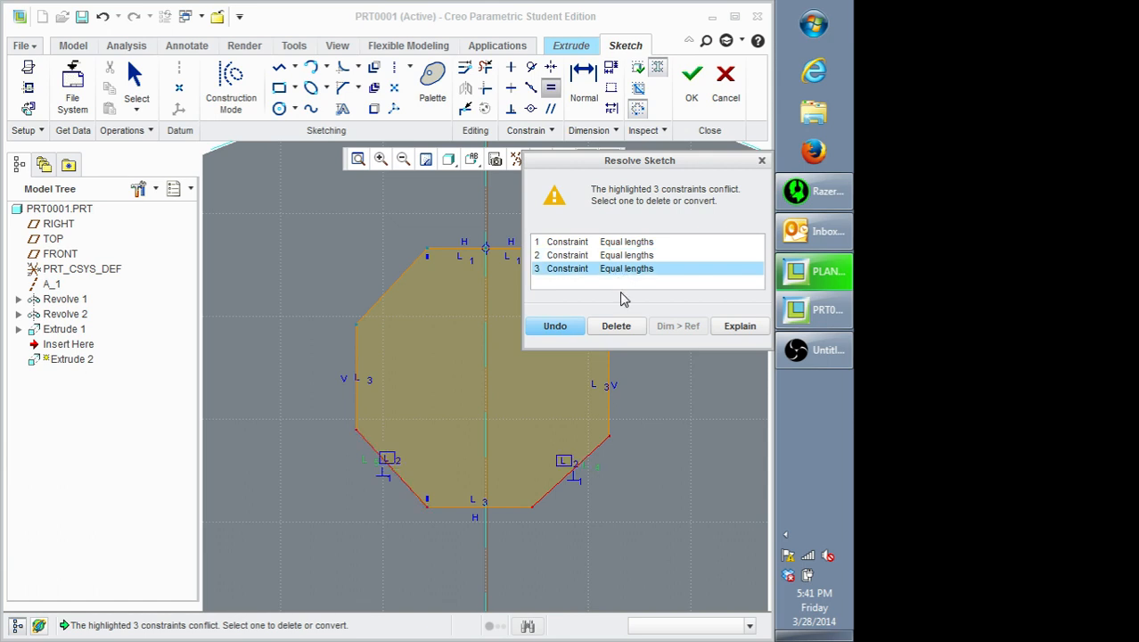
pyautogui.click(615, 325)
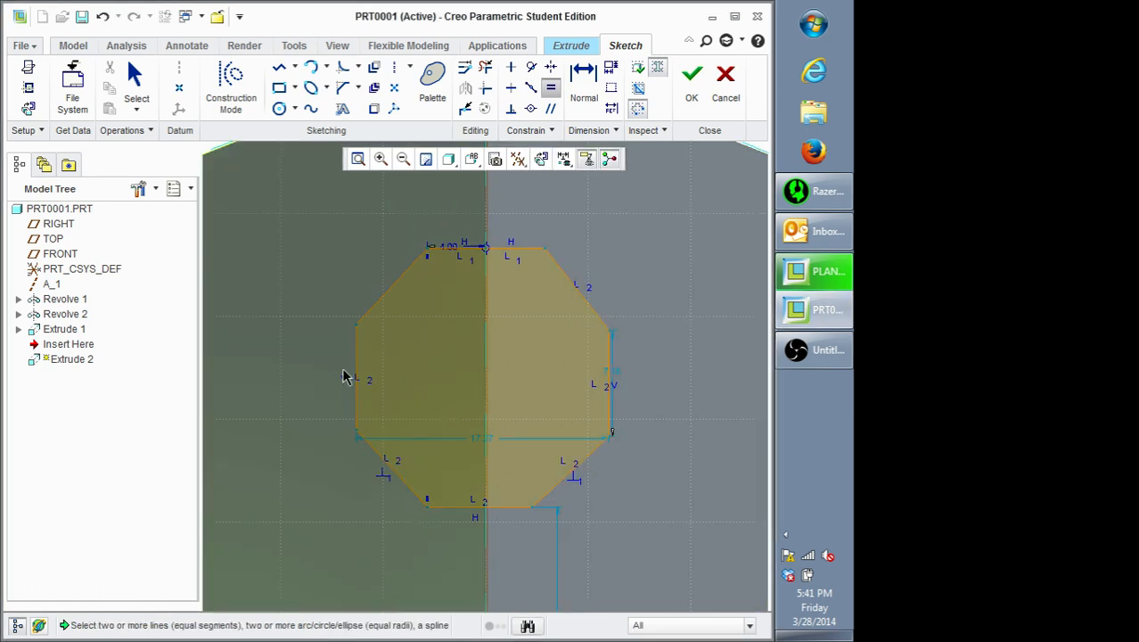
# Step: Constrain the octagon's upper-left slanted side to equal length, deleting the conflicting equal-length constraint raised on the left vertical side
pyautogui.click(357, 366)
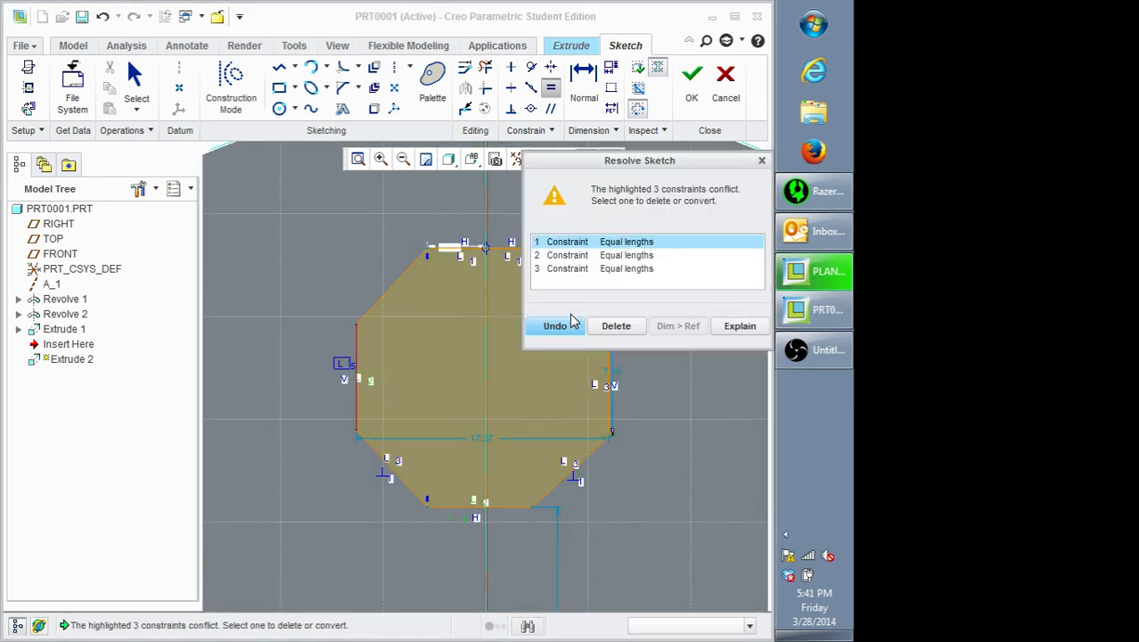
pyautogui.click(633, 329)
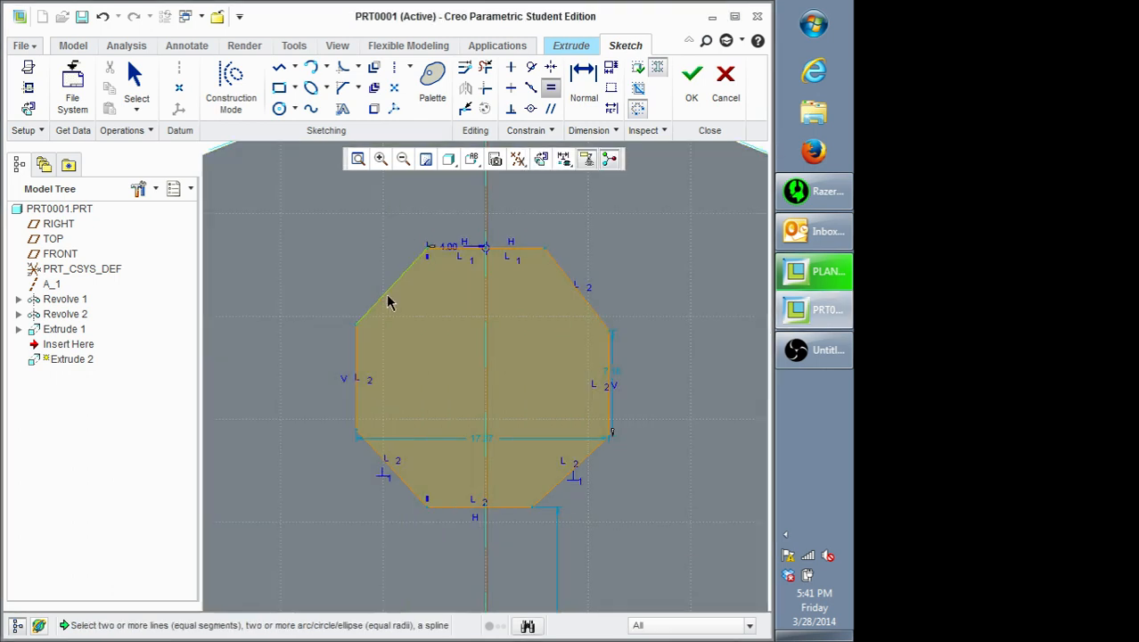
pyautogui.middleClick(611, 302)
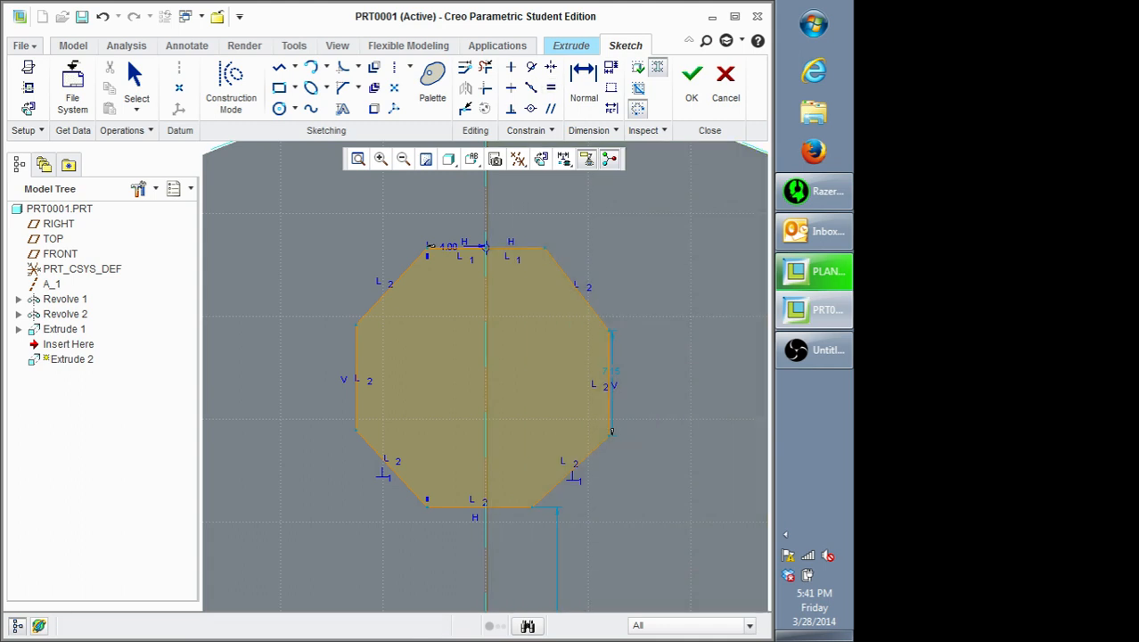
# Step: Set the length of the octagon's right vertical side to 8
pyautogui.scroll(1, 640, 364)
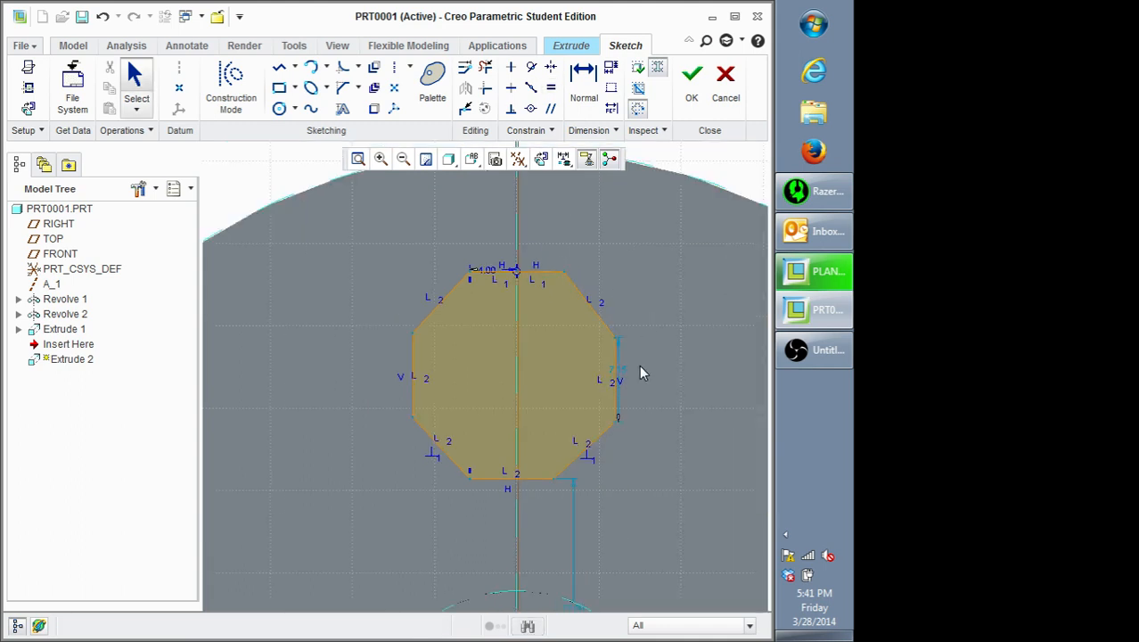
pyautogui.scroll(-1, 640, 365)
pyautogui.doubleClick(616, 372)
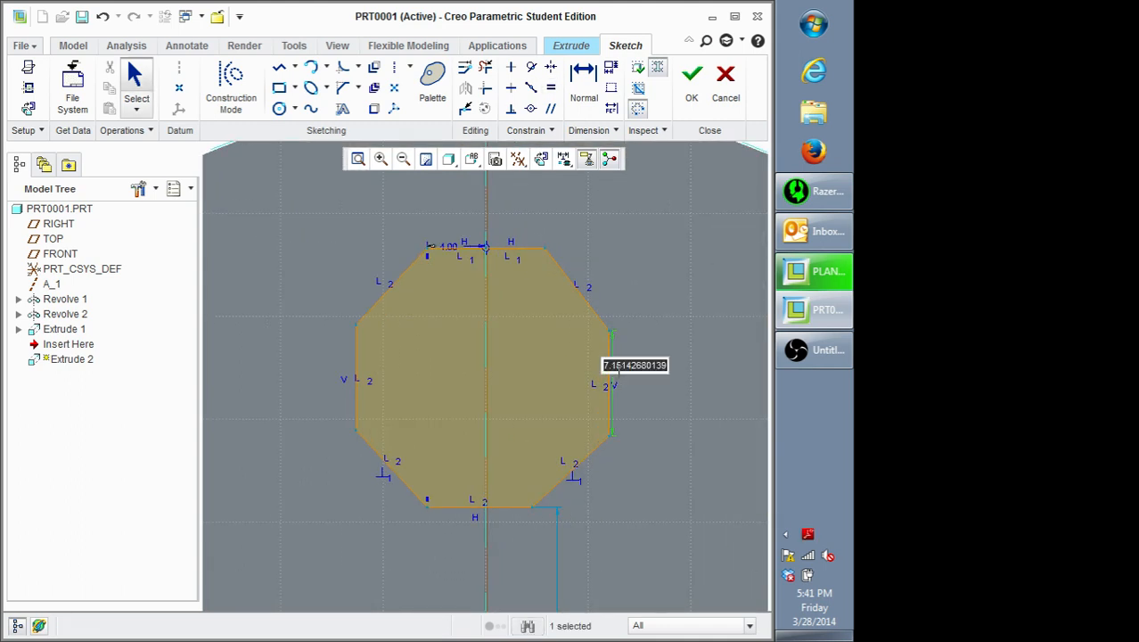
pyautogui.write('8')
pyautogui.press('Return')
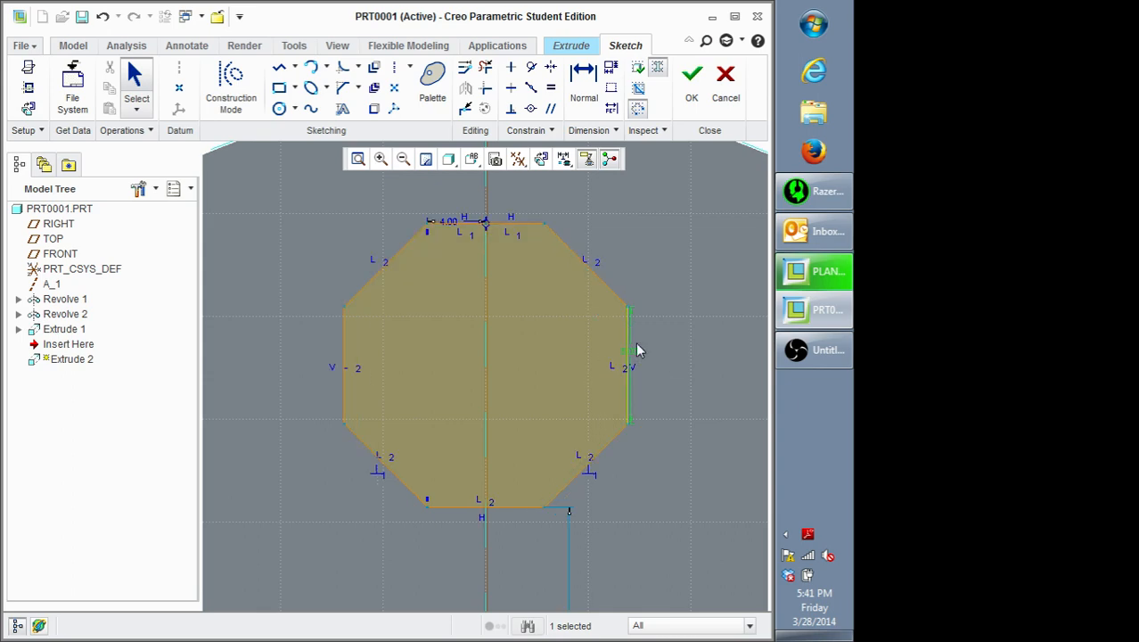
pyautogui.scroll(3, 653, 312)
pyautogui.scroll(-3, 687, 377)
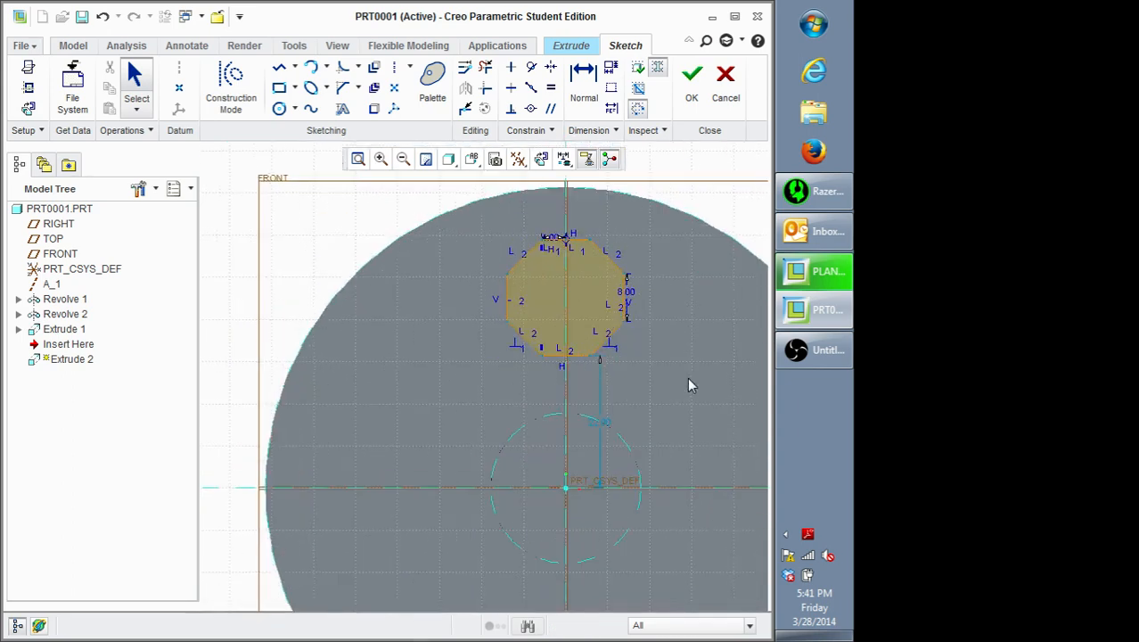
pyautogui.scroll(3, 664, 385)
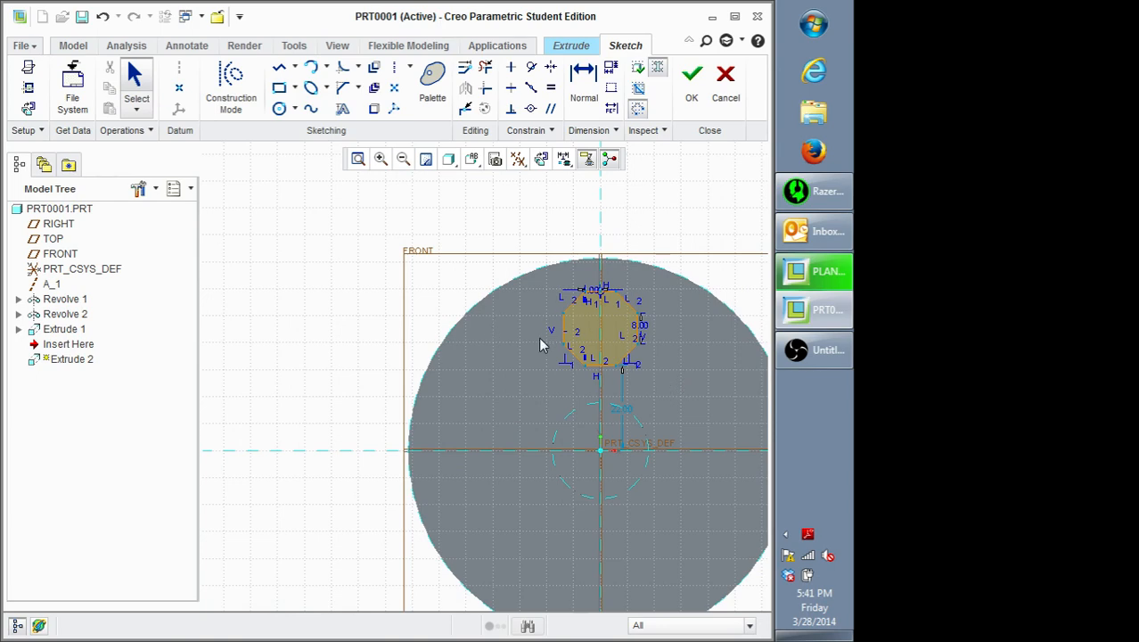
# Step: Move the length dimension of the octagon's right vertical side outward, clear of the sketched outline
pyautogui.scroll(-2, 675, 346)
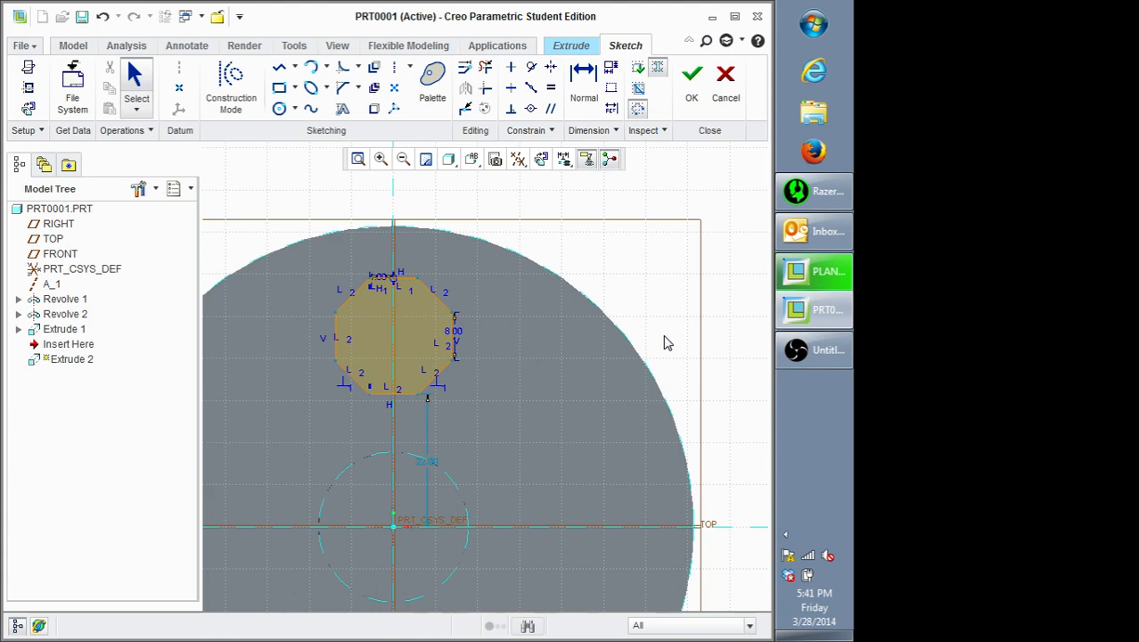
pyautogui.scroll(-3, 349, 364)
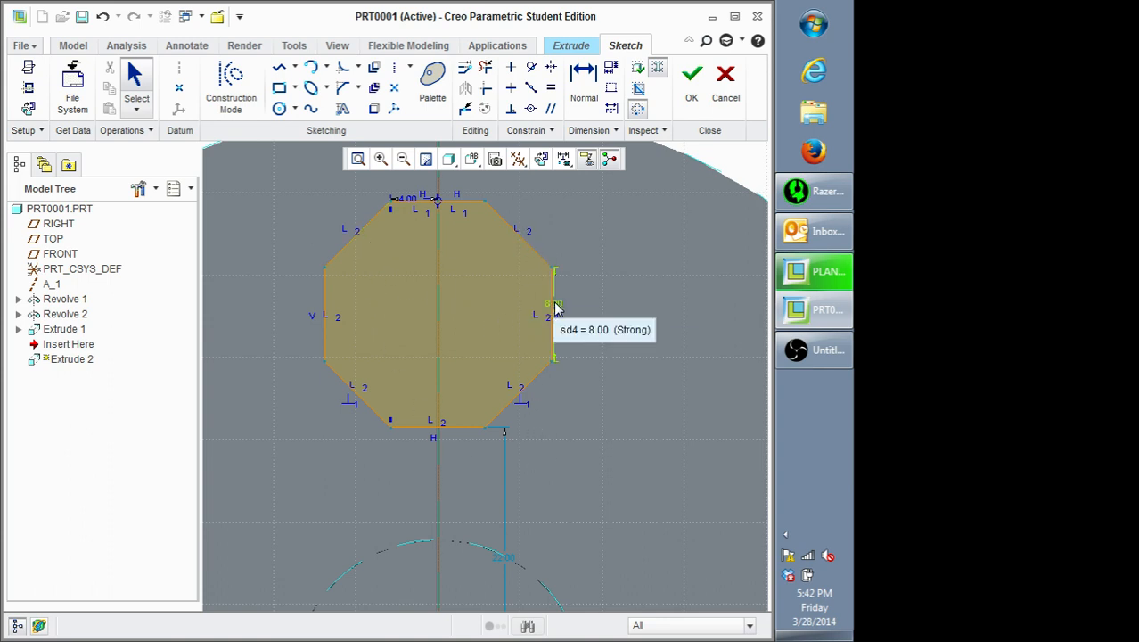
pyautogui.moveTo(554, 309); pyautogui.dragTo(632, 306)
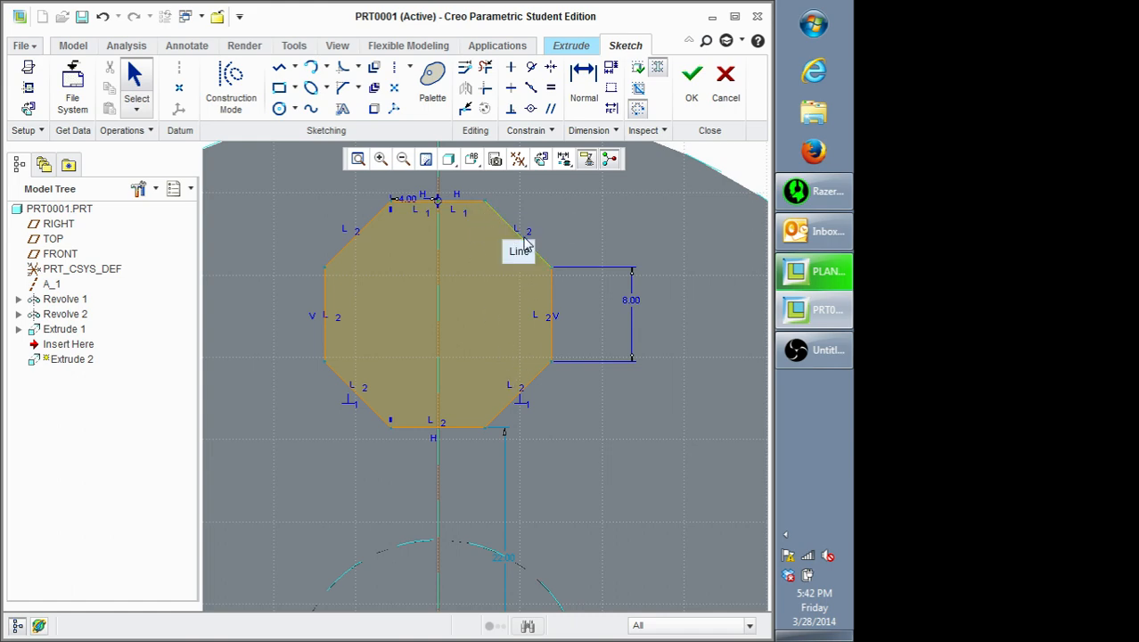
pyautogui.scroll(1, 483, 227)
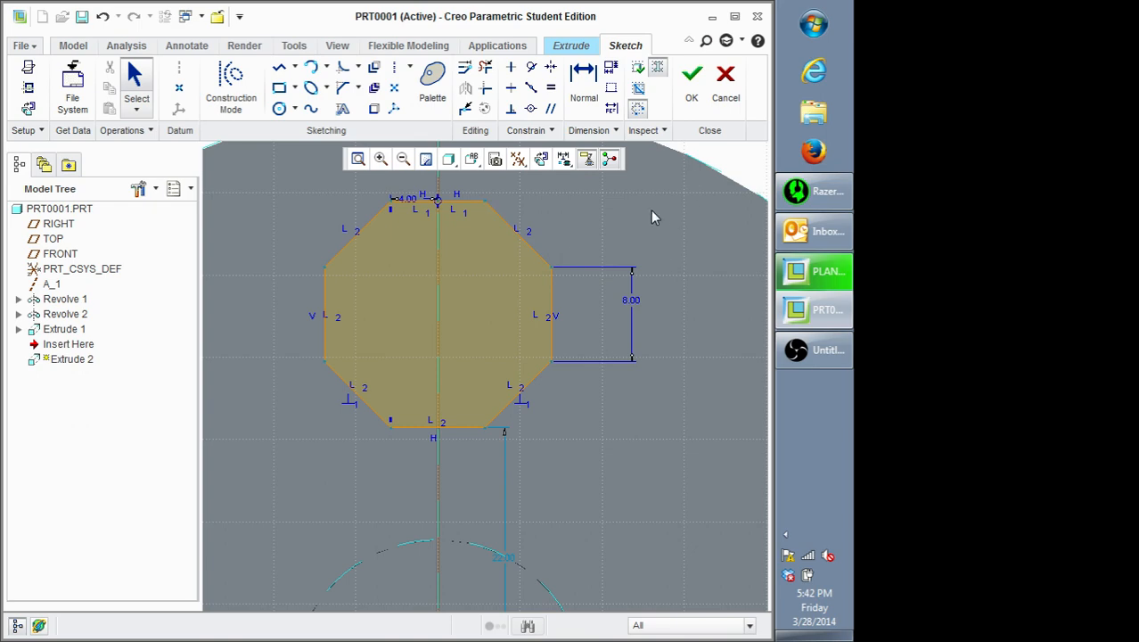
# Step: Set the vertical distance from the hub centre to the octagon's bottom side to 20 and finish the sketch
pyautogui.scroll(-4, 649, 223)
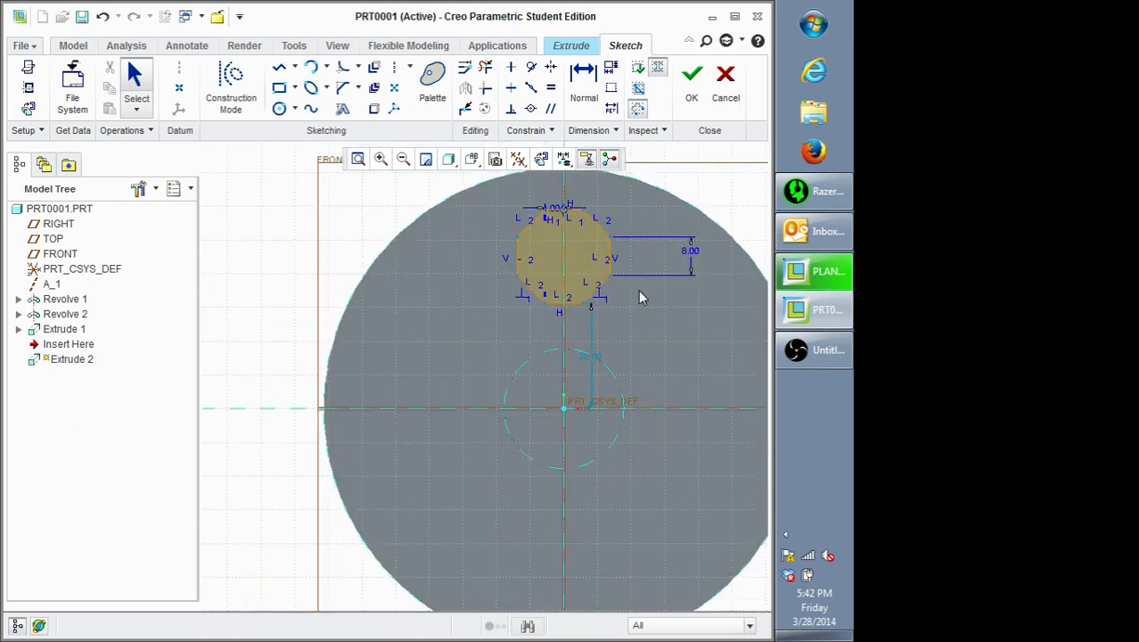
pyautogui.doubleClick(593, 357)
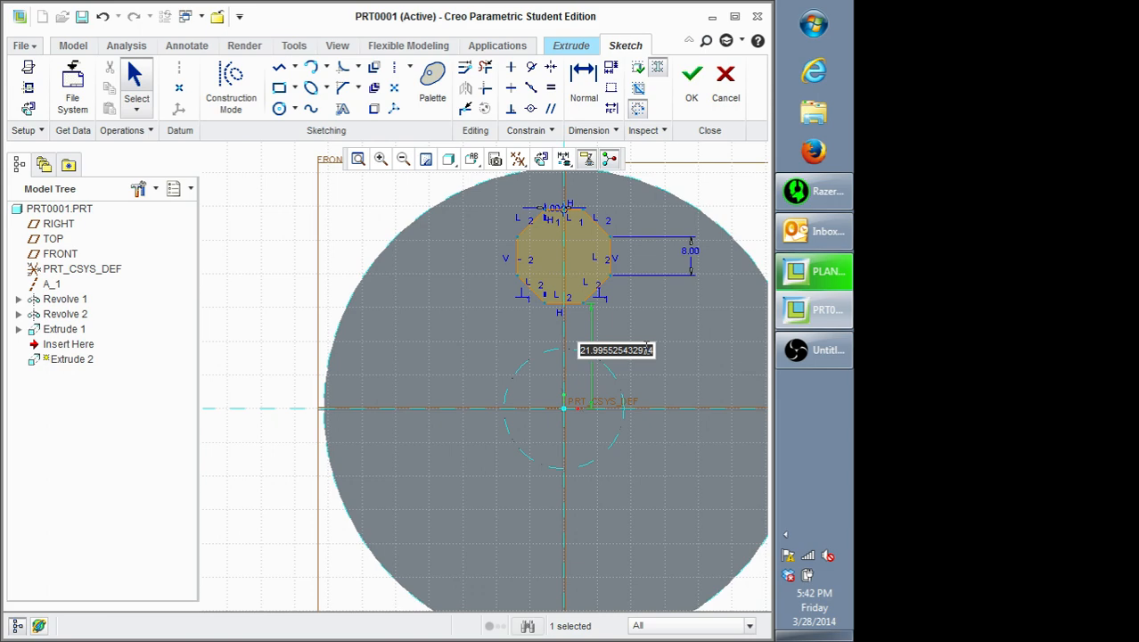
pyautogui.write('20')
pyautogui.press('Return')
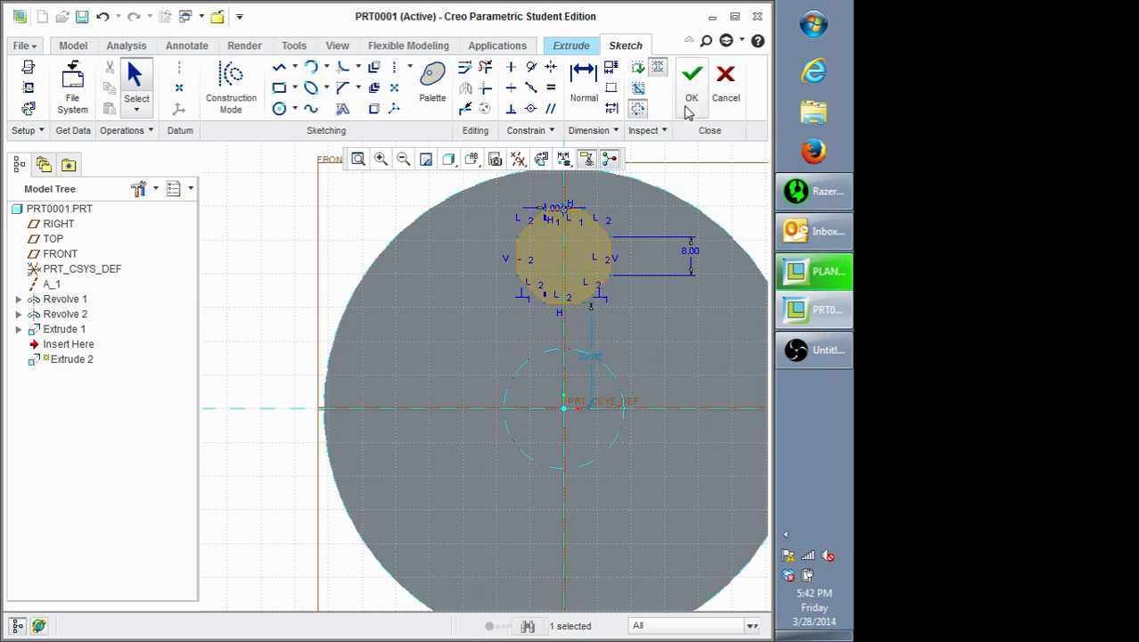
pyautogui.click(691, 90)
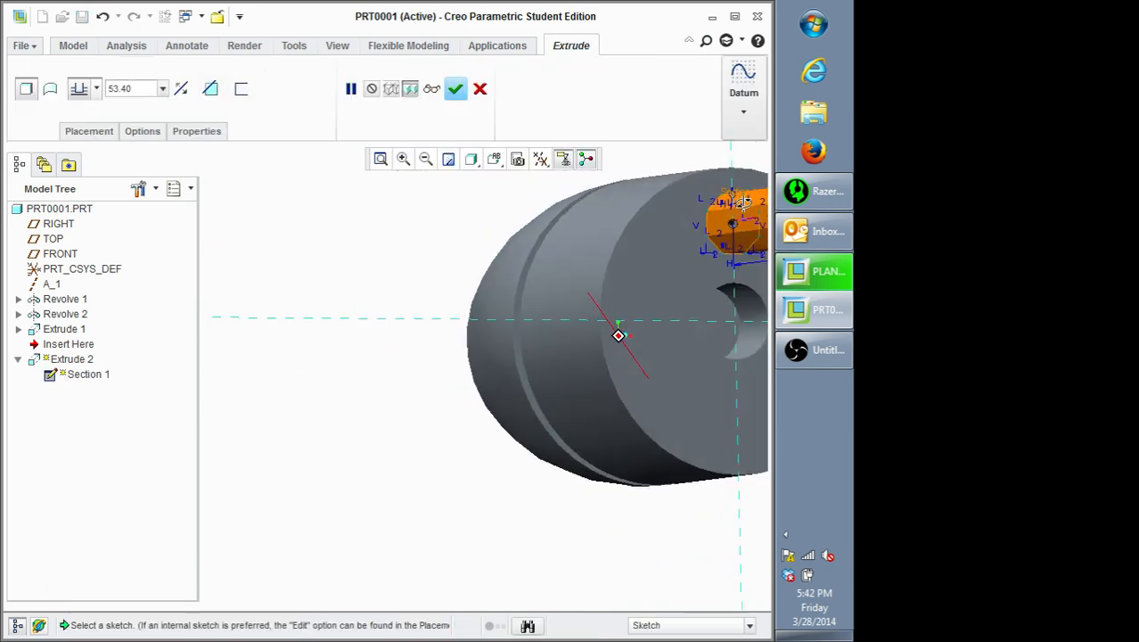
# Step: Extrude the octagon outward from the hub's rear face to a blind depth of 10 and complete the feature
pyautogui.moveTo(744, 203); pyautogui.dragTo(744, 230, button='middle')
pyautogui.scroll(1, 744, 232)
pyautogui.scroll(5, 669, 246)
pyautogui.scroll(-5, 669, 246)
pyautogui.scroll(-1, 314, 205)
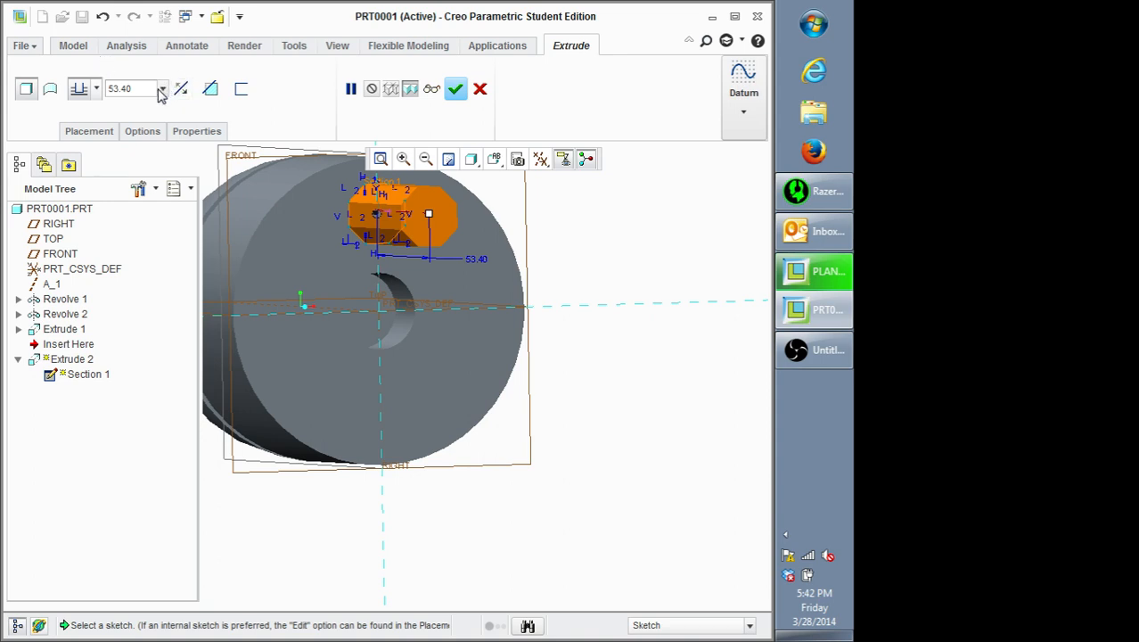
pyautogui.doubleClick(145, 91)
pyautogui.write('10')
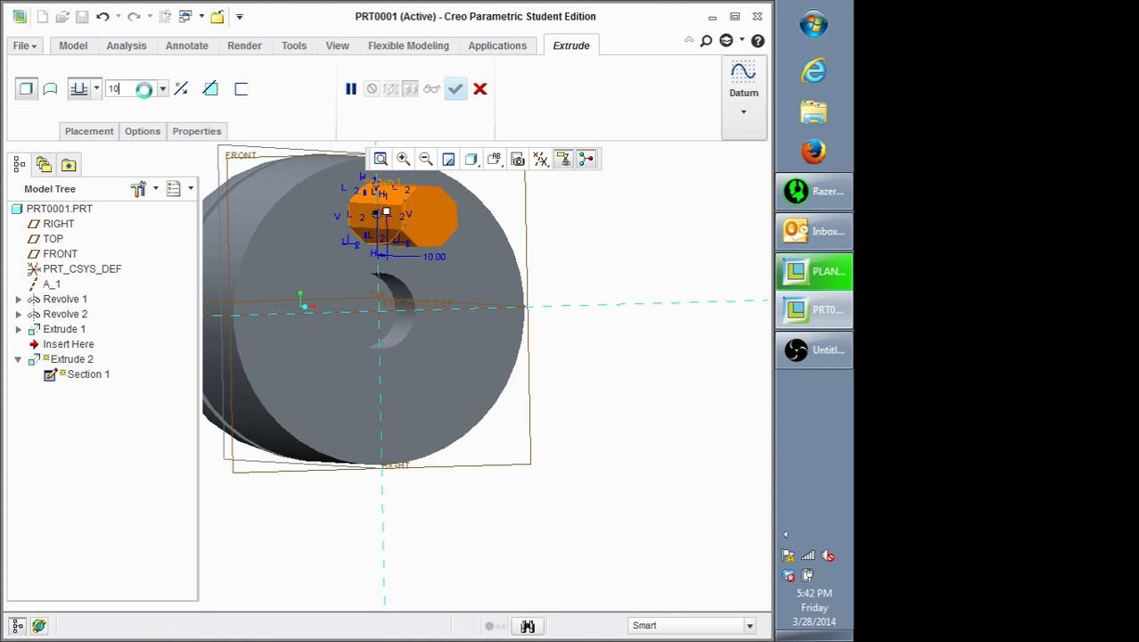
pyautogui.press('Return')
pyautogui.moveTo(453, 214); pyautogui.dragTo(381, 234, button='middle')
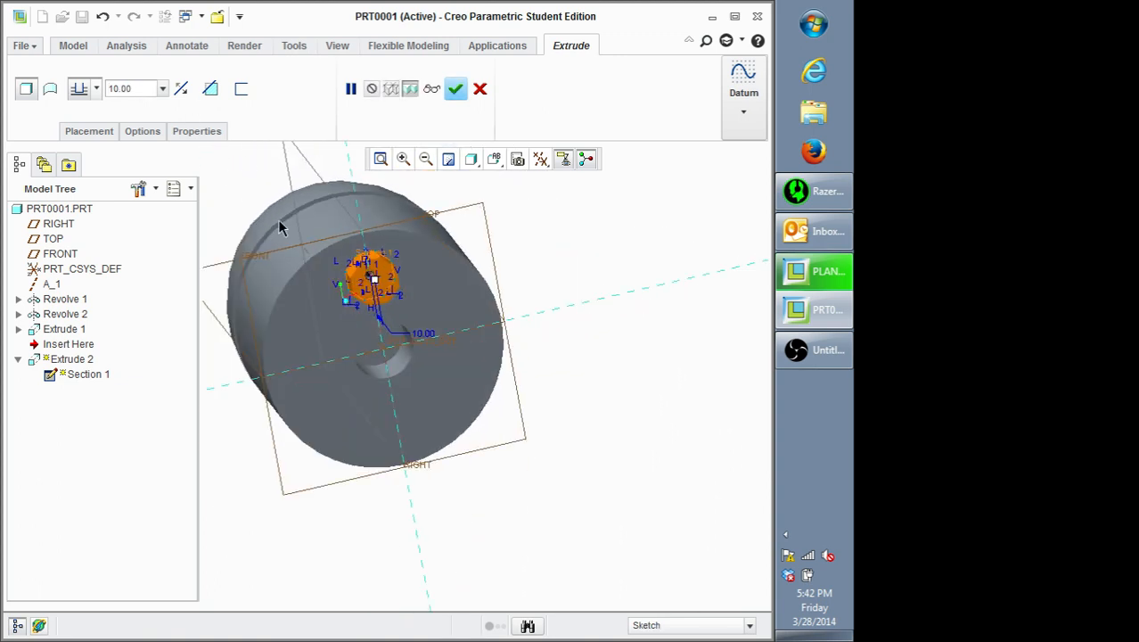
pyautogui.scroll(-2, 278, 220)
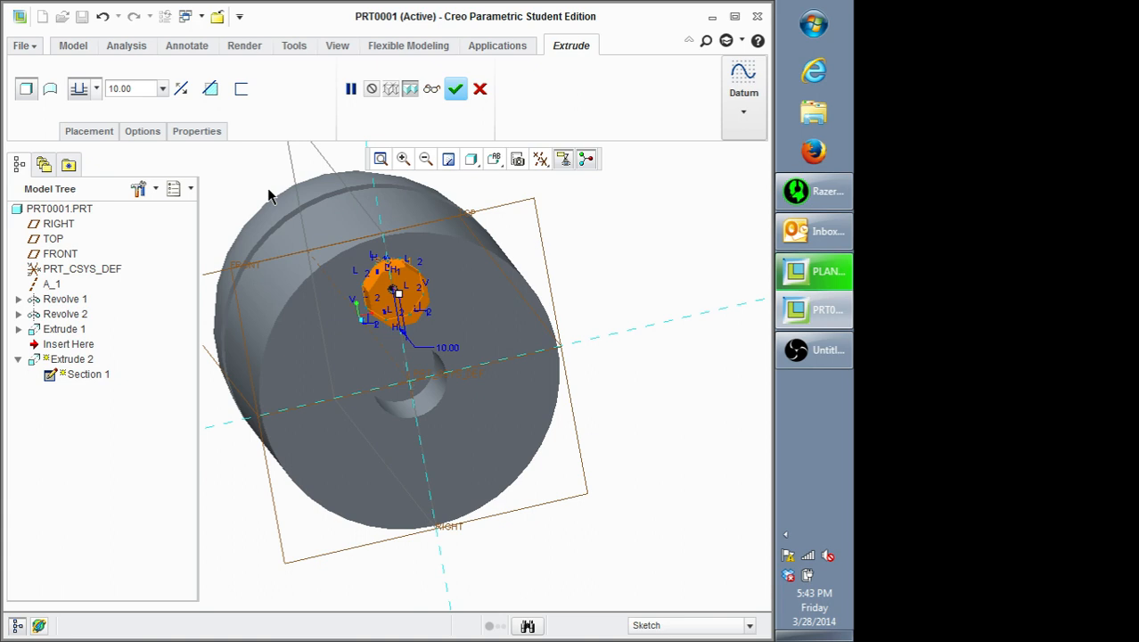
pyautogui.click(97, 89)
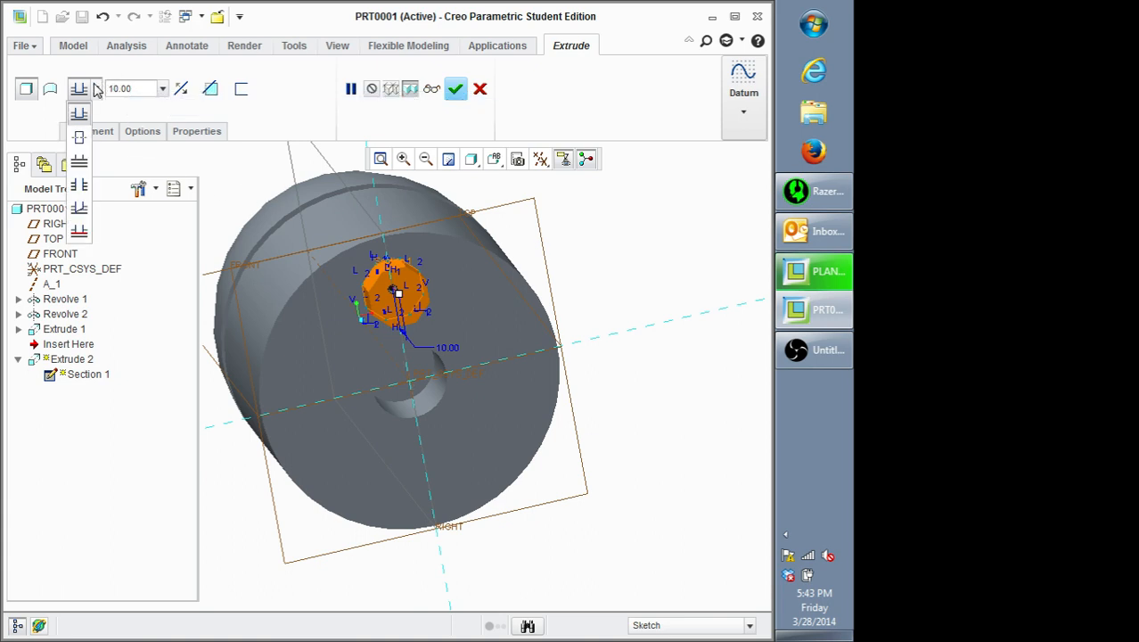
pyautogui.click(99, 97)
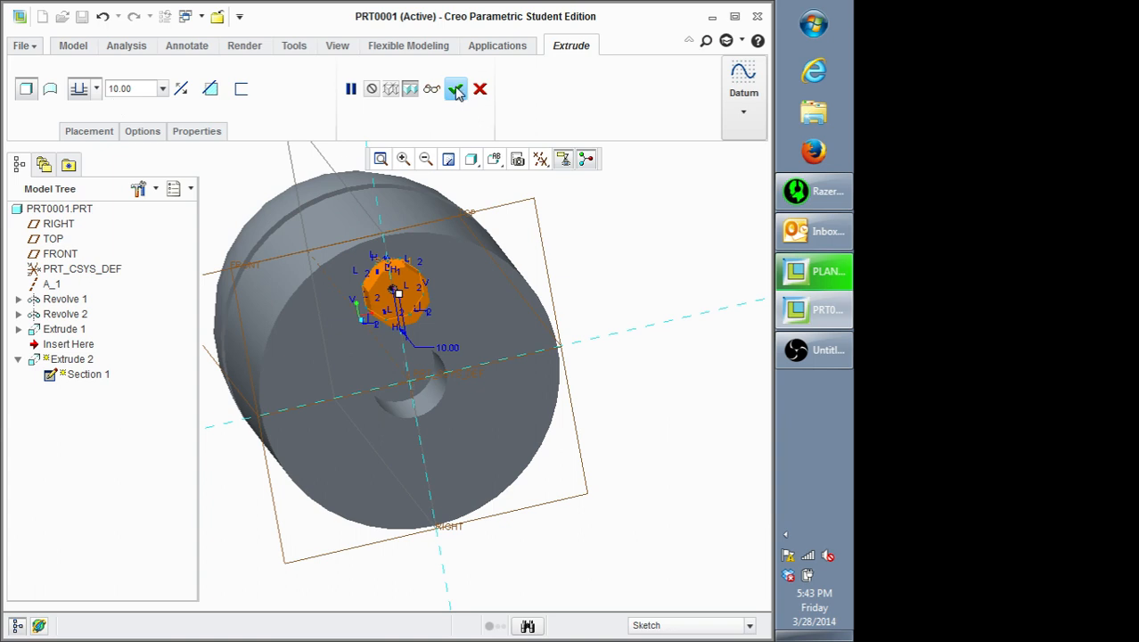
pyautogui.click(456, 93)
pyautogui.moveTo(608, 252); pyautogui.dragTo(638, 221, button='middle')
pyautogui.click(638, 229)
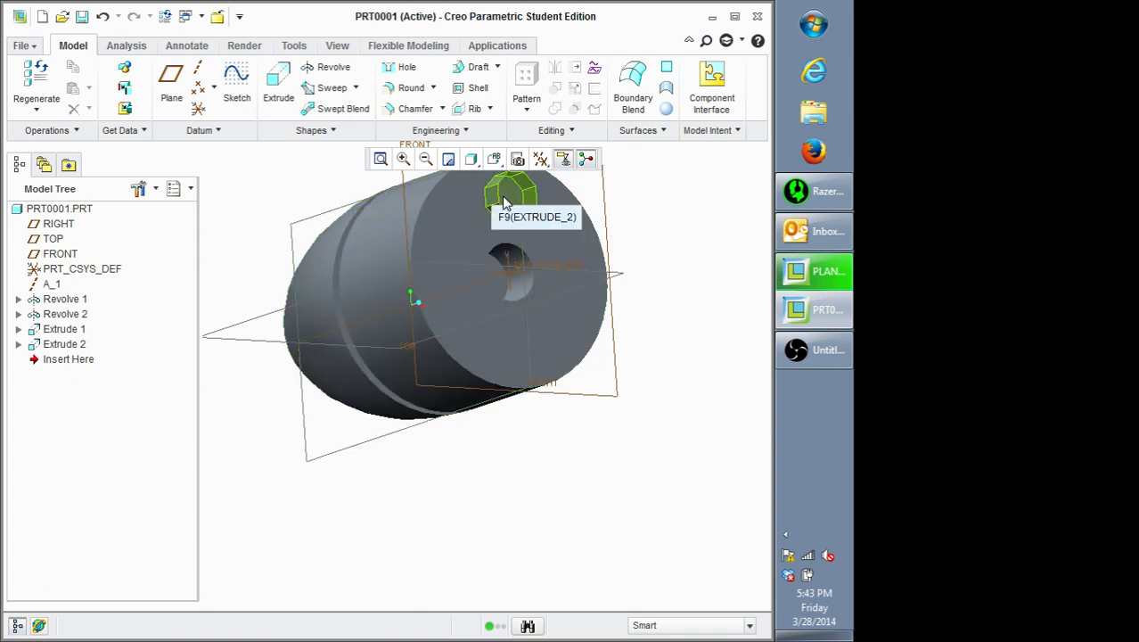
pyautogui.click(504, 201)
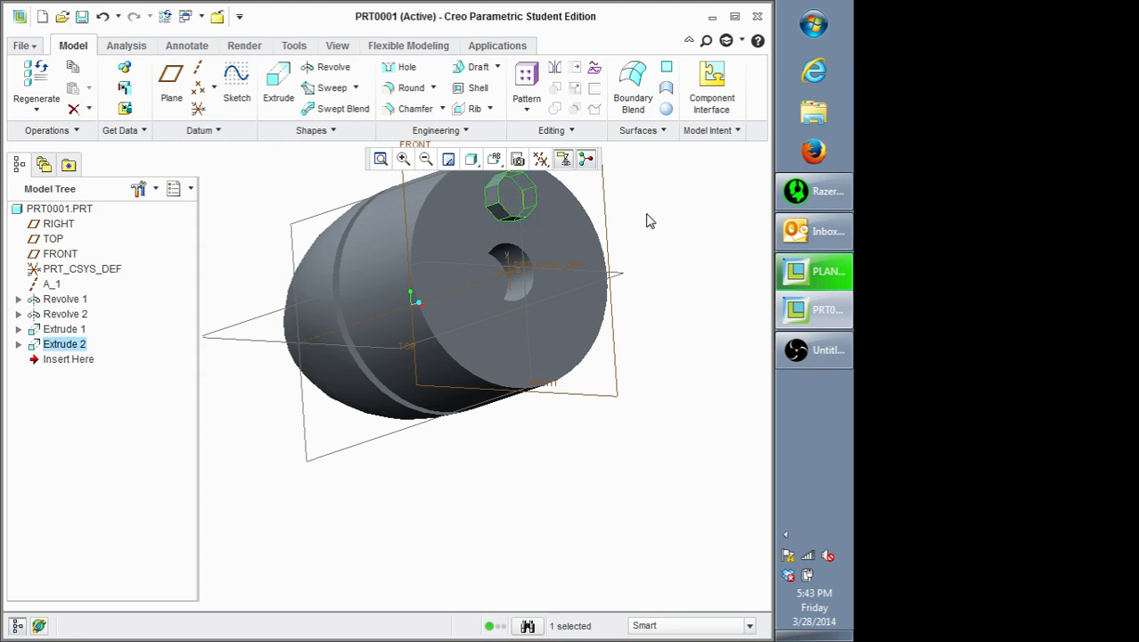
pyautogui.click(696, 268)
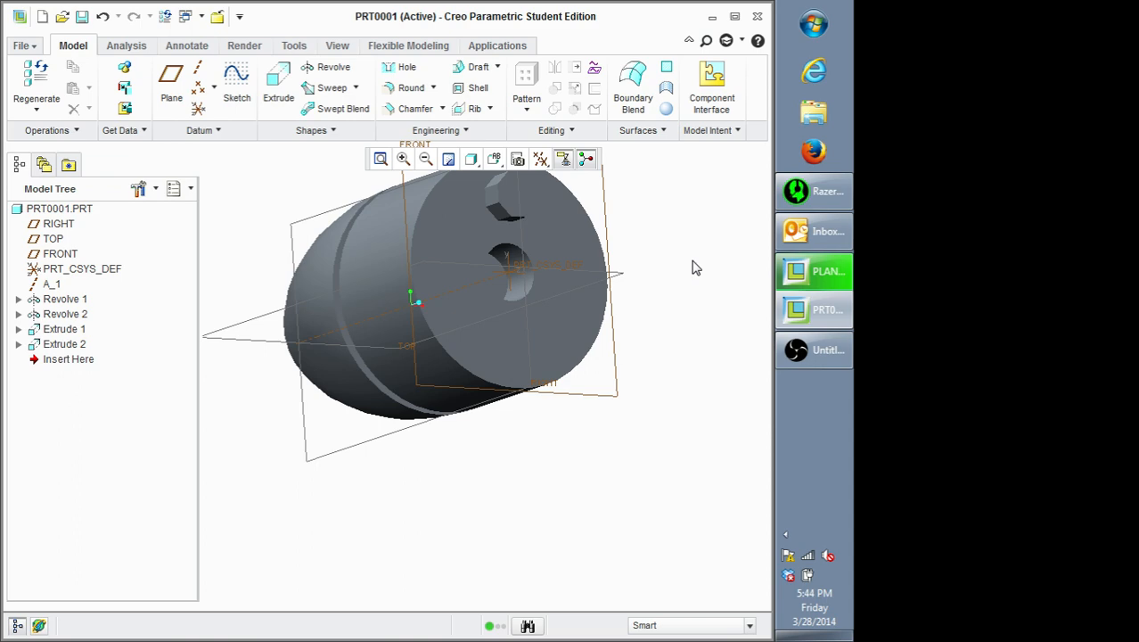
# Step: Switch to the PLANE_PROPELLOR part and examine its patterned octagonal extrusions, pointed hub and four blades from several angles
pyautogui.click(796, 313)
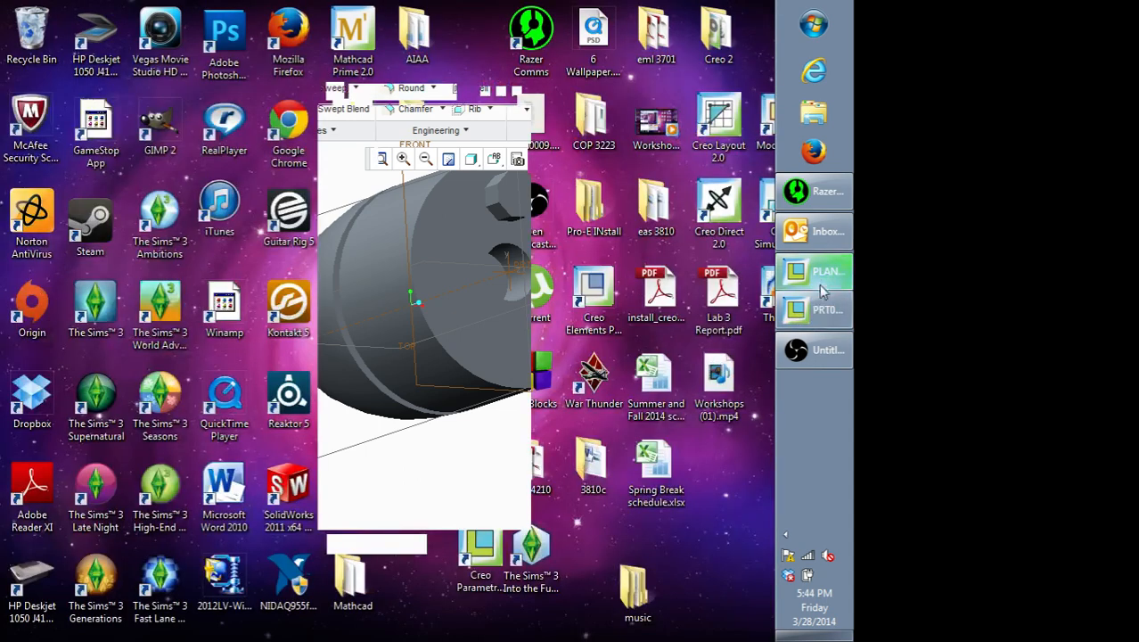
pyautogui.click(827, 271)
pyautogui.scroll(-8, 606, 308)
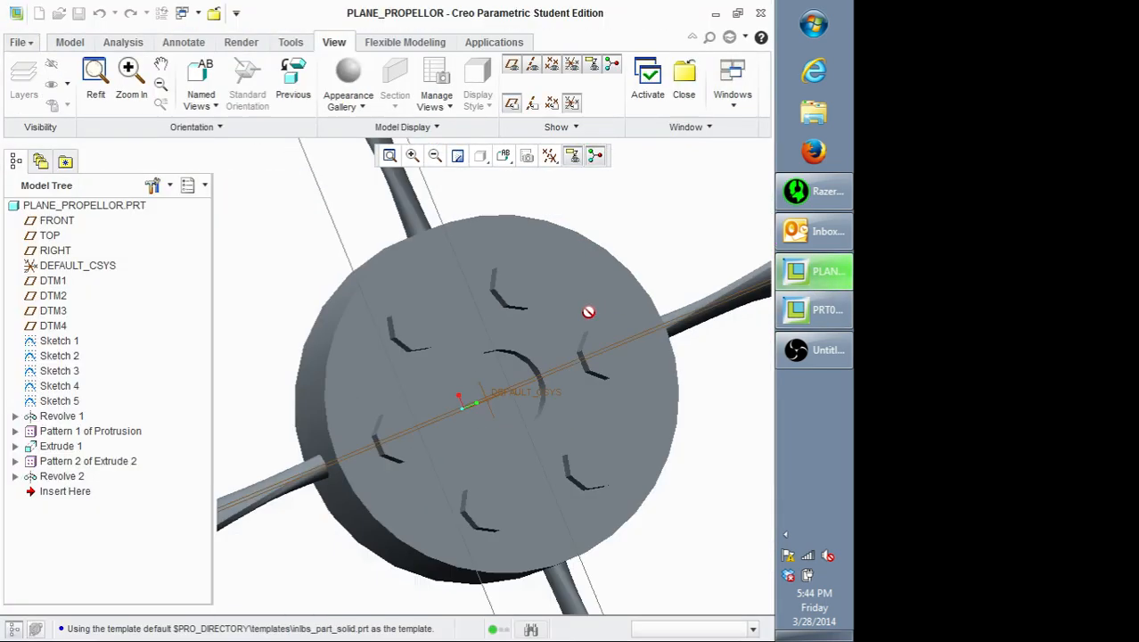
pyautogui.moveTo(575, 323); pyautogui.dragTo(631, 387, button='middle')
pyautogui.scroll(5, 672, 410)
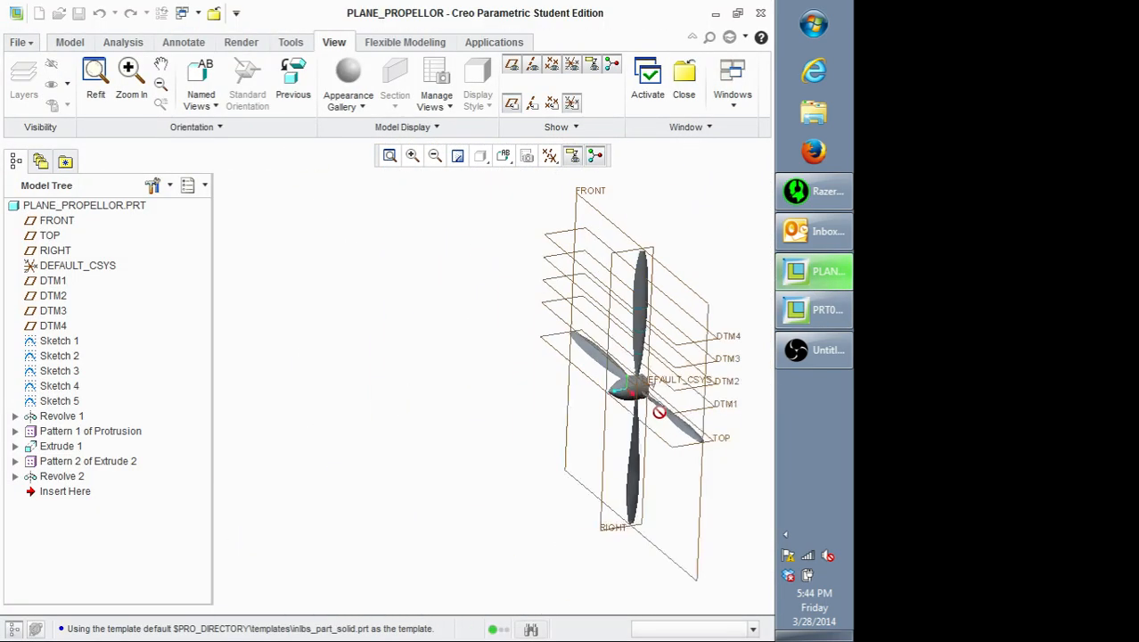
pyautogui.scroll(-5, 692, 411)
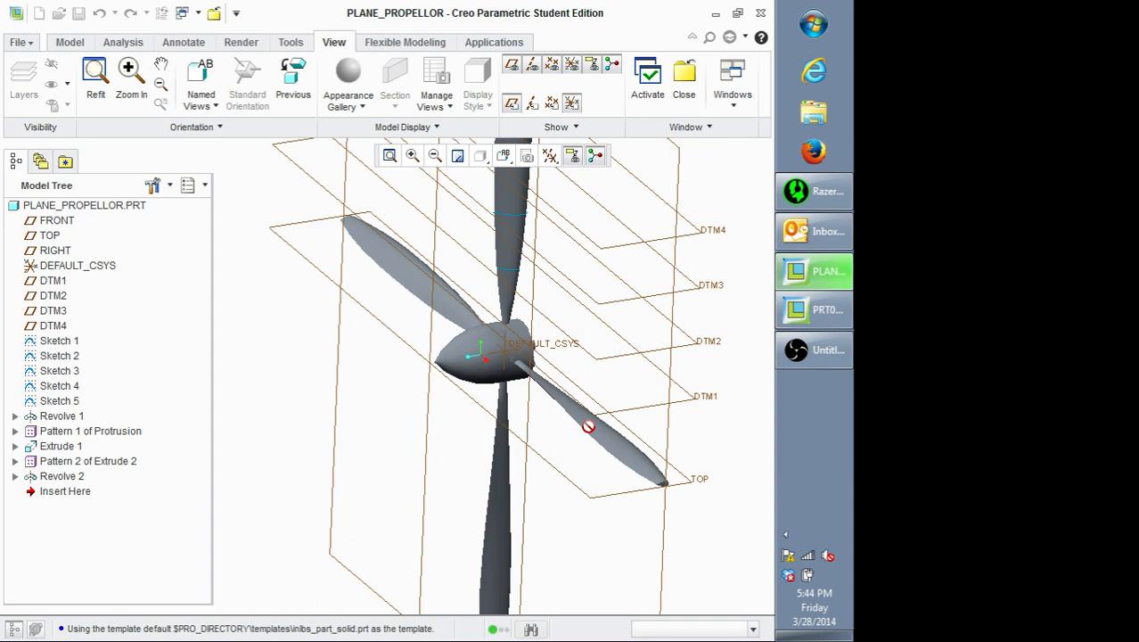
pyautogui.moveTo(588, 426); pyautogui.dragTo(649, 358, button='middle')
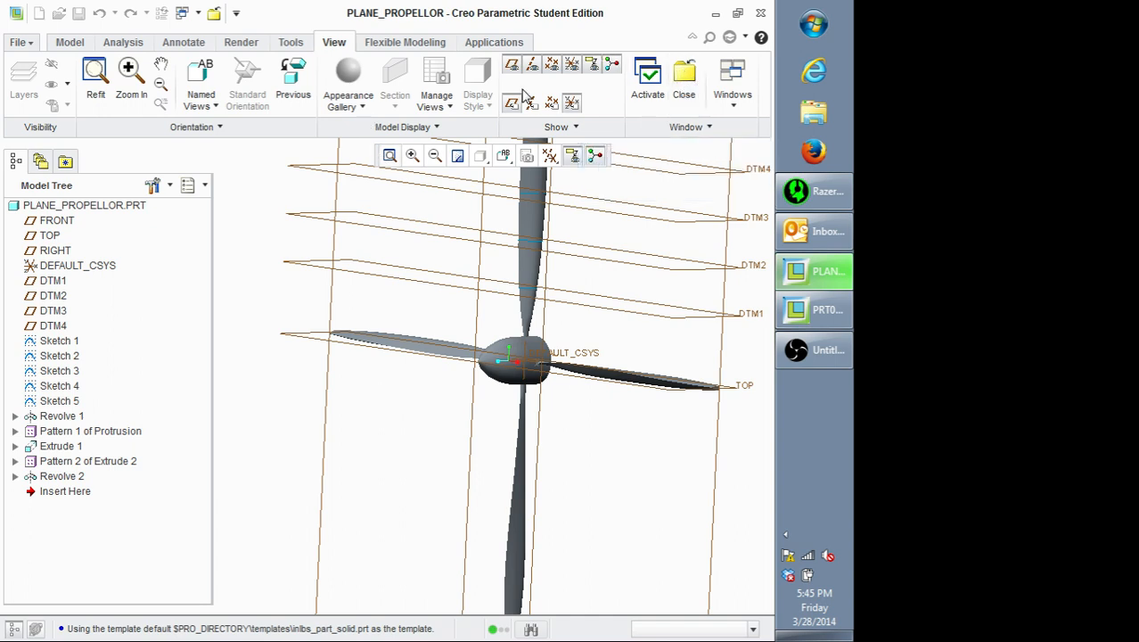
# Step: Close the PLANE_PROPELLOR and PRT0001 model windows and erase all objects not displayed from the session
pyautogui.click(686, 84)
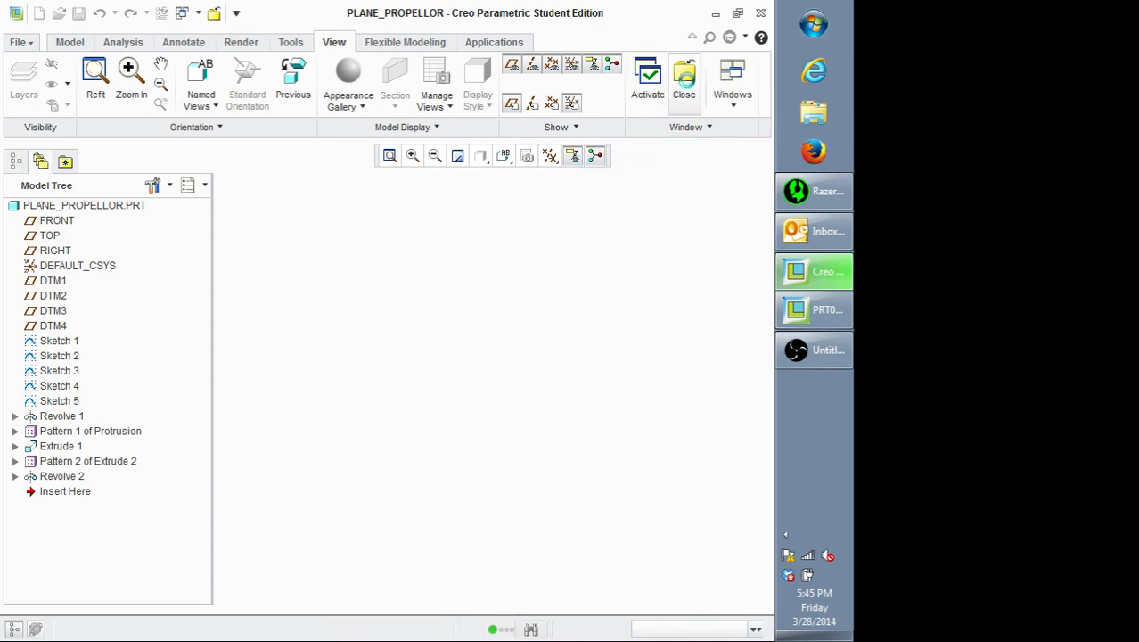
pyautogui.click(842, 311)
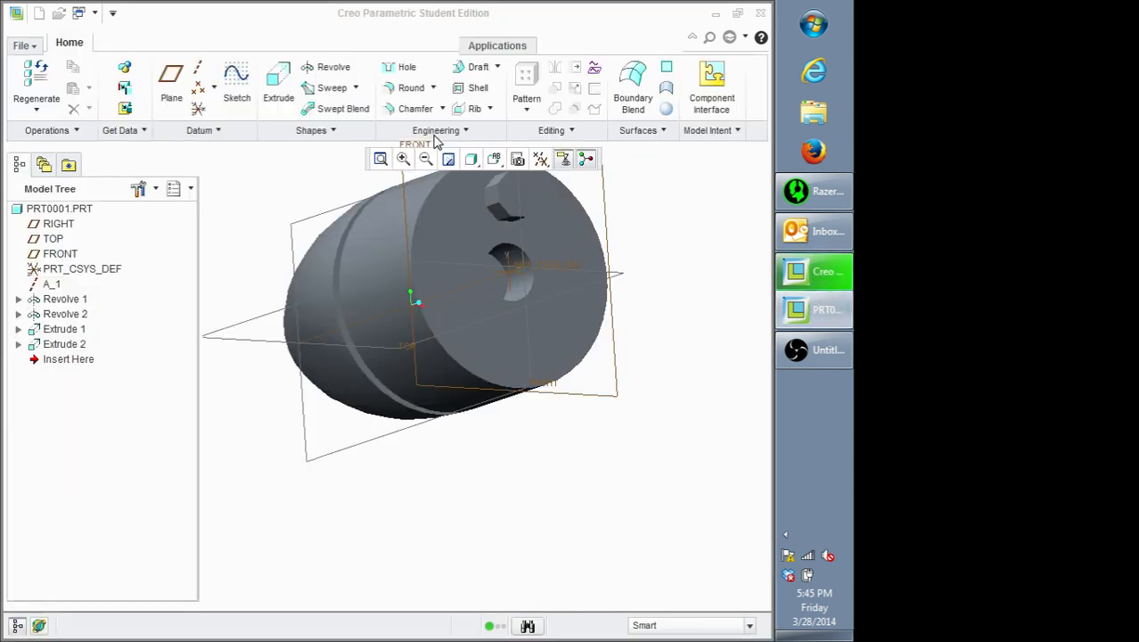
pyautogui.click(335, 46)
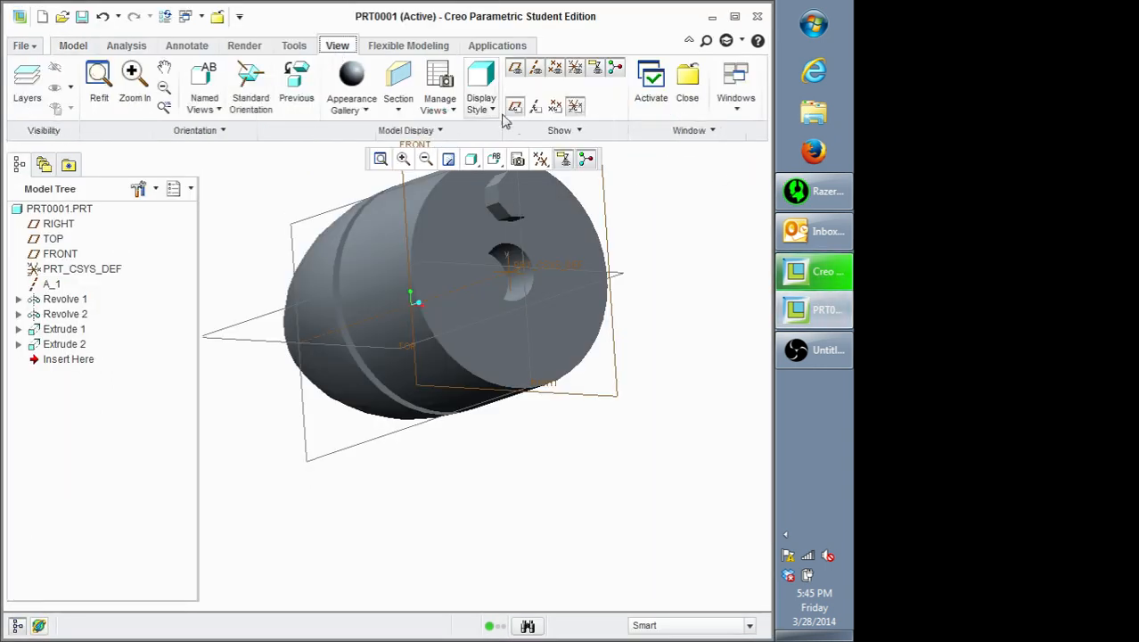
pyautogui.click(687, 89)
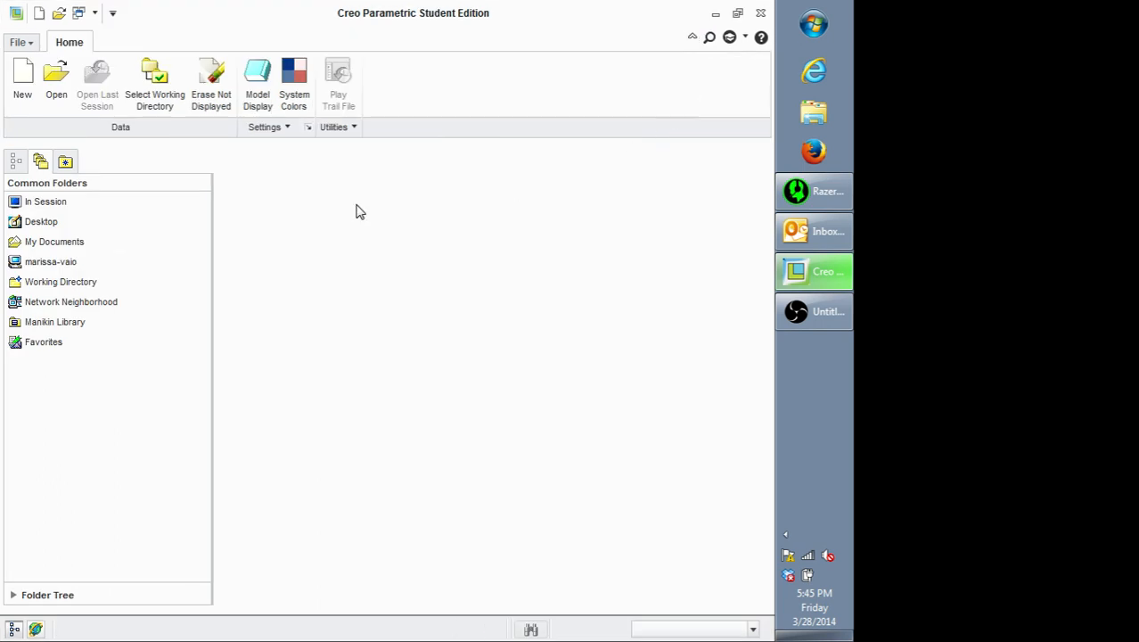
pyautogui.click(210, 90)
pyautogui.click(505, 453)
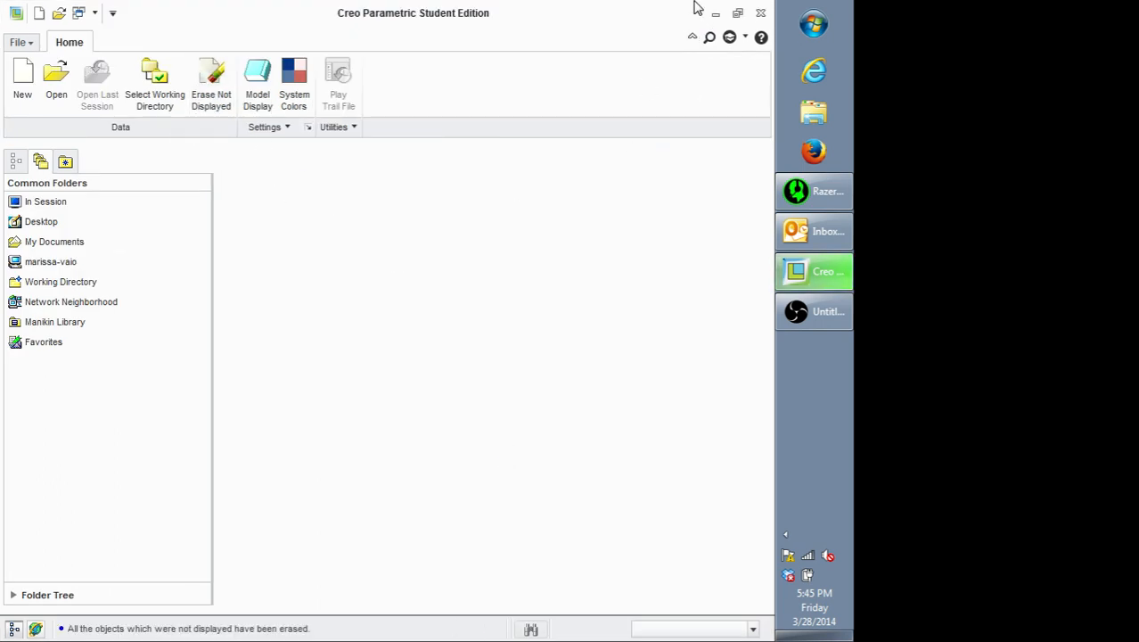
# Step: Exit Creo Parametric, accepting the loss of unsaved work, and switch to the Open Broadcaster Software window
pyautogui.click(760, 12)
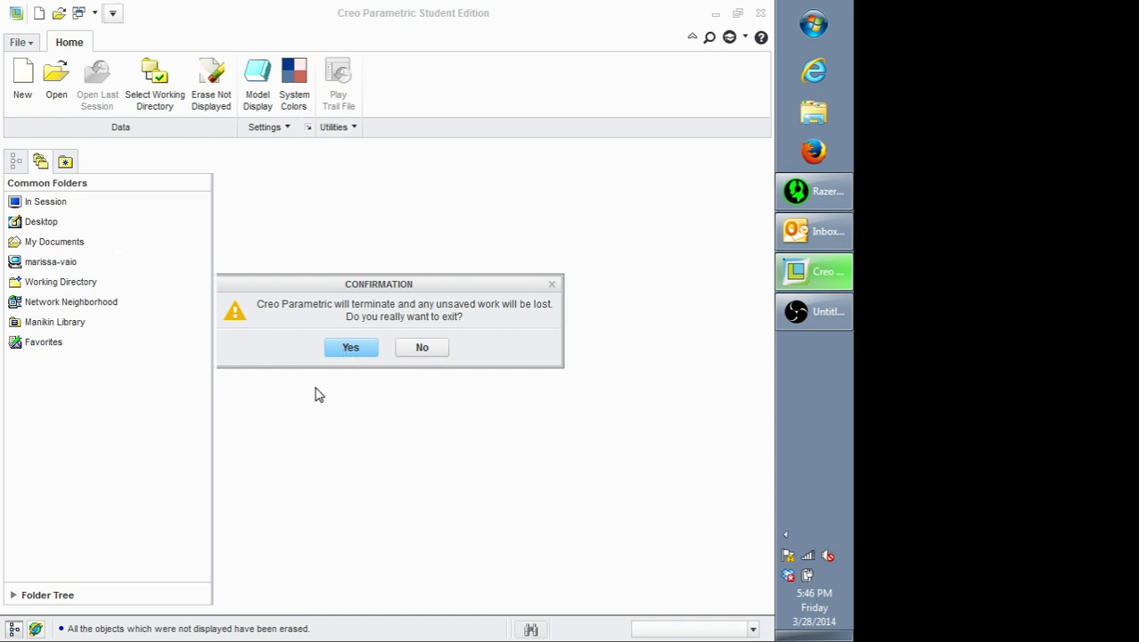
pyautogui.click(350, 347)
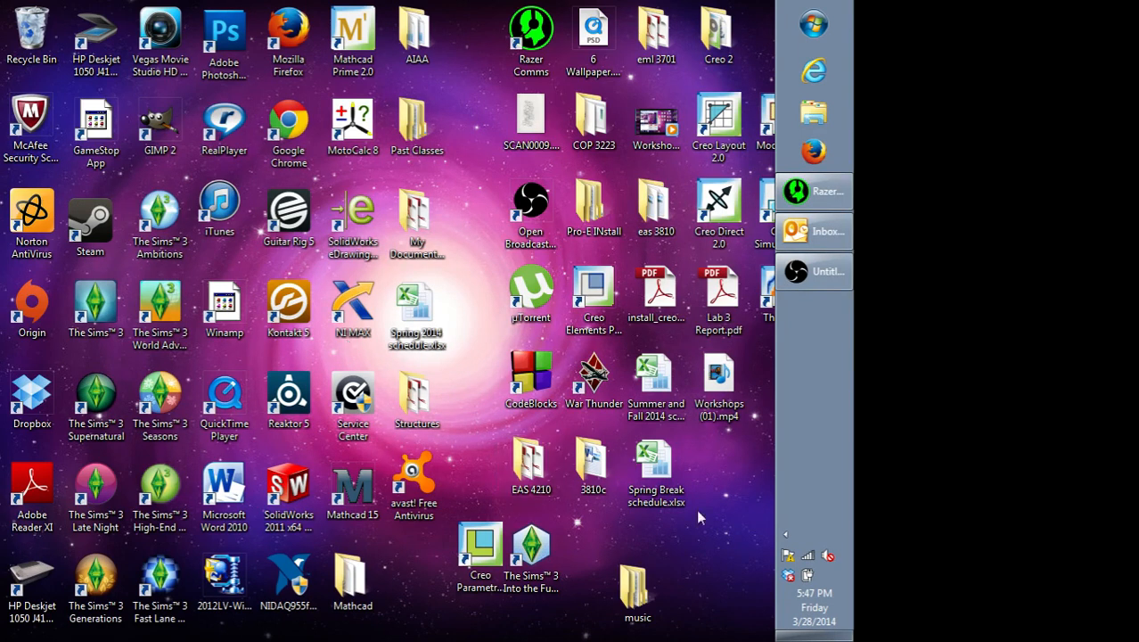
pyautogui.click(808, 269)
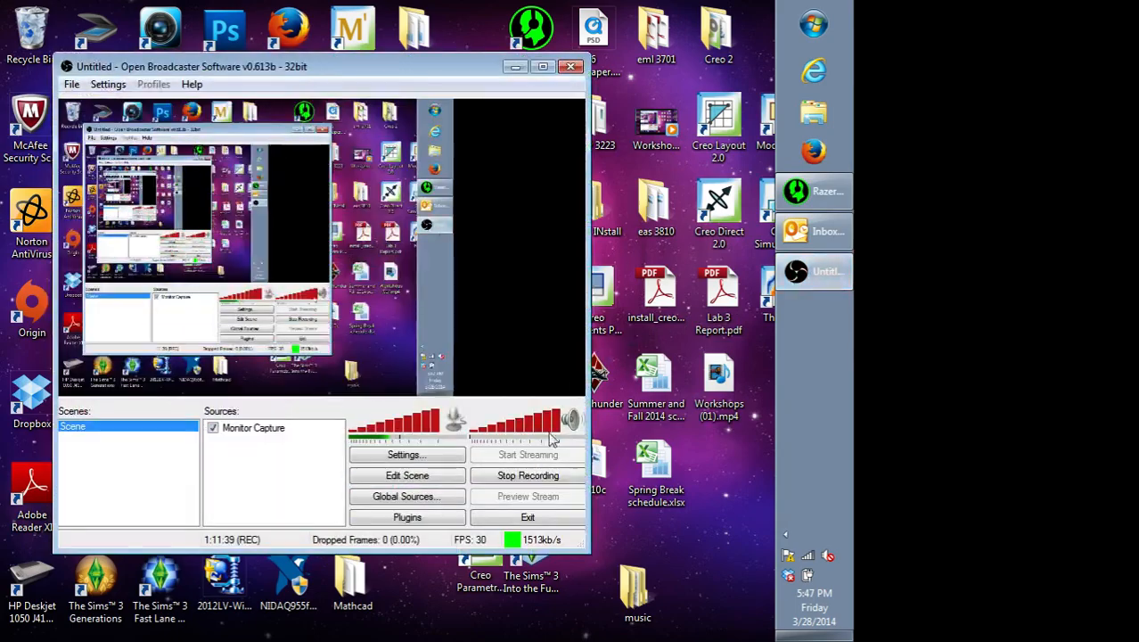